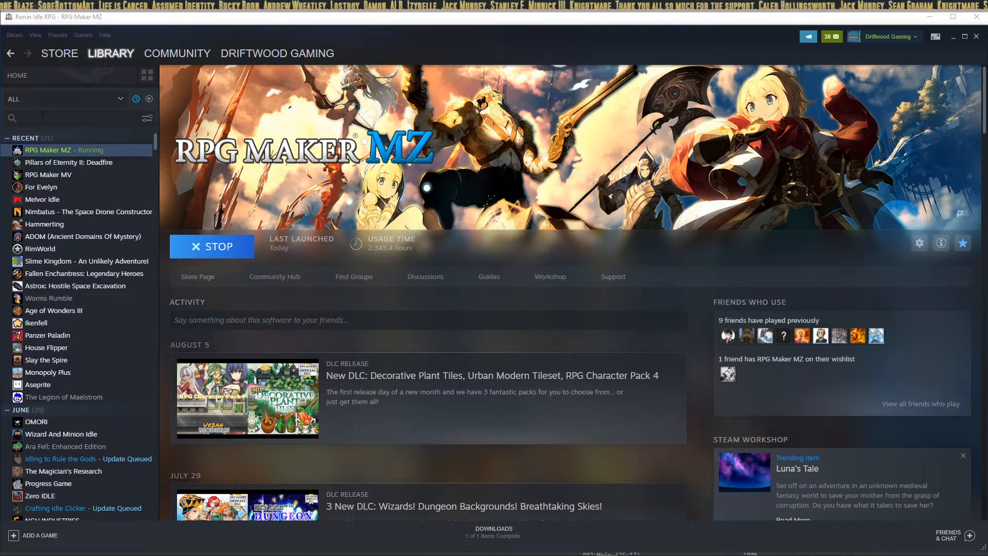
# Step: Open the Pillars of Eternity II: Deadfire Workshop from the Steam Library and browse its mods
pyautogui.click(110, 164)
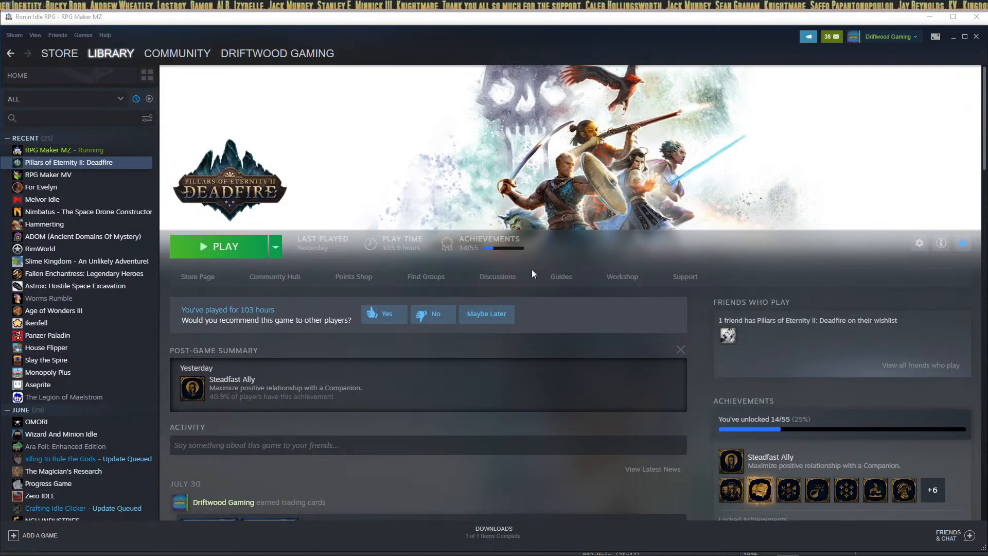
pyautogui.click(622, 278)
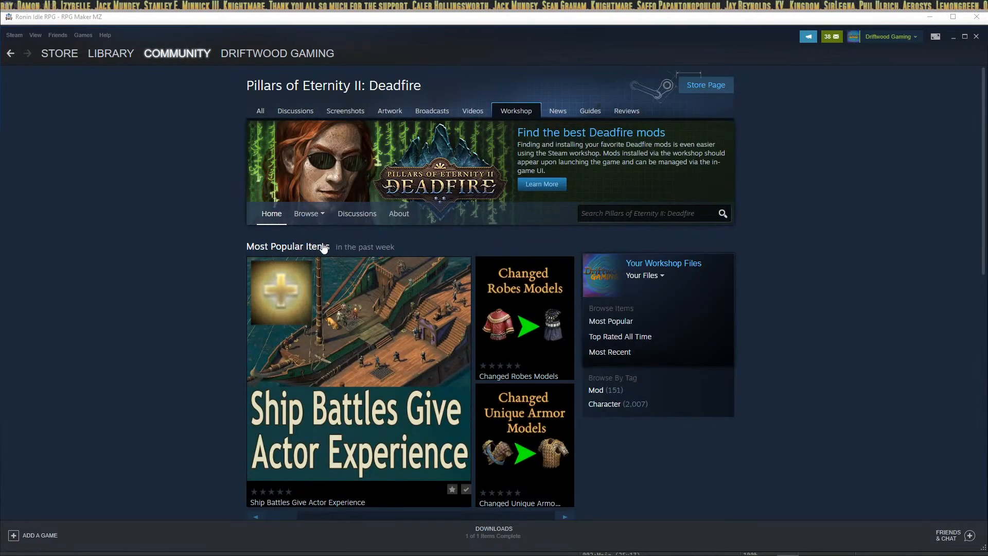
pyautogui.moveTo(498, 302)
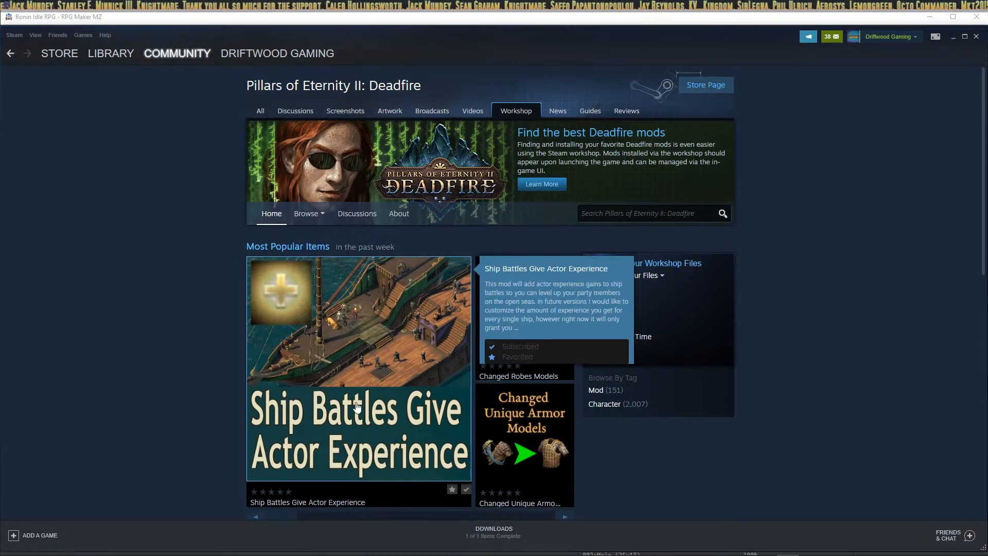
pyautogui.scroll(-6, 381, 216)
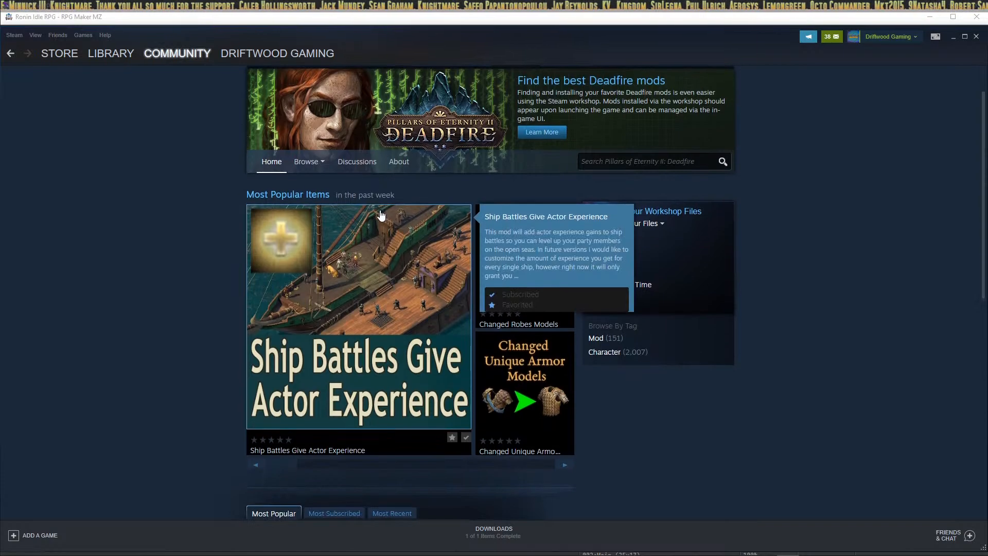
pyautogui.scroll(-4, 417, 355)
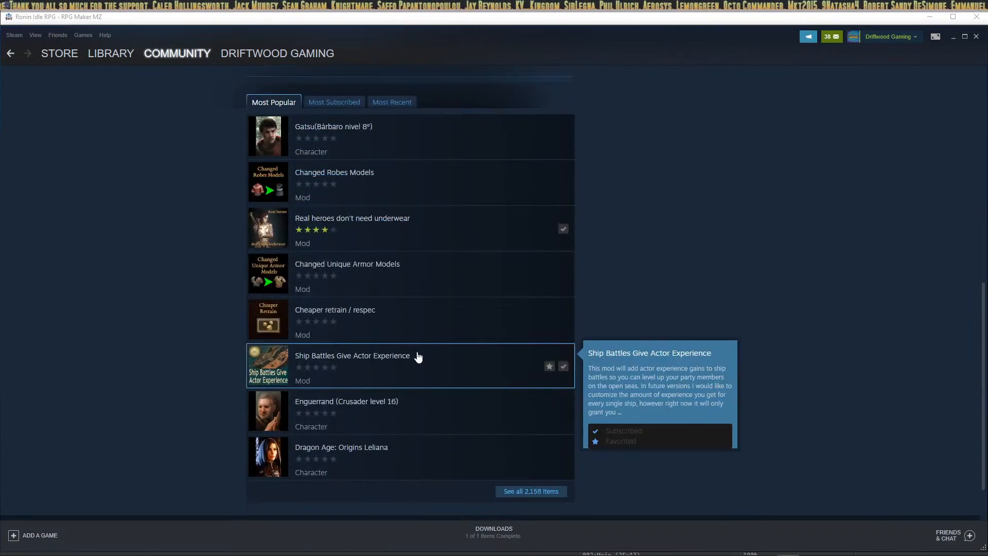
pyautogui.scroll(3, 426, 252)
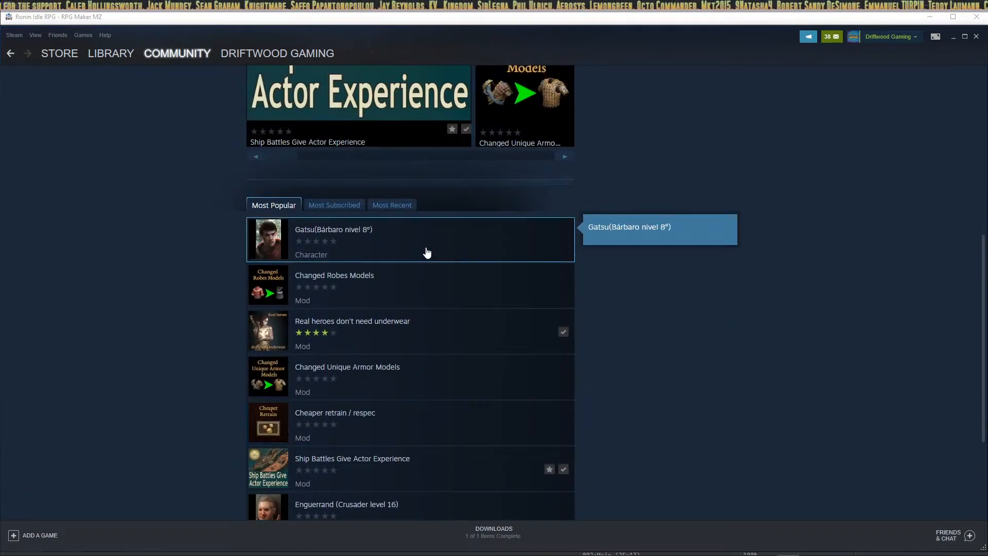
pyautogui.scroll(-3, 427, 252)
pyautogui.scroll(3, 326, 254)
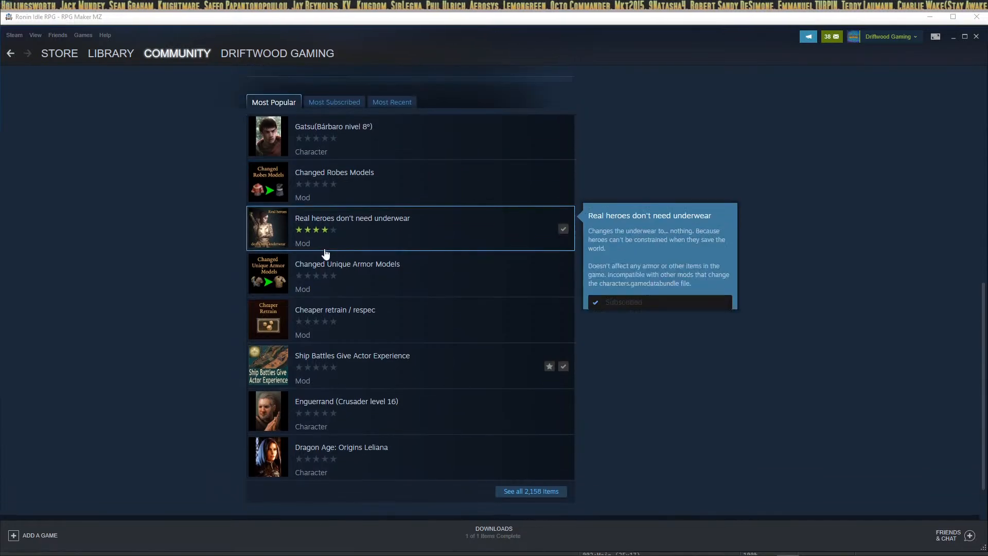
pyautogui.scroll(-3, 344, 343)
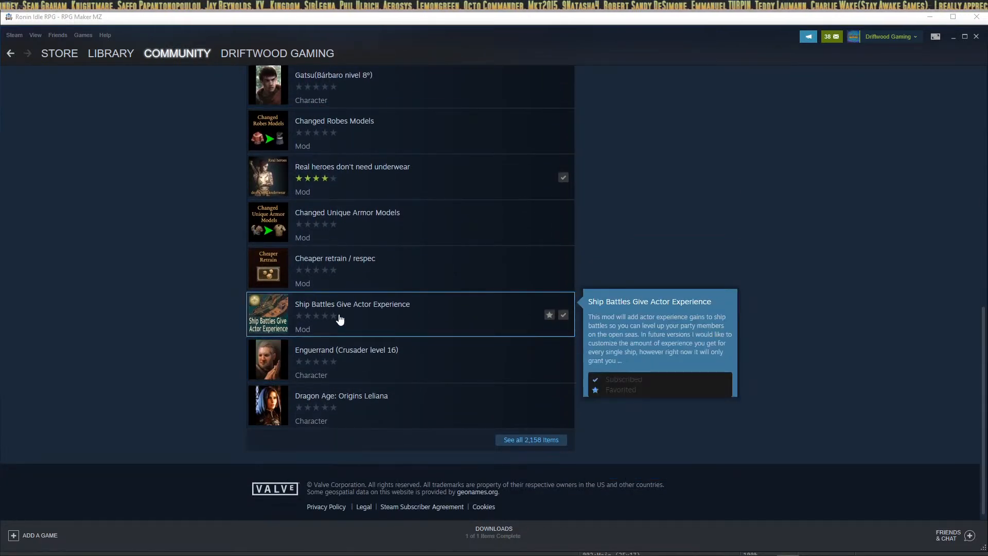
# Step: Open the Ship Battles Give Actor Experience mod page and scroll through its details
pyautogui.click(324, 311)
pyautogui.scroll(-5, 391, 330)
pyautogui.scroll(-7, 415, 329)
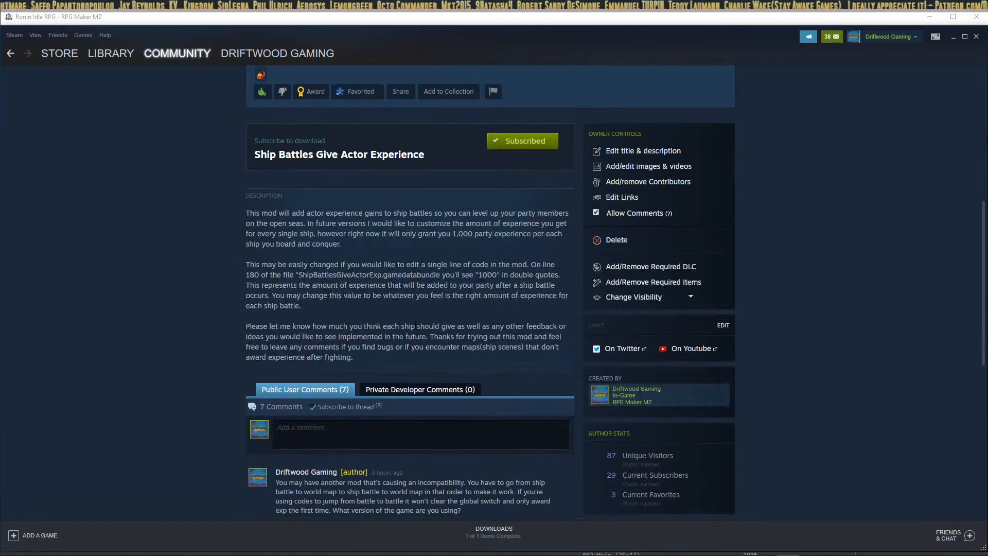
pyautogui.scroll(10, 387, 382)
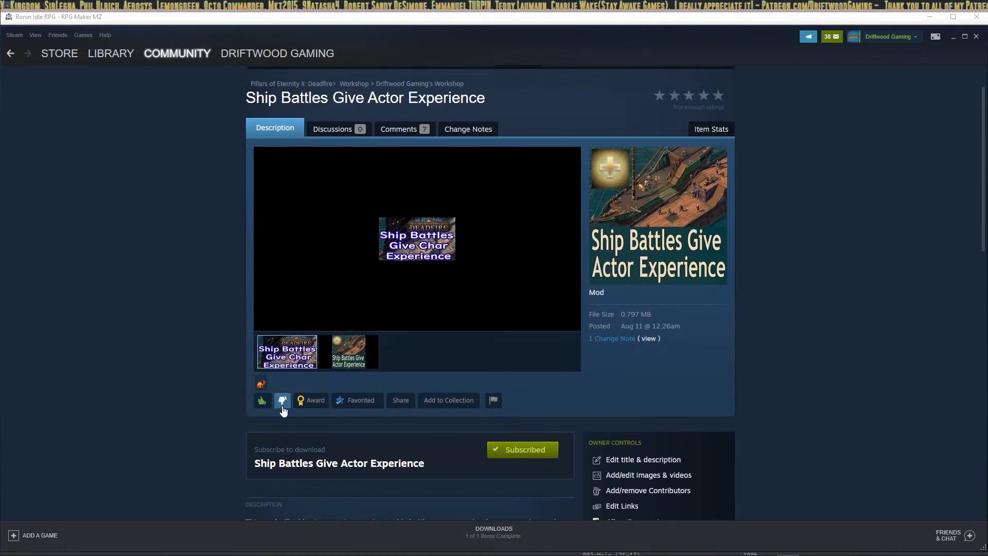
pyautogui.moveTo(261, 386)
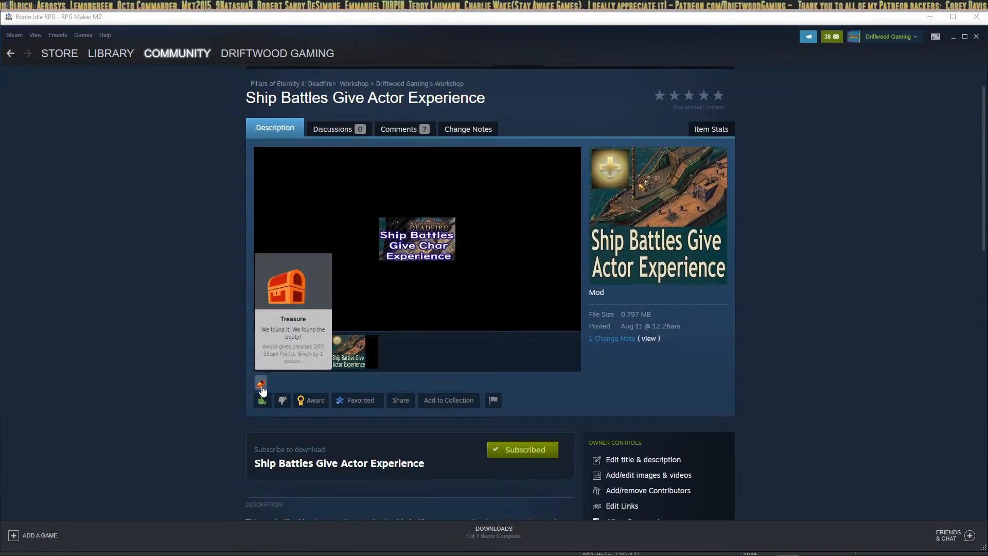
pyautogui.scroll(1, 429, 247)
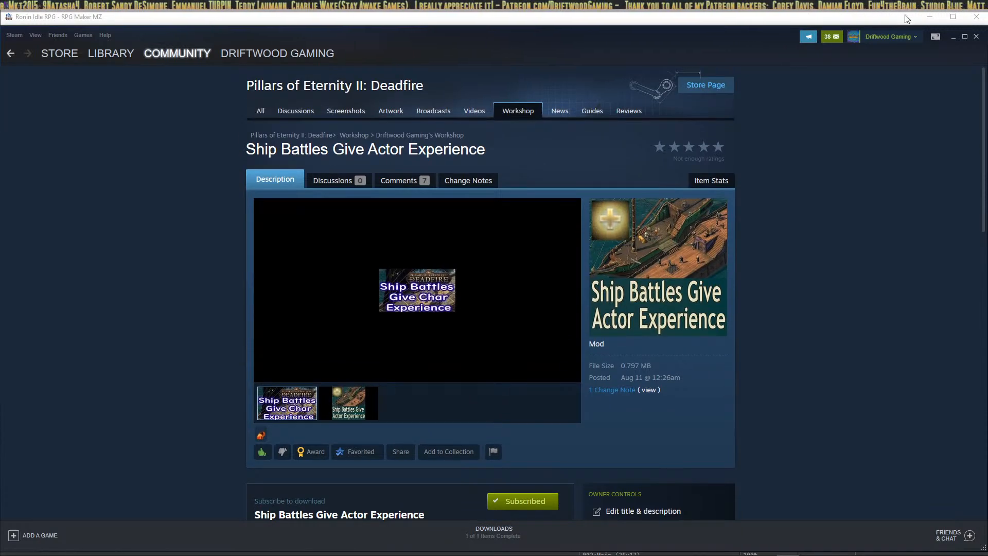
pyautogui.moveTo(102, 51)
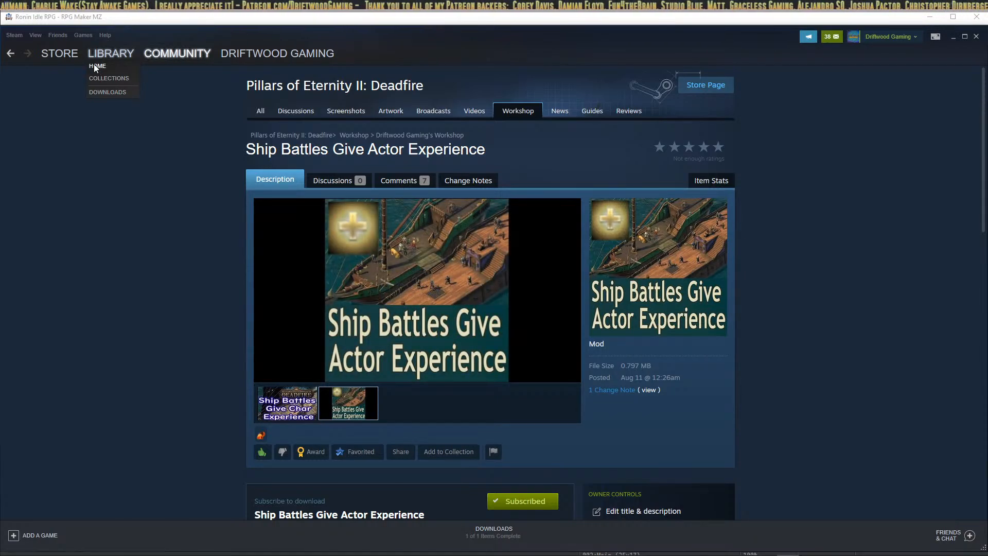
# Step: Go to Library Home, select RPG Maker MZ, then minimize Steam to reveal the editor
pyautogui.click(93, 66)
pyautogui.click(86, 150)
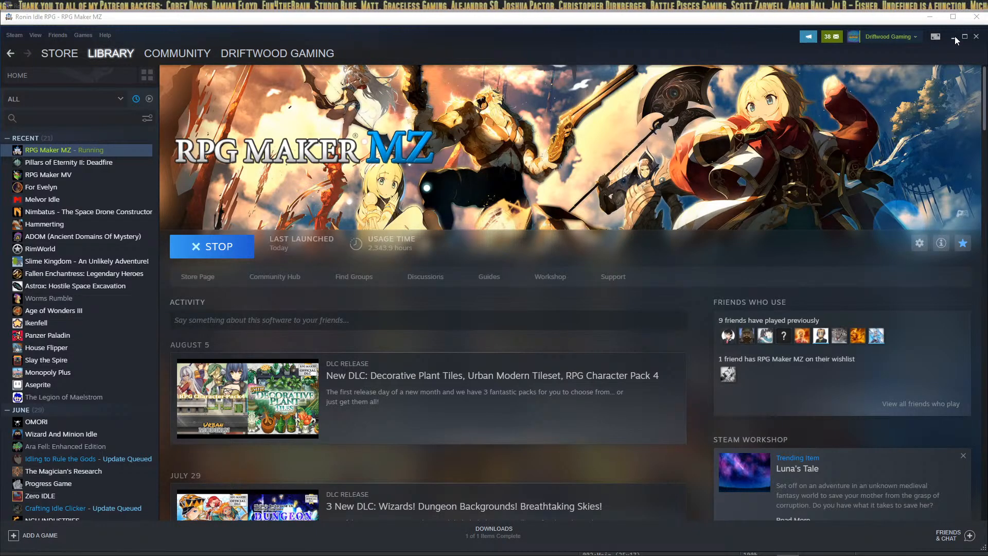
pyautogui.click(955, 36)
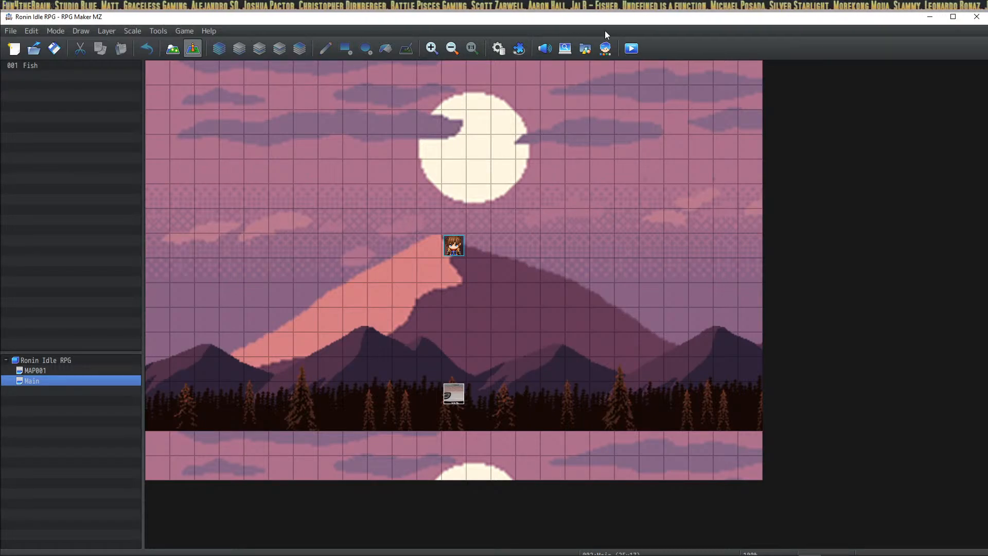
# Step: Save and playtest the game, start Meditate stat training for max MP, and view Character Status
pyautogui.click(631, 48)
pyautogui.click(472, 309)
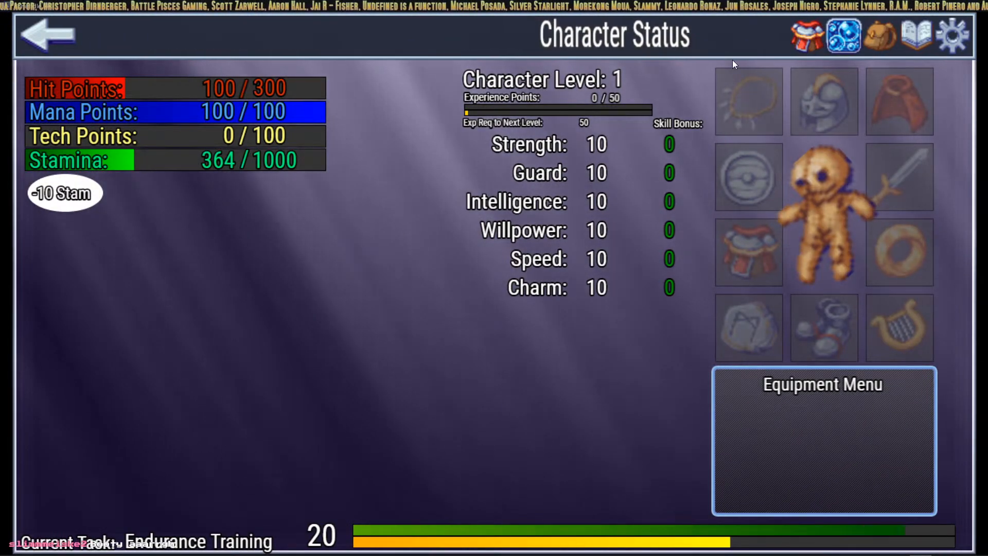
pyautogui.click(66, 41)
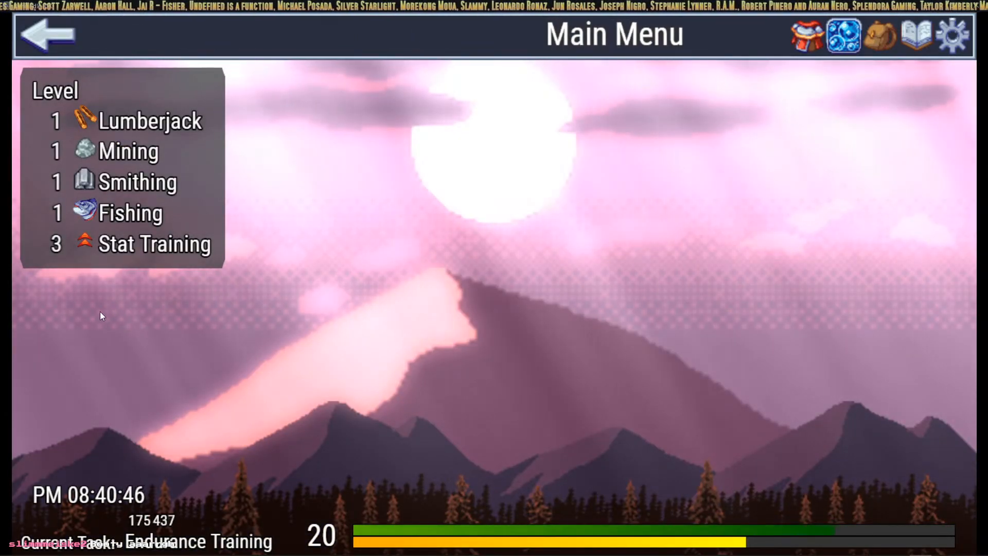
pyautogui.click(89, 242)
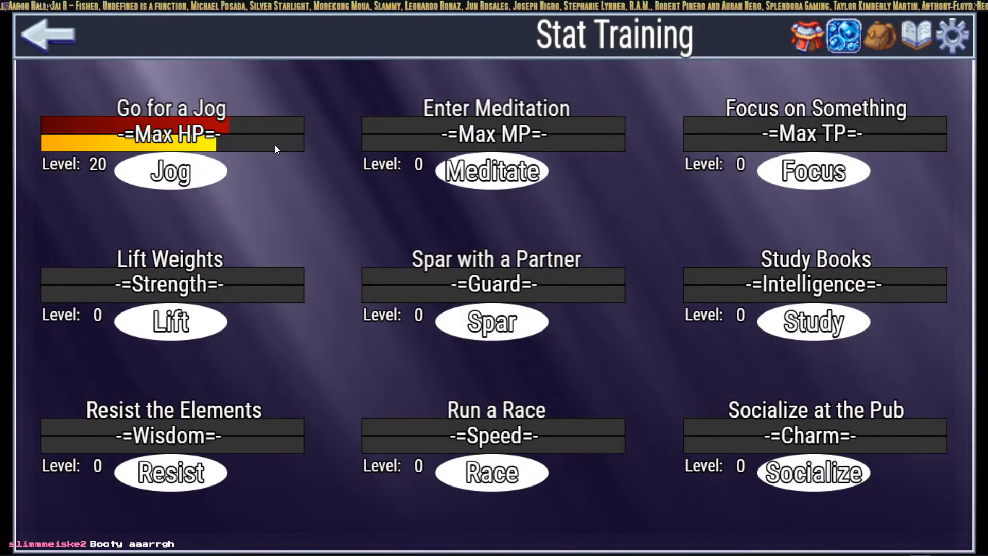
pyautogui.click(467, 169)
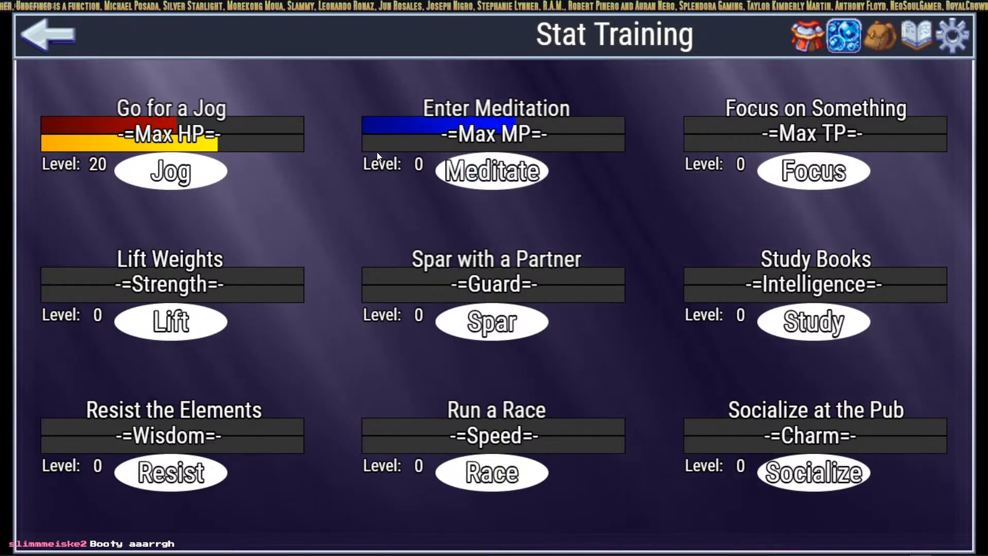
pyautogui.click(812, 37)
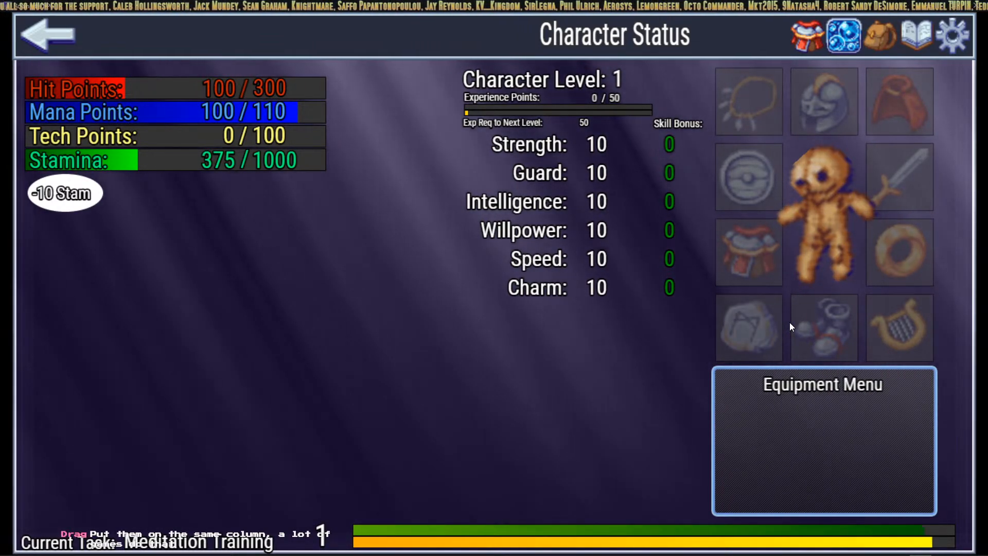
# Step: Select the relic equipment slot on Character Status while Meditation training continues
pyautogui.click(750, 315)
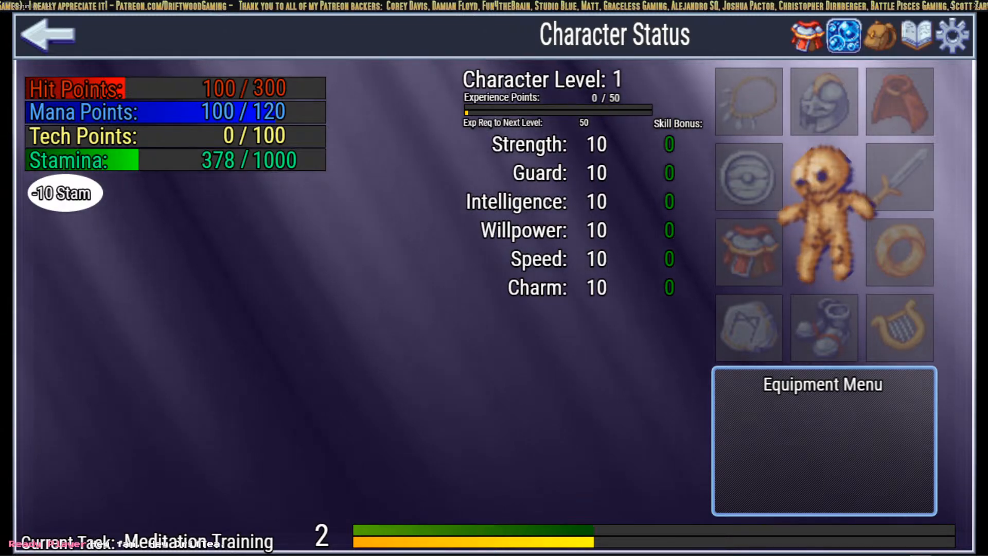
# Step: Switch to HUD Maker Ultra and expand the Inventory HUD's Items1 and Items2 component groups
pyautogui.hotkey('alt', 'Tab')
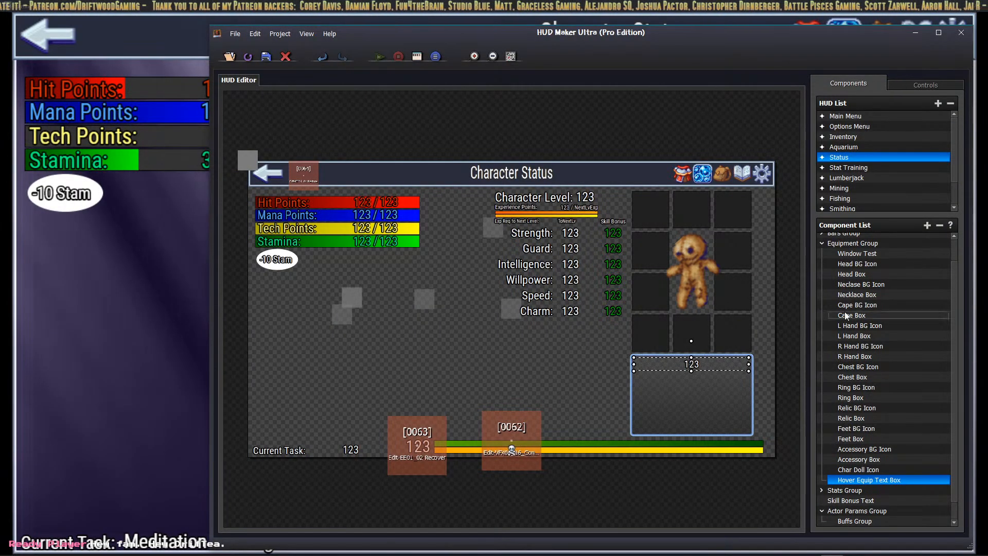
pyautogui.scroll(-1, 873, 305)
pyautogui.scroll(2, 873, 340)
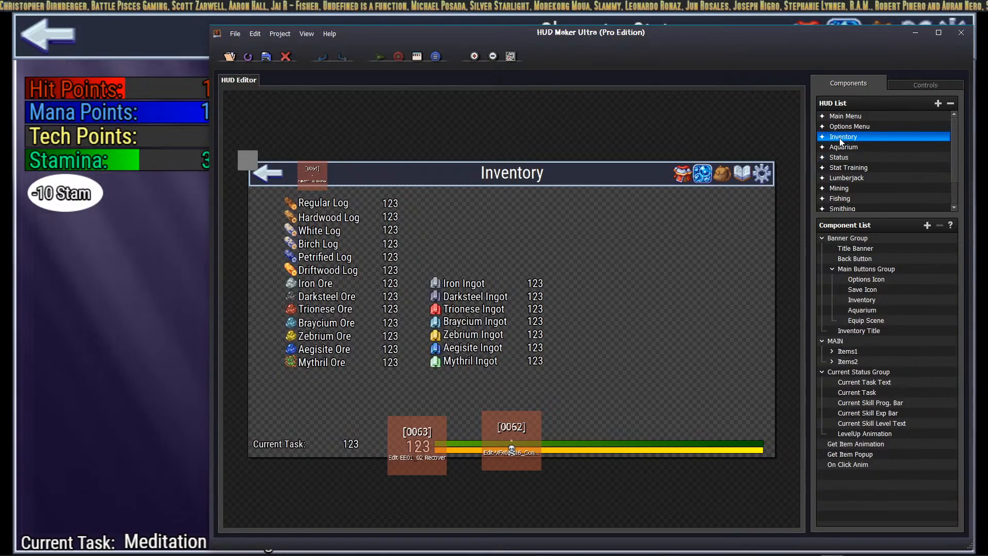
pyautogui.doubleClick(846, 351)
pyautogui.scroll(-10, 848, 360)
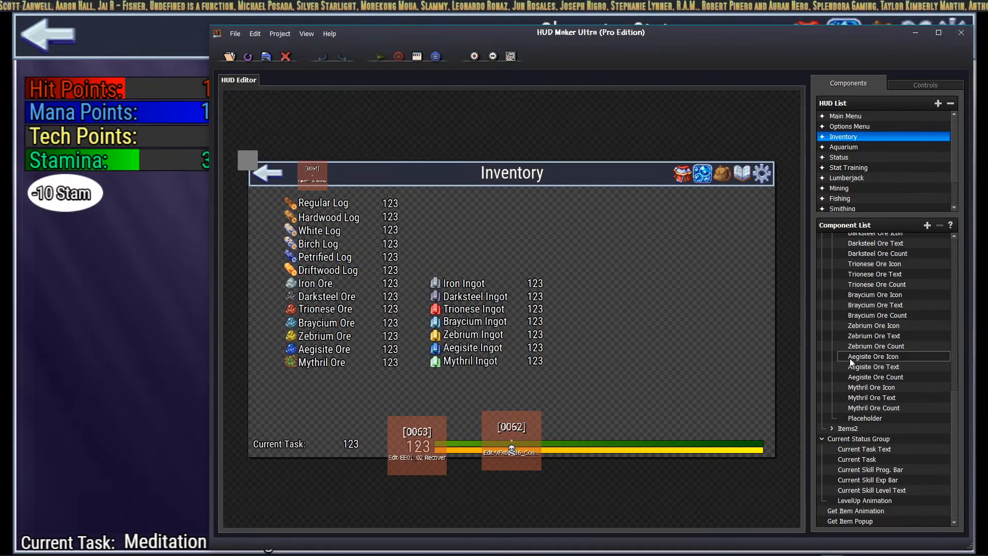
pyautogui.doubleClick(843, 428)
pyautogui.scroll(-1, 851, 458)
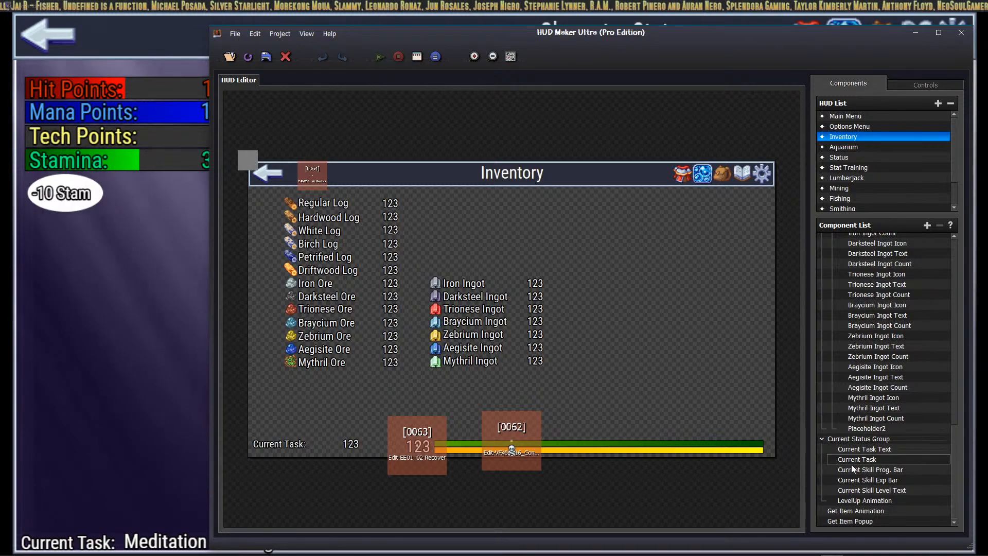
pyautogui.scroll(12, 854, 476)
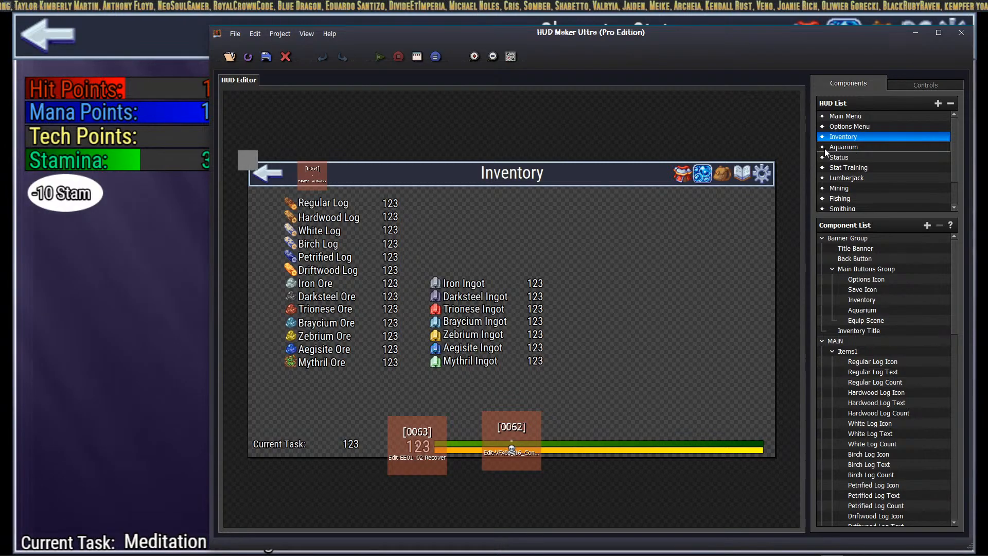
# Step: Select the Aquarium HUD, expand and collapse Items Row1, then select the Status HUD
pyautogui.press('Down')
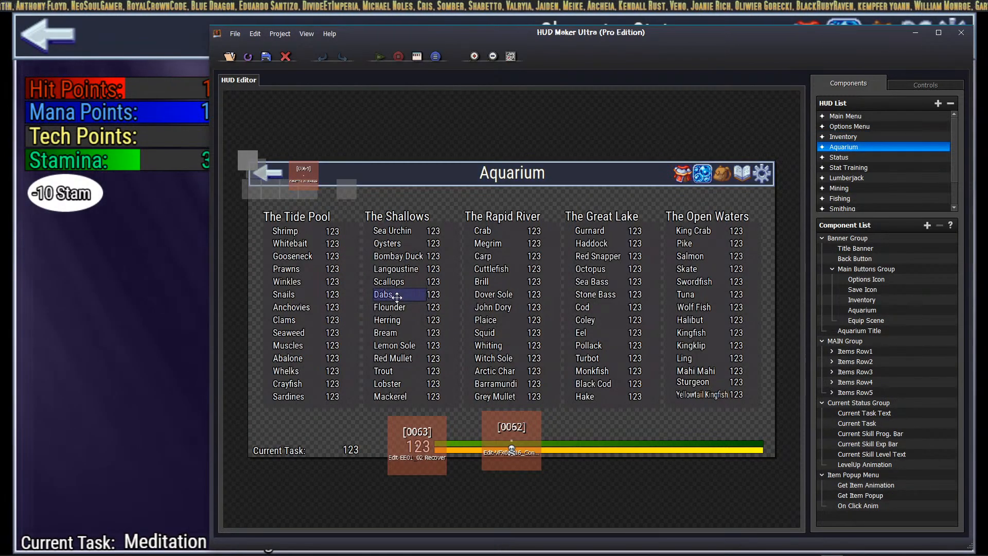
pyautogui.click(832, 352)
pyautogui.scroll(-6, 865, 380)
pyautogui.scroll(5, 860, 378)
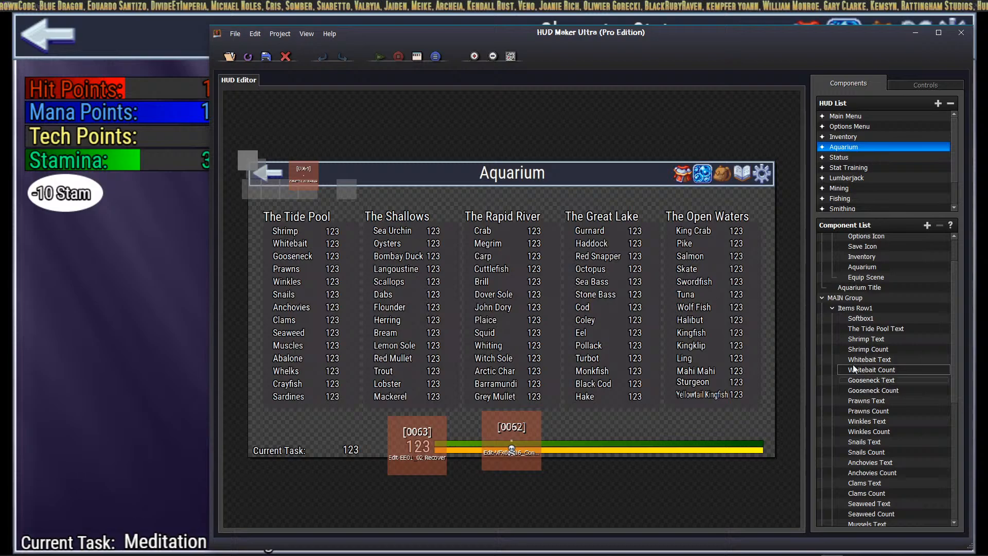
pyautogui.click(833, 307)
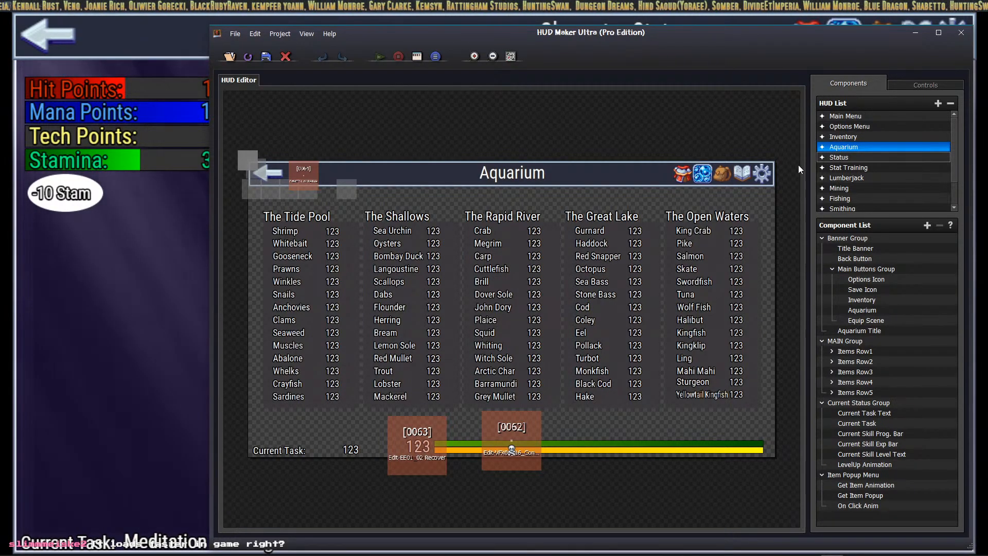
pyautogui.press('Down')
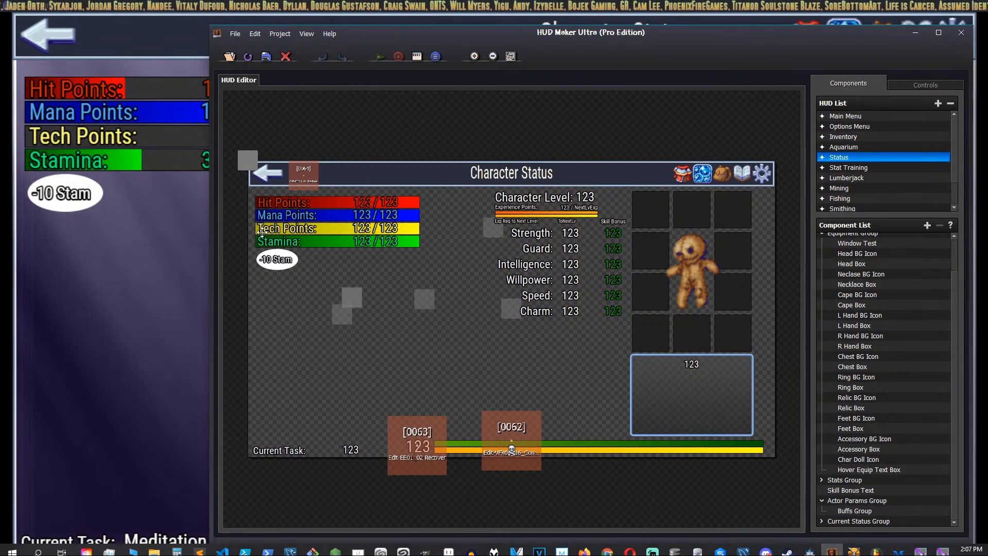
# Step: Cycle through the playtest's main menu, character status, aquarium and inventory screens
pyautogui.click(121, 20)
pyautogui.click(45, 36)
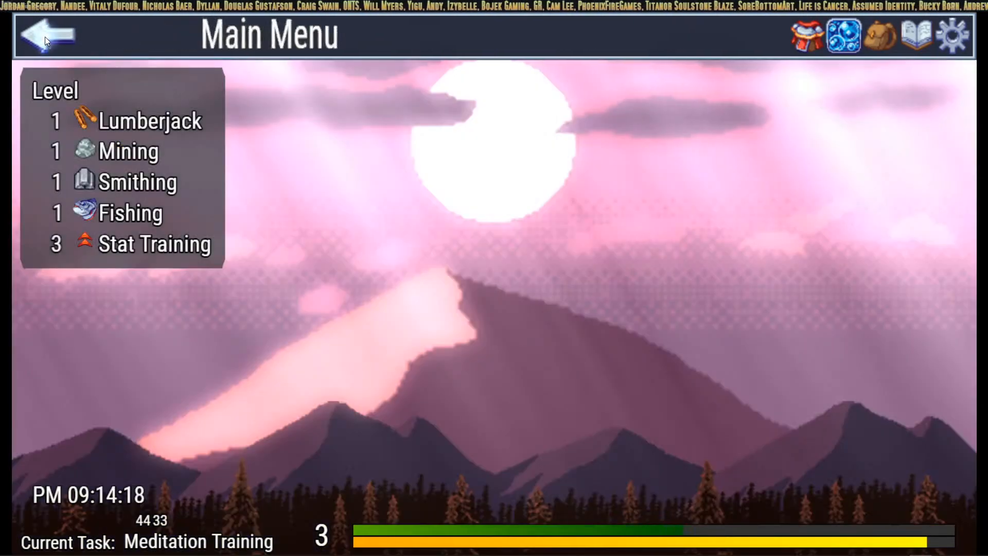
pyautogui.click(804, 41)
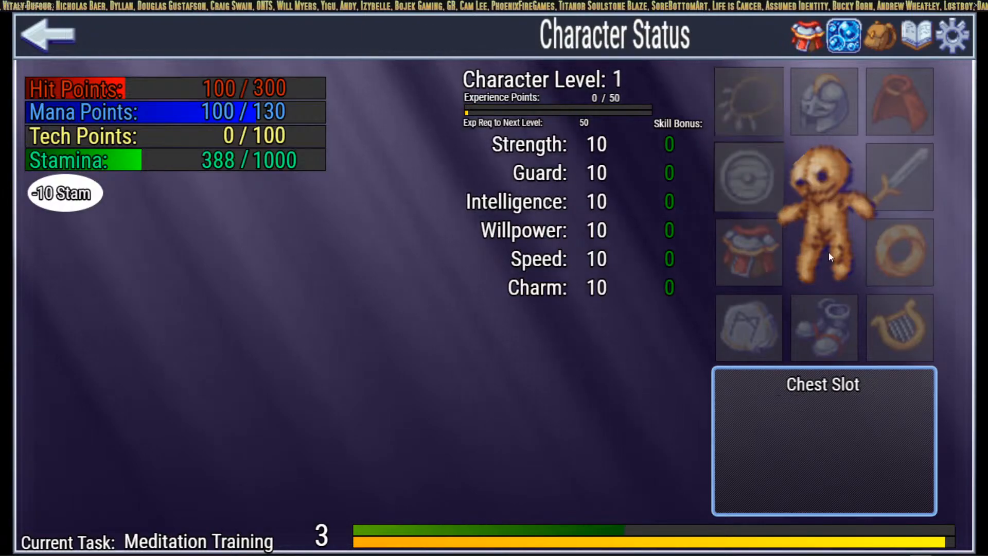
pyautogui.click(847, 30)
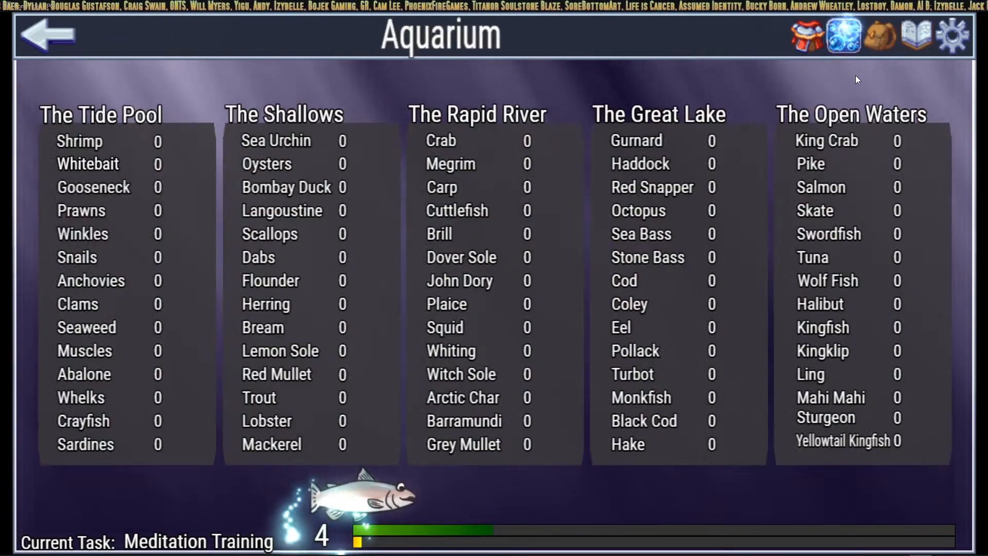
pyautogui.click(872, 44)
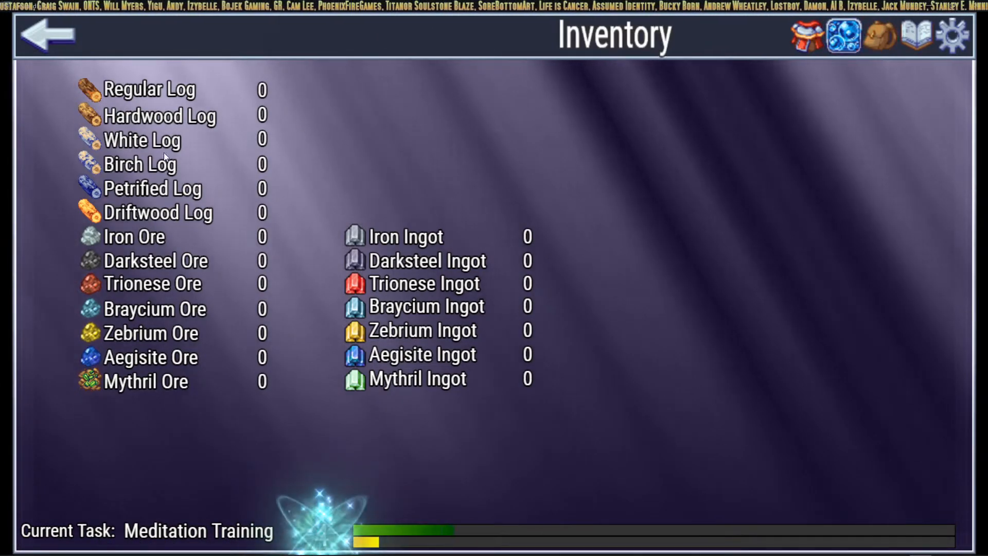
pyautogui.click(846, 41)
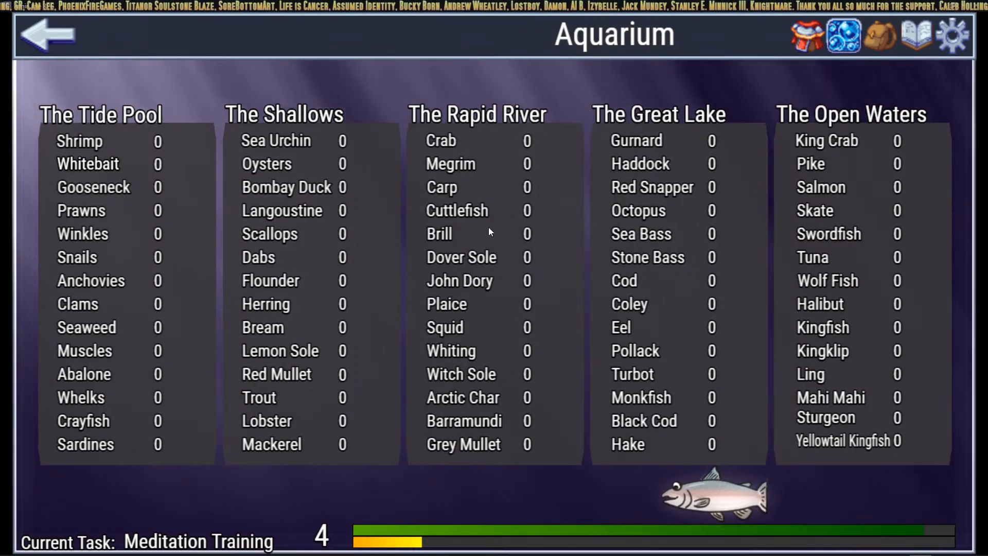
pyautogui.click(800, 44)
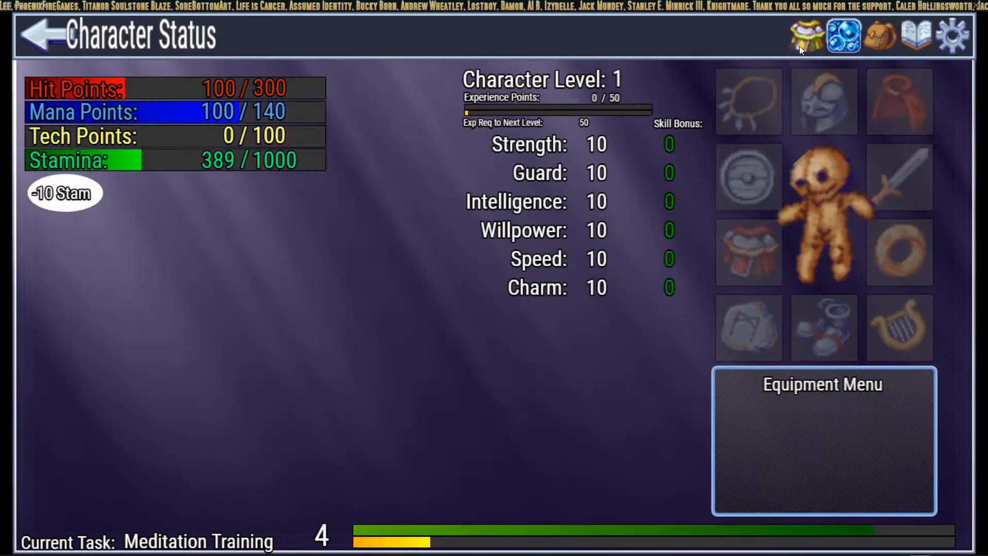
pyautogui.click(841, 35)
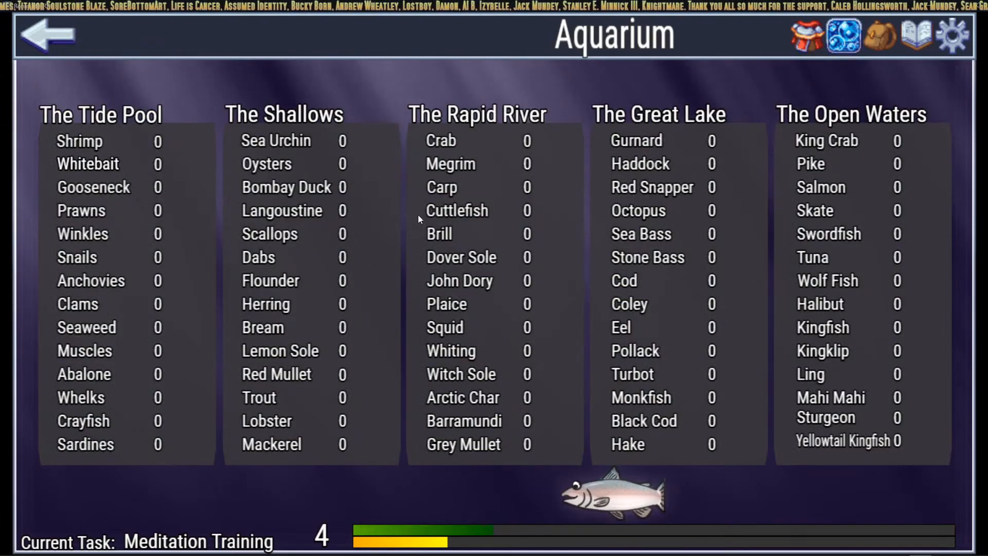
pyautogui.click(811, 40)
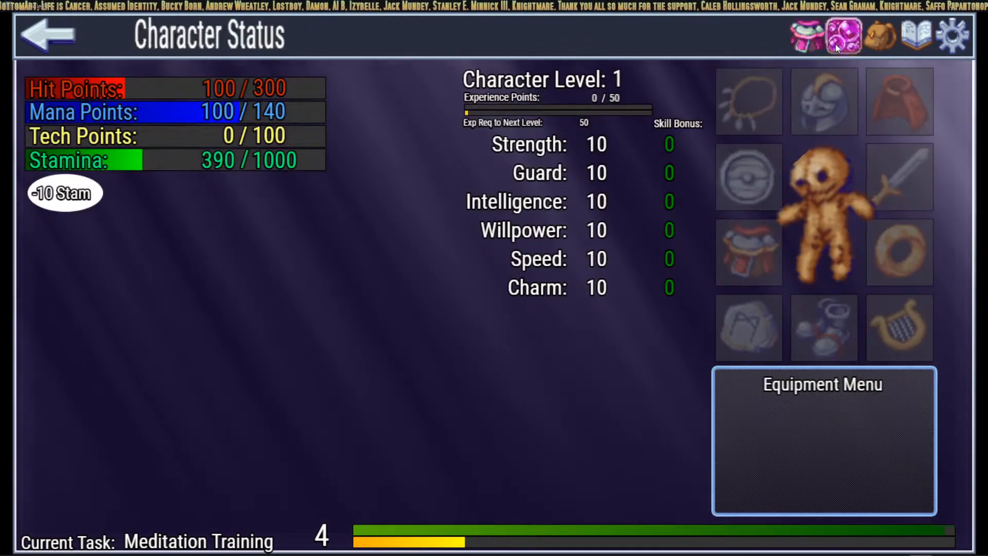
pyautogui.click(848, 37)
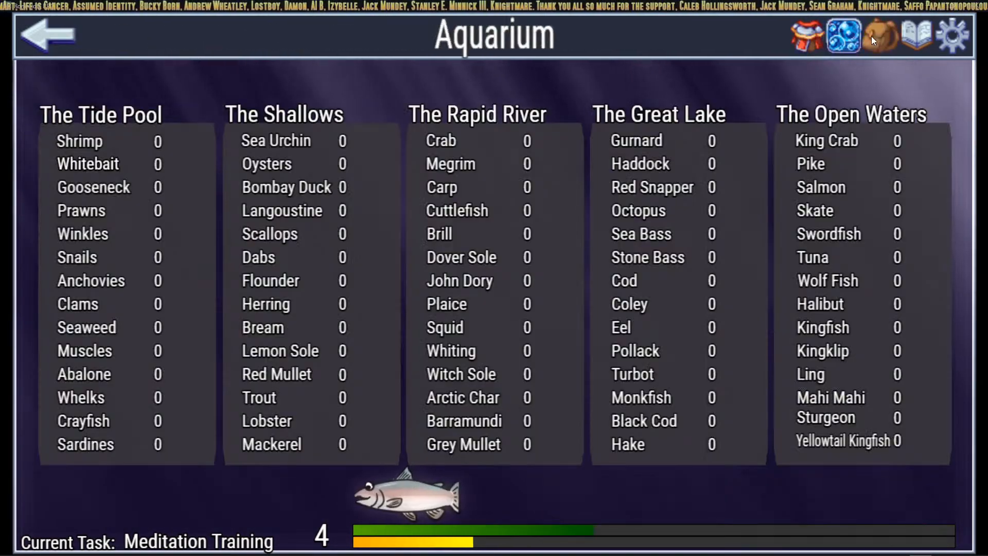
pyautogui.click(872, 36)
pyautogui.click(844, 37)
pyautogui.click(809, 38)
pyautogui.click(839, 38)
pyautogui.click(870, 35)
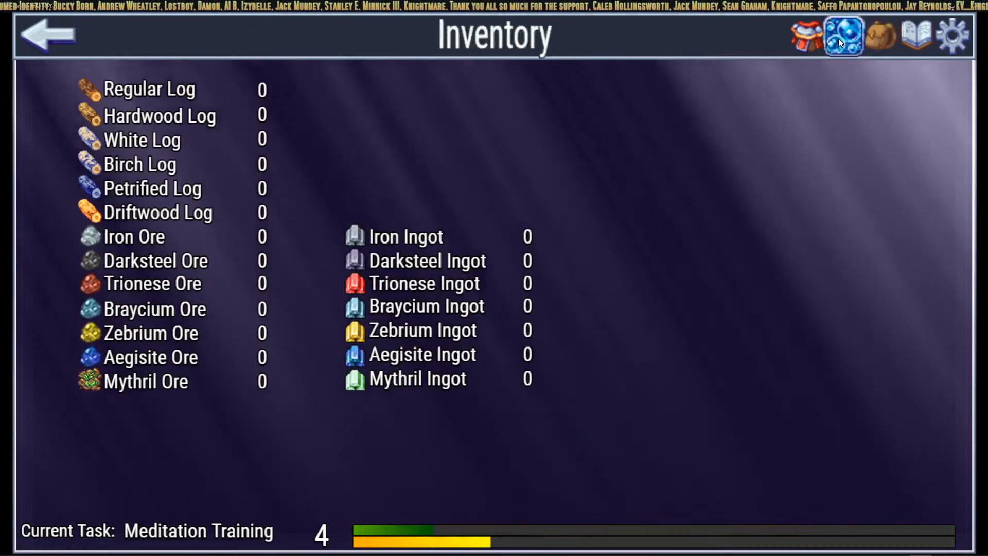
pyautogui.click(838, 38)
pyautogui.click(804, 44)
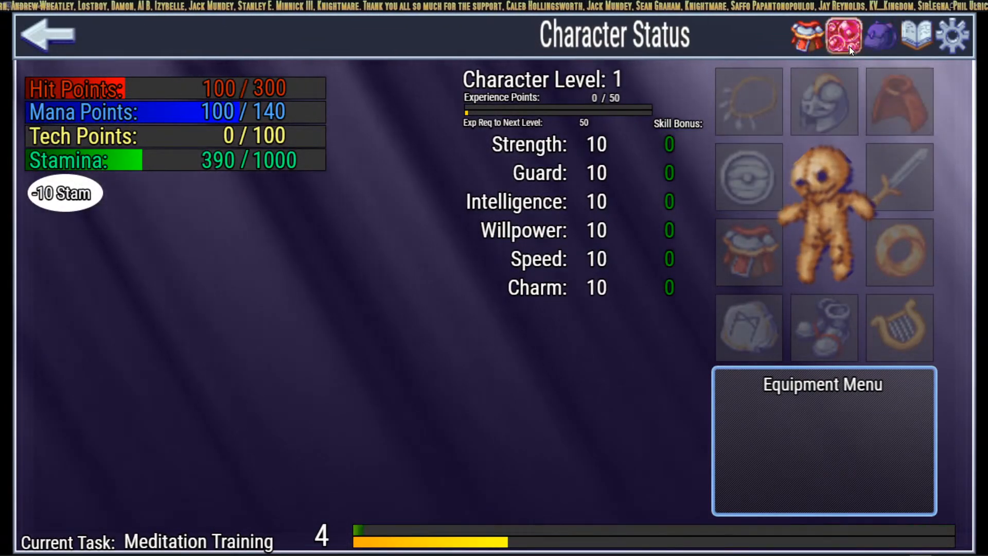
# Step: Save the playtest game to File 1
pyautogui.click(847, 41)
pyautogui.click(880, 40)
pyautogui.click(912, 39)
pyautogui.click(645, 201)
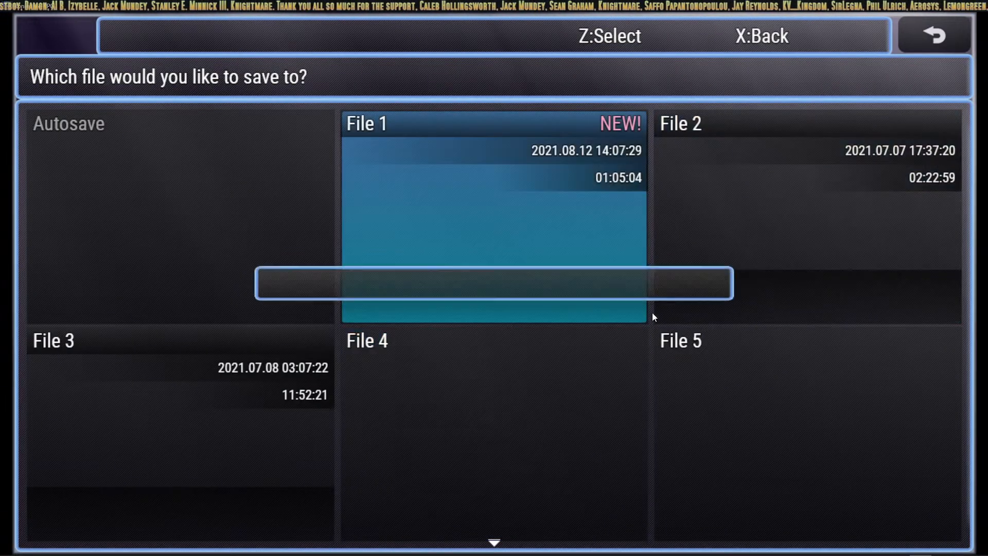
pyautogui.click(944, 41)
# Step: Set the Options Background Selector to 9, then view the aquarium, inventory and status screens
pyautogui.click(950, 40)
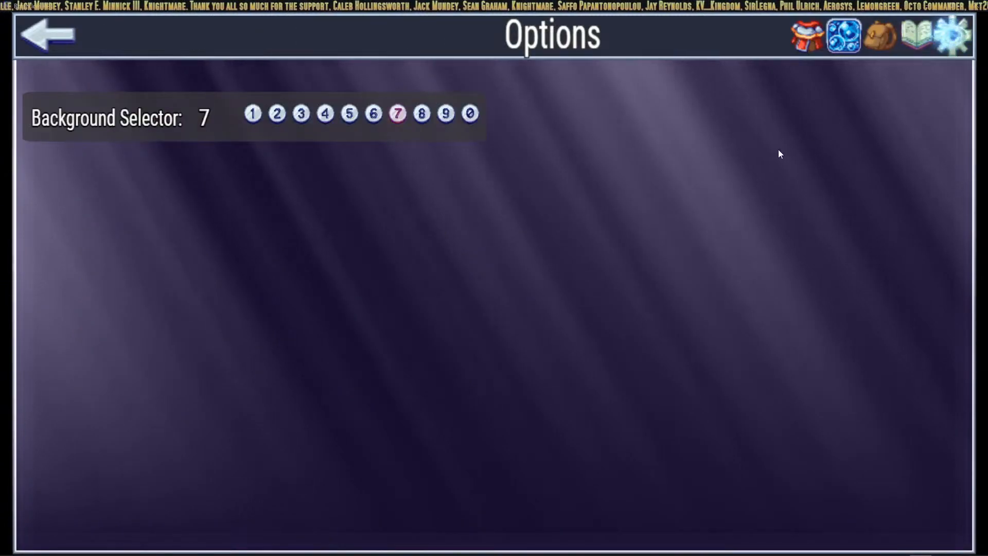
pyautogui.click(470, 113)
pyautogui.click(446, 114)
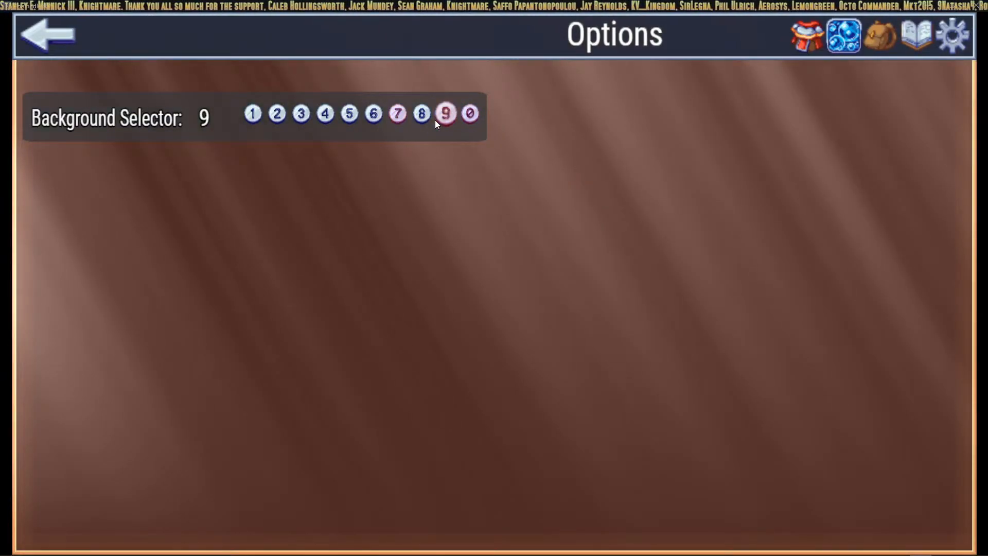
pyautogui.click(850, 46)
pyautogui.click(875, 40)
pyautogui.click(812, 41)
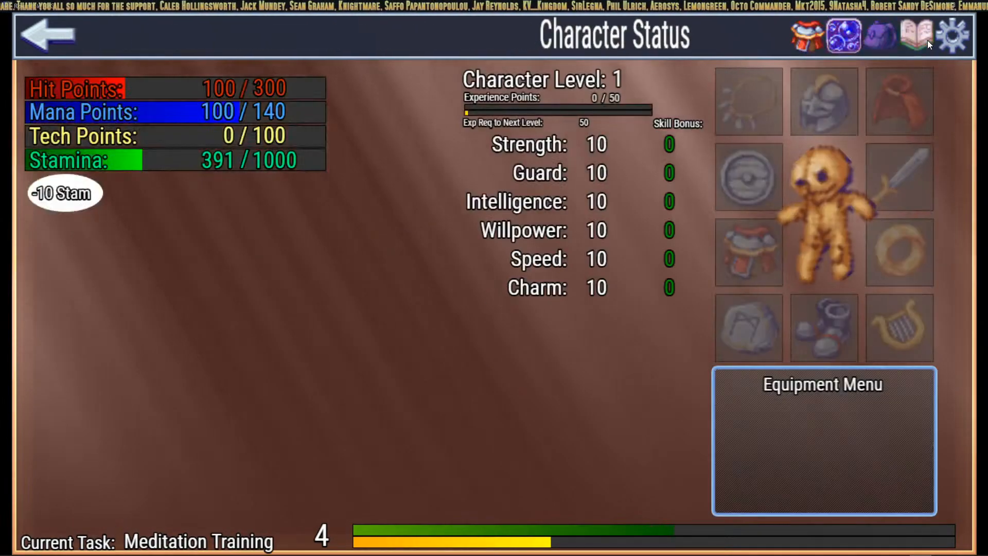
# Step: Start chopping Regular Log in Lumberjack and return to Character Status
pyautogui.click(35, 22)
pyautogui.click(76, 122)
pyautogui.click(116, 134)
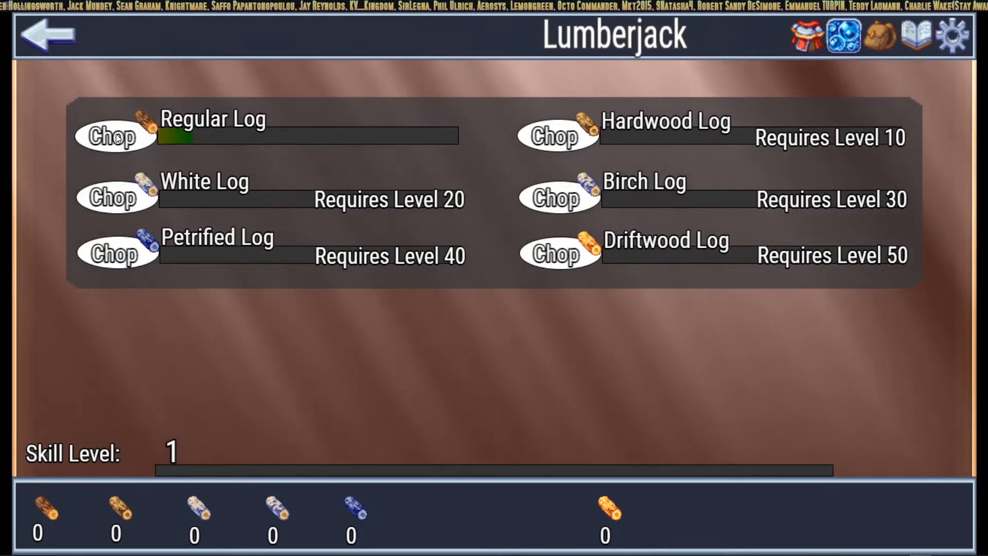
pyautogui.click(45, 34)
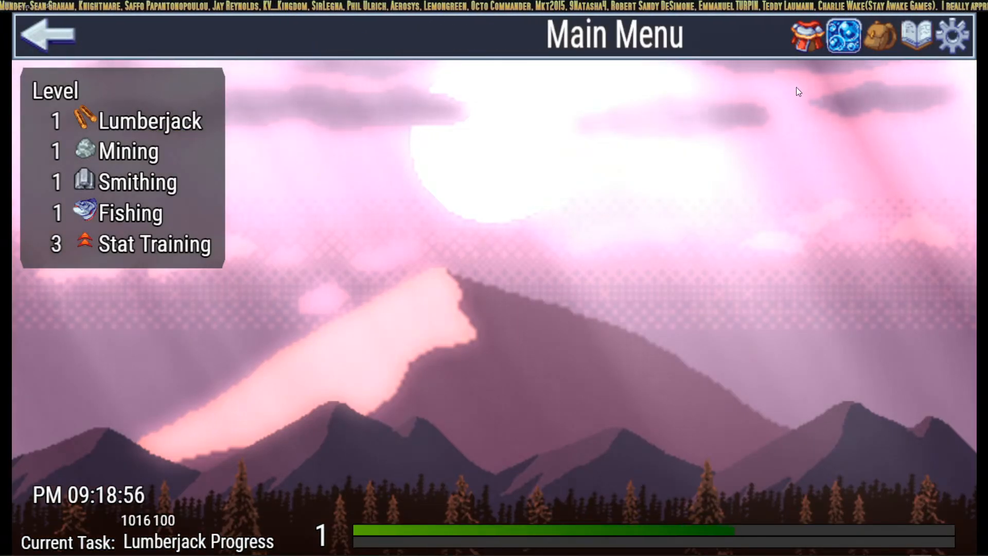
pyautogui.click(805, 36)
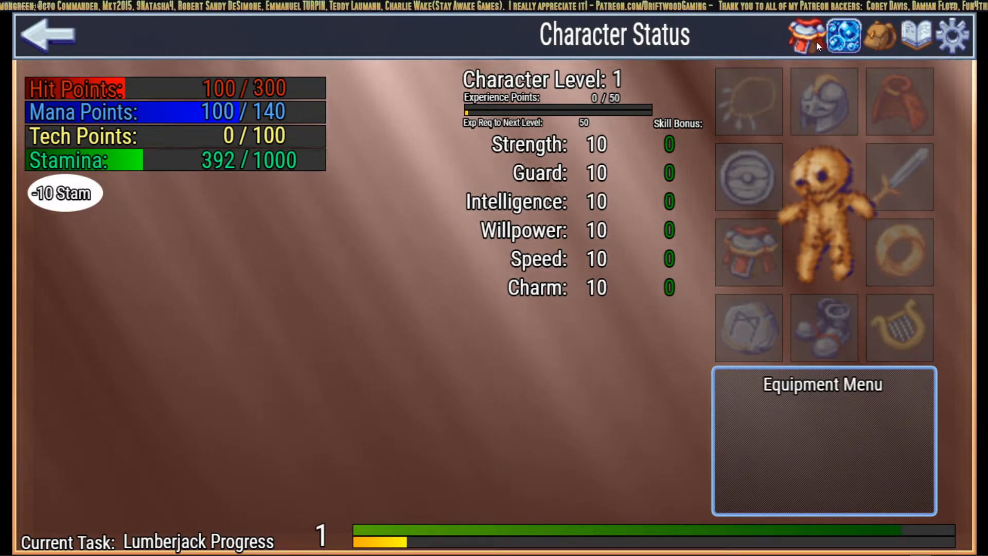
# Step: Start Focus stat training for Max TP and spend 10 stamina on Character Status
pyautogui.click(62, 38)
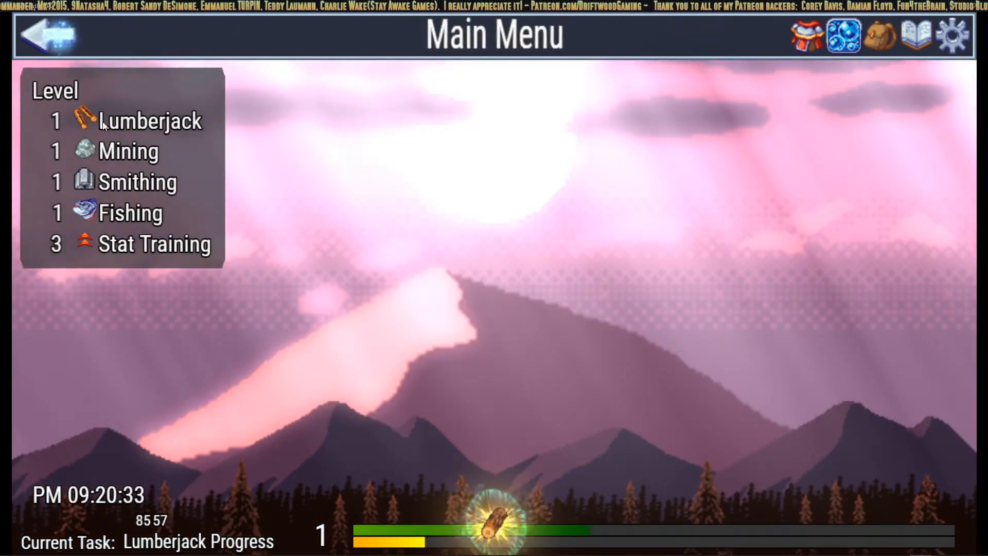
pyautogui.click(91, 251)
pyautogui.click(833, 178)
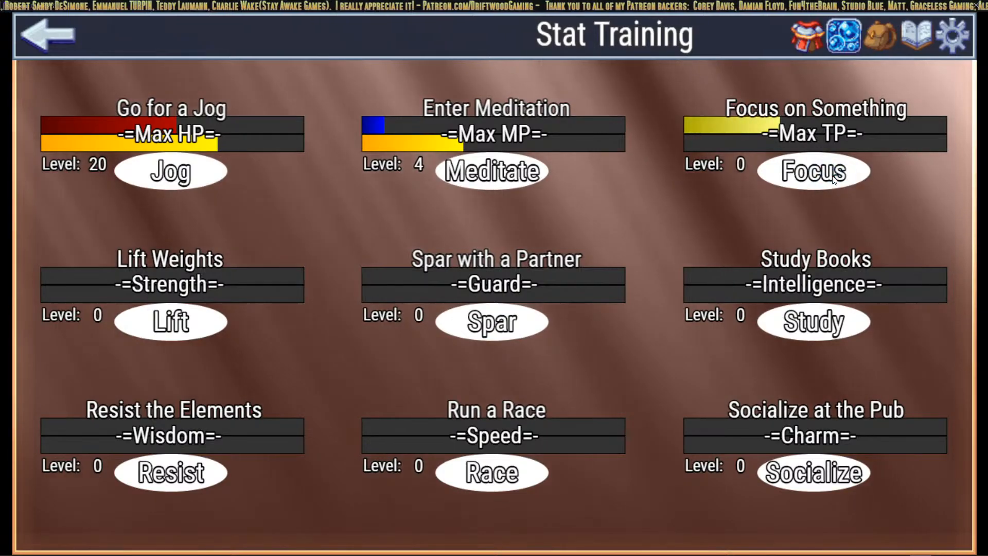
pyautogui.click(804, 39)
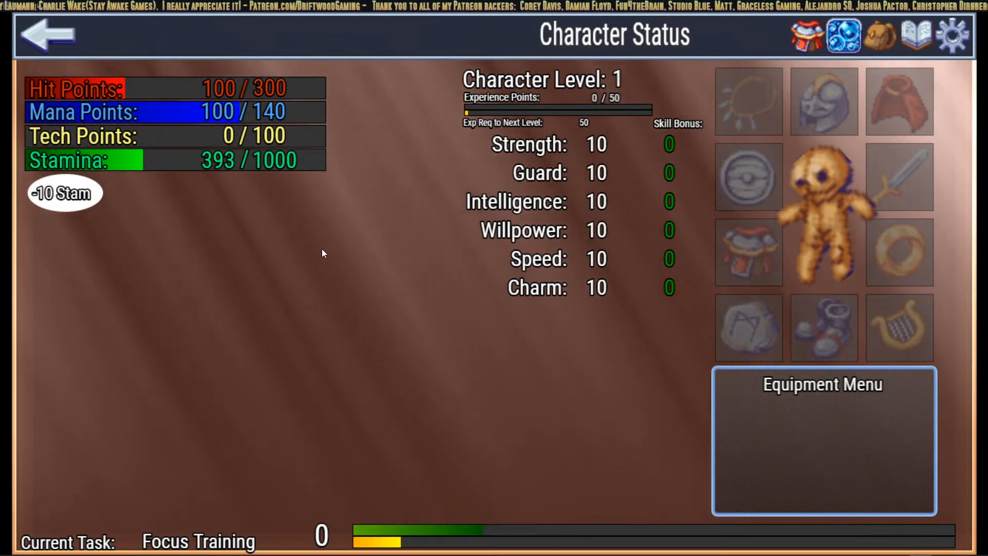
pyautogui.click(62, 195)
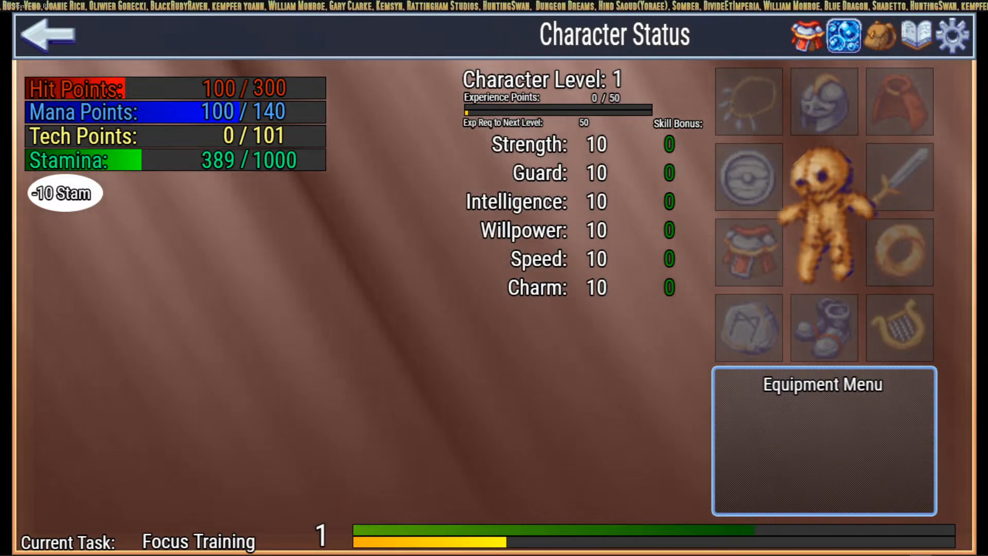
# Step: Start fishing at The Tide Pool, check Character Status, then switch back to the editor
pyautogui.click(82, 46)
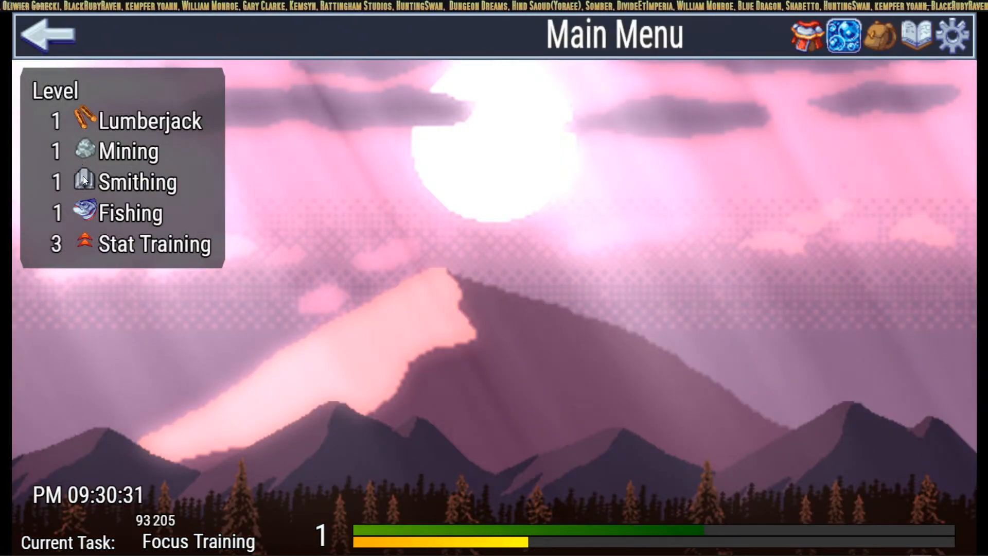
pyautogui.click(85, 208)
pyautogui.click(112, 132)
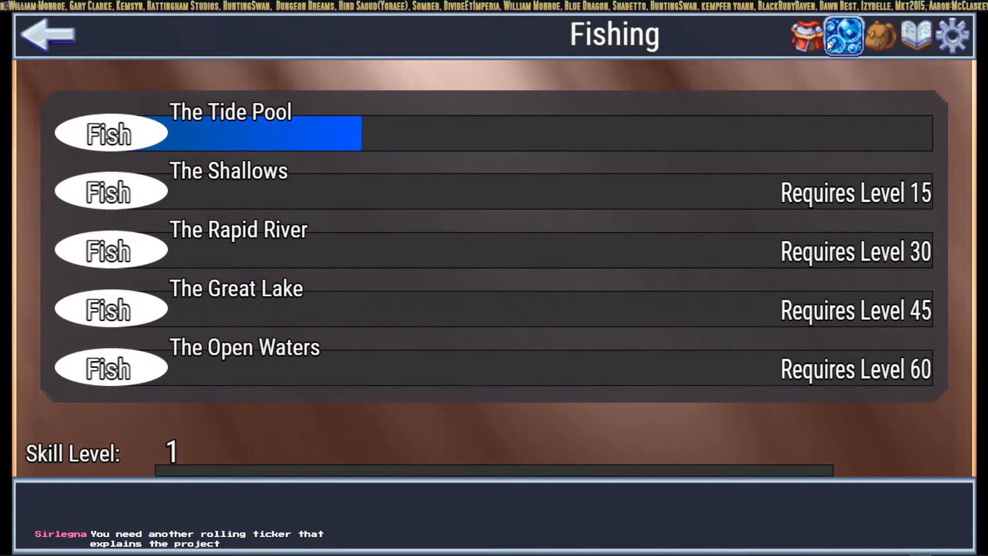
pyautogui.click(806, 46)
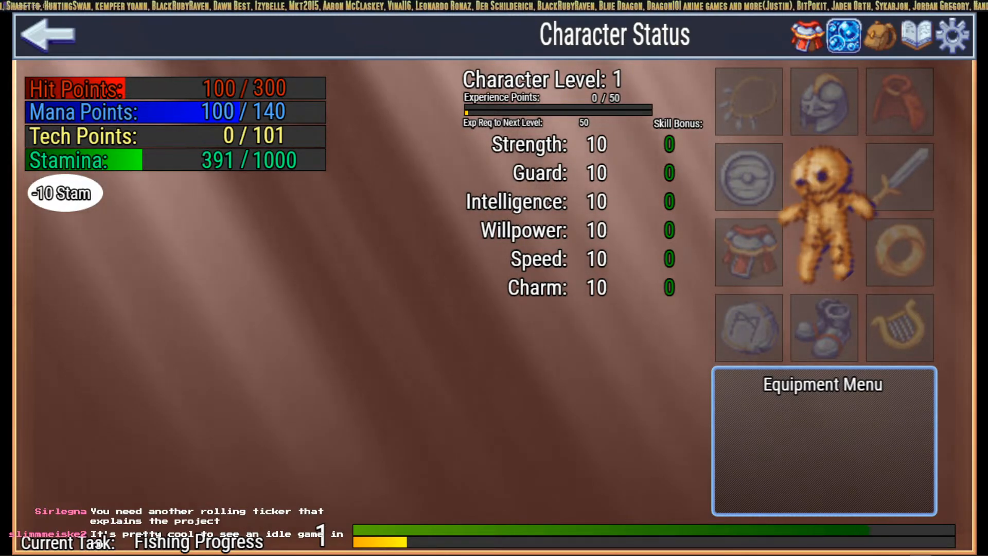
pyautogui.hotkey('alt', 'Tab')
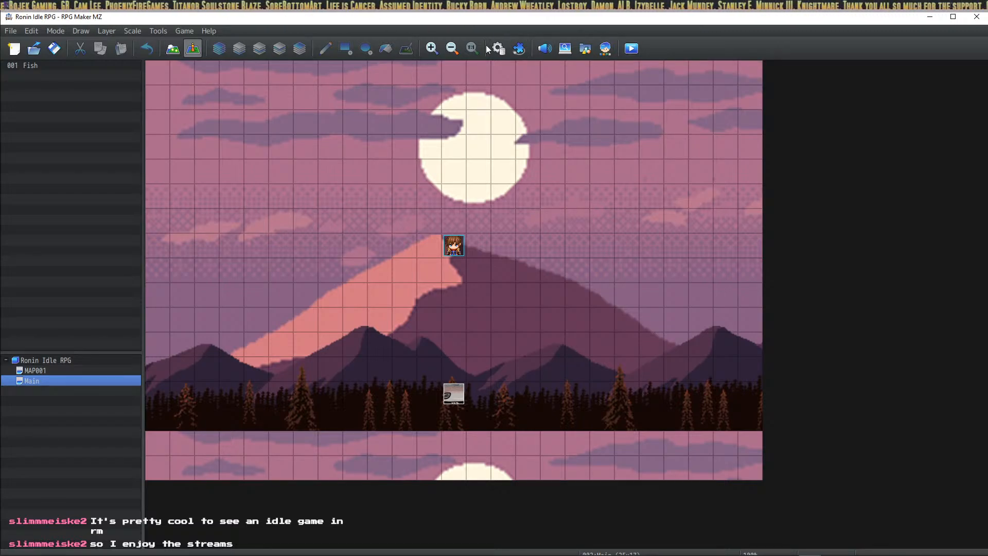
# Step: Paste a Darksteel Helmet copy into armor slot 0013 as Trionese Helmet and choose its icon
pyautogui.click(499, 48)
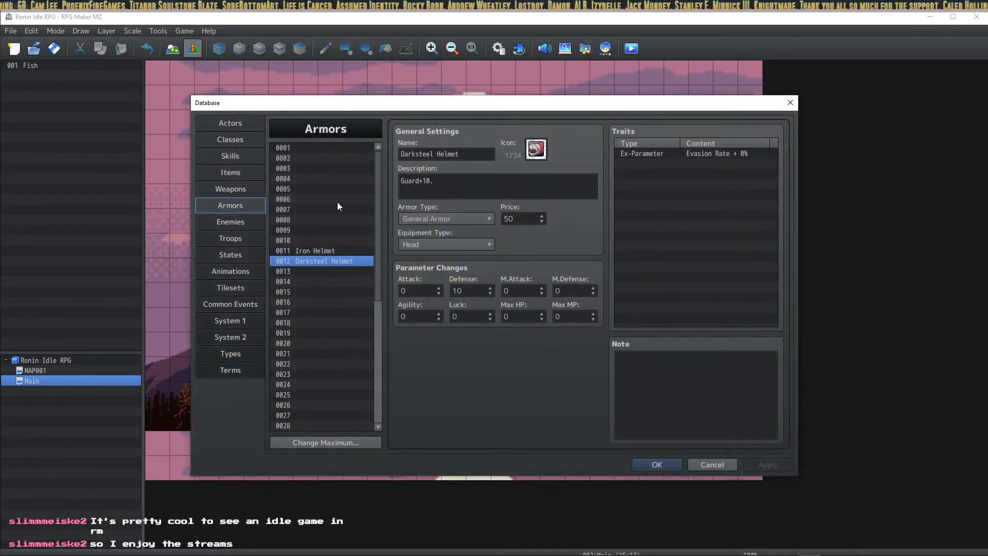
pyautogui.click(341, 252)
pyautogui.click(338, 264)
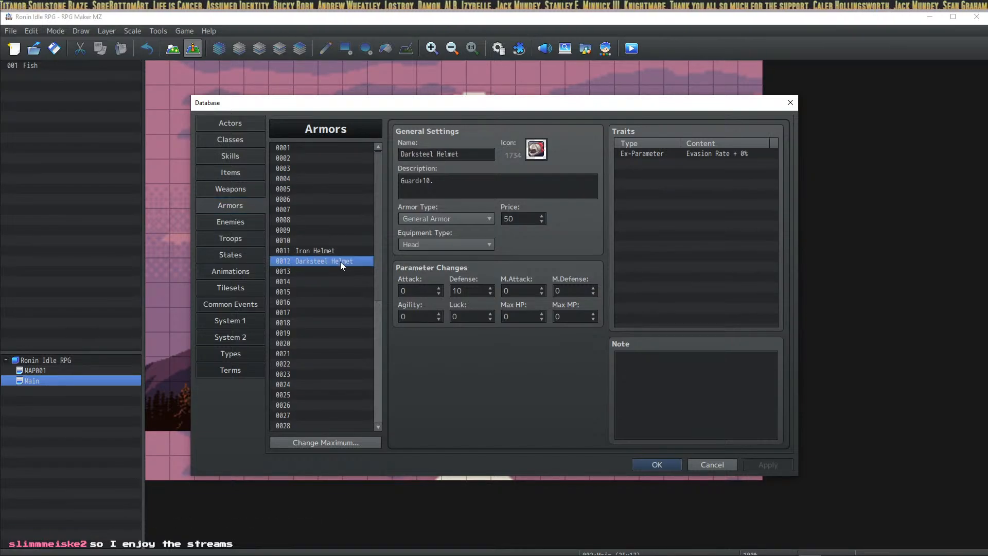
pyautogui.click(334, 268)
pyautogui.hotkey('ctrl', 'v')
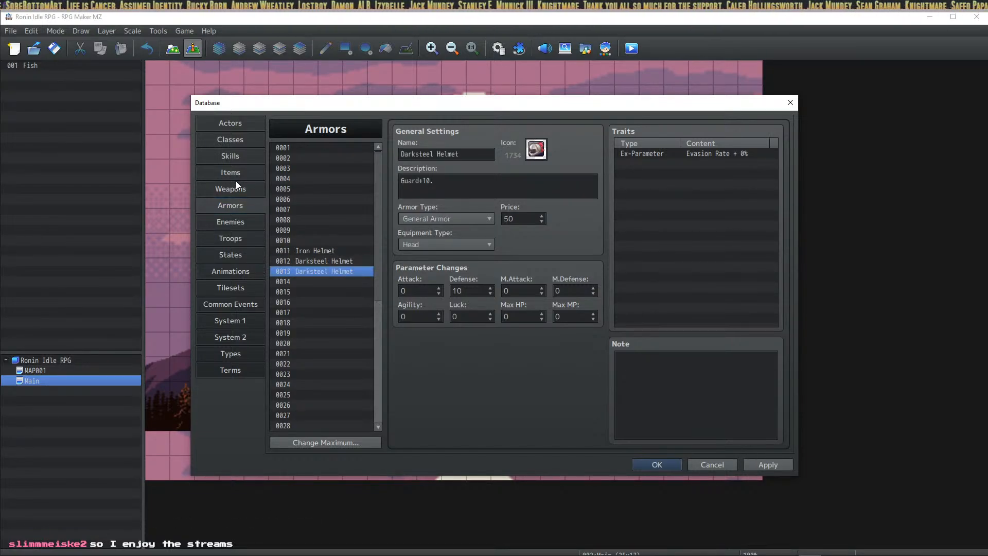
pyautogui.click(241, 173)
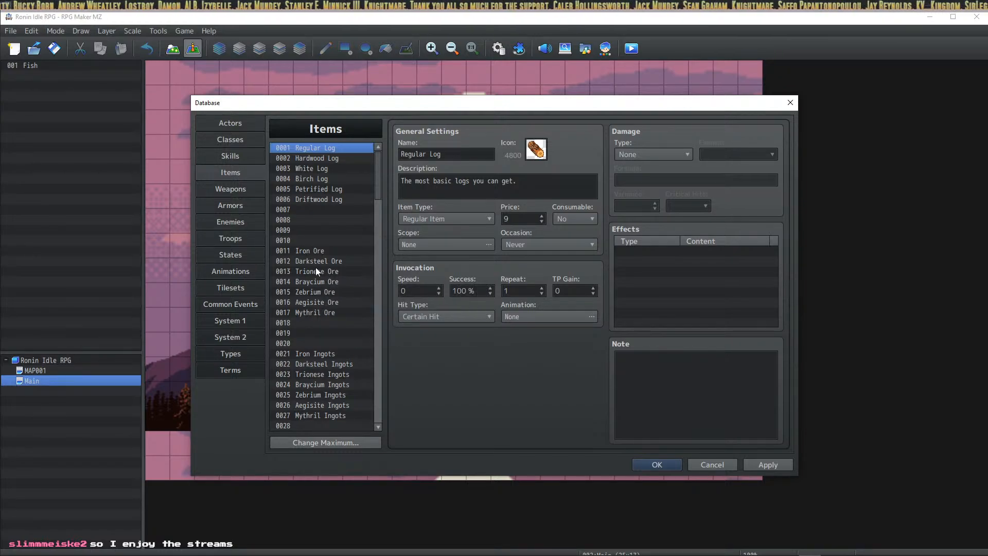
pyautogui.click(239, 206)
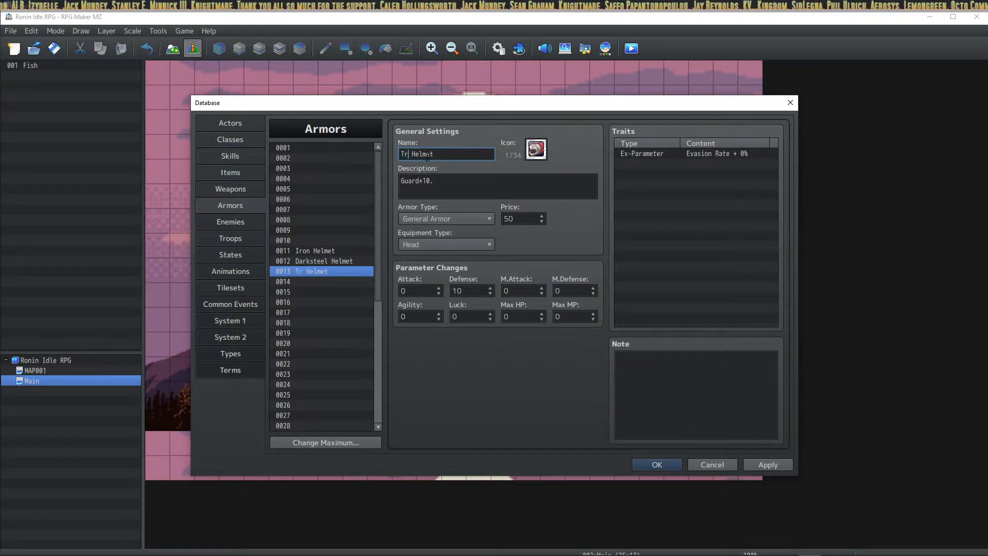
pyautogui.click(532, 157)
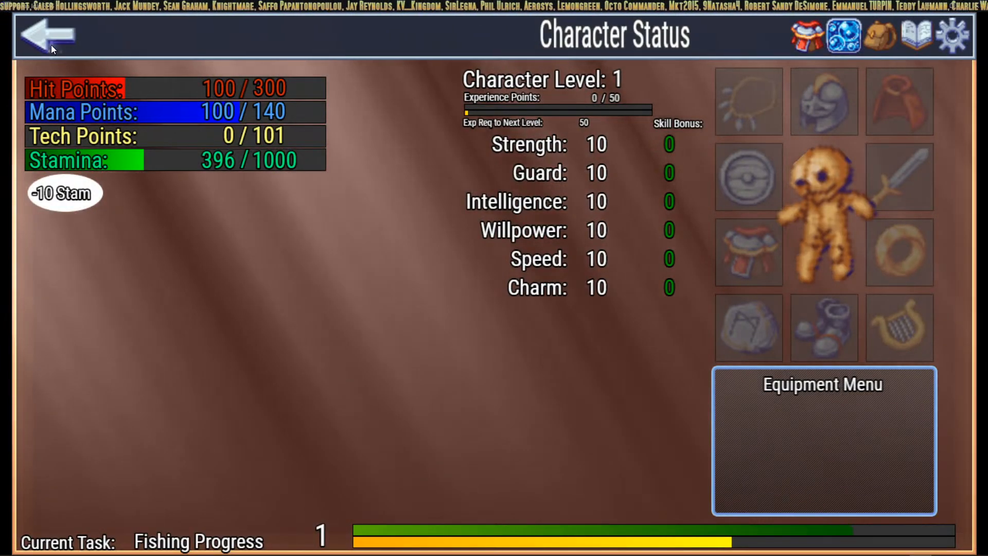
# Step: Try smelting Iron Ingots without enough ore, then start mining Iron Ore instead
pyautogui.click(51, 45)
pyautogui.click(75, 176)
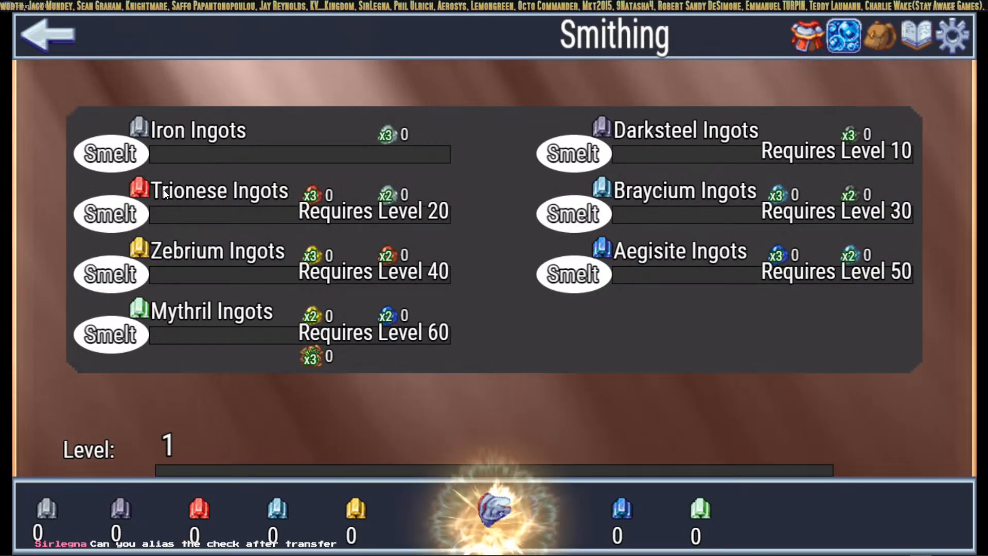
pyautogui.click(119, 152)
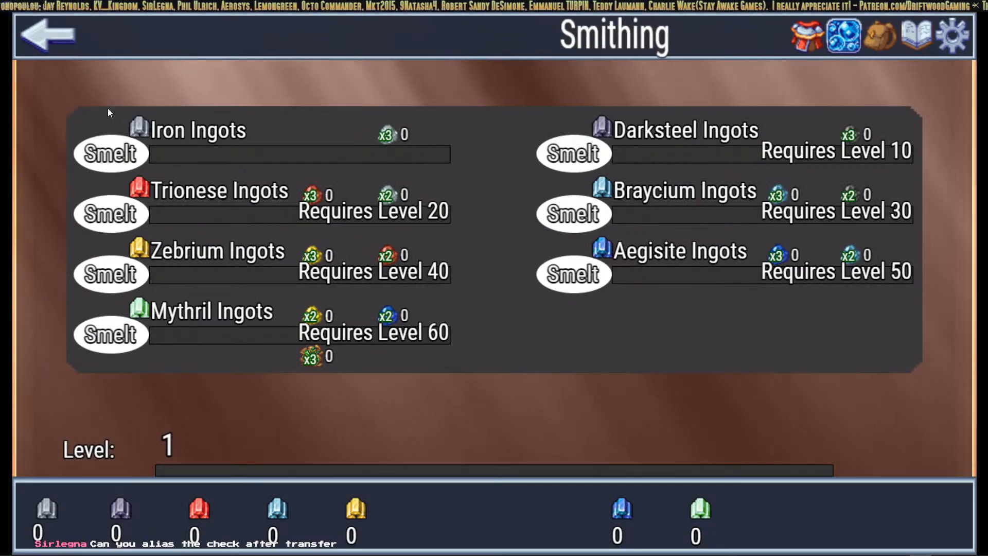
pyautogui.click(61, 46)
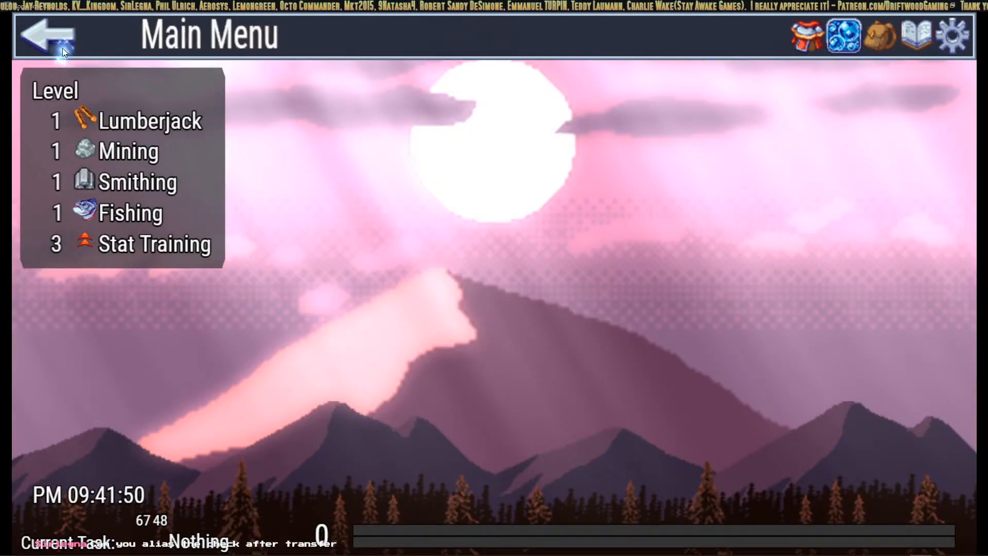
pyautogui.click(88, 152)
pyautogui.click(161, 177)
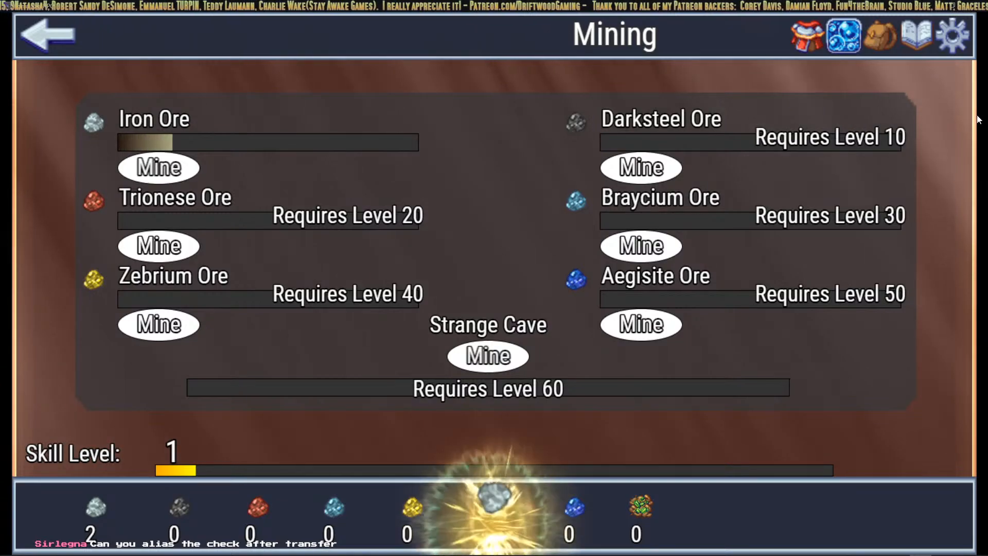
# Step: Switch the game background to number 8 and view the Aquarium fish collection
pyautogui.click(952, 37)
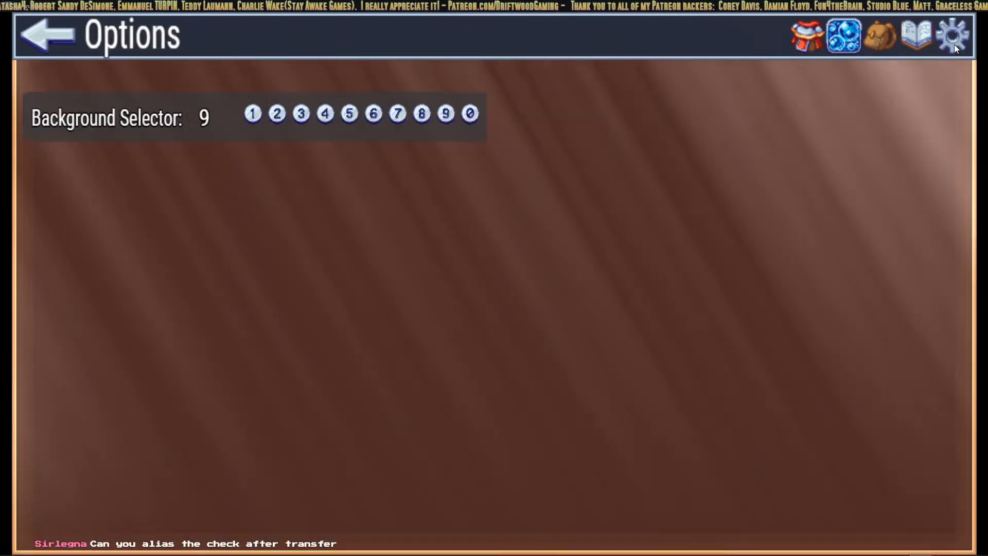
pyautogui.click(421, 113)
pyautogui.click(844, 29)
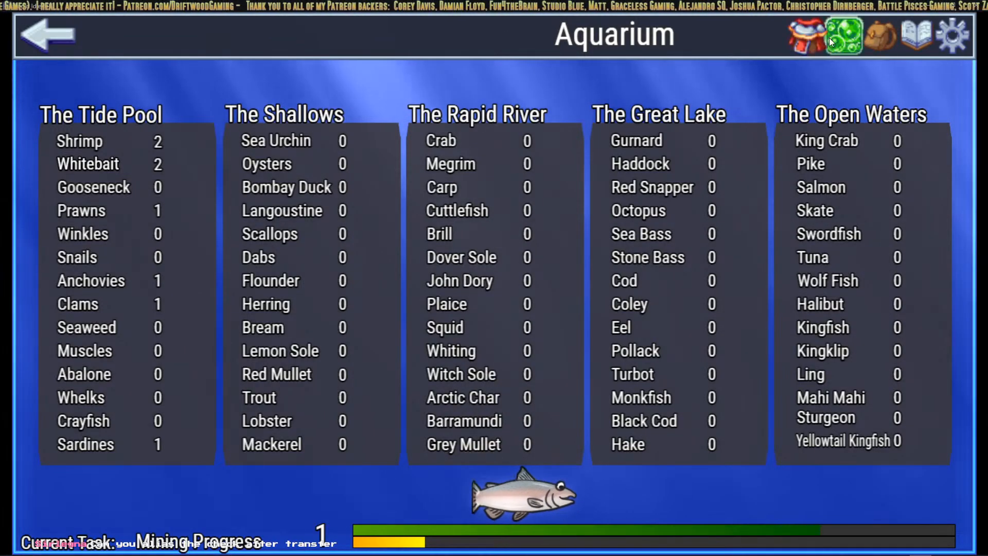
# Step: Preview backgrounds 1 through 0 in Options, ending on background 9
pyautogui.click(946, 33)
pyautogui.click(276, 115)
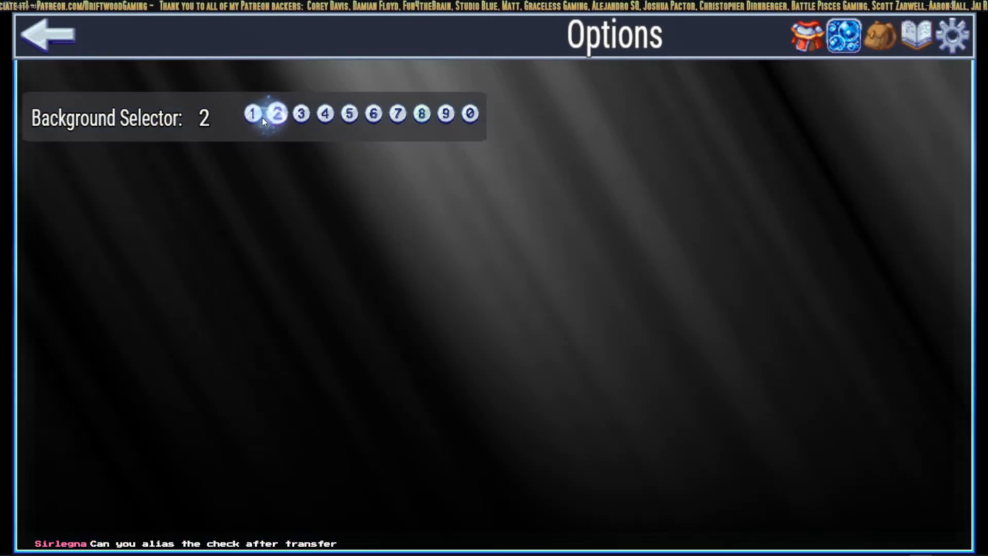
pyautogui.click(254, 114)
pyautogui.click(300, 114)
pyautogui.click(323, 113)
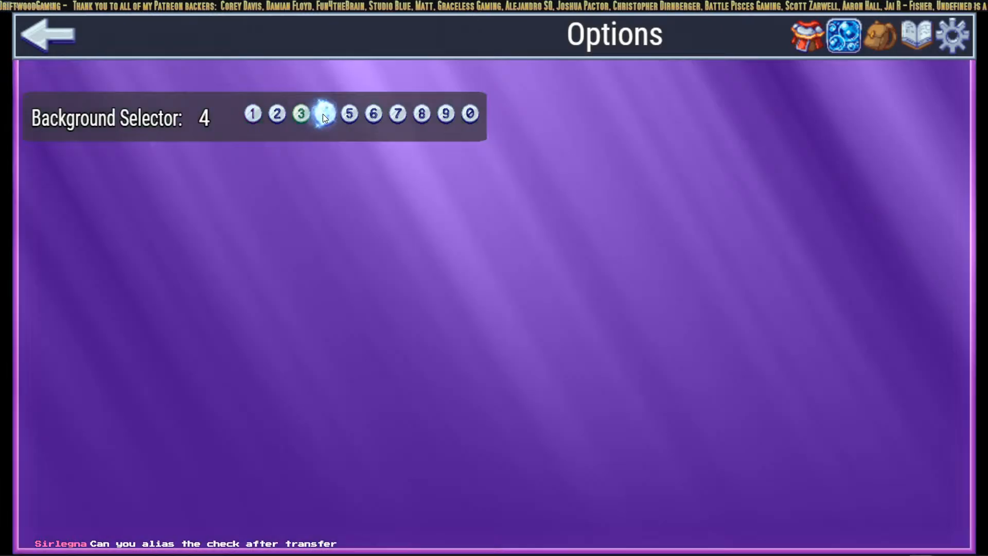
pyautogui.click(355, 115)
pyautogui.click(376, 115)
pyautogui.click(399, 114)
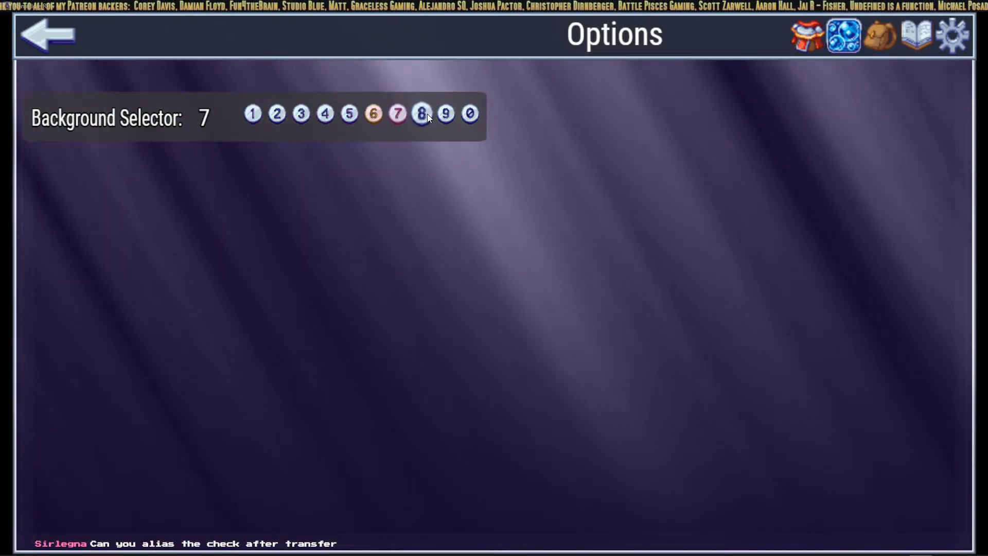
pyautogui.click(423, 113)
pyautogui.click(445, 114)
pyautogui.click(463, 115)
pyautogui.click(446, 114)
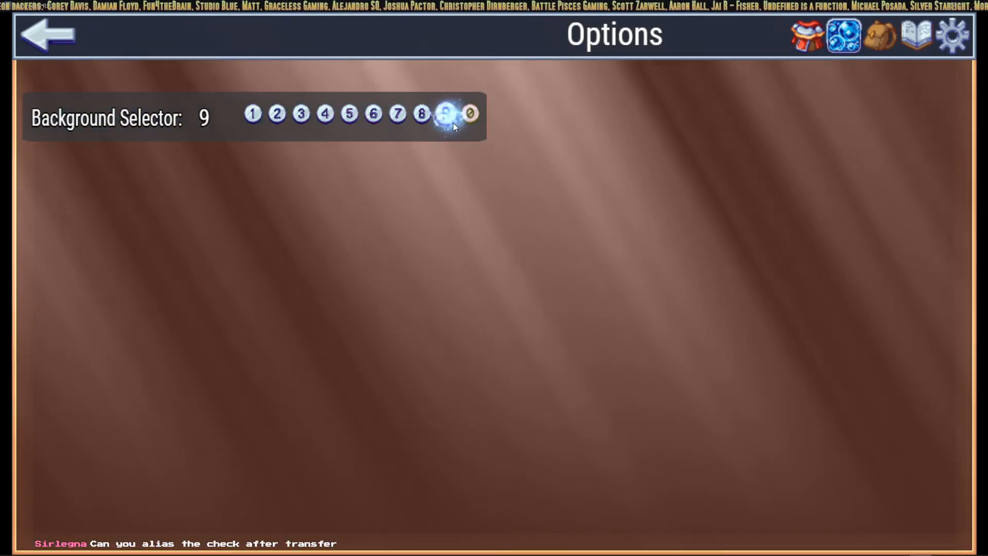
# Step: Check Character Status and Mining, then try backgrounds 7 and 8 and revisit the Aquarium
pyautogui.click(815, 47)
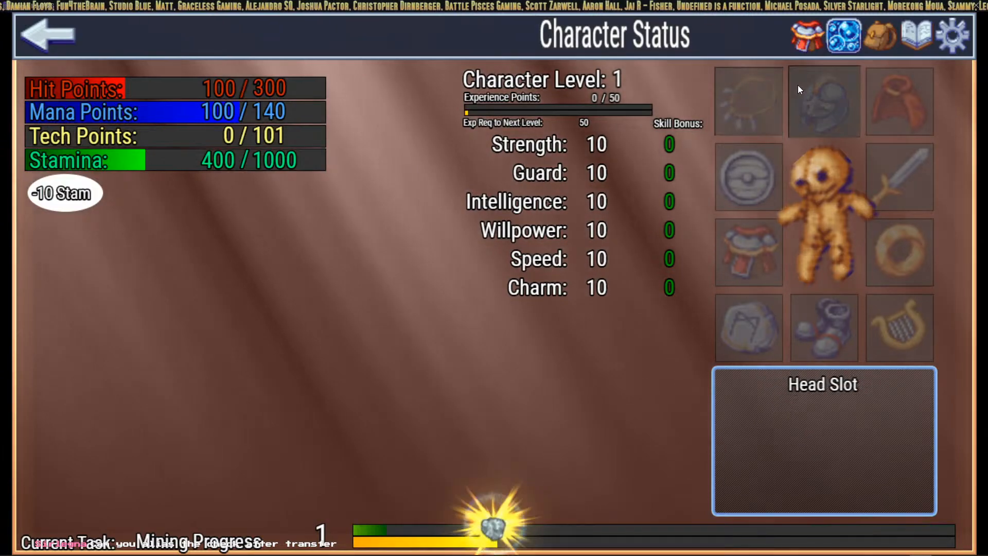
pyautogui.click(59, 38)
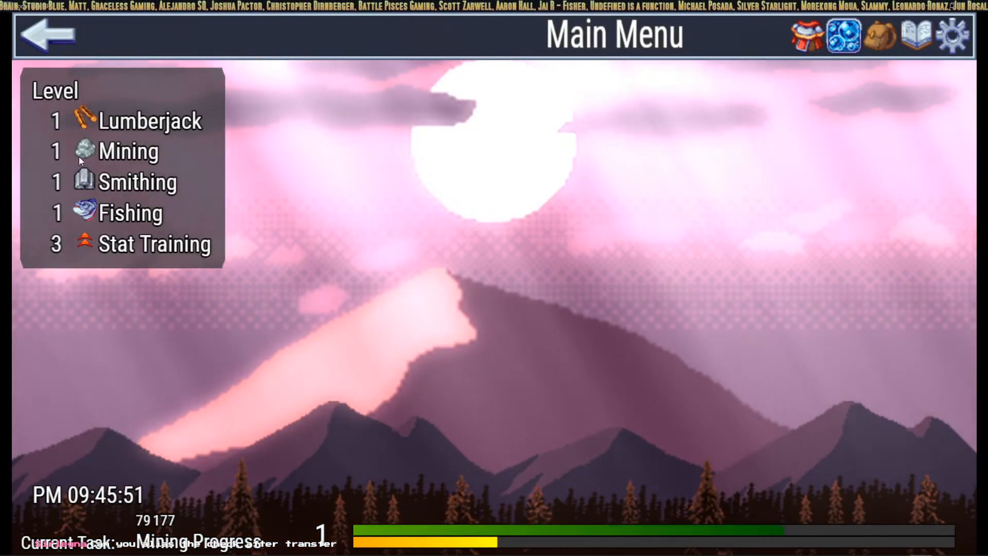
pyautogui.click(91, 145)
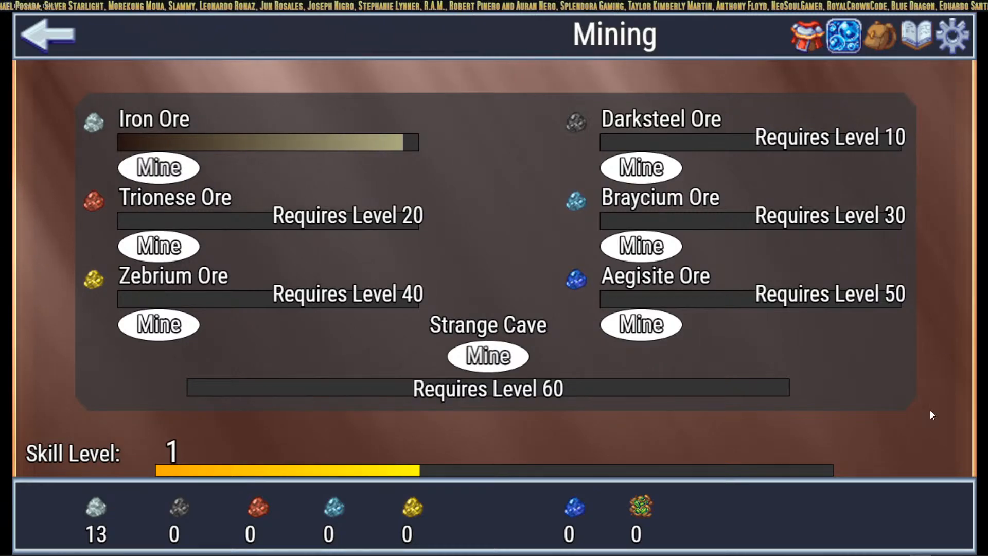
pyautogui.click(851, 35)
pyautogui.click(918, 37)
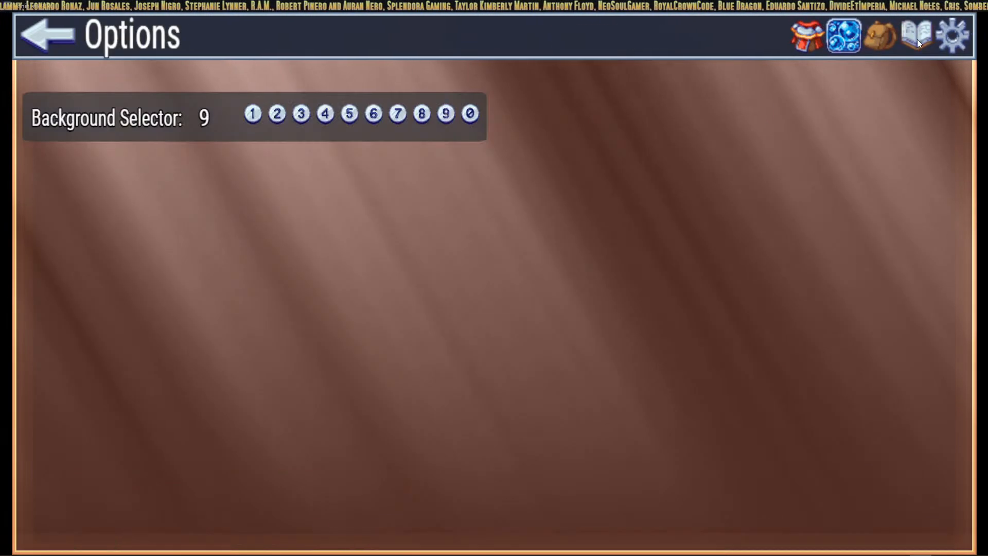
pyautogui.click(402, 115)
pyautogui.click(423, 114)
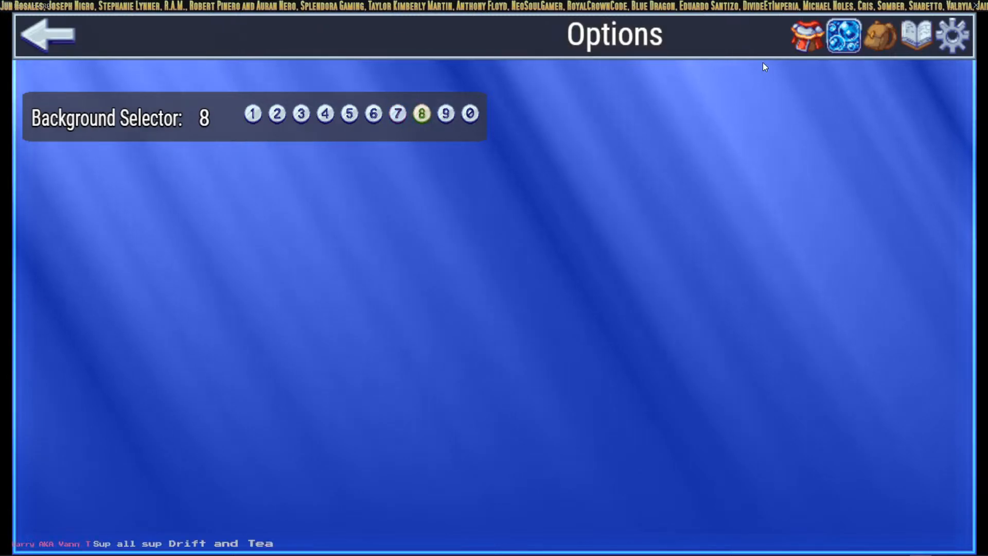
pyautogui.click(838, 35)
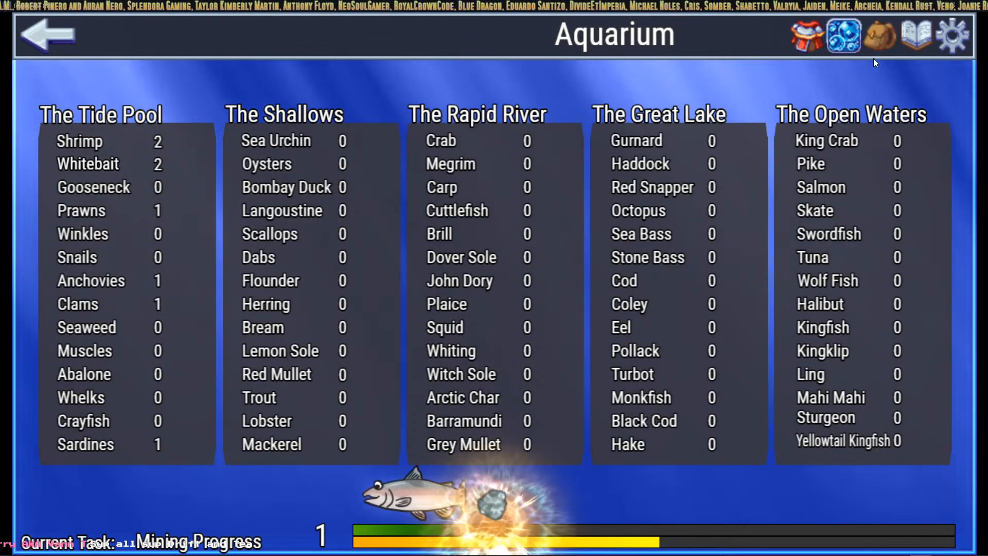
# Step: Try backgrounds 1, 2, 4 and 5, settle on 4, then view Character Status and Aquarium
pyautogui.click(950, 37)
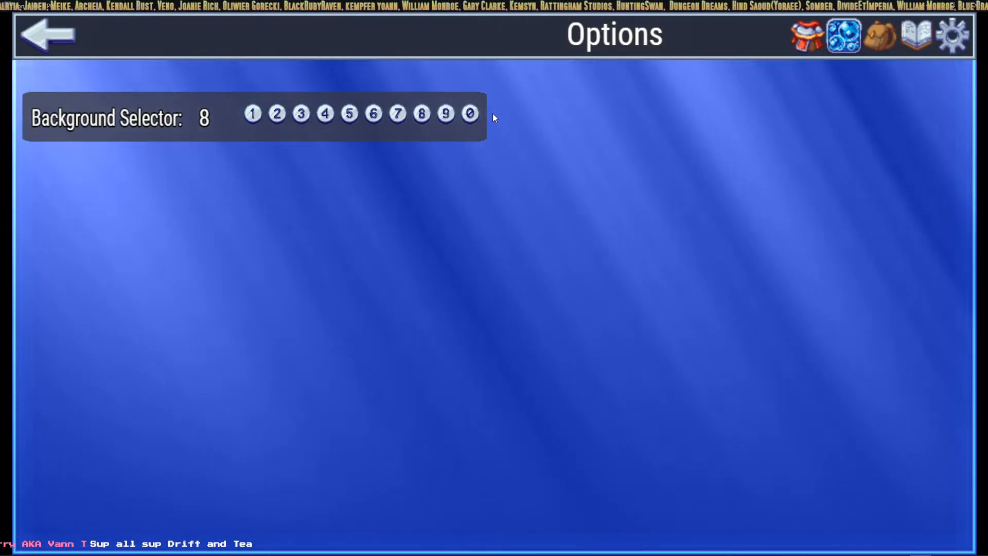
pyautogui.click(254, 115)
pyautogui.click(278, 116)
pyautogui.click(325, 115)
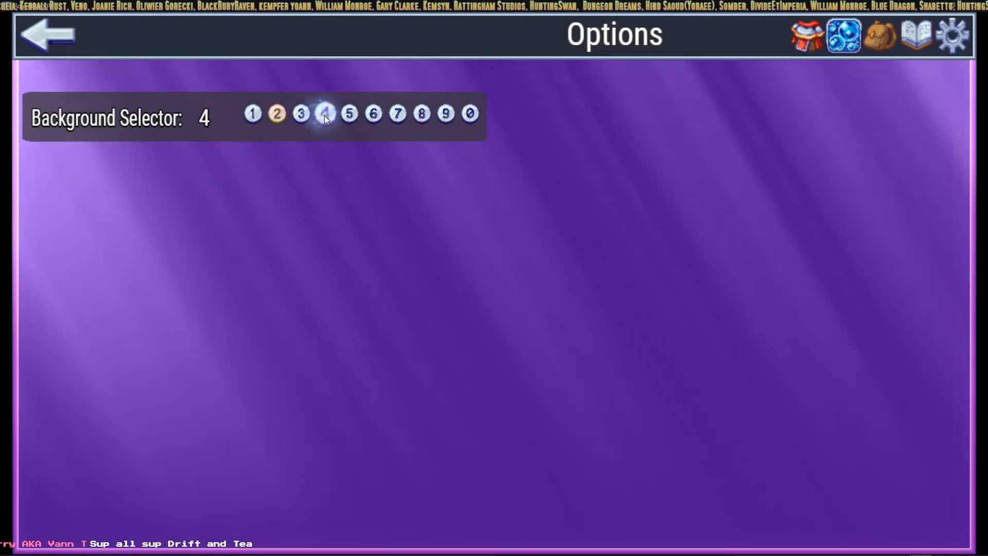
pyautogui.click(348, 115)
pyautogui.click(327, 115)
pyautogui.click(802, 46)
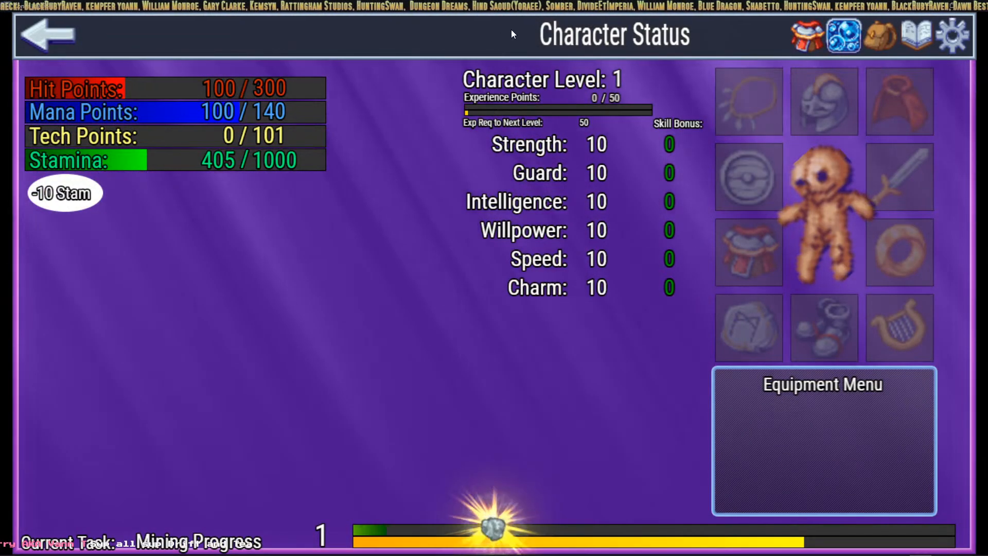
pyautogui.click(836, 32)
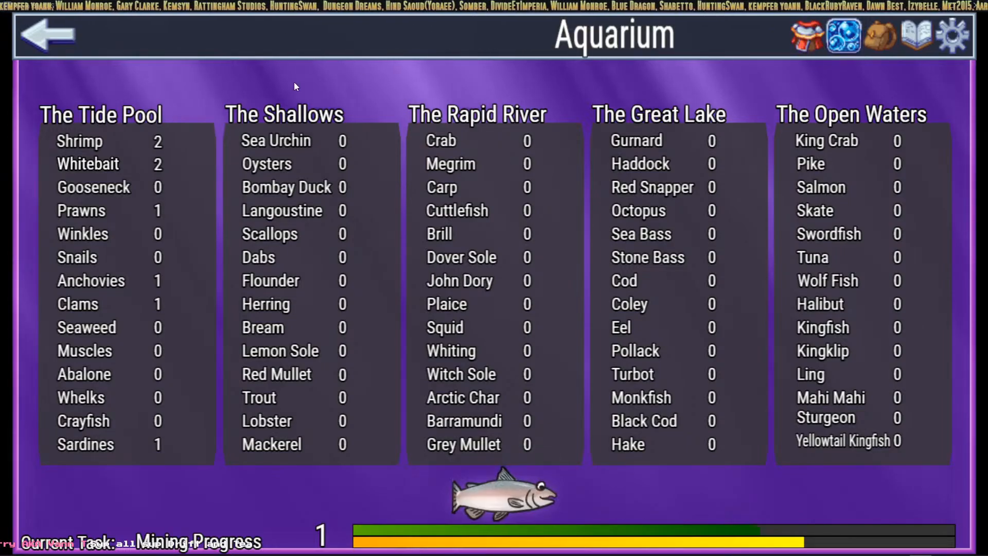
# Step: Glance at the Lumberjack skill screen, then go back to the Mining screen
pyautogui.click(69, 36)
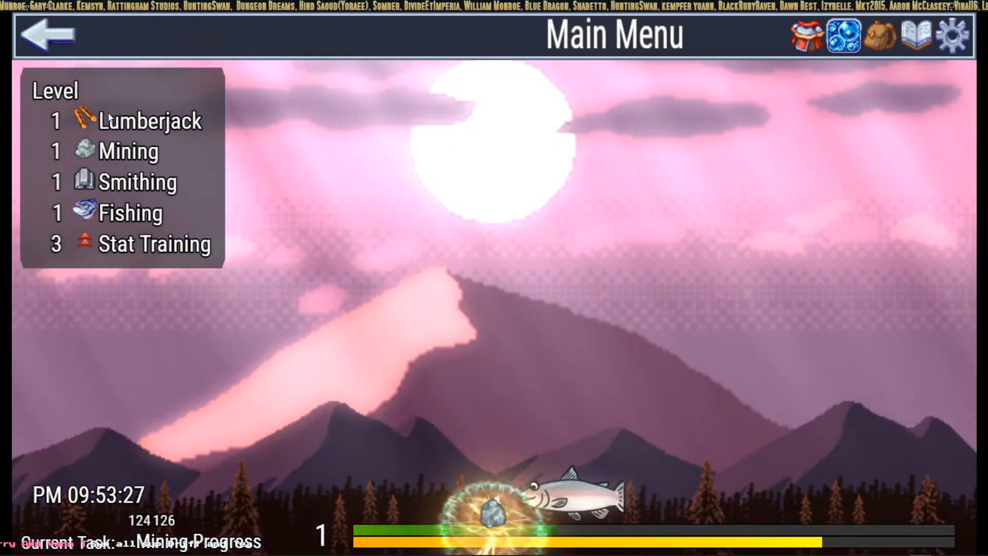
pyautogui.click(109, 115)
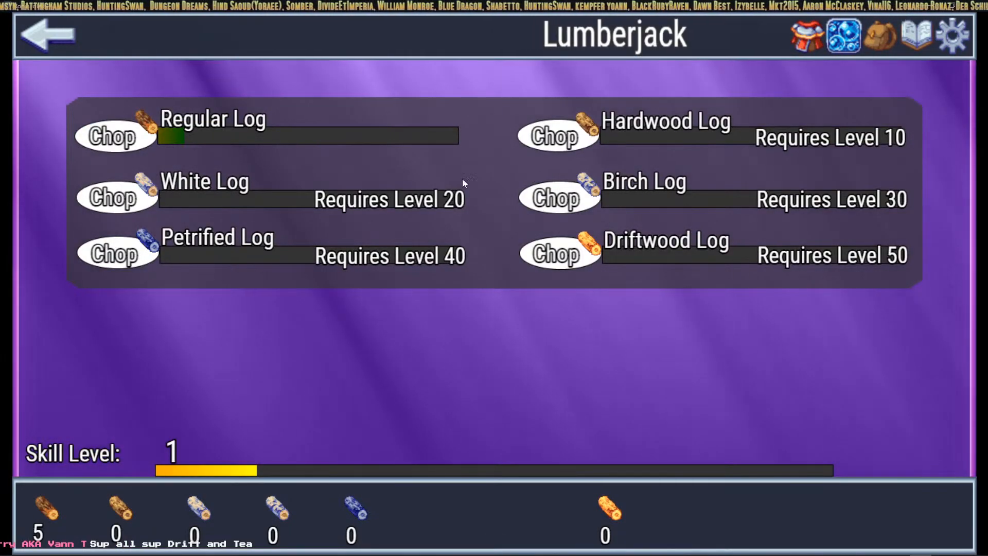
pyautogui.click(42, 33)
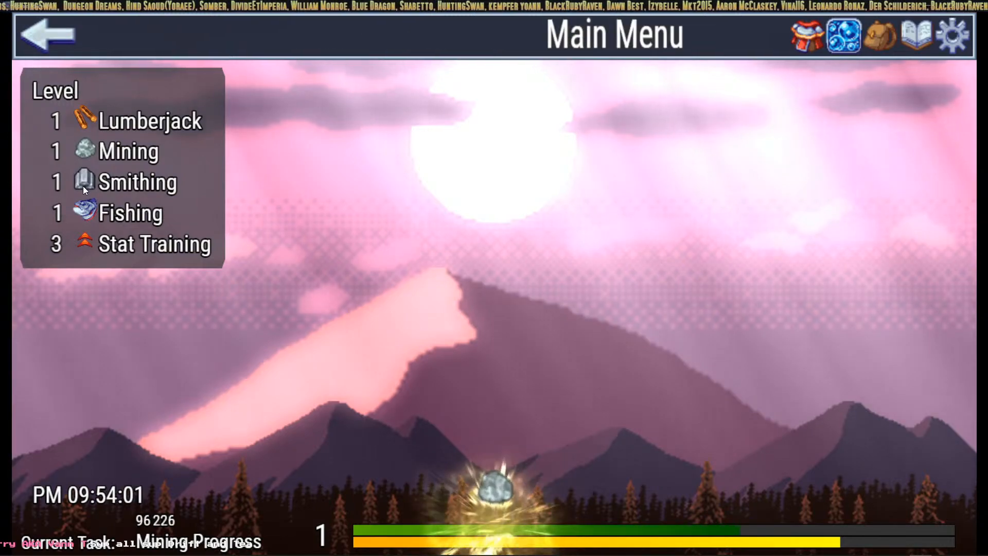
pyautogui.click(85, 155)
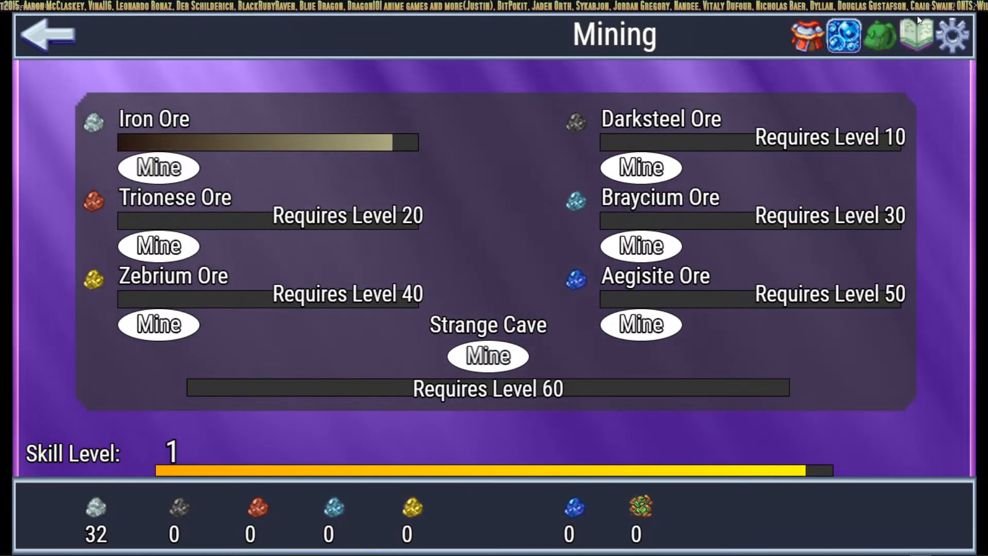
# Step: Inspect the empty head equipment slot in Character Status, then return to Mining
pyautogui.click(802, 28)
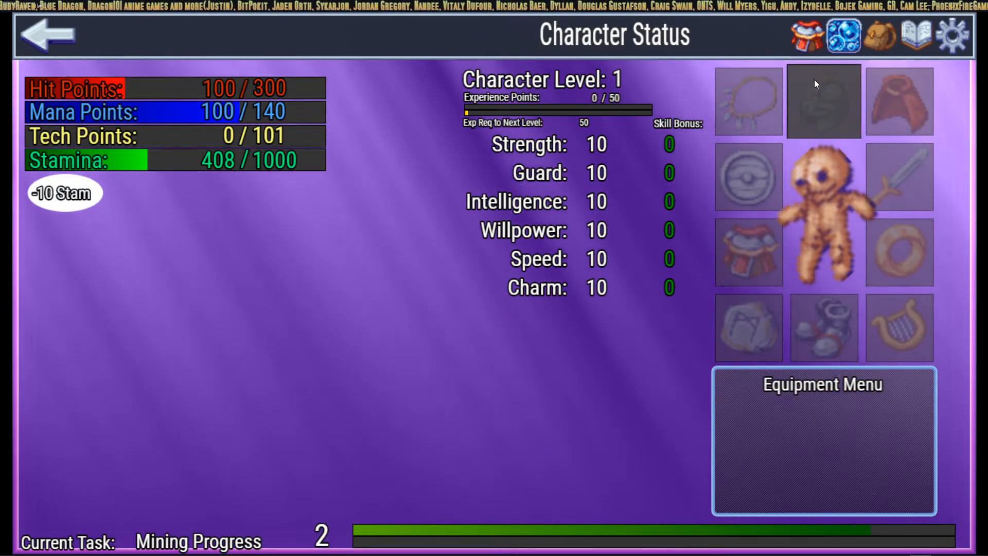
pyautogui.click(815, 101)
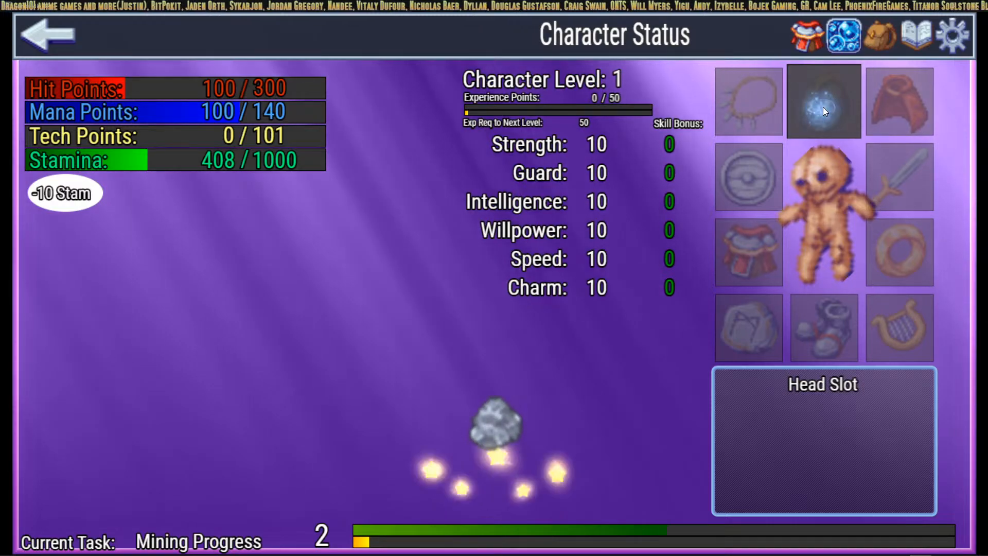
pyautogui.click(826, 98)
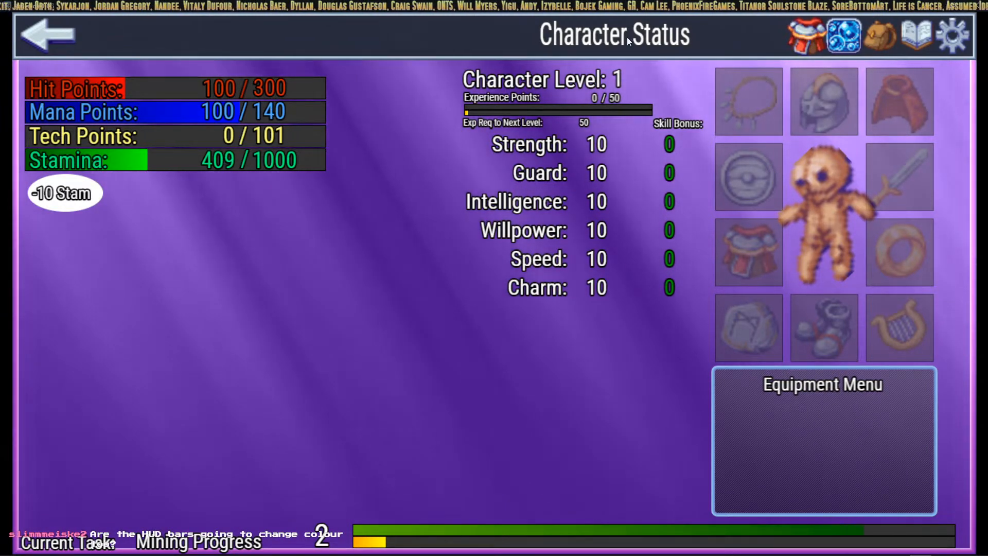
pyautogui.click(54, 32)
pyautogui.click(82, 152)
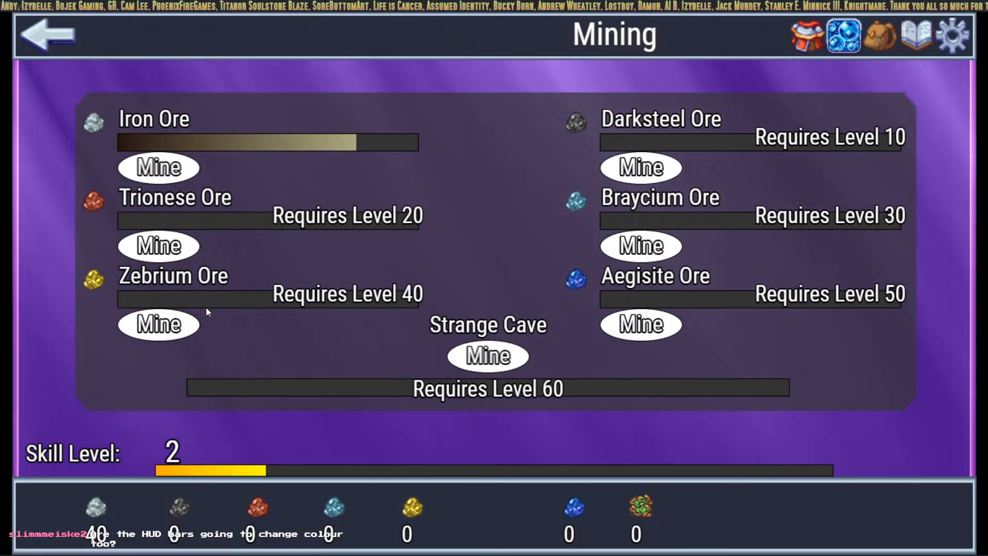
# Step: Give the Trionese Helmet the red helmet icon, apply it, and paste a copy into entry 0014
pyautogui.hotkey('alt', 'Tab')
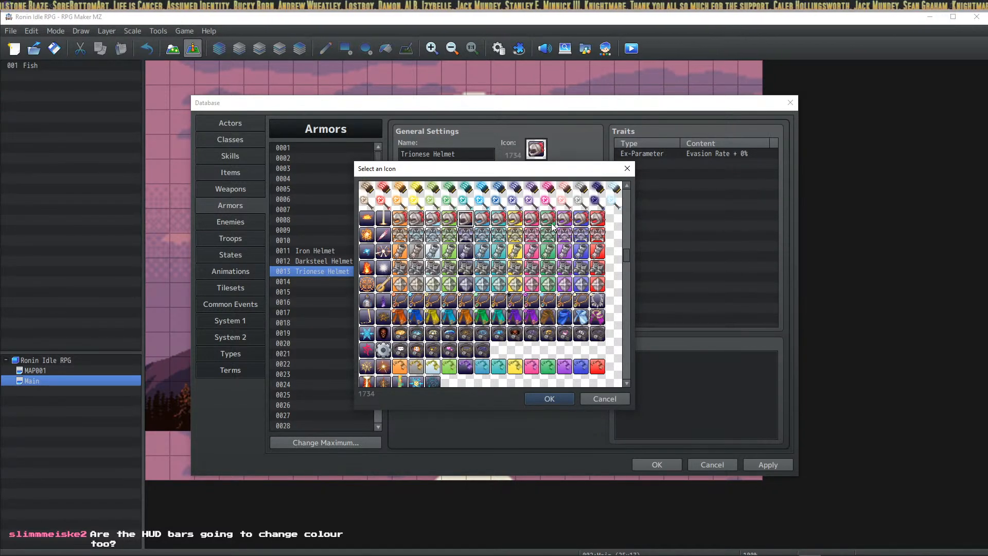
pyautogui.click(557, 404)
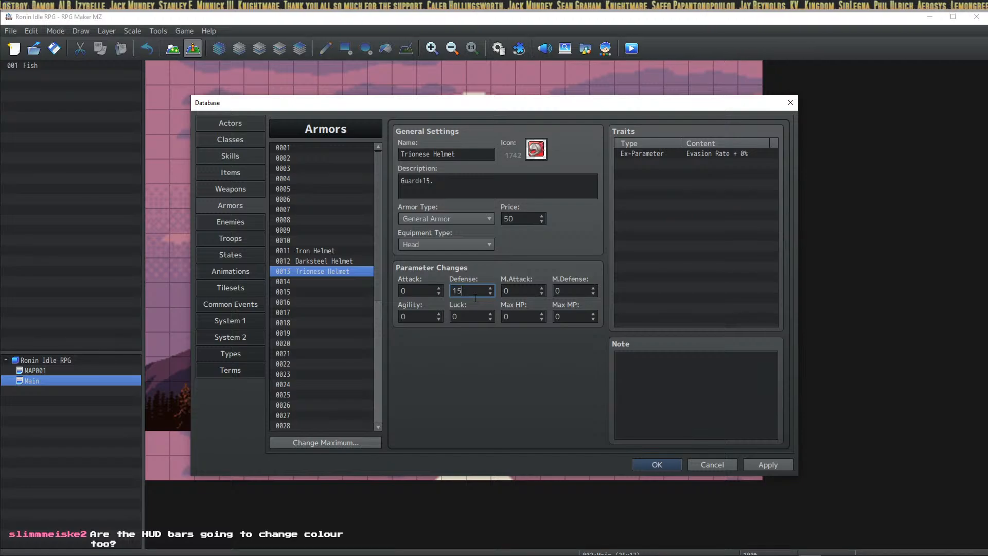
pyautogui.click(757, 462)
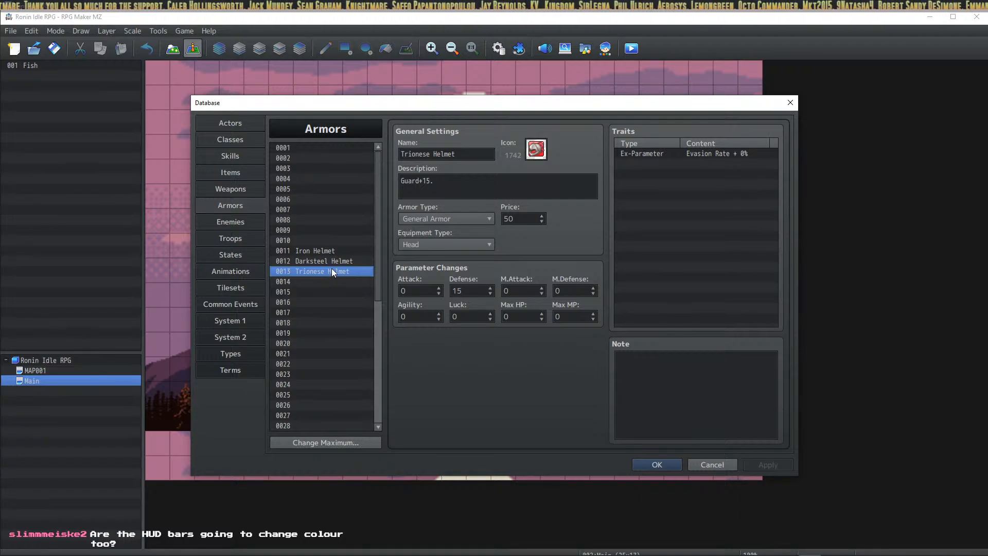
pyautogui.click(335, 282)
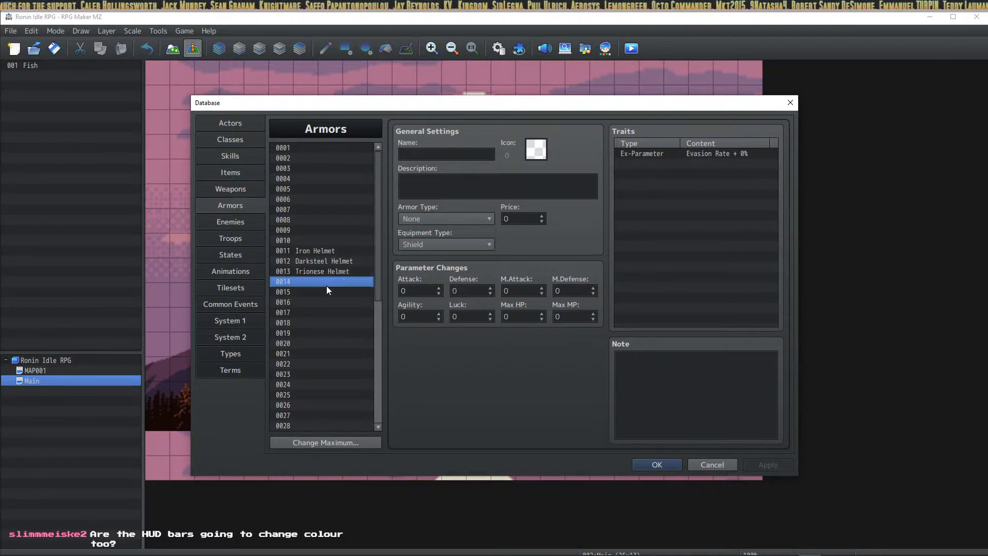
pyautogui.hotkey('ctrl', 'v')
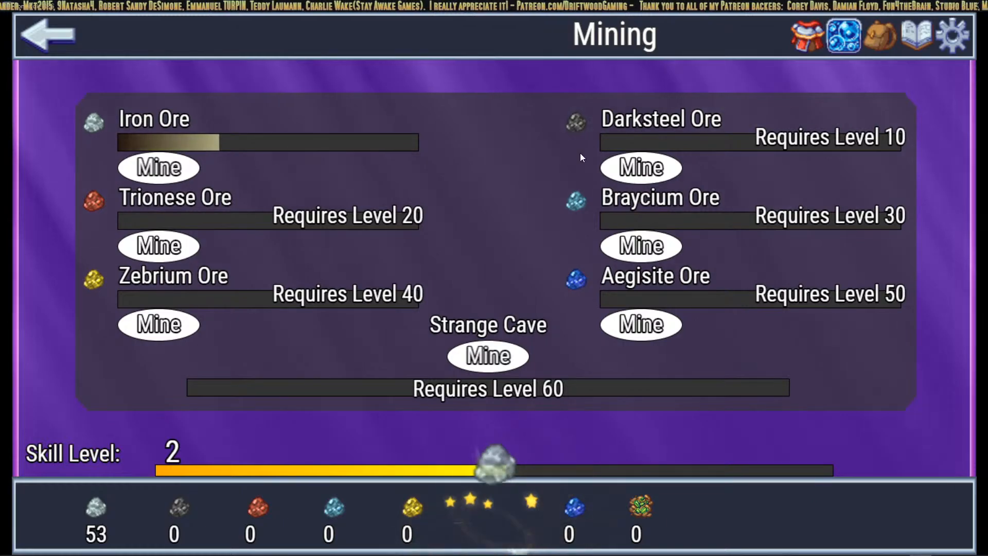
# Step: Look over the Lumberjack skill screen and return to the main menu
pyautogui.click(49, 35)
pyautogui.click(96, 104)
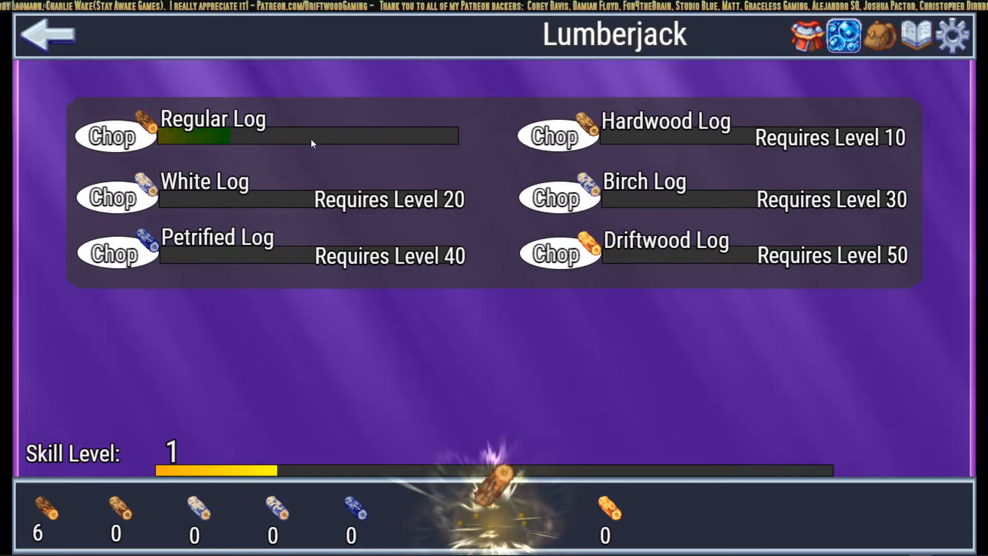
pyautogui.click(68, 47)
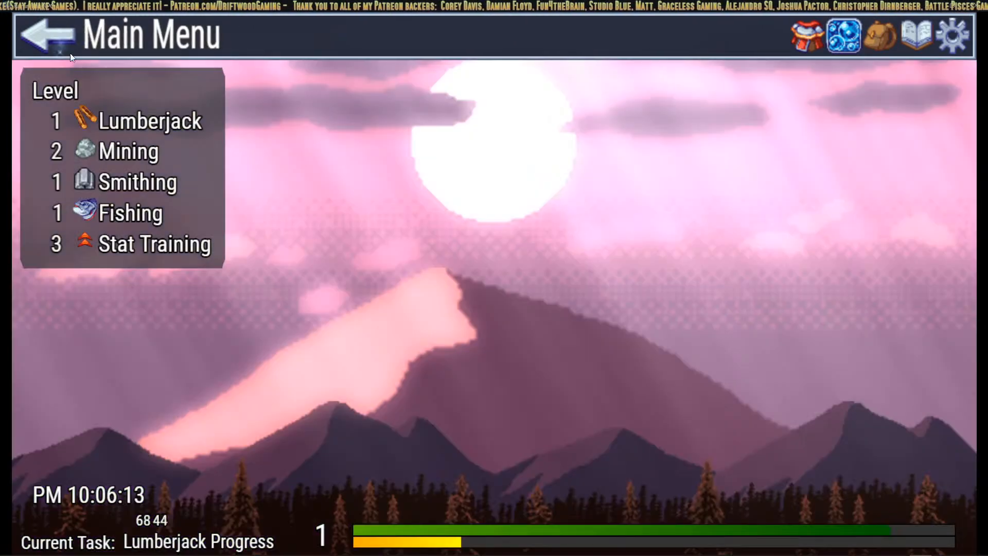
# Step: Start fishing at The Tide Pool, then move on to the Stat Training screen
pyautogui.click(83, 217)
pyautogui.click(111, 133)
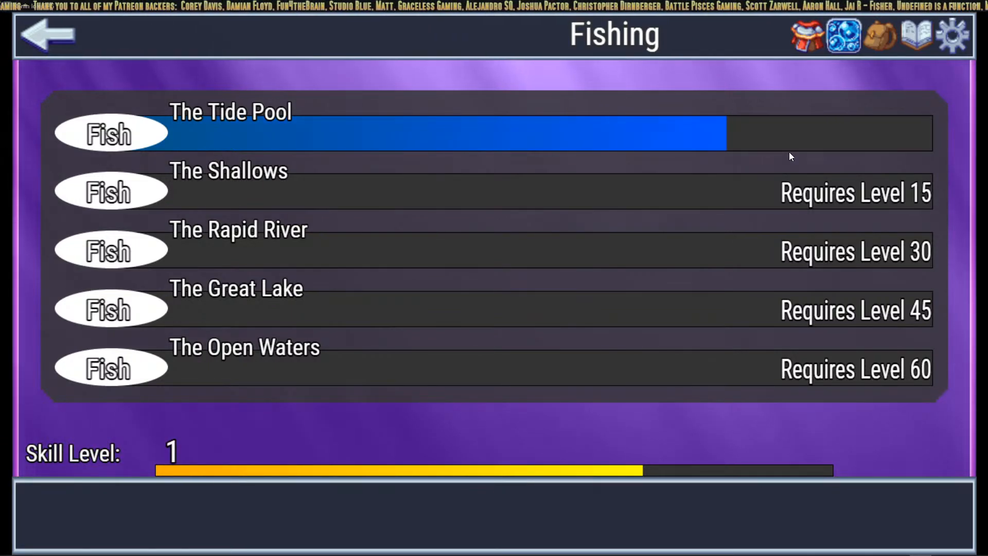
pyautogui.click(60, 42)
pyautogui.click(90, 216)
pyautogui.click(51, 46)
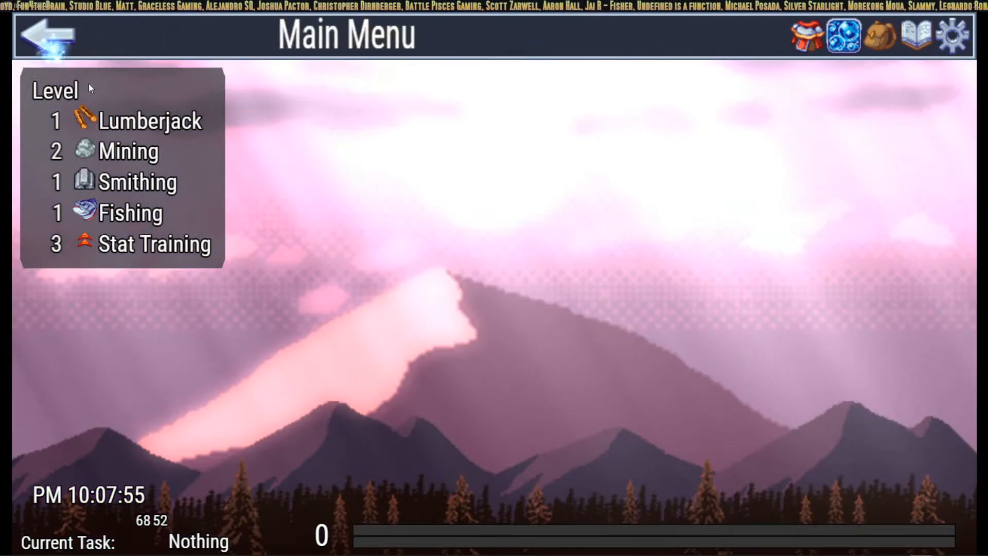
pyautogui.click(81, 246)
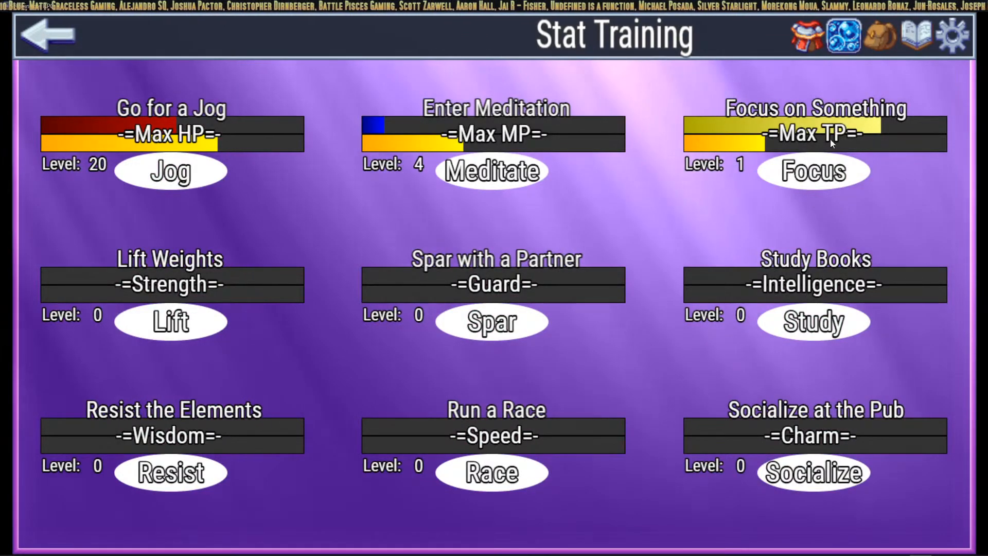
# Step: Train Focus on Something, Meditation and Go for a Jog several times each
pyautogui.click(828, 169)
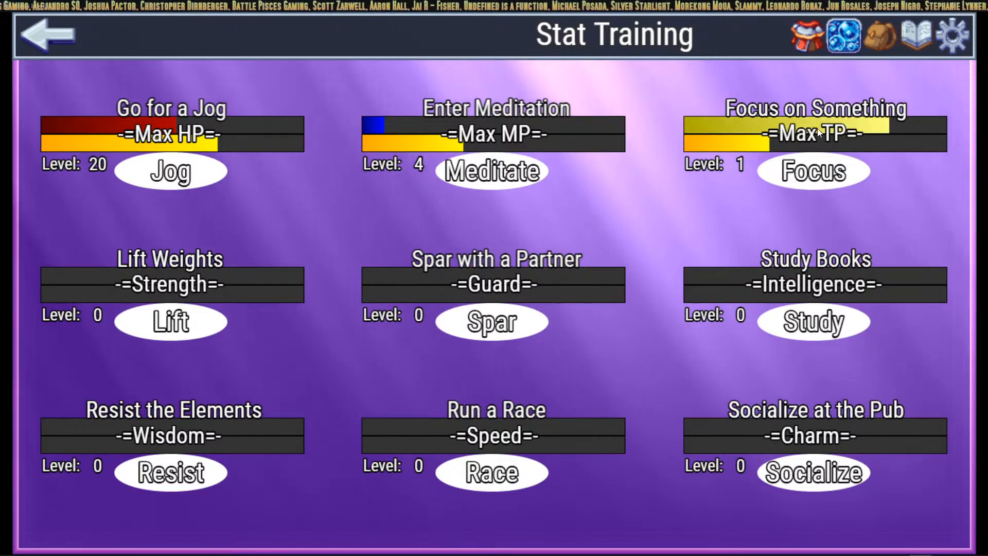
pyautogui.click(824, 175)
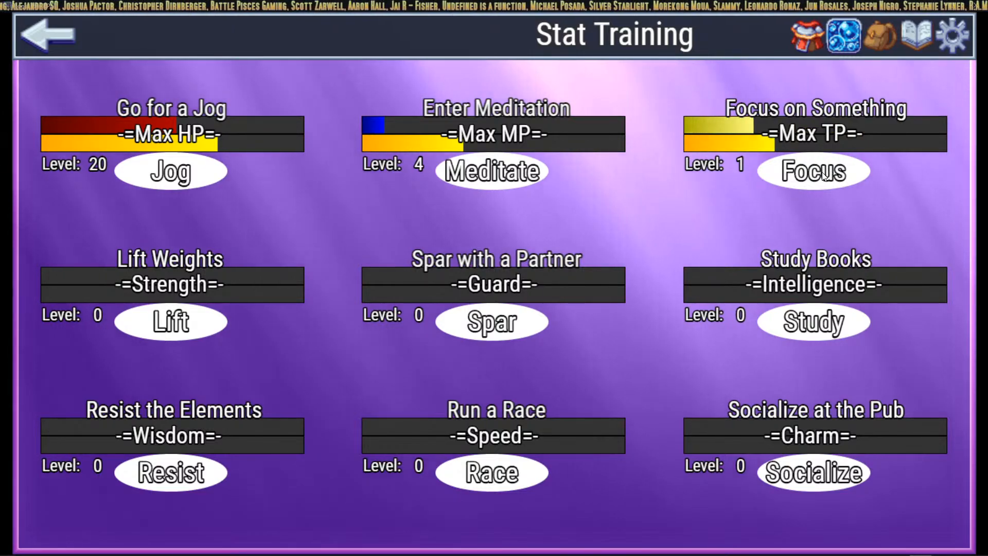
pyautogui.click(507, 175)
pyautogui.click(508, 171)
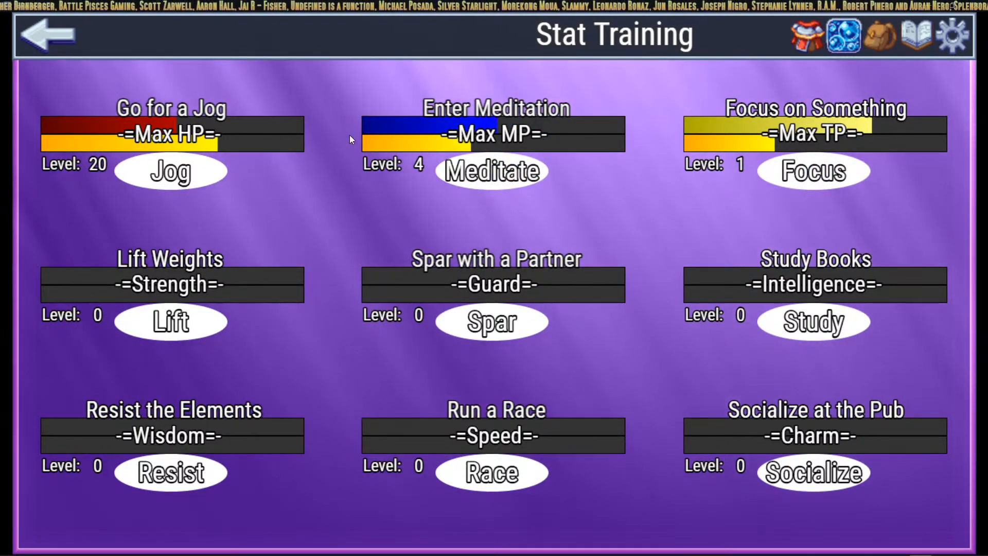
pyautogui.click(186, 181)
pyautogui.click(187, 182)
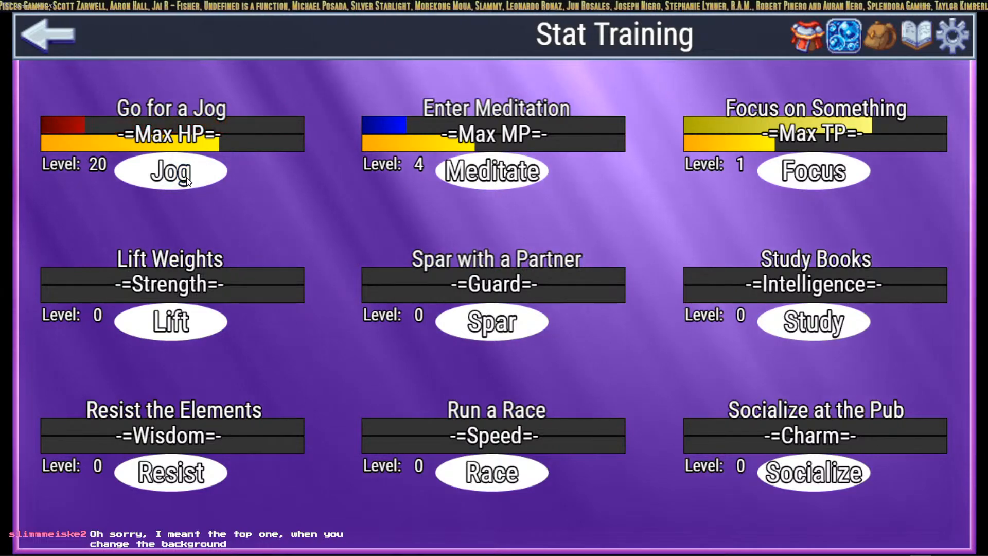
pyautogui.click(187, 181)
# Step: Start Lift Weights, then Spar with a Partner, and check Character Status
pyautogui.click(184, 323)
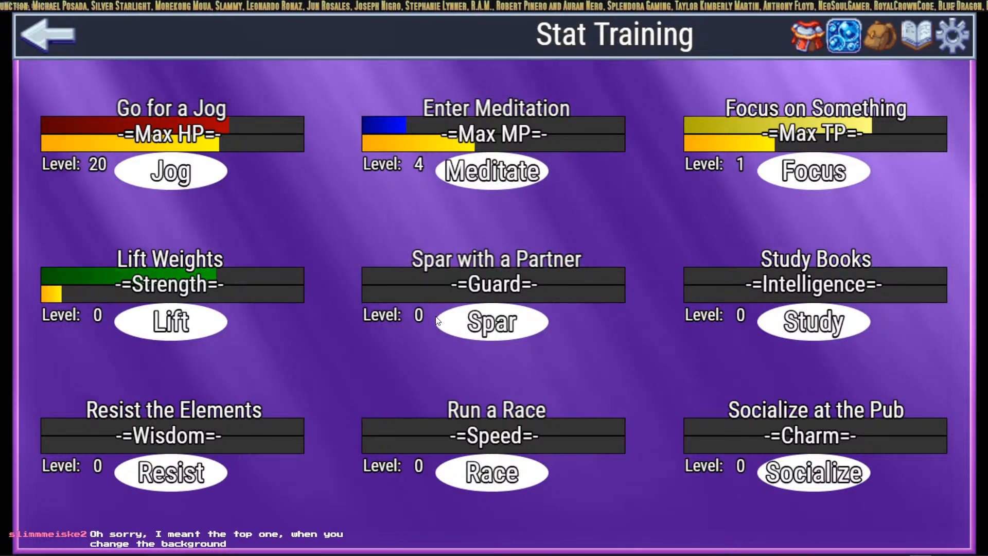
pyautogui.click(488, 329)
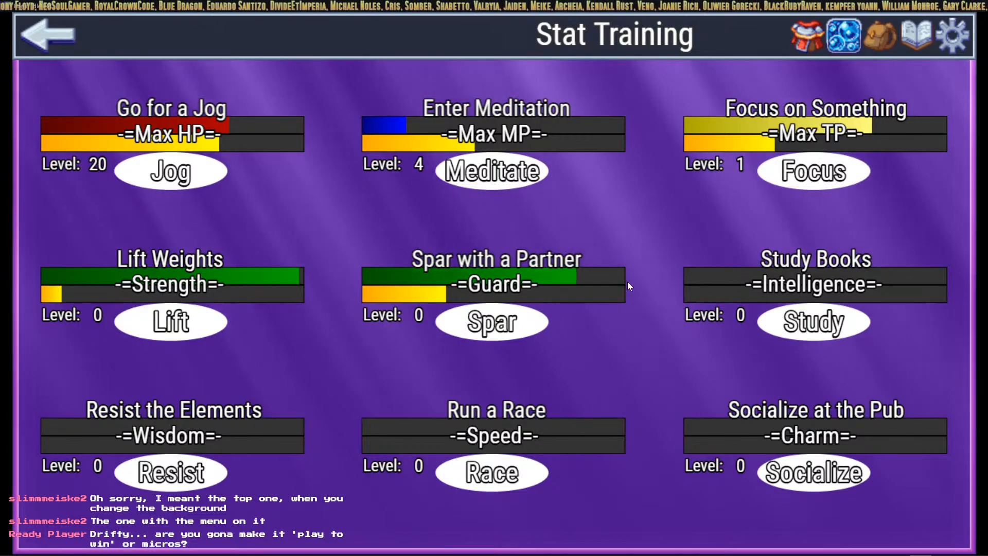
pyautogui.click(812, 50)
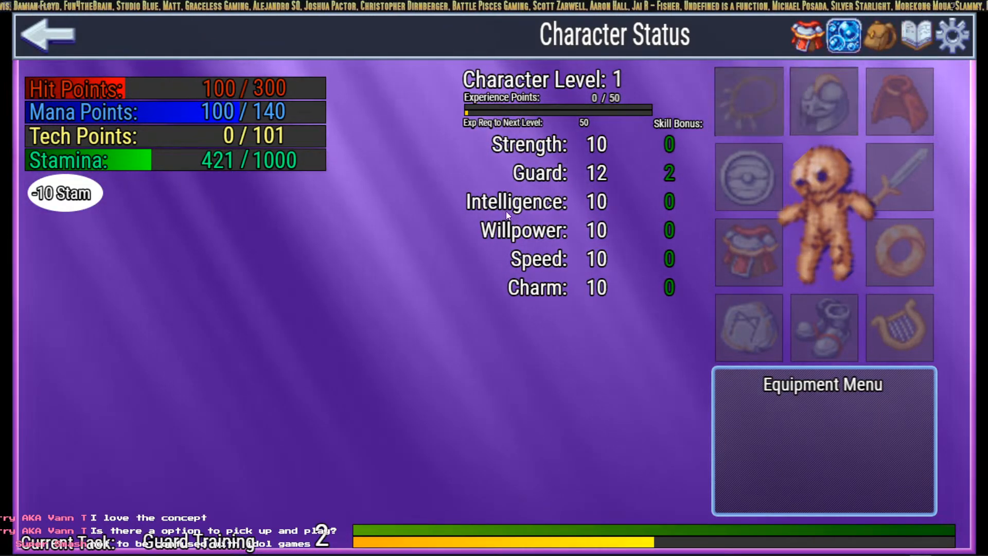
# Step: Browse the Aquarium, Stat Training and Character Status screens
pyautogui.click(843, 36)
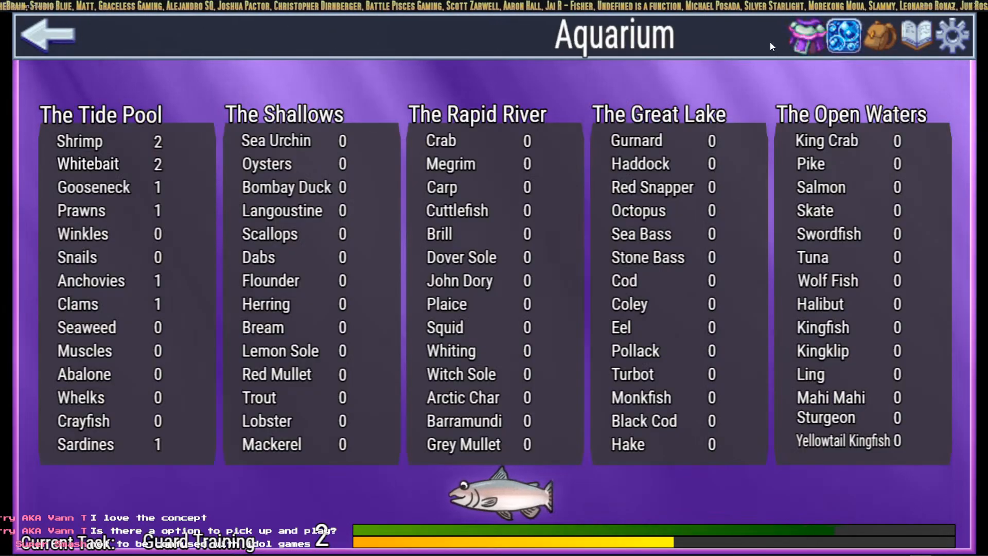
pyautogui.click(42, 33)
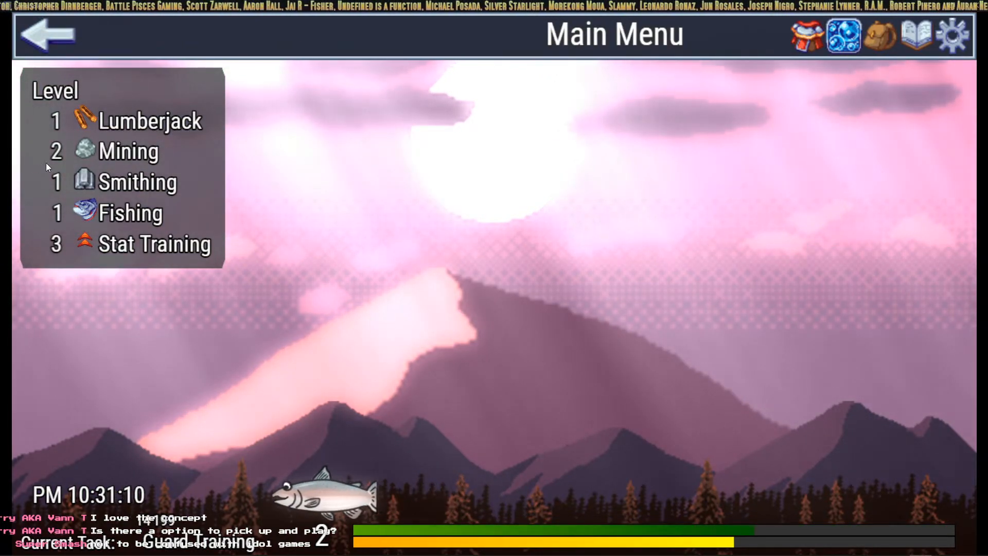
pyautogui.click(90, 244)
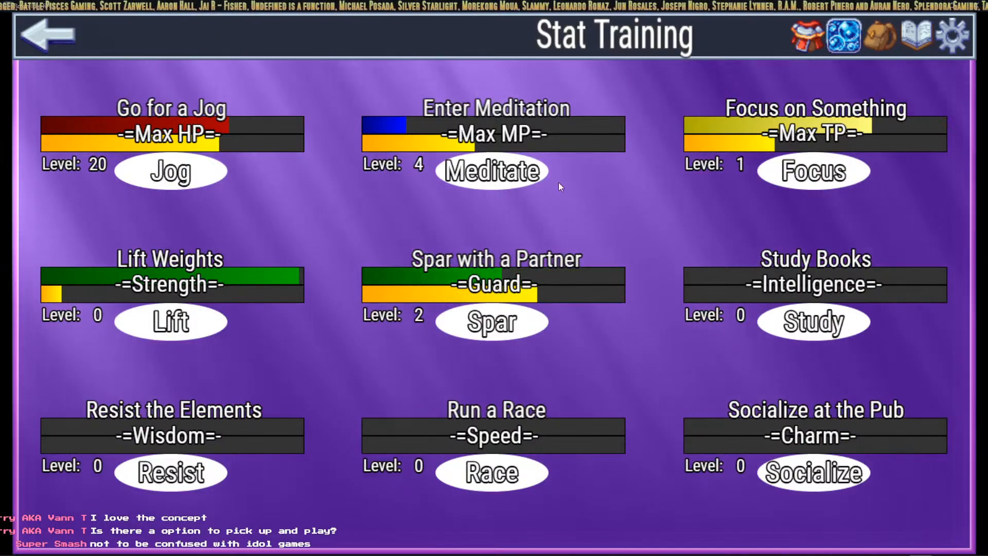
pyautogui.click(816, 36)
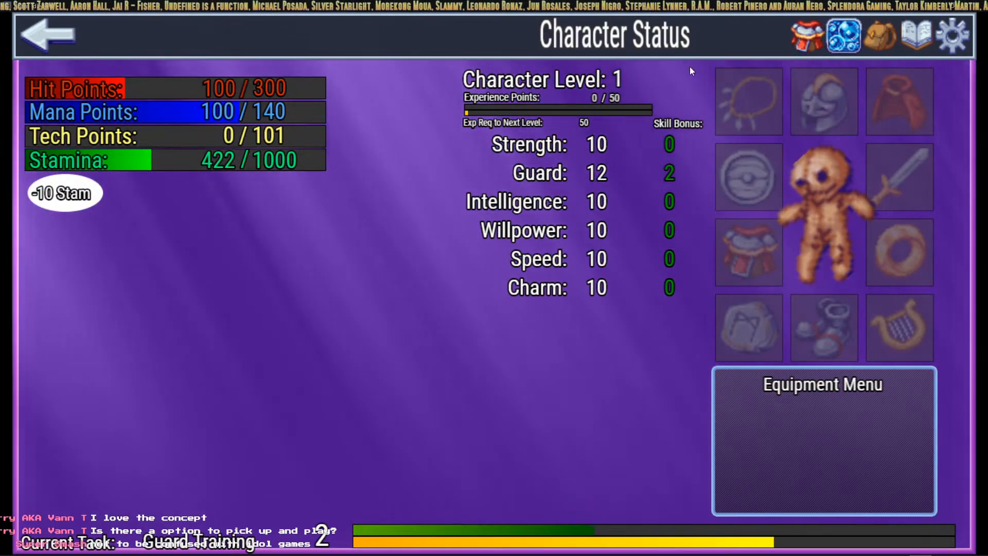
pyautogui.click(51, 36)
# Step: Resume Lumberjack work and save the game into File 1
pyautogui.click(78, 117)
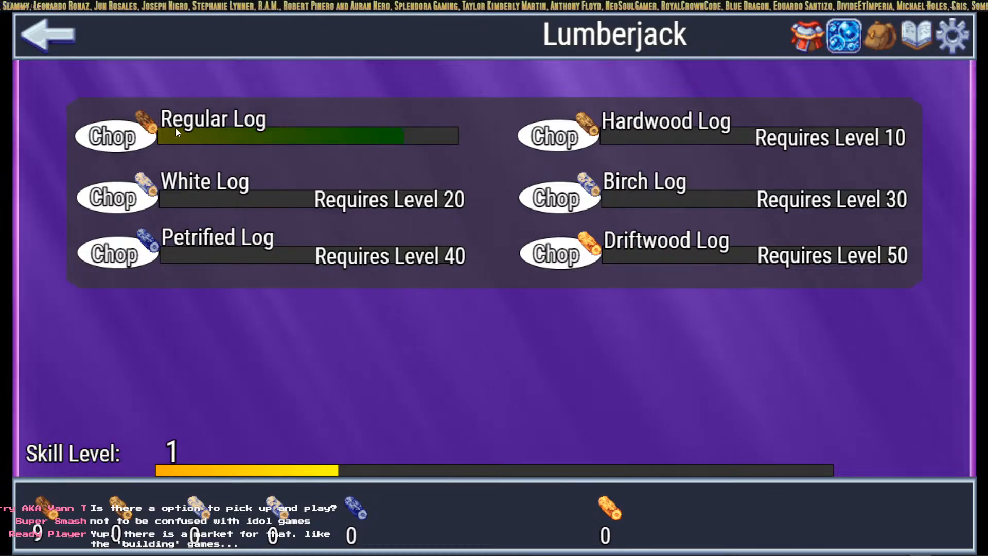
pyautogui.click(929, 30)
pyautogui.click(570, 268)
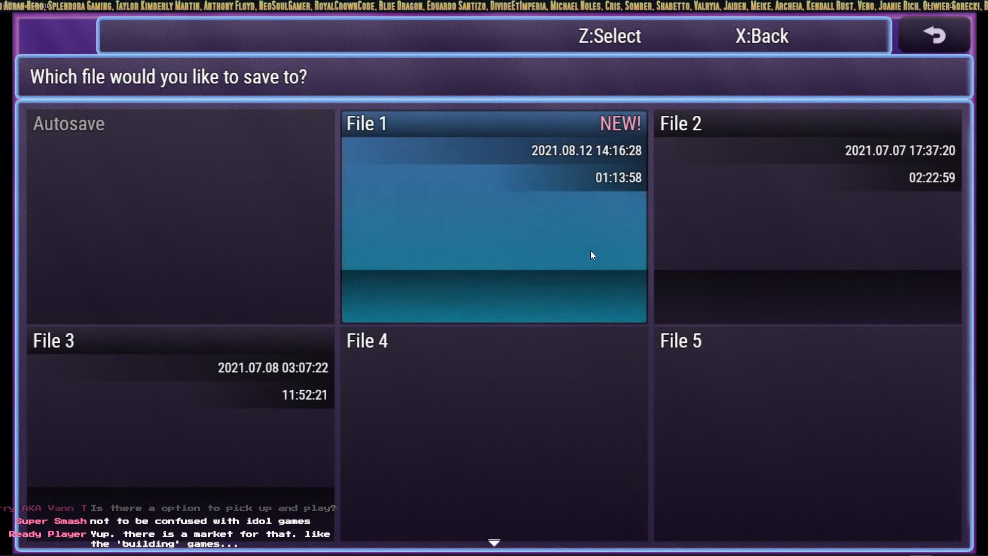
# Step: Close the save screen, view Character Status, and switch to RoninIdleRunWhileMinimized.bat in VS Code
pyautogui.rightClick(591, 252)
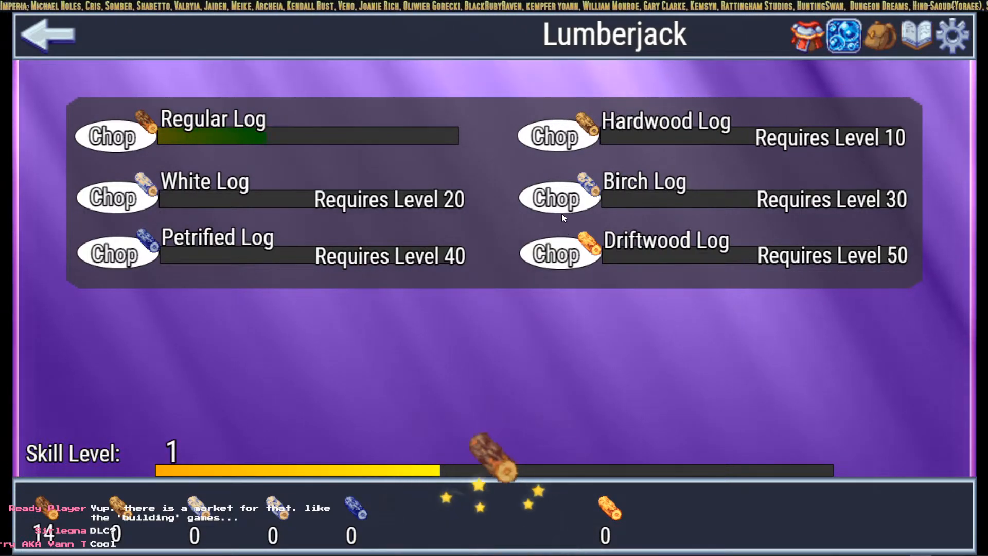
pyautogui.click(785, 32)
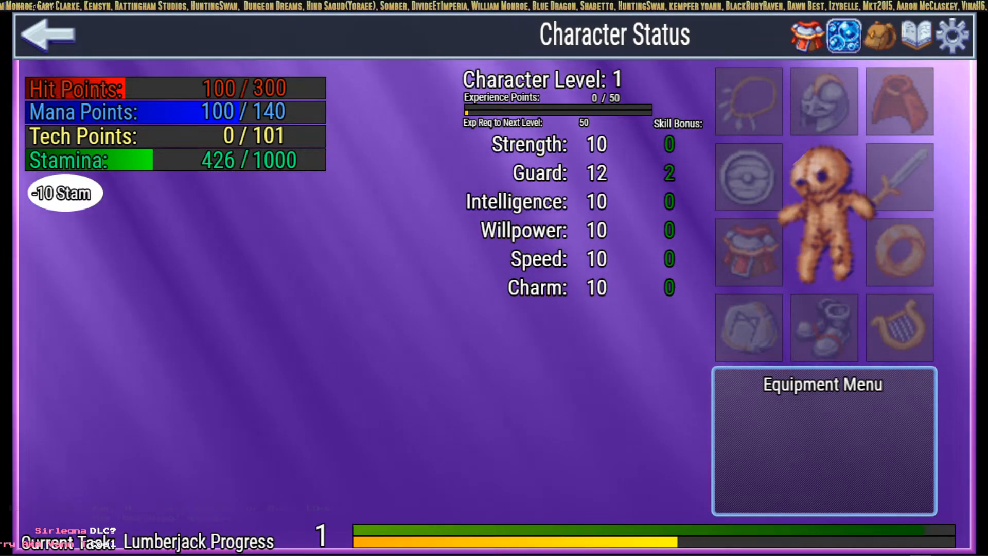
pyautogui.moveTo(222, 546)
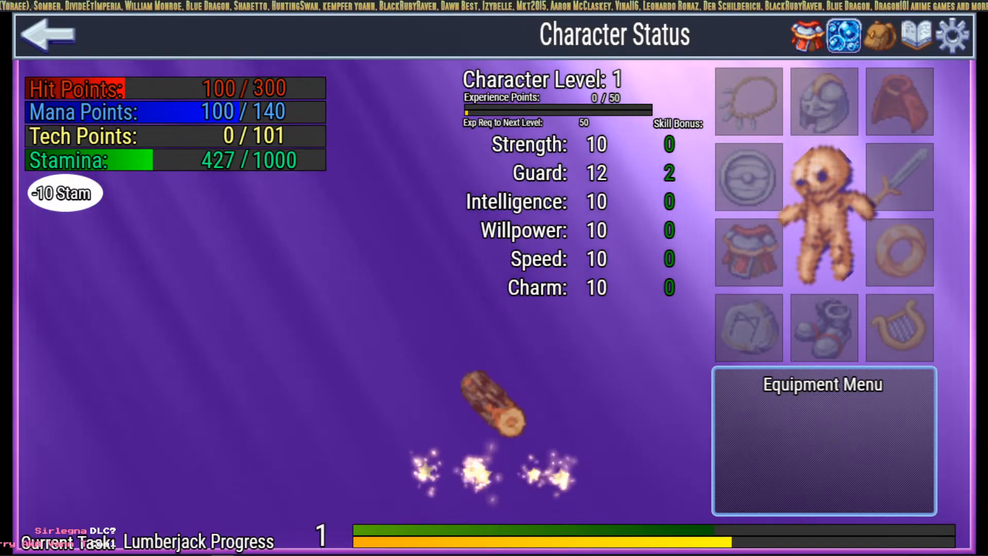
pyautogui.hotkey('alt', 'Tab')
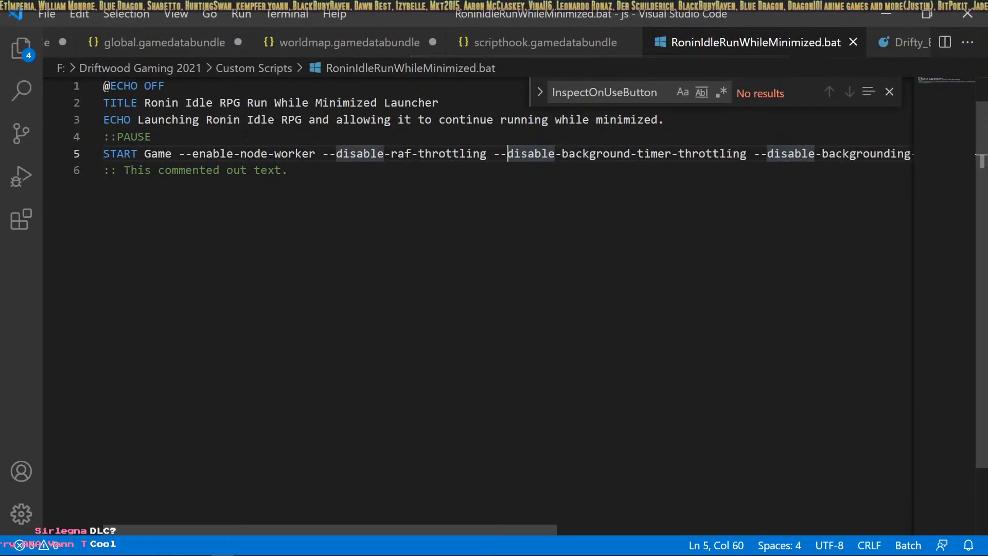
pyautogui.scroll(1, 285, 153)
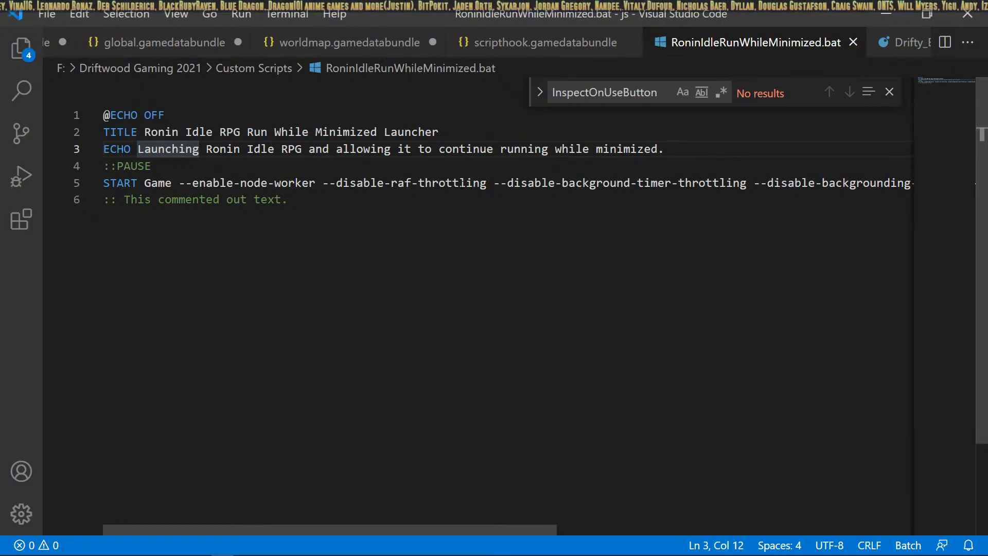
pyautogui.moveTo(360, 550)
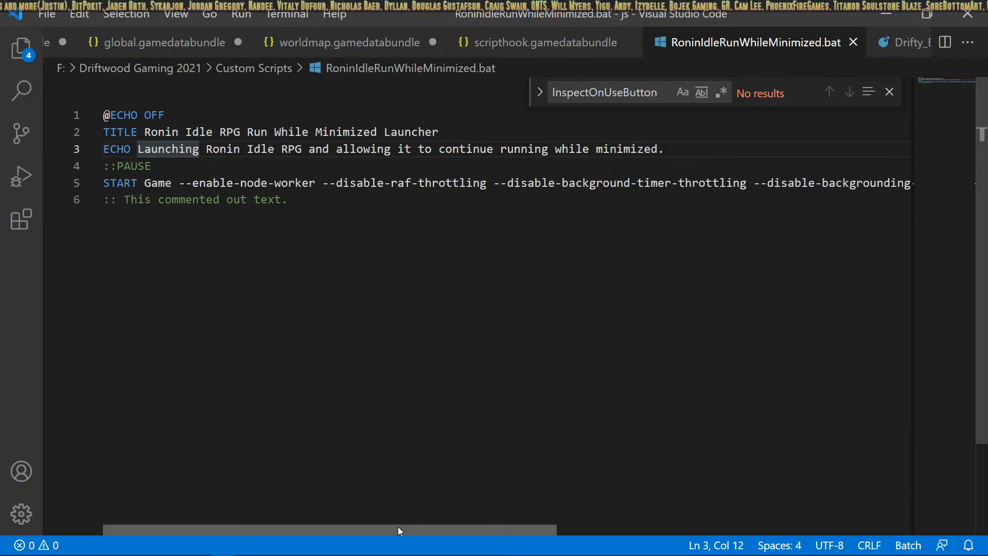
pyautogui.moveTo(398, 526); pyautogui.dragTo(733, 529)
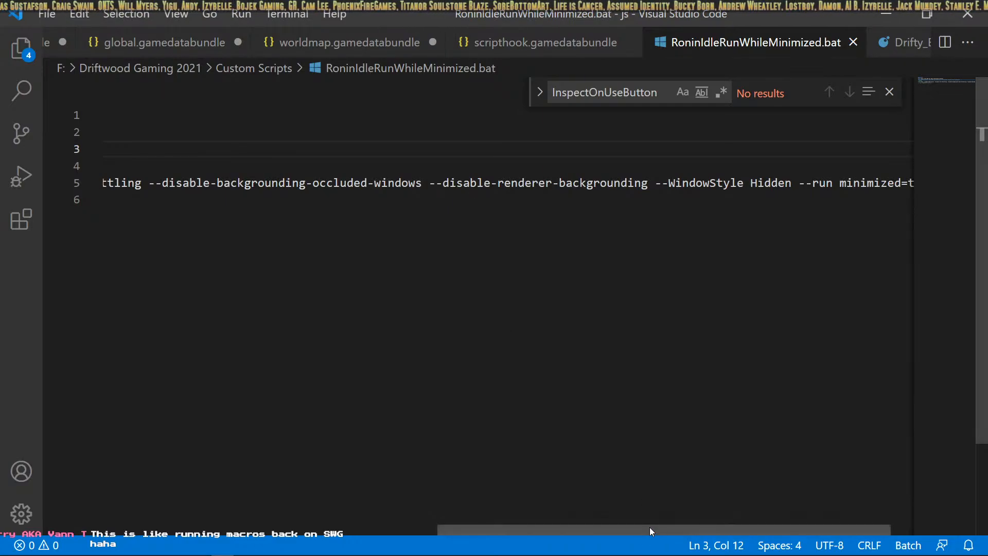
pyautogui.moveTo(649, 527); pyautogui.dragTo(705, 515)
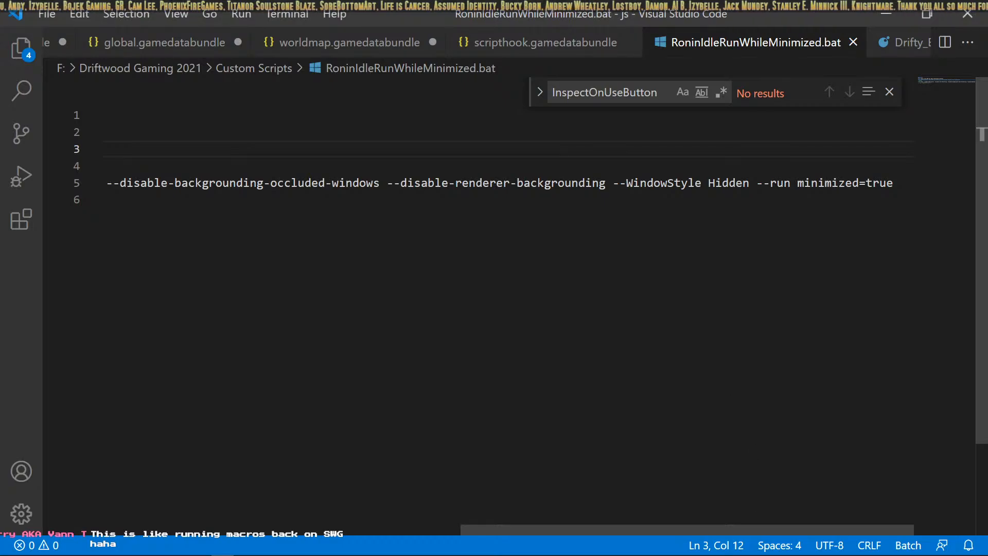
pyautogui.moveTo(742, 527); pyautogui.dragTo(934, 520)
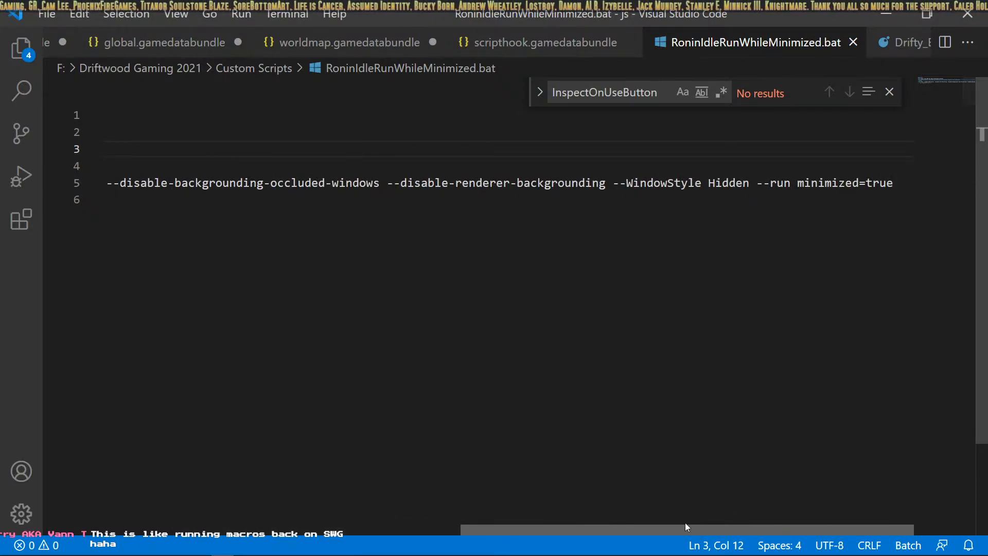
pyautogui.moveTo(684, 523); pyautogui.dragTo(337, 514)
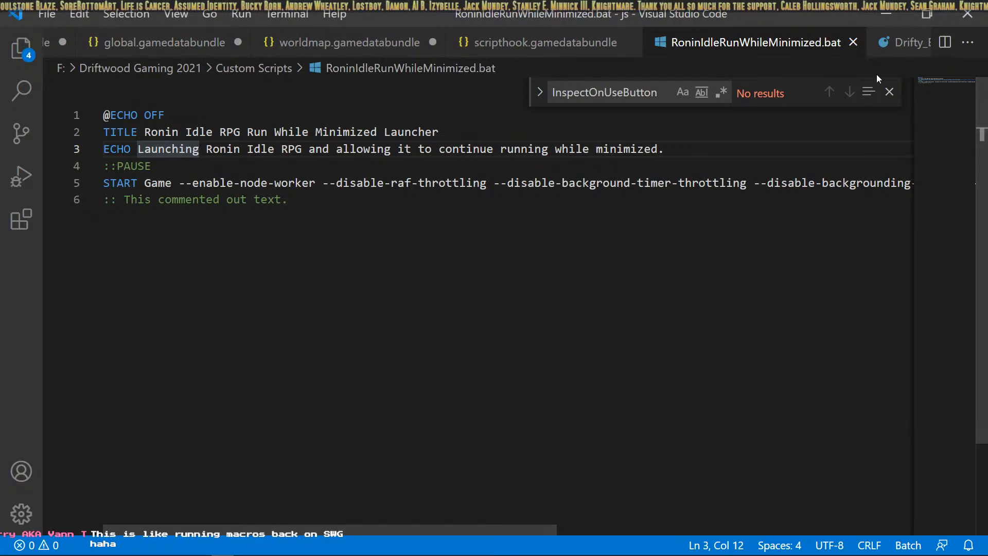
# Step: Minimize the running game to get back to the Armors database helmet entries
pyautogui.click(885, 13)
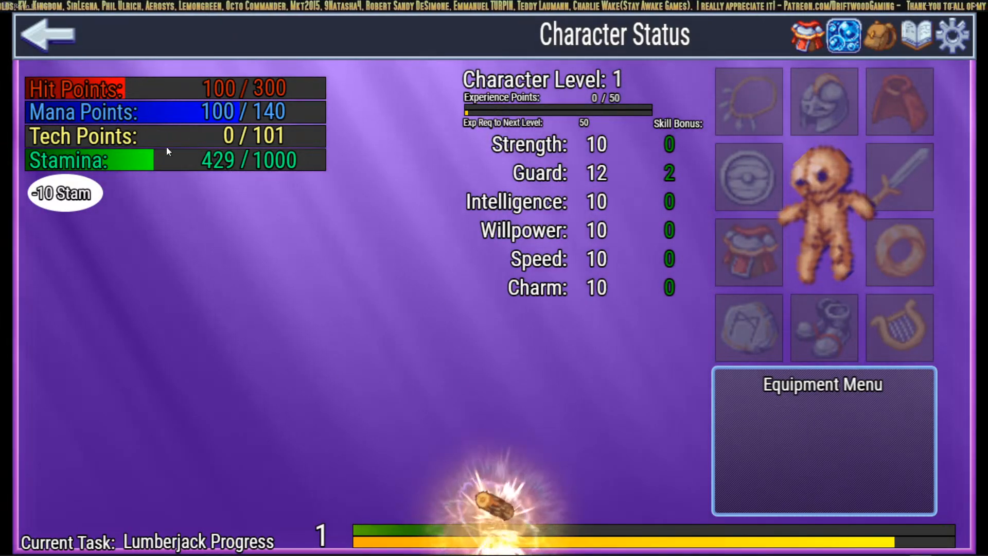
pyautogui.click(171, 215)
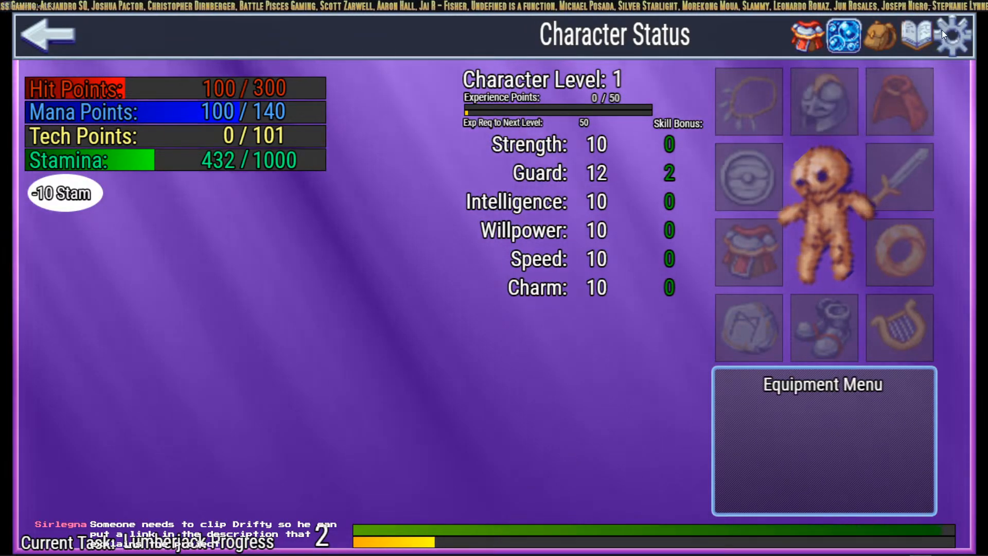
pyautogui.click(925, 12)
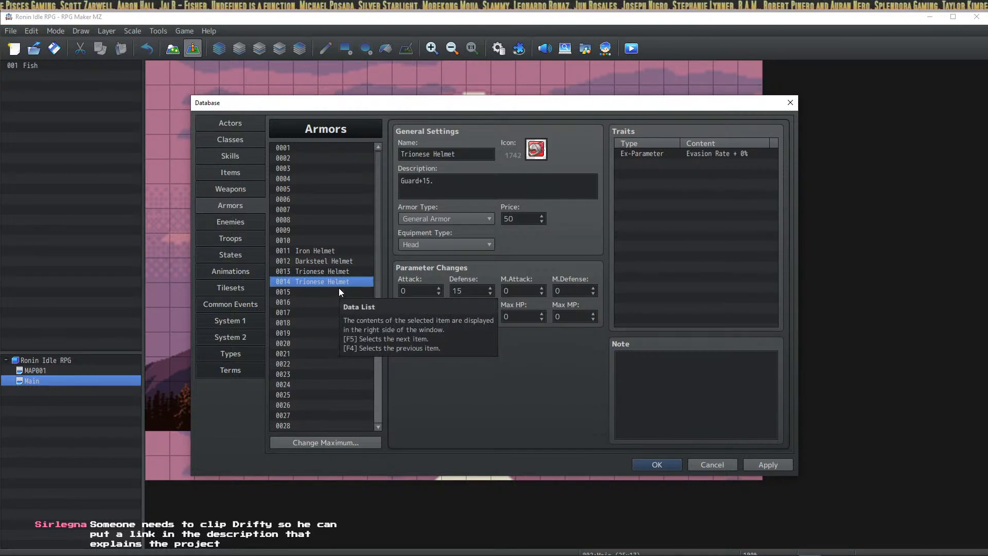
# Step: Compare the helmet entries and change entry 0014's description to Guard+20
pyautogui.click(330, 271)
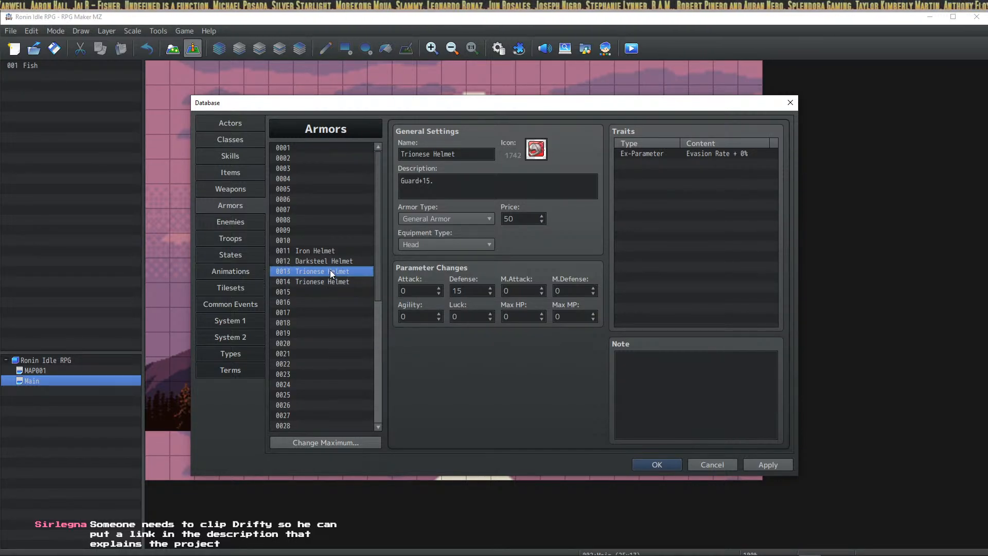
pyautogui.click(334, 250)
pyautogui.click(334, 262)
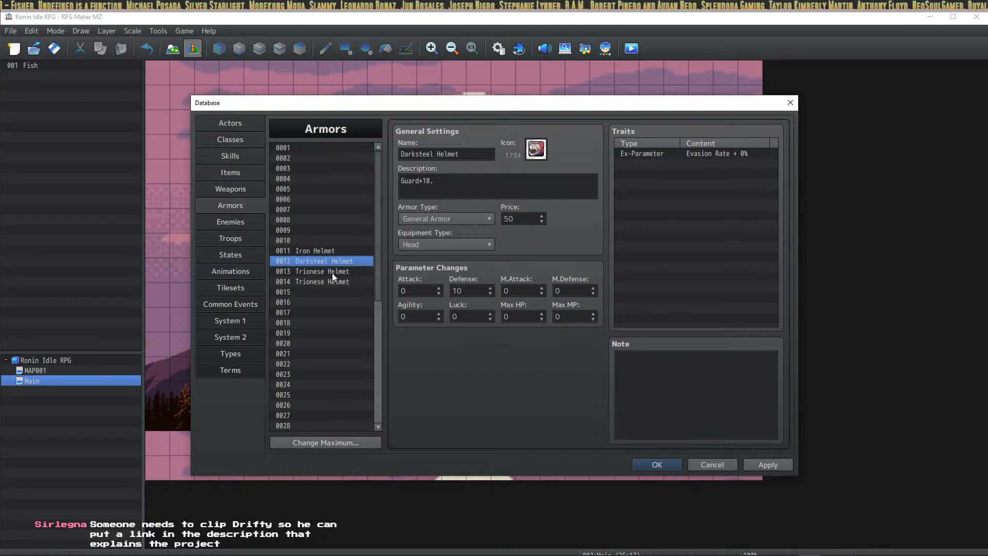
pyautogui.click(332, 272)
pyautogui.click(335, 282)
pyautogui.click(428, 180)
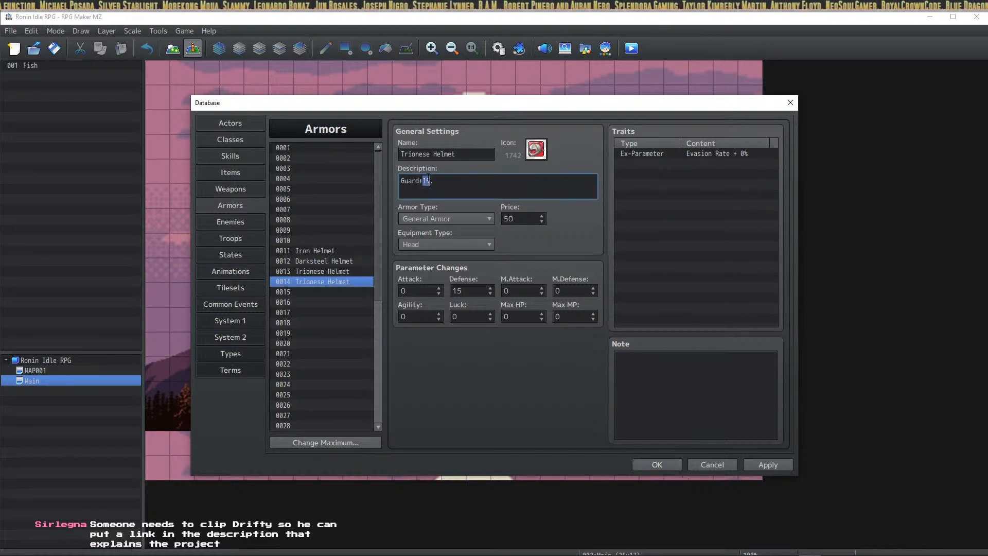
pyautogui.doubleClick(427, 180)
pyautogui.write('20')
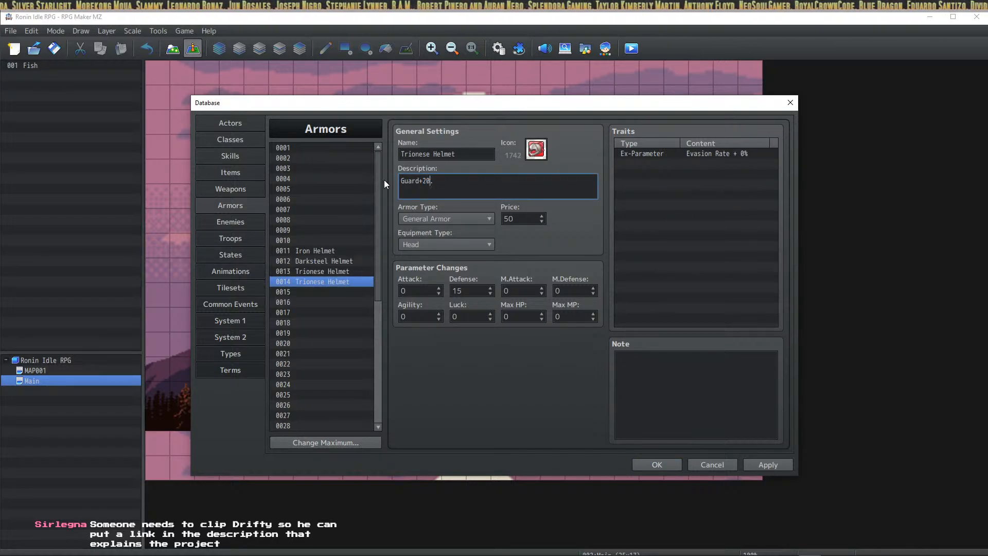
# Step: Price the Darksteel Helmet at 100, Trionese at 150, and entry 0014 at 200
pyautogui.click(346, 262)
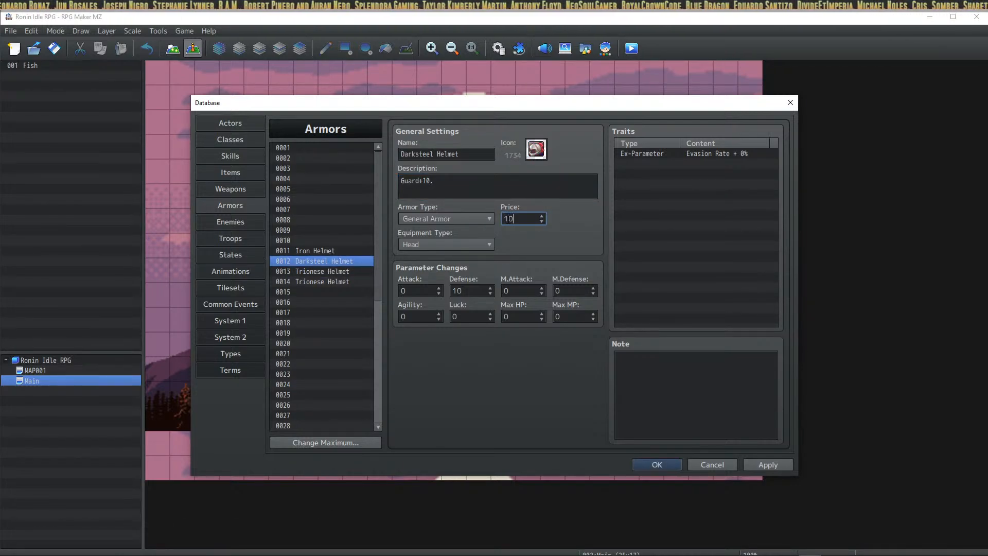
pyautogui.click(341, 271)
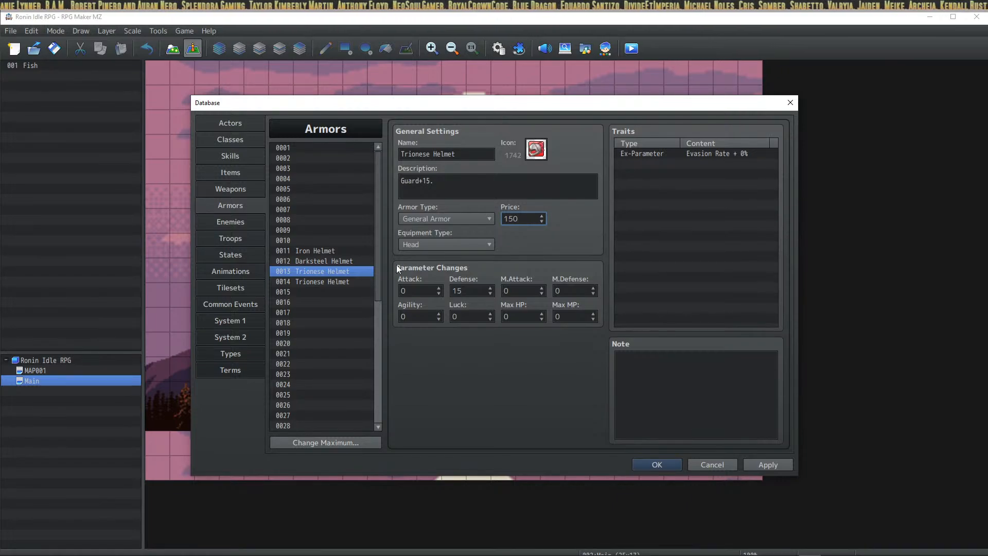
pyautogui.press('Down')
pyautogui.doubleClick(523, 218)
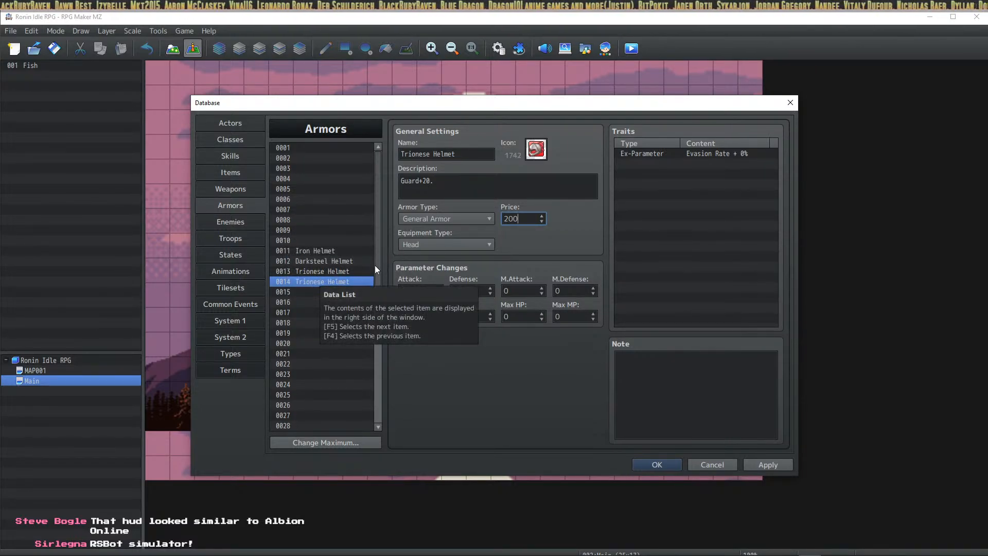
pyautogui.click(312, 293)
pyautogui.click(317, 278)
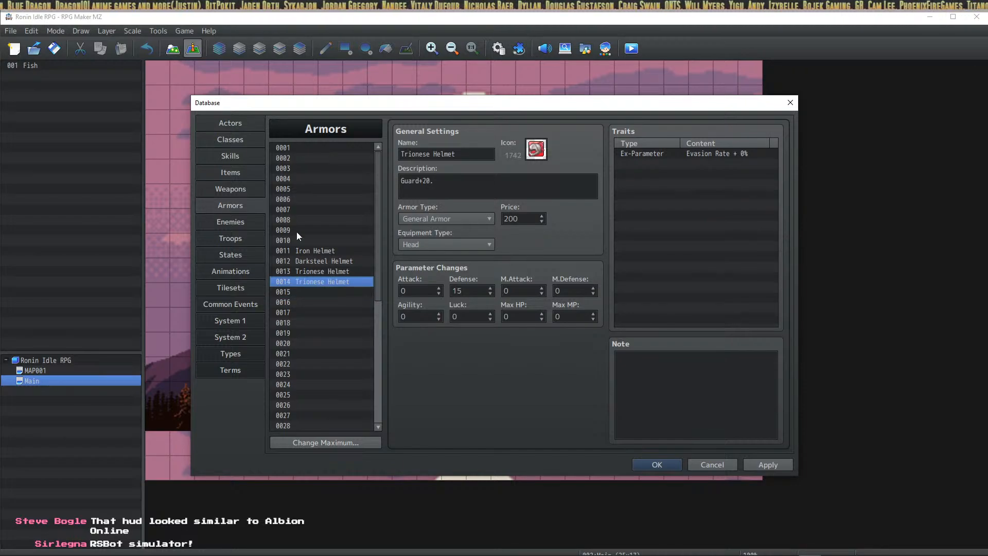
pyautogui.hotkey('alt', 'Tab')
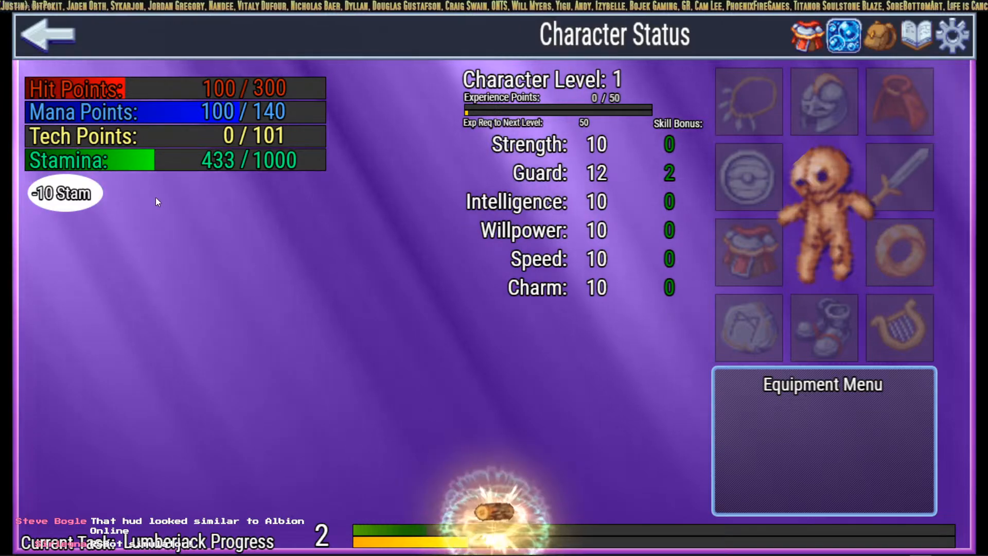
pyautogui.click(56, 50)
pyautogui.click(91, 152)
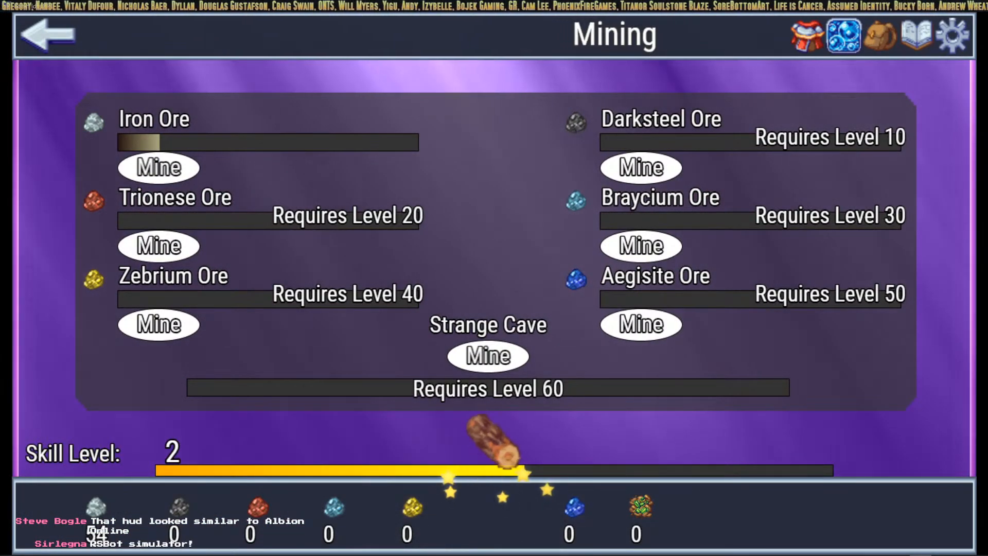
pyautogui.hotkey('alt', 'Tab')
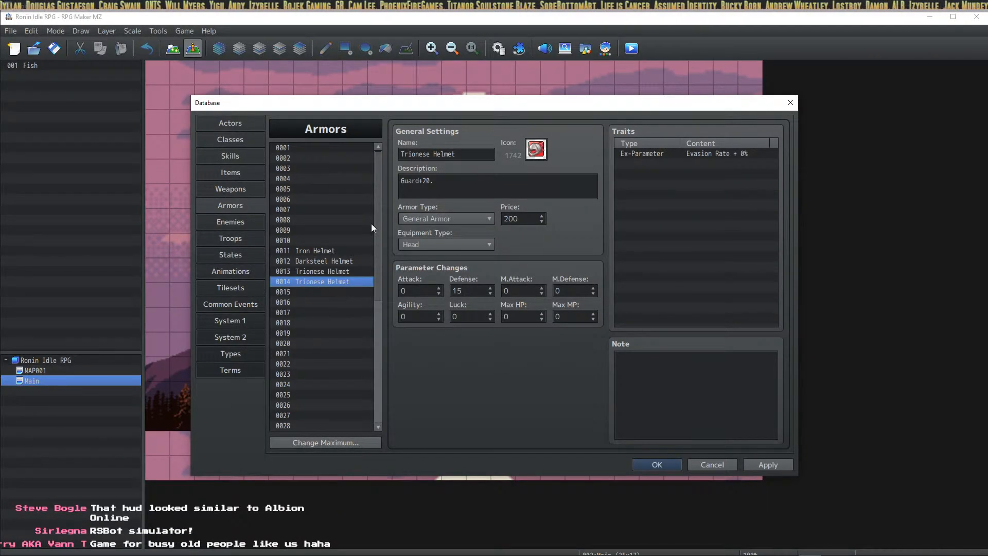
# Step: Rename armor 0014 from Trionese to Braycium Helmet and give it helmet icon 1736
pyautogui.click(419, 154)
pyautogui.doubleClick(422, 154)
pyautogui.write('Braycium')
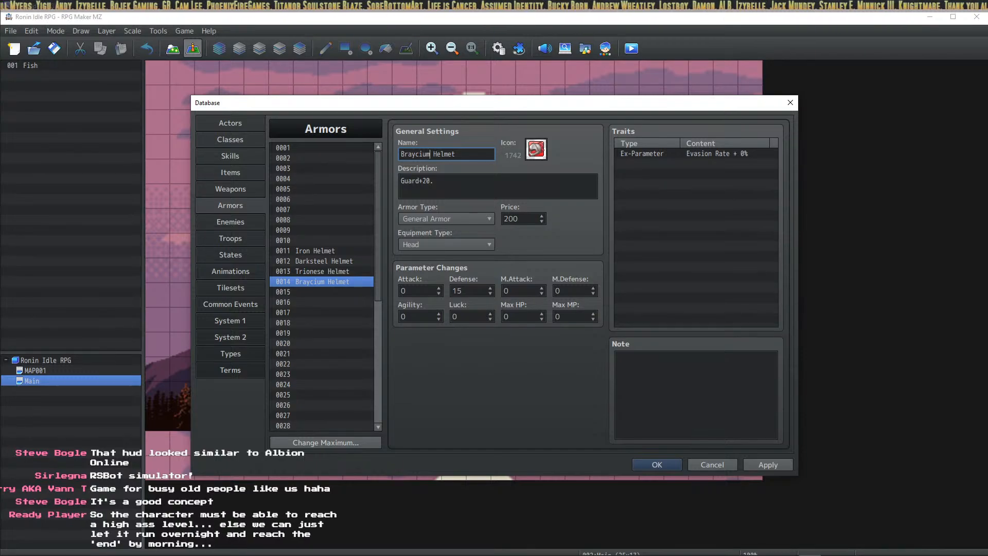
pyautogui.click(540, 153)
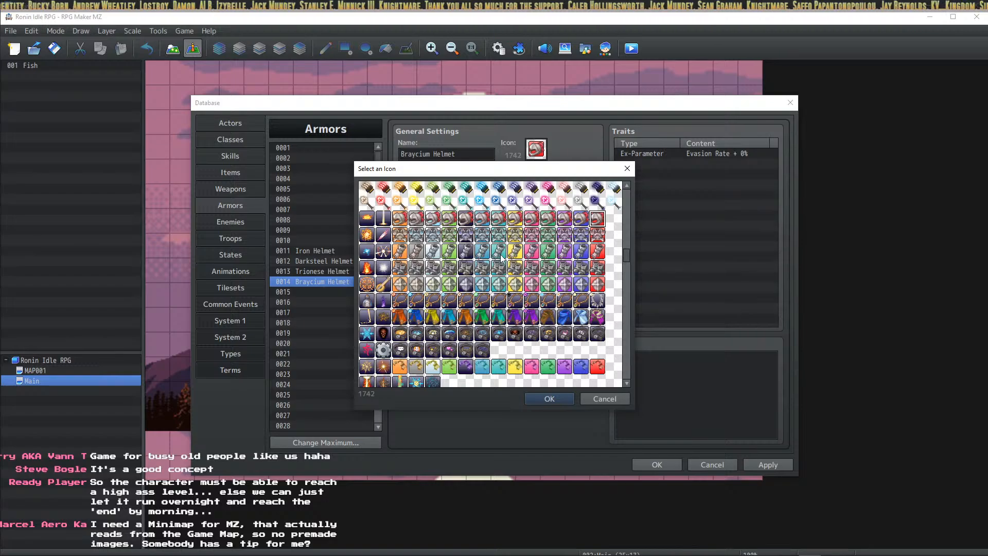
pyautogui.click(498, 218)
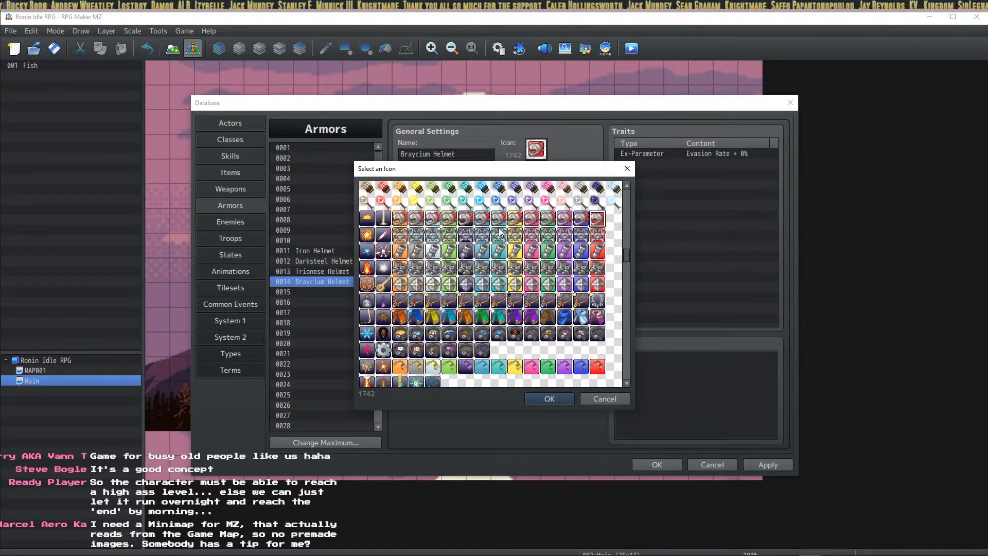
pyautogui.click(540, 397)
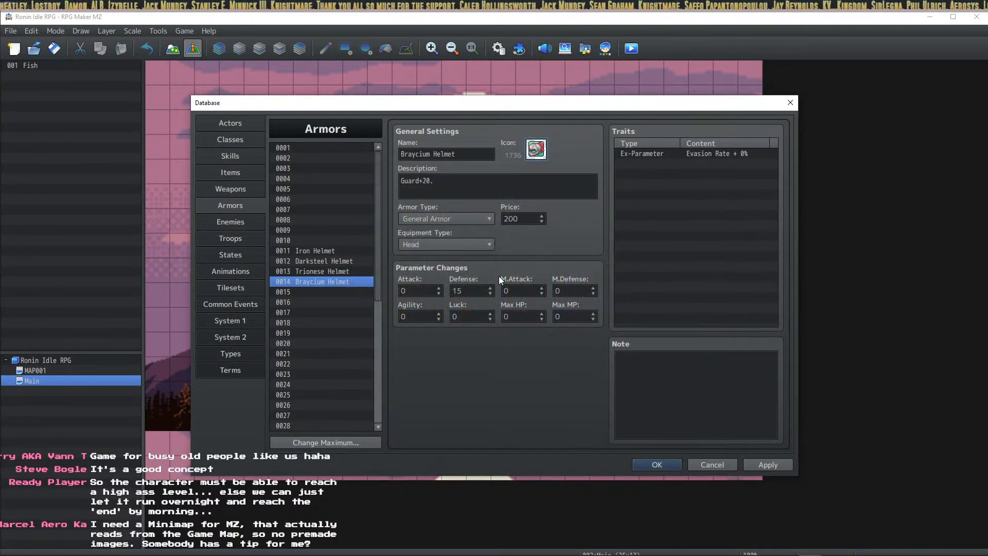
# Step: Set the Braycium Helmet's Defense to 20, comparing against the Iron, Darksteel and Trionese Helmets
pyautogui.click(317, 251)
pyautogui.click(317, 260)
pyautogui.click(317, 271)
pyautogui.click(317, 282)
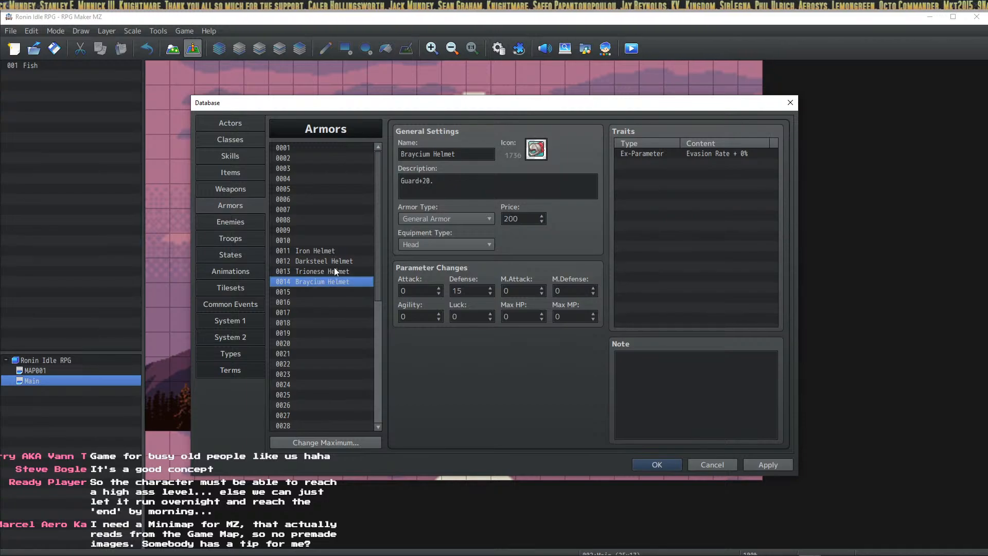
pyautogui.doubleClick(456, 291)
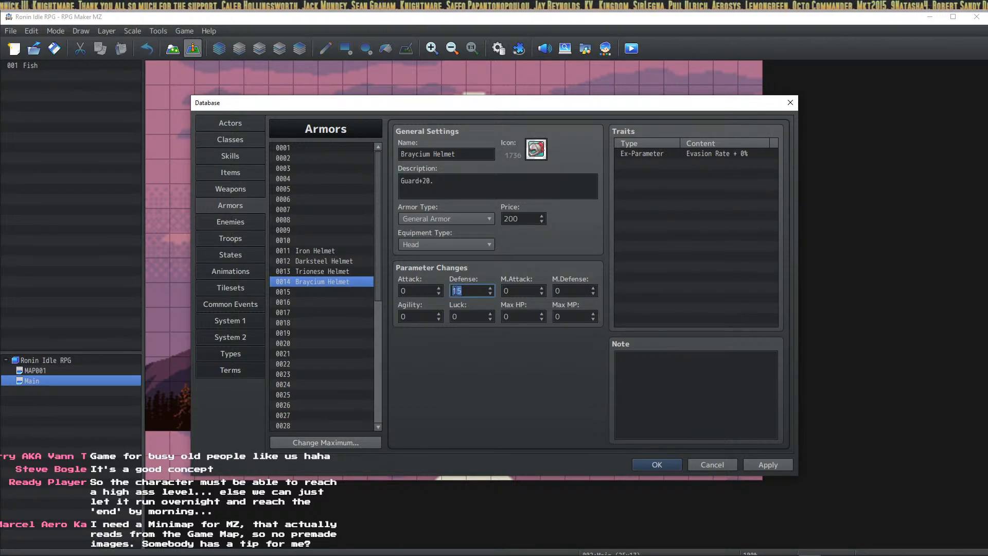
pyautogui.click(330, 251)
pyautogui.click(328, 263)
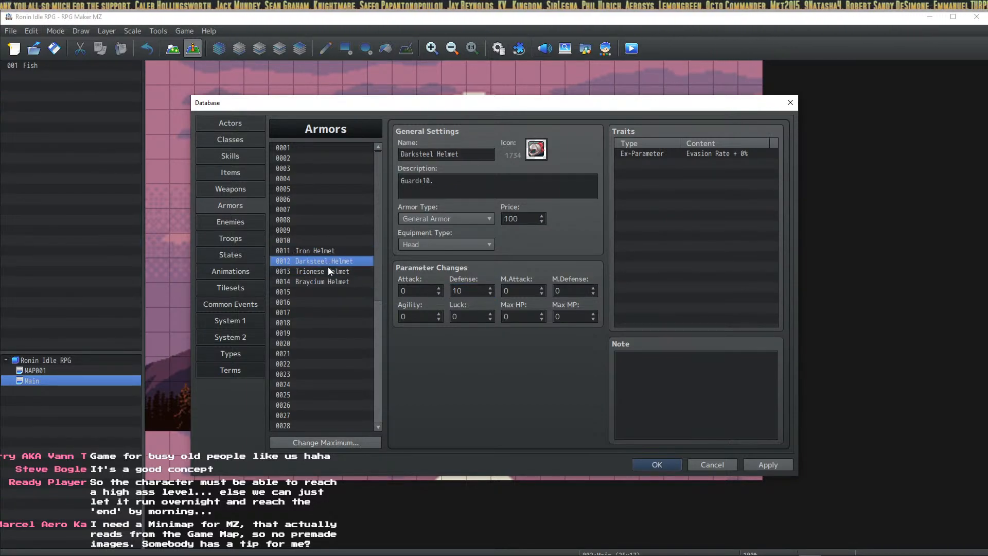
pyautogui.click(328, 268)
pyautogui.click(325, 282)
pyautogui.click(330, 261)
pyautogui.click(326, 271)
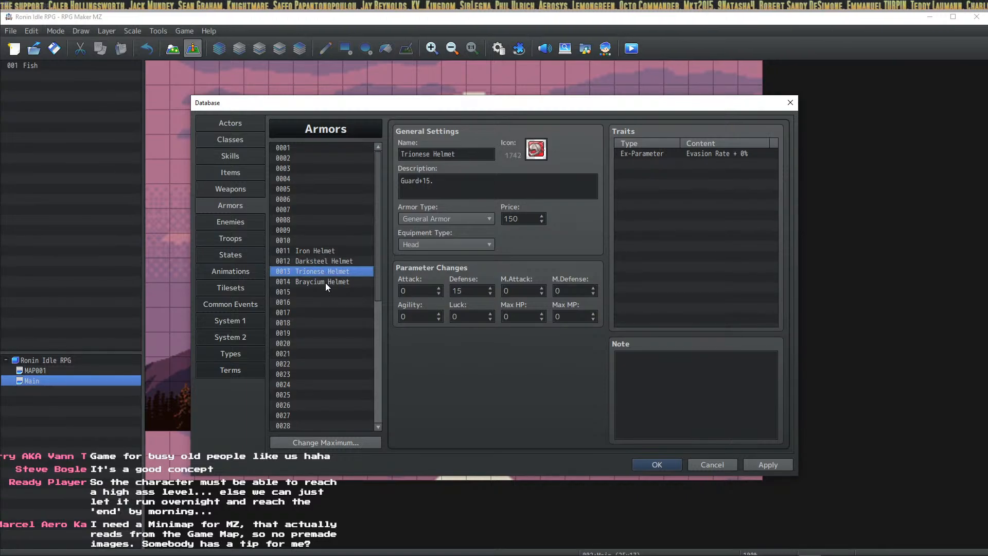
pyautogui.click(327, 283)
# Step: Copy the Braycium Helmet into empty slot 0015 and select the 20 in its description
pyautogui.hotkey('ctrl', 'c')
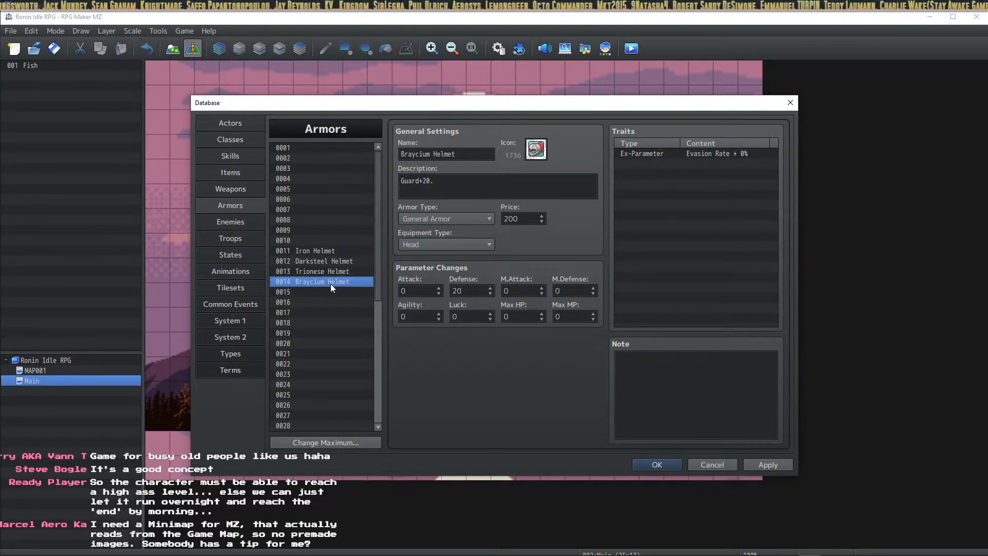
pyautogui.click(325, 291)
pyautogui.hotkey('ctrl', 'v')
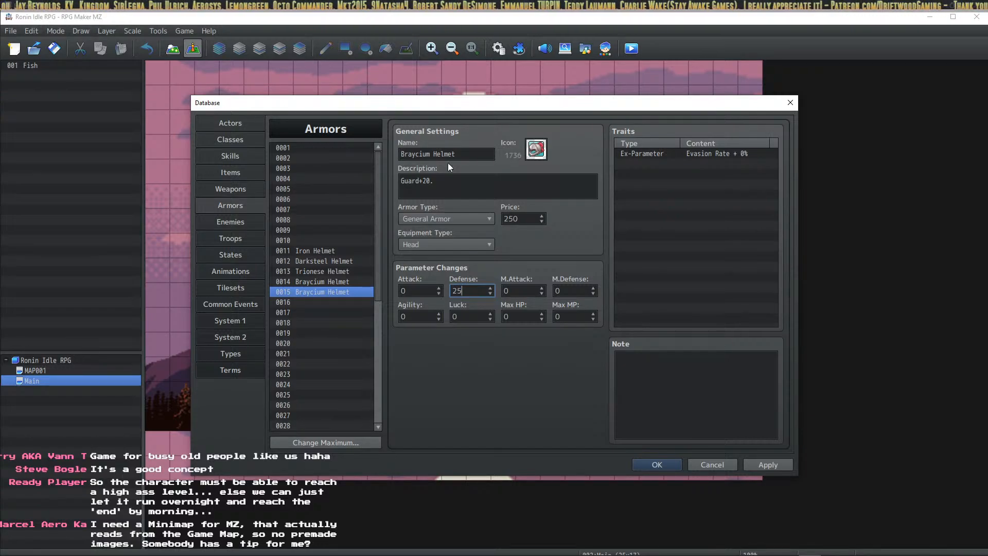
pyautogui.doubleClick(427, 182)
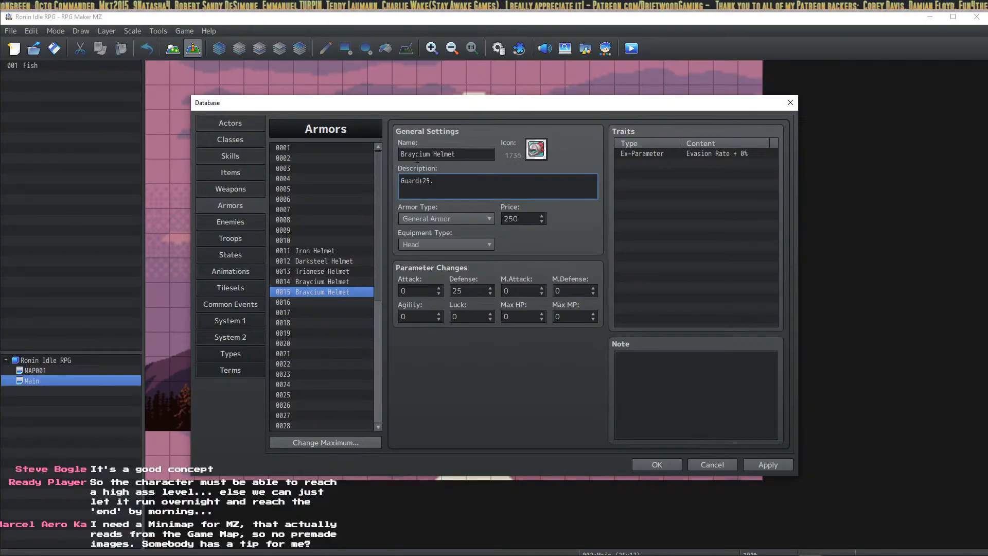
# Step: Change entry 0015's name from Braycium to Zebrium Helmet and assign it icon 1737
pyautogui.doubleClick(421, 154)
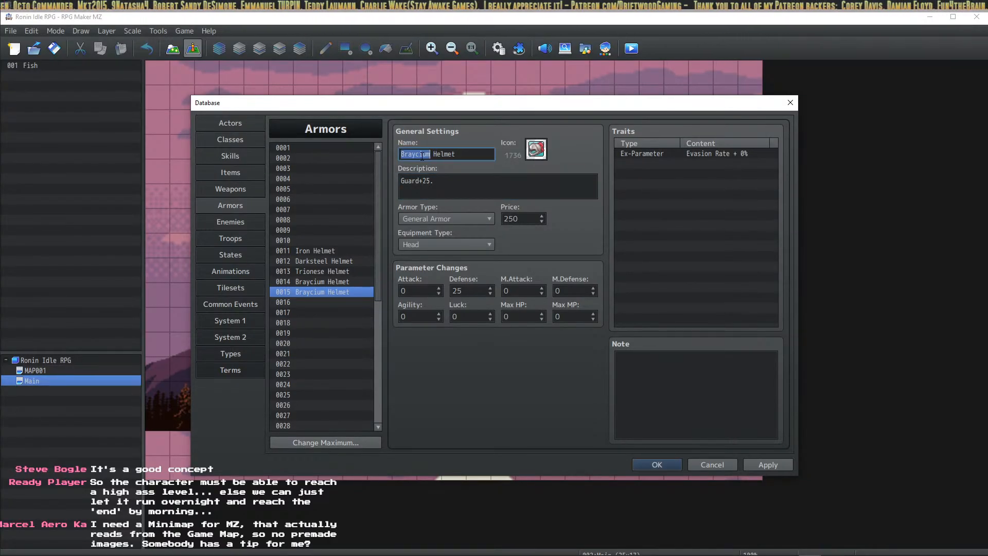
pyautogui.write('Zebrium')
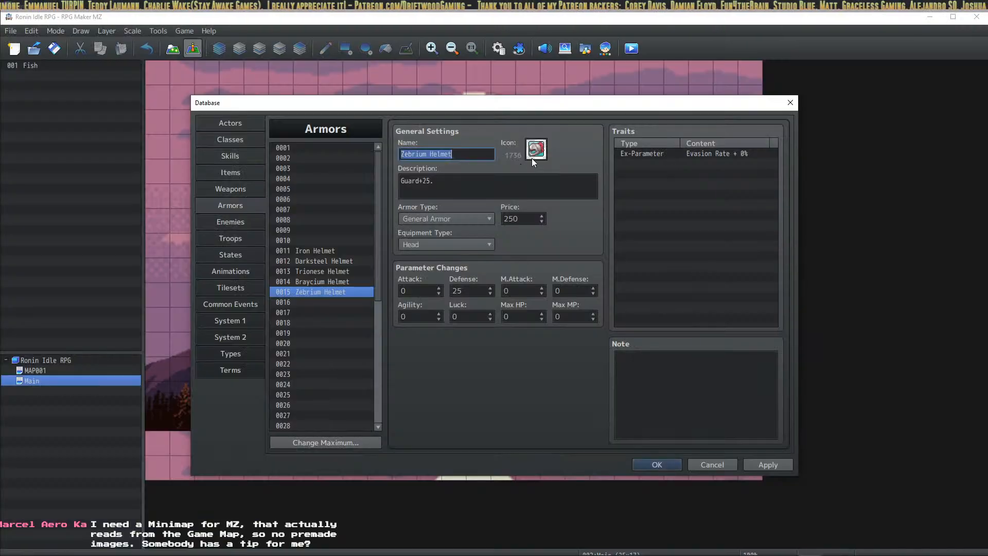
pyautogui.click(535, 150)
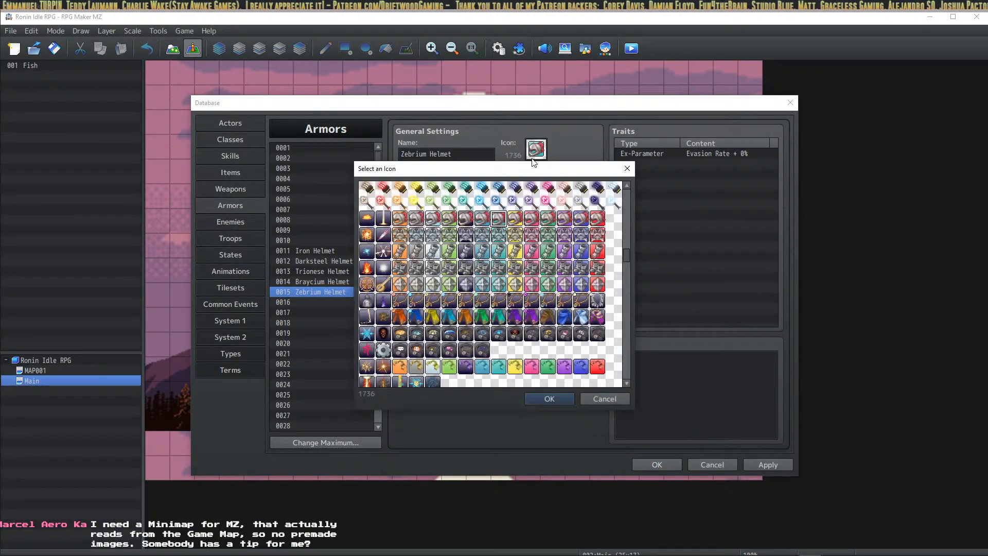
pyautogui.click(520, 220)
pyautogui.click(566, 399)
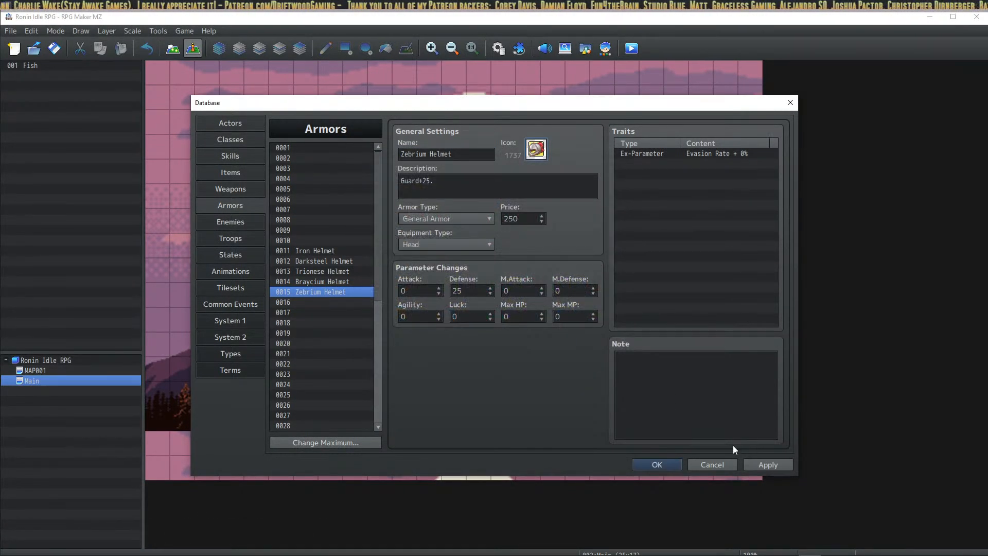
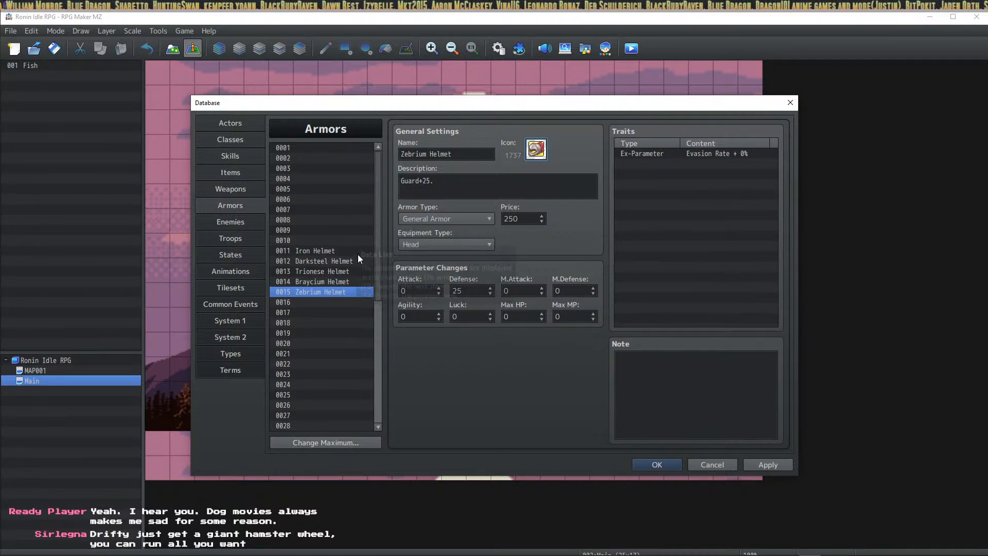
# Step: Compare the Trionese and Braycium Helmets' stats against the Zebrium Helmet entry
pyautogui.click(313, 283)
pyautogui.click(313, 292)
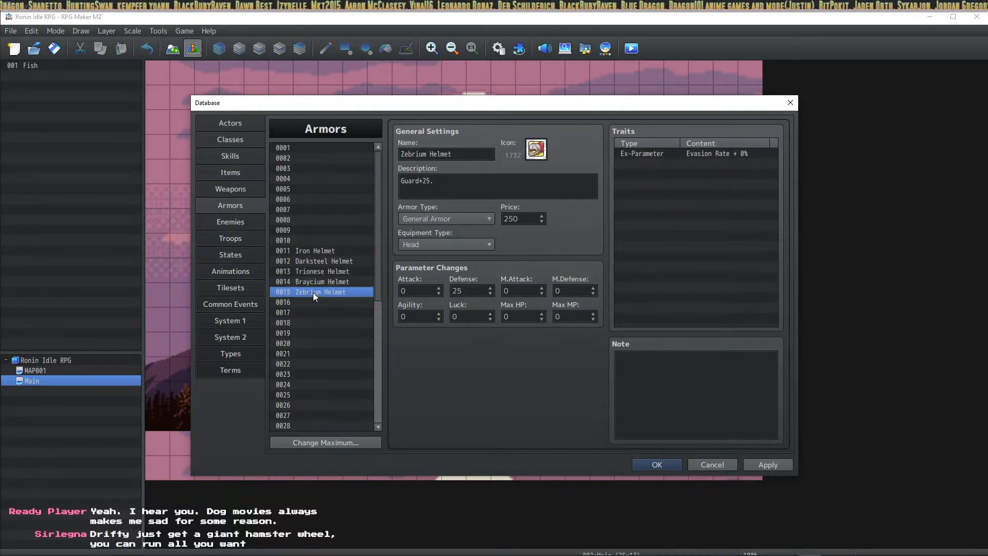
pyautogui.click(316, 281)
pyautogui.click(316, 273)
pyautogui.click(316, 282)
pyautogui.click(316, 293)
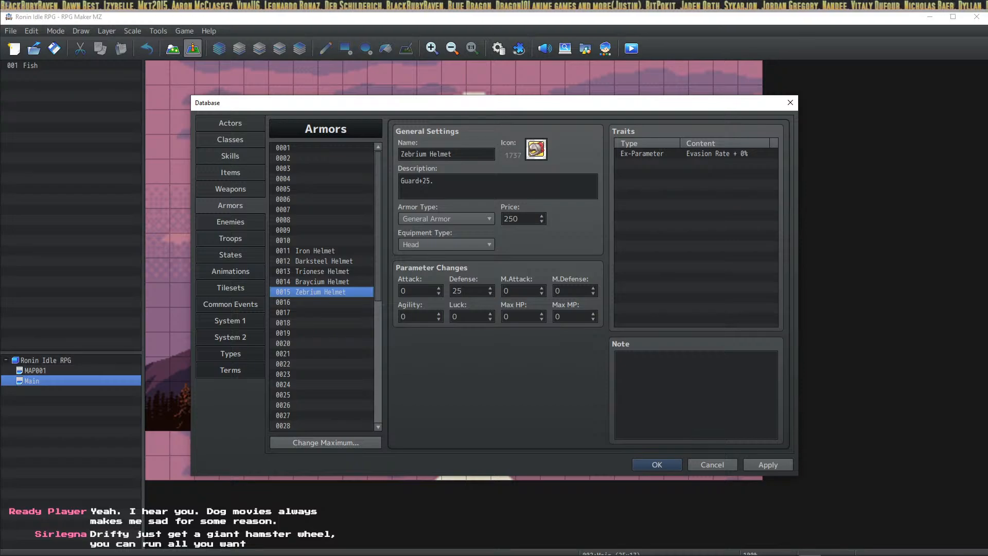
pyautogui.click(321, 281)
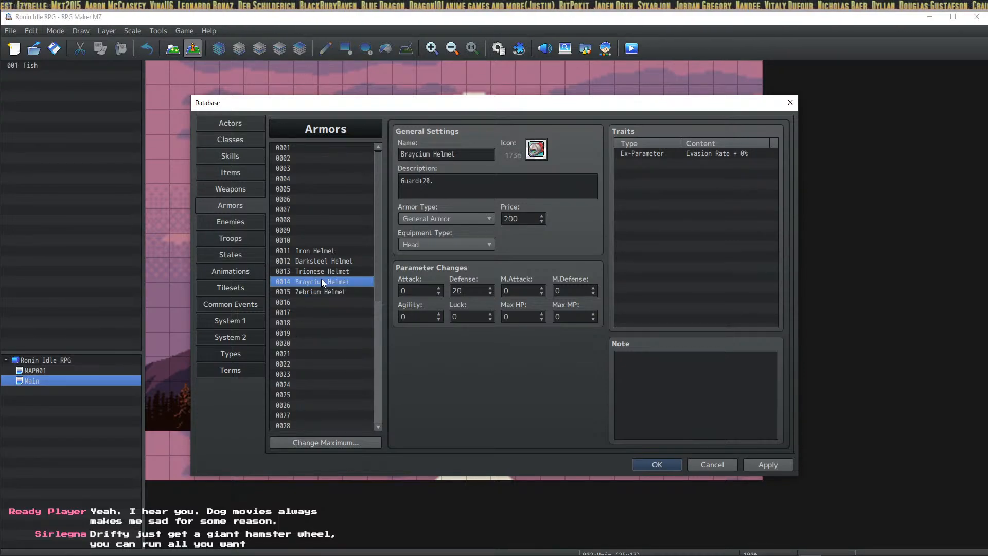
pyautogui.click(324, 292)
pyautogui.click(319, 271)
pyautogui.click(323, 281)
pyautogui.click(328, 292)
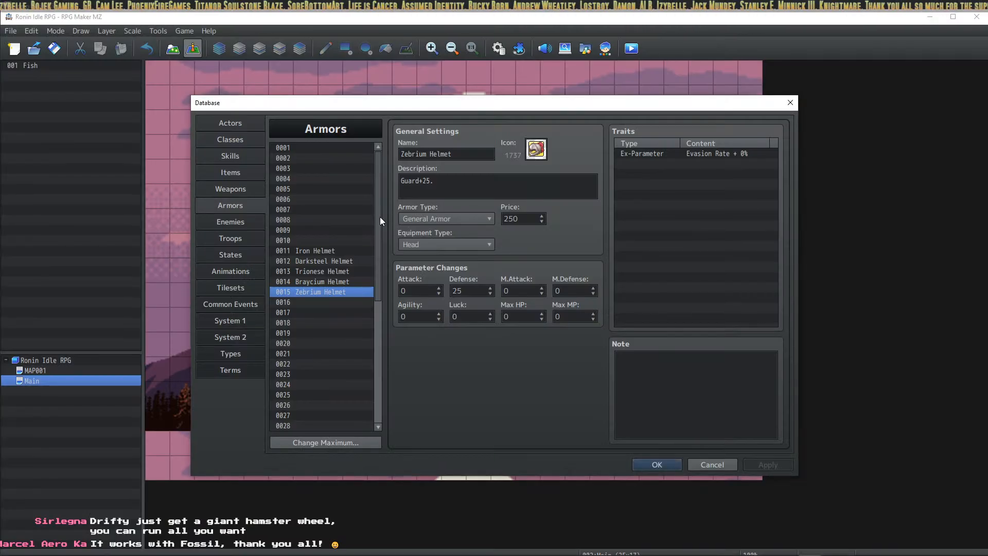
pyautogui.click(344, 283)
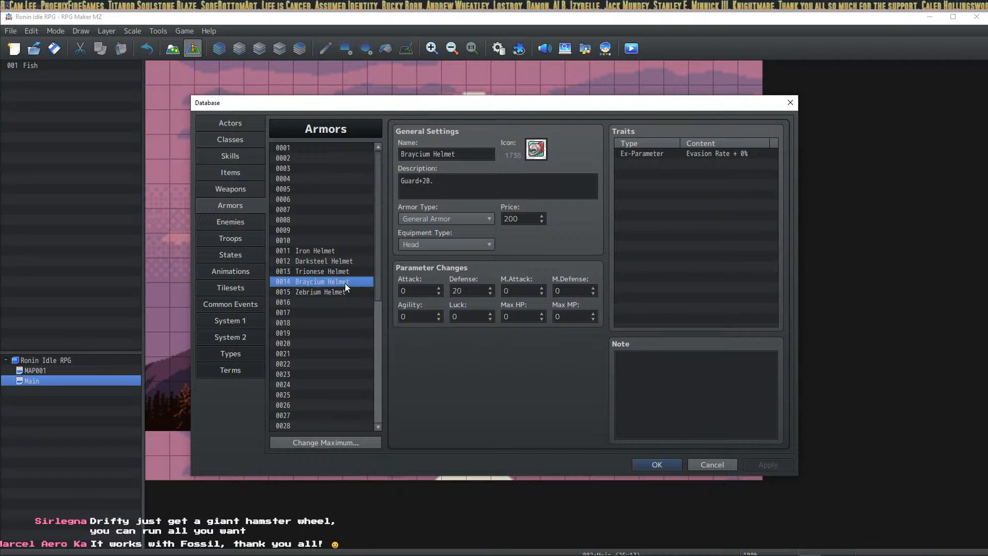
pyautogui.click(338, 293)
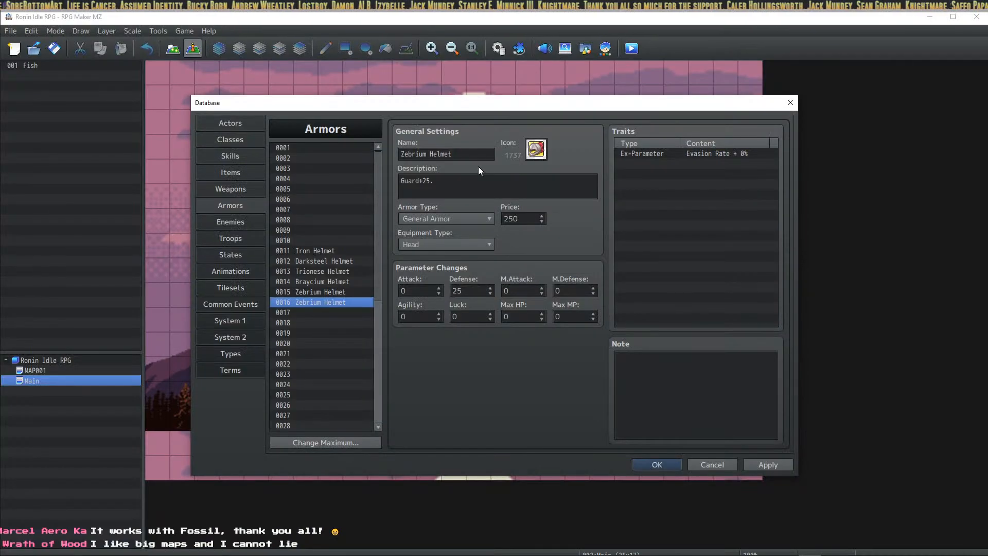
# Step: Rename entry 0016 to Aegisite Helmet with icon 1741, Guard+30., Defense 30 and Price 30
pyautogui.tripleClick(413, 152)
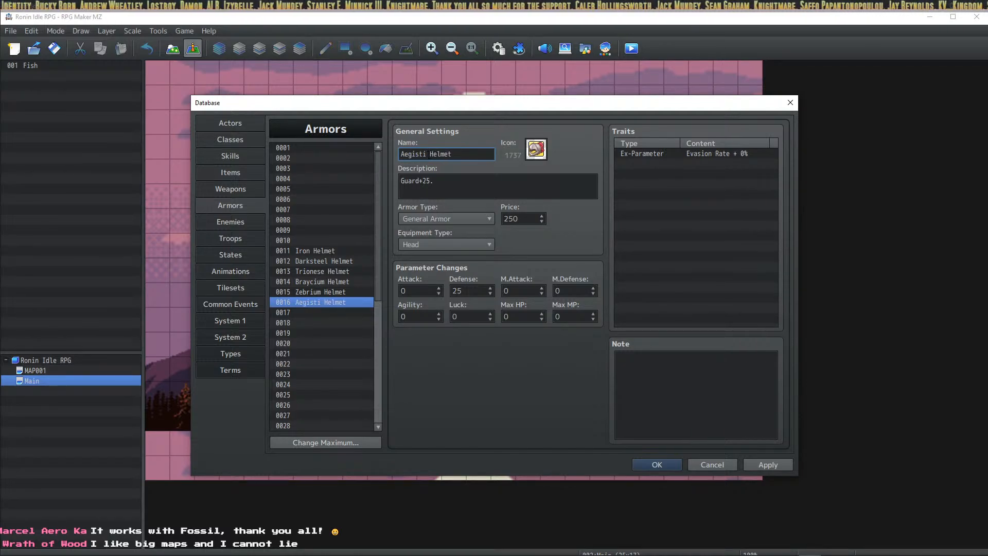
pyautogui.doubleClick(536, 150)
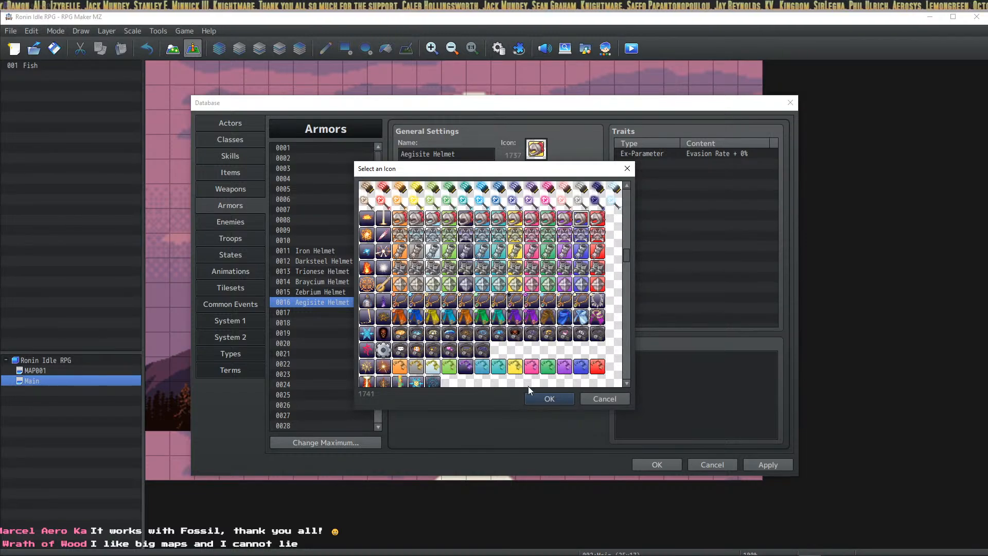
pyautogui.click(547, 399)
pyautogui.click(427, 180)
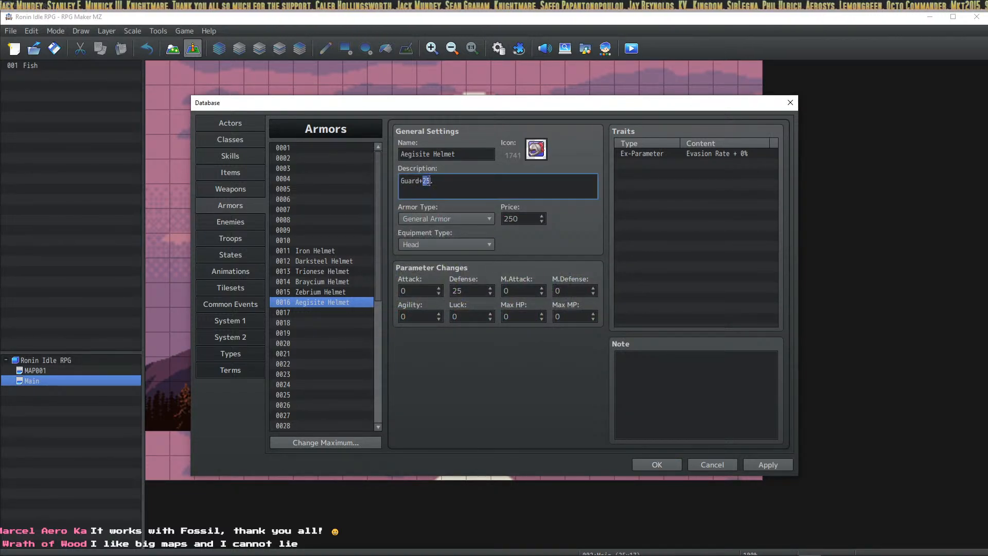
pyautogui.doubleClick(521, 218)
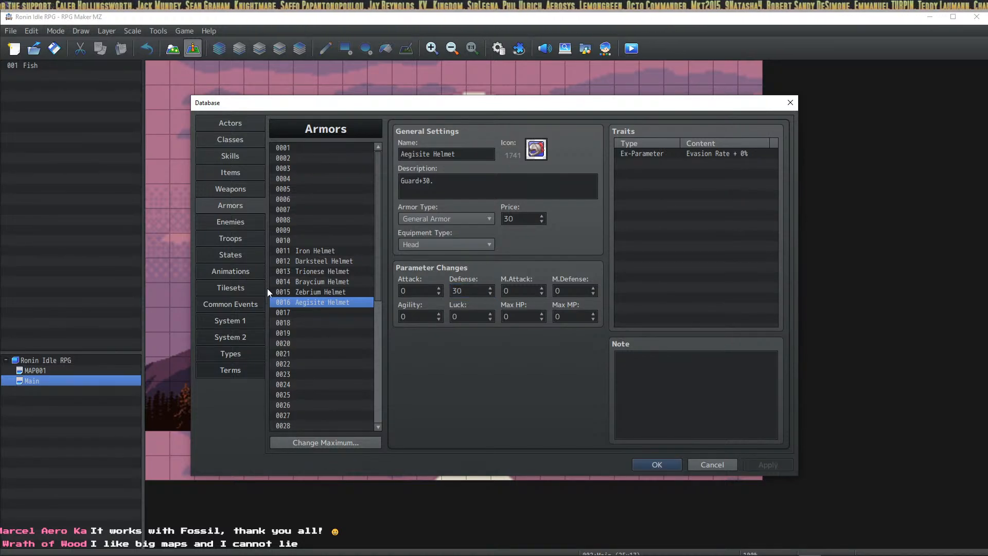
# Step: Duplicate the Aegisite Helmet into empty armor slot 0017
pyautogui.moveTo(337, 254); pyautogui.dragTo(329, 301)
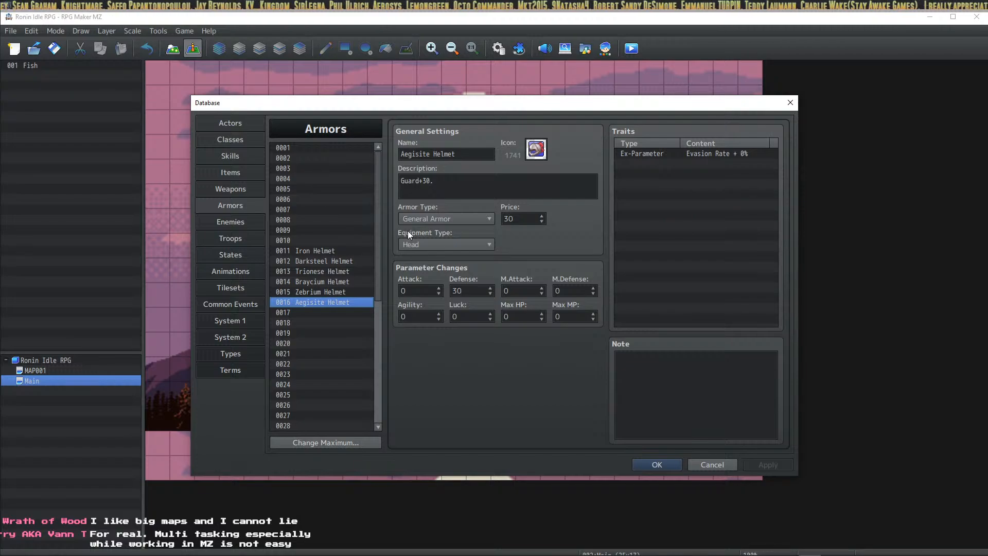
pyautogui.click(345, 313)
pyautogui.click(350, 303)
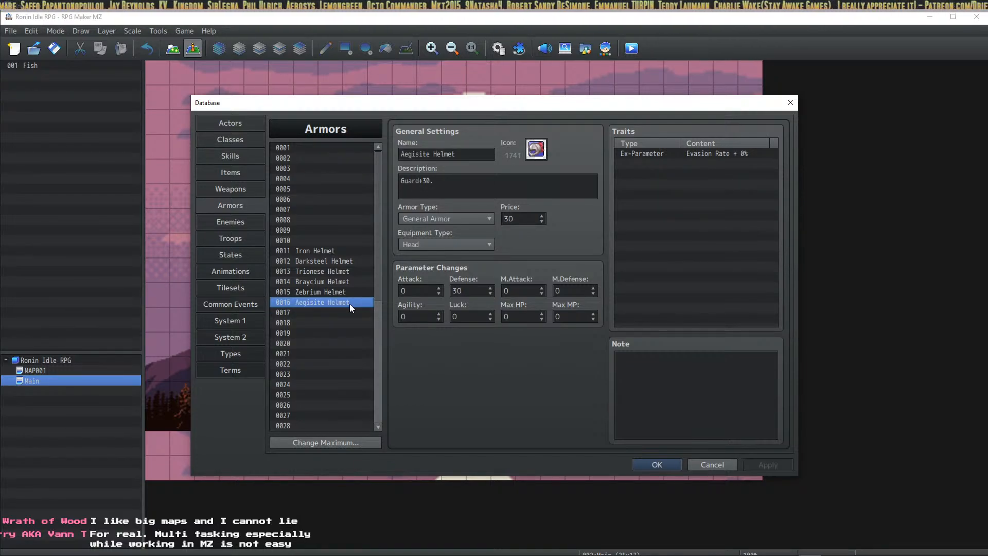
pyautogui.click(340, 314)
pyautogui.hotkey('ctrl', 'v')
pyautogui.doubleClick(535, 150)
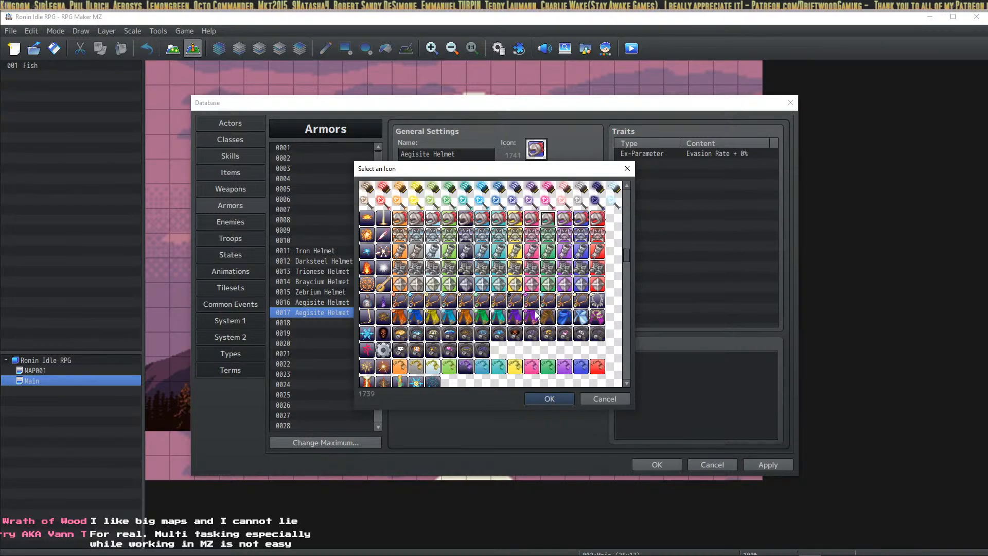
# Step: Make entry 0017 the Mythril Helmet: icon 1739, Guard+35., Defense 35, Price 350
pyautogui.click(545, 400)
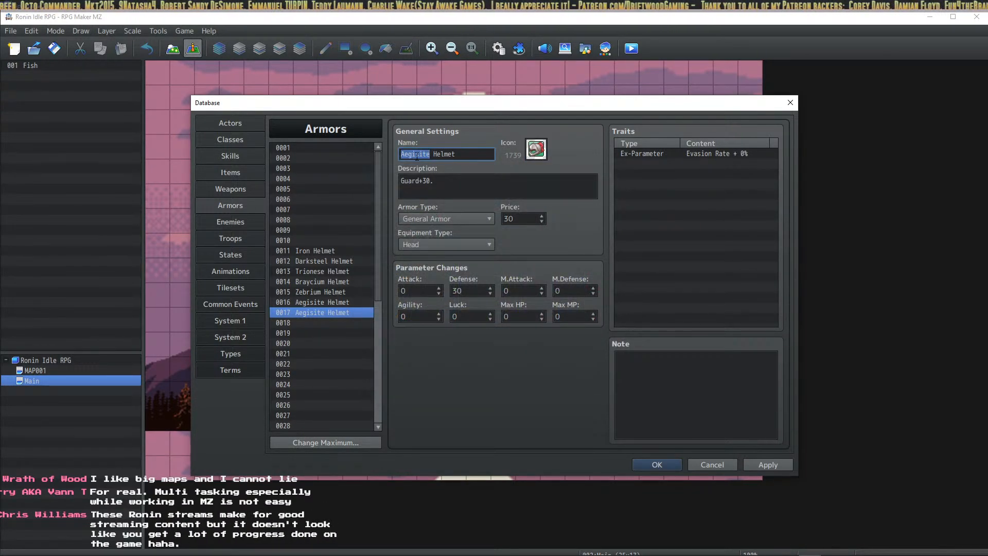
pyautogui.doubleClick(424, 181)
pyautogui.write('35')
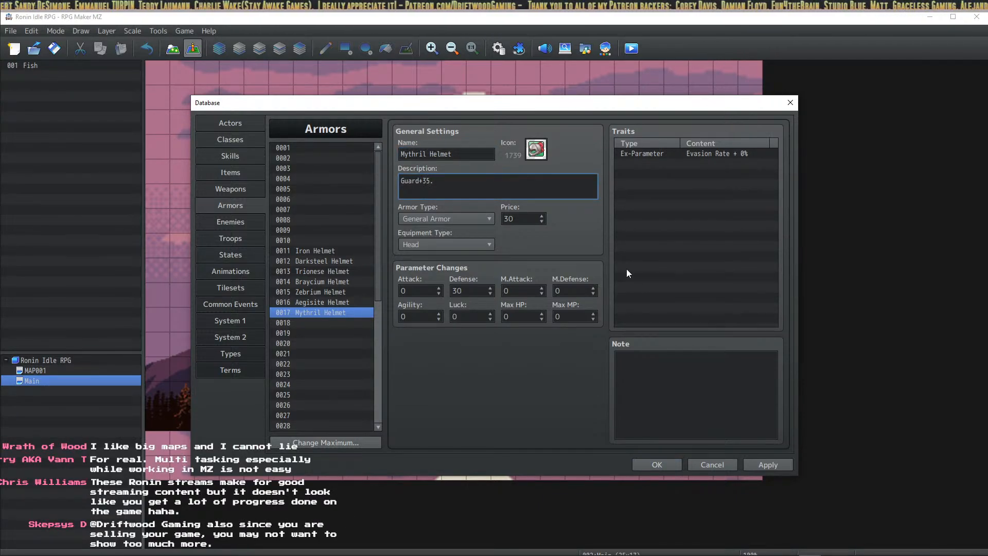
pyautogui.doubleClick(468, 292)
pyautogui.write('35')
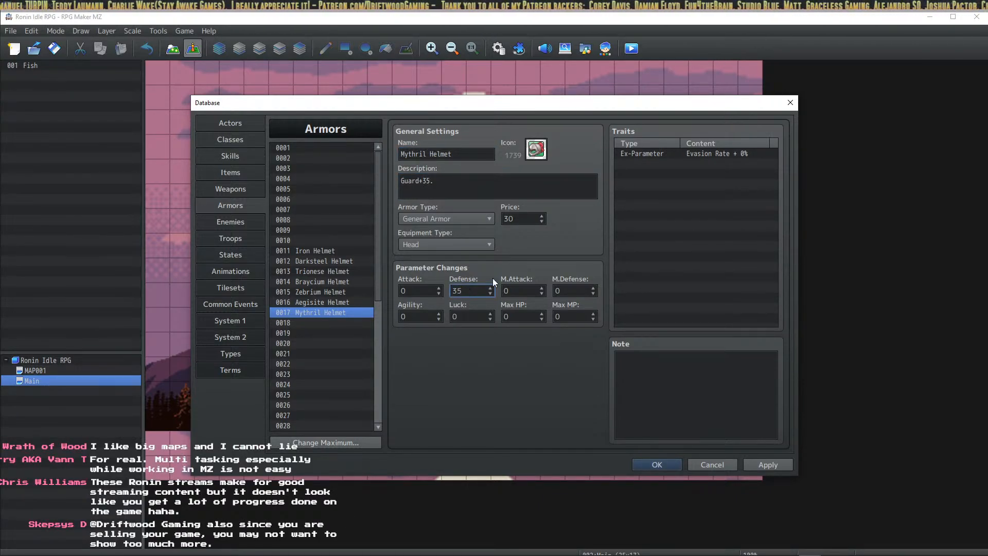
pyautogui.doubleClick(514, 214)
pyautogui.write('350')
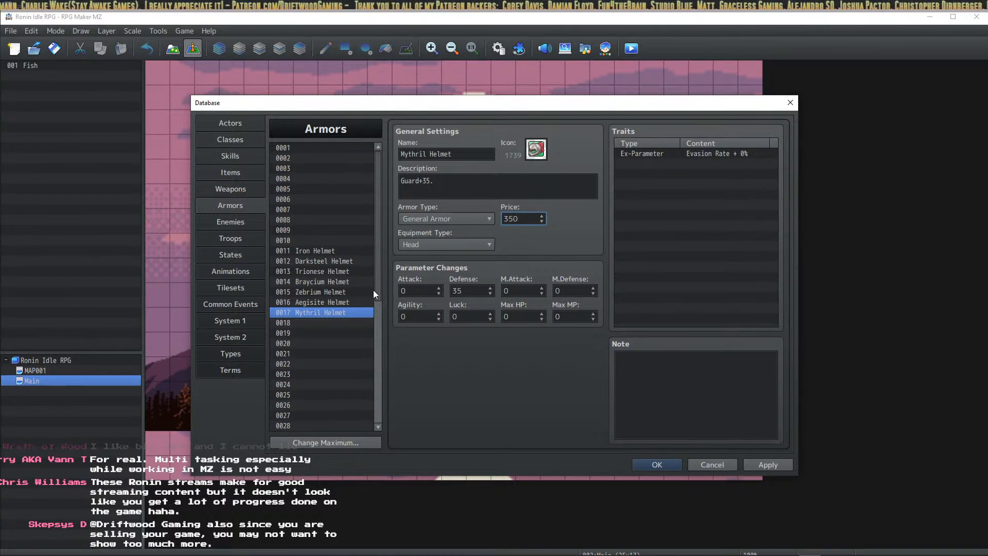
# Step: Raise the Aegisite Helmet's price to 300 and apply the change
pyautogui.click(355, 302)
pyautogui.doubleClick(532, 216)
pyautogui.write('300')
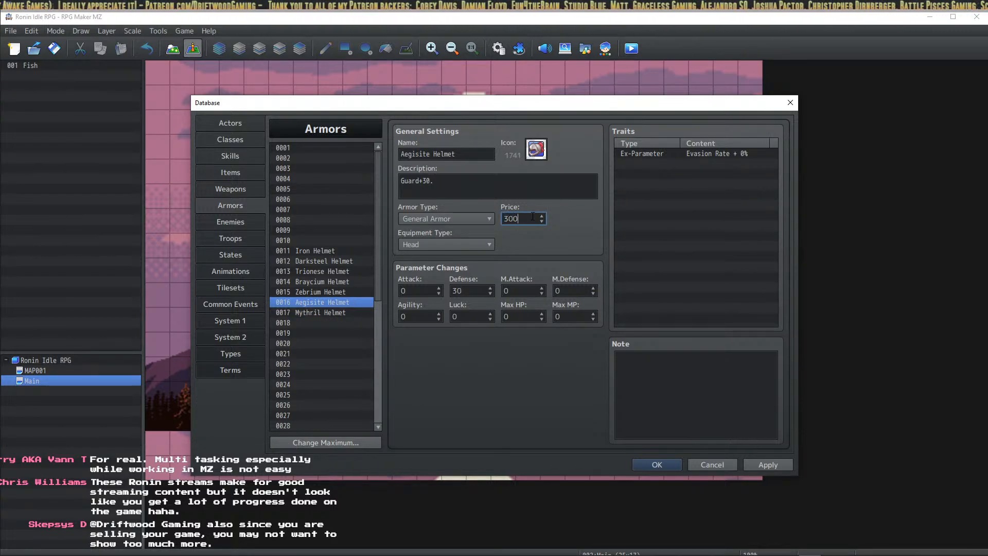
pyautogui.click(784, 463)
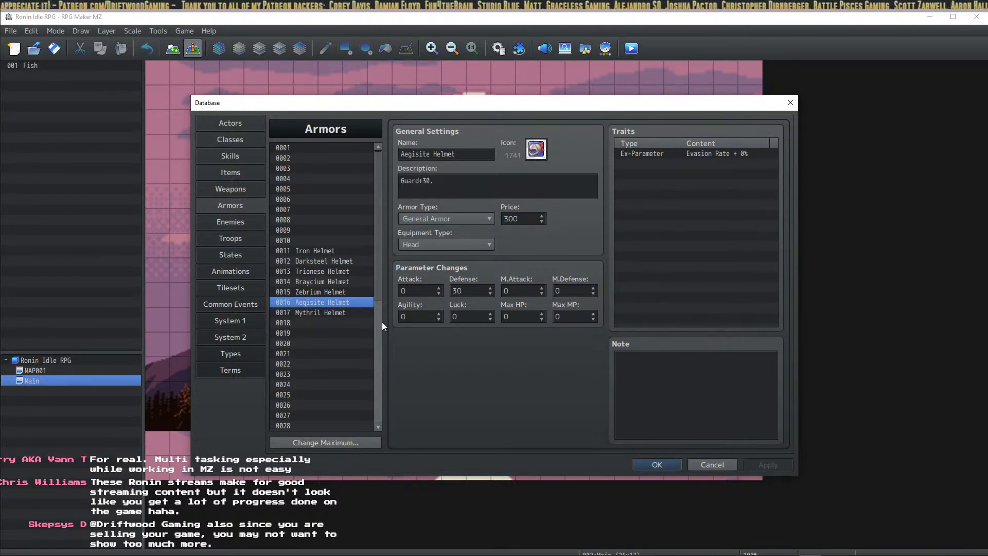
pyautogui.click(350, 312)
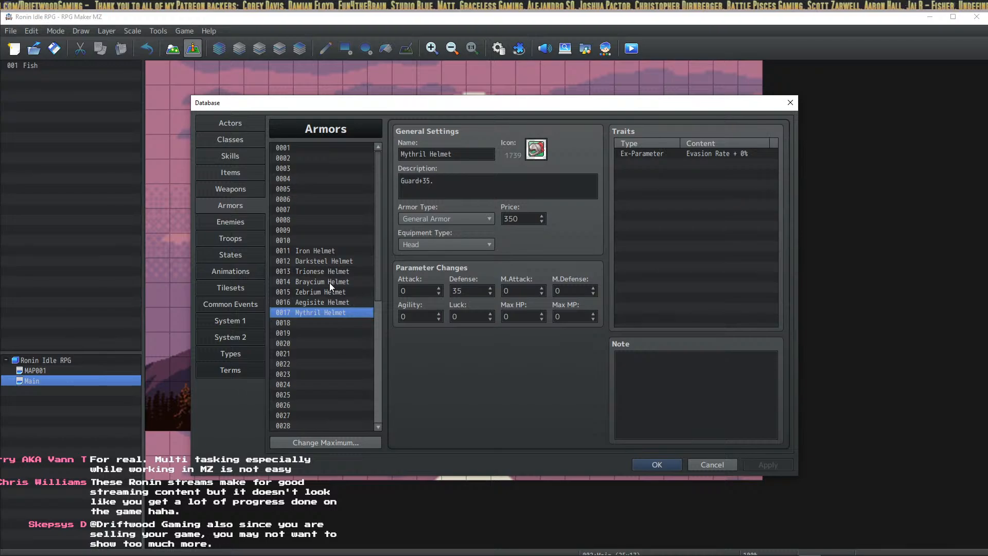
pyautogui.moveTo(329, 282); pyautogui.dragTo(325, 310)
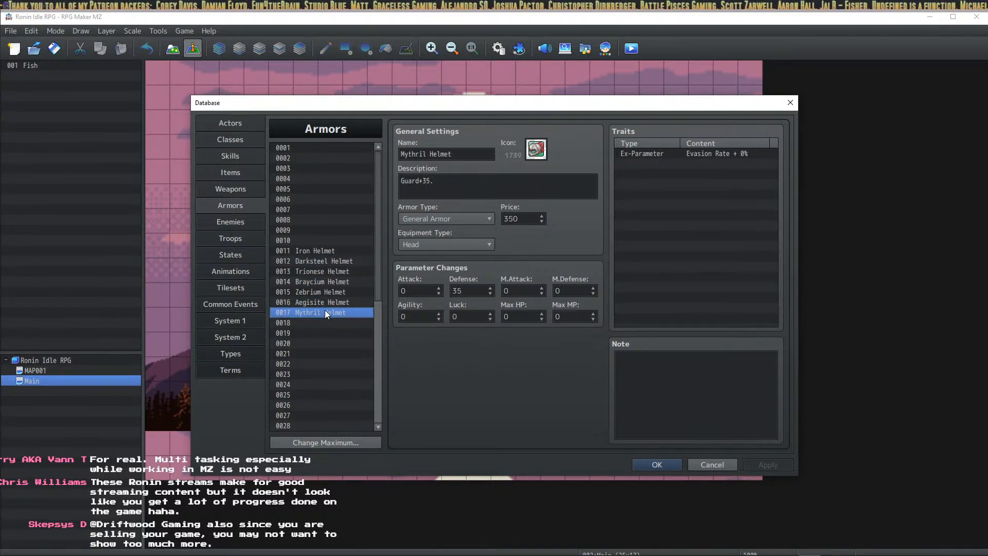
# Step: Save the armor edits with OK, playtest the game, then close the playtest
pyautogui.click(650, 466)
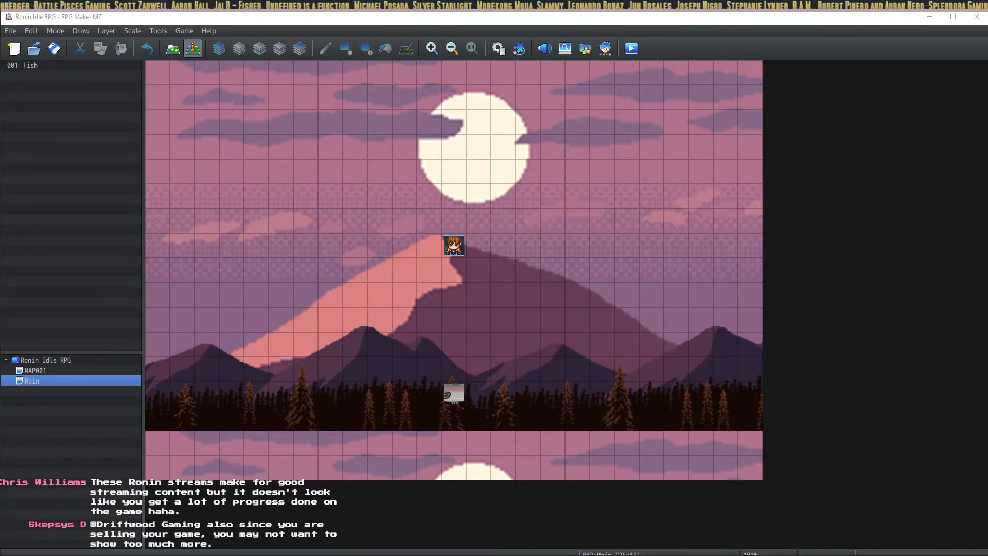
pyautogui.hotkey('alt', 'Tab')
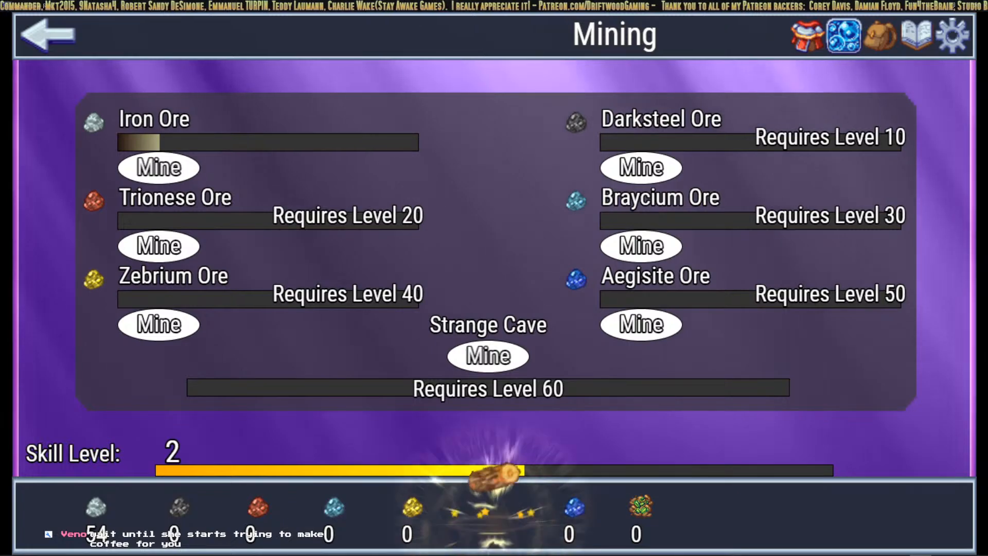
pyautogui.hotkey('alt', 'Tab')
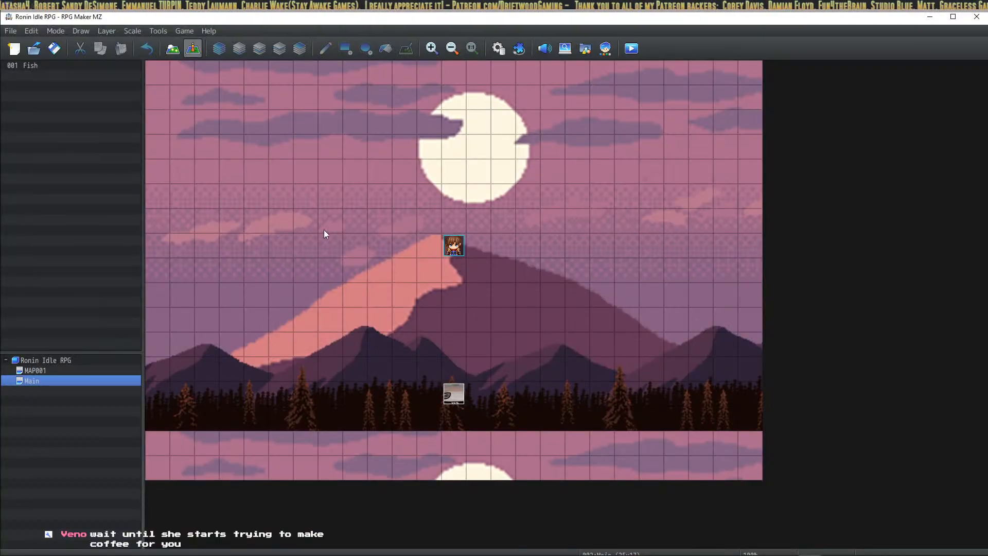
# Step: Open the Armors database and step through helmets 0011–0017 to review their stats
pyautogui.click(500, 52)
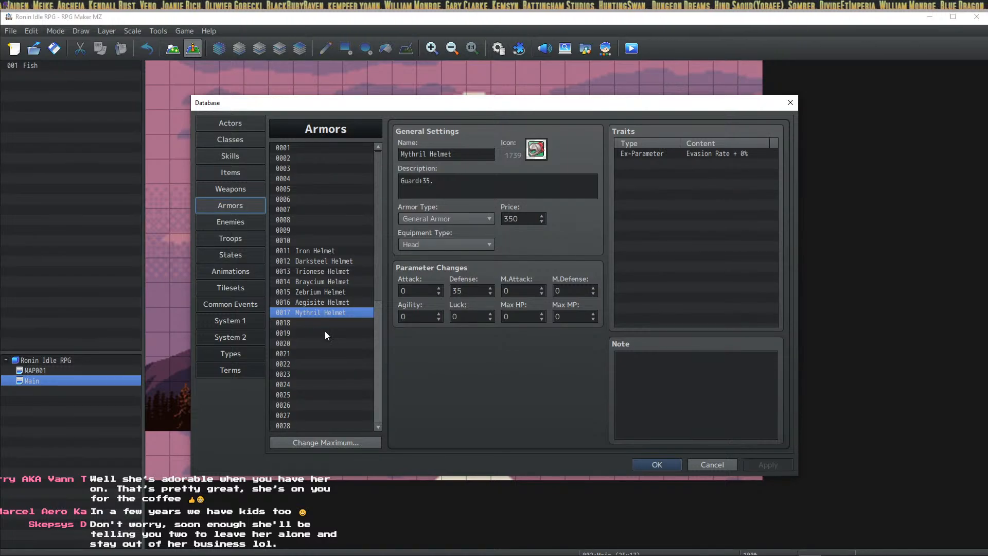
pyautogui.click(327, 309)
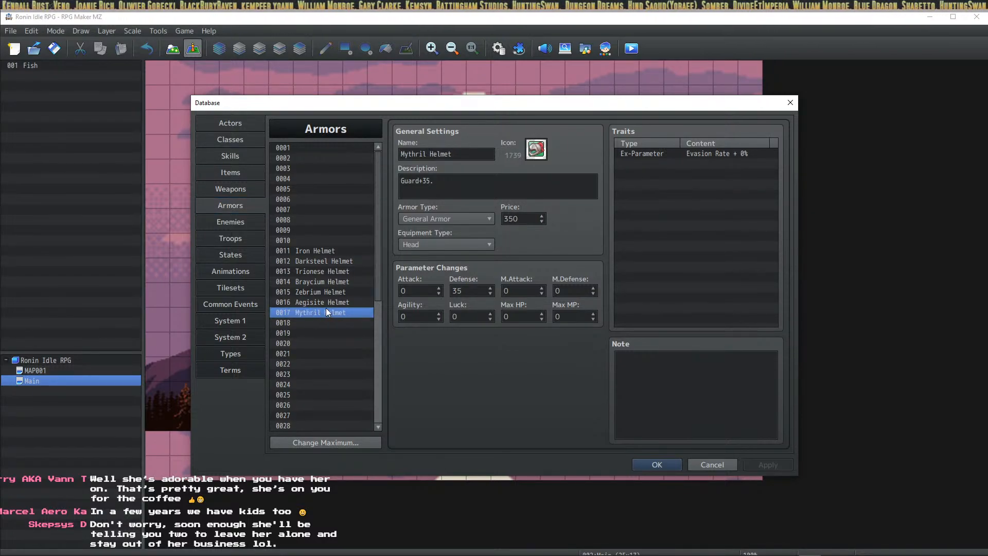
pyautogui.click(336, 251)
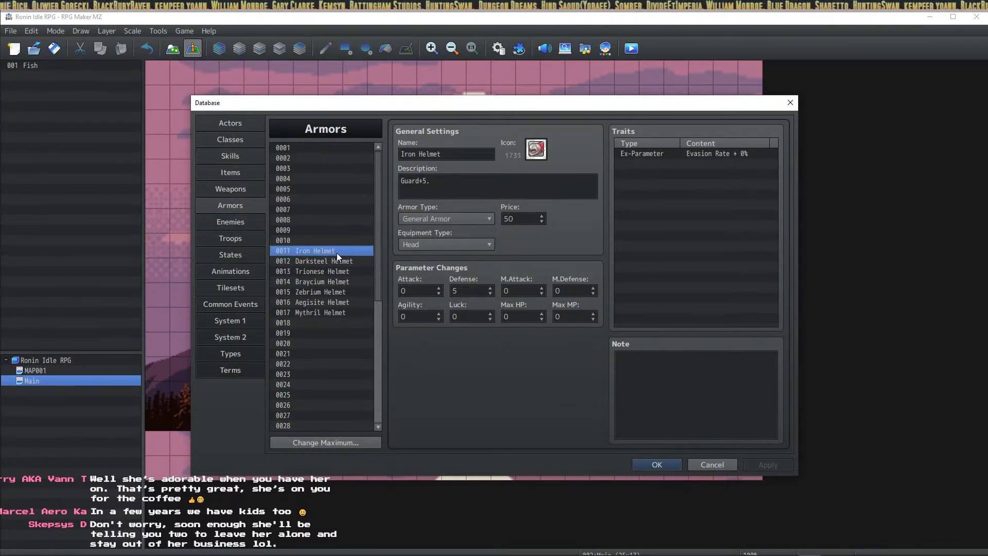
pyautogui.click(337, 259)
pyautogui.click(339, 251)
pyautogui.click(337, 259)
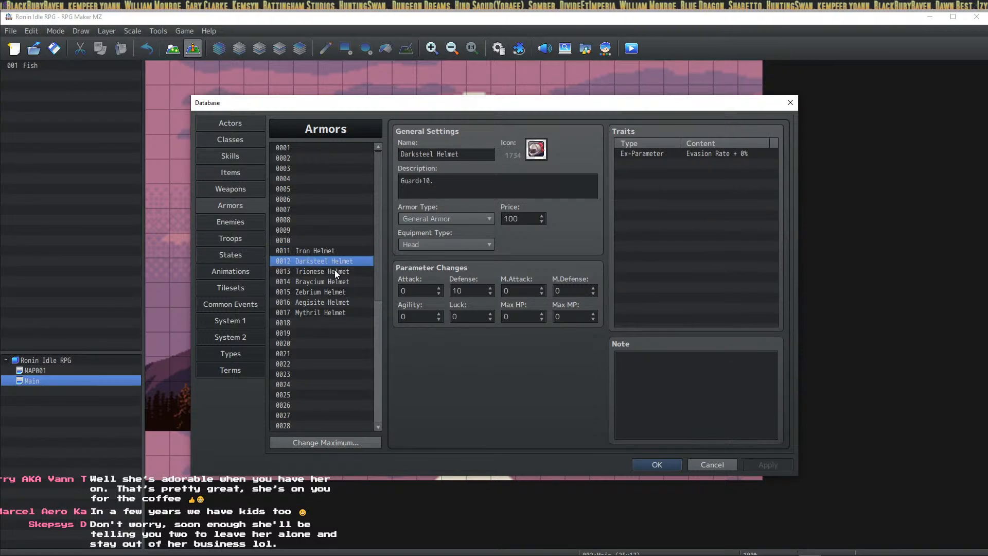
pyautogui.click(335, 271)
pyautogui.click(333, 282)
pyautogui.click(330, 310)
pyautogui.click(330, 304)
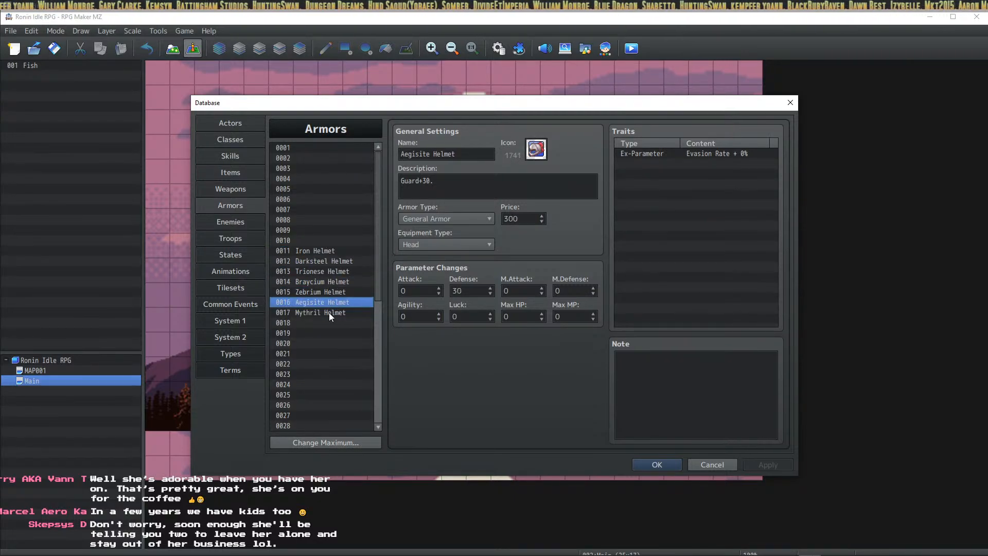
pyautogui.click(329, 319)
pyautogui.click(330, 312)
# Step: Compare the Iron Helmet's Guard+5. description and defense against the Aegisite and Mythril Helmets
pyautogui.click(334, 252)
pyautogui.click(328, 311)
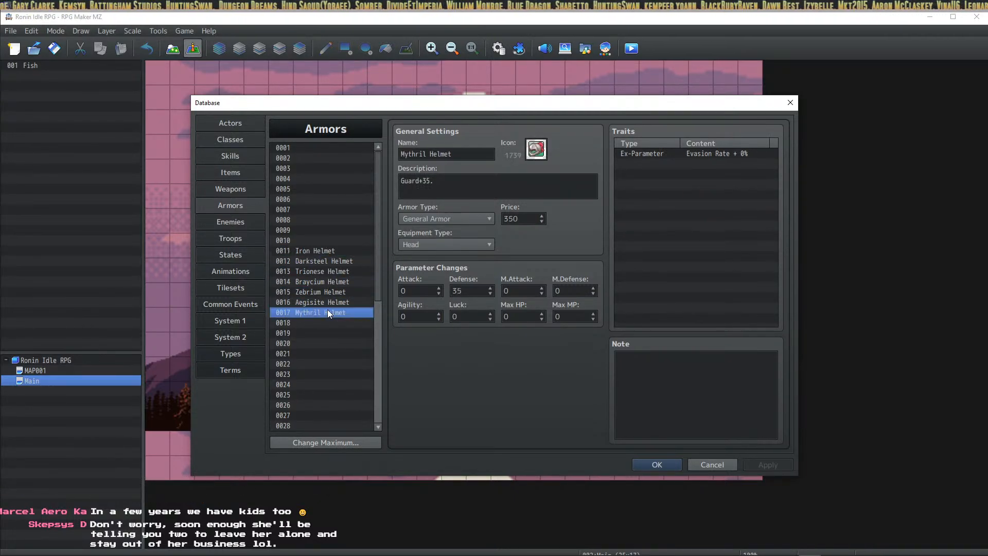
pyautogui.click(336, 252)
pyautogui.click(338, 260)
pyautogui.click(335, 271)
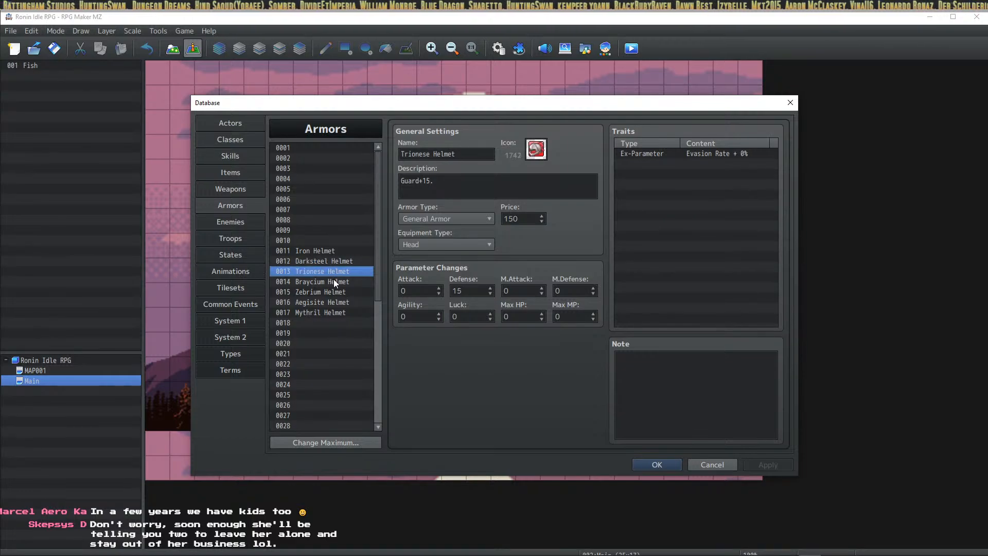
pyautogui.click(334, 281)
pyautogui.click(331, 292)
pyautogui.click(331, 303)
pyautogui.click(330, 313)
pyautogui.click(343, 261)
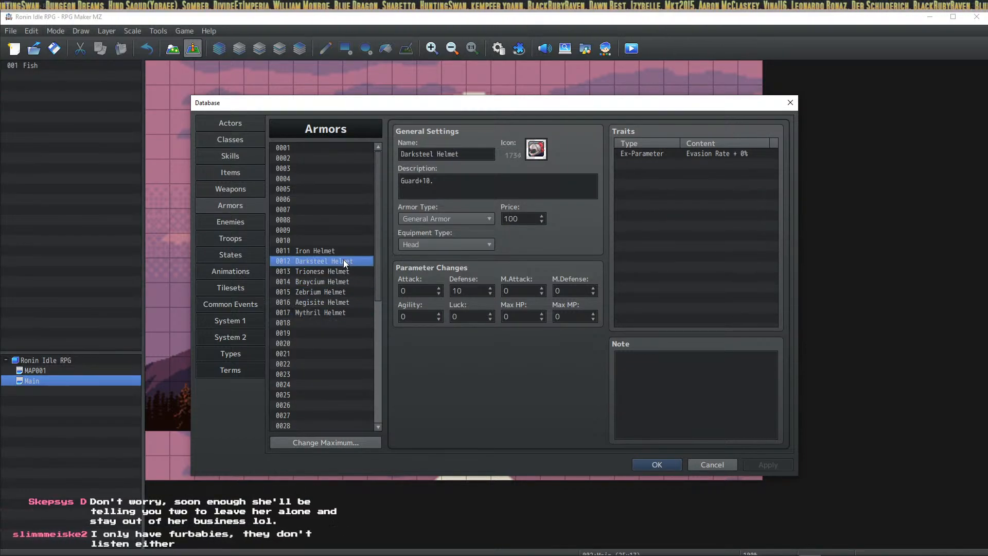
pyautogui.click(346, 249)
pyautogui.click(334, 312)
pyautogui.click(344, 250)
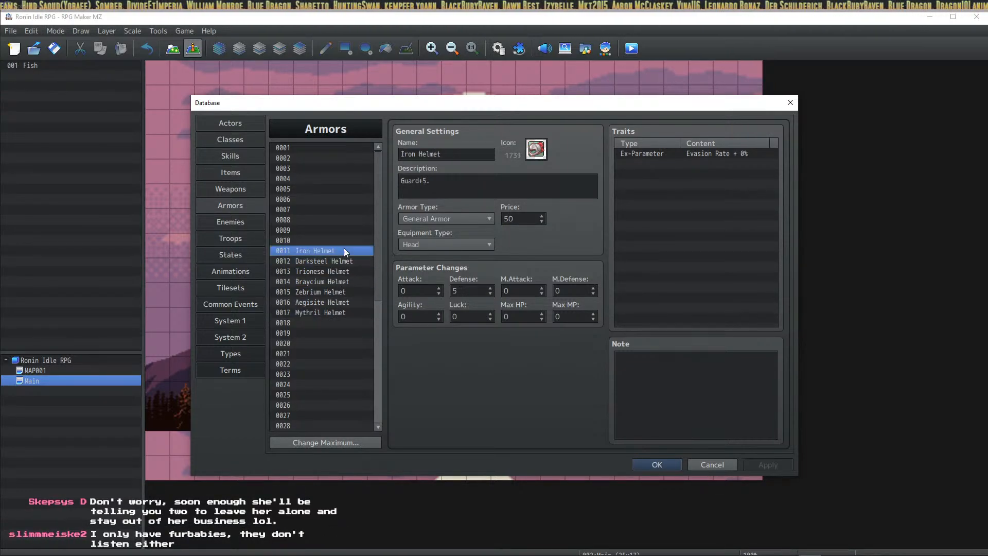
pyautogui.click(329, 305)
pyautogui.click(329, 313)
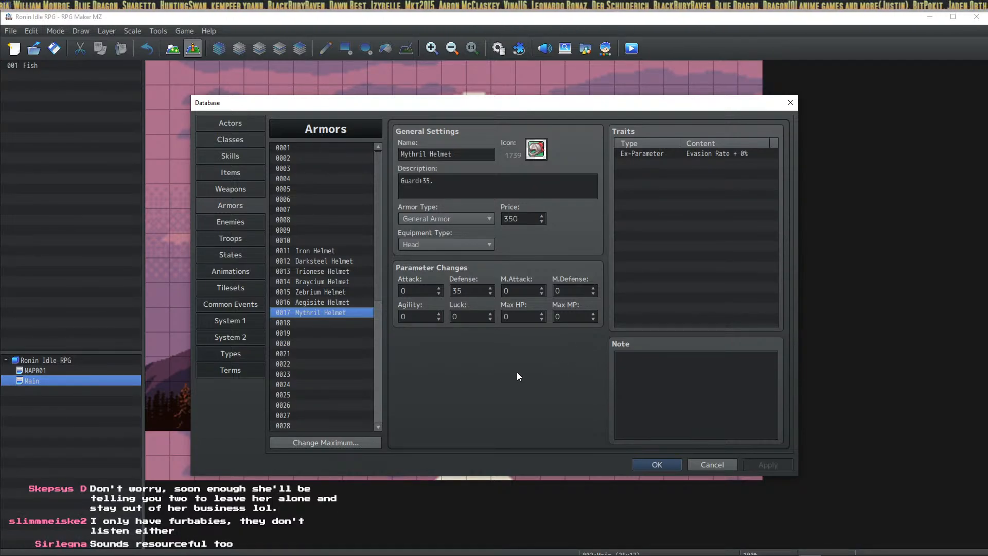
pyautogui.click(479, 188)
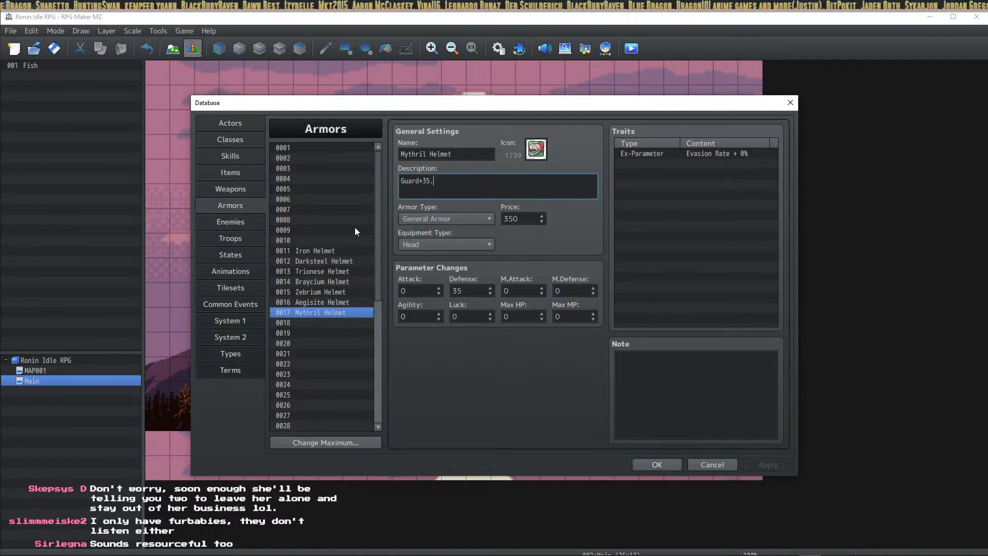
pyautogui.click(313, 298)
pyautogui.click(322, 283)
pyautogui.click(322, 295)
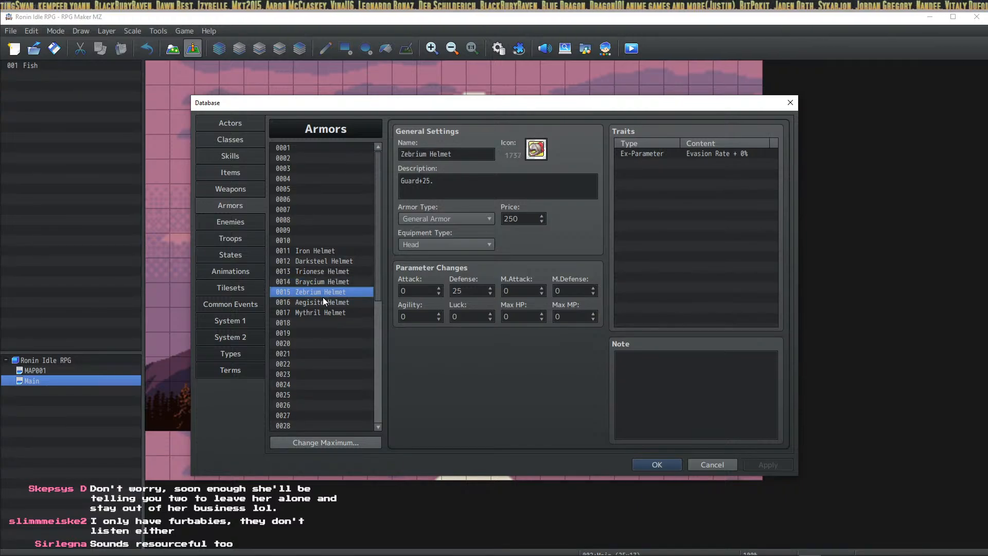
pyautogui.click(338, 269)
pyautogui.click(340, 250)
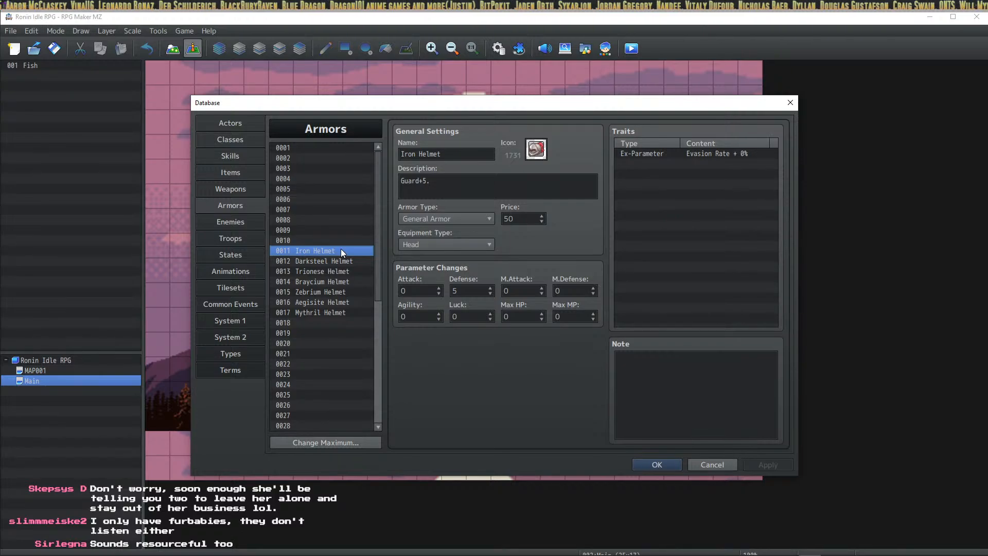
pyautogui.click(318, 303)
pyautogui.click(318, 311)
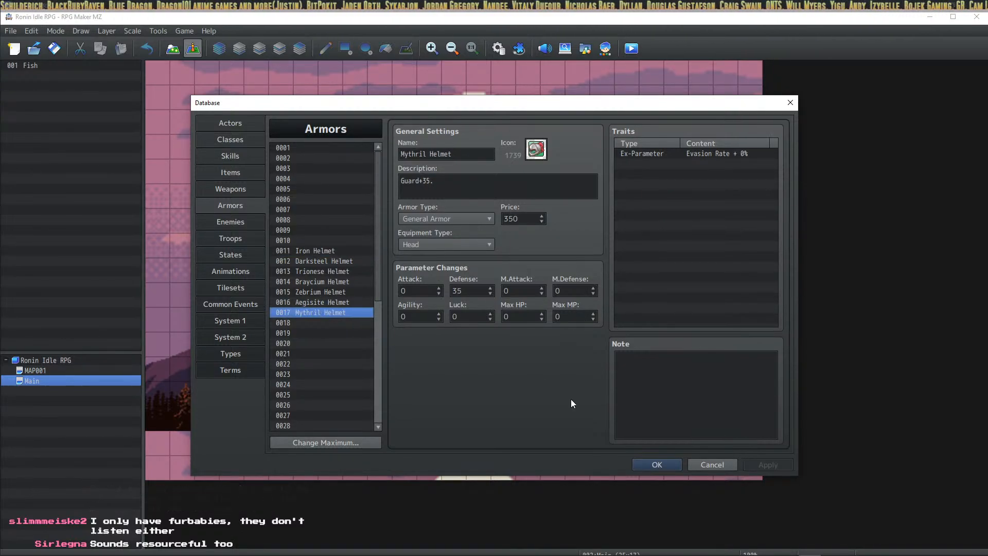
# Step: Close the database, open Character Status in the playtest, and switch to HUD Maker Ultra
pyautogui.click(649, 464)
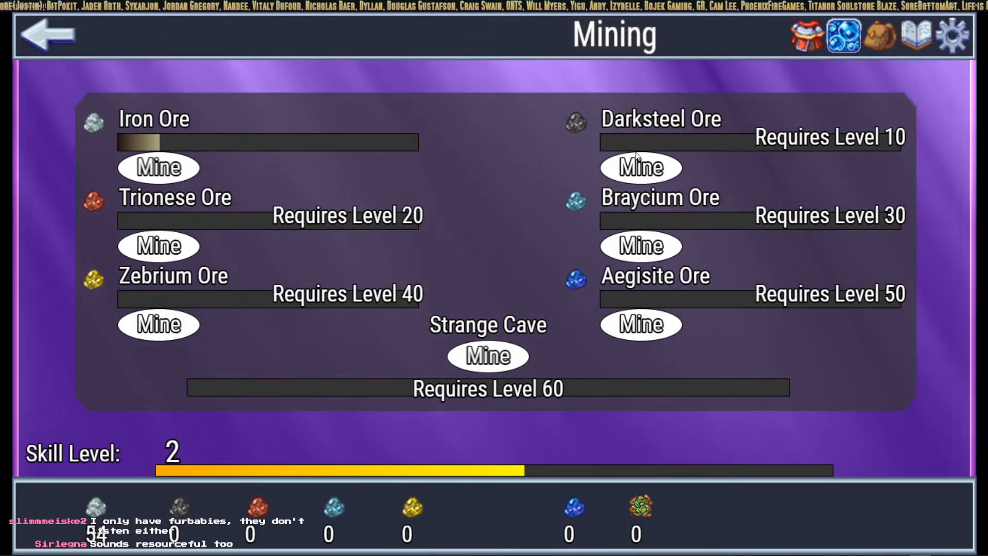
pyautogui.click(810, 40)
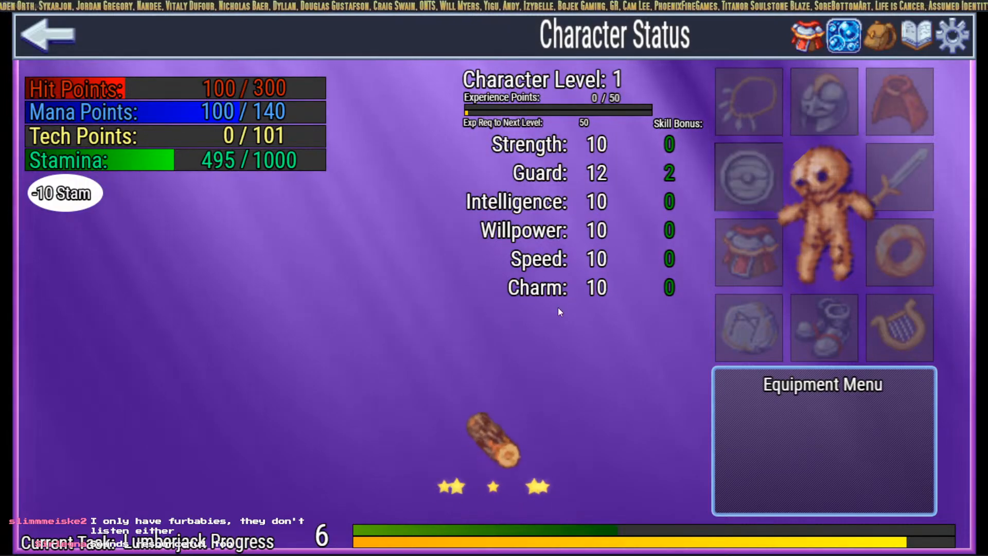
pyautogui.hotkey('alt', 'Tab')
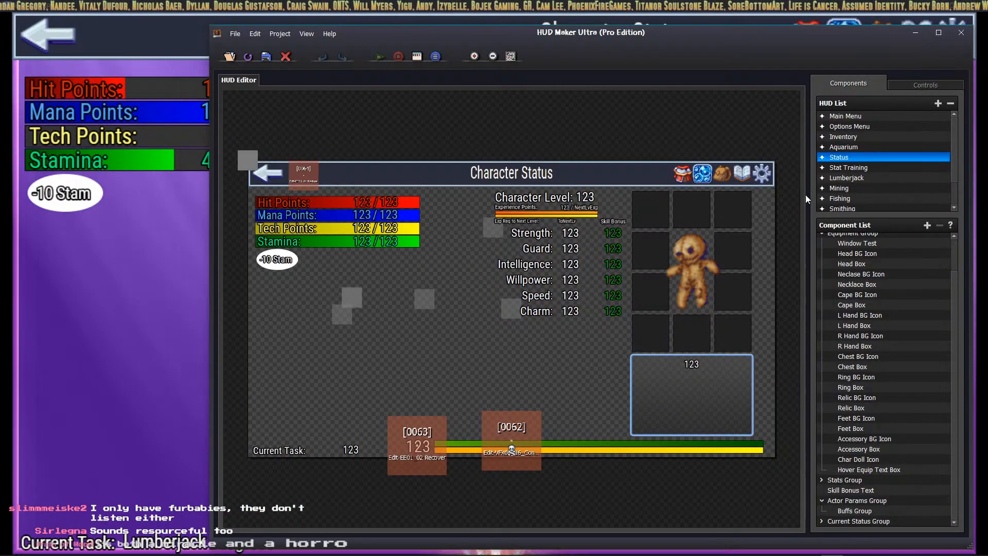
pyautogui.click(698, 245)
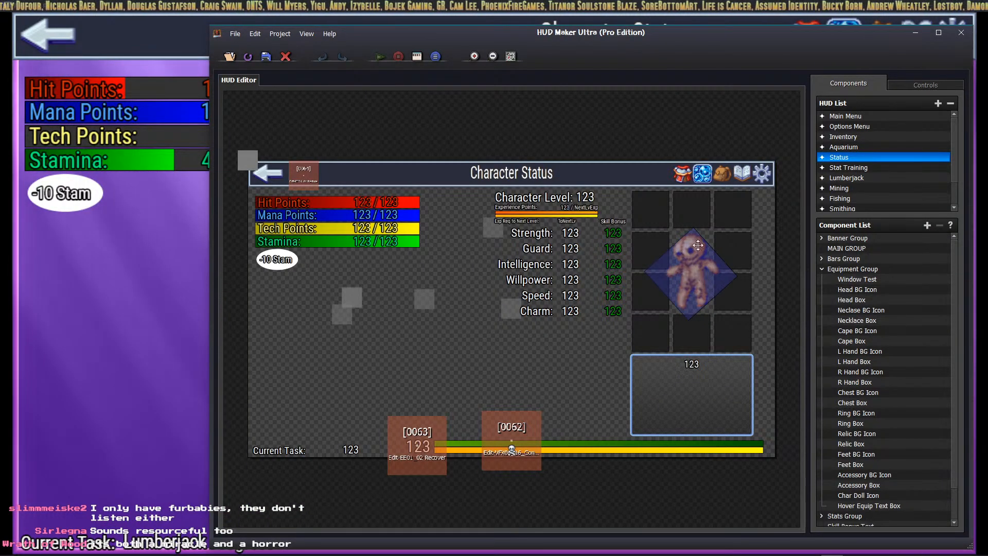
pyautogui.click(892, 302)
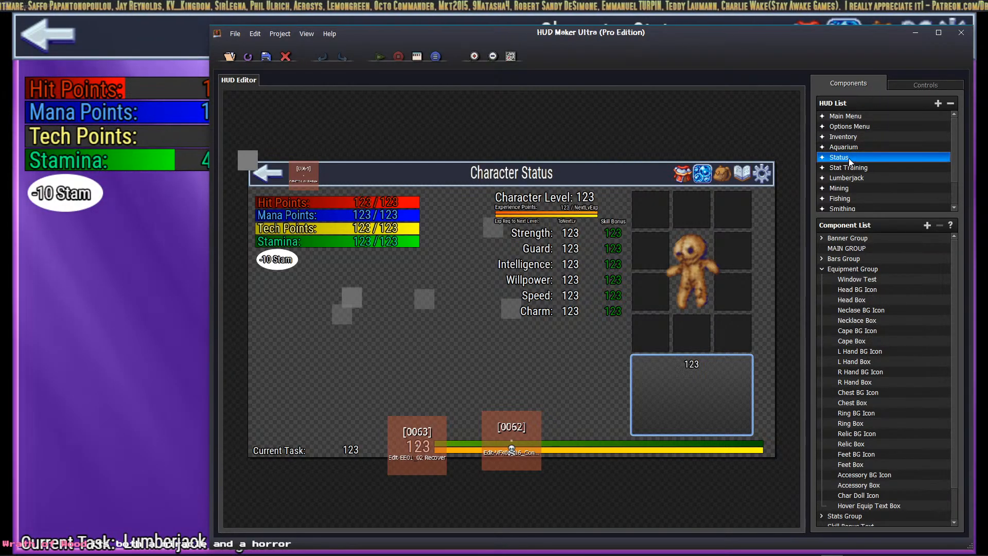
# Step: Add a new HUD from the HUD List and name it 'Equip Head Slot'
pyautogui.click(937, 103)
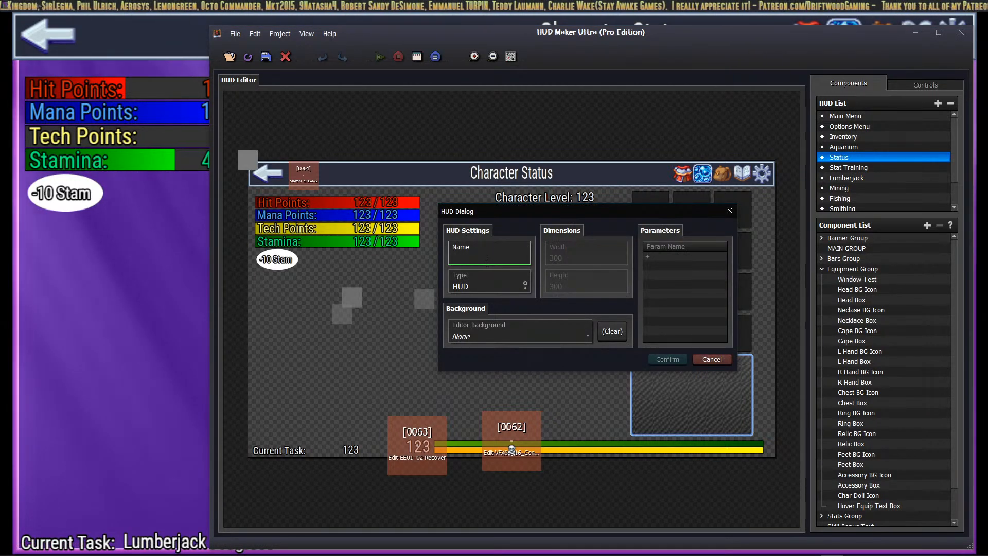
pyautogui.write('Helmets')
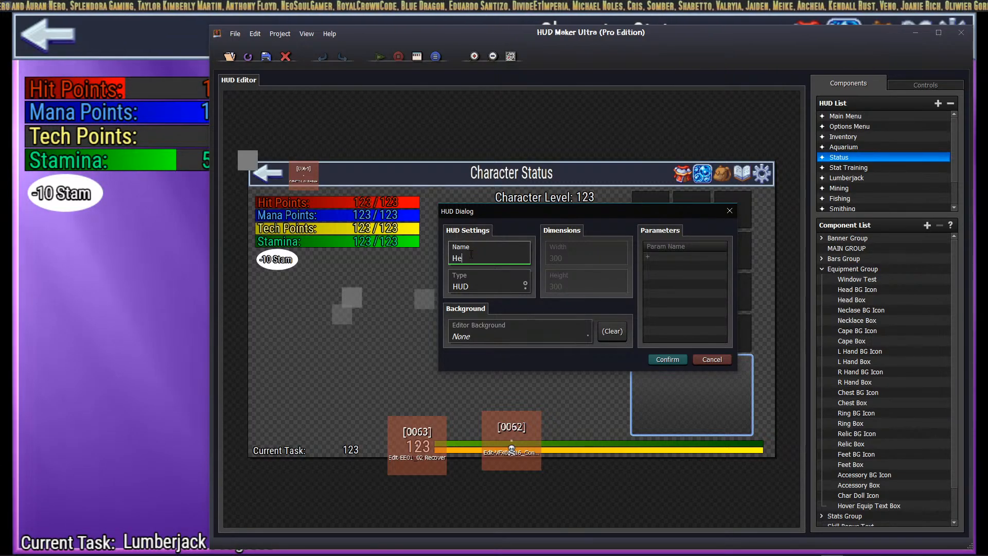
pyautogui.write('Slot')
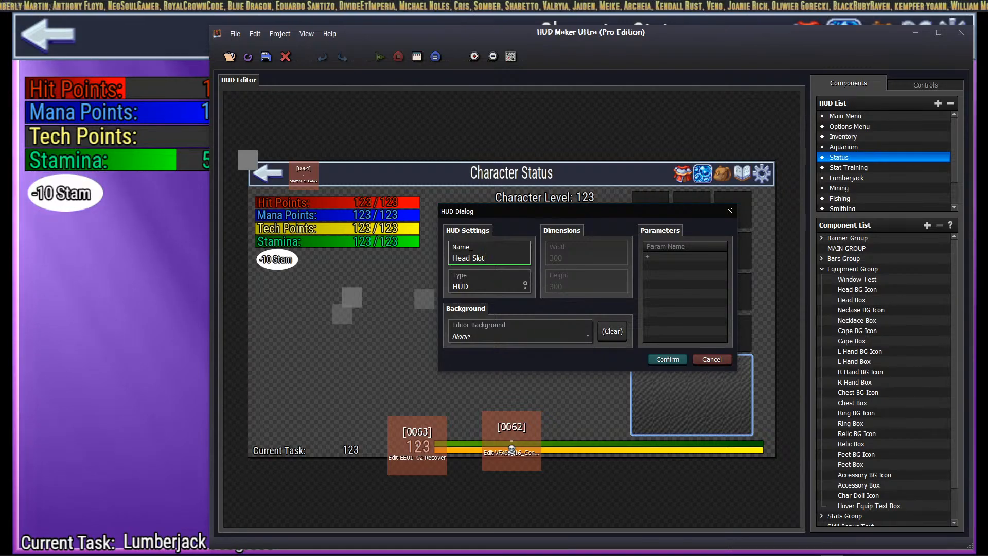
pyautogui.press('Home')
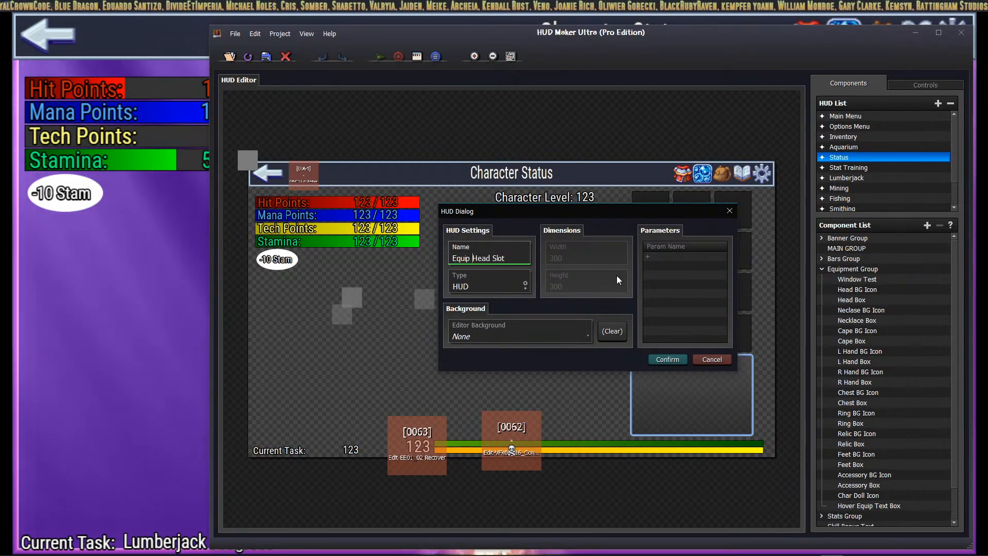
pyautogui.click(666, 359)
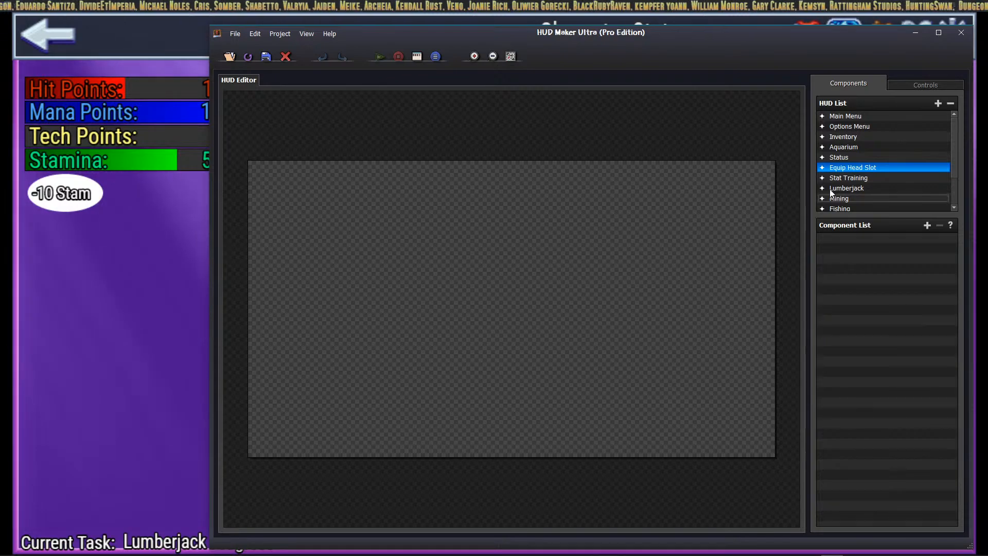
pyautogui.click(838, 159)
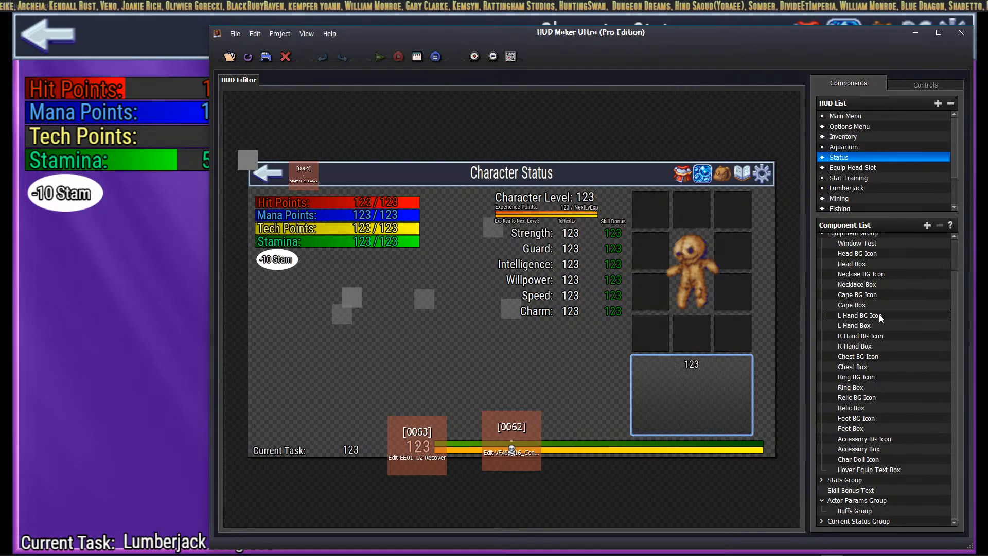
pyautogui.scroll(1, 880, 317)
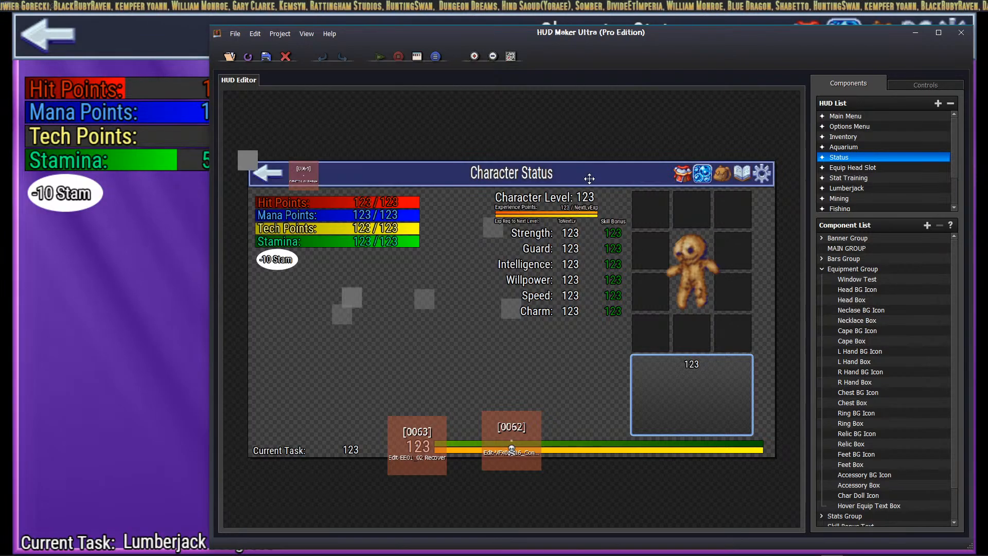
pyautogui.click(875, 239)
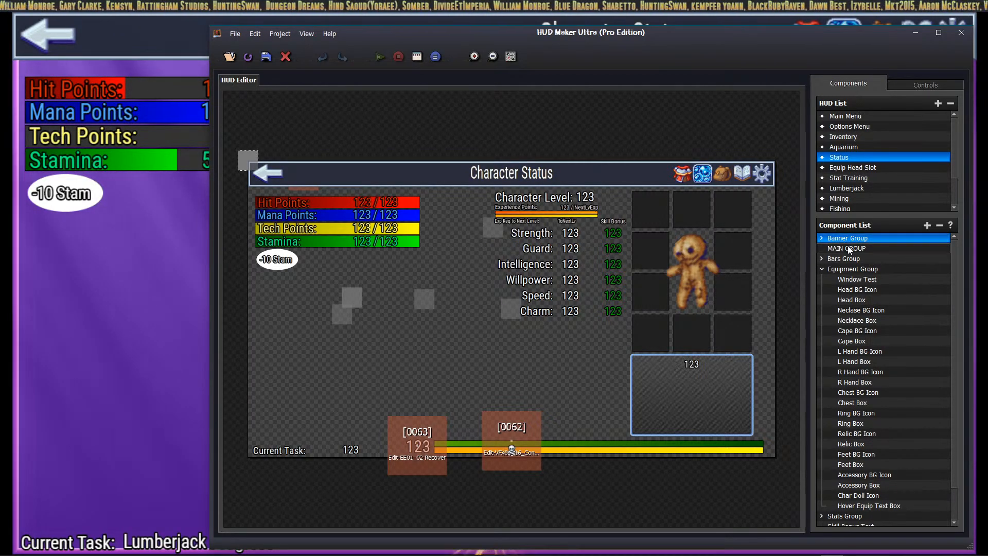
pyautogui.click(822, 238)
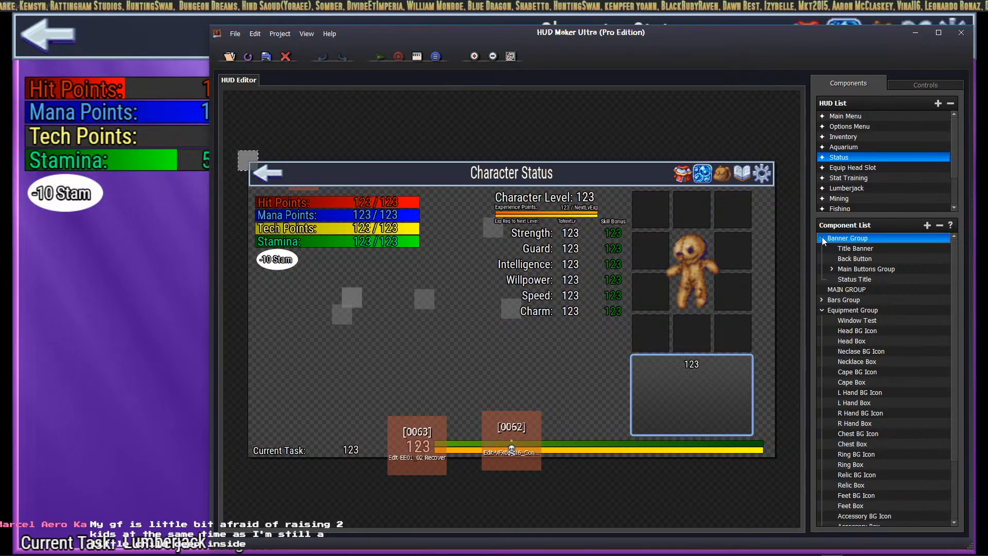
pyautogui.click(834, 269)
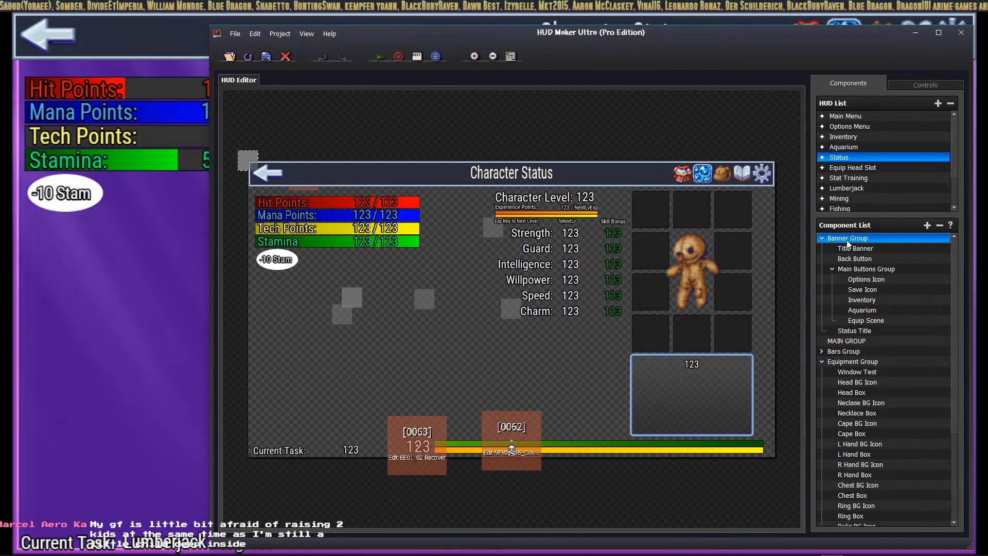
pyautogui.click(841, 351)
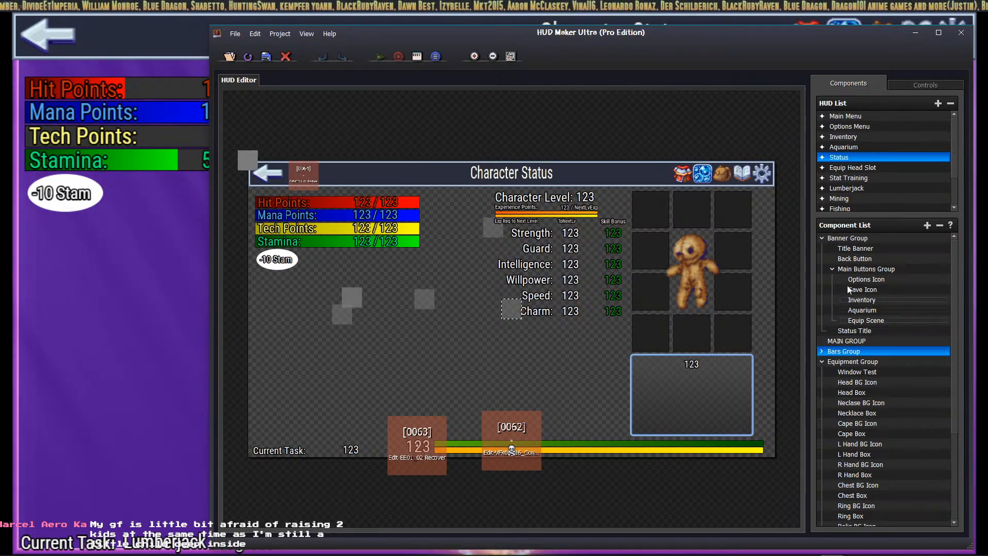
pyautogui.click(856, 238)
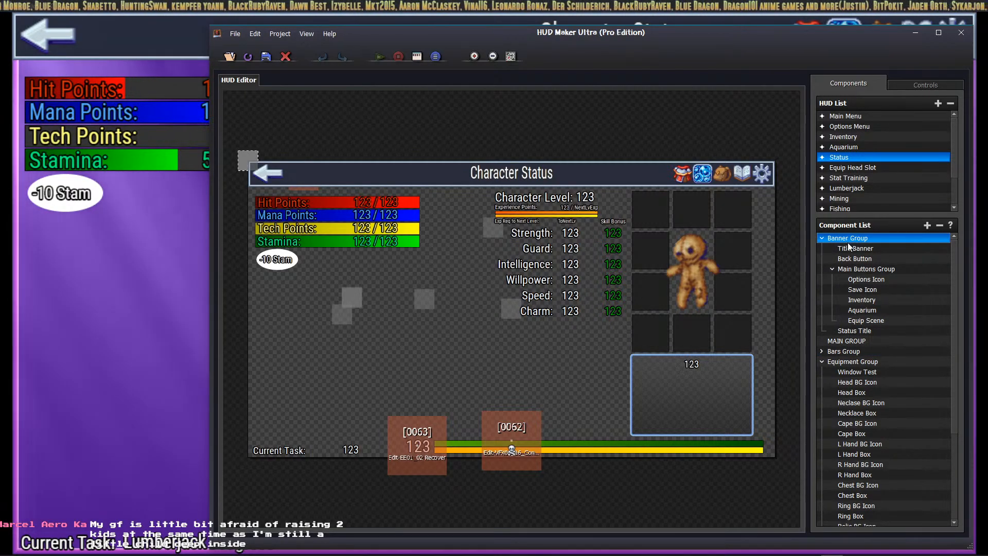
pyautogui.click(852, 167)
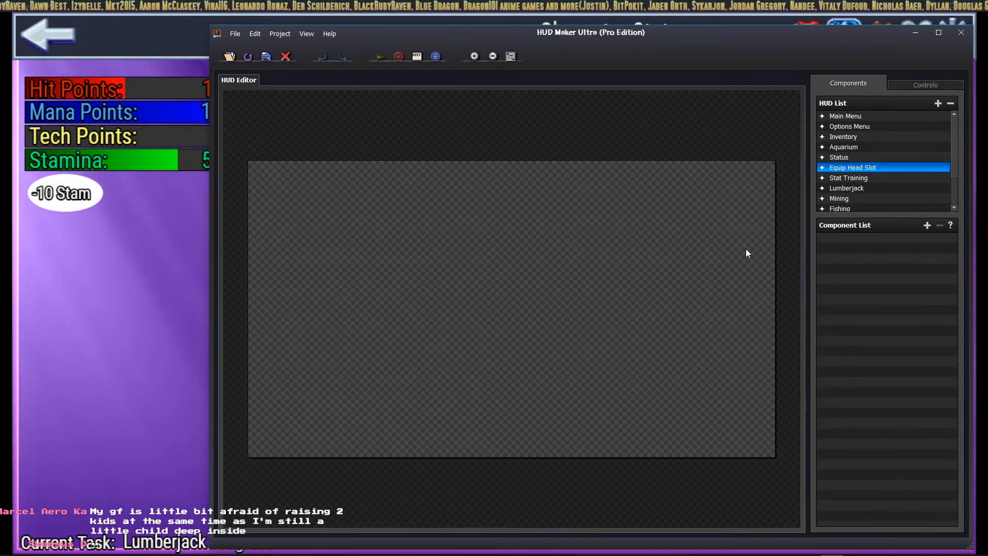
# Step: Paste the copied banner group into the HUD, trying and undoing a move of the Main Buttons Group
pyautogui.hotkey('ctrl', 'v')
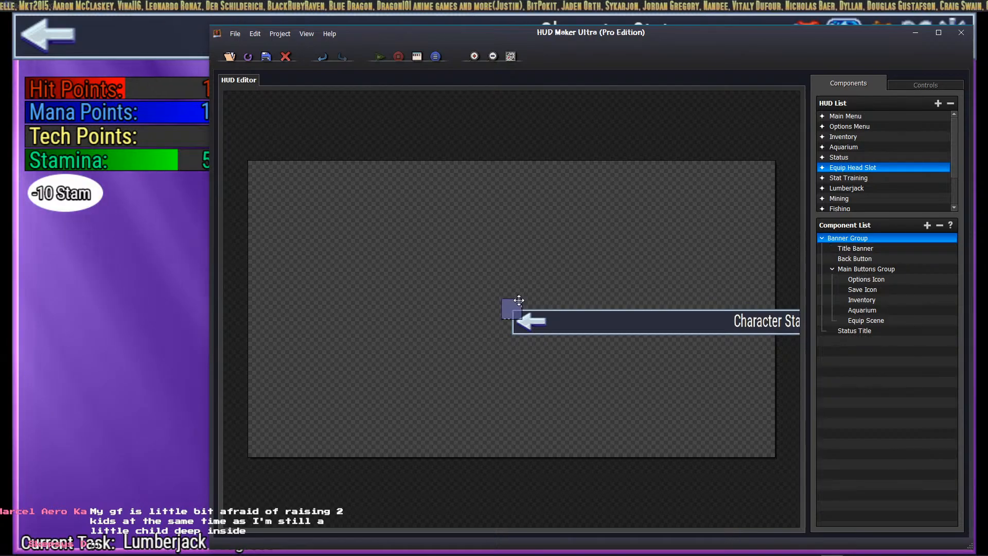
pyautogui.doubleClick(511, 301)
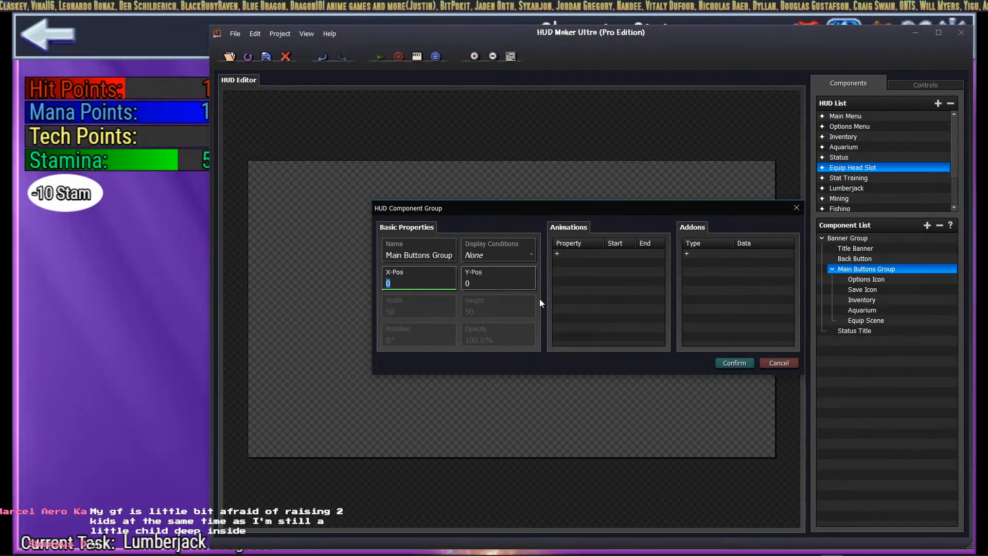
pyautogui.click(732, 364)
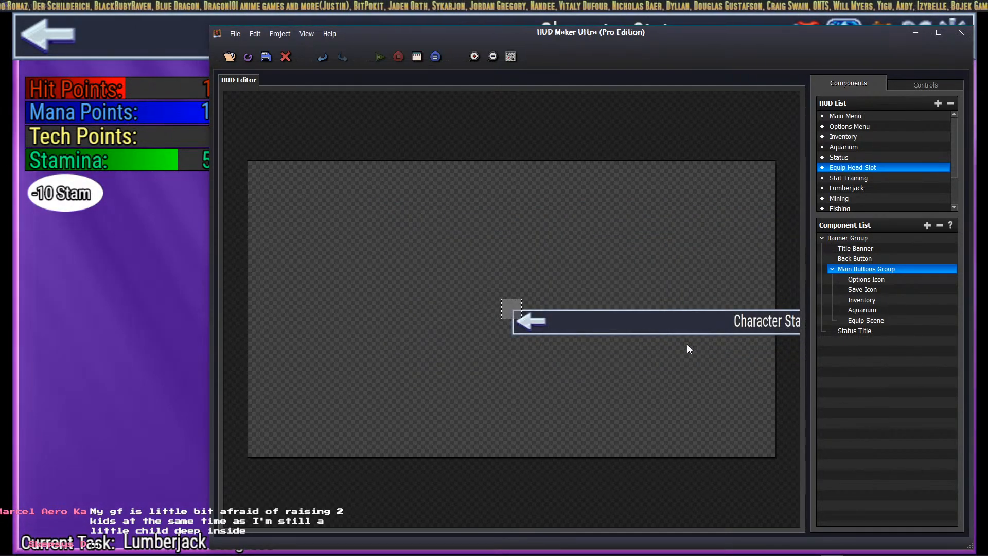
pyautogui.moveTo(512, 309); pyautogui.dragTo(250, 163)
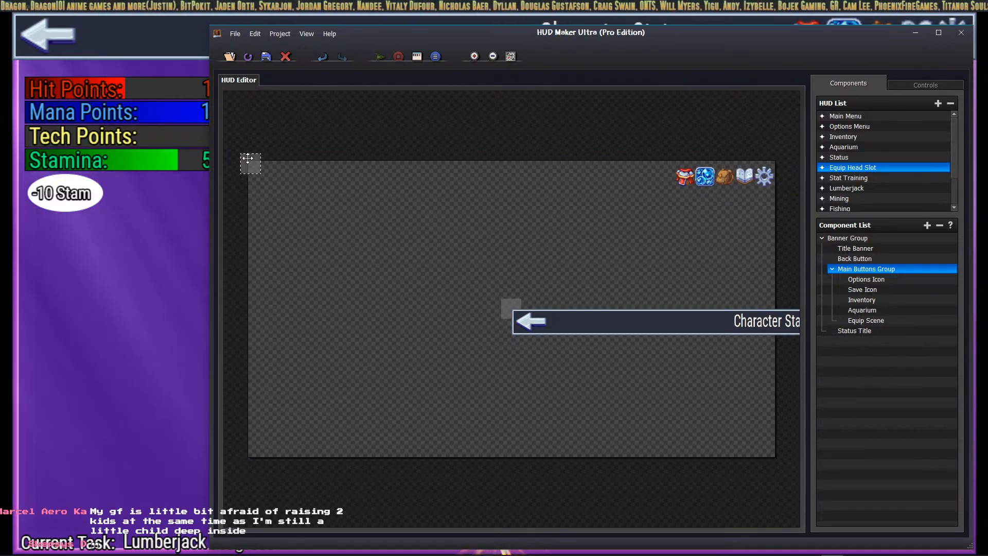
pyautogui.hotkey('ctrl', 'z')
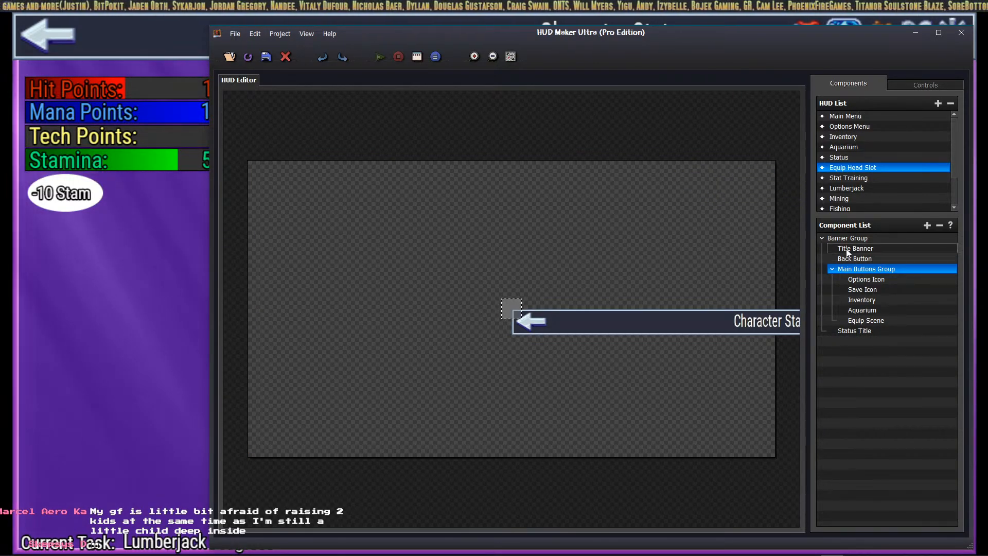
pyautogui.moveTo(512, 308)
pyautogui.mouseDown()
pyautogui.moveTo(474, 288)
pyautogui.moveTo(497, 300)
pyautogui.mouseUp()
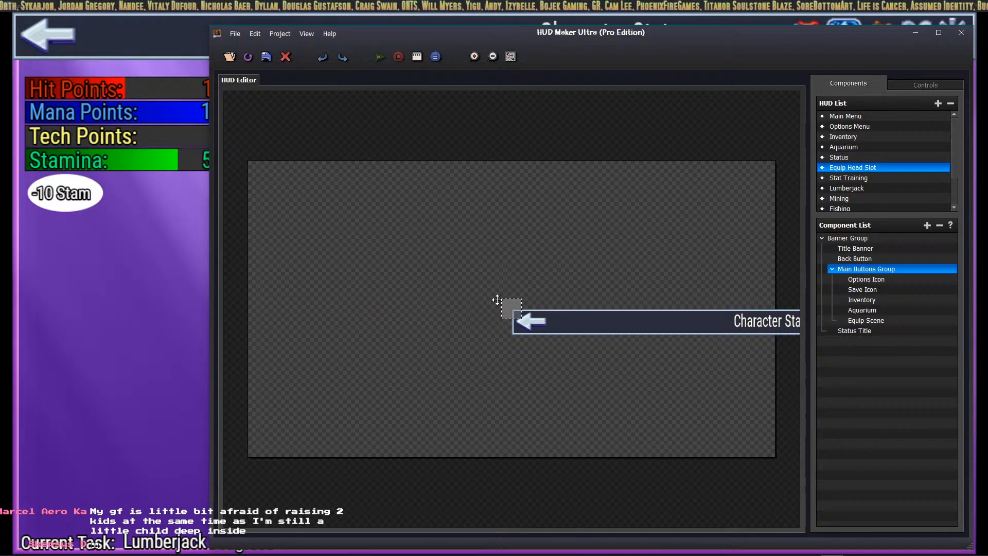
# Step: Set the Banner Group's X and Y position to 0, 0
pyautogui.click(833, 269)
pyautogui.rightClick(850, 235)
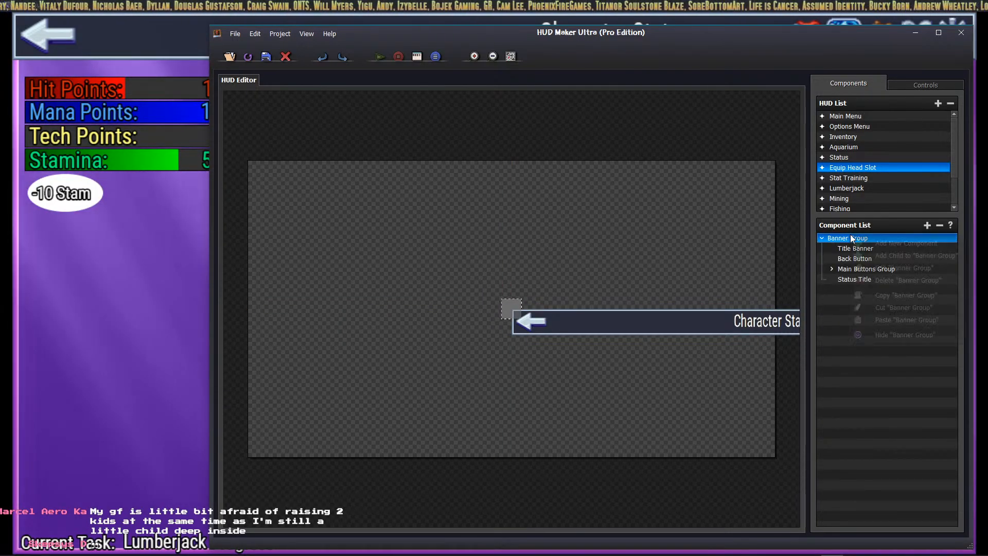
pyautogui.click(888, 268)
pyautogui.doubleClick(421, 280)
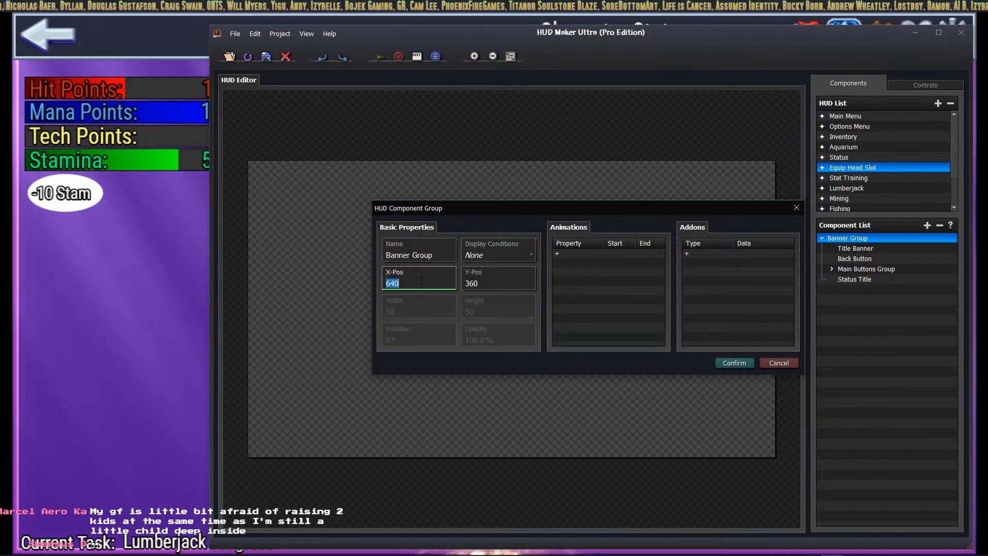
pyautogui.write('0')
pyautogui.press('Tab')
pyautogui.write('0')
pyautogui.press('Return')
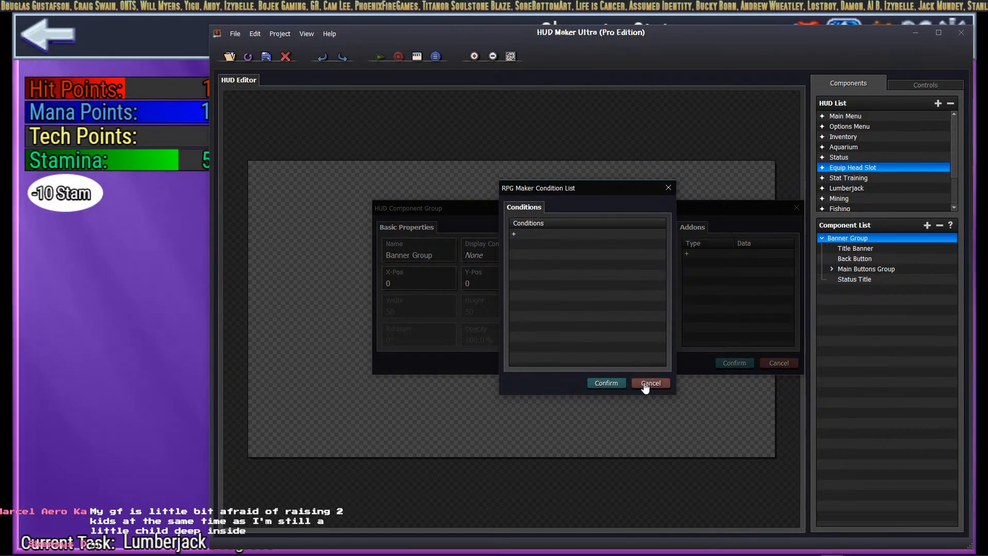
pyautogui.click(645, 384)
pyautogui.click(723, 363)
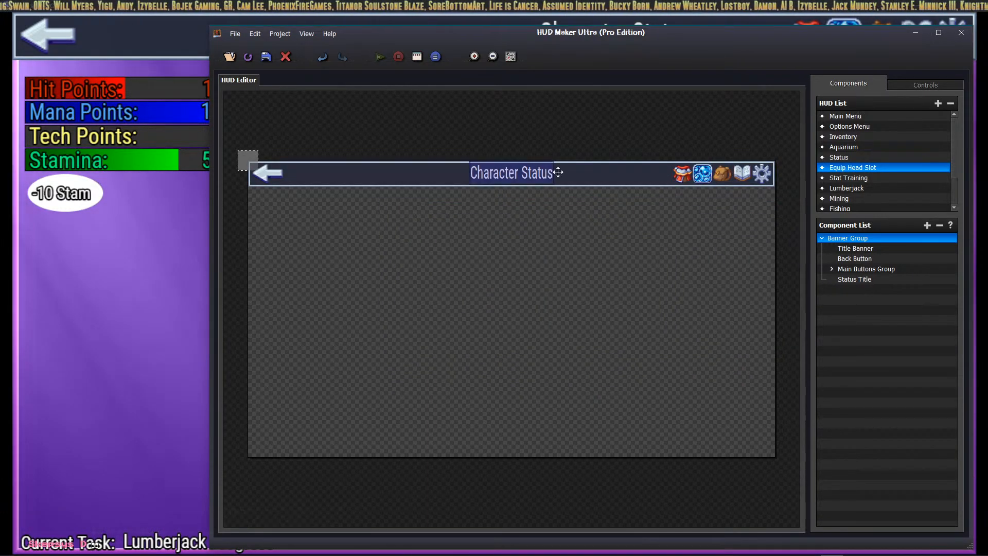
pyautogui.click(856, 280)
# Step: Rename the Status Title to Equip Helmet Title and make it read 'Equip> Head Slot'
pyautogui.rightClick(852, 278)
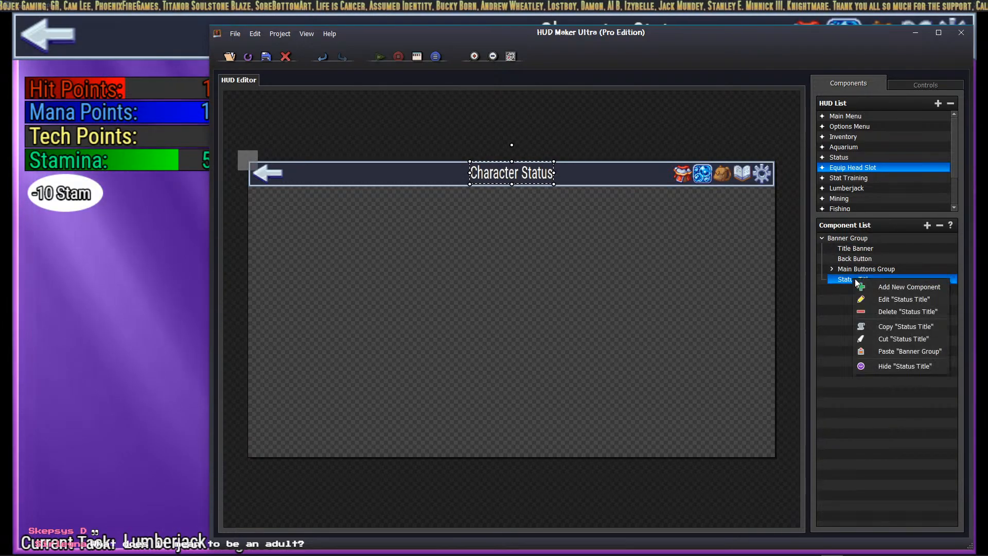
pyautogui.click(875, 299)
pyautogui.doubleClick(467, 177)
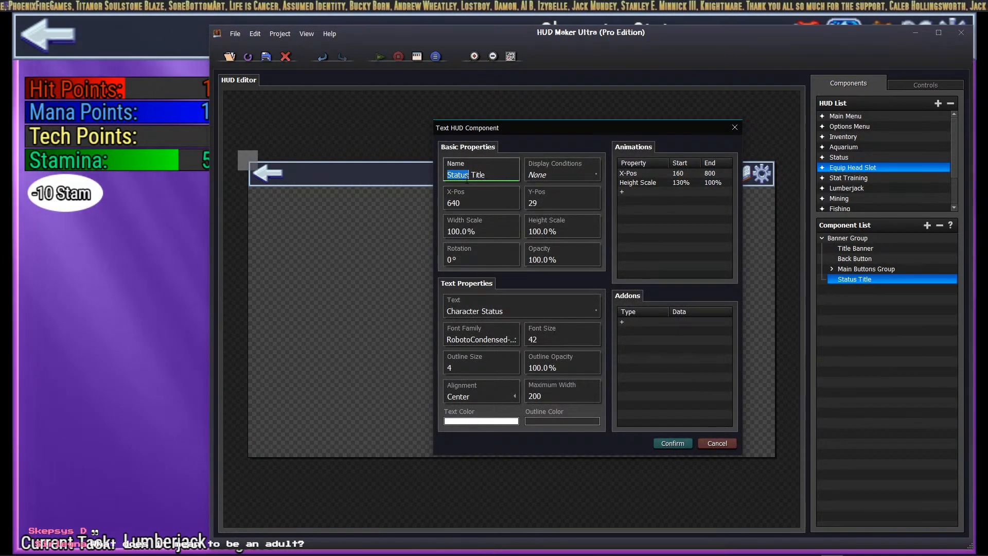
pyautogui.write('EquipHelme')
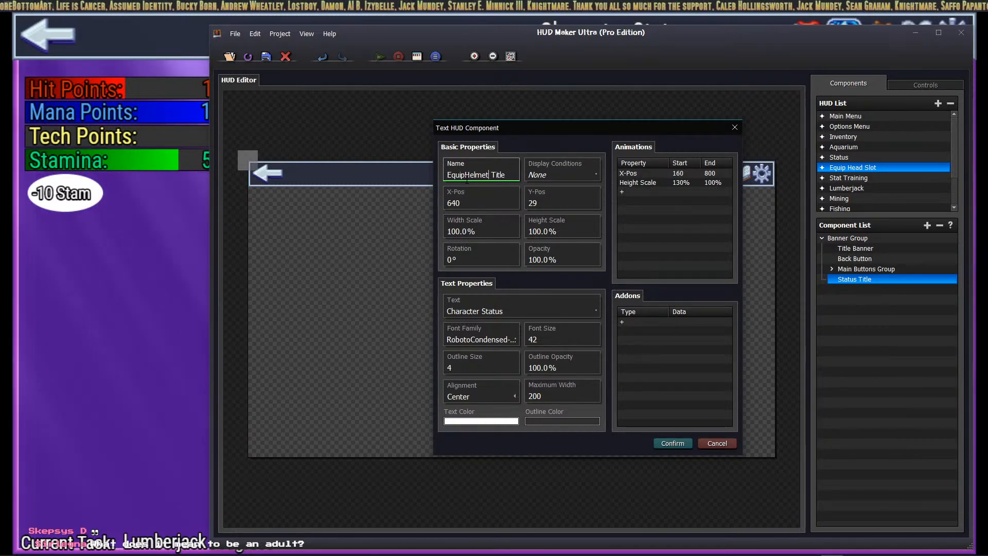
pyautogui.click(466, 176)
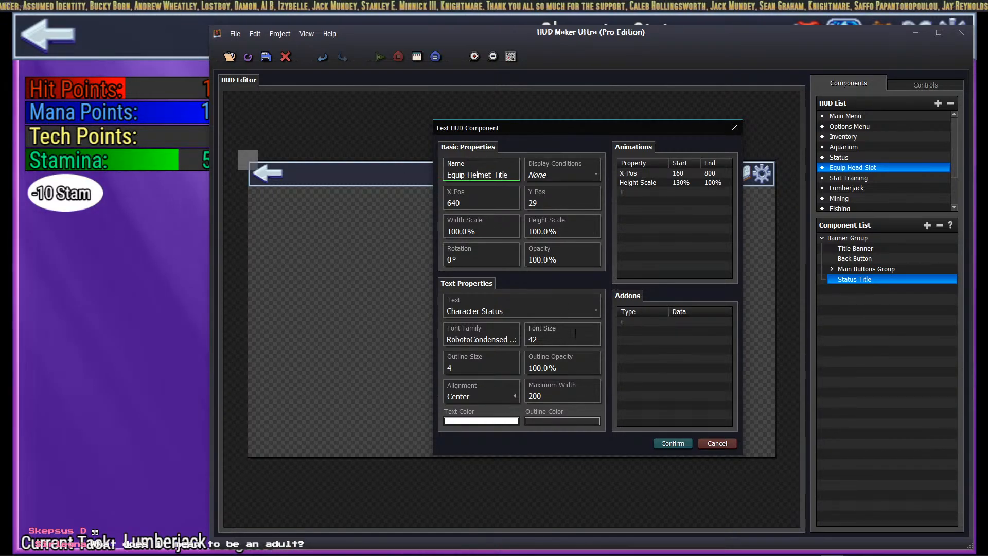
pyautogui.click(486, 314)
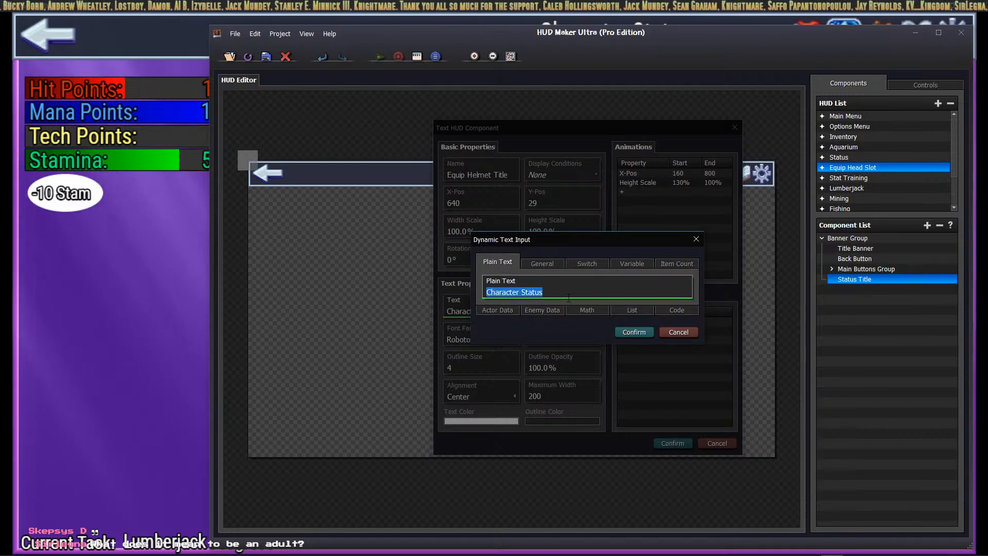
pyautogui.write('Hea')
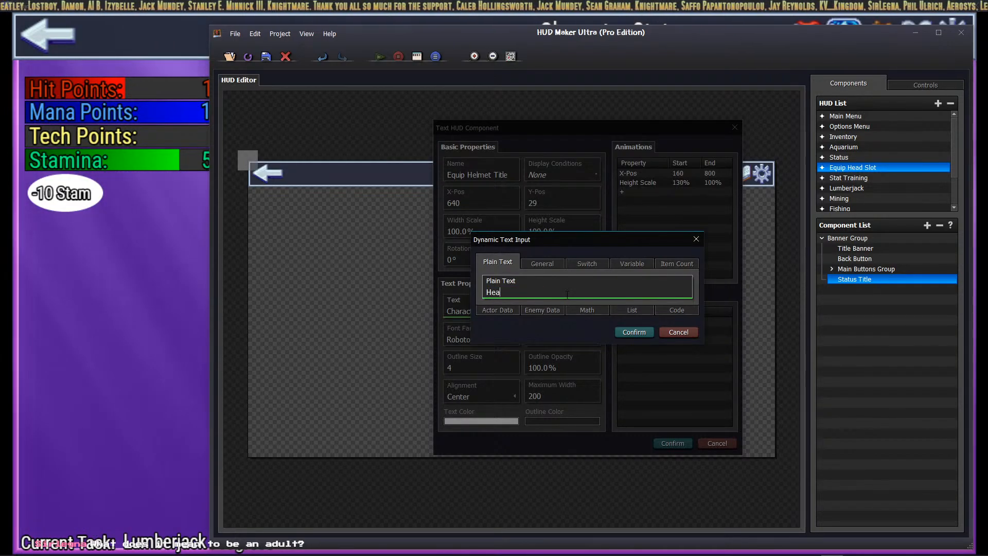
pyautogui.write('d Slot Eq')
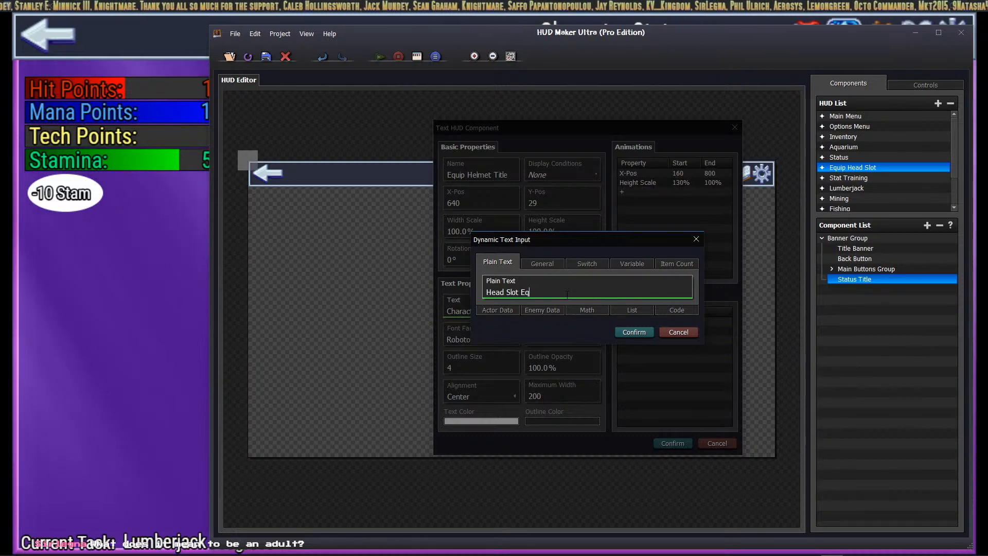
pyautogui.press('BackSpace')
pyautogui.press('BackSpace')
pyautogui.press('BackSpace')
pyautogui.press('BackSpace')
pyautogui.press('BackSpace')
pyautogui.press('BackSpace')
pyautogui.press('BackSpace')
pyautogui.write('Equip H')
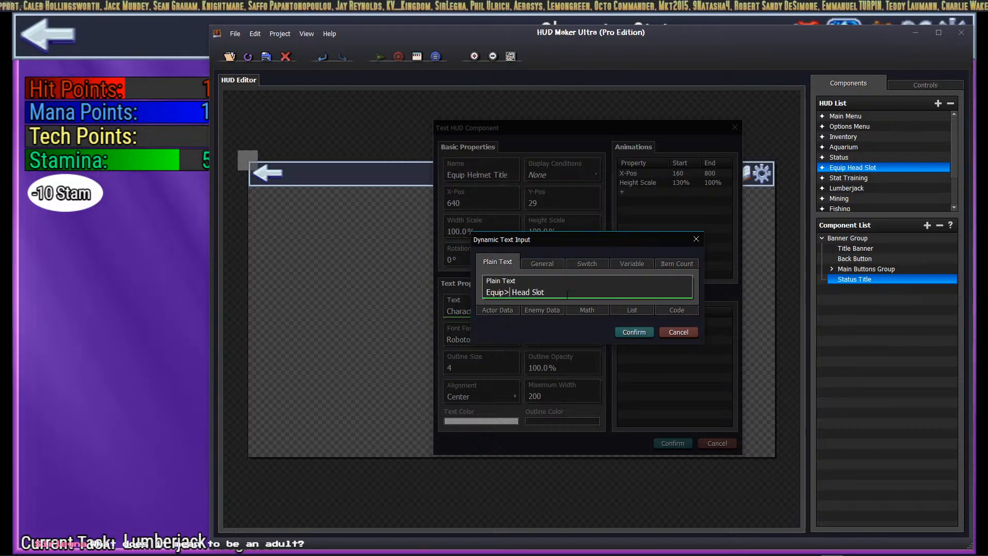
pyautogui.click(634, 332)
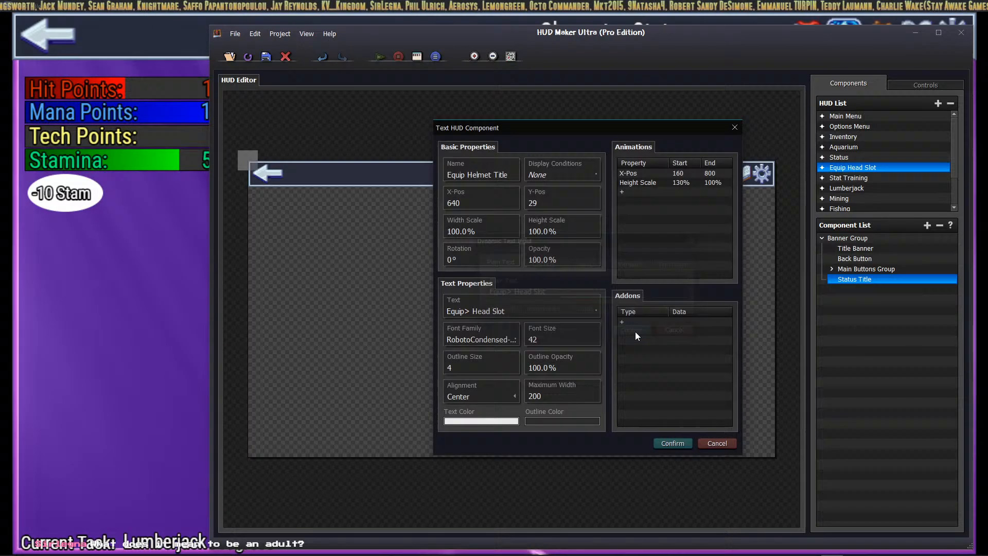
pyautogui.click(681, 447)
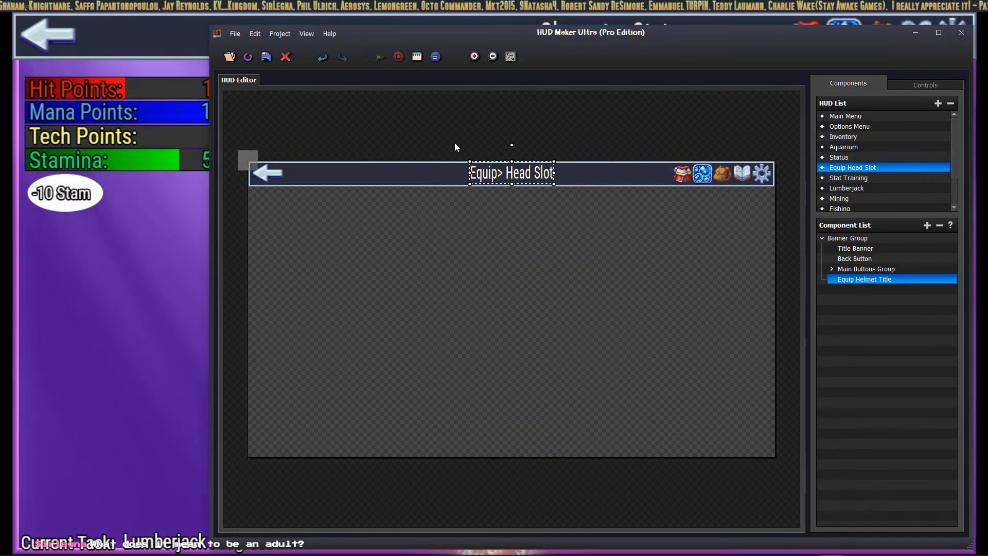
# Step: Set the title's maximum width to 300, after trying 350 and 250
pyautogui.doubleClick(535, 175)
pyautogui.doubleClick(549, 394)
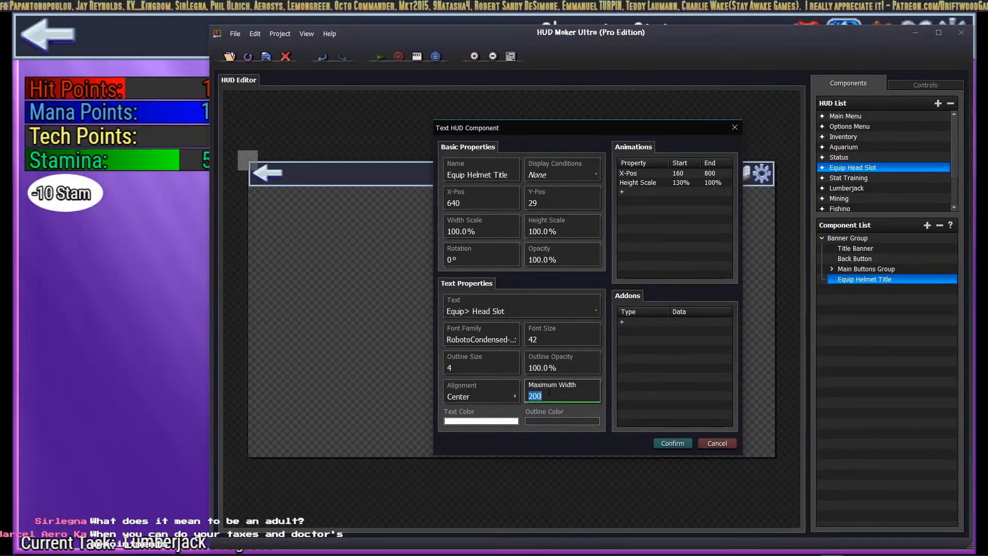
pyautogui.write('350')
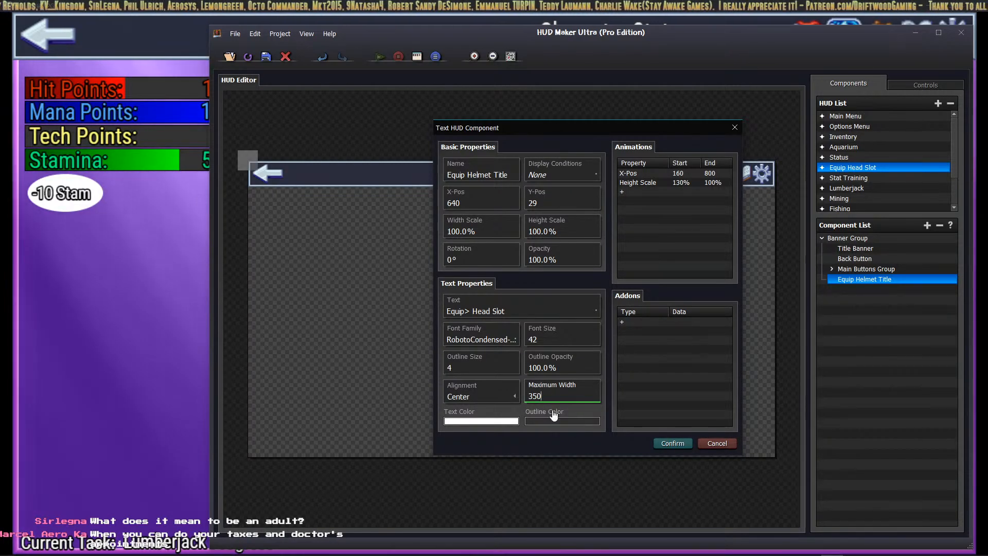
pyautogui.doubleClick(549, 396)
pyautogui.write('250')
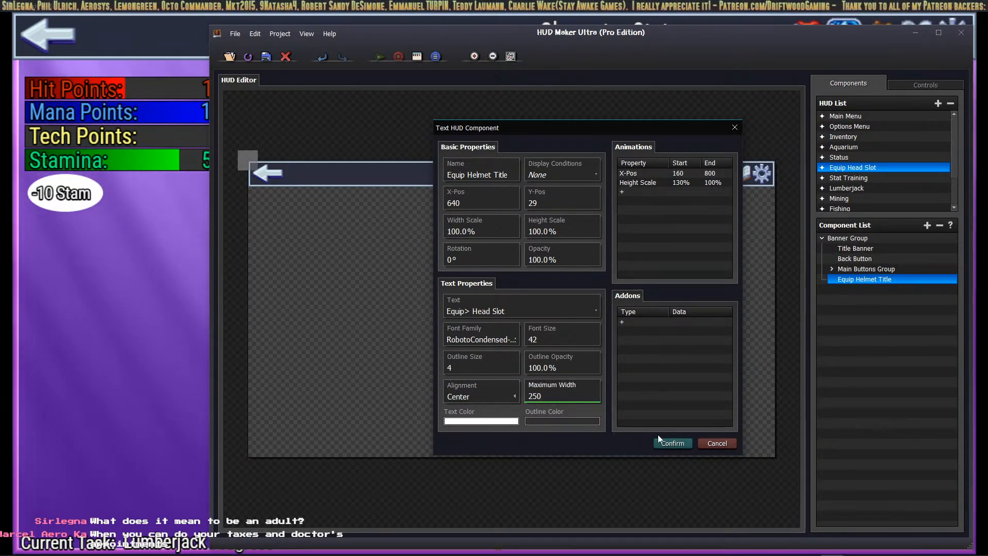
pyautogui.click(664, 442)
pyautogui.doubleClick(516, 173)
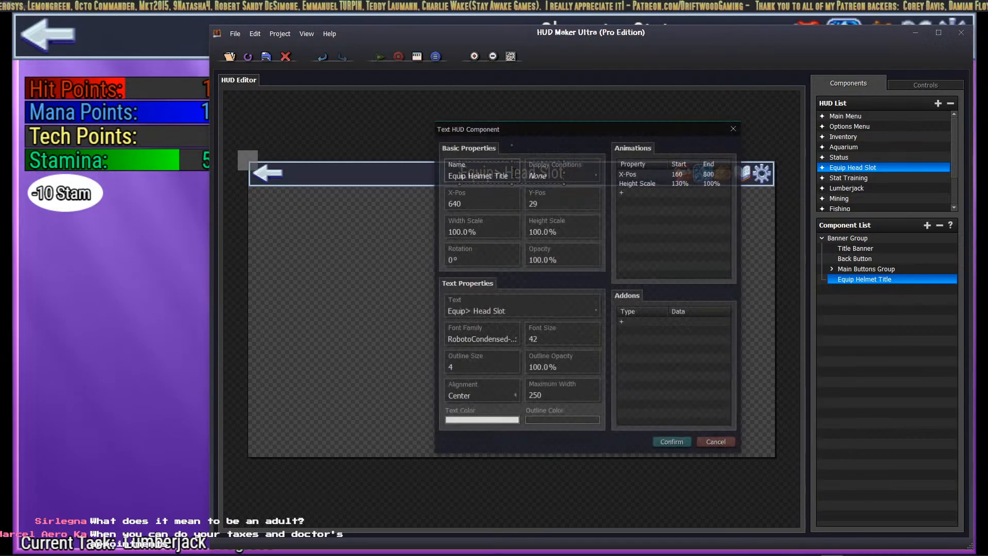
pyautogui.doubleClick(553, 394)
pyautogui.write('300')
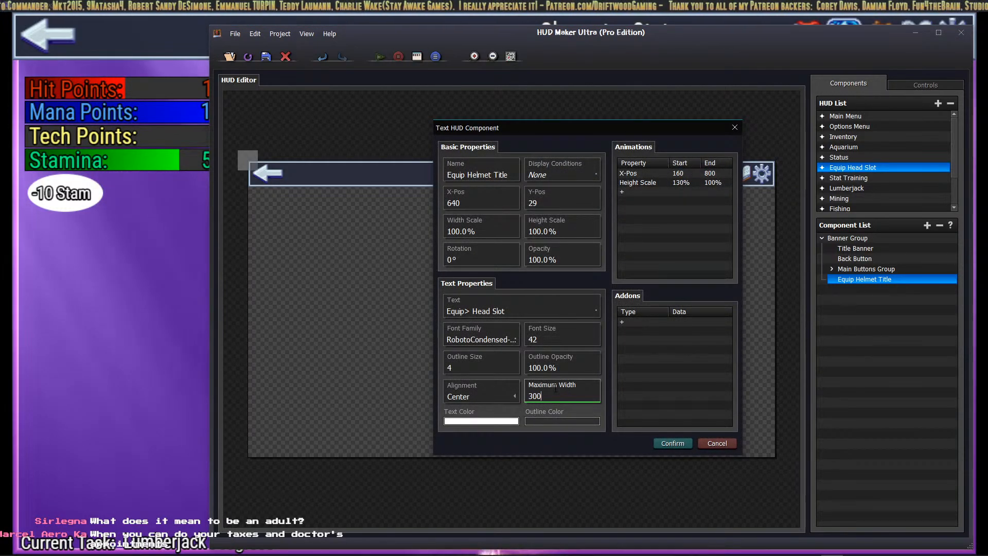
pyautogui.click(672, 443)
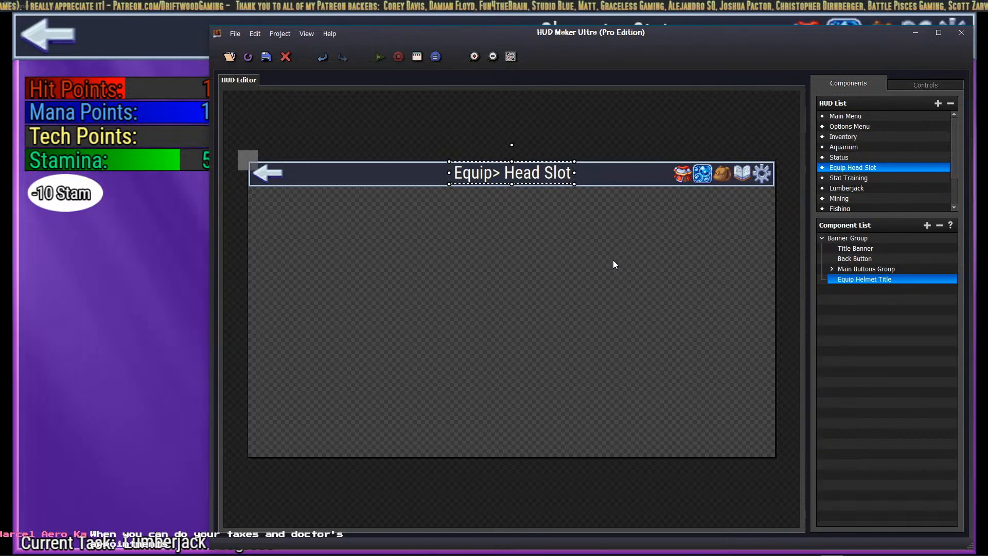
# Step: Expand the Main Buttons Group to reveal its Options, Save, Inventory, Aquarium and Equip Scene parts
pyautogui.click(832, 268)
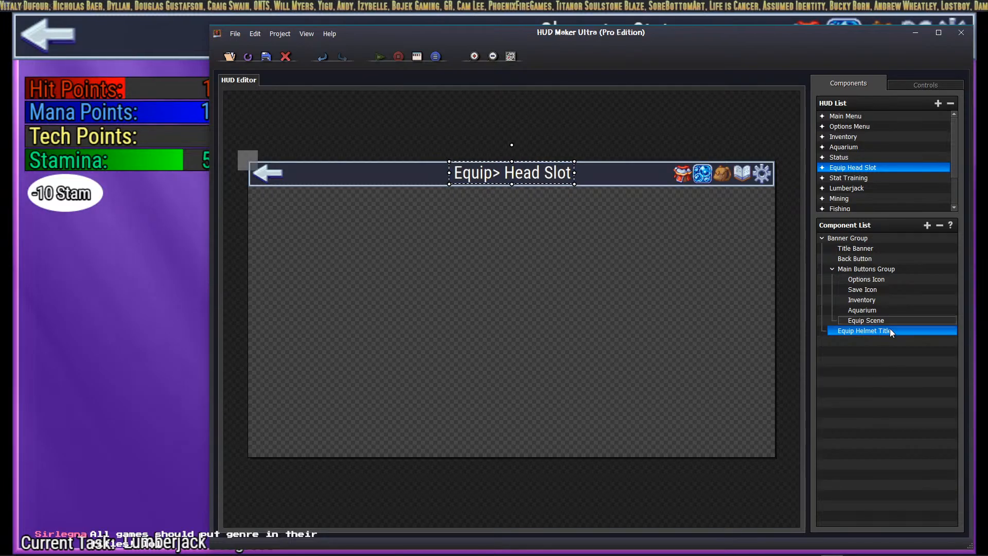
# Step: Compare (Default) with RobotoCondensed-Regular for the Equip Helmet Title, keeping RobotoCondensed-Regular
pyautogui.rightClick(870, 331)
pyautogui.click(910, 350)
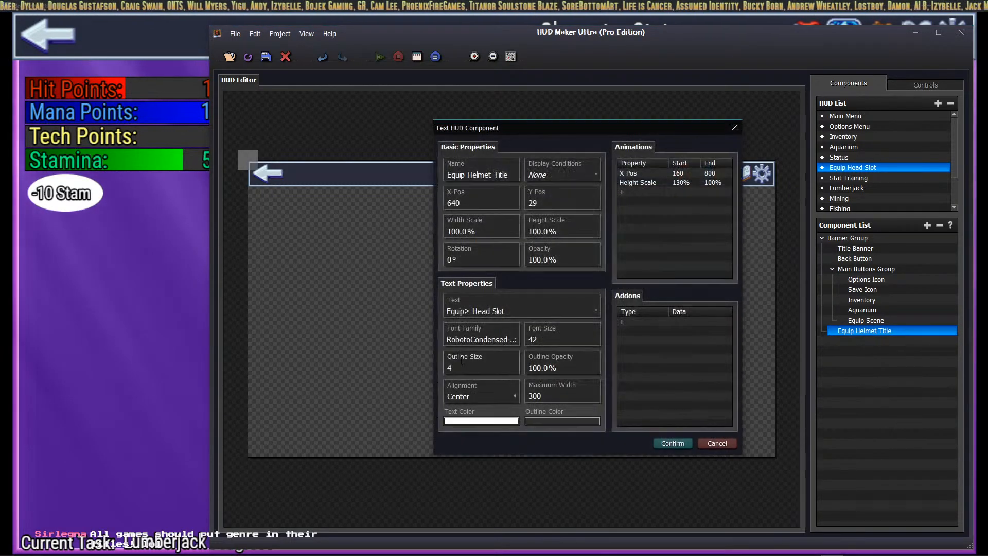
pyautogui.click(498, 338)
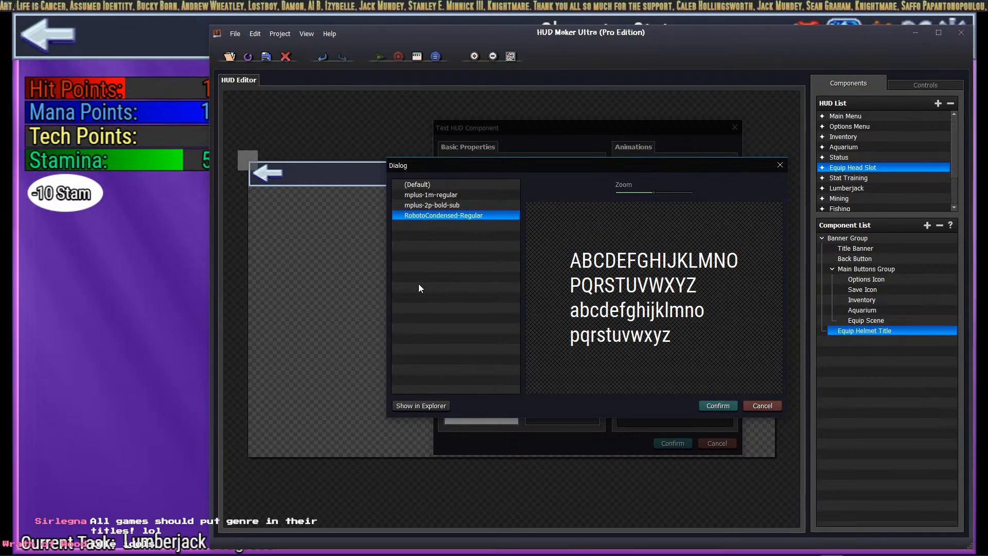
pyautogui.click(428, 184)
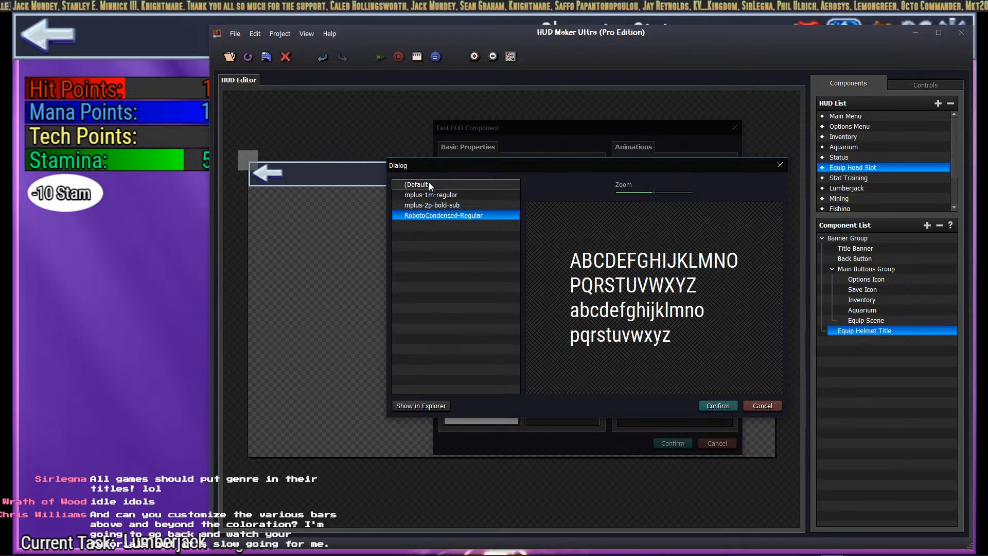
pyautogui.click(437, 217)
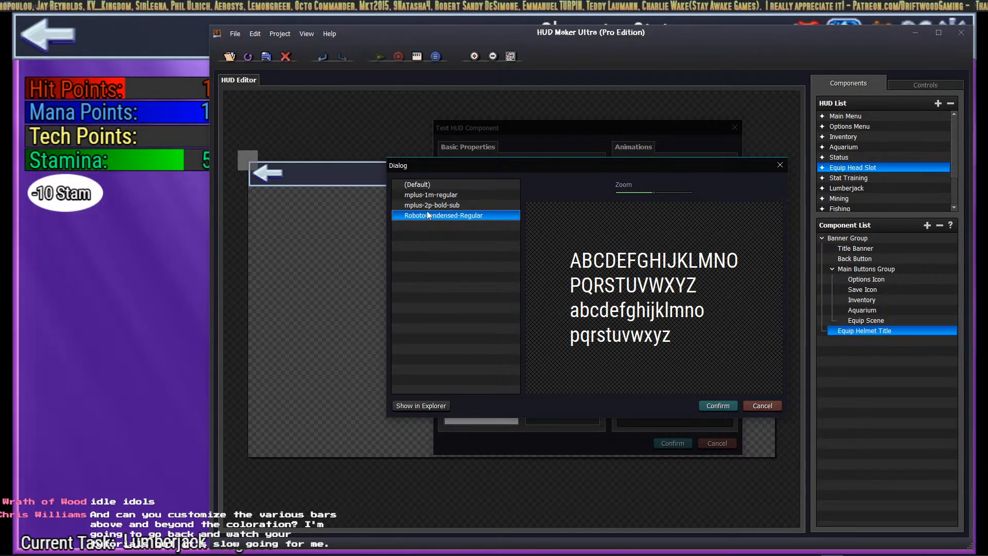
pyautogui.click(421, 188)
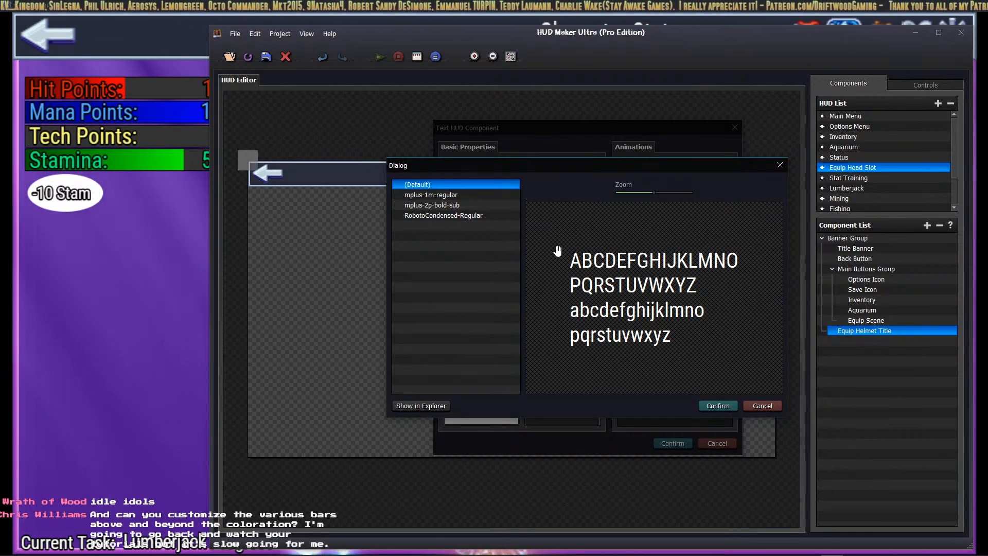
pyautogui.click(431, 215)
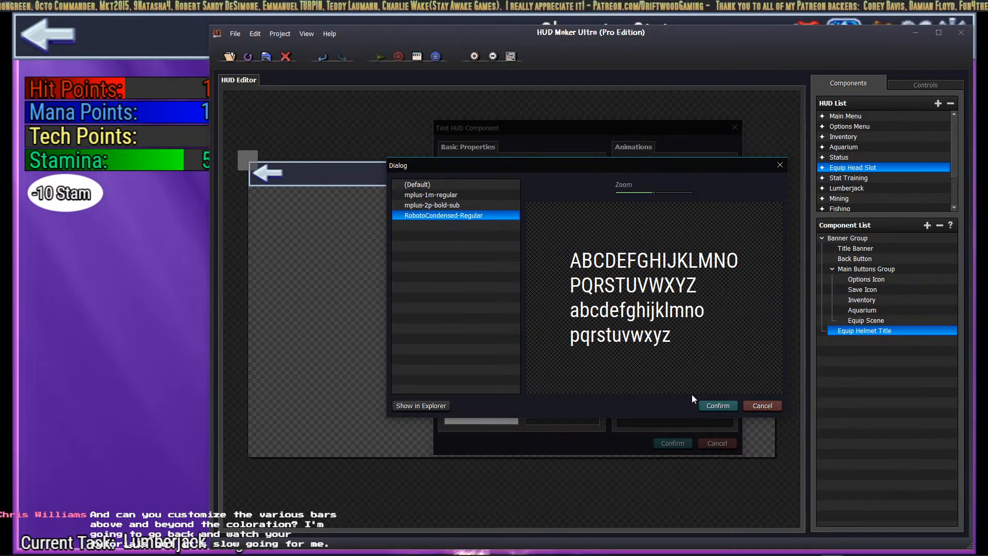
pyautogui.click(708, 409)
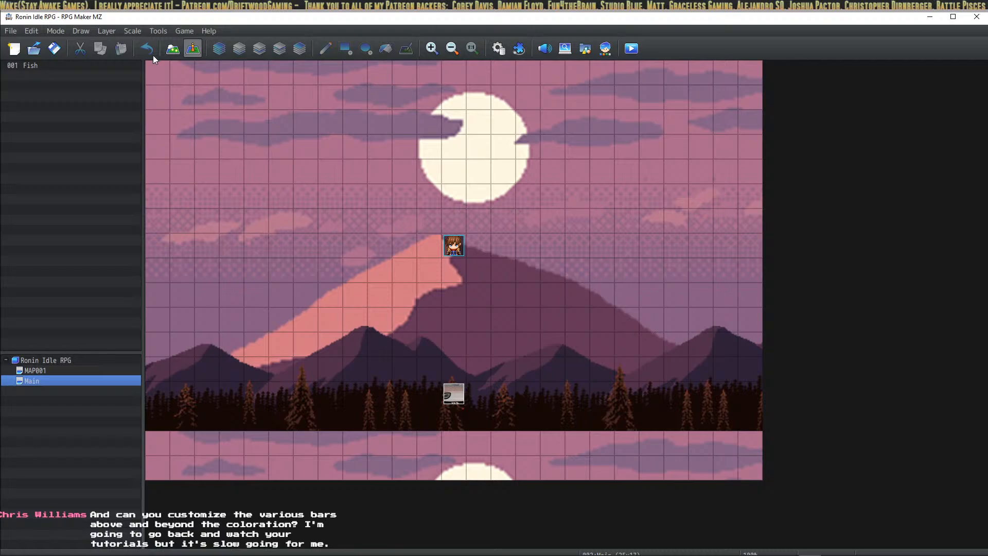
# Step: Open the project's fonts folder to view its three font files, then return to HUD Maker Ultra
pyautogui.click(178, 32)
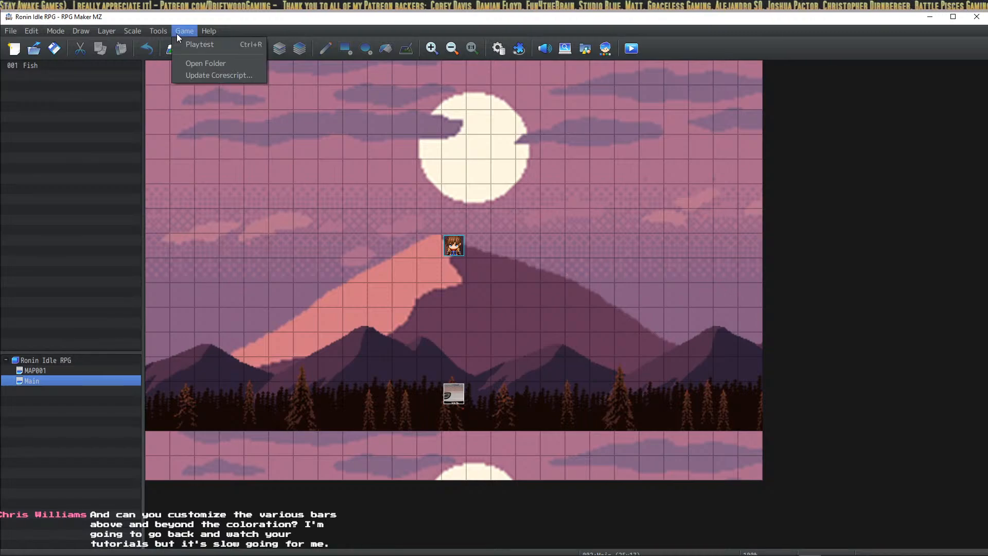
pyautogui.click(189, 64)
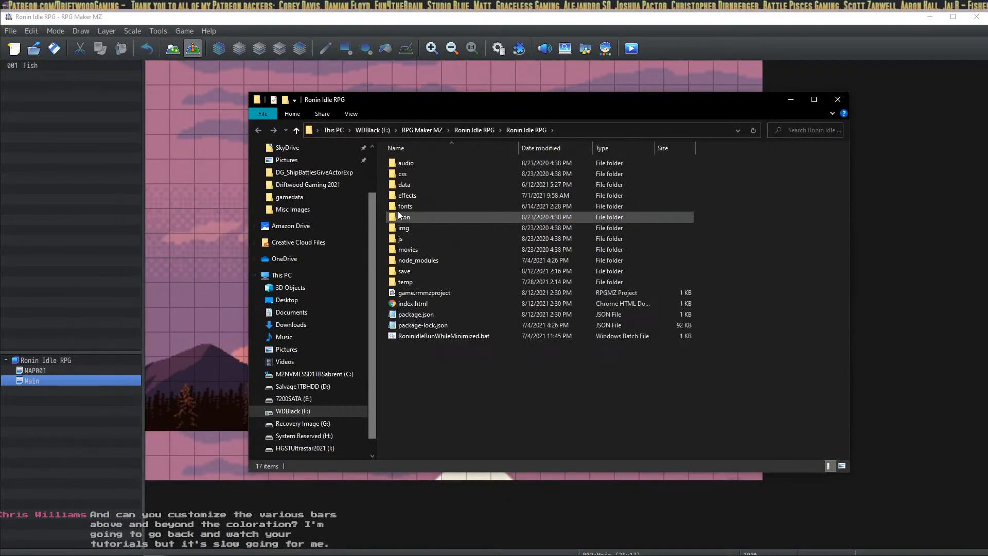
pyautogui.doubleClick(404, 211)
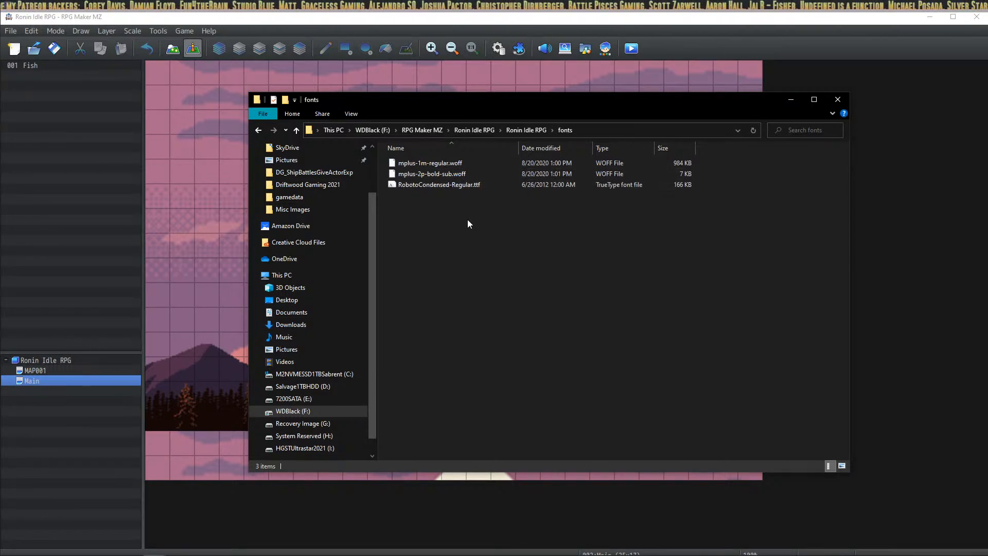
pyautogui.hotkey('alt', 'Tab')
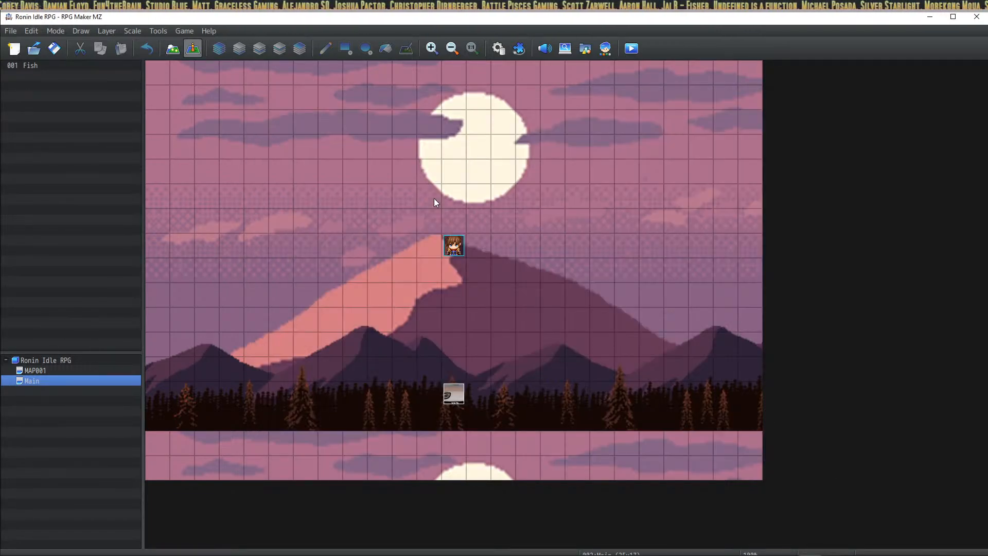
pyautogui.hotkey('alt', 'Tab')
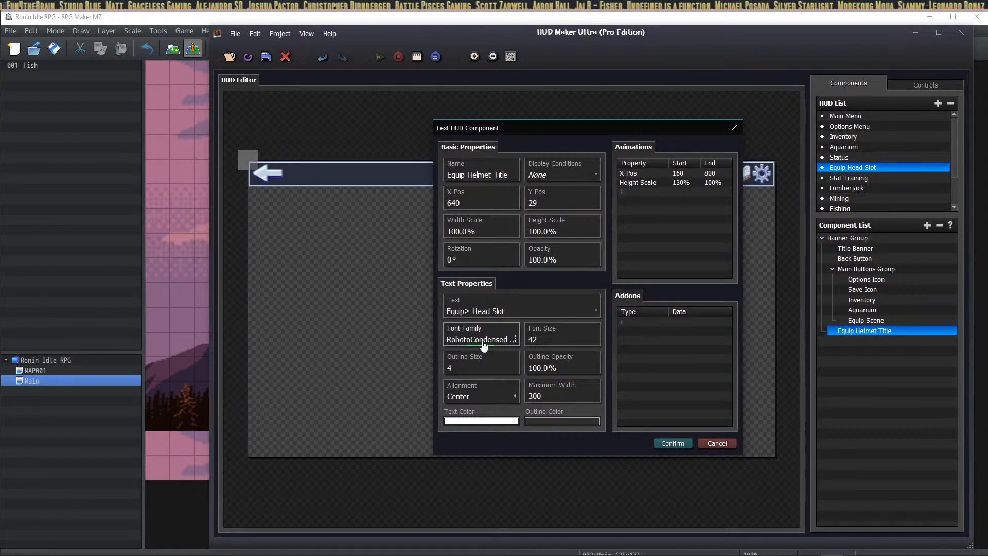
# Step: Compare the font list with the project's fonts folder, then return to the RPG Maker map editor
pyautogui.click(483, 342)
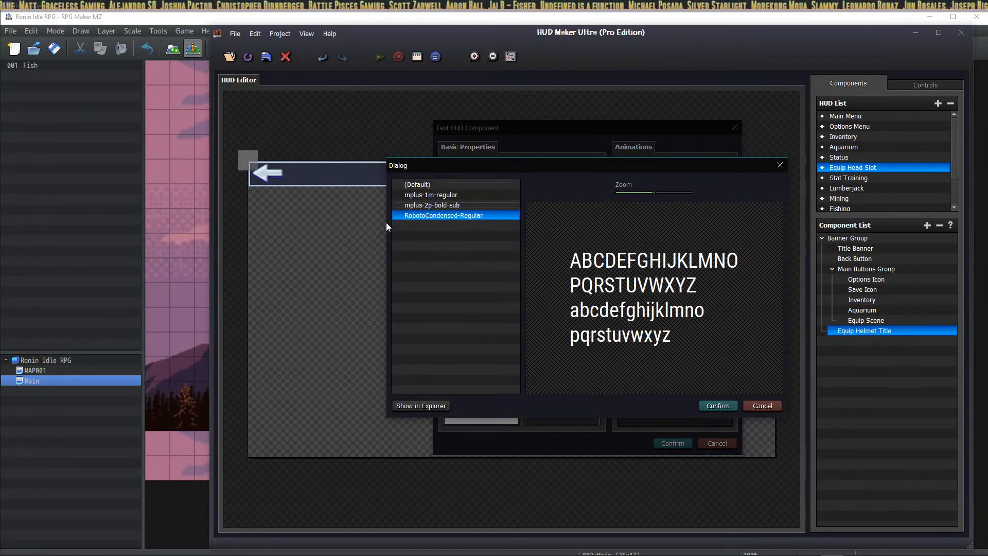
pyautogui.hotkey('alt', 'Tab')
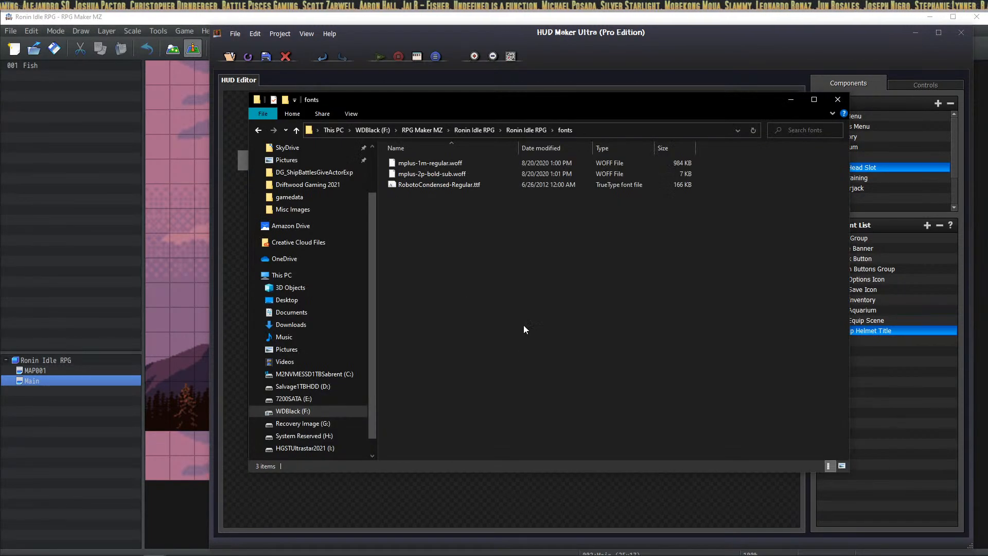
pyautogui.hotkey('alt', 'Tab')
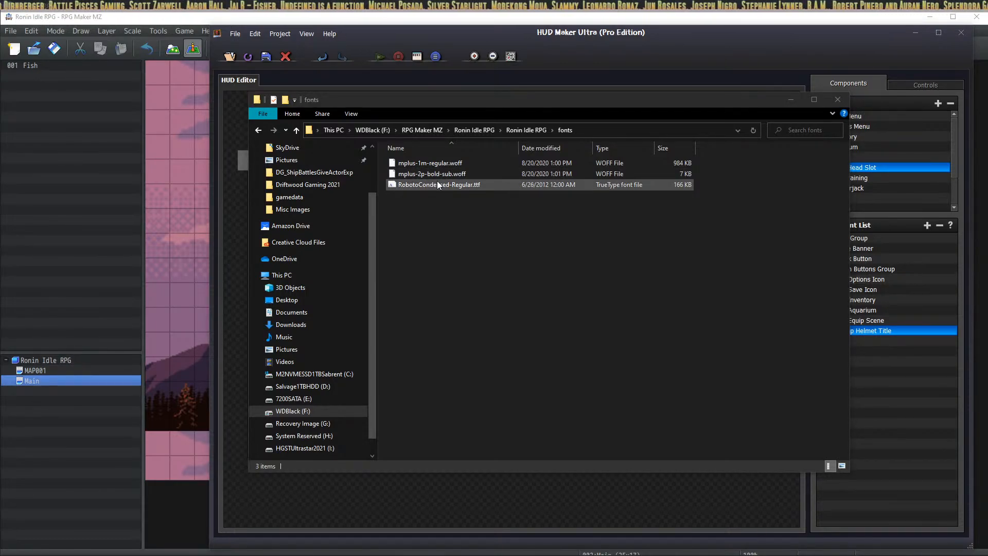
pyautogui.hotkey('alt', 'Tab')
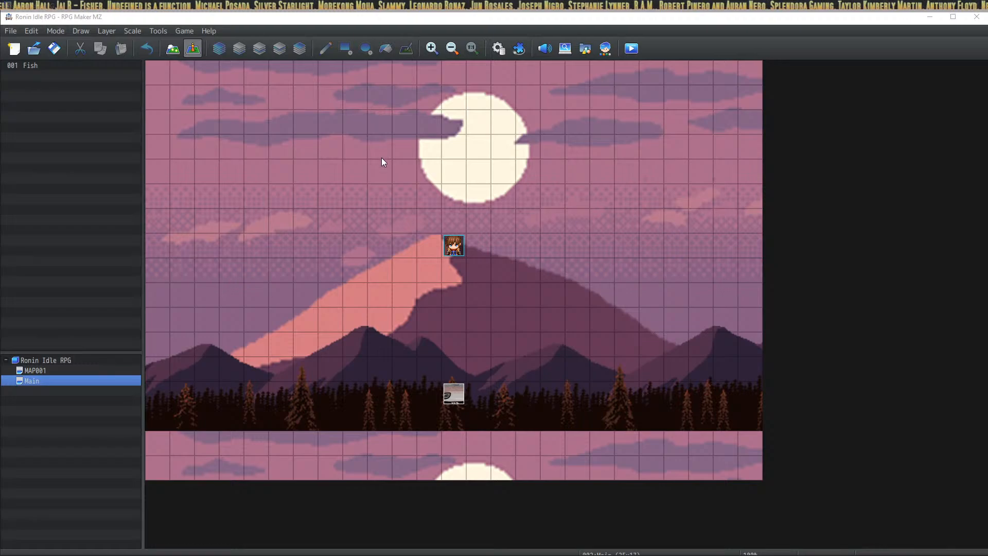
# Step: Confirm RobotoCondensed-Regular as the font and apply the 'Equip> Head Slot' title text settings
pyautogui.hotkey('alt', 'Tab')
pyautogui.click(717, 404)
pyautogui.click(672, 441)
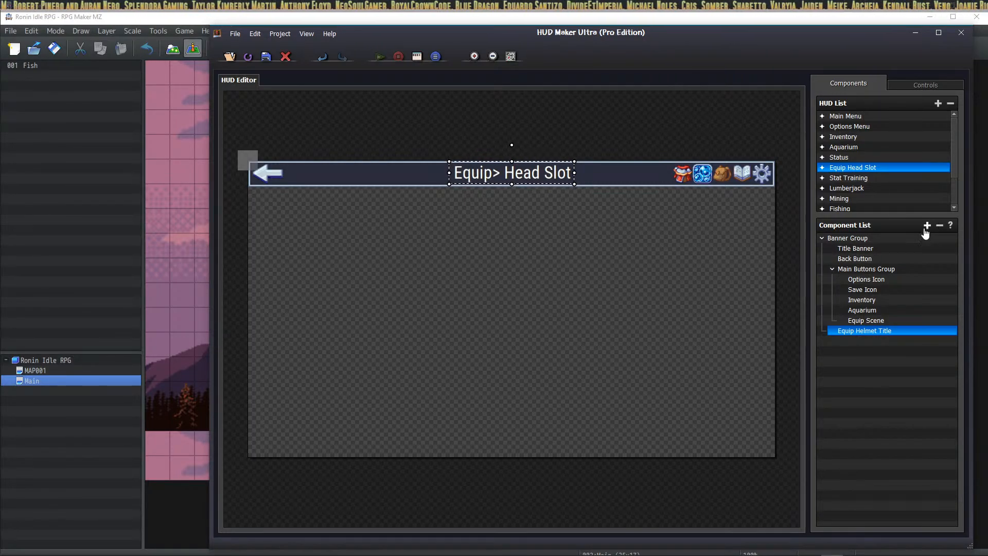
# Step: Collapse the Banner Group and add a new group component named Helmets
pyautogui.click(822, 238)
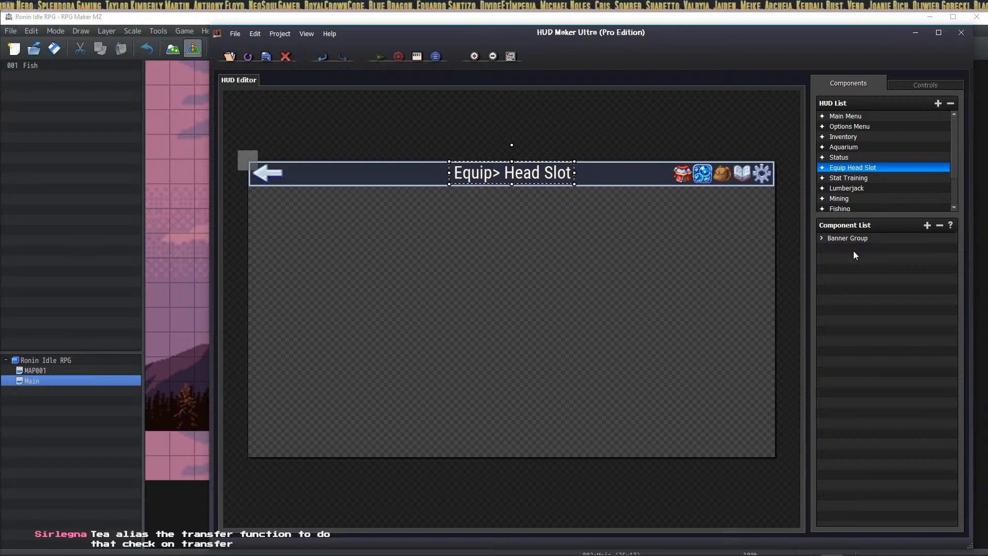
pyautogui.click(926, 226)
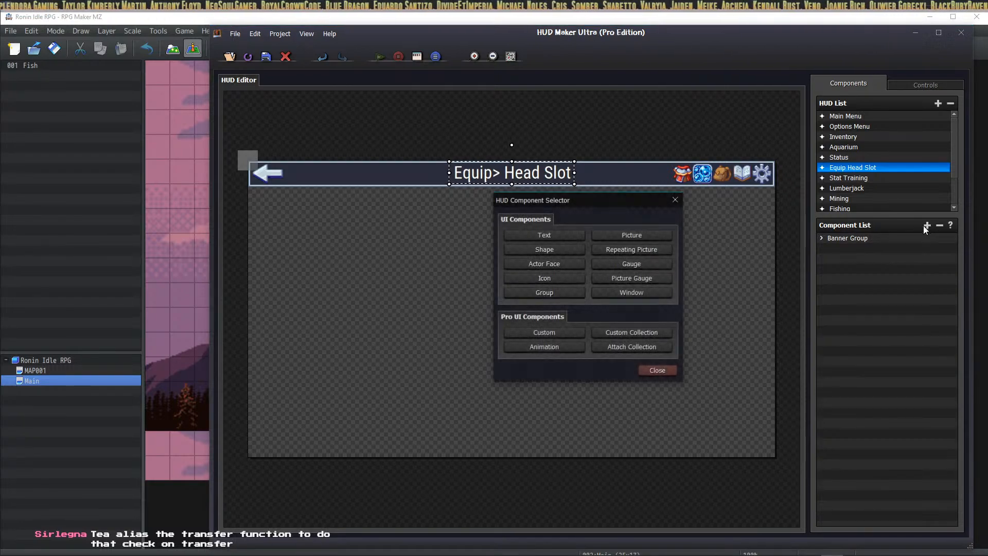
pyautogui.click(555, 292)
pyautogui.moveTo(386, 255); pyautogui.dragTo(447, 253)
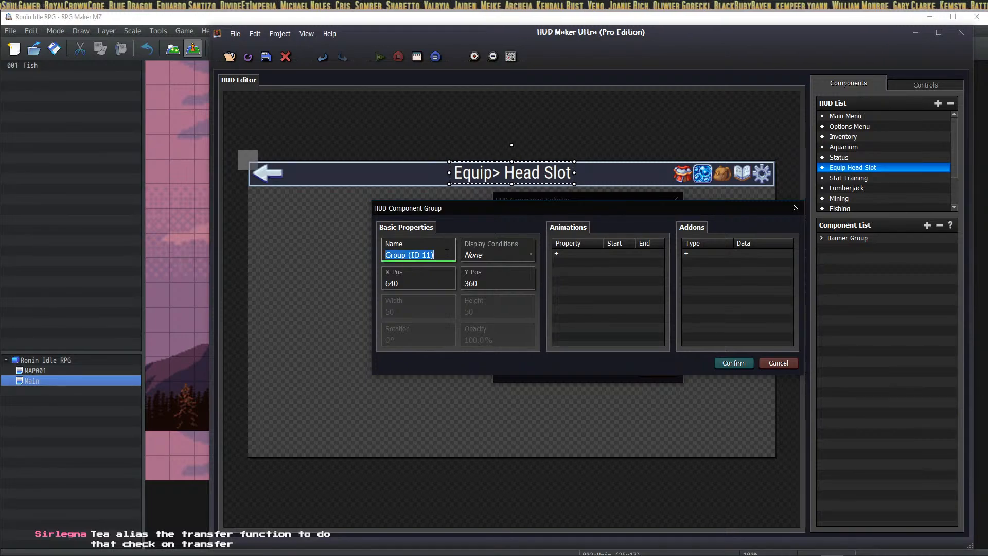
pyautogui.write('Helmets')
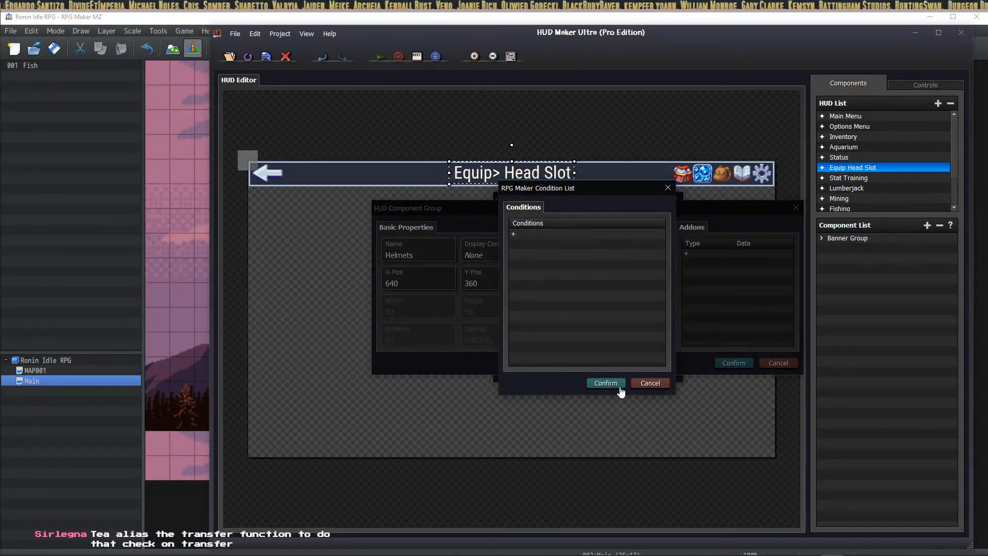
pyautogui.click(601, 381)
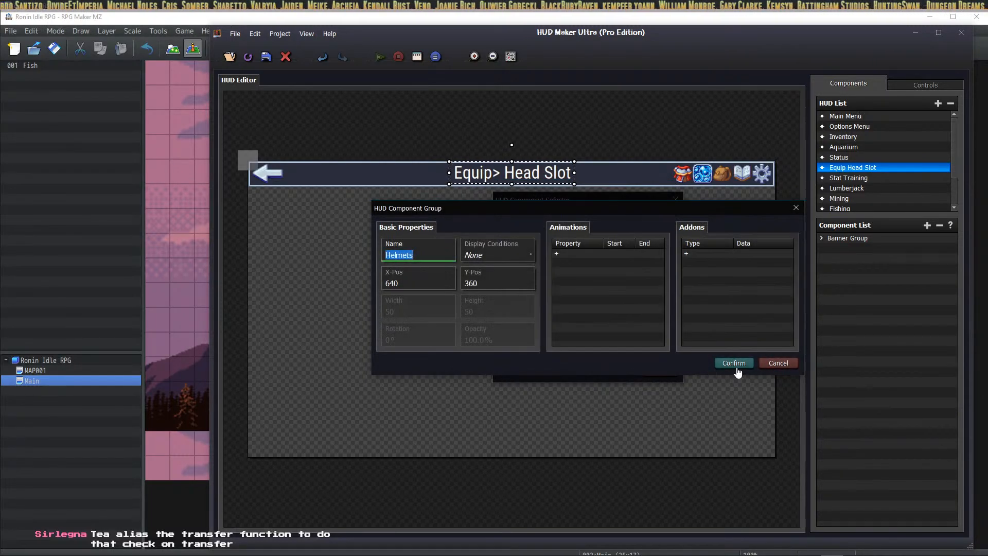
pyautogui.click(733, 363)
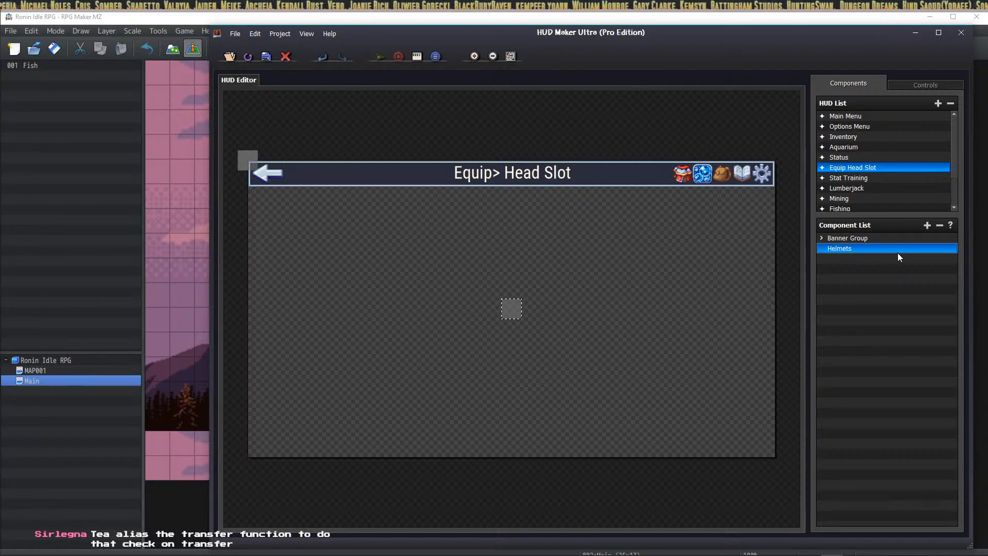
# Step: Add an icon component and look up the Iron Helmet in the game's armor database
pyautogui.click(926, 225)
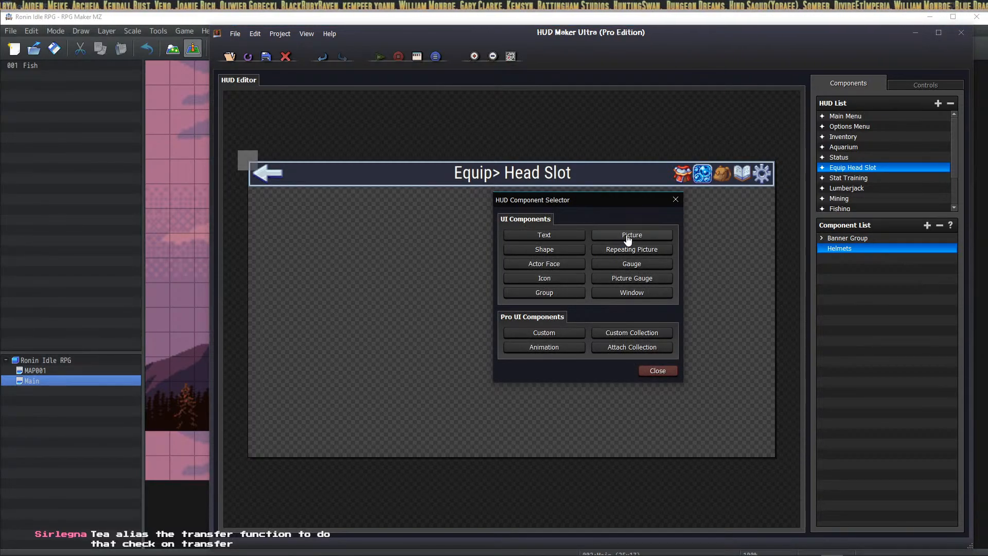
pyautogui.click(537, 277)
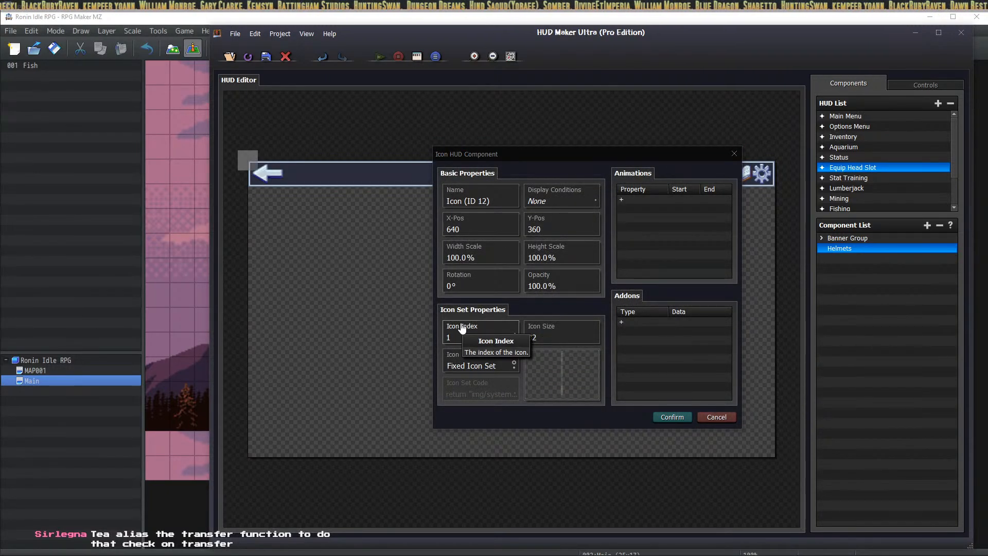
pyautogui.hotkey('alt', 'Tab')
pyautogui.click(498, 48)
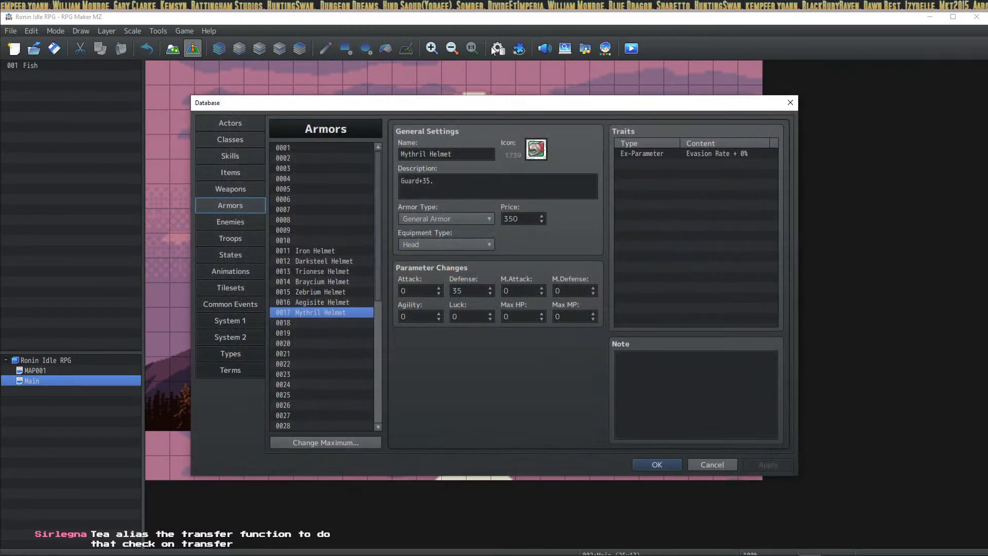
pyautogui.click(338, 250)
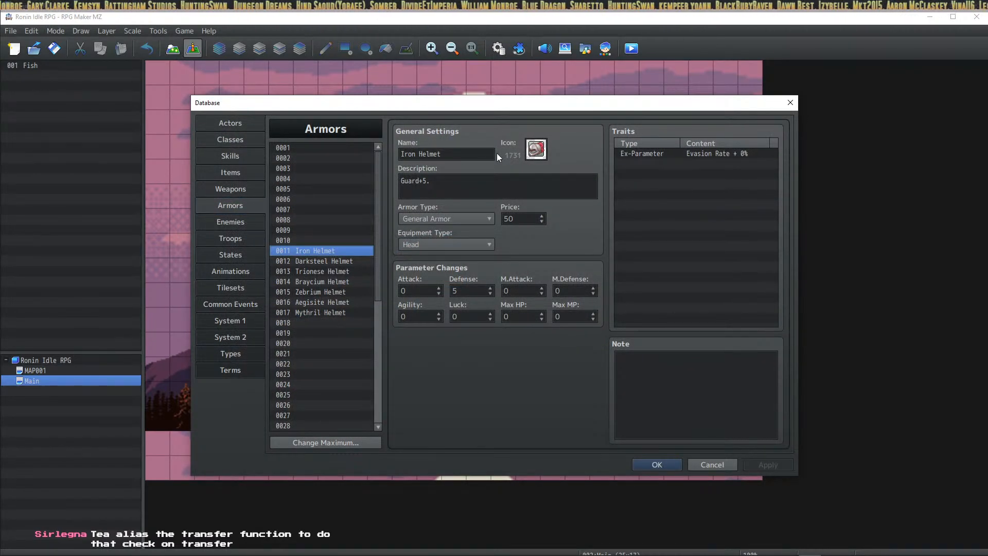
pyautogui.hotkey('alt', 'Tab')
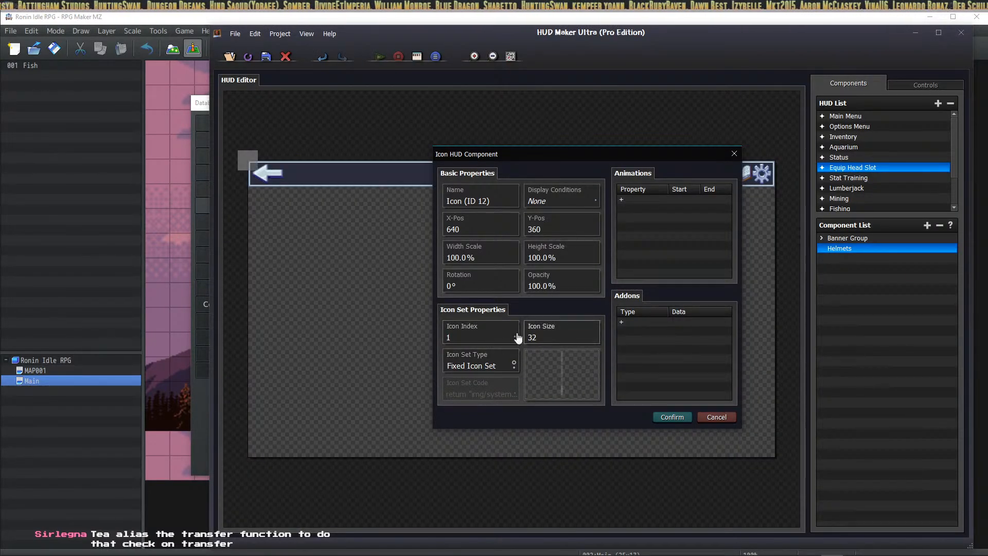
# Step: Set icon index 1731, width and height scale 300, and name the component Iron Helmet
pyautogui.click(481, 333)
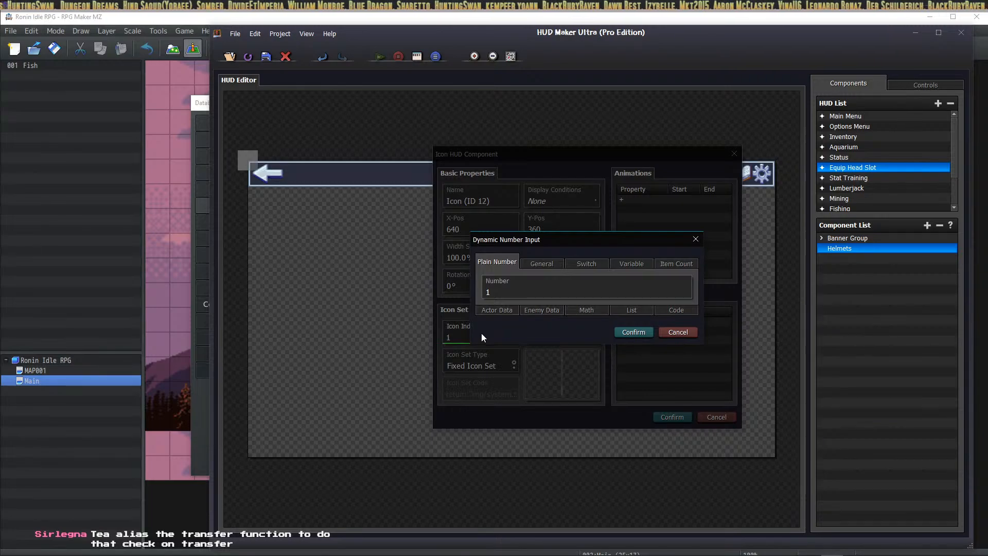
pyautogui.click(511, 293)
pyautogui.write('731')
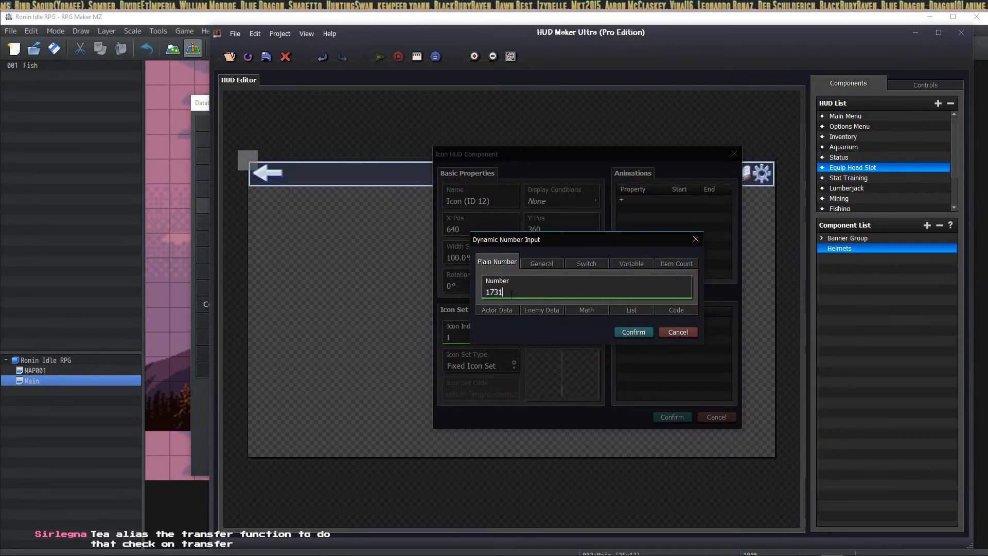
pyautogui.click(634, 332)
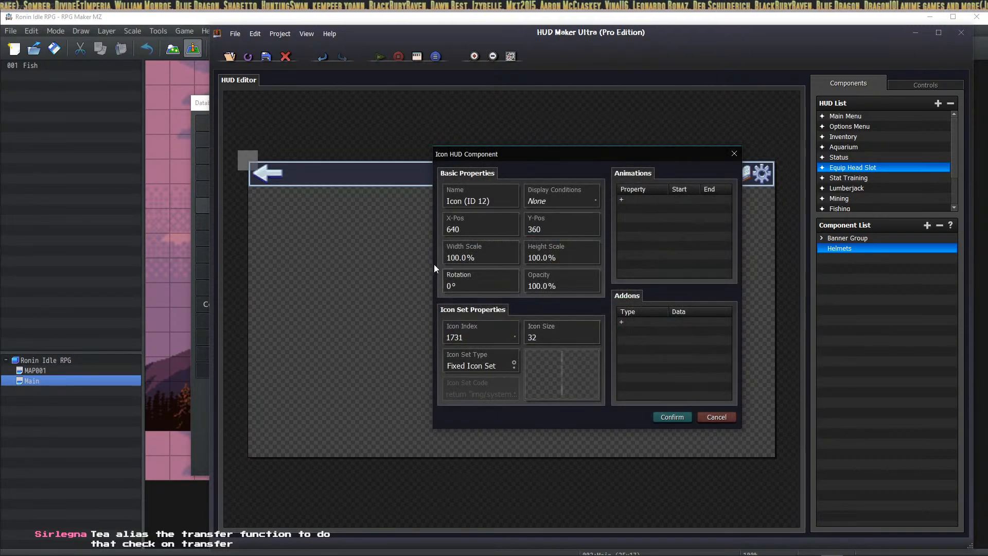
pyautogui.click(492, 252)
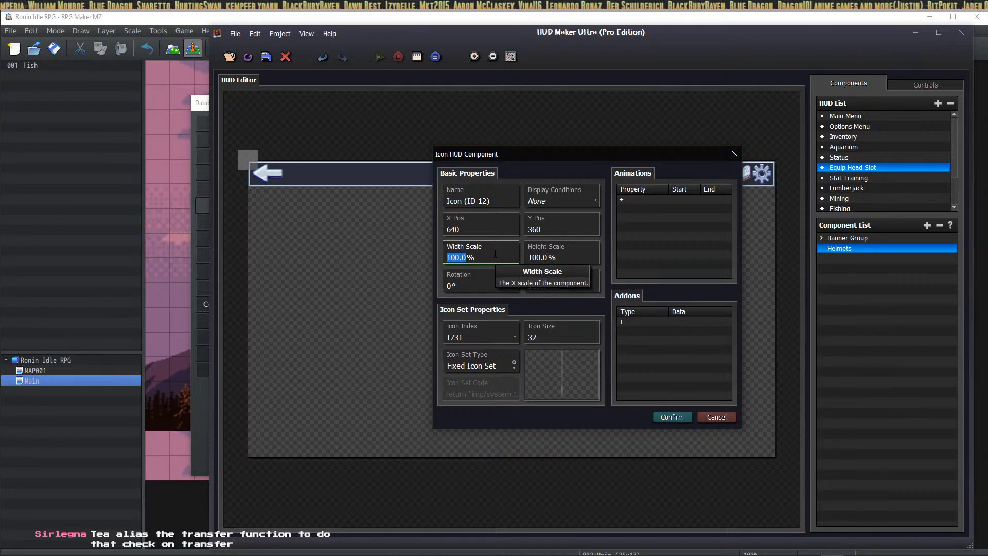
pyautogui.write('300')
pyautogui.press('Tab')
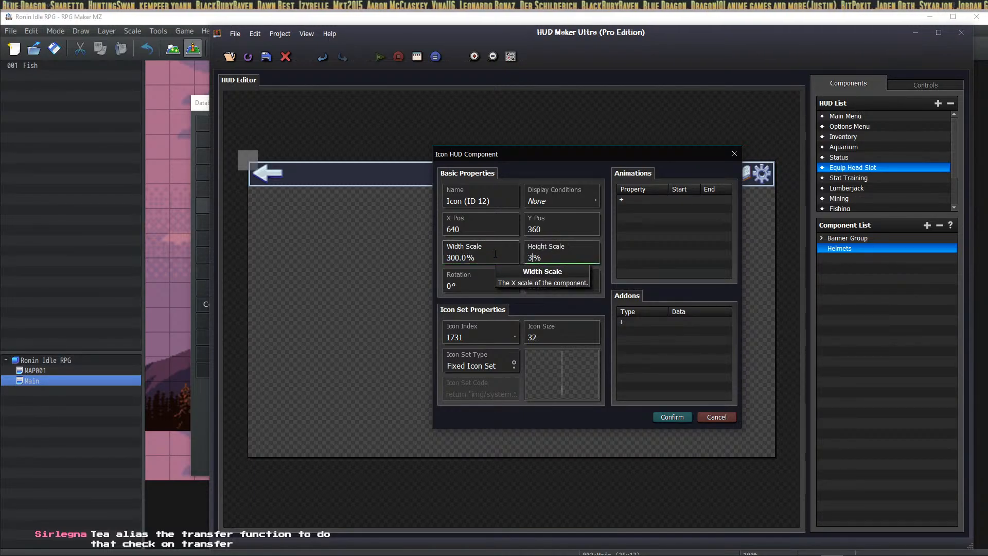
pyautogui.write('300')
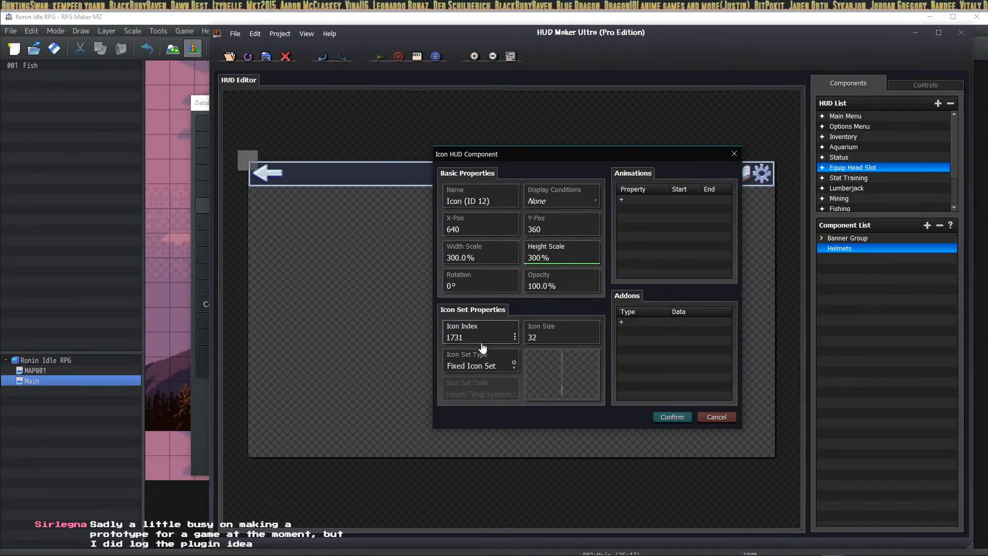
pyautogui.click(498, 199)
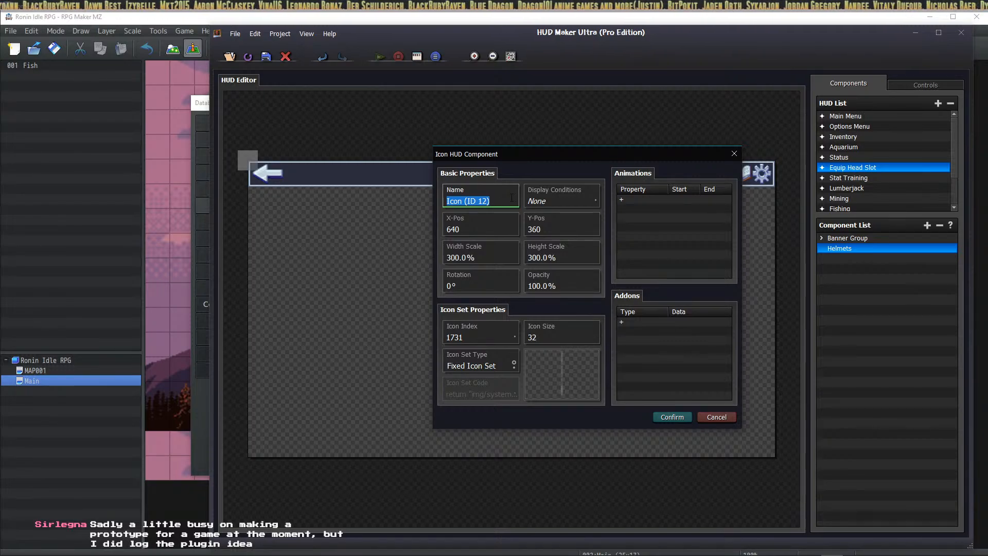
pyautogui.write('Iron Helmet')
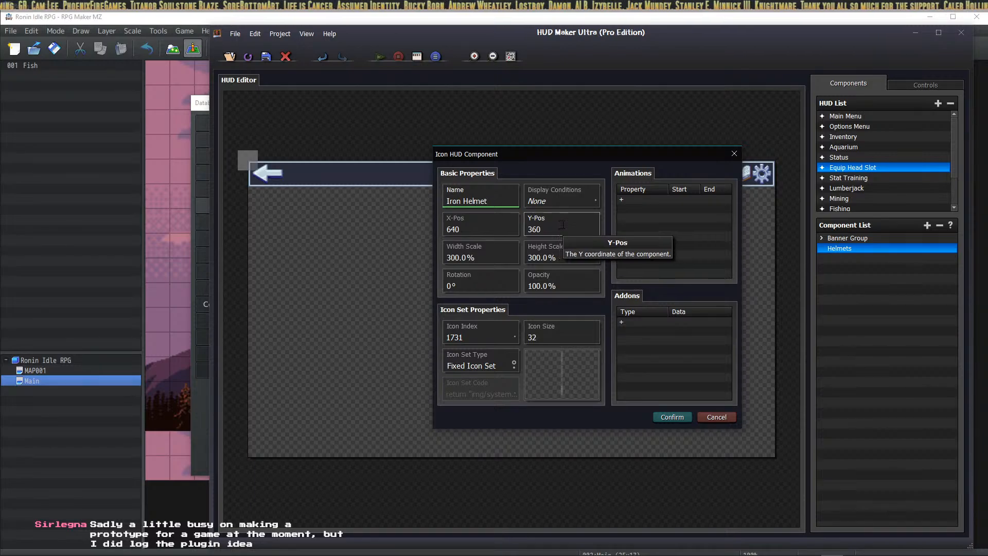
# Step: Place the Iron Helmet icon under the banner's left end at X 73, Y 128
pyautogui.click(671, 417)
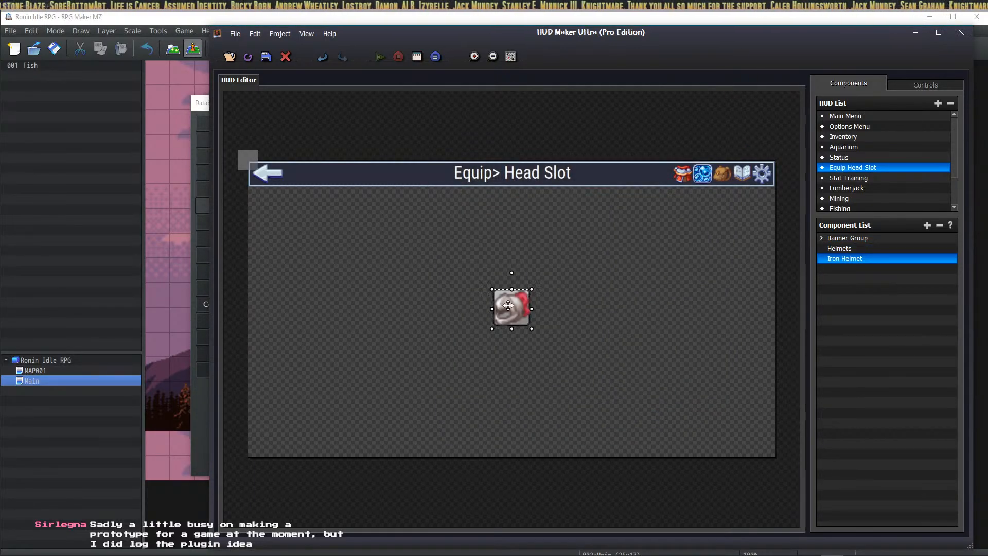
pyautogui.moveTo(510, 308); pyautogui.dragTo(278, 212)
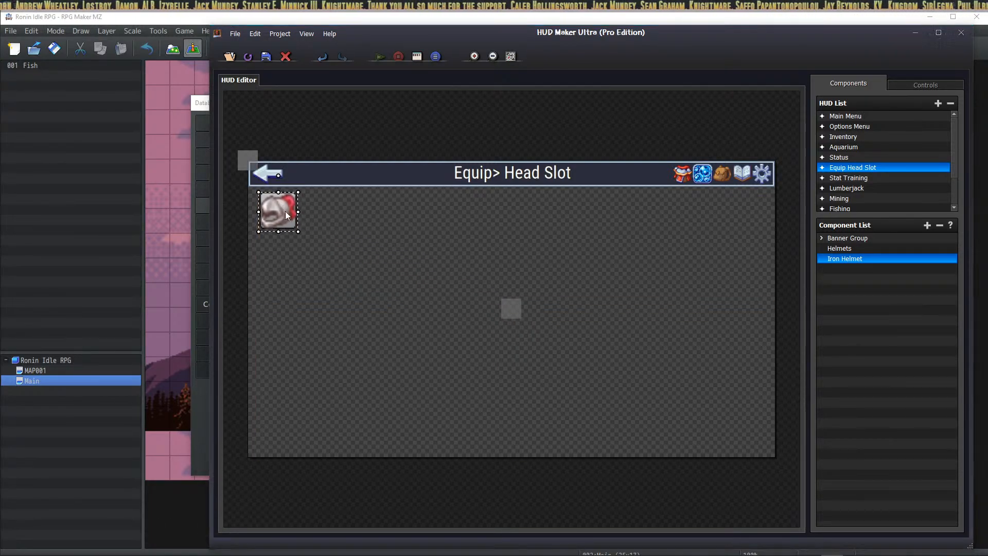
pyautogui.doubleClick(282, 215)
pyautogui.doubleClick(549, 229)
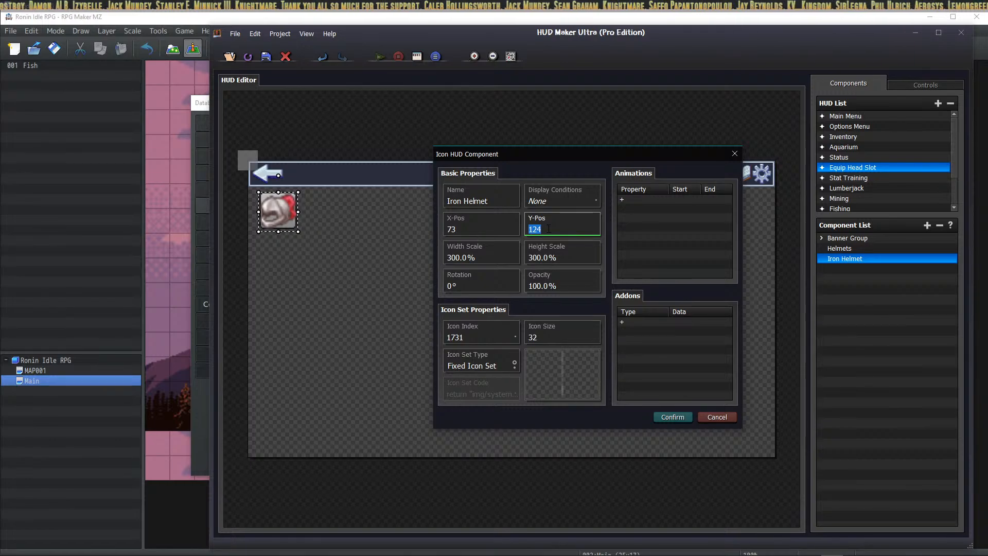
pyautogui.write('128')
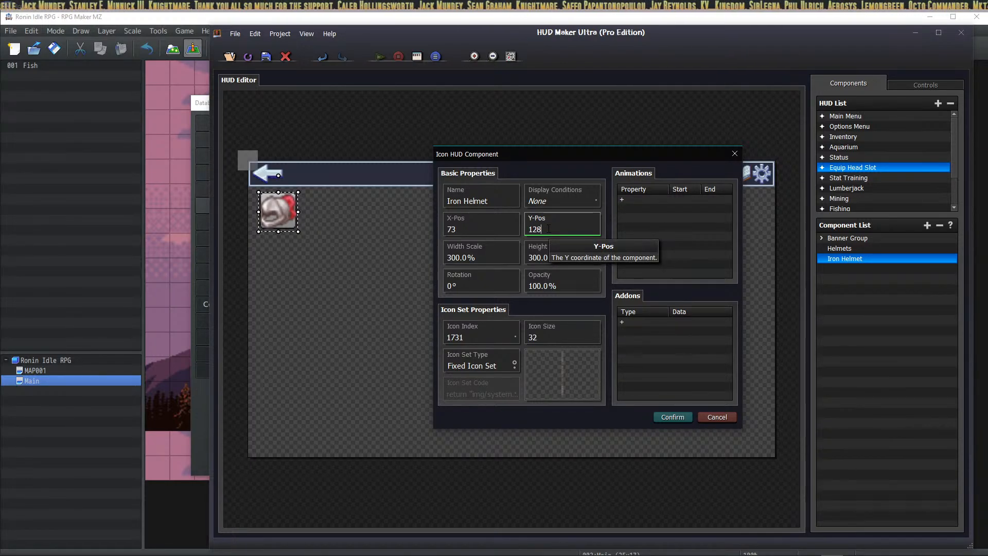
pyautogui.press('Return')
pyautogui.click(606, 388)
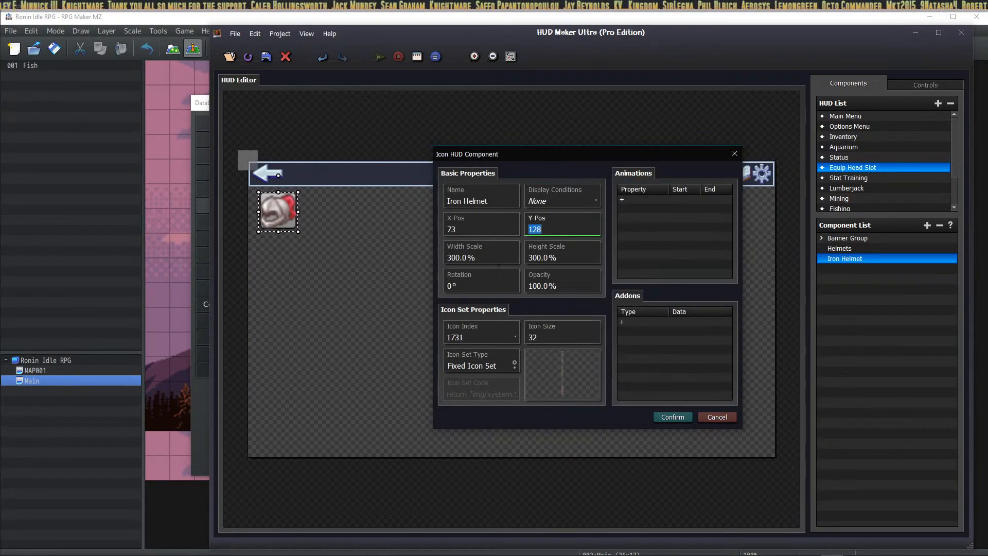
pyautogui.doubleClick(470, 228)
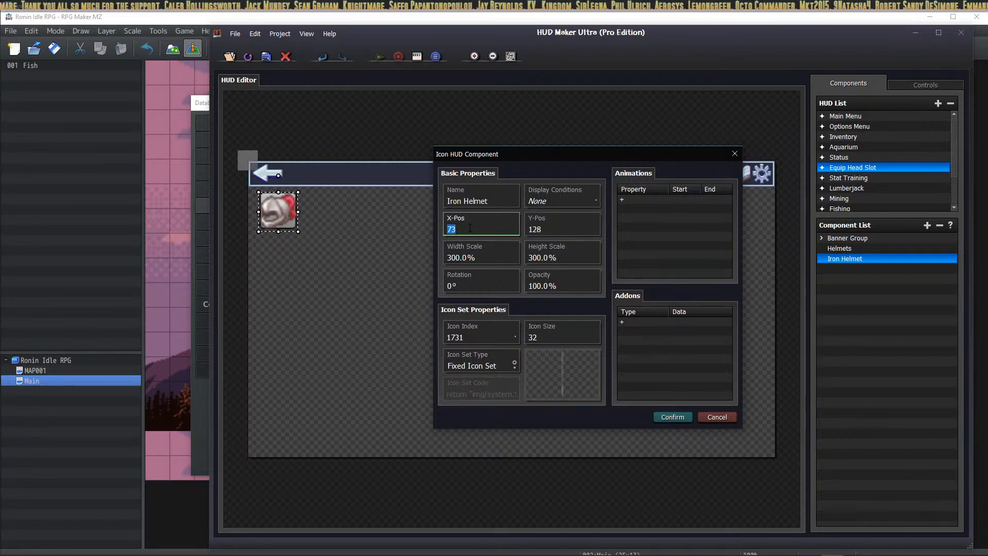
pyautogui.click(673, 417)
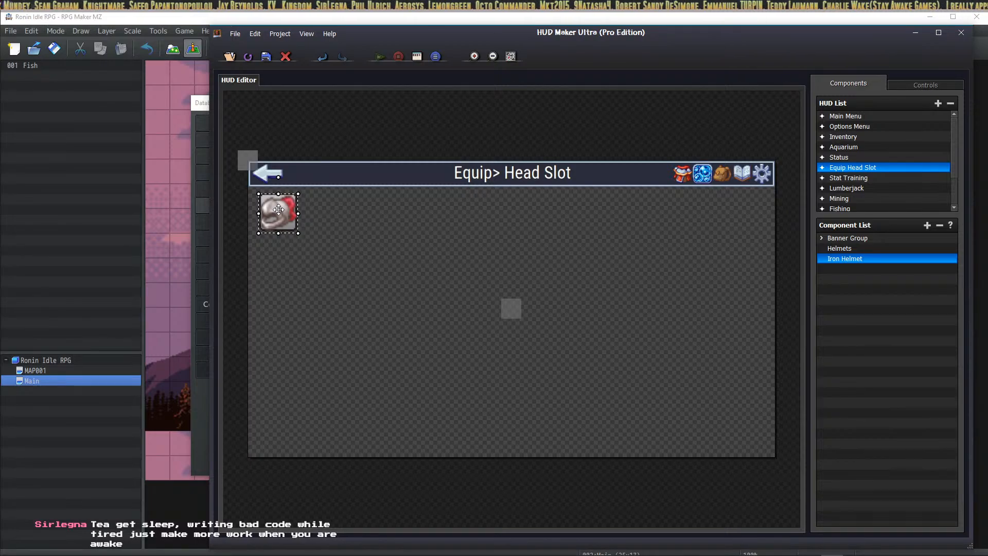
# Step: Reopen the Iron Helmet icon settings and calculate 32 × 3 = 96 in Calculator
pyautogui.doubleClick(278, 209)
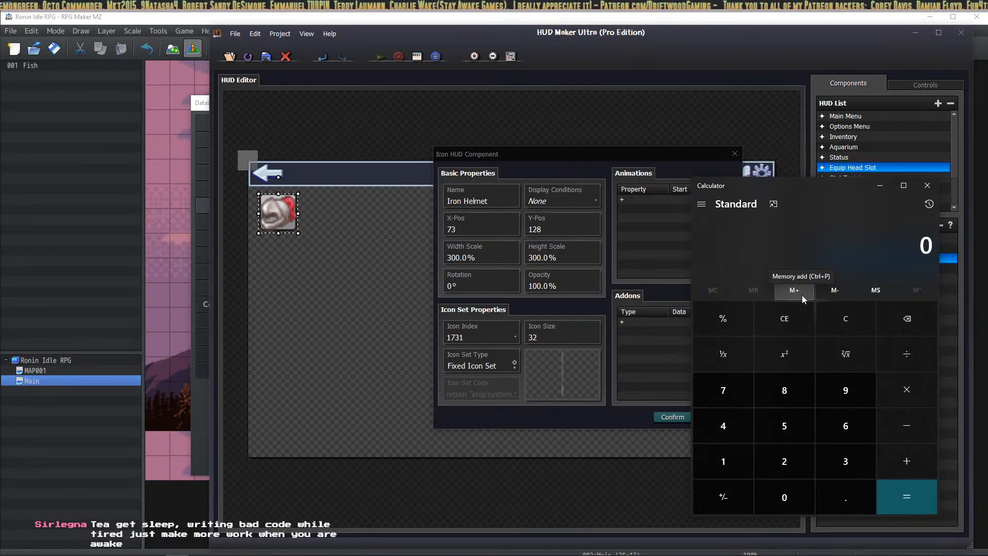
pyautogui.write('32*3')
pyautogui.press('Return')
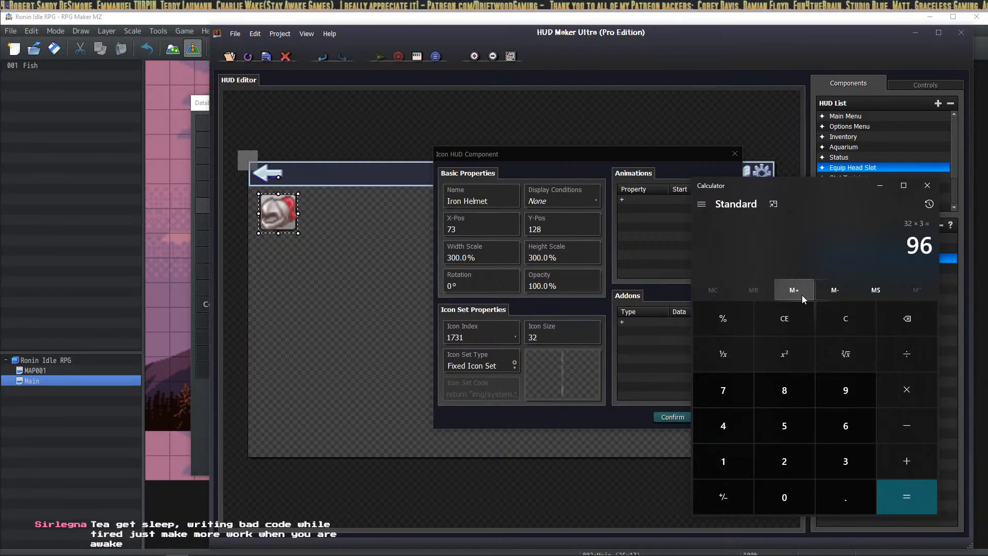
pyautogui.click(849, 316)
# Step: Calculate 720 ÷ 96 = 7.5, then clear and minimise the calculator
pyautogui.write('720')
pyautogui.write('/96')
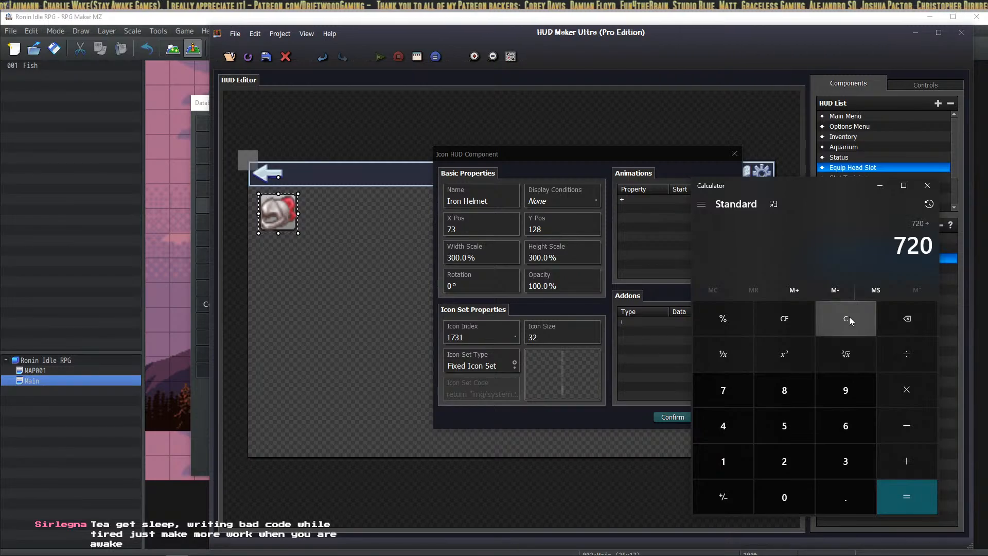
pyautogui.press('Return')
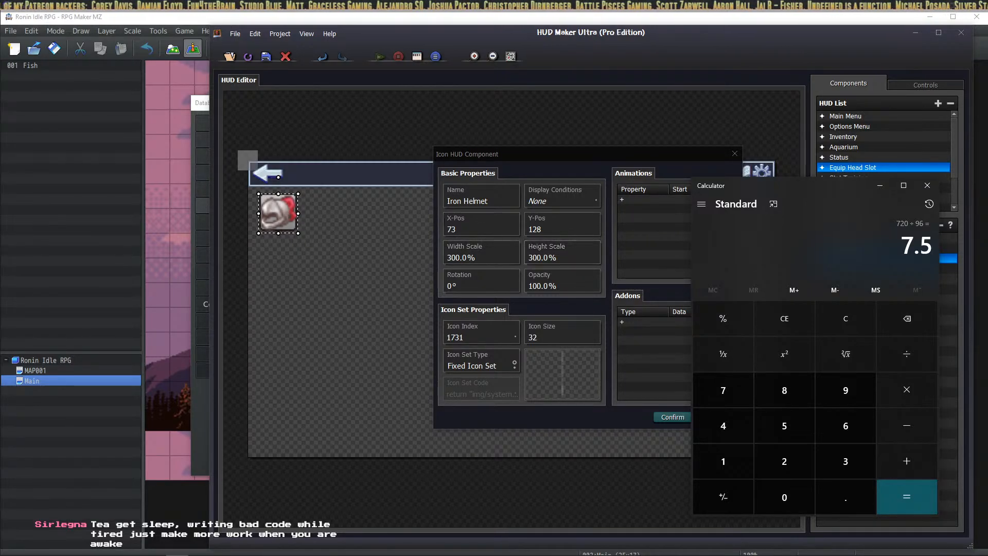
pyautogui.click(846, 327)
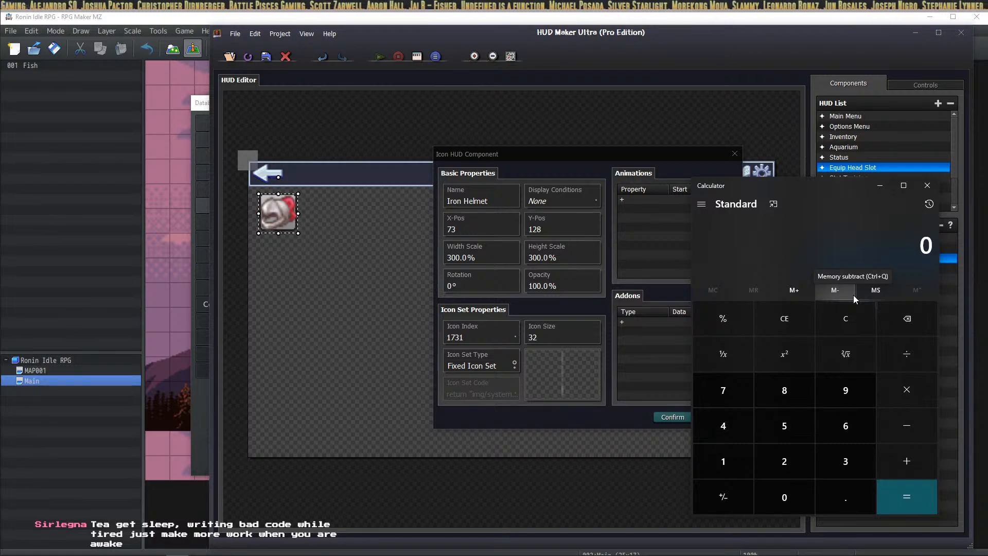
pyautogui.click(881, 186)
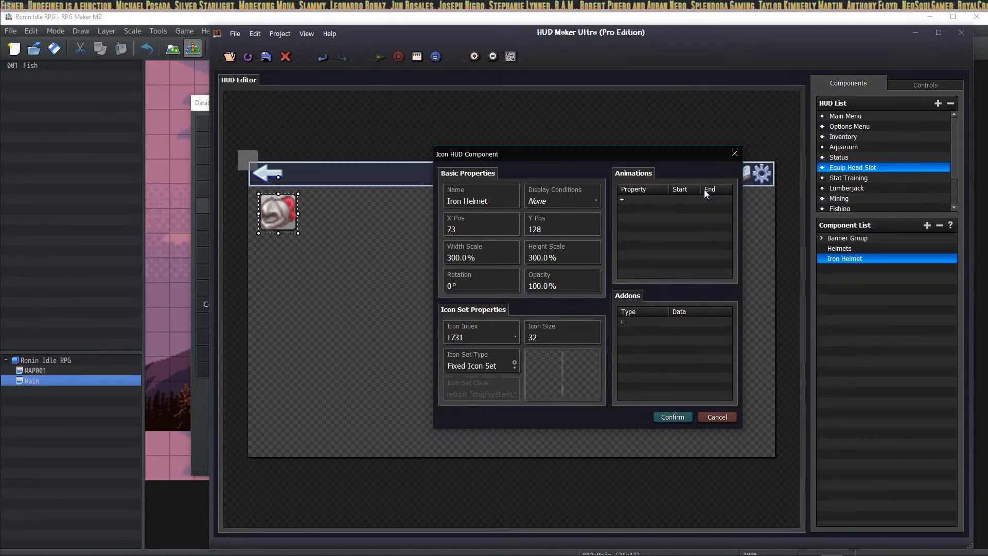
# Step: Confirm and close the Iron Helmet icon settings, keeping X 73, Y 128
pyautogui.click(661, 421)
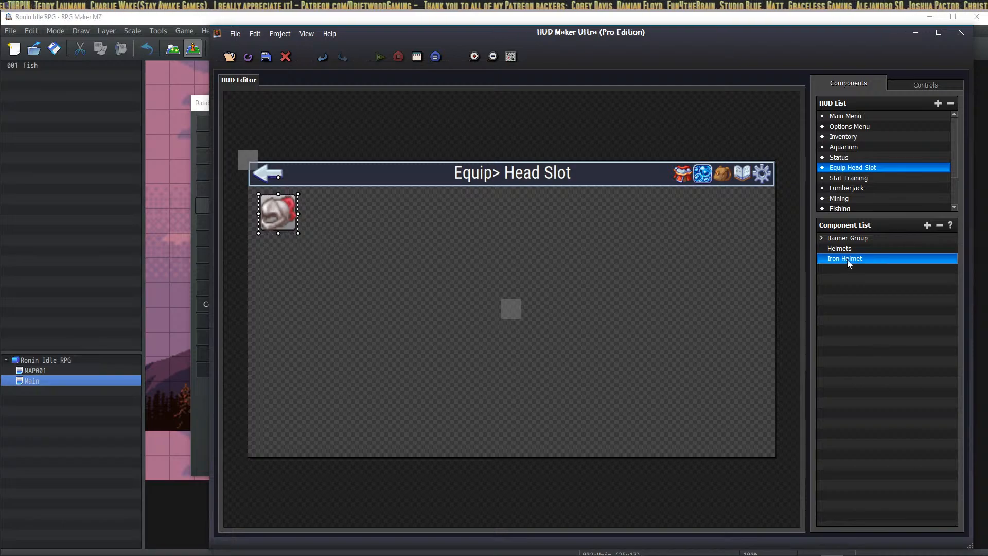
# Step: Nest Iron Helmet in the Helmets group and add an 'Iron Helmet Text' component reading 'Iron Helmet'
pyautogui.moveTo(847, 259); pyautogui.dragTo(911, 248)
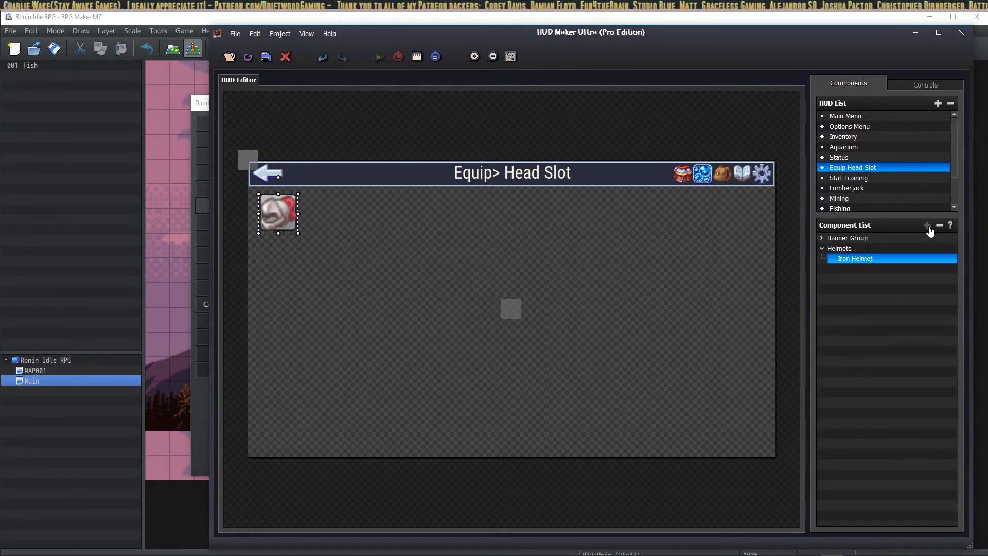
pyautogui.click(927, 225)
pyautogui.click(551, 236)
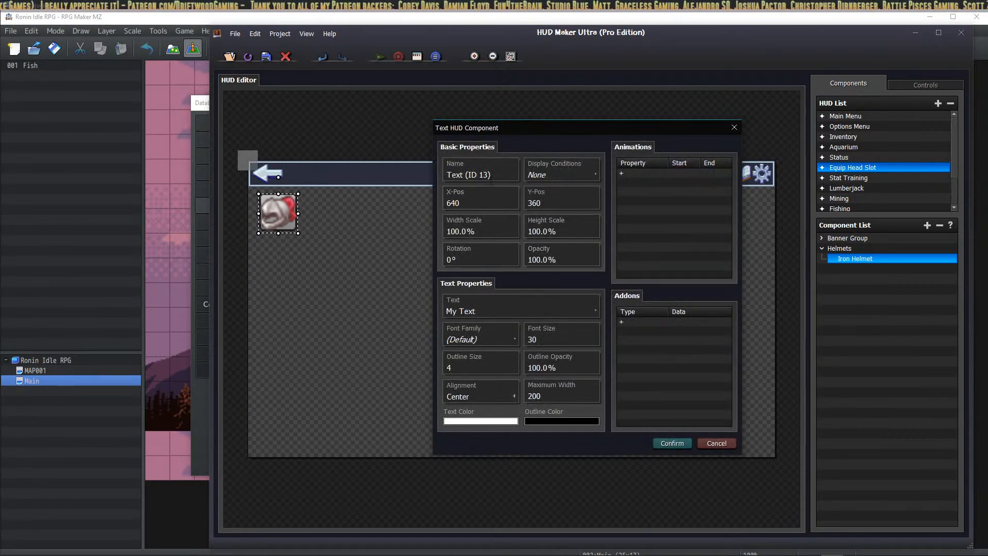
pyautogui.click(500, 173)
pyautogui.write('Ir')
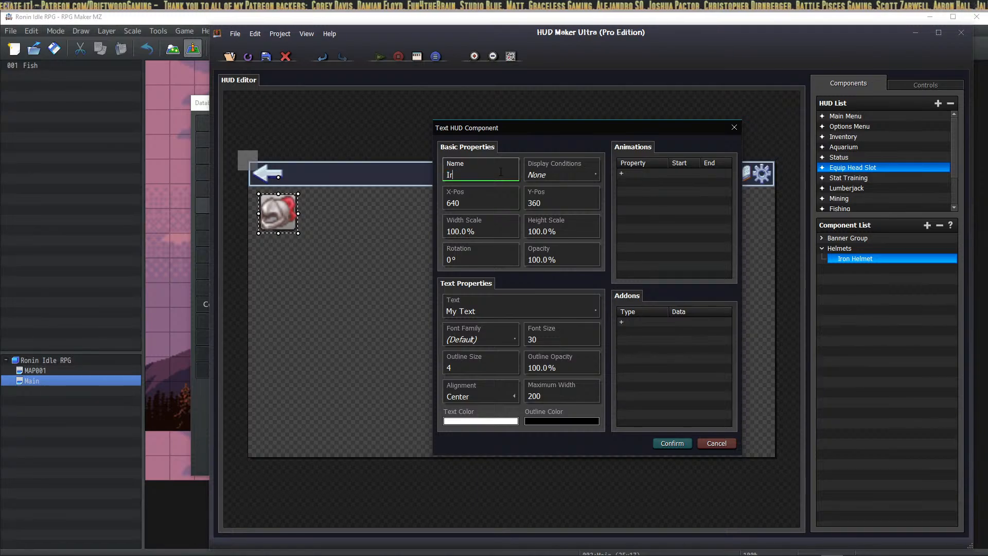
pyautogui.write('on Helmet Text')
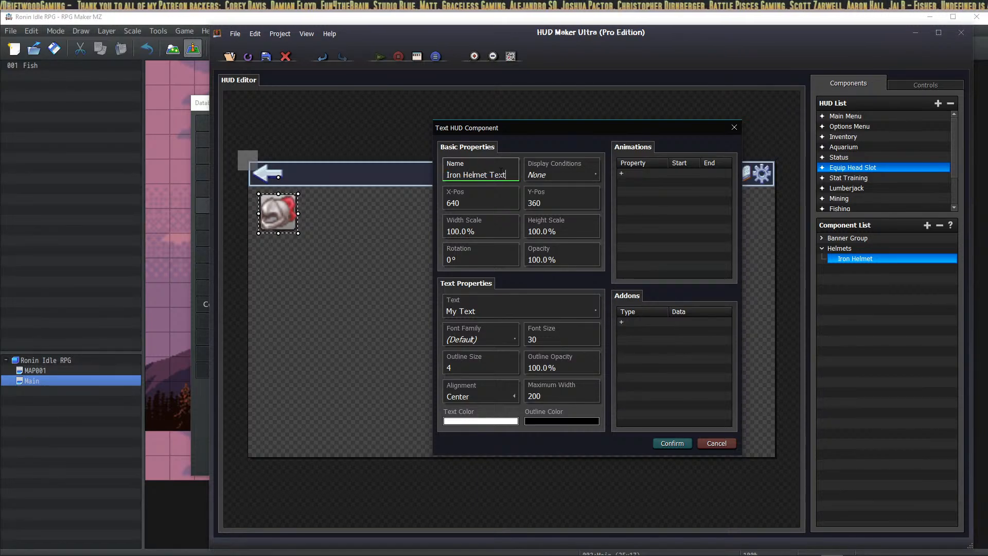
pyautogui.click(479, 307)
pyautogui.click(536, 295)
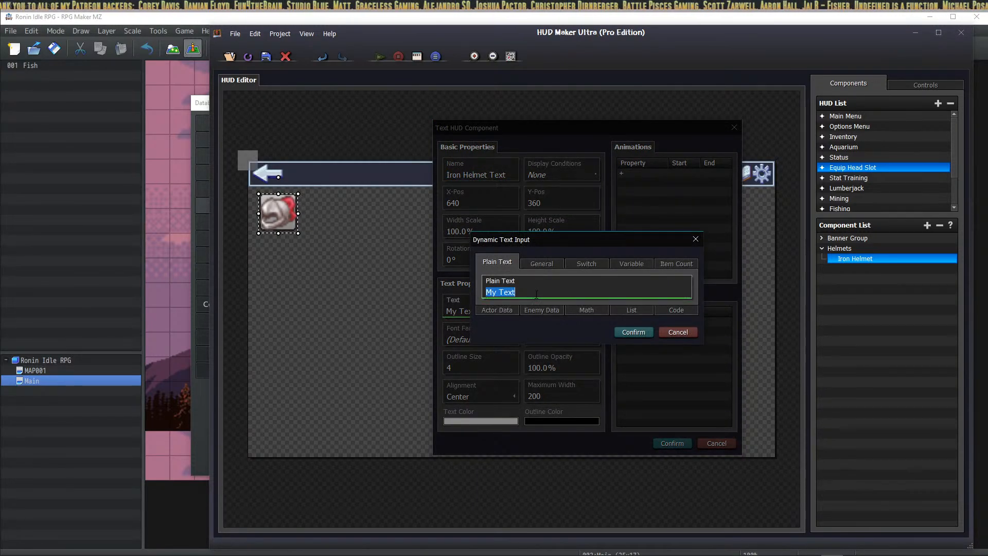
pyautogui.write('Iron Helmet')
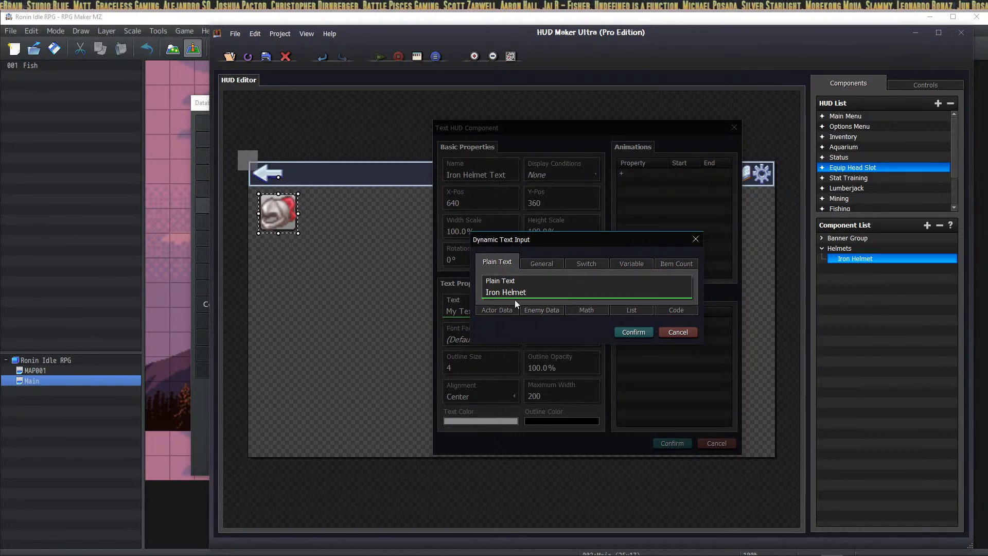
pyautogui.click(634, 332)
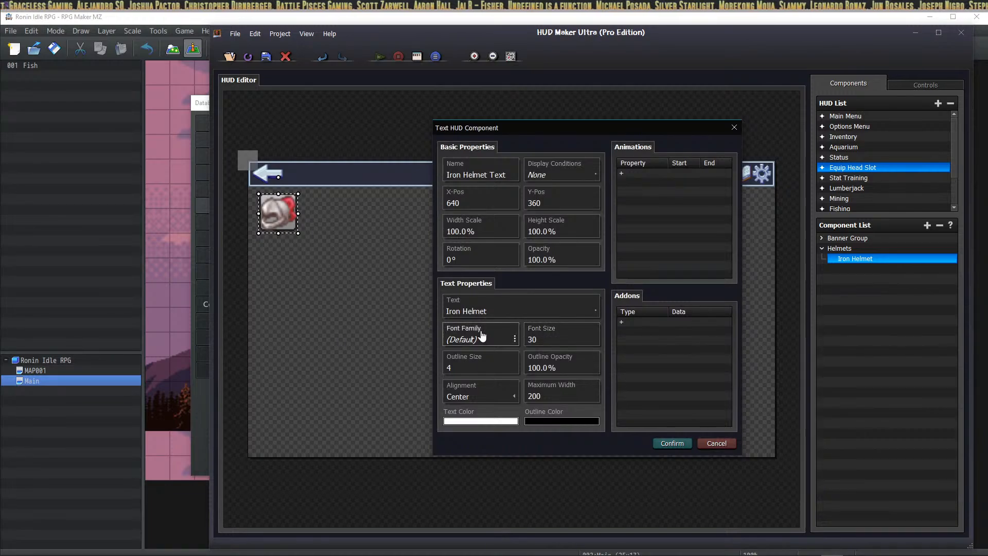
# Step: Give the label RobotoCondensed-Regular font and left alignment, and create it
pyautogui.click(466, 337)
pyautogui.click(470, 217)
pyautogui.click(725, 404)
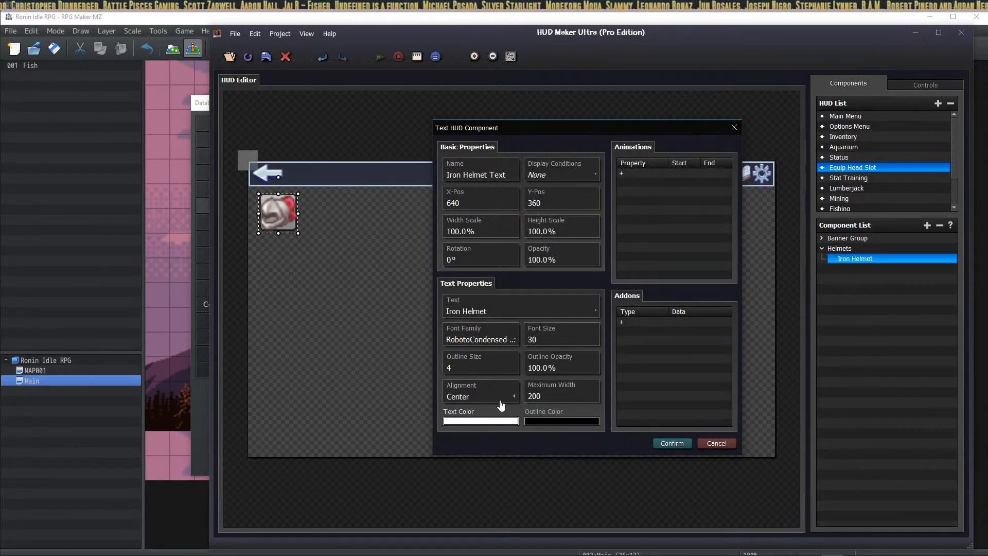
pyautogui.click(492, 397)
pyautogui.click(466, 410)
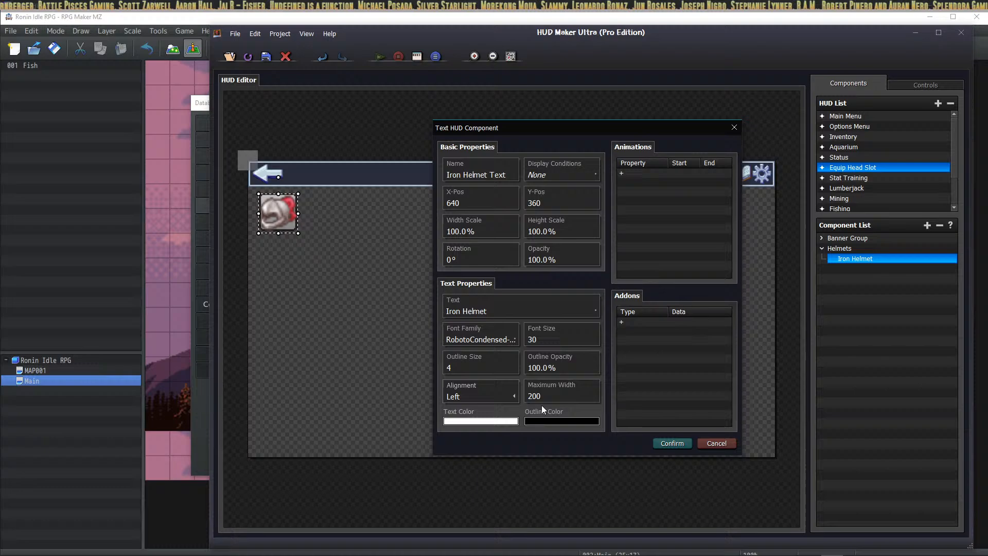
pyautogui.click(672, 443)
# Step: Position the Iron Helmet label beside the icon and set its font size to 42
pyautogui.moveTo(486, 307); pyautogui.dragTo(319, 202)
pyautogui.moveTo(863, 270); pyautogui.dragTo(903, 259)
pyautogui.moveTo(319, 201); pyautogui.dragTo(314, 197)
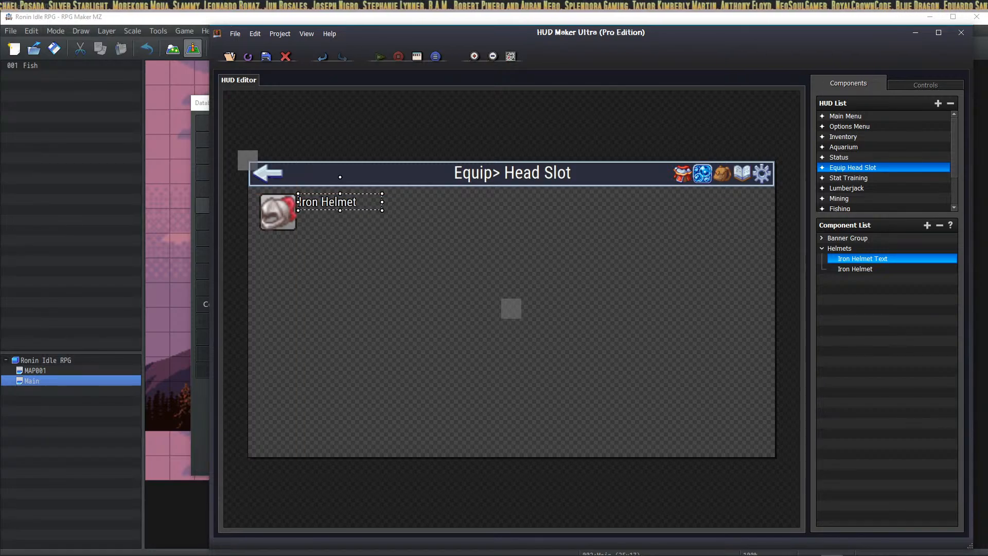
pyautogui.doubleClick(337, 206)
pyautogui.click(549, 337)
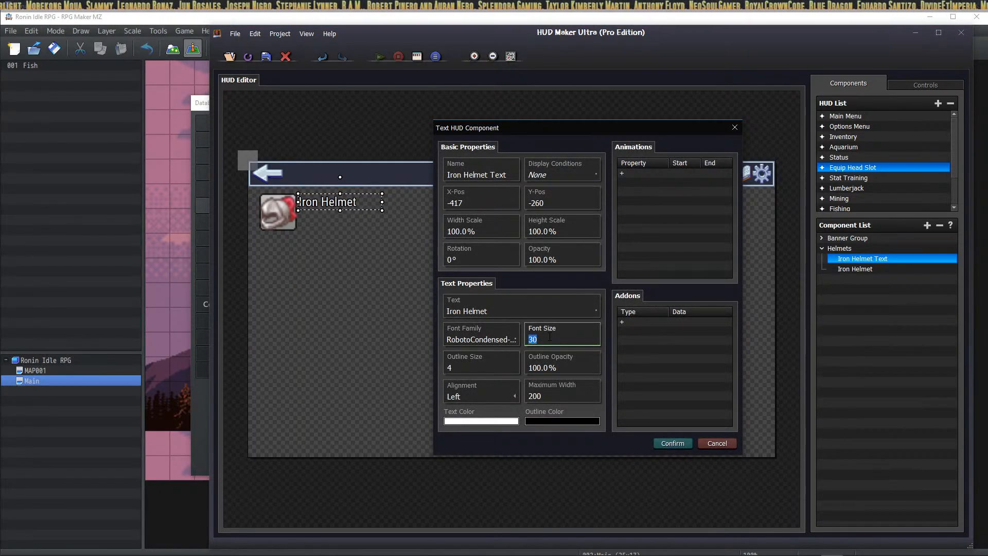
pyautogui.write('42')
pyautogui.click(679, 444)
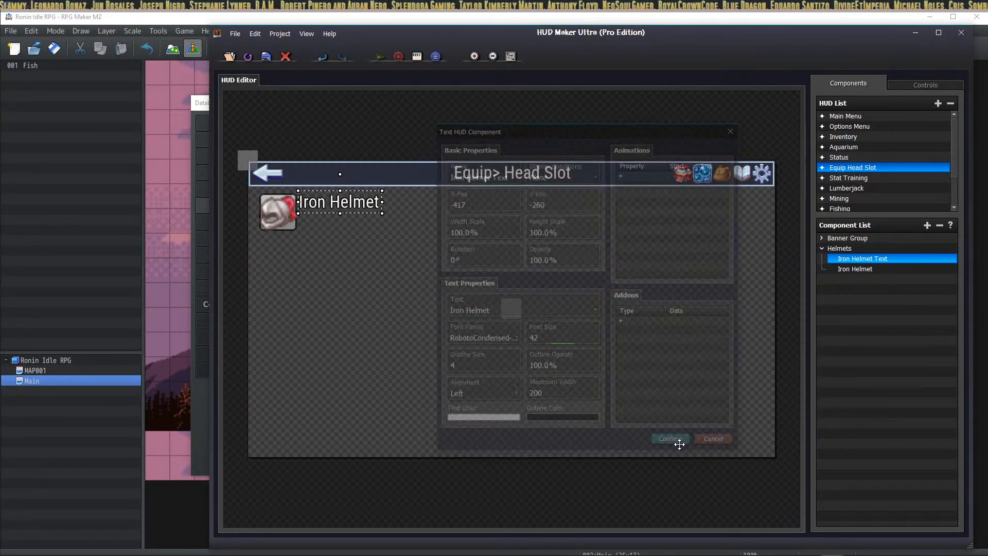
pyautogui.moveTo(312, 211)
pyautogui.mouseDown()
pyautogui.moveTo(320, 214)
pyautogui.moveTo(312, 215)
pyautogui.mouseUp()
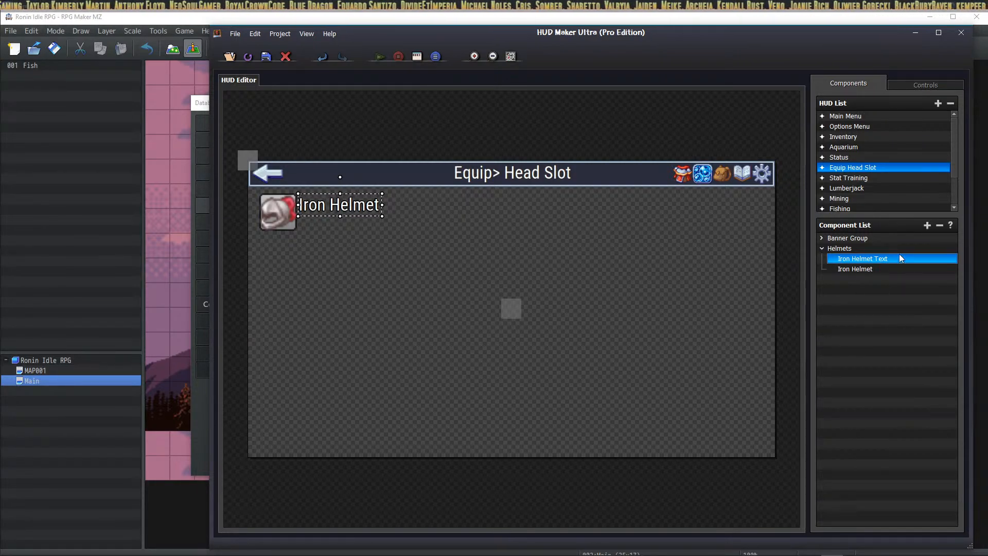
# Step: Add a text component named 'Iron Helmet Stats' with the text 'Guard+5.'
pyautogui.click(927, 225)
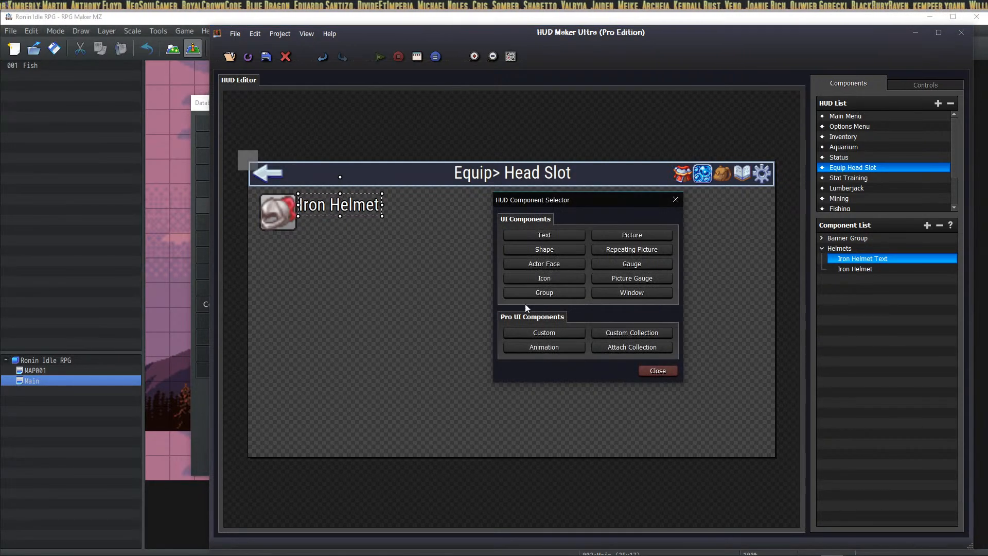
pyautogui.click(558, 236)
pyautogui.click(499, 174)
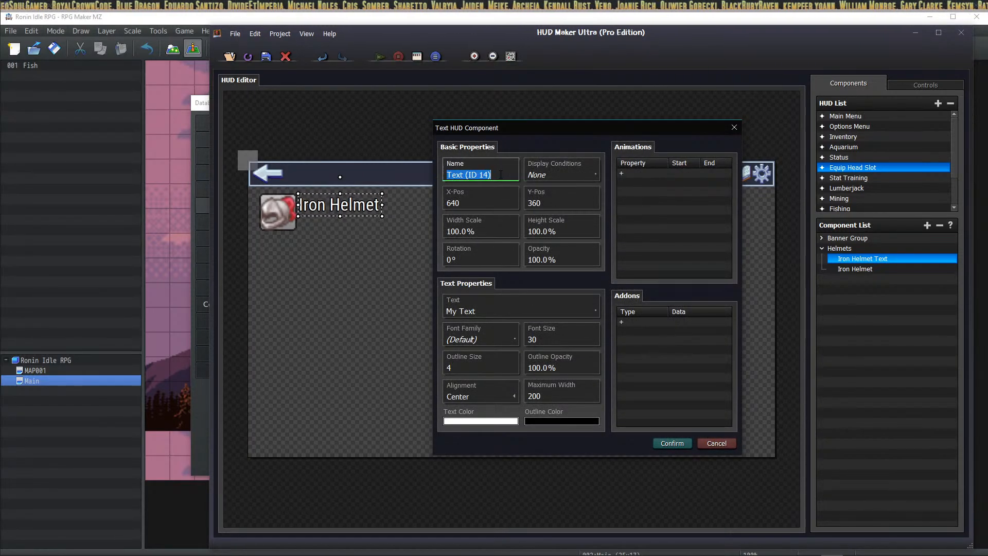
pyautogui.write('Ir')
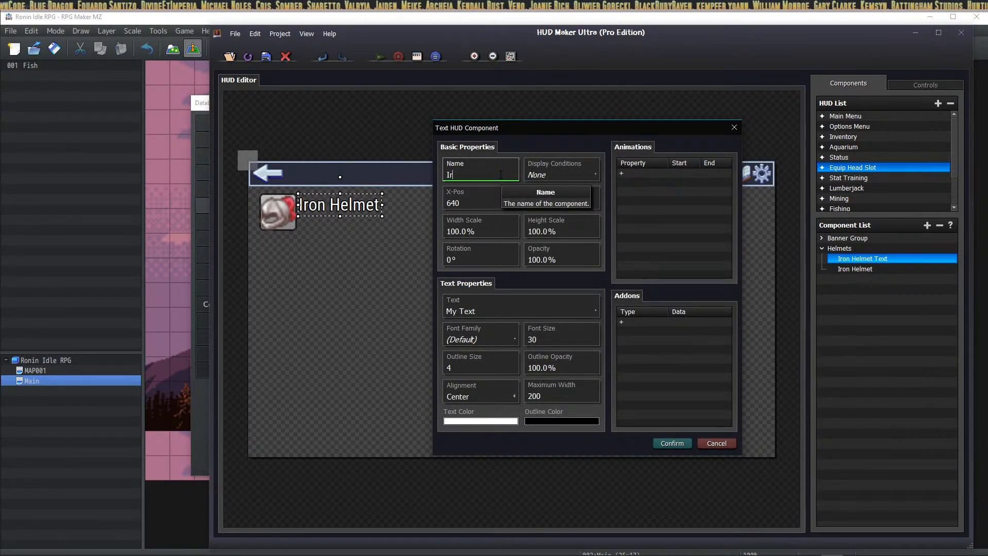
pyautogui.write('on Helmet Stats')
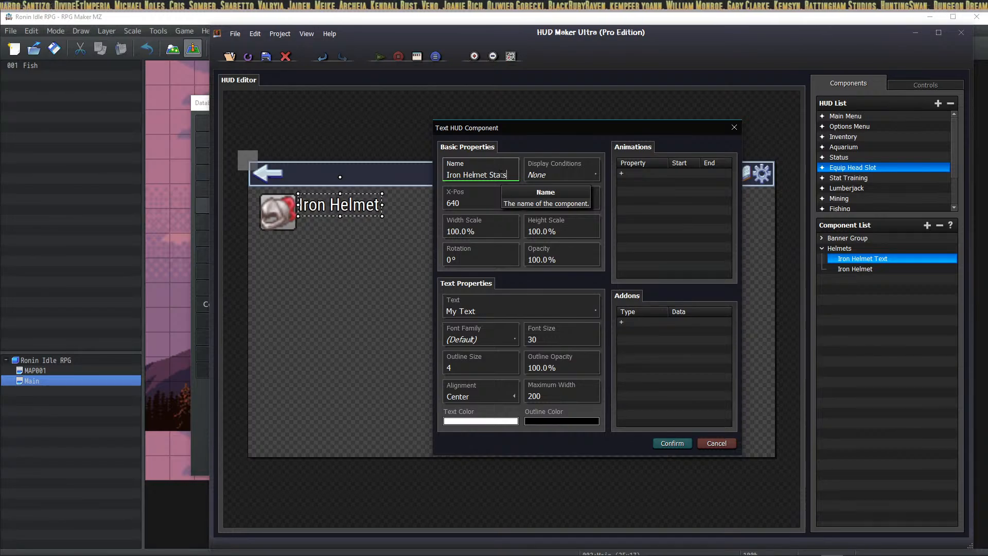
pyautogui.click(479, 309)
pyautogui.click(537, 296)
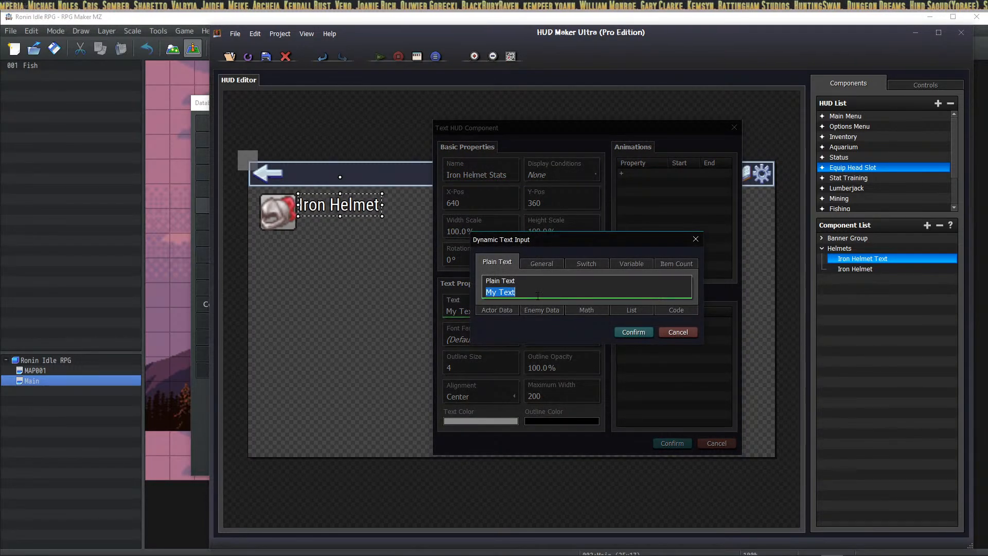
pyautogui.write('Guard')
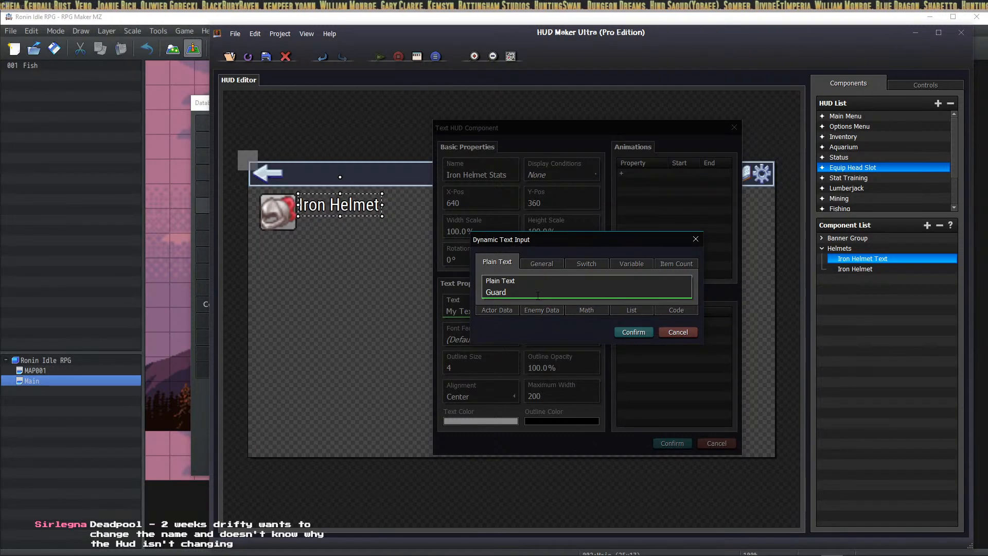
pyautogui.write('+')
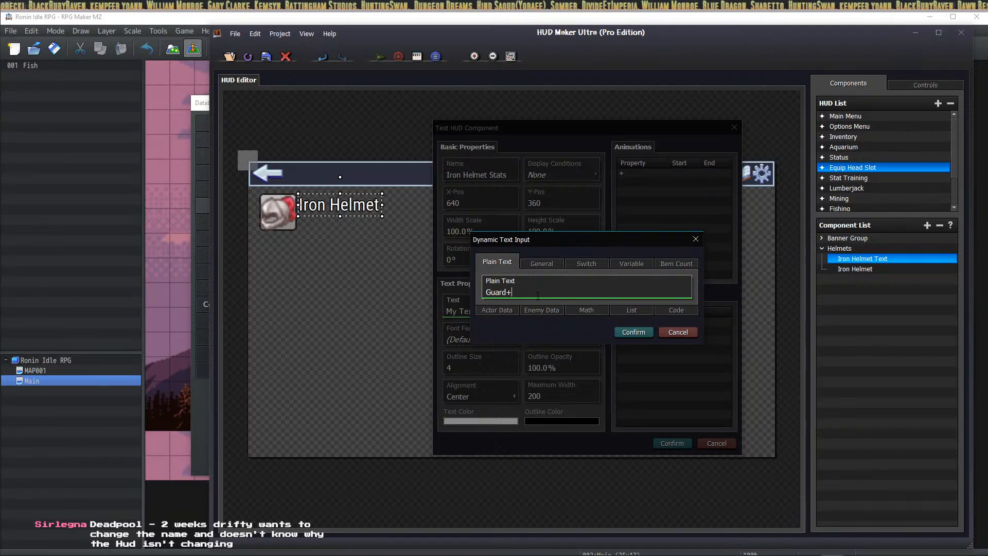
pyautogui.write('5.')
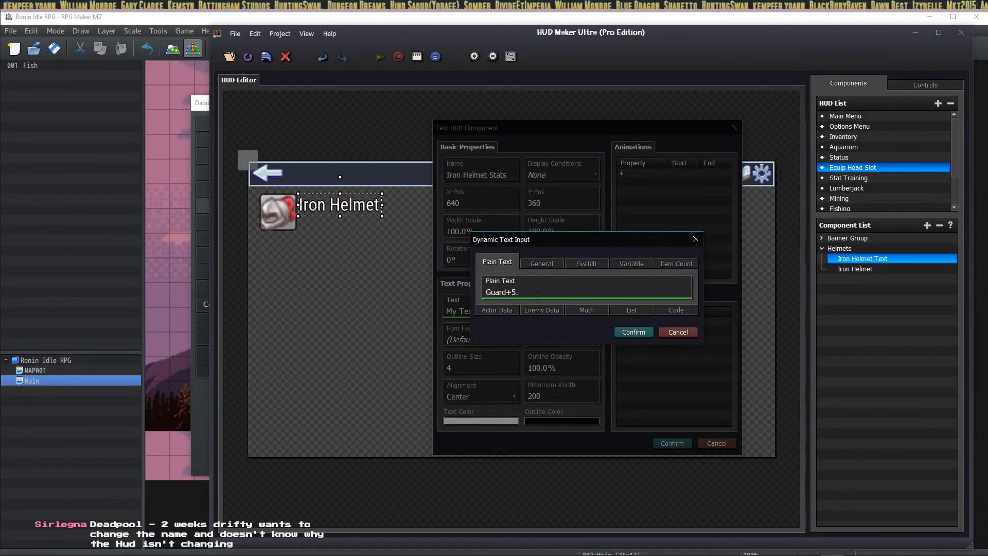
pyautogui.click(643, 333)
# Step: Set the stats line's font to RobotoCondensed-Regular, size 38, and create it
pyautogui.click(478, 338)
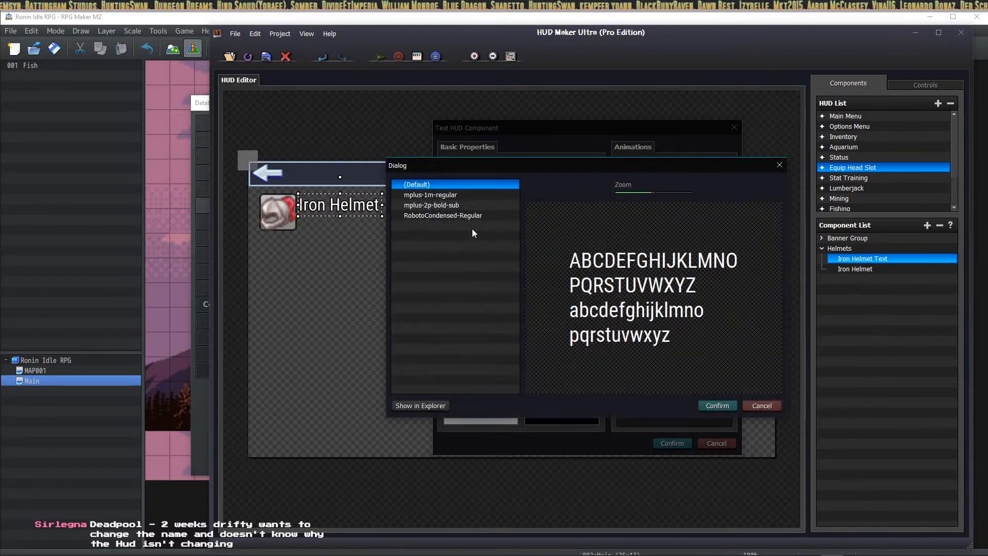
pyautogui.click(463, 215)
pyautogui.click(717, 405)
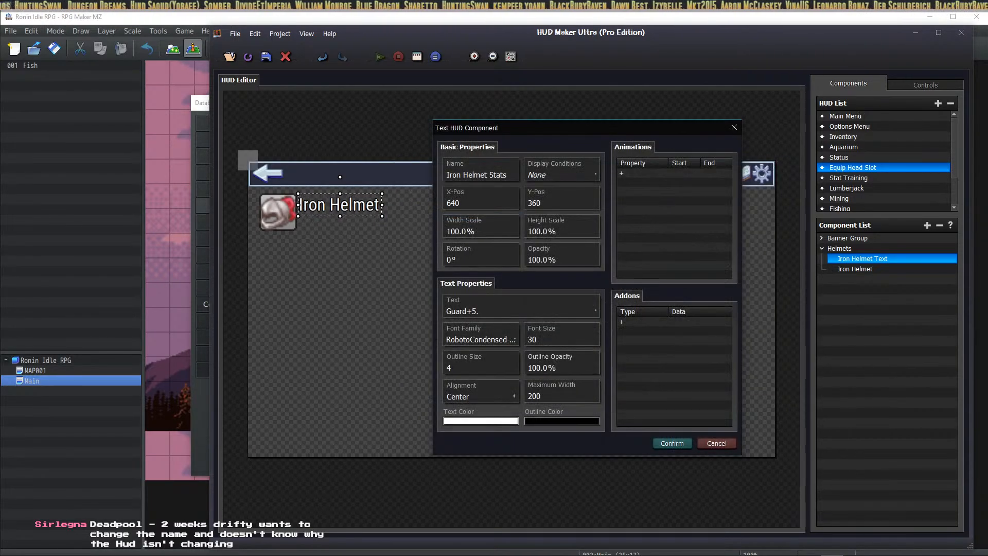
pyautogui.doubleClick(553, 340)
pyautogui.write('38')
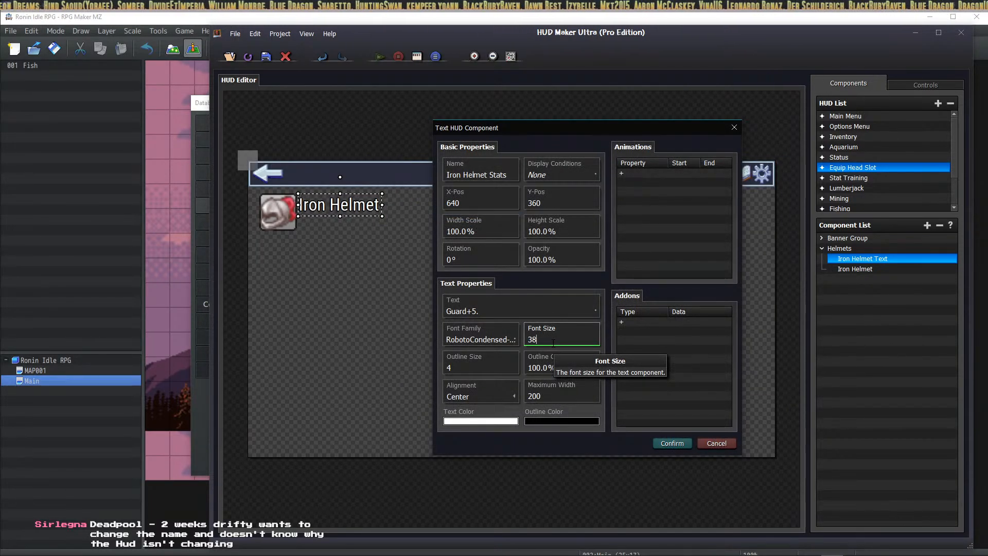
pyautogui.click(672, 444)
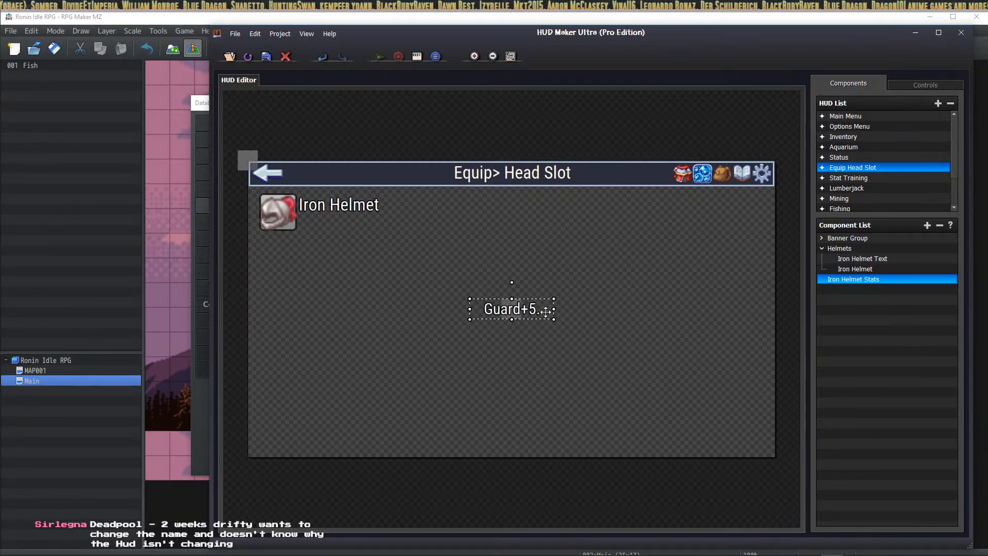
# Step: Move 'Guard+5.' beside the Iron Helmet name and left-align its text
pyautogui.moveTo(843, 280); pyautogui.dragTo(877, 261)
pyautogui.moveTo(512, 309); pyautogui.dragTo(340, 223)
pyautogui.click(403, 292)
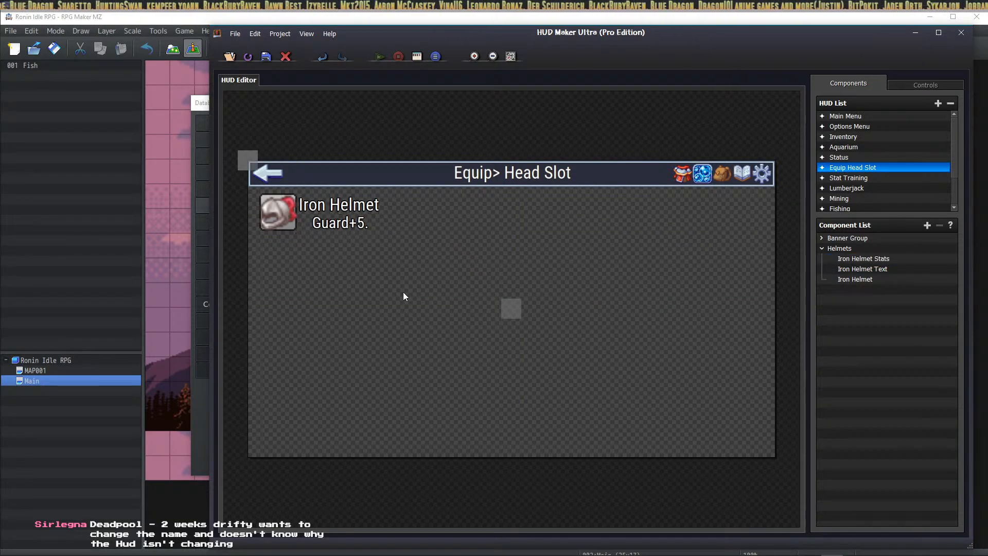
pyautogui.click(351, 225)
pyautogui.doubleClick(352, 228)
pyautogui.click(458, 396)
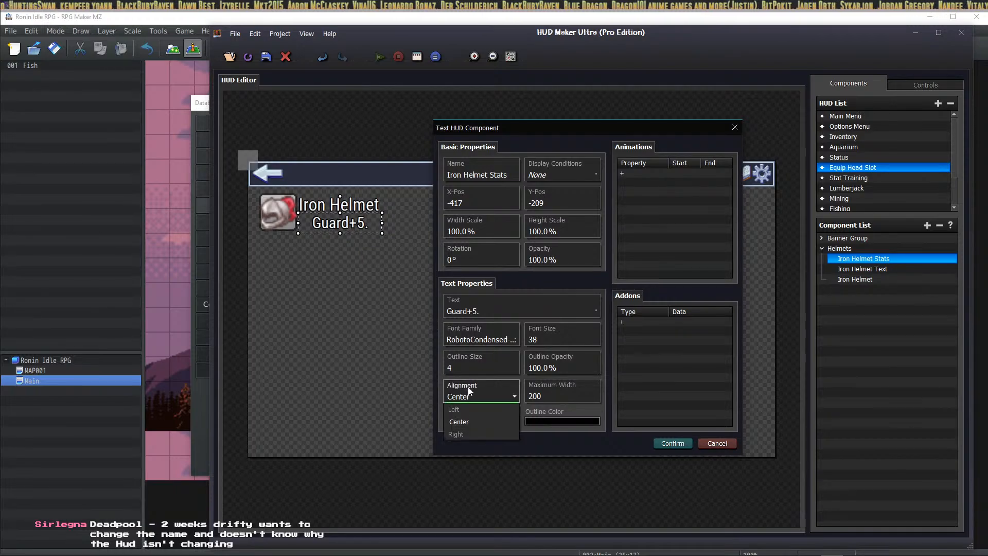
pyautogui.click(459, 409)
pyautogui.click(673, 443)
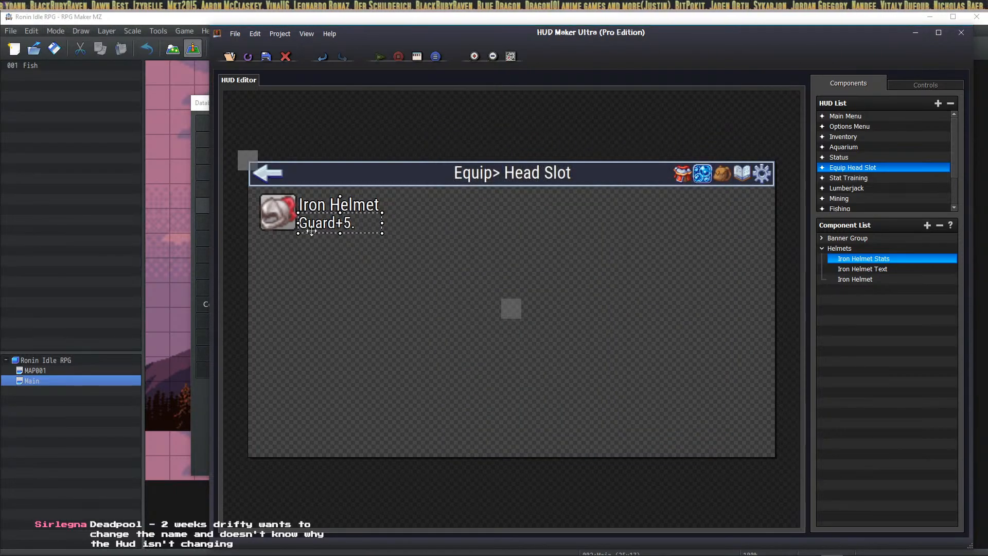
# Step: Change the stats font size to 32 and align 'Guard+5.' under the Iron Helmet name
pyautogui.click(440, 226)
pyautogui.doubleClick(331, 221)
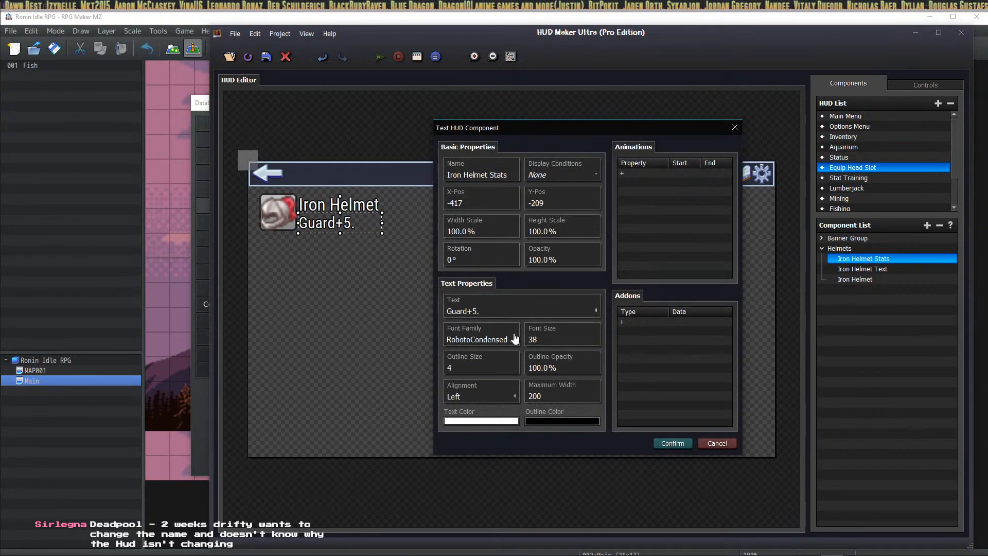
pyautogui.doubleClick(551, 340)
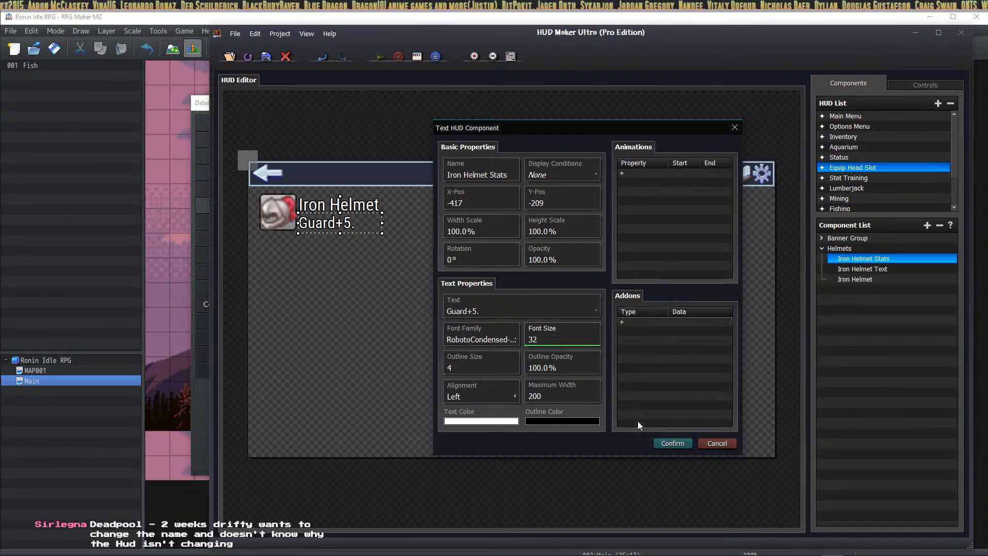
pyautogui.click(673, 443)
pyautogui.moveTo(320, 223)
pyautogui.mouseDown()
pyautogui.moveTo(324, 158)
pyautogui.moveTo(325, 216)
pyautogui.mouseUp()
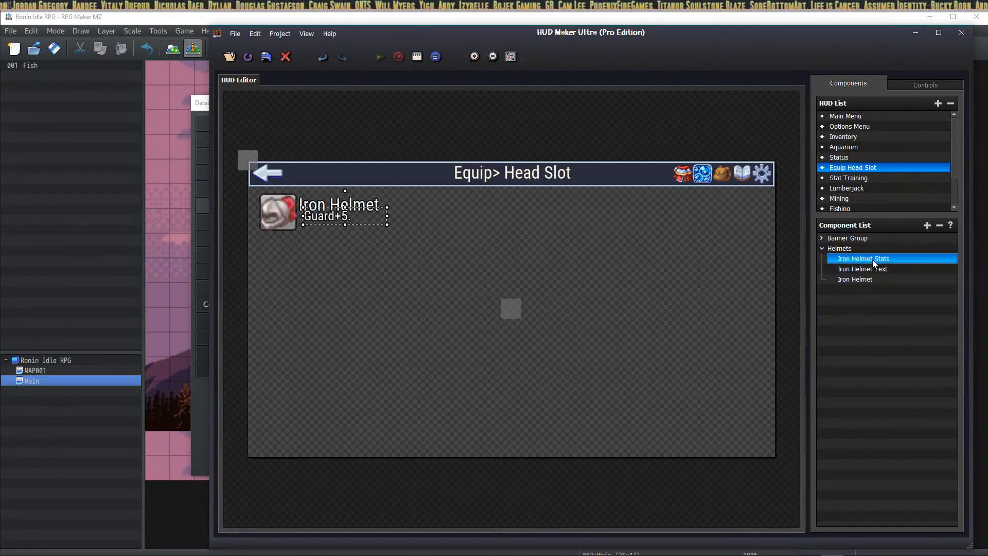
pyautogui.moveTo(871, 260); pyautogui.dragTo(872, 269)
pyautogui.moveTo(342, 219)
pyautogui.mouseDown()
pyautogui.moveTo(338, 227)
pyautogui.moveTo(338, 217)
pyautogui.moveTo(351, 222)
pyautogui.moveTo(338, 226)
pyautogui.mouseUp()
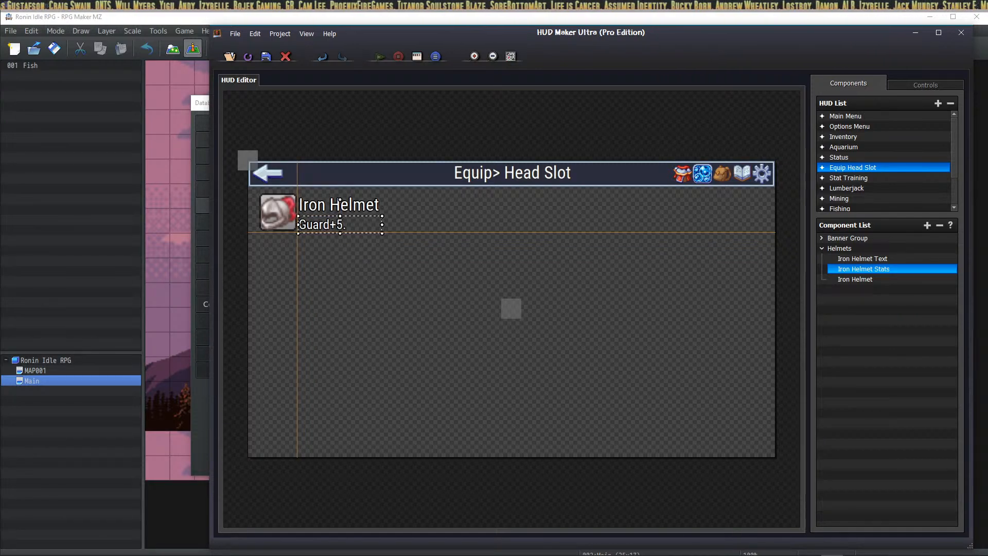
# Step: Deselect the stats line, then open the Options screen in the running playtest
pyautogui.click(503, 233)
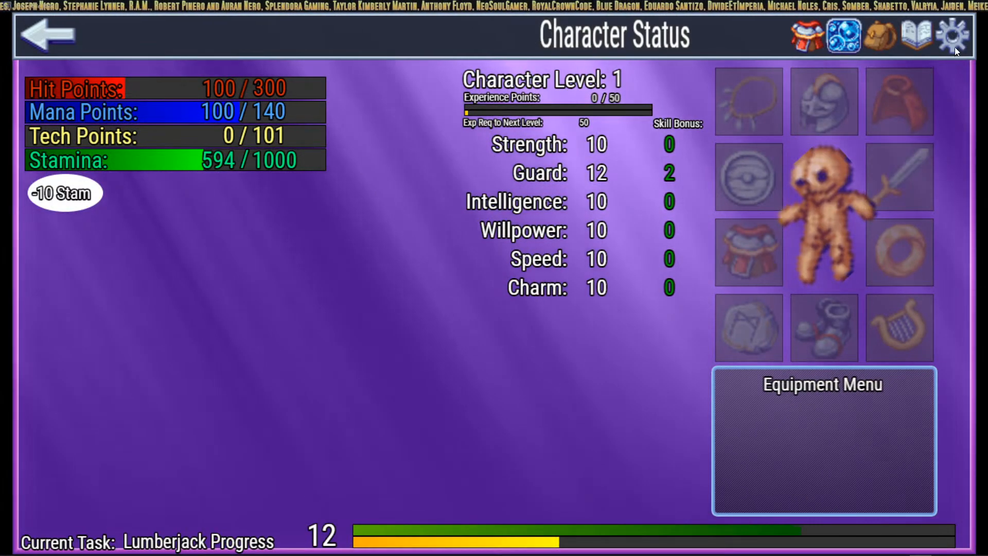
pyautogui.click(952, 40)
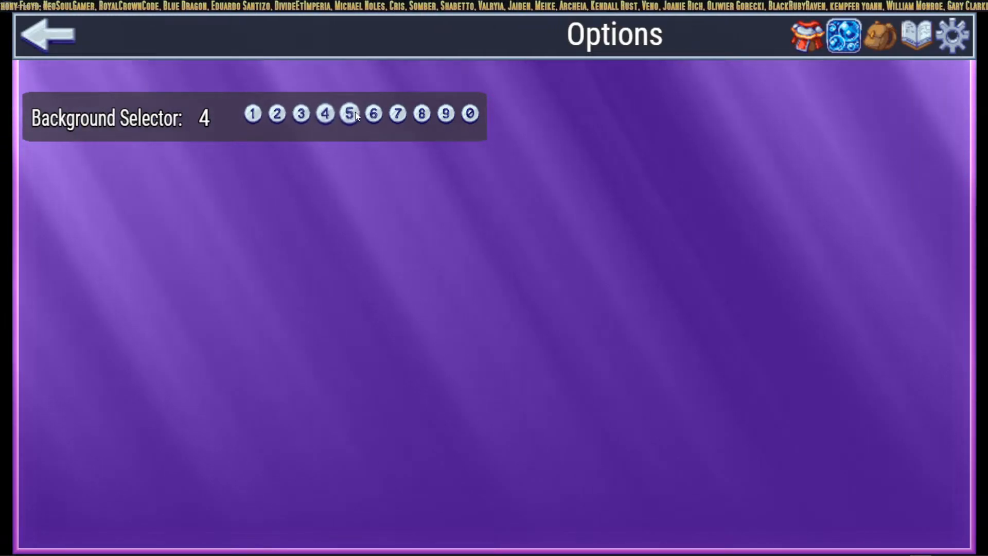
# Step: Try backgrounds 7, 8, 9, 10, 4, 3, 1 and 2, ending back on teal background 3
pyautogui.click(398, 113)
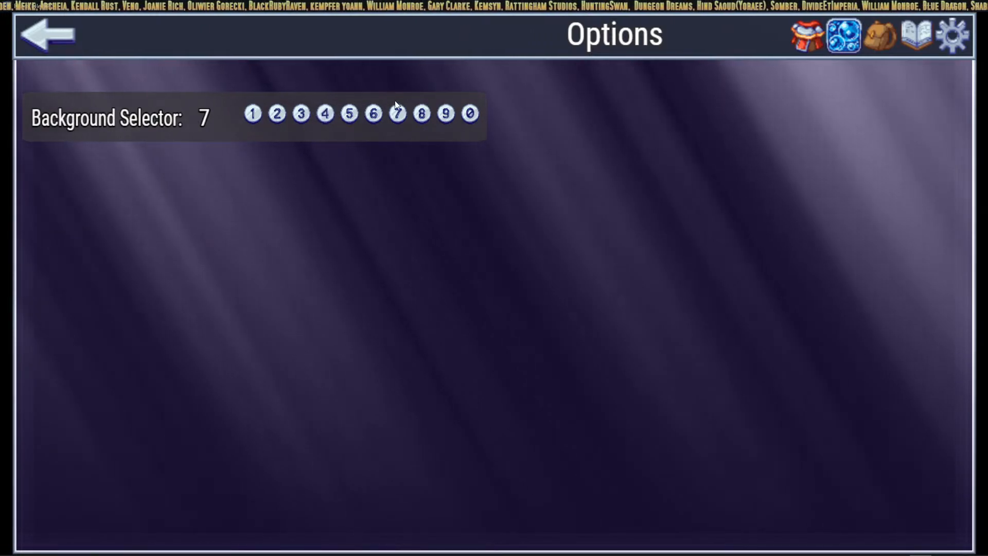
pyautogui.click(421, 116)
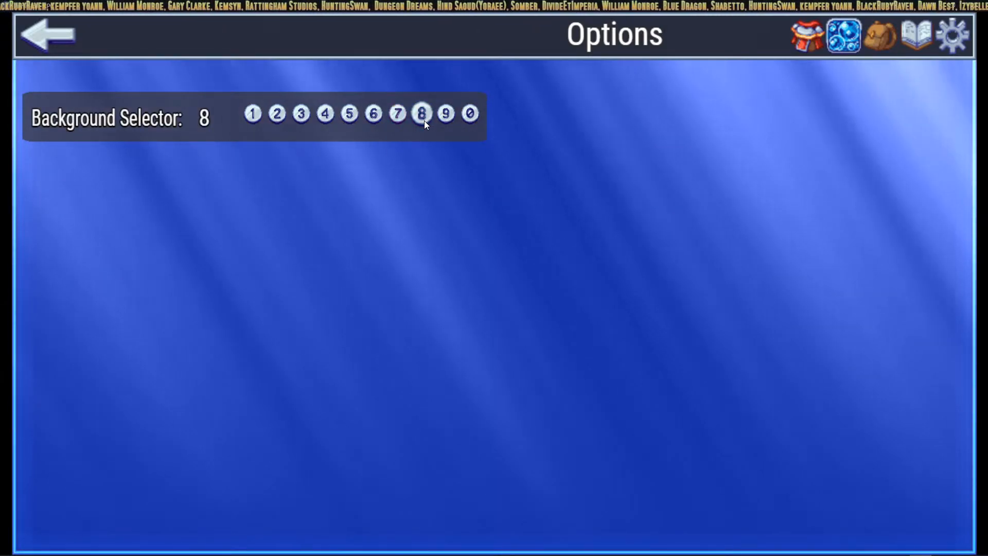
pyautogui.click(449, 119)
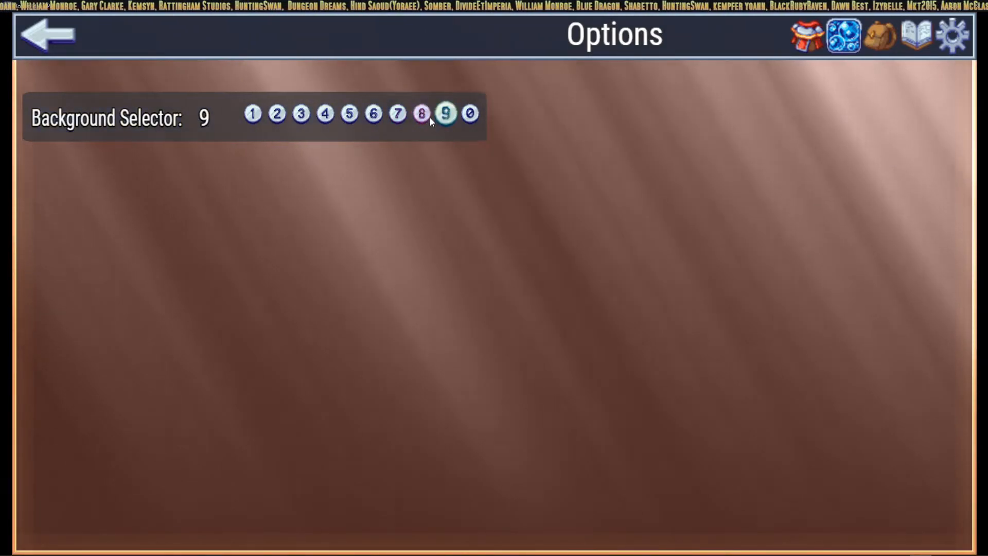
pyautogui.click(472, 115)
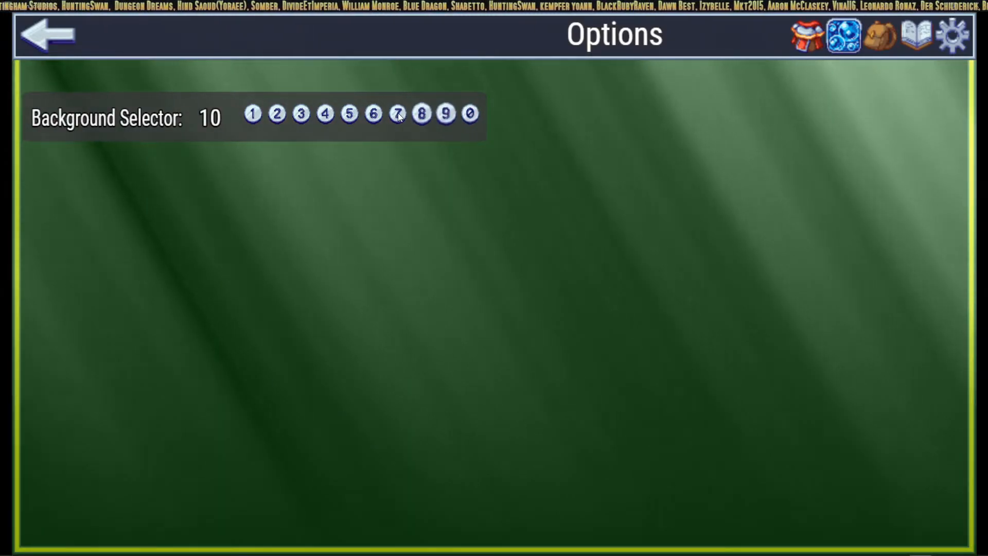
pyautogui.click(315, 116)
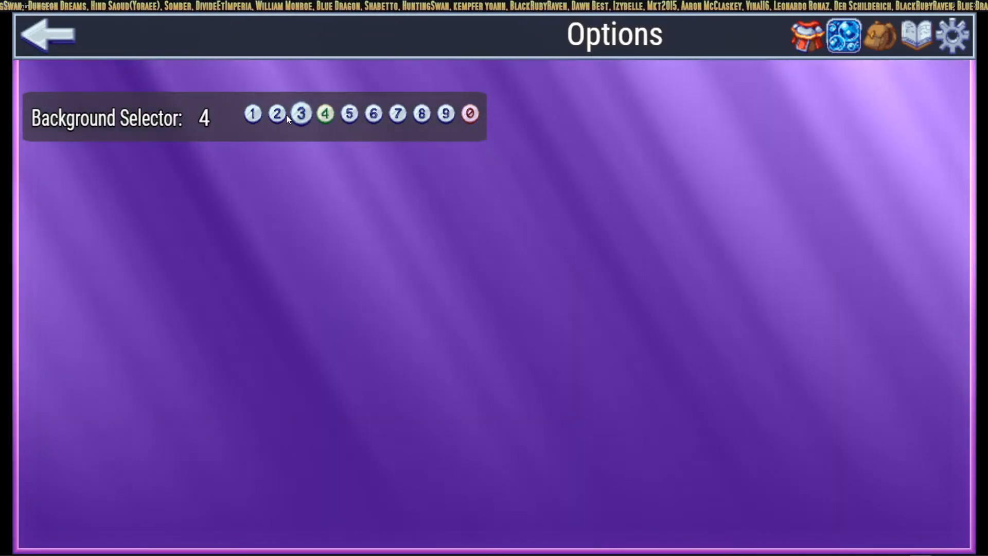
pyautogui.click(291, 115)
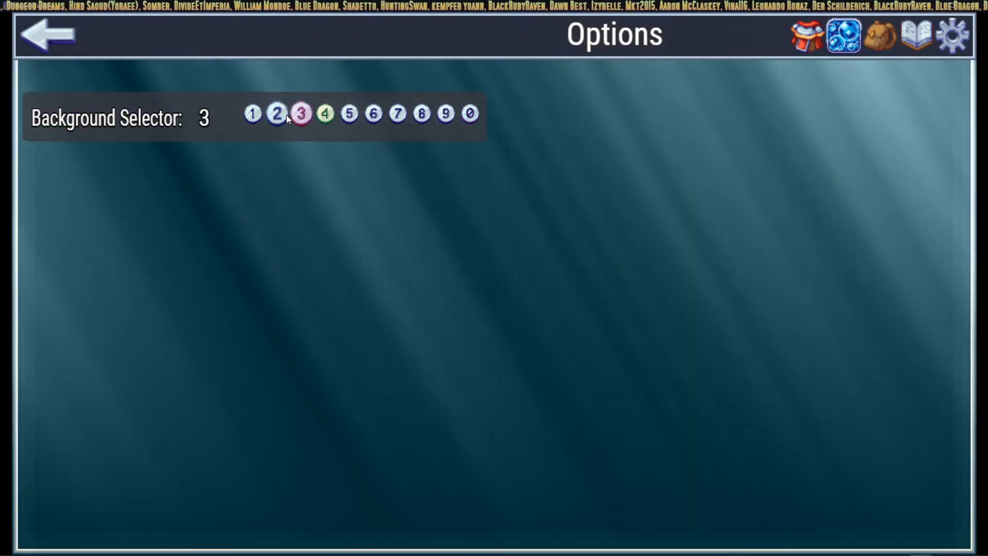
pyautogui.click(257, 115)
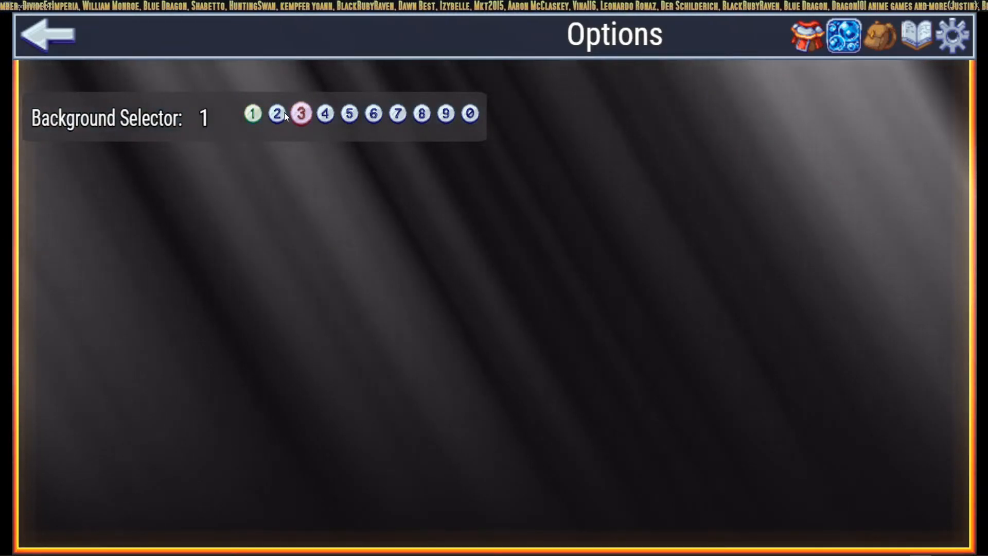
pyautogui.click(278, 113)
pyautogui.click(299, 114)
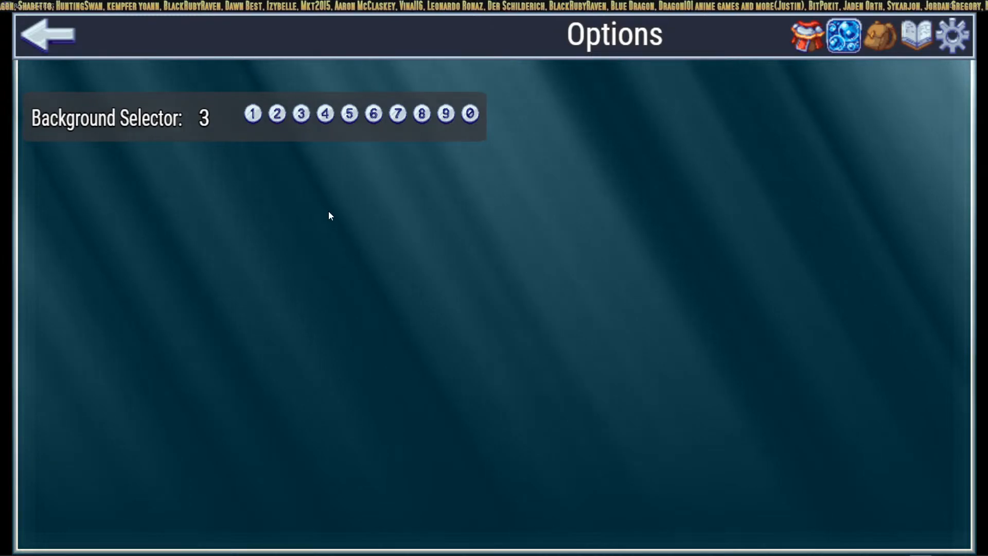
# Step: Compare background 3 on Character Status and Options, briefly trying 1 before settling on 3
pyautogui.click(819, 34)
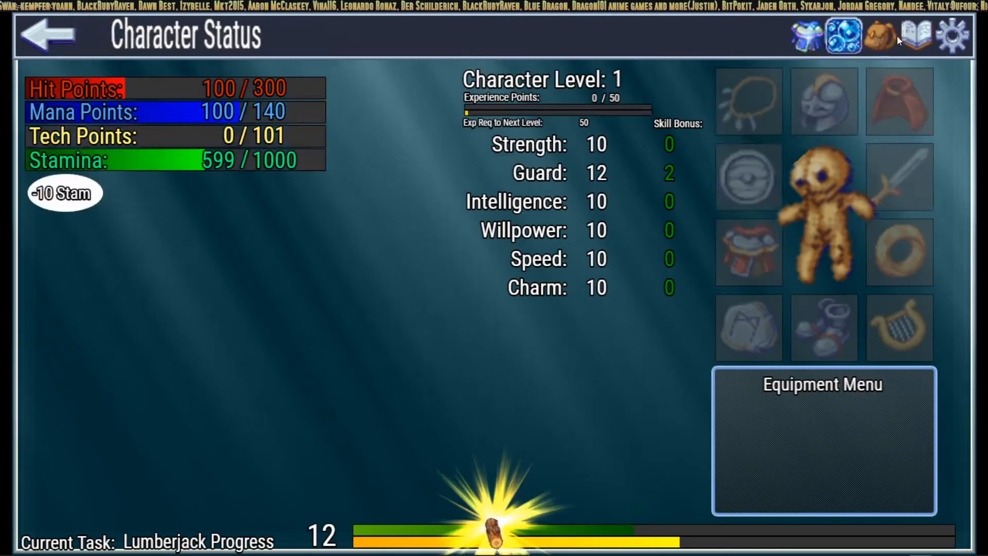
pyautogui.click(941, 36)
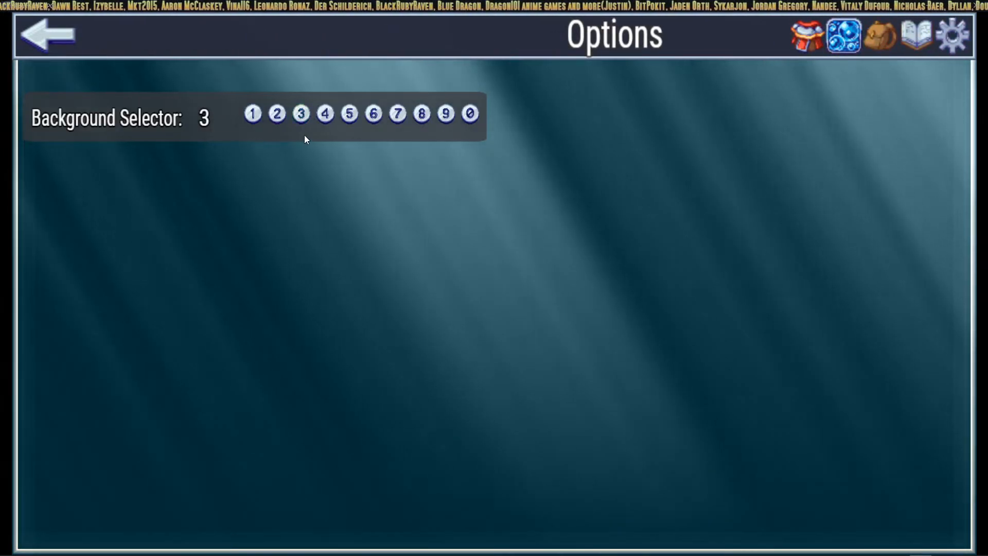
pyautogui.click(803, 37)
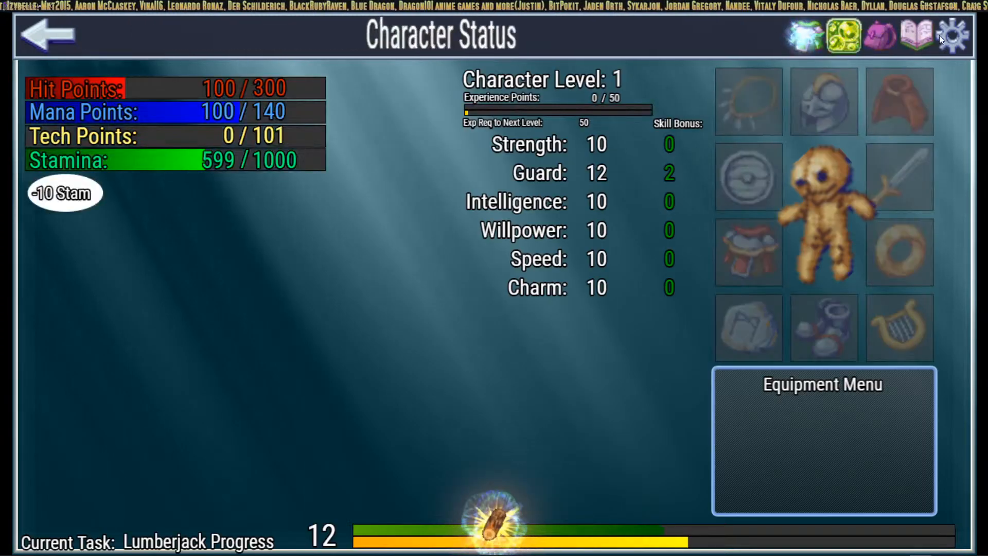
pyautogui.click(941, 36)
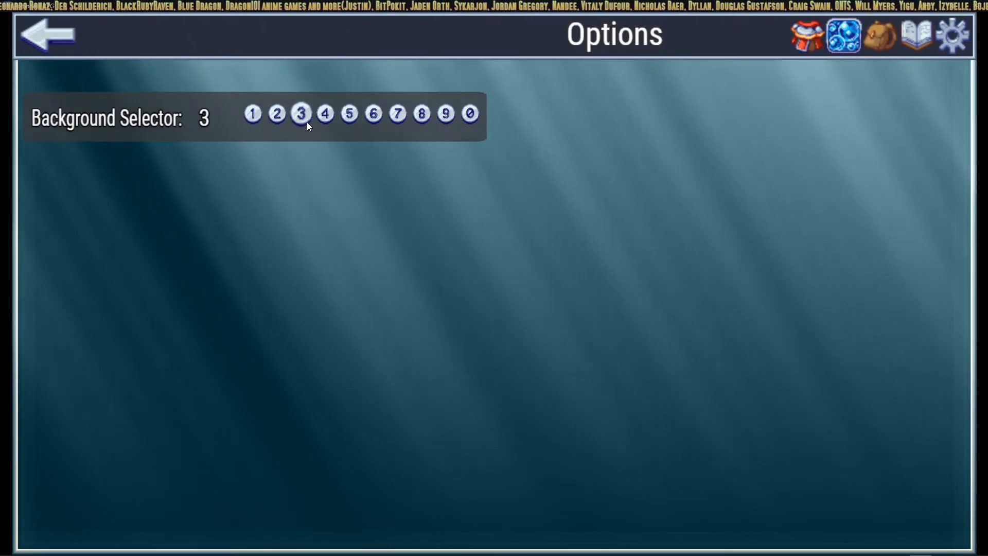
pyautogui.click(809, 43)
pyautogui.click(954, 40)
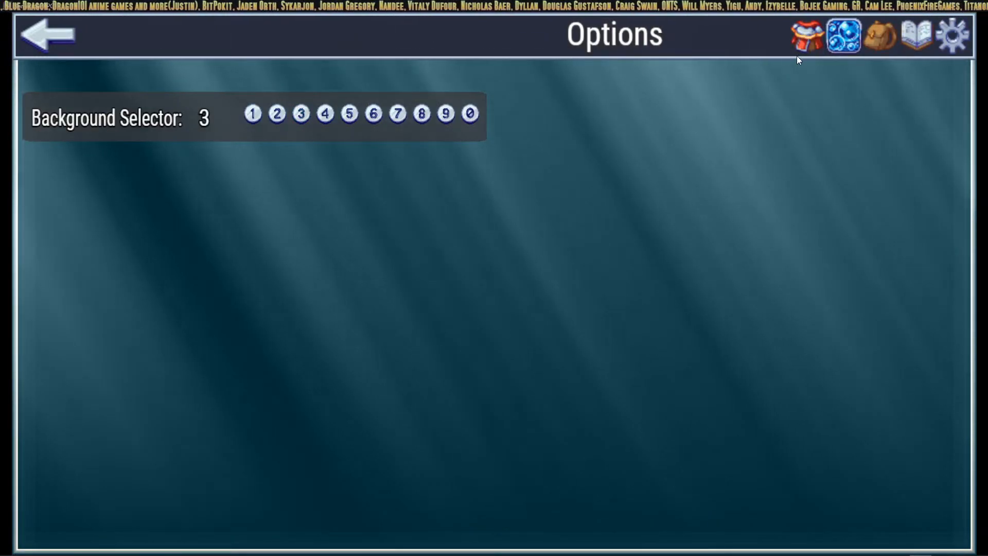
pyautogui.click(806, 41)
pyautogui.click(950, 39)
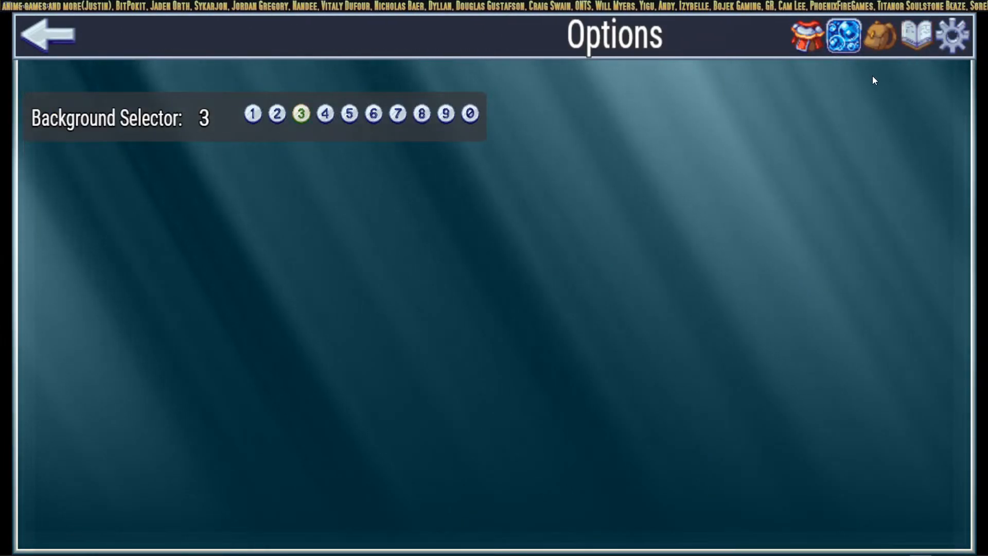
pyautogui.click(252, 113)
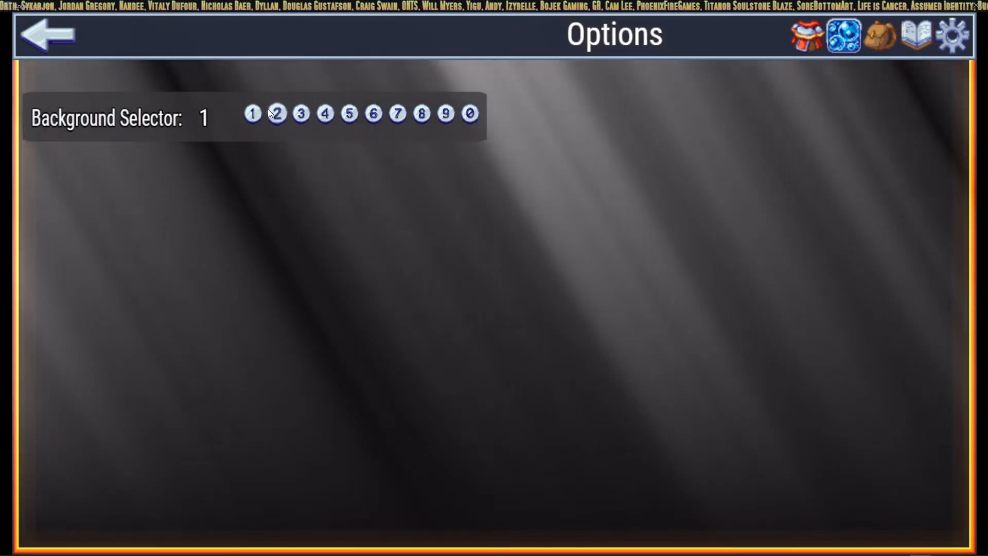
pyautogui.click(300, 112)
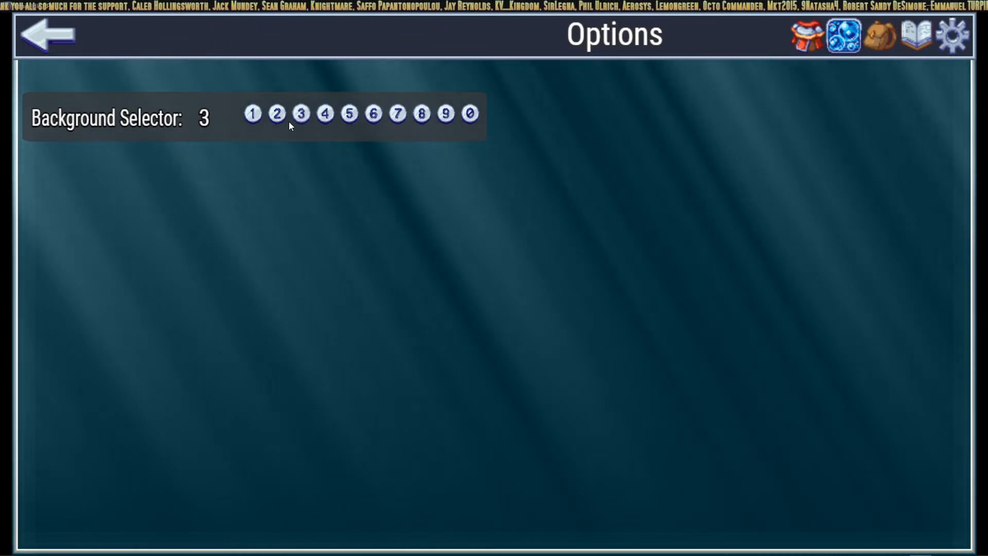
# Step: Check Character Status, then test the sparkle click effect at several background spots
pyautogui.click(805, 40)
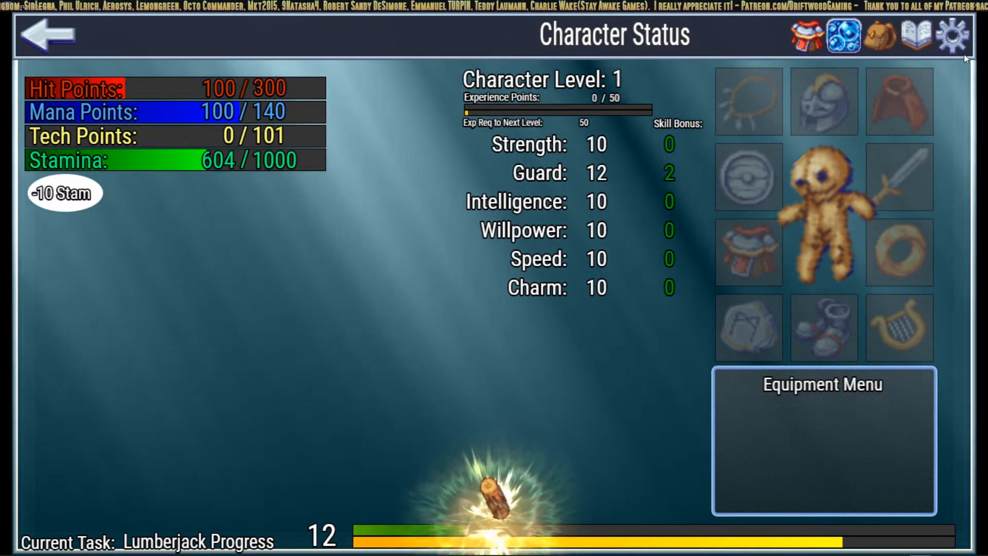
pyautogui.click(955, 40)
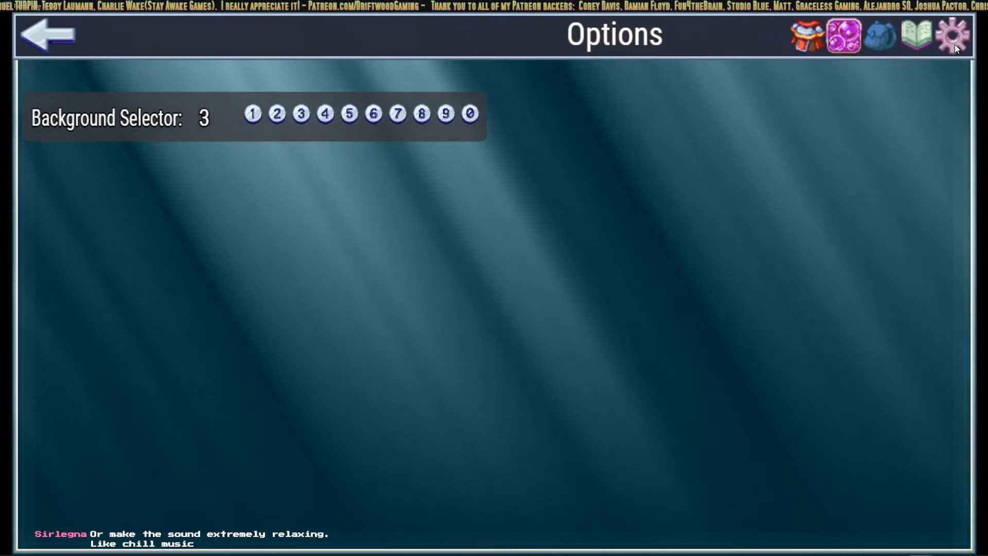
pyautogui.click(279, 390)
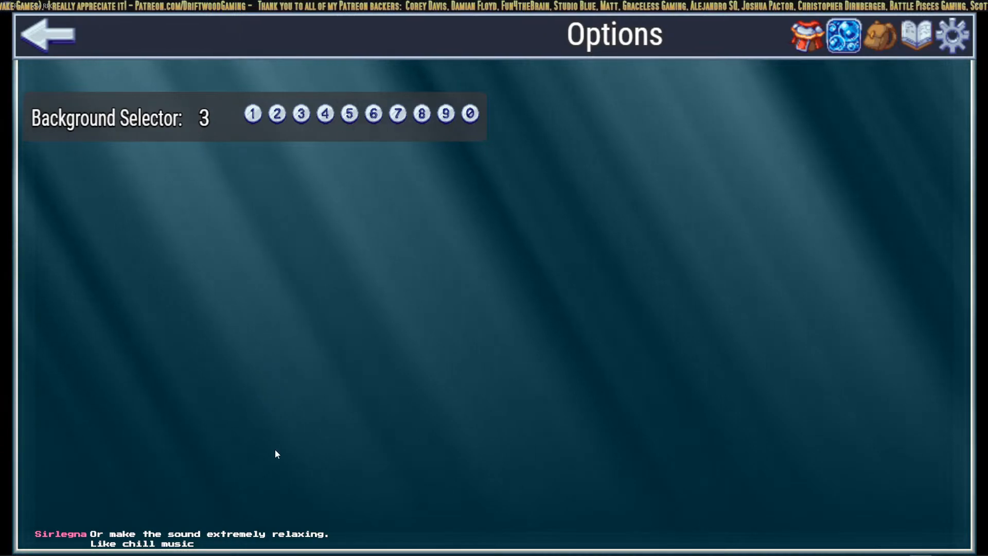
pyautogui.click(273, 400)
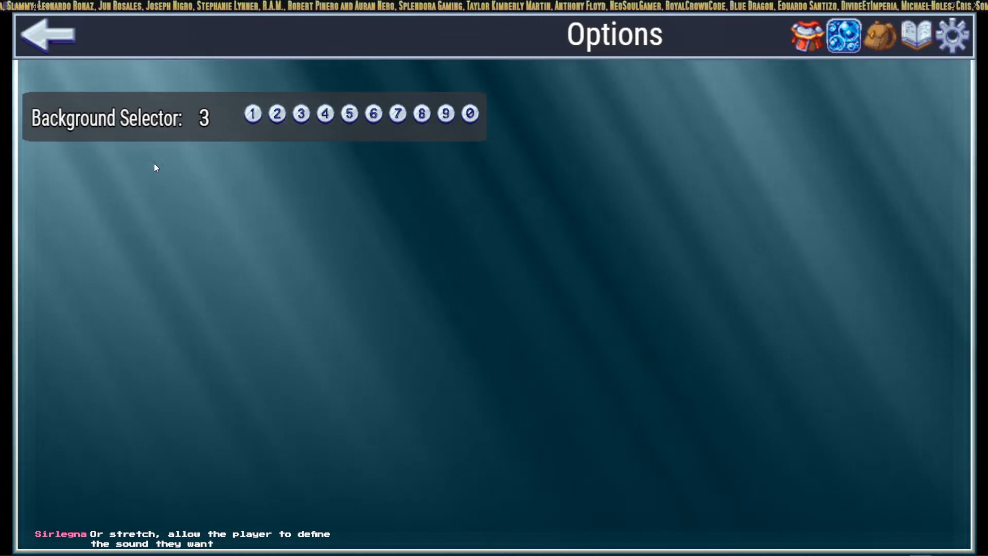
pyautogui.click(107, 179)
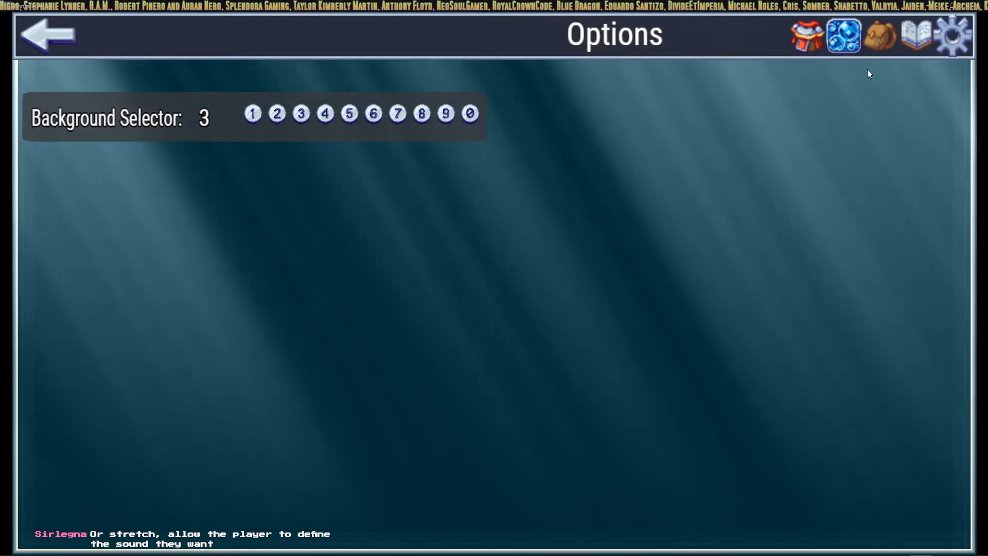
pyautogui.click(836, 122)
pyautogui.click(143, 432)
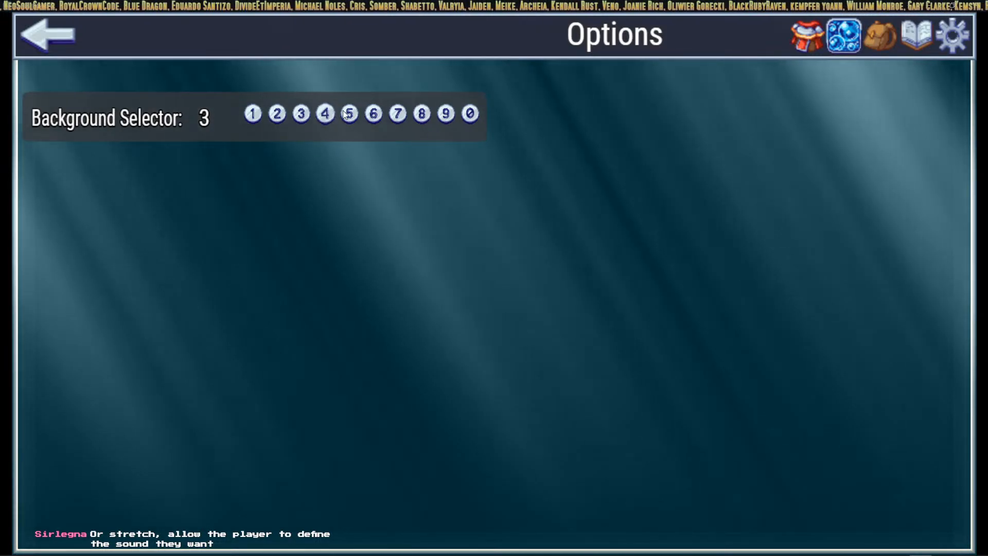
# Step: Set the background to green option 10, view it on Character Status, then return to HUD Maker Ultra
pyautogui.click(469, 114)
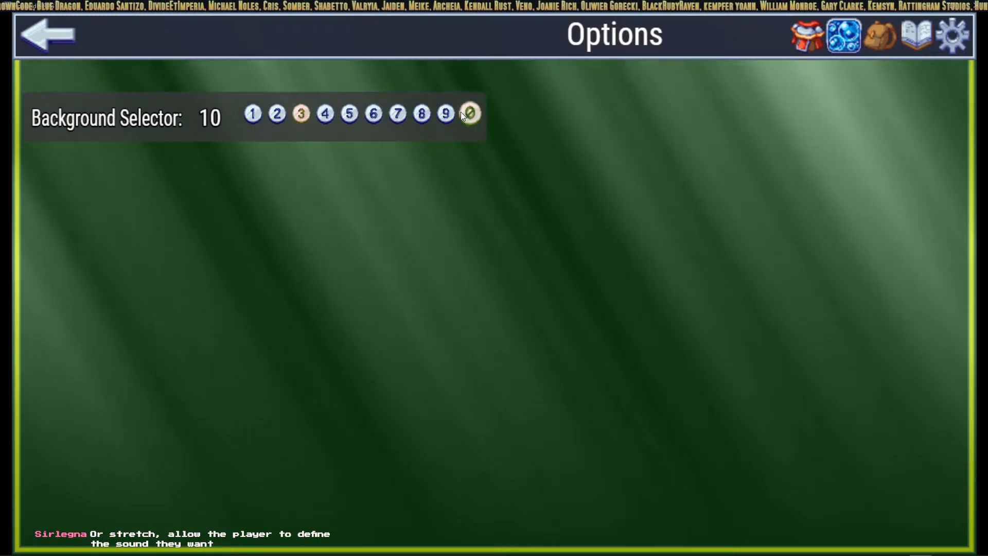
pyautogui.click(452, 112)
pyautogui.click(470, 111)
pyautogui.click(816, 43)
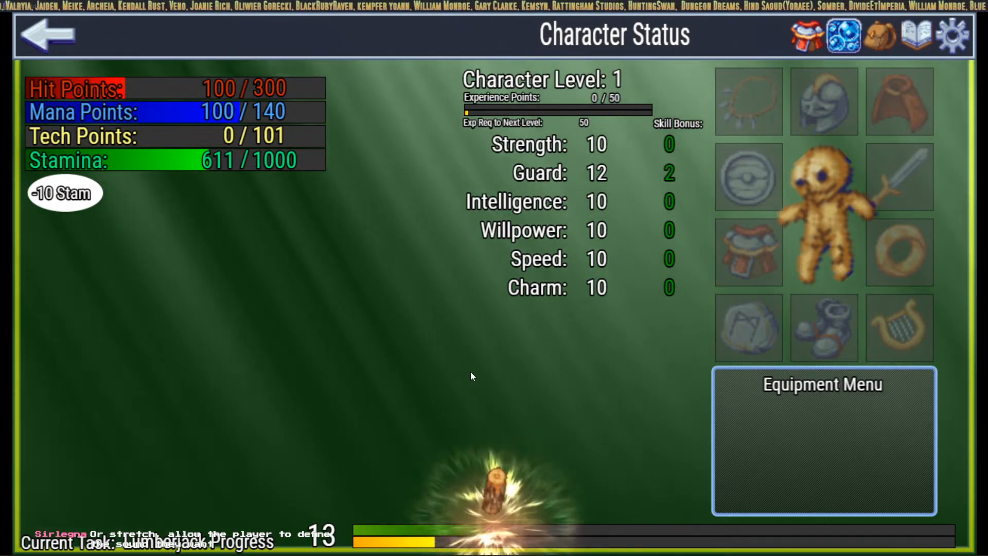
pyautogui.hotkey('alt', 'Tab')
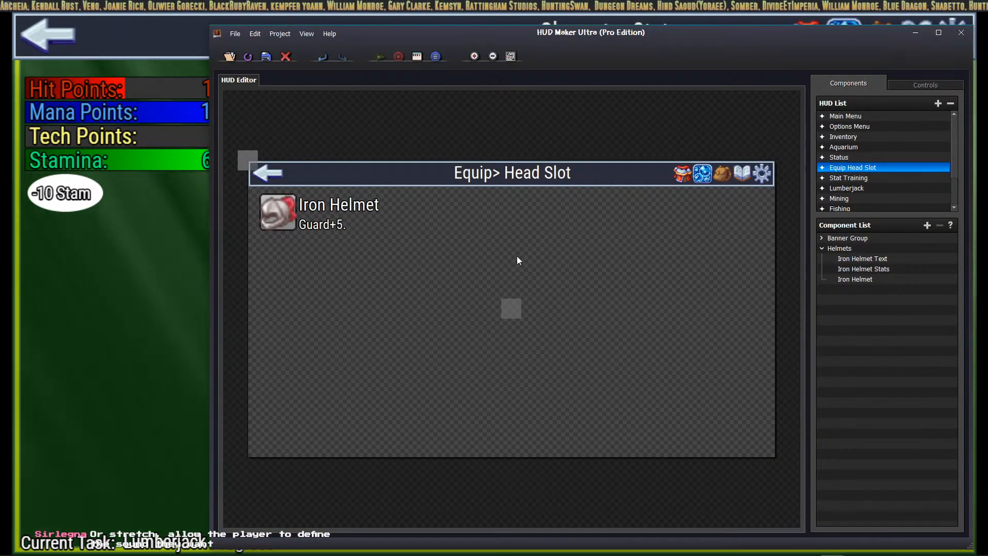
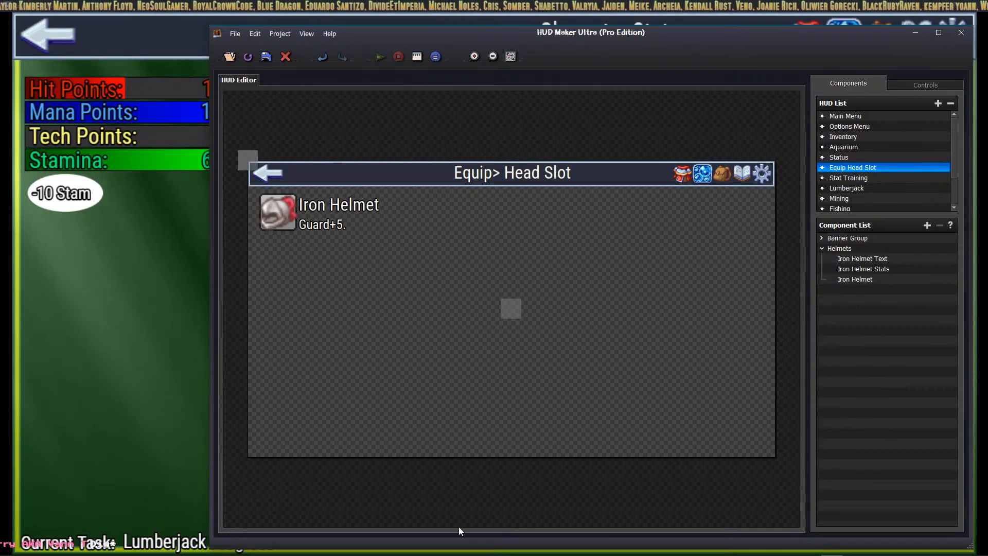
# Step: Look through the Iron Helmet text, stats and icon components, ending on the Iron Helmet icon
pyautogui.click(858, 268)
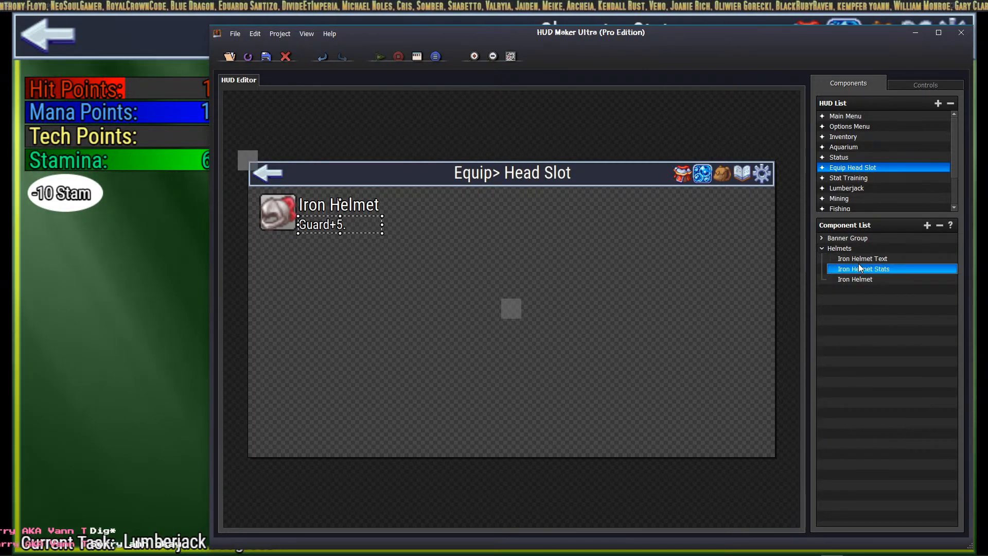
pyautogui.click(859, 258)
pyautogui.click(859, 270)
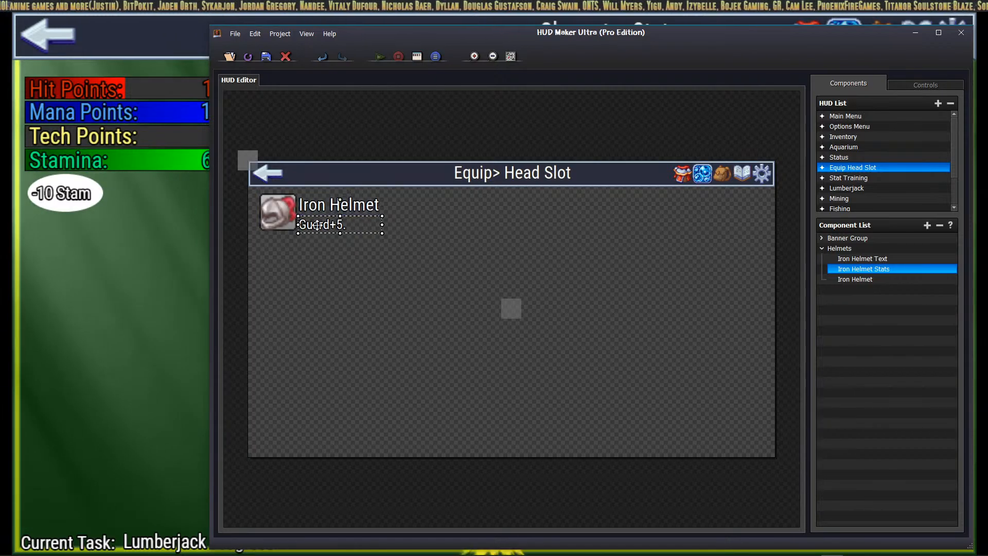
pyautogui.click(864, 259)
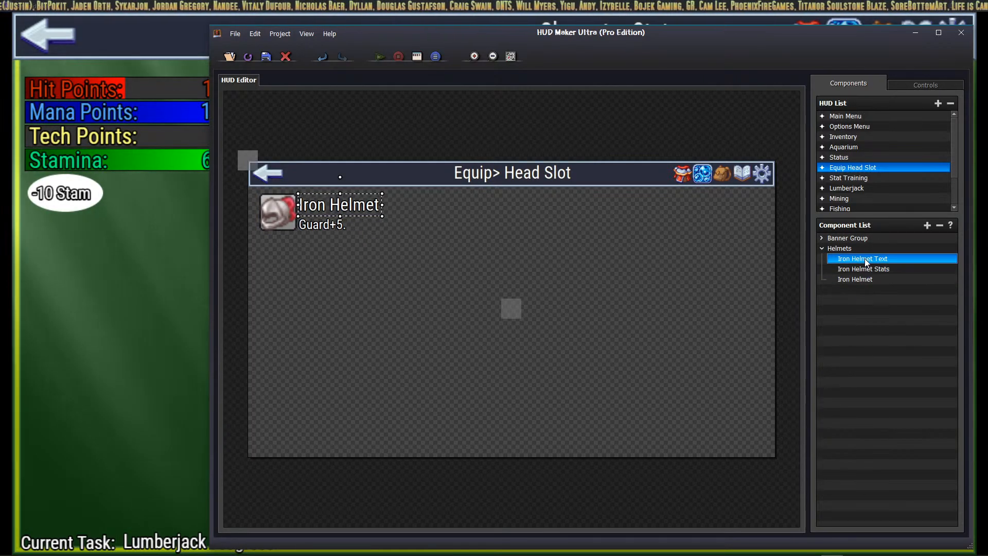
pyautogui.click(862, 265)
pyautogui.click(857, 279)
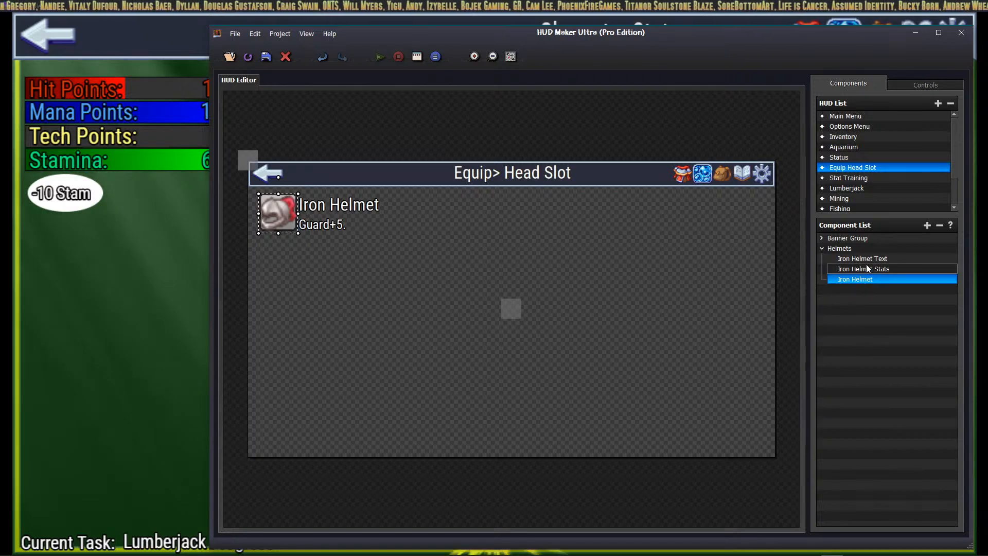
pyautogui.click(868, 260)
pyautogui.click(865, 278)
pyautogui.click(859, 249)
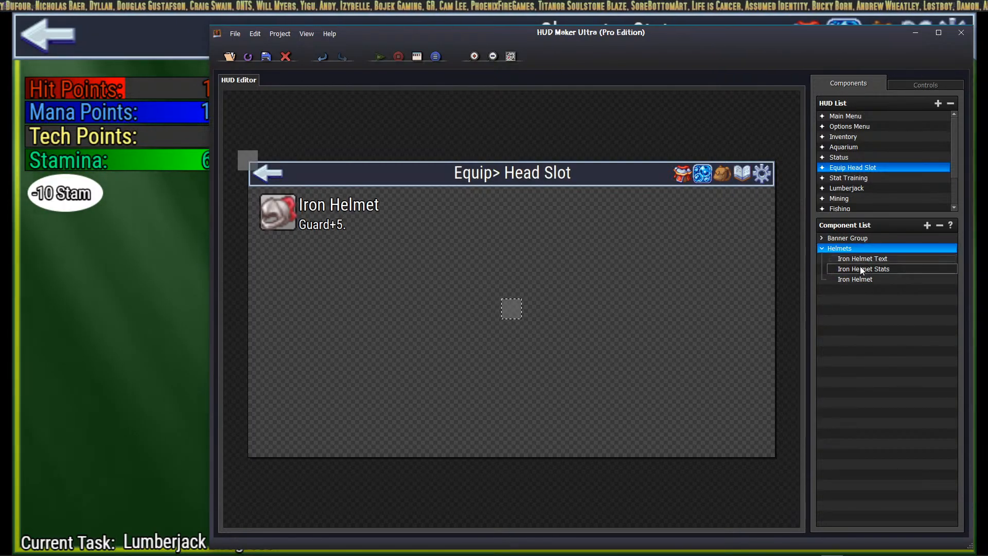
pyautogui.click(862, 261)
pyautogui.click(864, 276)
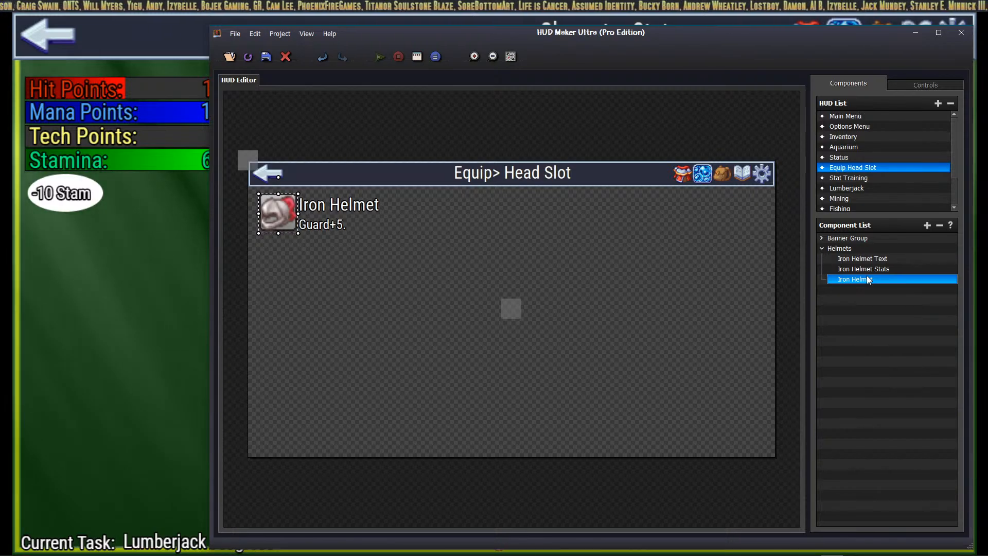
# Step: Paste a copy of the Iron Helmet icon below the original and rename it 'DarkSteel Helmet Icon'
pyautogui.hotkey('ctrl', 'v')
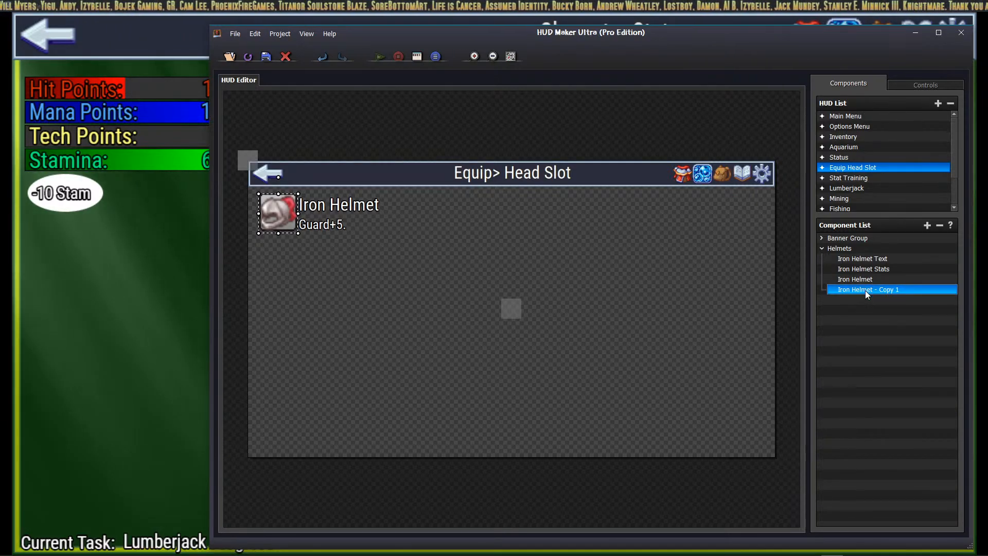
pyautogui.moveTo(278, 212); pyautogui.dragTo(277, 253)
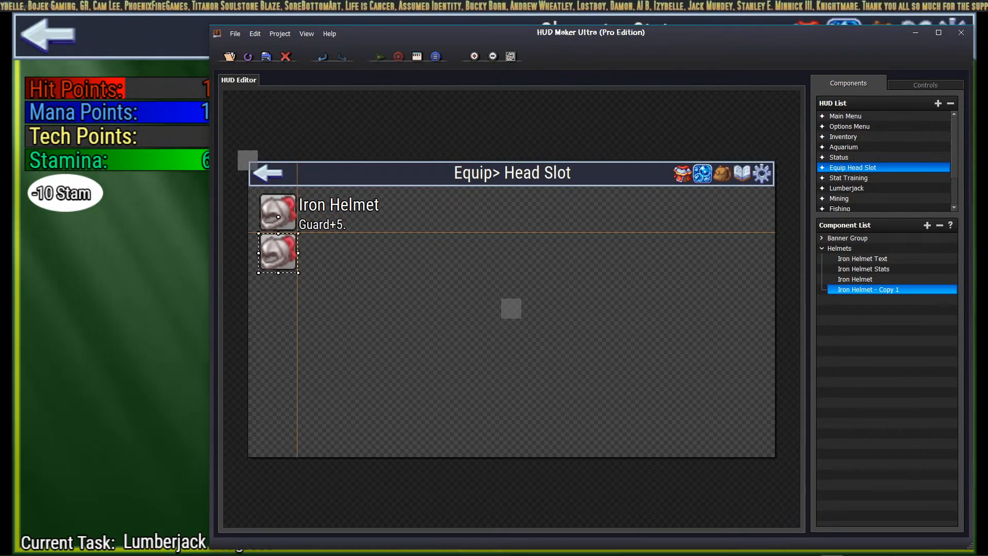
pyautogui.rightClick(863, 292)
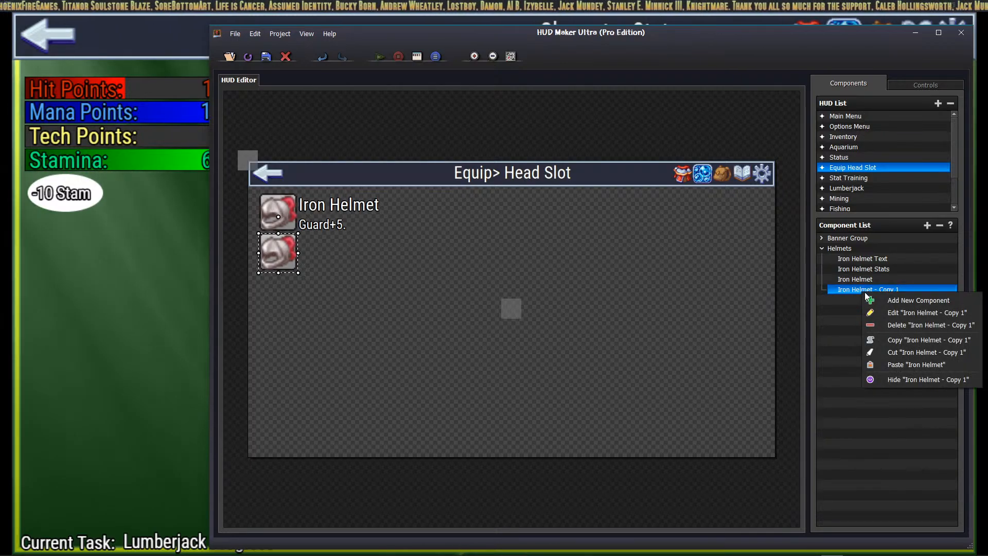
pyautogui.click(889, 313)
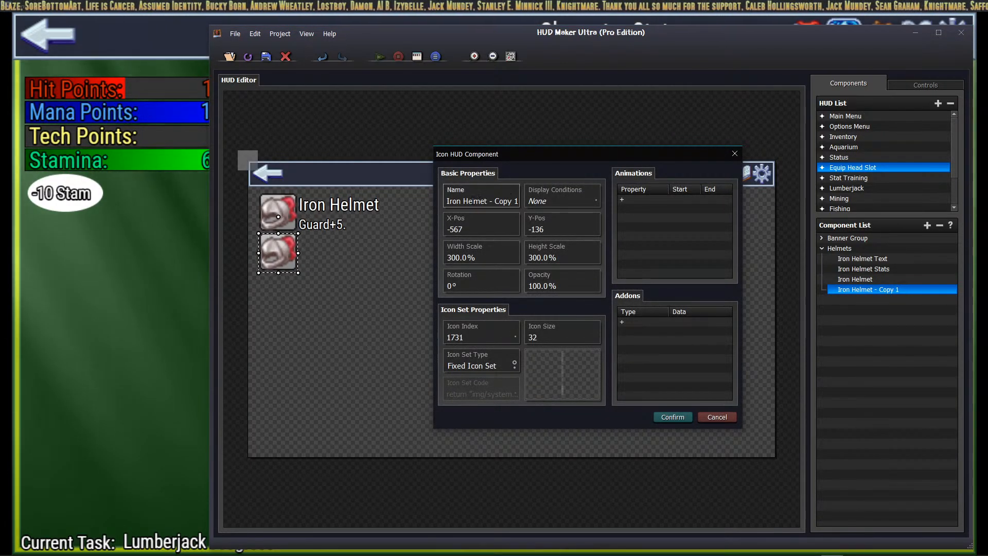
pyautogui.doubleClick(474, 201)
pyautogui.doubleClick(458, 201)
pyautogui.write('DarkS')
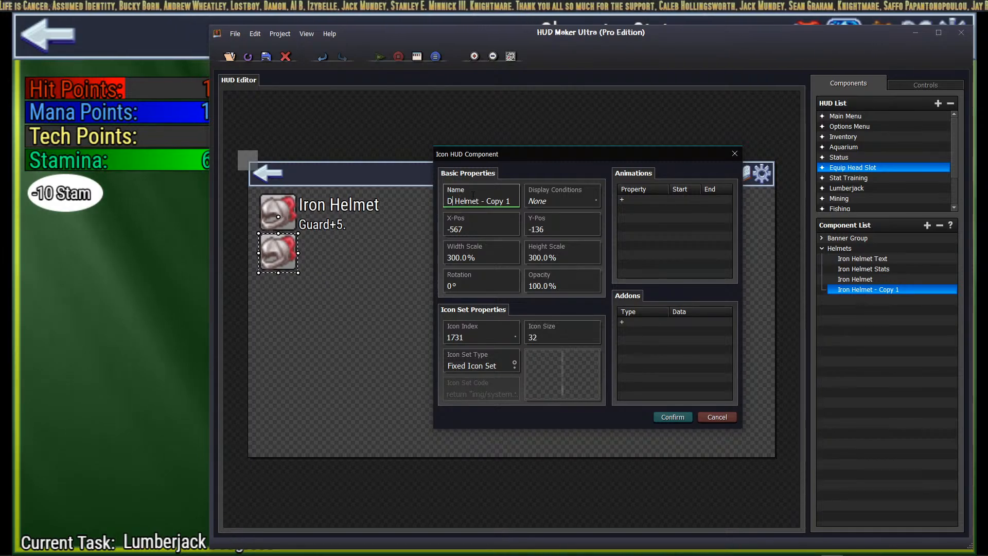
pyautogui.write('teel')
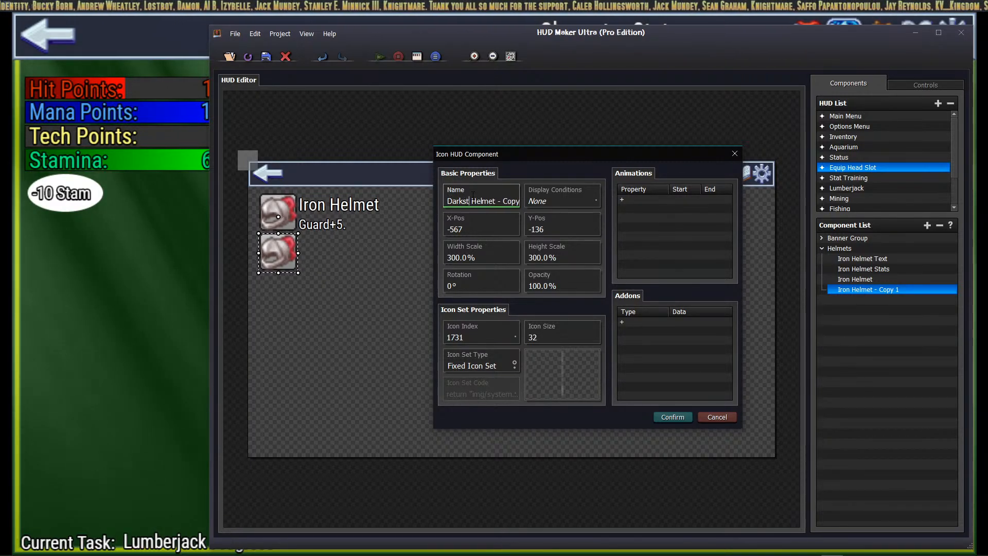
pyautogui.press('Right')
pyautogui.press('Right')
pyautogui.press('Right')
pyautogui.press('Right')
pyautogui.press('Right')
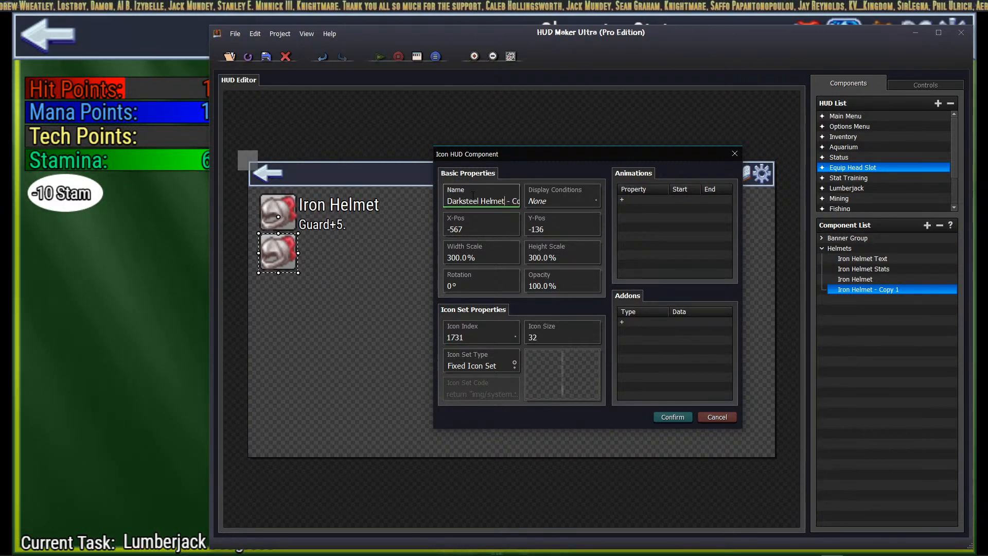
pyautogui.press('Delete')
pyautogui.press('Delete')
pyautogui.press('Delete')
pyautogui.press('Delete')
pyautogui.press('Delete')
pyautogui.press('Delete')
pyautogui.press('Delete')
pyautogui.press('Delete')
pyautogui.press('Delete')
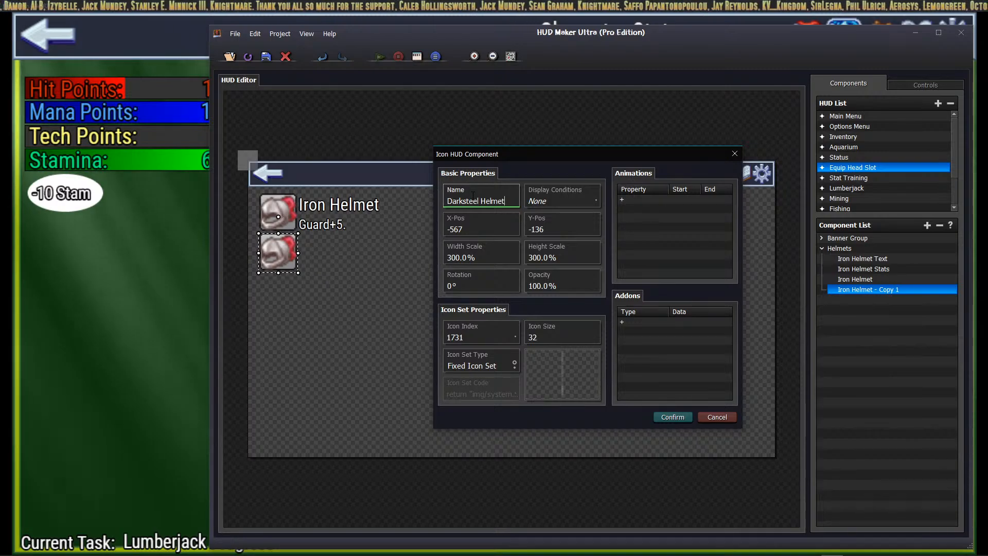
pyautogui.write('Icon')
pyautogui.press('Return')
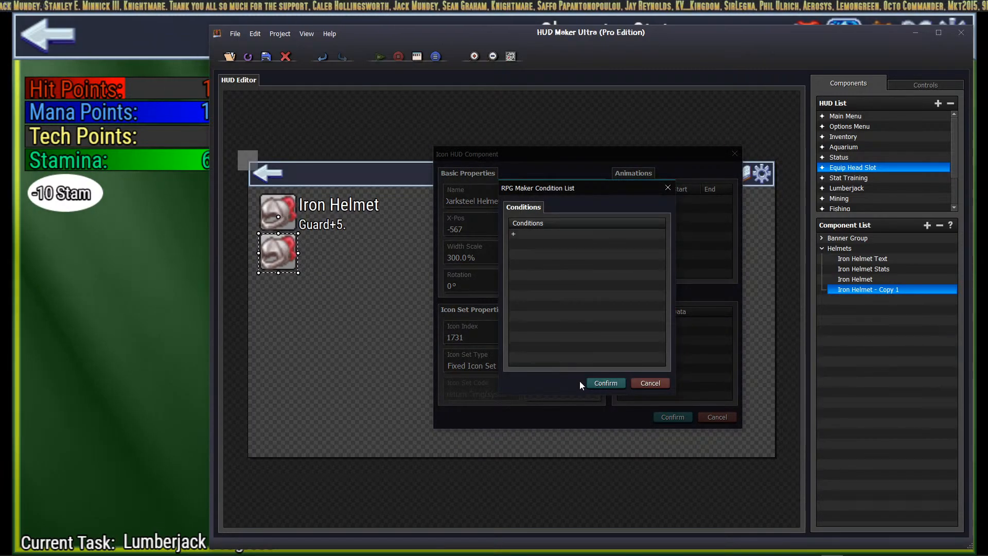
pyautogui.click(591, 383)
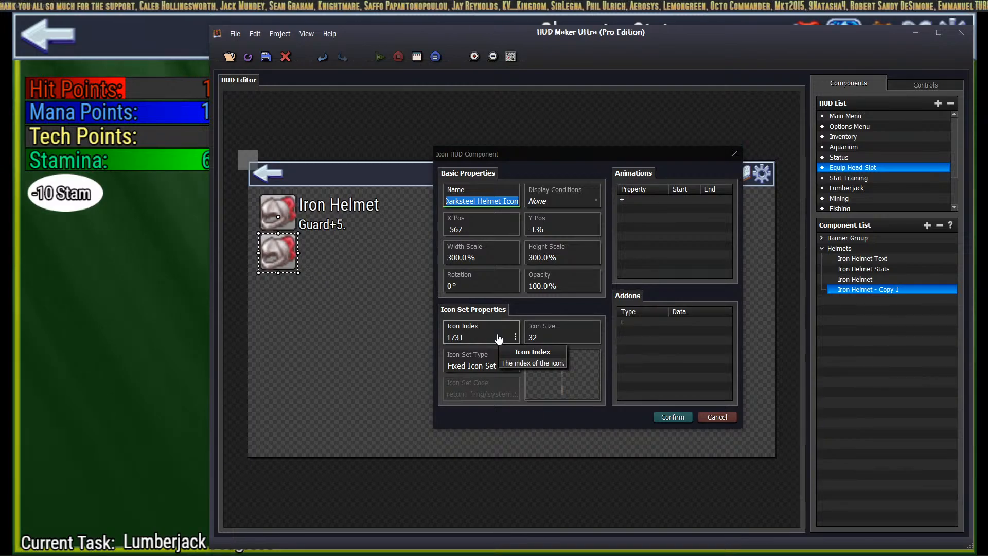
# Step: Look up the Darksteel Helmet's icon in RPG Maker MZ and set icon index 1734
pyautogui.hotkey('alt', 'Tab')
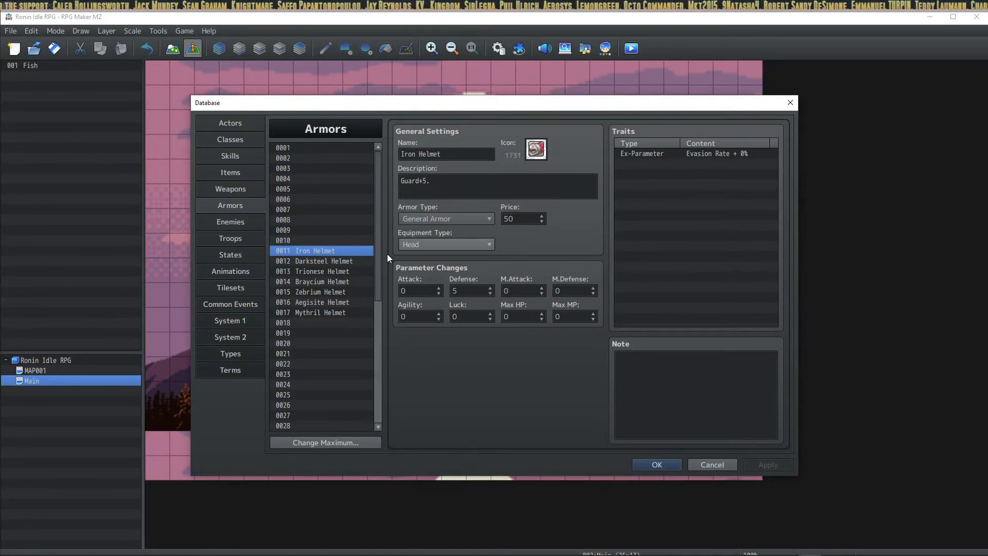
pyautogui.click(335, 261)
pyautogui.hotkey('alt', 'Tab')
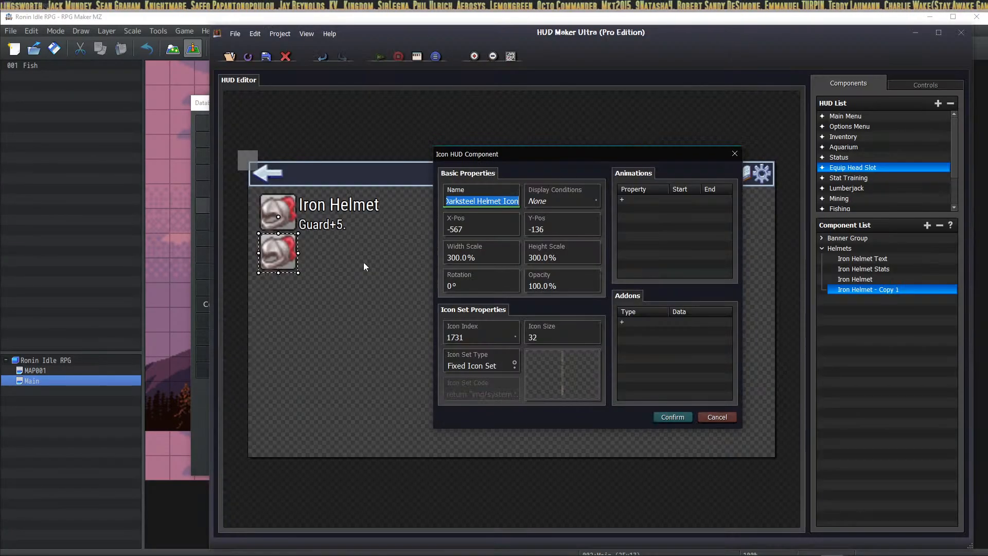
pyautogui.click(489, 341)
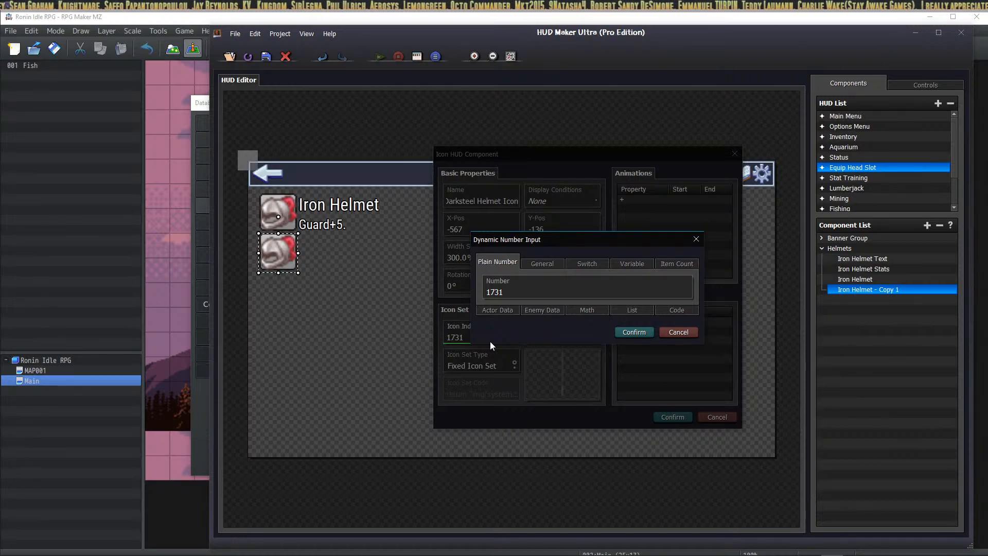
pyautogui.moveTo(486, 292); pyautogui.dragTo(501, 292)
pyautogui.write('1')
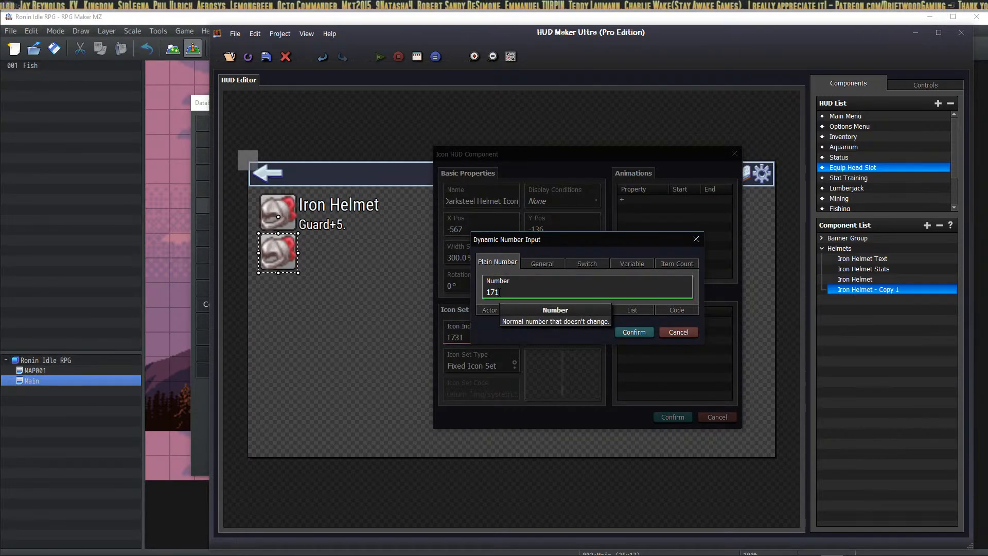
pyautogui.click(636, 332)
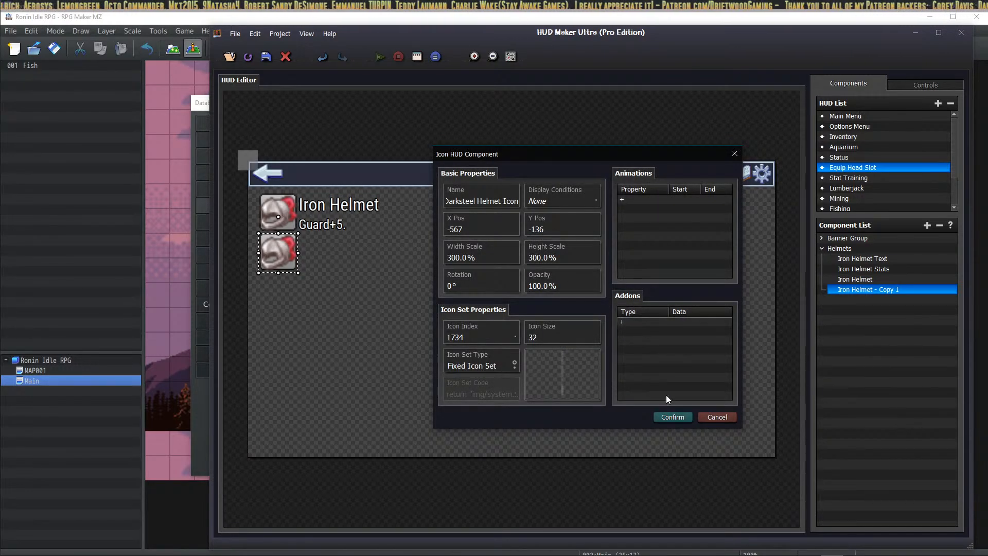
pyautogui.click(670, 416)
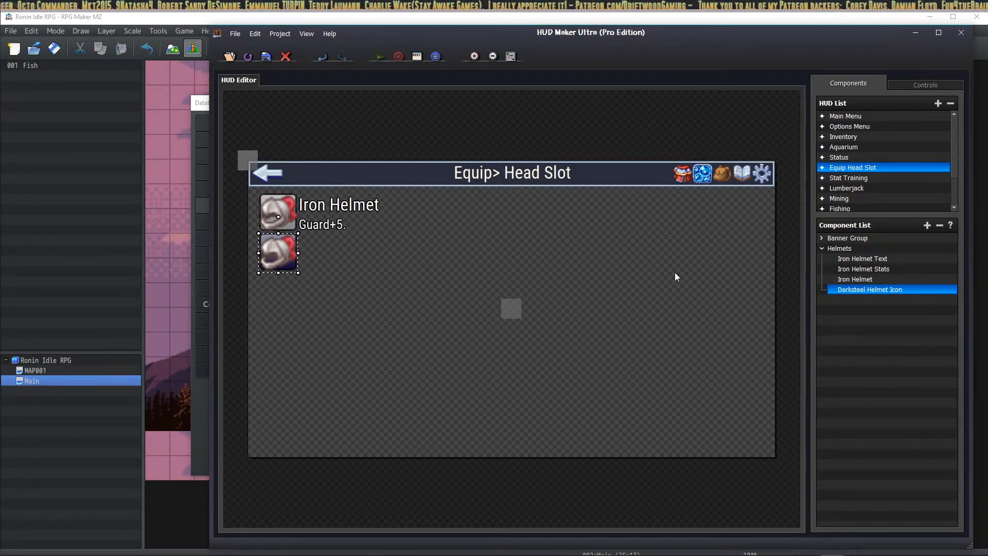
# Step: Duplicate the Iron Helmet Text component into the Helmets group
pyautogui.click(882, 259)
pyautogui.hotkey('ctrl', 'c')
pyautogui.hotkey('ctrl', 'v')
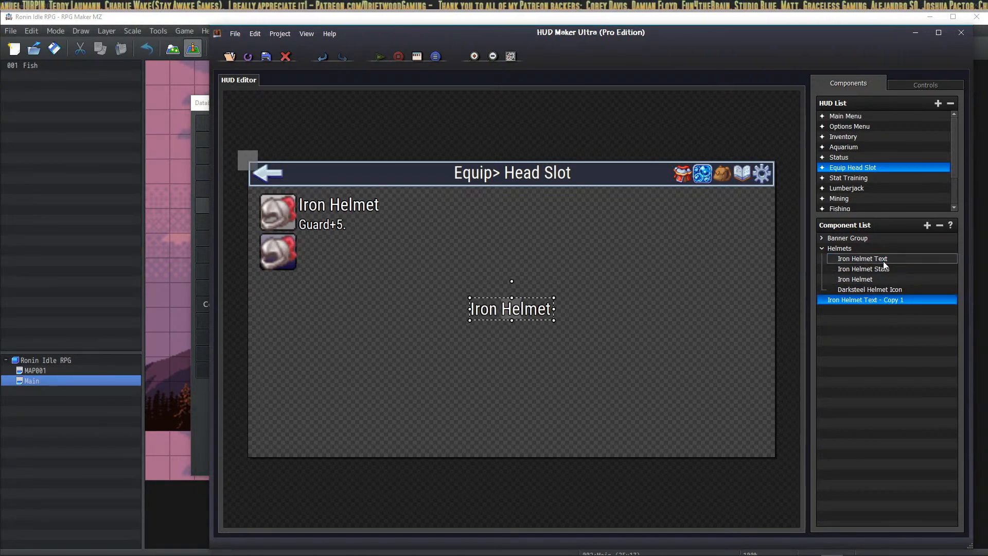
pyautogui.moveTo(886, 303); pyautogui.dragTo(893, 289)
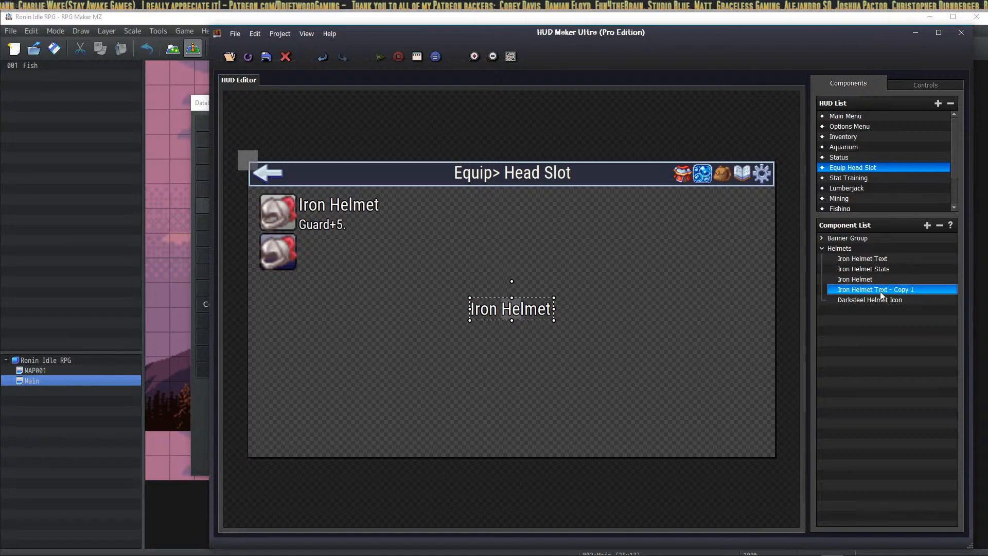
pyautogui.rightClick(879, 291)
pyautogui.click(906, 314)
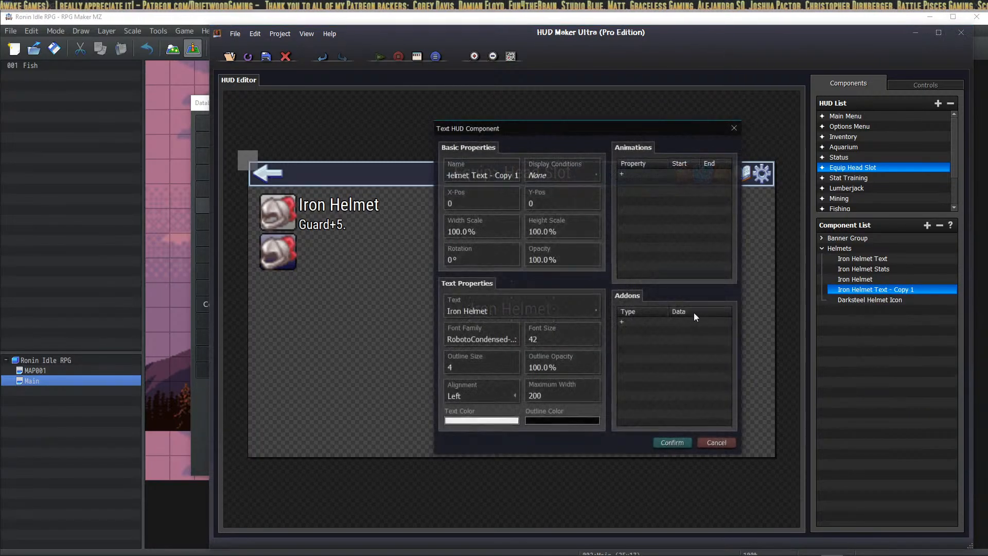
# Step: Rename the copy to Darksteel Helmet Text and make it display 'Darksteel Helmet'
pyautogui.tripleClick(490, 170)
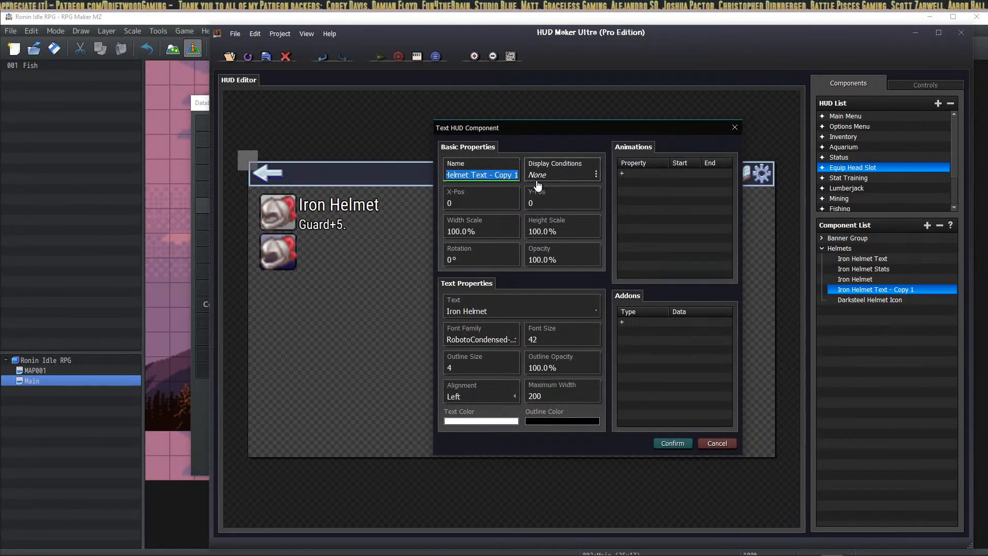
pyautogui.click(489, 176)
pyautogui.moveTo(487, 175); pyautogui.dragTo(522, 177)
pyautogui.press('BackSpace')
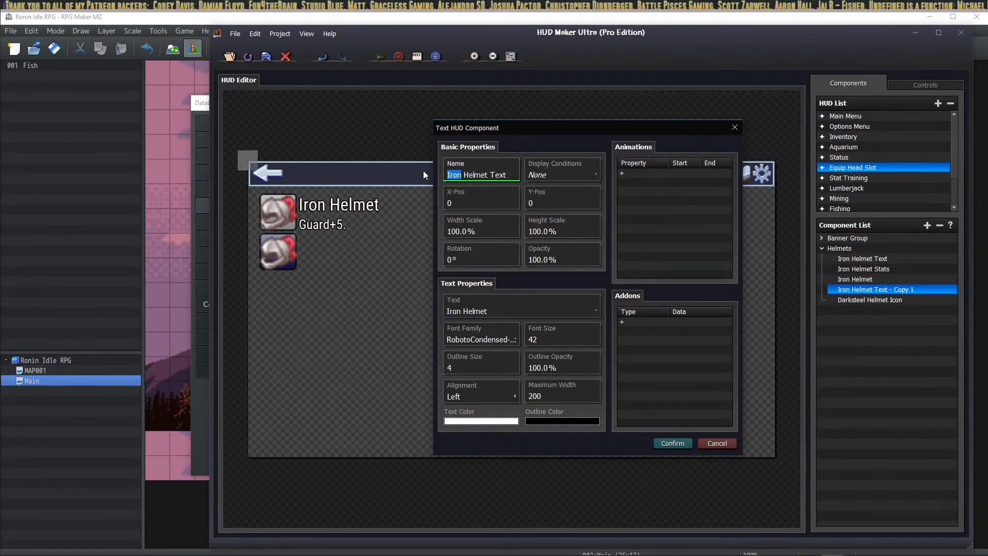
pyautogui.write('Darksteel')
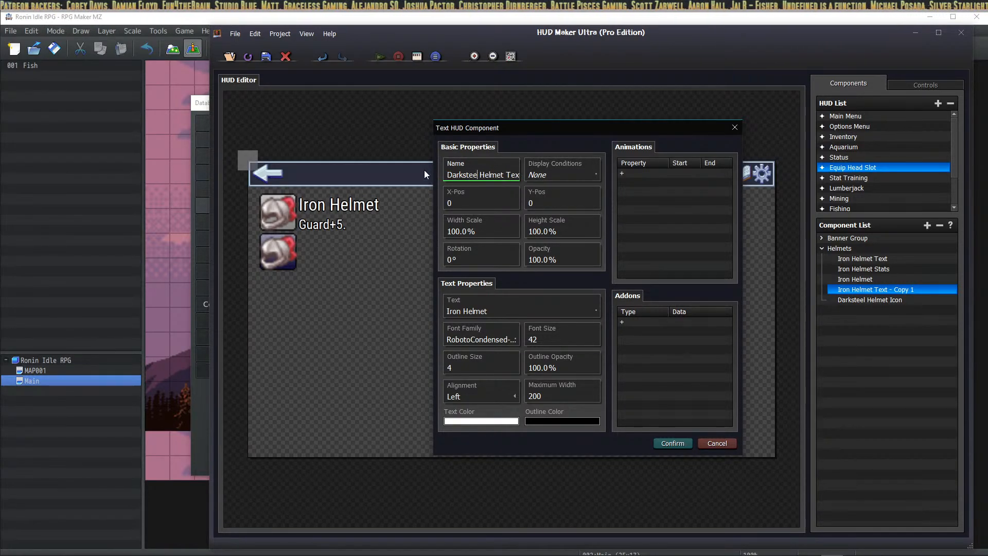
pyautogui.click(490, 307)
pyautogui.doubleClick(493, 292)
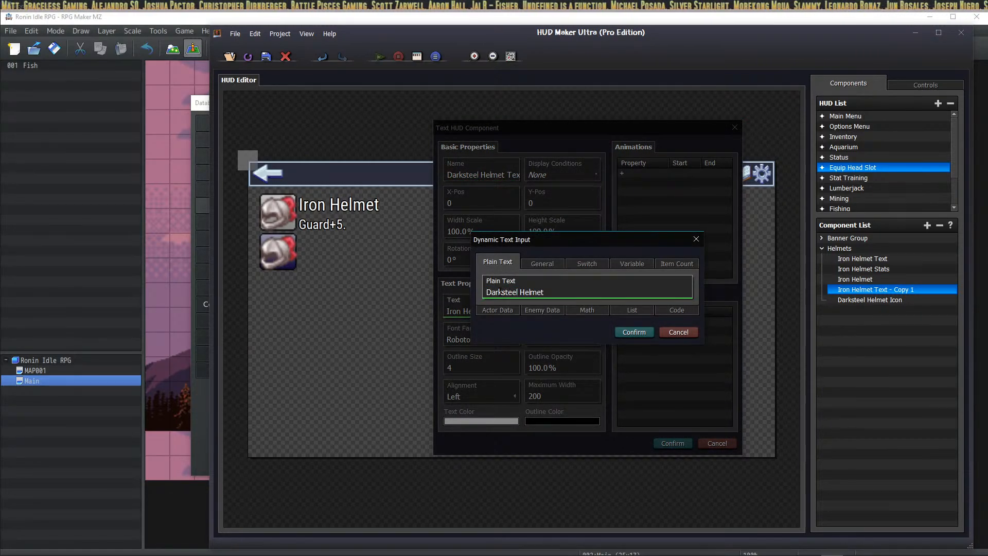
pyautogui.click(628, 332)
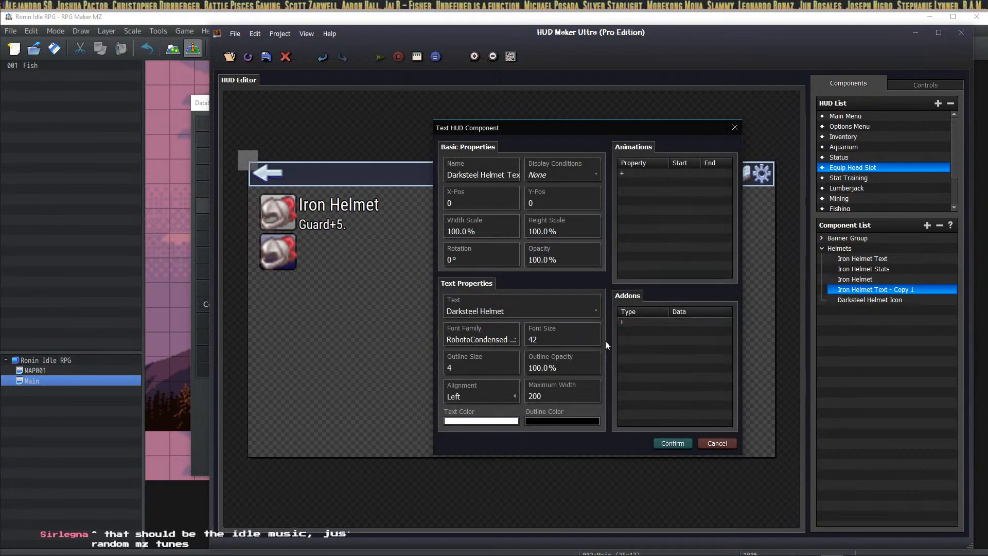
pyautogui.click(667, 443)
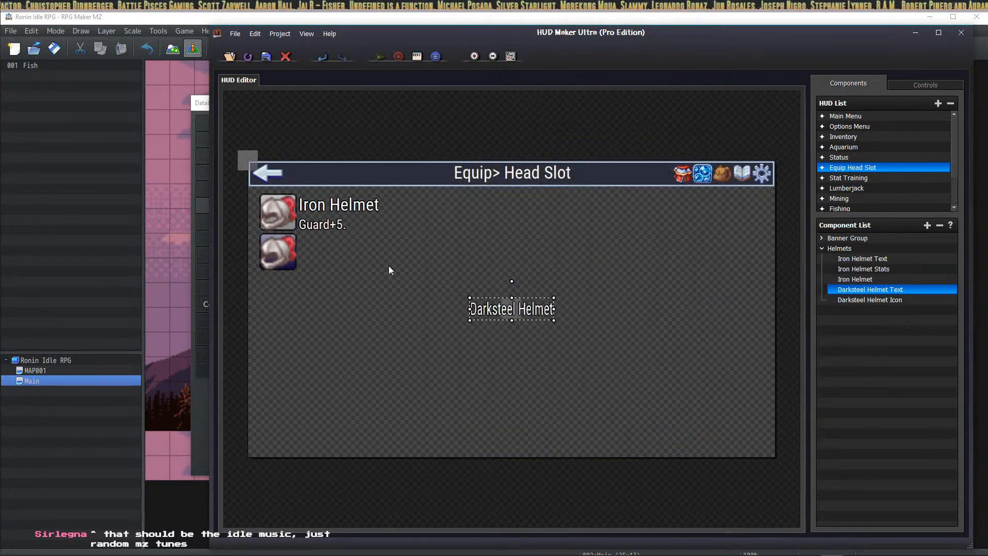
# Step: Set its maximum width to 300 and place it beside the second helmet icon
pyautogui.doubleClick(548, 311)
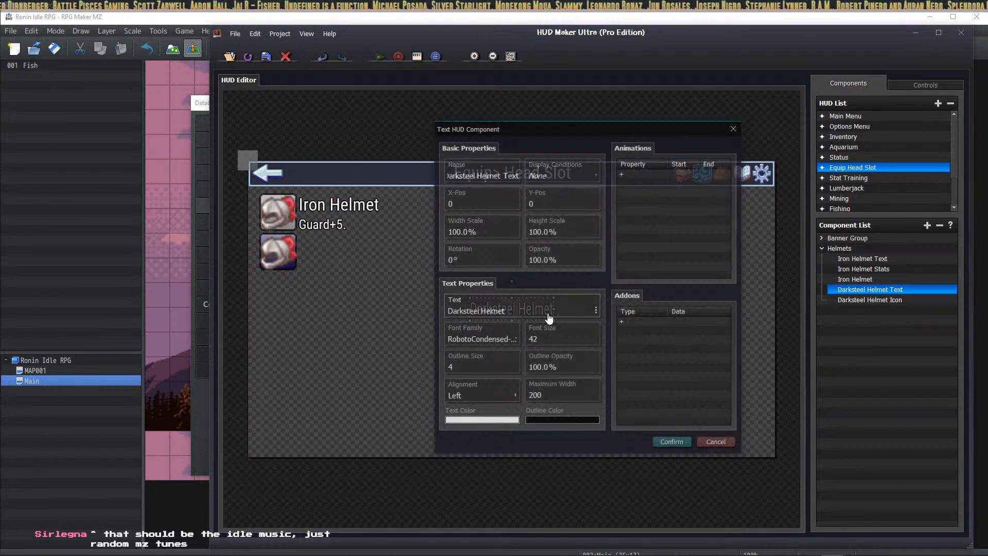
pyautogui.click(559, 397)
pyautogui.write('300')
pyautogui.press('Return')
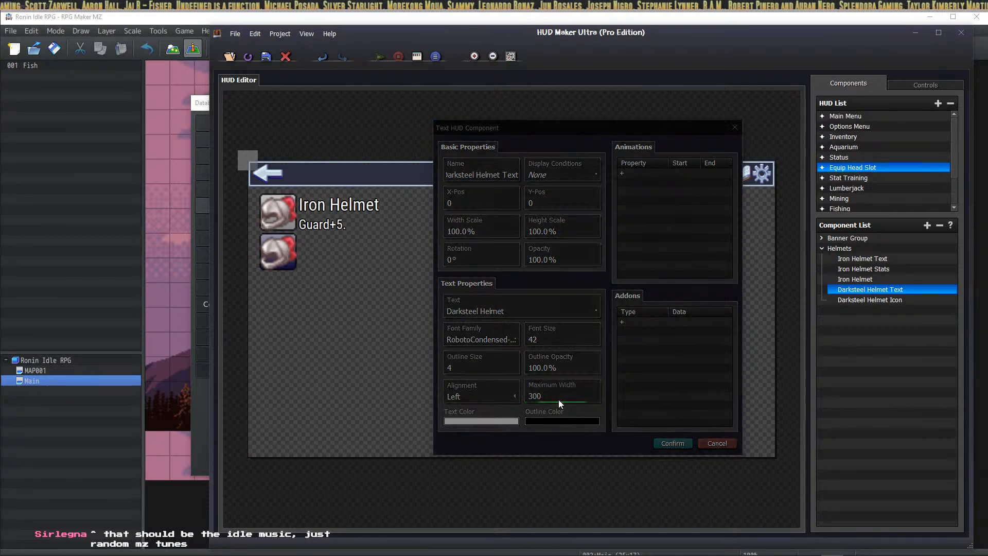
pyautogui.click(606, 384)
pyautogui.click(671, 443)
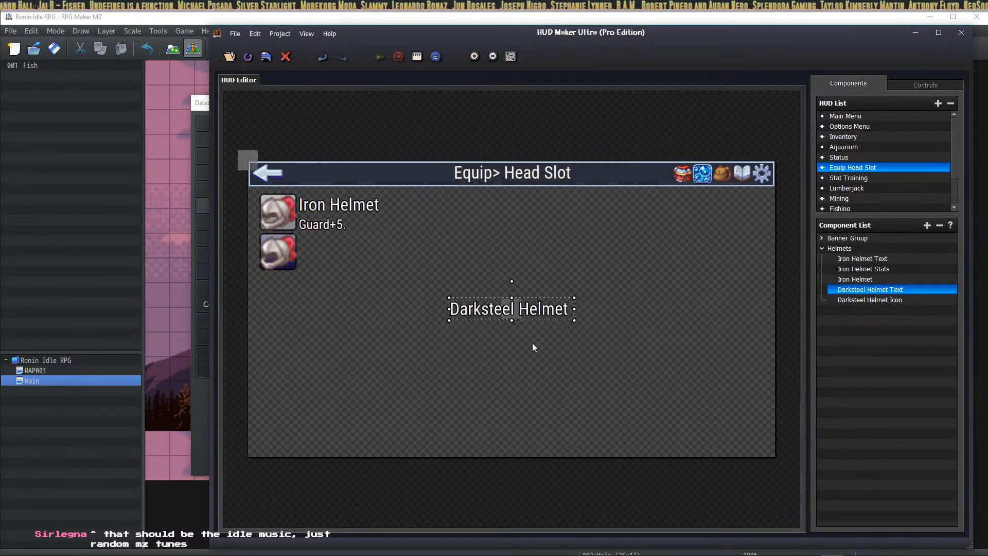
pyautogui.moveTo(552, 305); pyautogui.dragTo(401, 241)
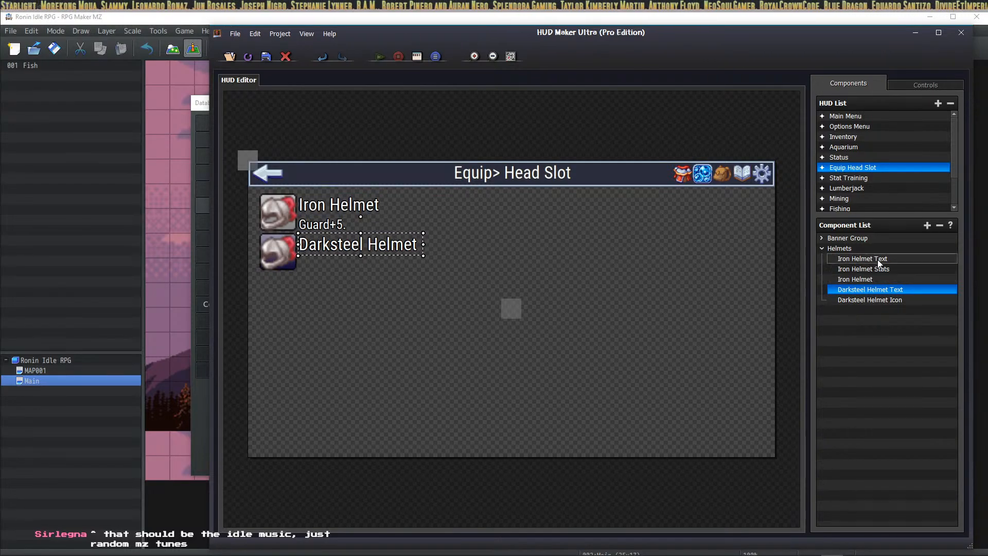
# Step: Rename the Iron Helmet icon component to 'Iron Helmet Icon'
pyautogui.rightClick(870, 278)
pyautogui.click(882, 304)
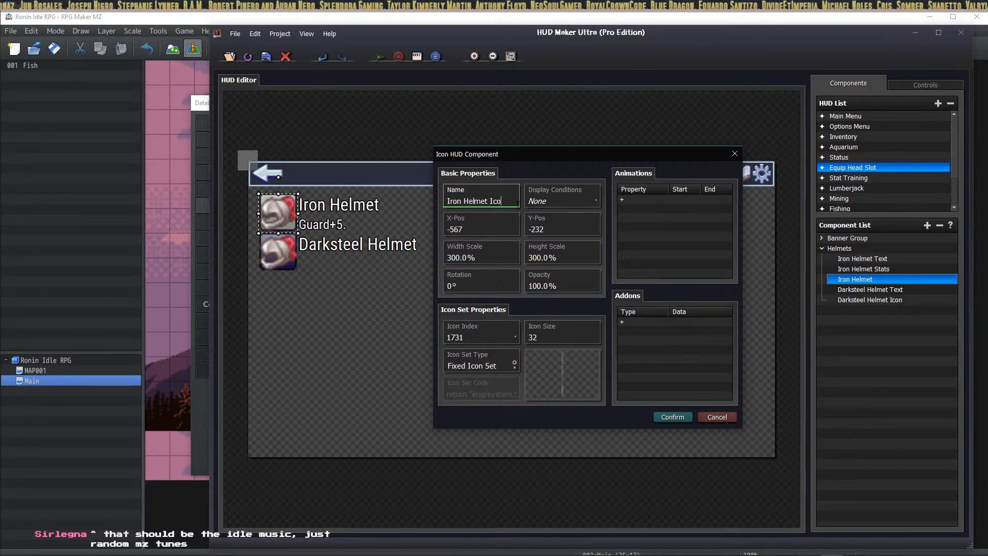
pyautogui.click(655, 417)
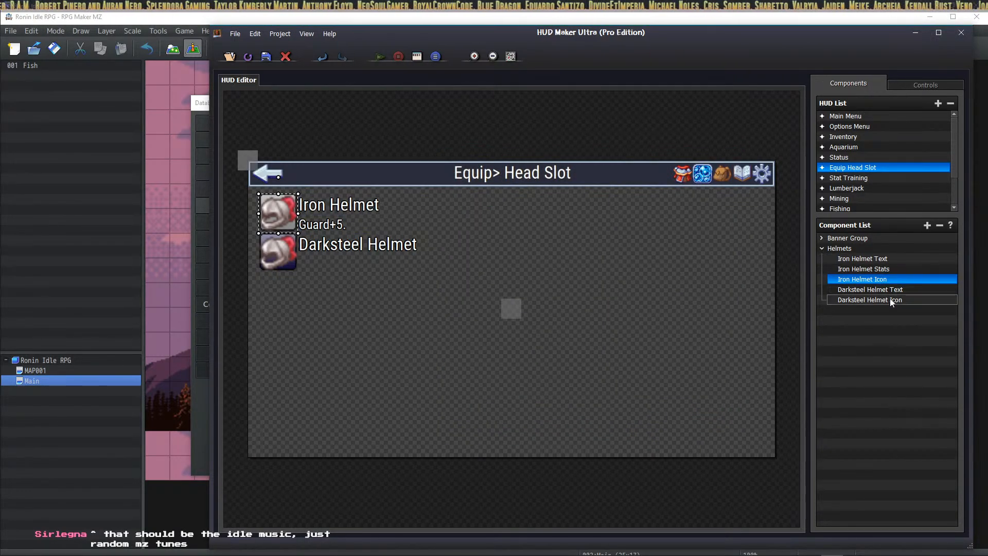
# Step: Set Iron Helmet Text's maximum width to 400 and align it with the texts below
pyautogui.click(884, 259)
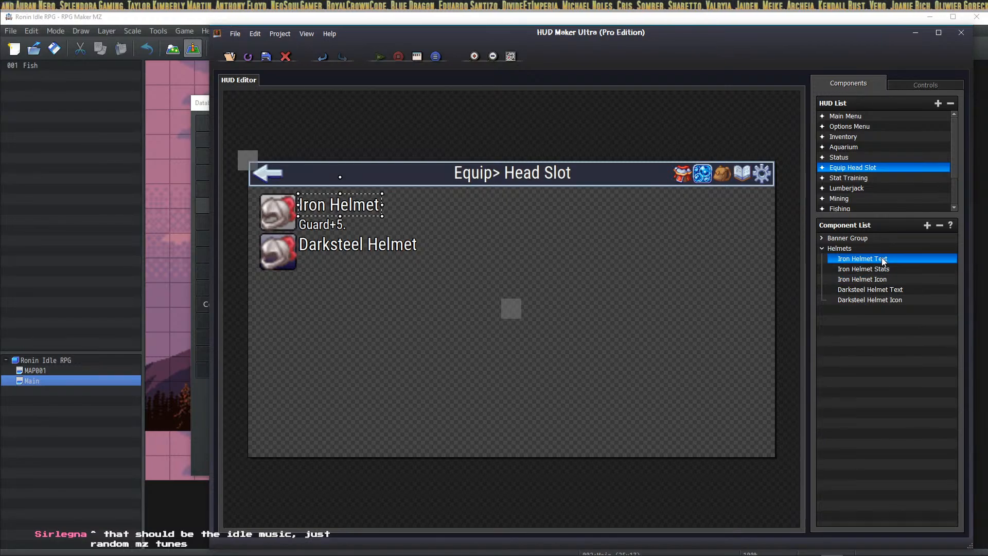
pyautogui.rightClick(883, 259)
pyautogui.click(908, 280)
pyautogui.doubleClick(569, 397)
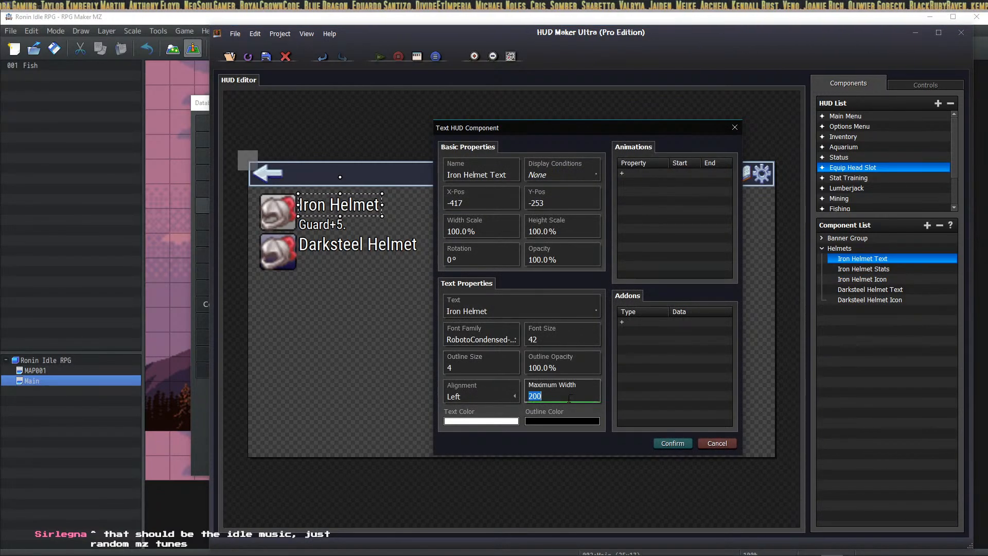
pyautogui.write('400')
pyautogui.click(662, 442)
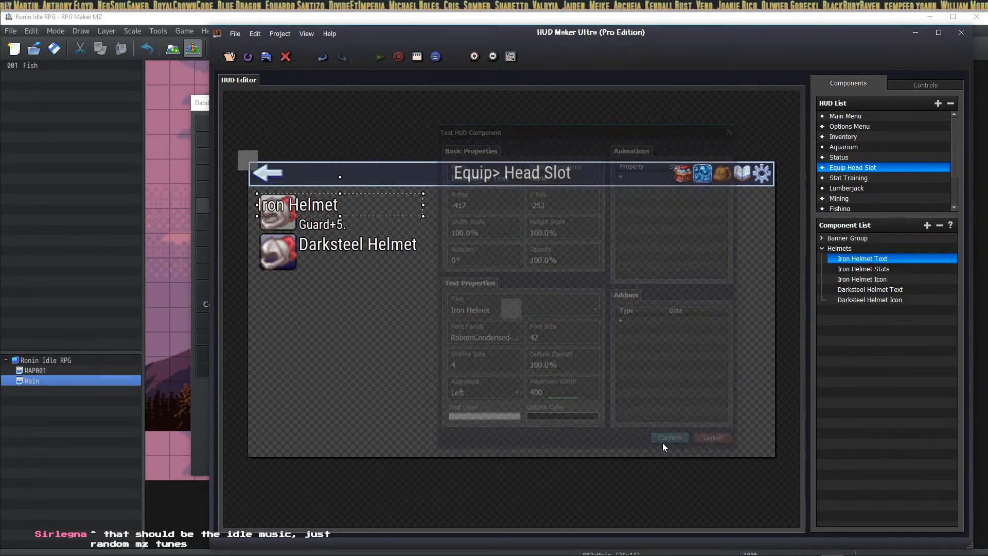
pyautogui.moveTo(329, 205); pyautogui.dragTo(370, 205)
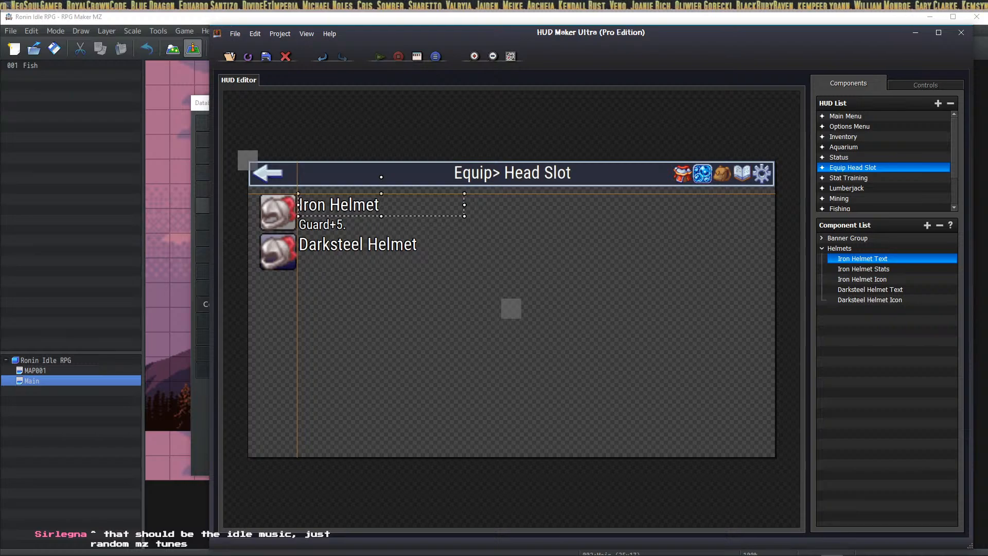
# Step: Give Iron Helmet Stats ('Guard+5.') a maximum width of 400
pyautogui.click(872, 270)
pyautogui.rightClick(881, 273)
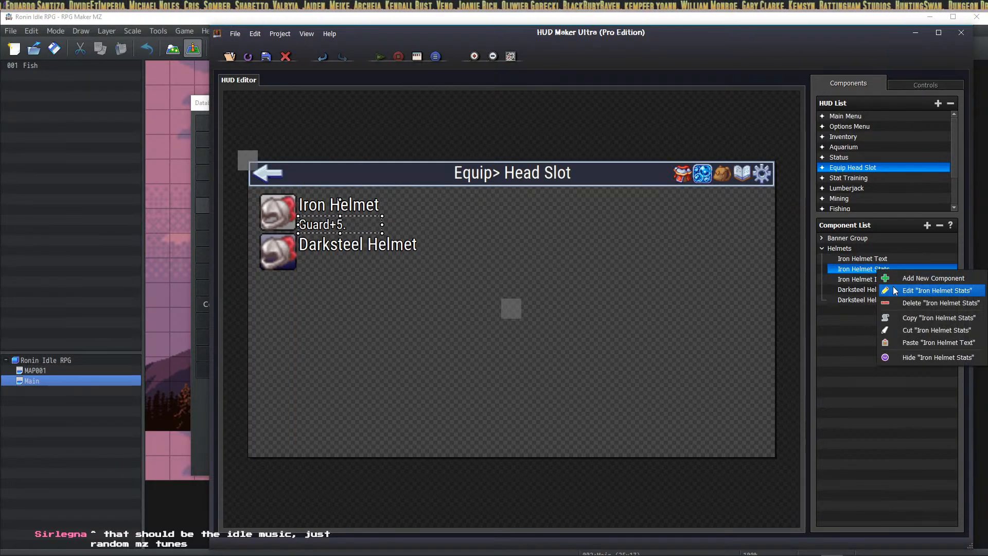
pyautogui.click(892, 286)
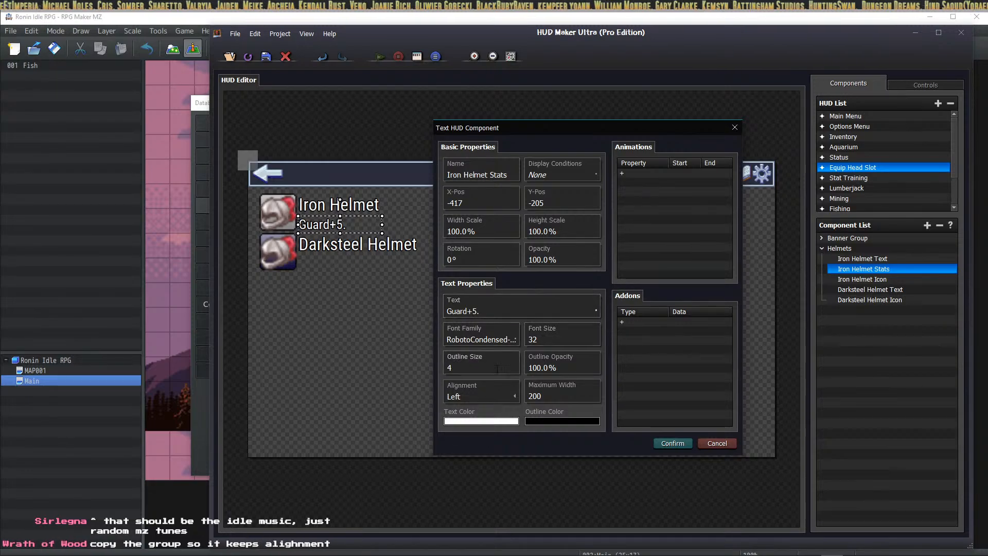
pyautogui.click(558, 398)
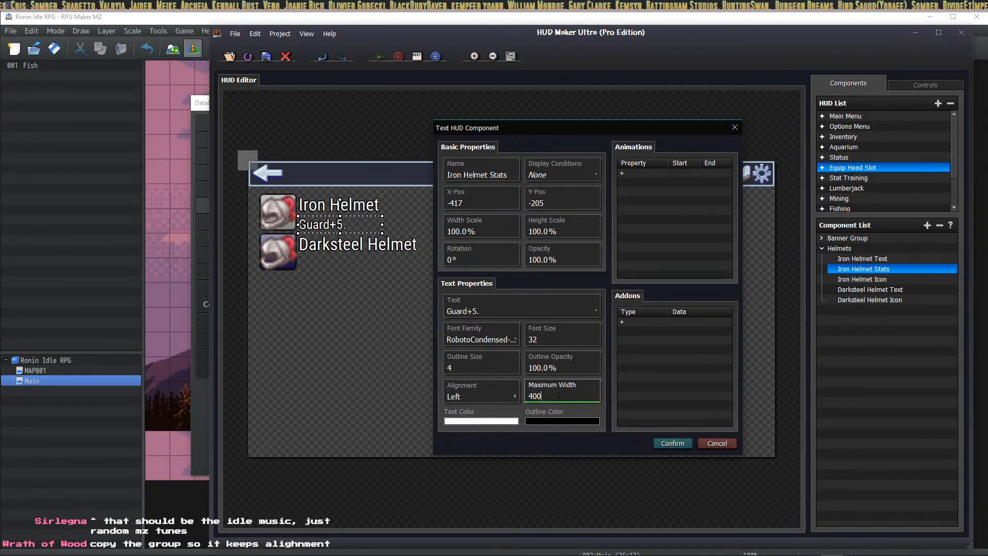
pyautogui.click(671, 443)
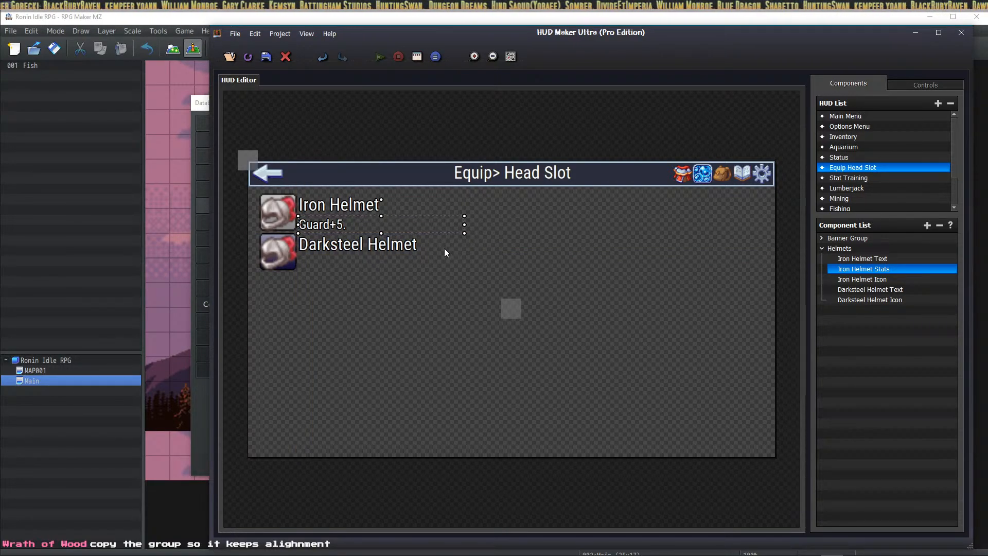
# Step: Set Darksteel Helmet Text's maximum width to 400 as well
pyautogui.click(371, 245)
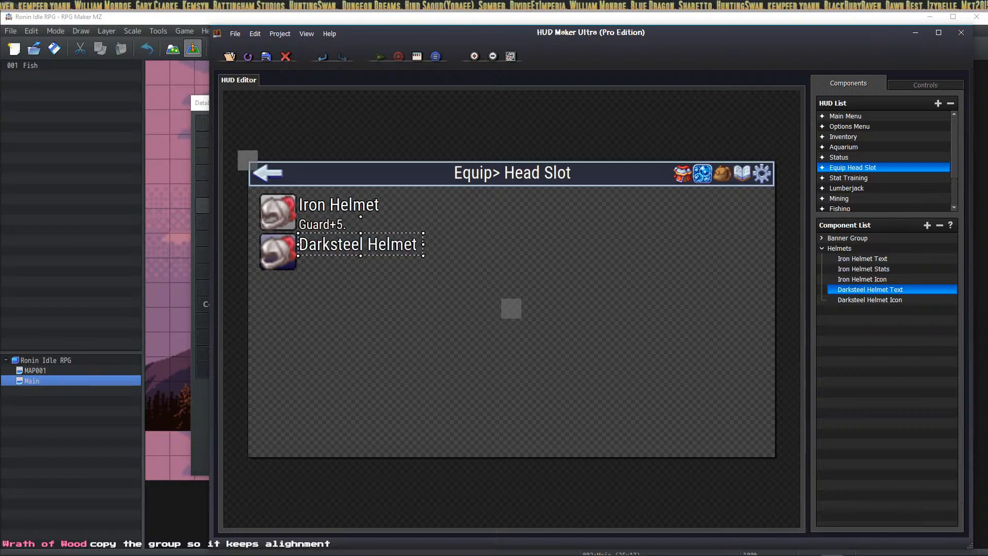
pyautogui.rightClick(874, 287)
pyautogui.click(910, 304)
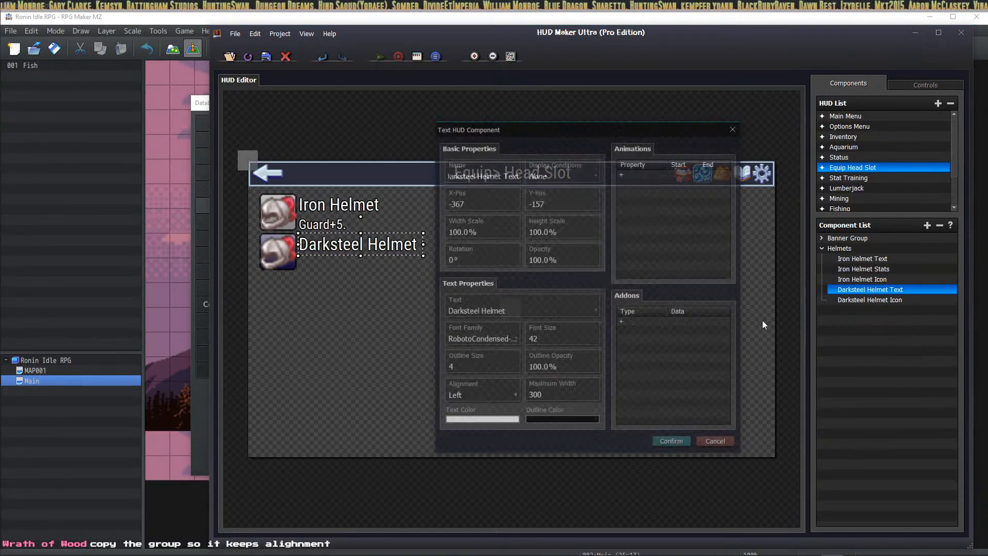
pyautogui.doubleClick(571, 398)
pyautogui.write('400')
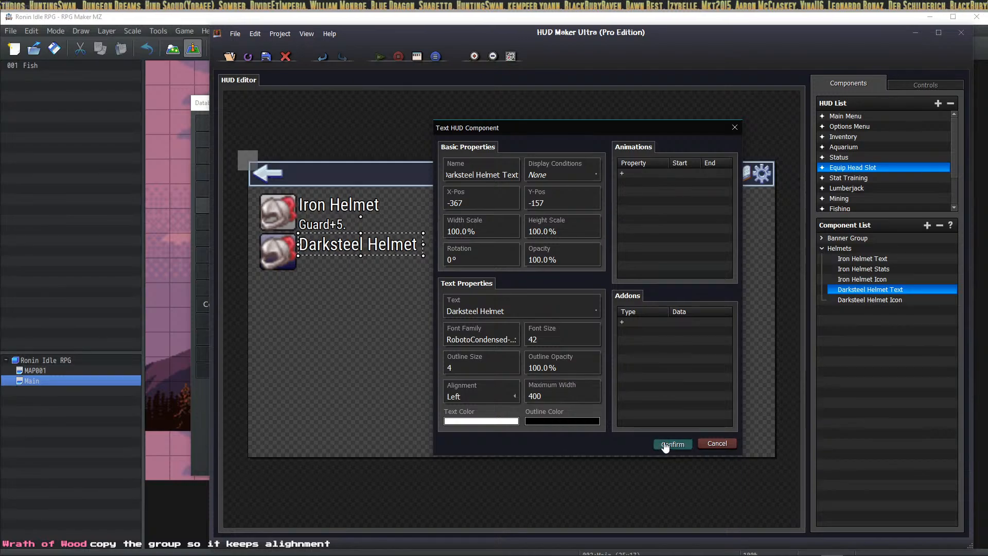
pyautogui.click(671, 443)
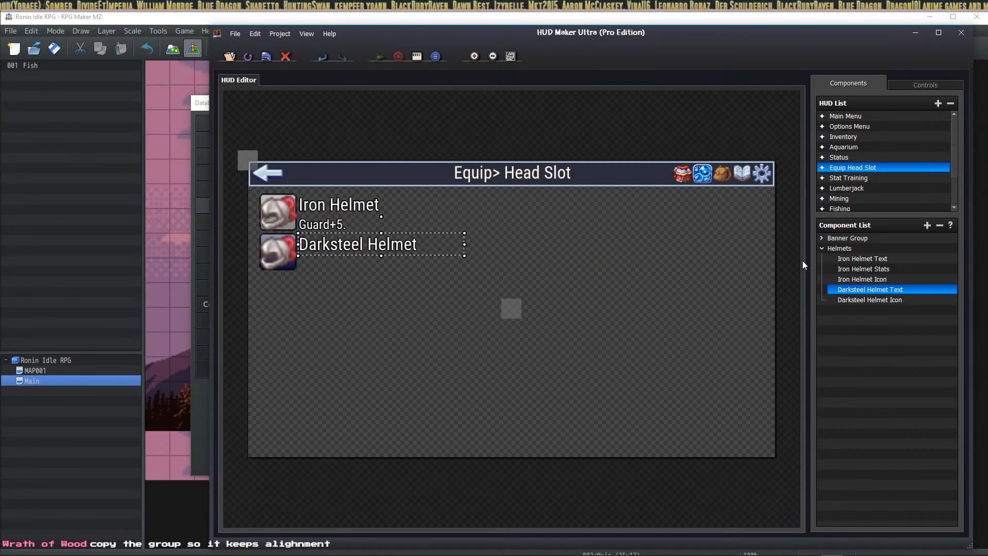
pyautogui.click(856, 300)
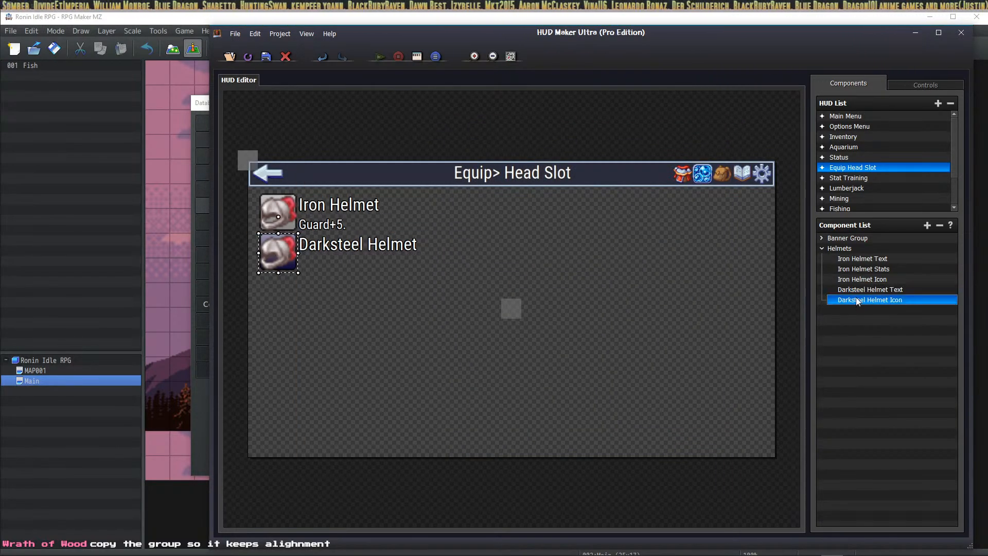
pyautogui.click(859, 269)
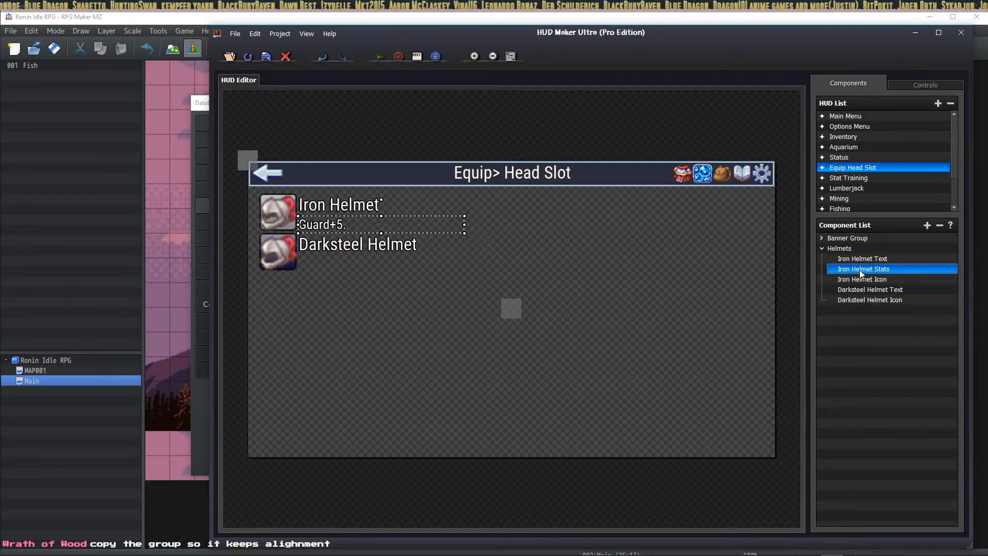
# Step: Paste a copy of Iron Helmet Stats and reorder it with Darksteel Helmet Icon in the list
pyautogui.hotkey('ctrl', 'v')
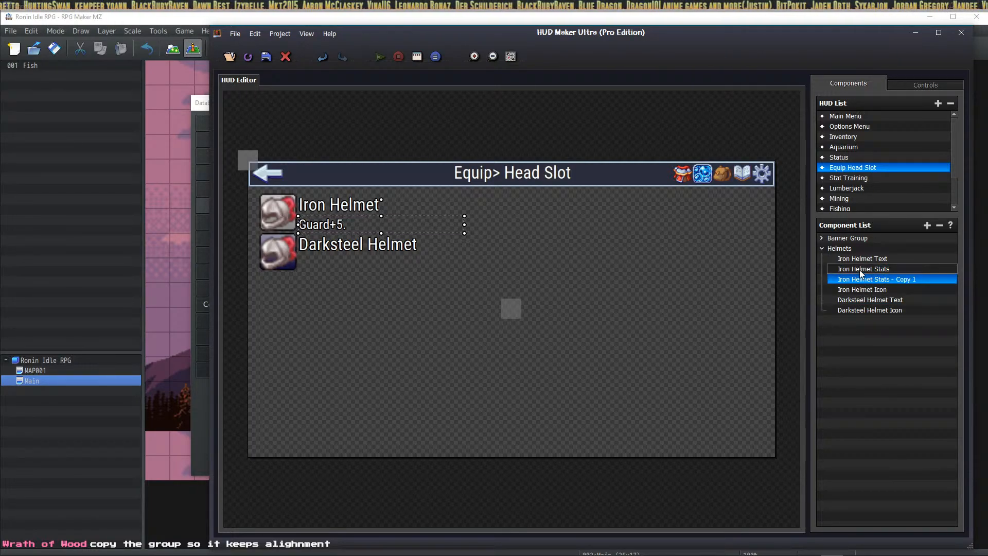
pyautogui.moveTo(869, 280)
pyautogui.mouseDown()
pyautogui.moveTo(869, 291)
pyautogui.moveTo(862, 262)
pyautogui.mouseUp()
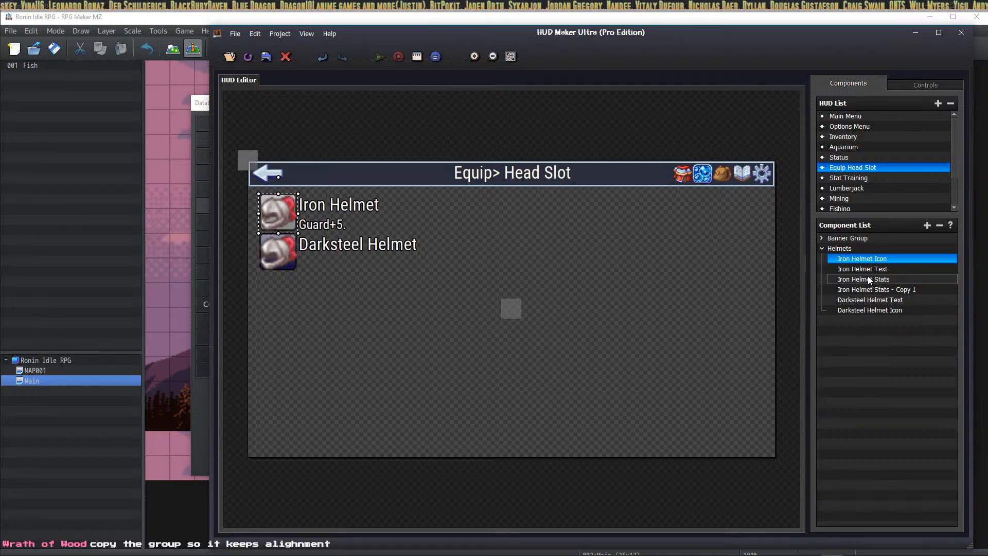
pyautogui.moveTo(875, 309); pyautogui.dragTo(877, 299)
pyautogui.click(882, 308)
# Step: Make the copy Darksteel Helmet Stats reading 'Guard+10.' beneath the Darksteel Helmet label
pyautogui.rightClick(882, 309)
pyautogui.click(900, 323)
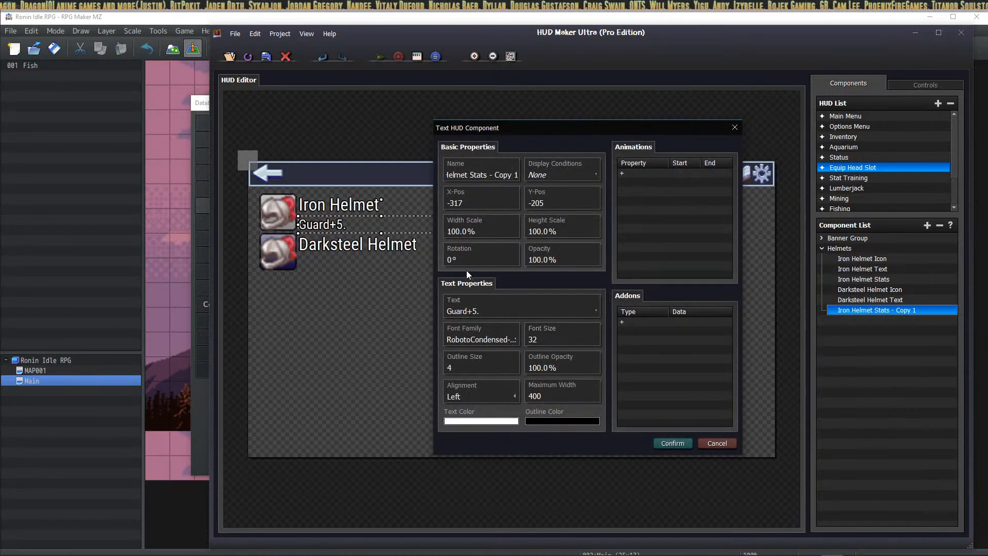
pyautogui.moveTo(490, 175); pyautogui.dragTo(555, 182)
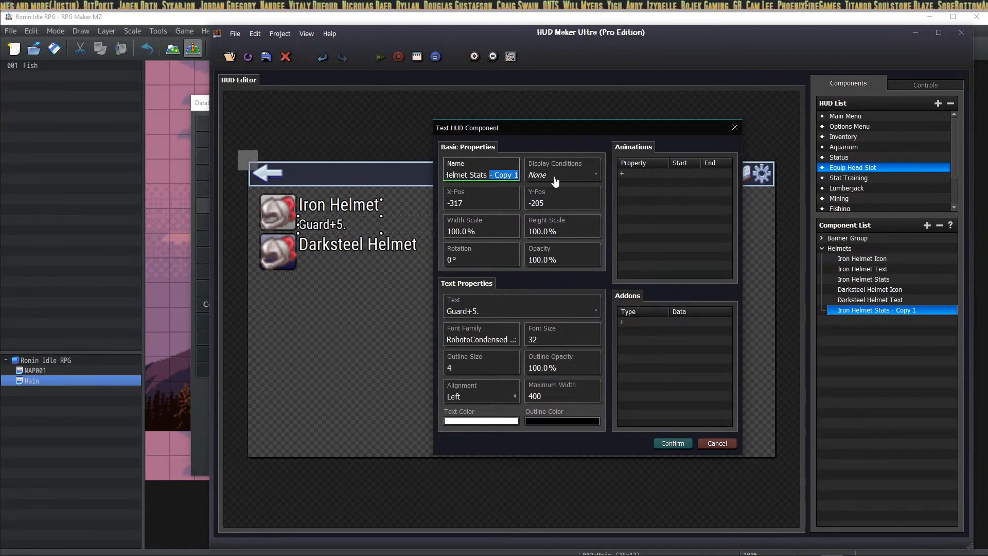
pyautogui.press('BackSpace')
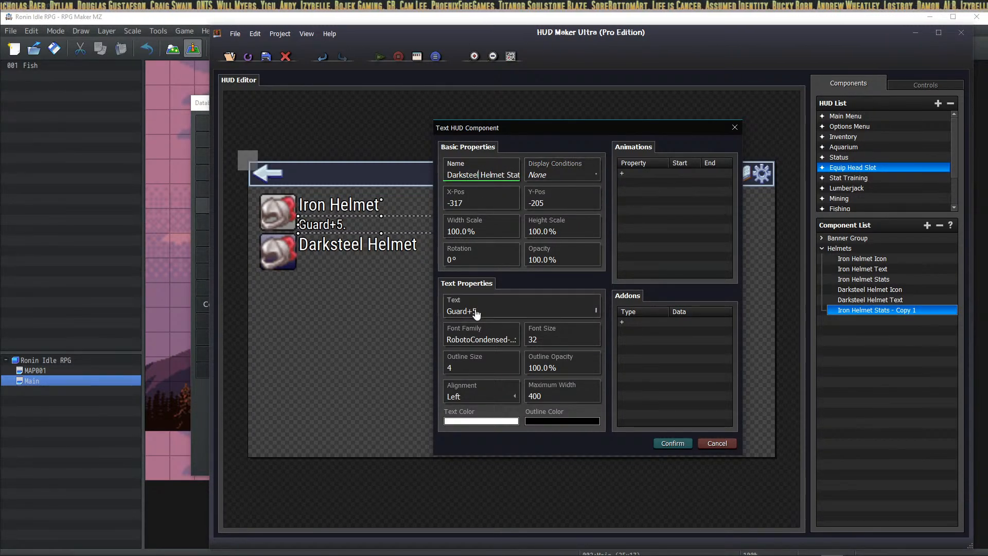
pyautogui.click(494, 312)
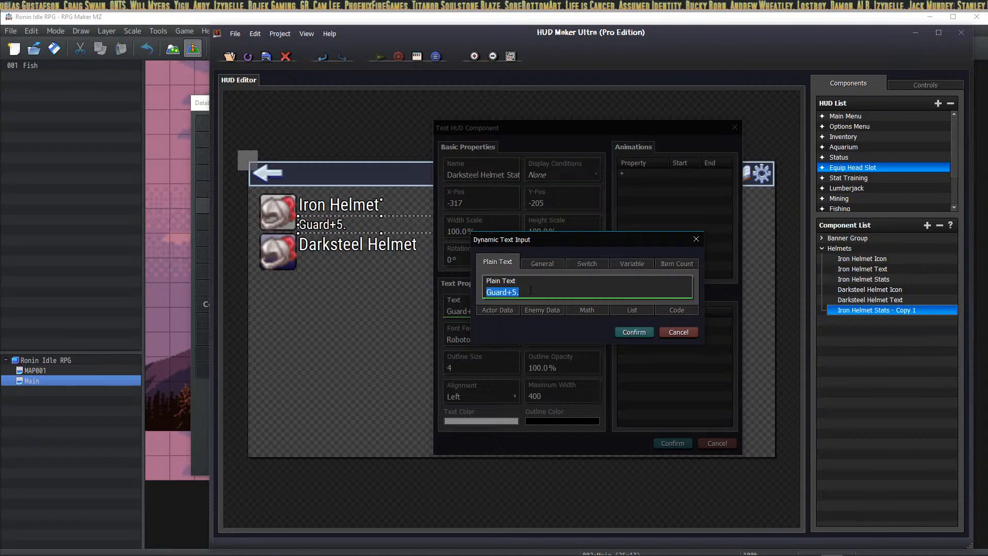
pyautogui.click(530, 291)
pyautogui.press('BackSpace')
pyautogui.press('BackSpace')
pyautogui.write('10.')
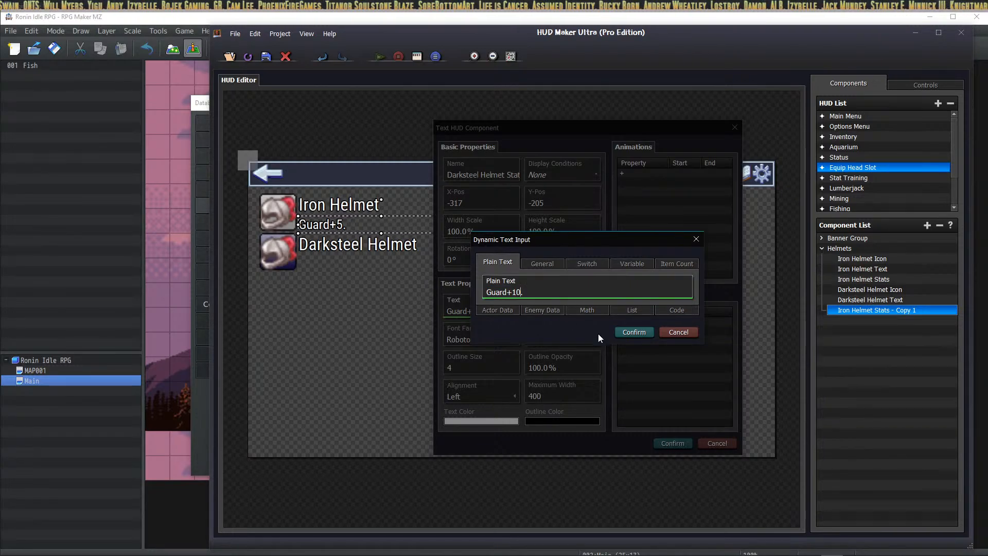
pyautogui.click(634, 332)
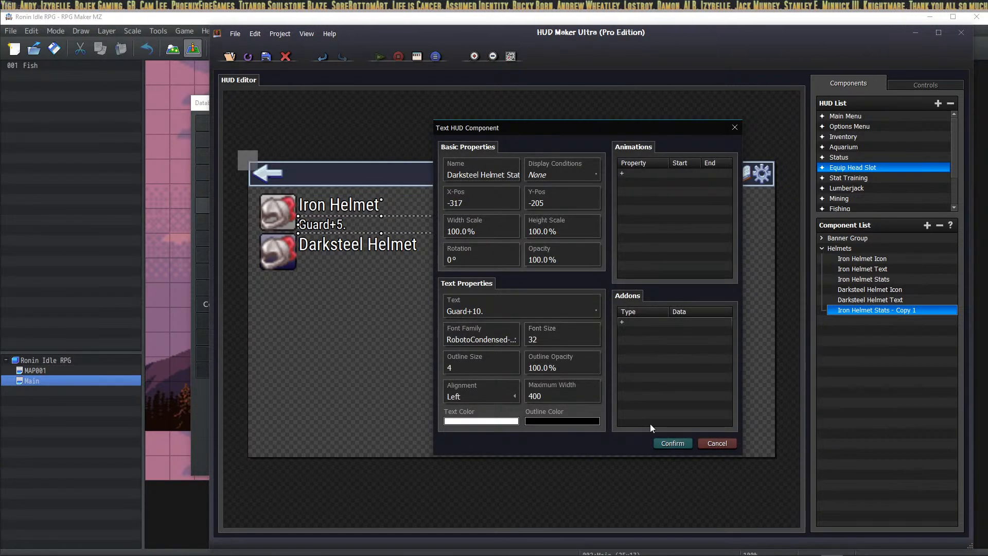
pyautogui.click(671, 444)
pyautogui.moveTo(341, 227); pyautogui.dragTo(342, 267)
pyautogui.click(583, 262)
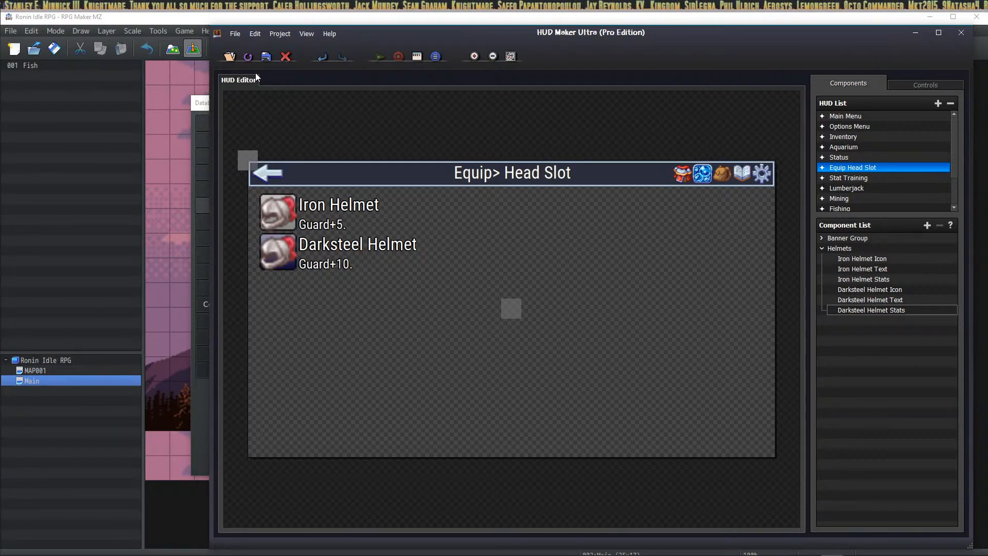
pyautogui.click(844, 249)
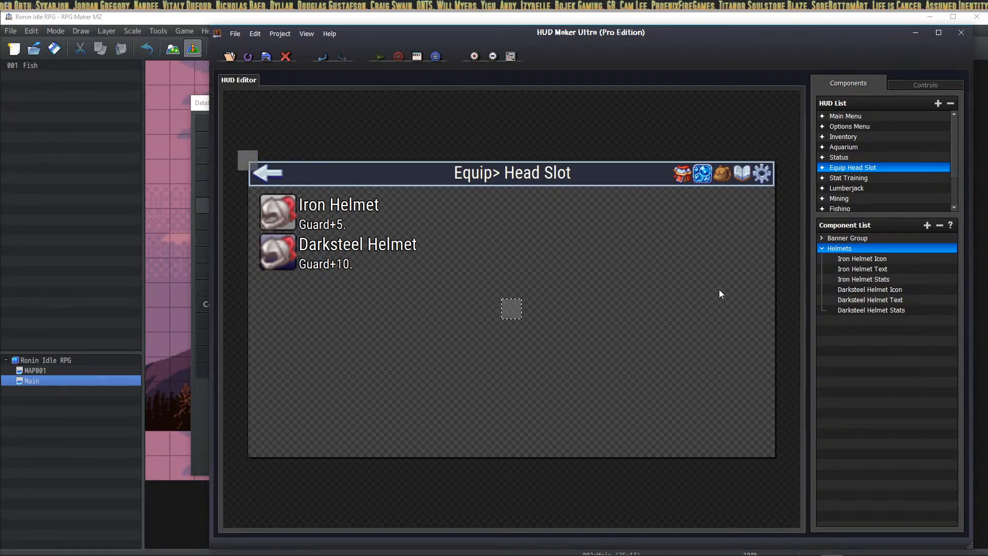
# Step: Set the Helmets group's X position to 672, then adjust it to 704
pyautogui.doubleClick(511, 308)
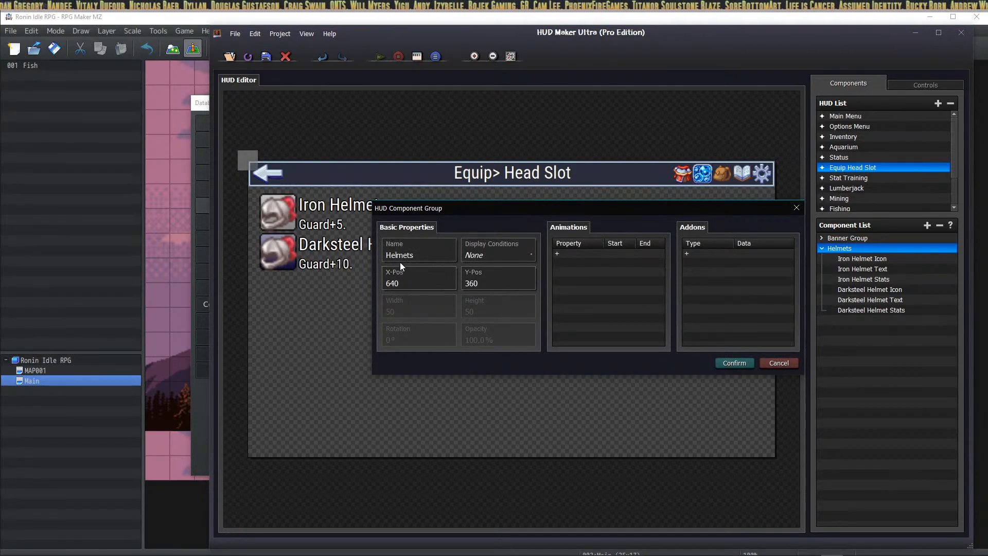
pyautogui.doubleClick(420, 283)
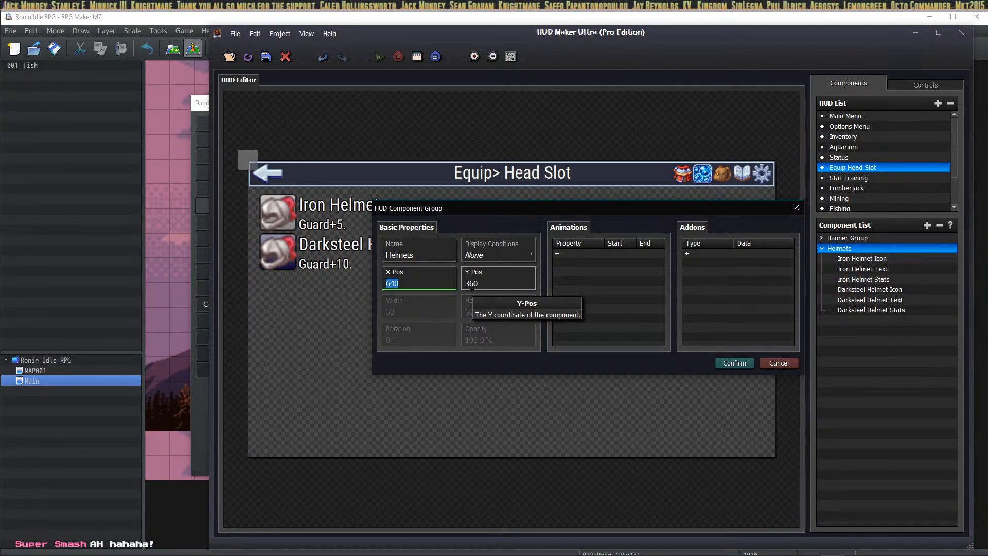
pyautogui.write('672')
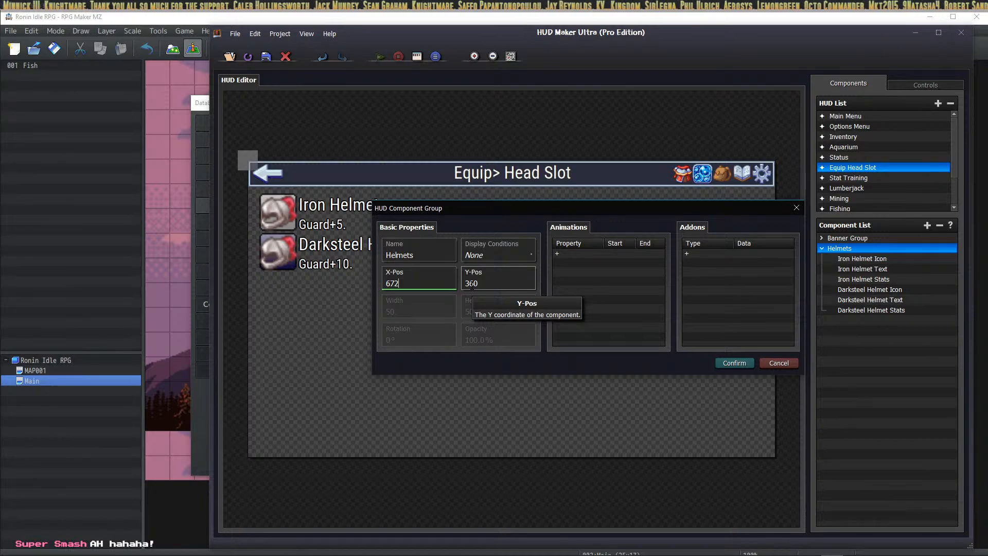
pyautogui.click(734, 362)
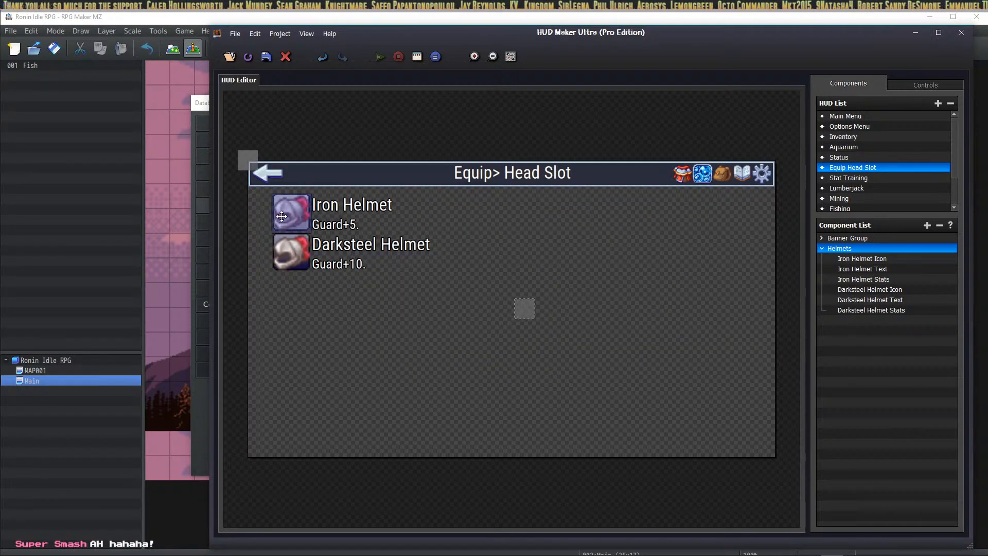
pyautogui.doubleClick(522, 308)
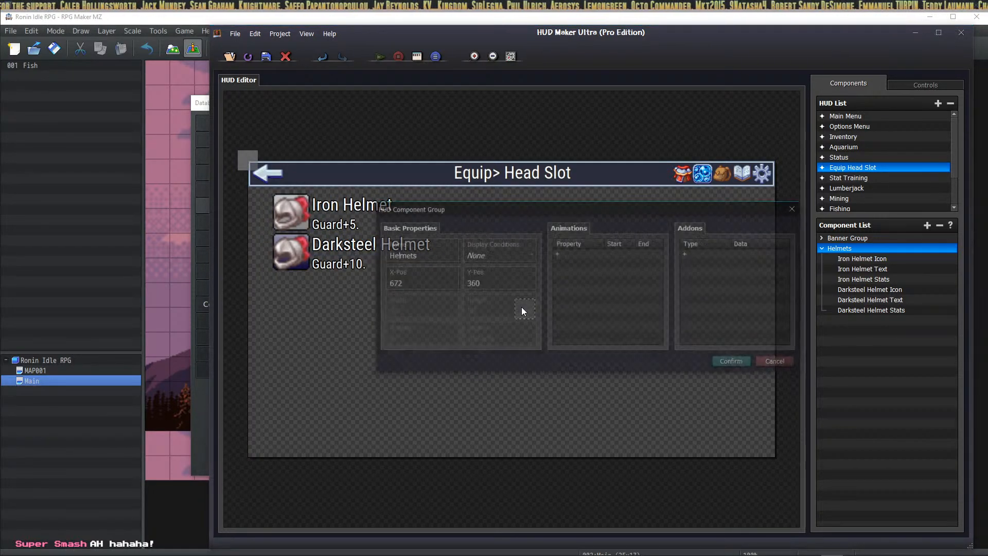
pyautogui.doubleClick(432, 282)
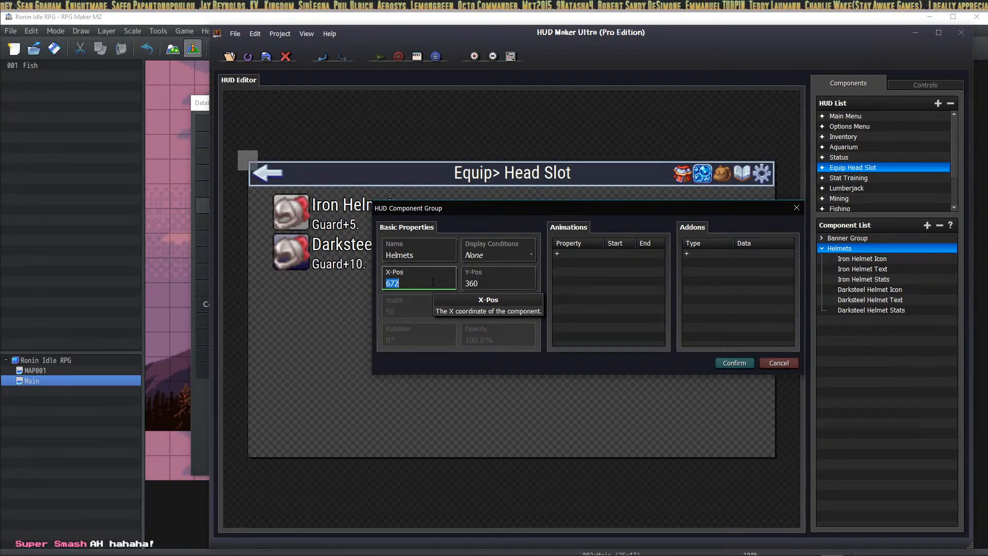
pyautogui.write('704')
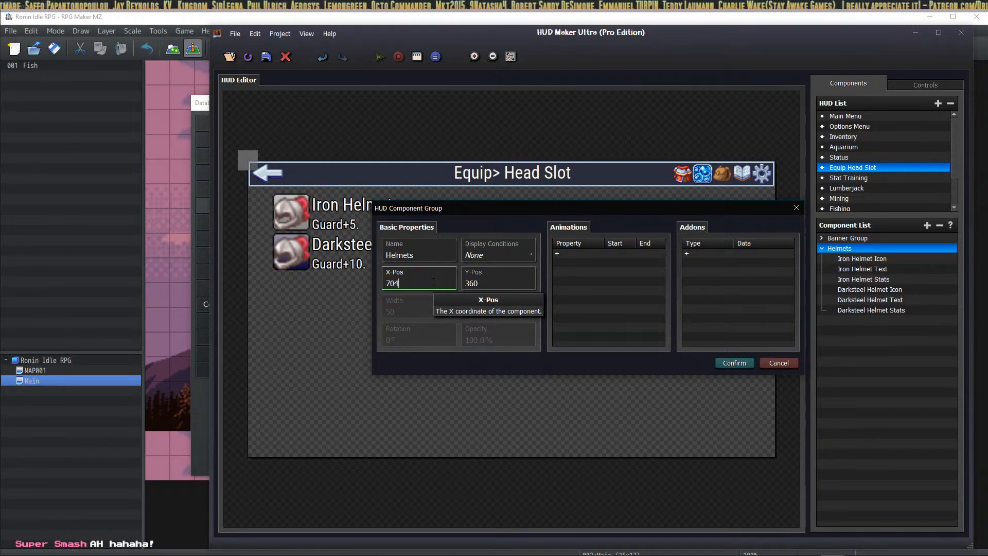
pyautogui.click(734, 362)
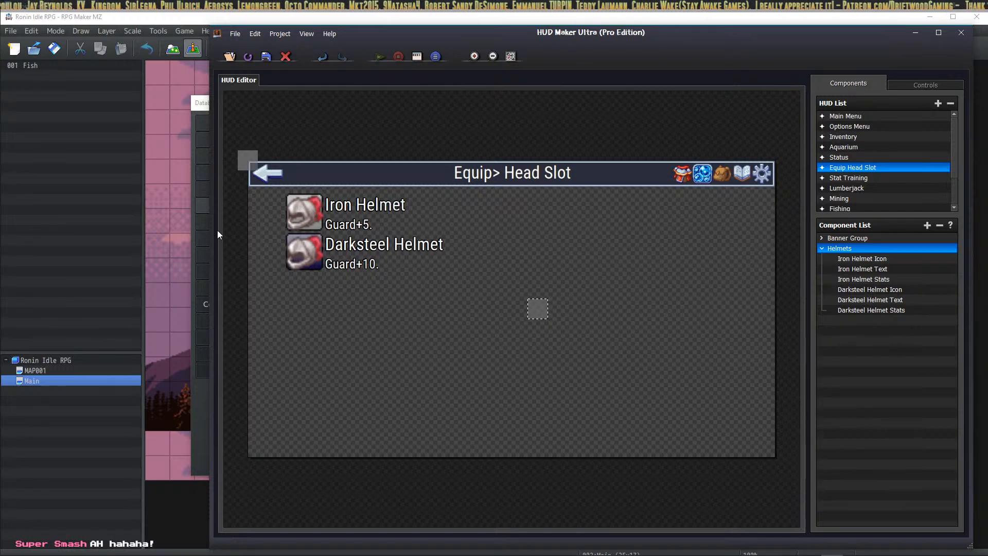
# Step: Add a text component named 'Equipment Count Text' displaying 'Equip Count:'
pyautogui.click(869, 258)
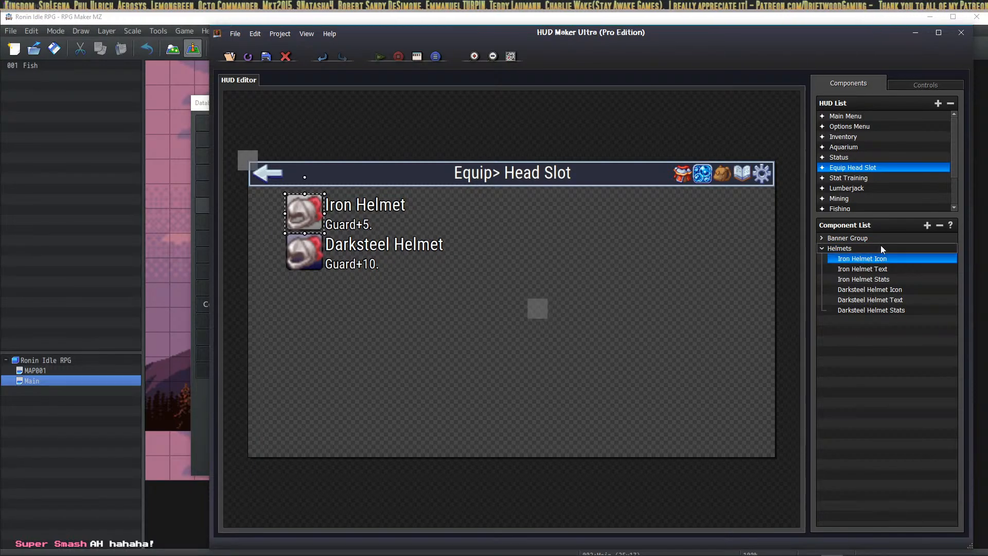
pyautogui.click(926, 226)
pyautogui.click(552, 235)
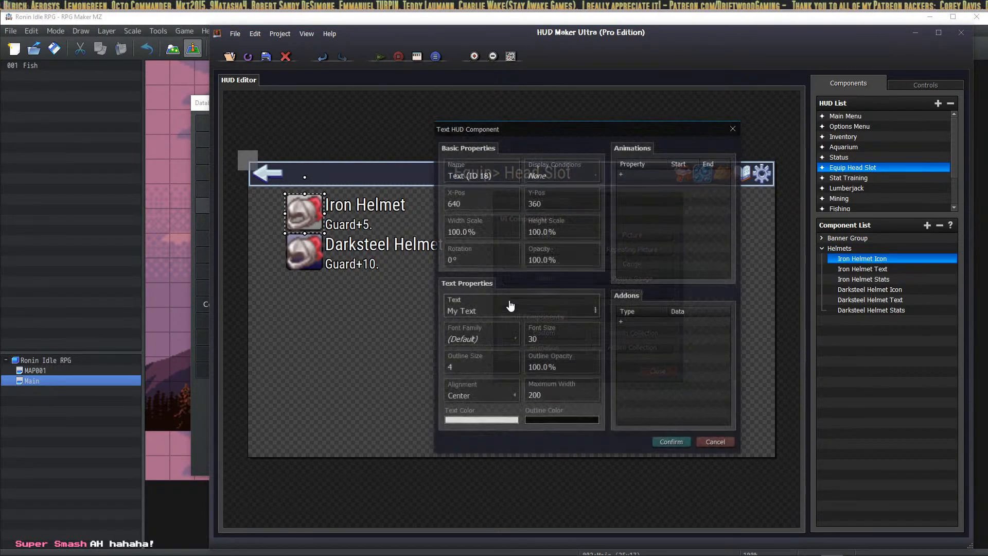
pyautogui.click(502, 174)
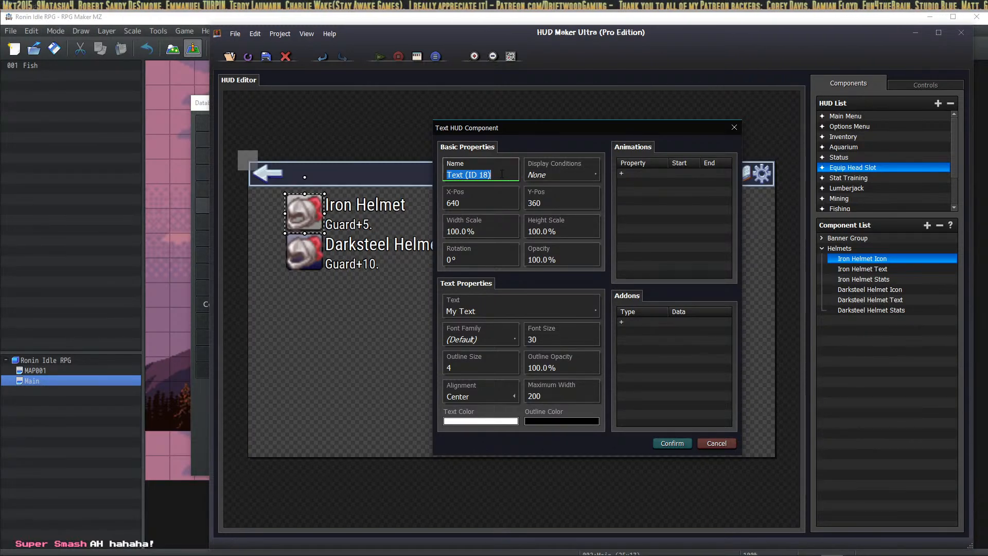
pyautogui.write('E')
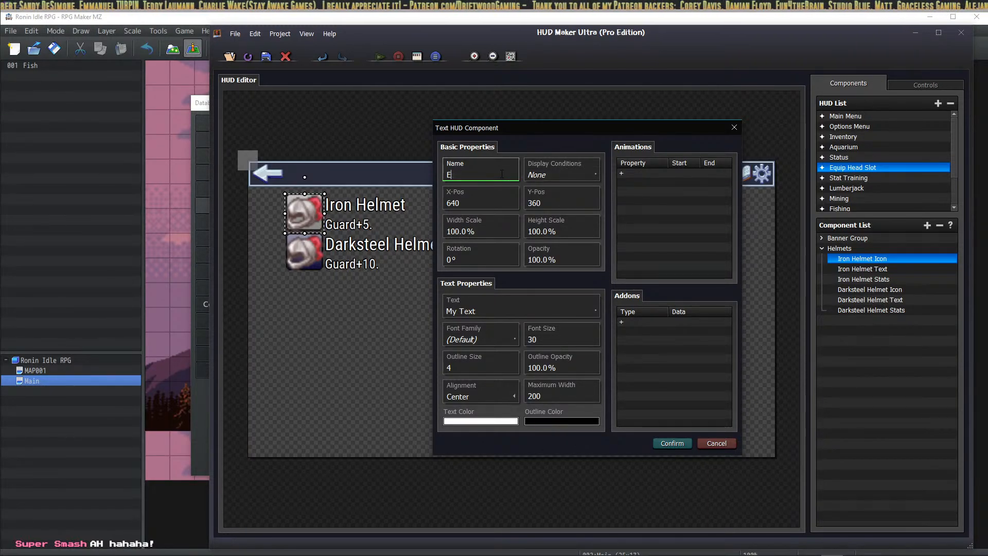
pyautogui.write('quipment Cou')
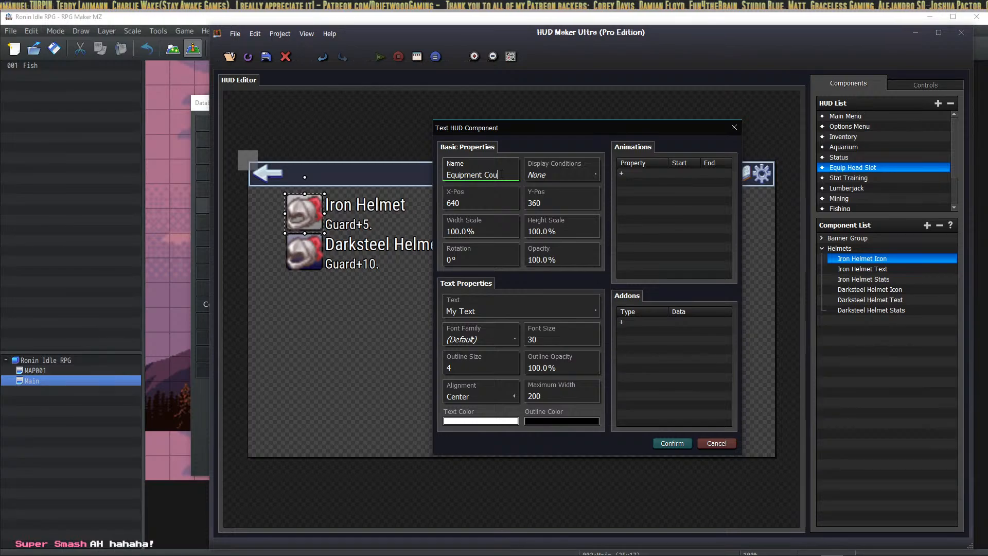
pyautogui.write('n')
pyautogui.write('t Text')
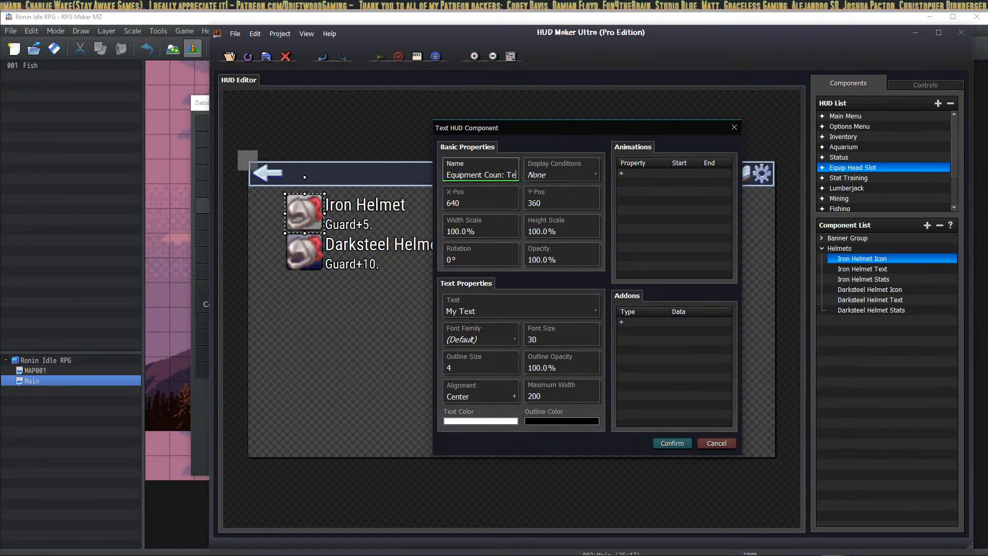
pyautogui.click(487, 312)
pyautogui.click(487, 312)
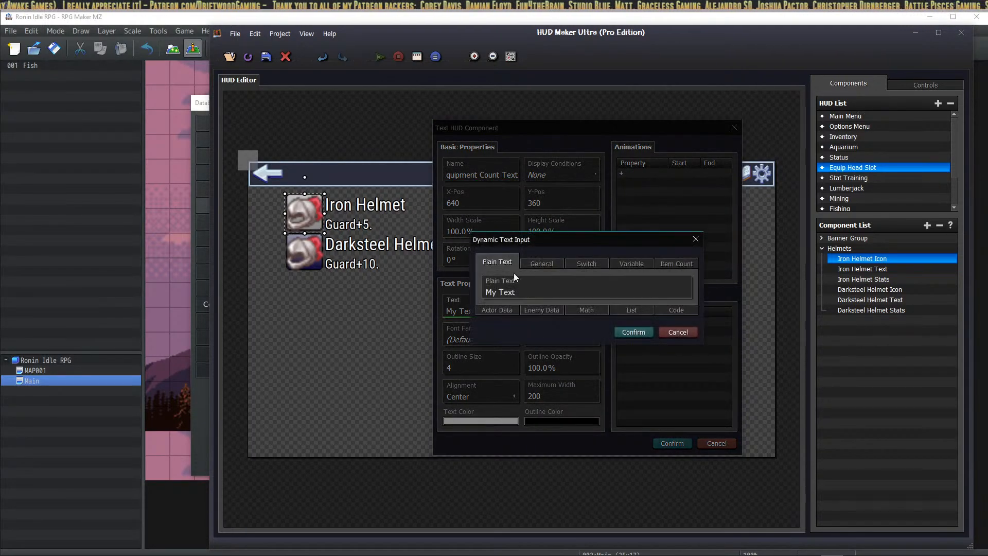
pyautogui.write('Equip ')
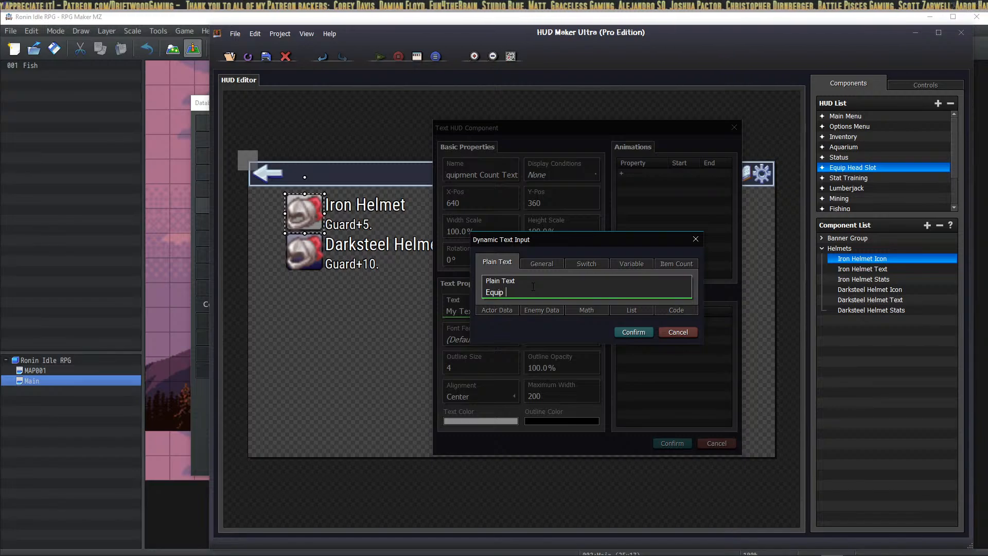
pyautogui.write('Count')
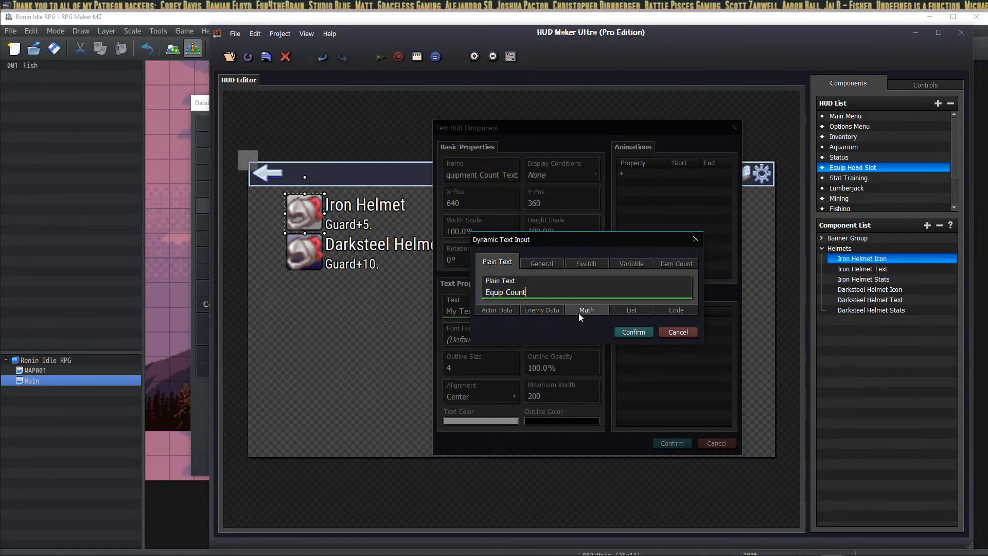
pyautogui.write(':')
pyautogui.click(631, 331)
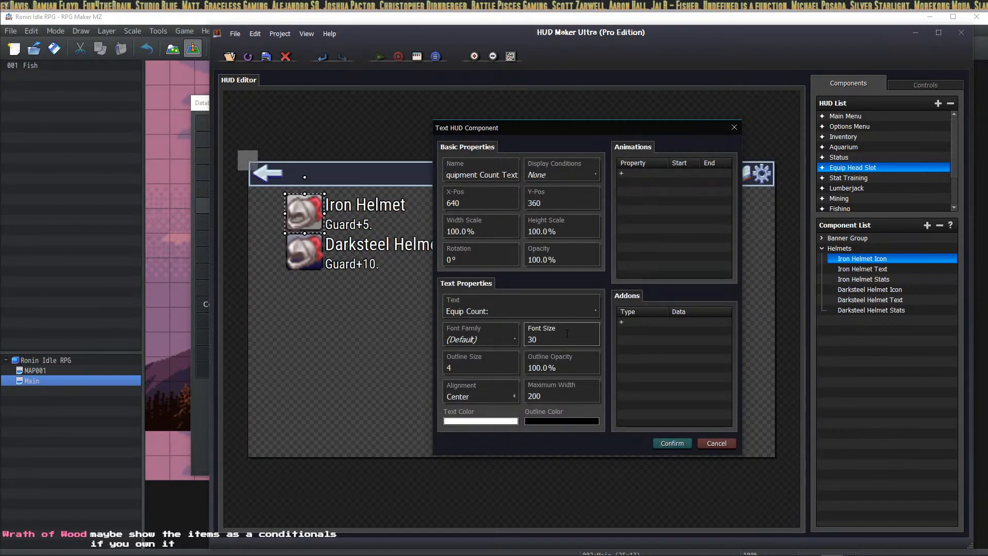
# Step: Set its font to RobotoCondensed-Regular and finish creating the element
pyautogui.click(479, 338)
pyautogui.click(455, 218)
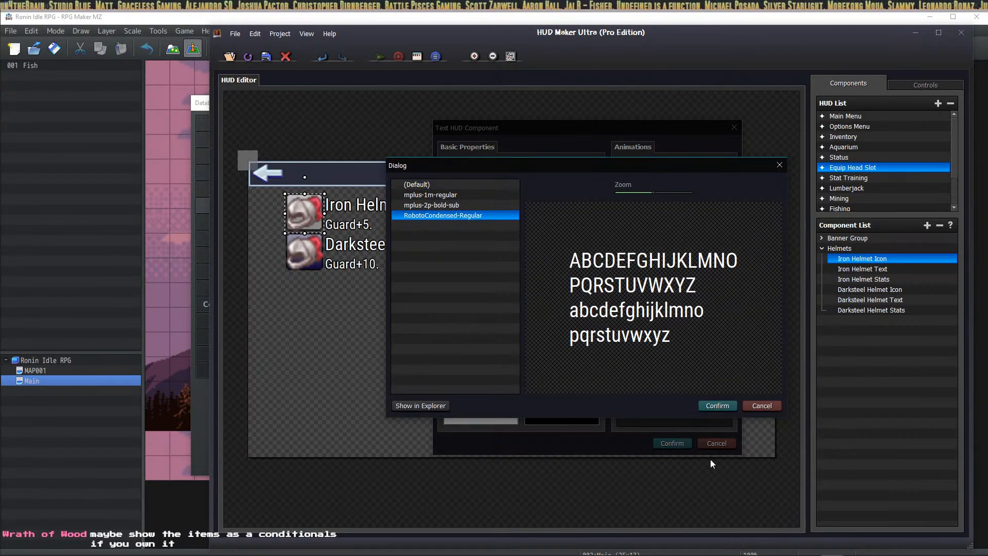
pyautogui.click(712, 405)
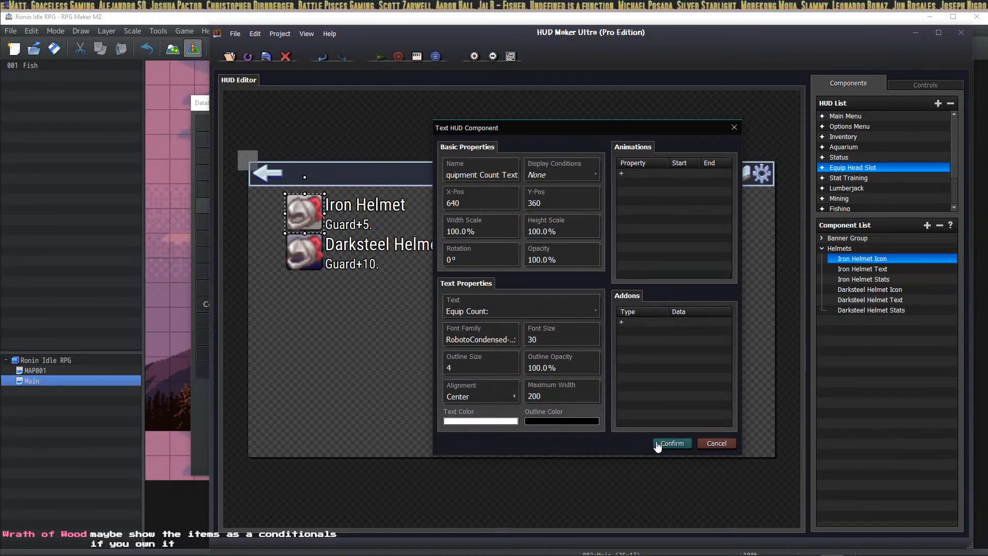
pyautogui.click(670, 441)
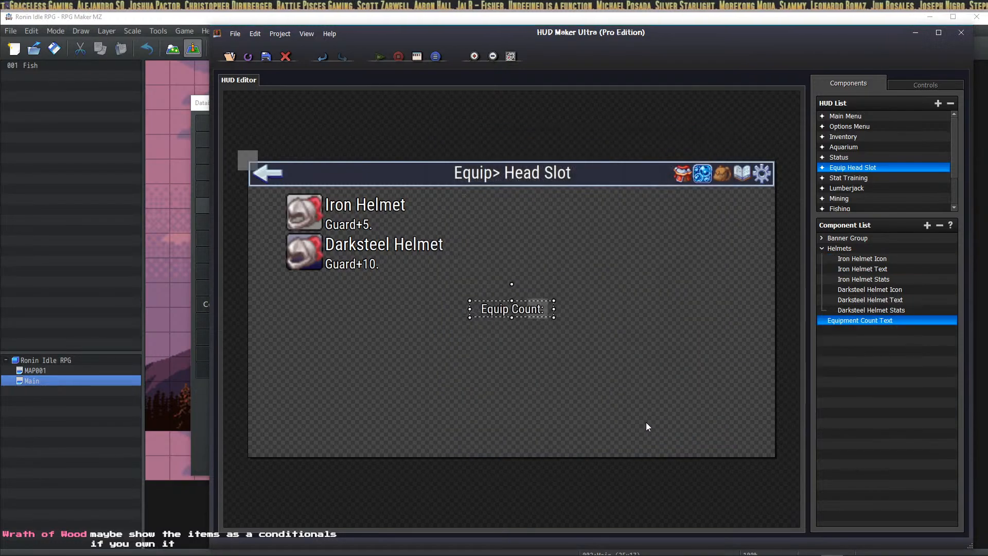
pyautogui.doubleClick(510, 311)
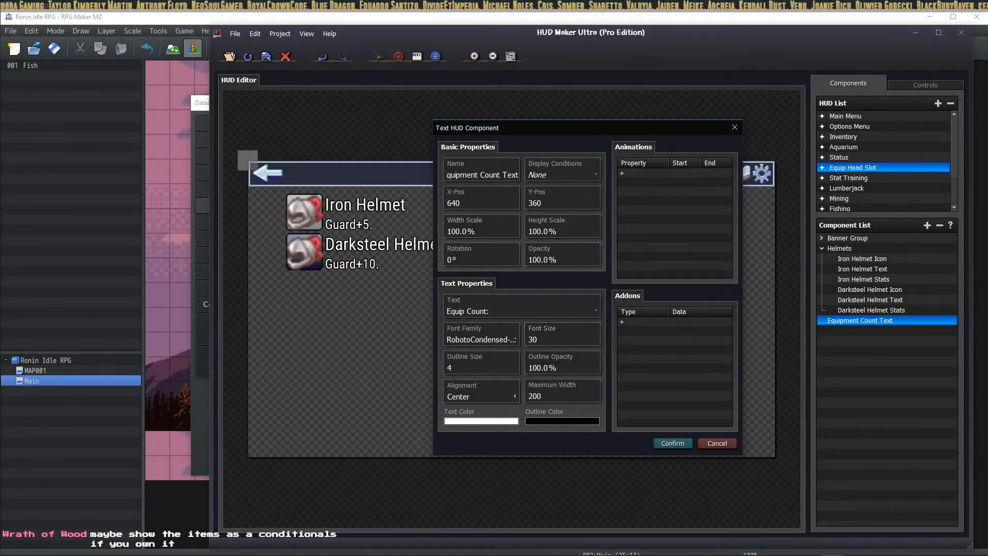
# Step: Reduce the Equip Count label's font size to 24, then 18, repositioning it on the HUD
pyautogui.click(543, 334)
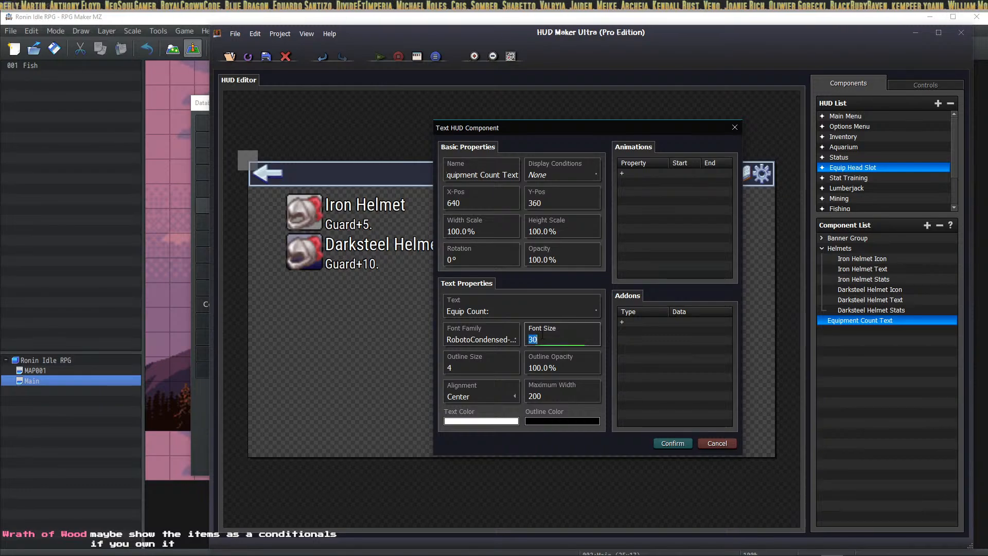
pyautogui.write('24')
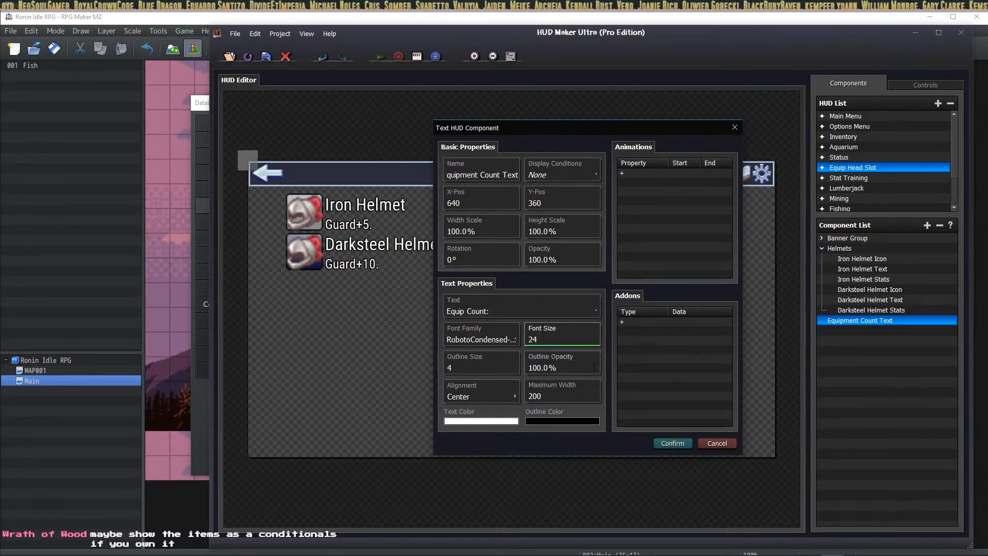
pyautogui.click(672, 443)
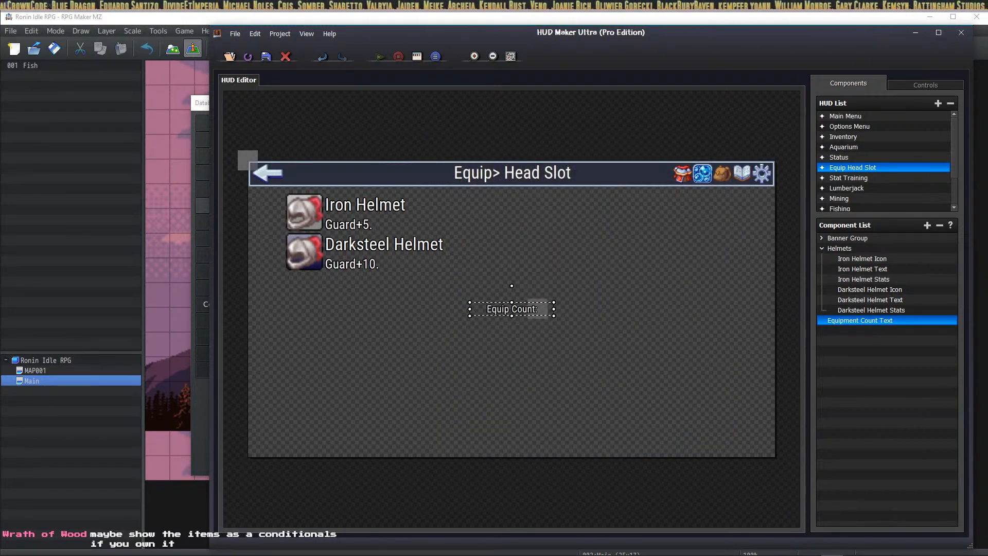
pyautogui.moveTo(520, 317); pyautogui.dragTo(462, 345)
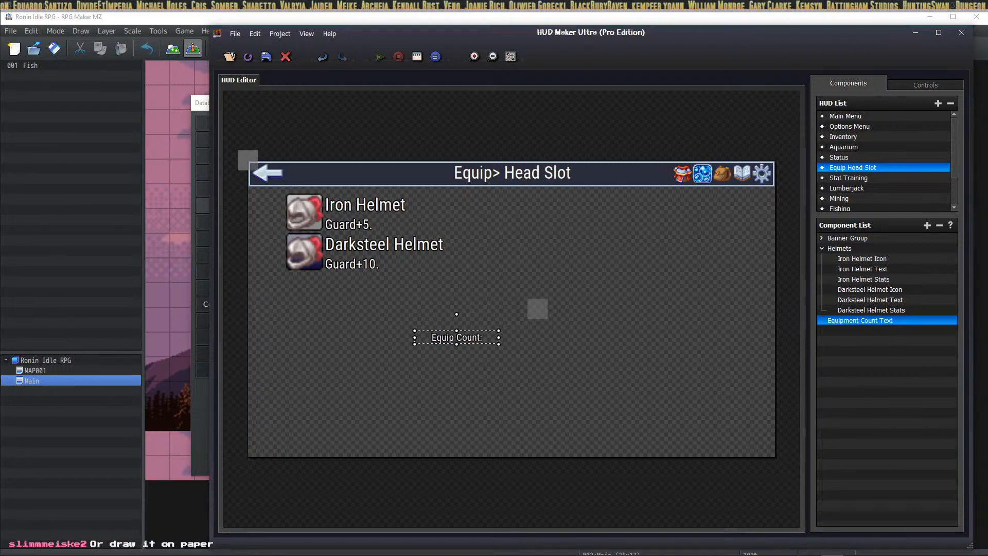
pyautogui.doubleClick(461, 340)
pyautogui.doubleClick(548, 337)
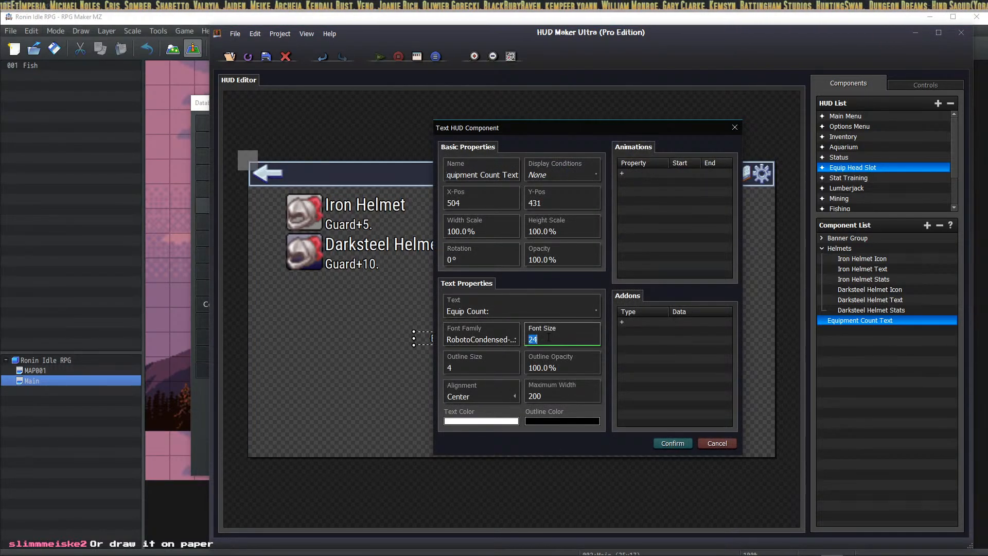
pyautogui.write('18')
pyautogui.click(673, 444)
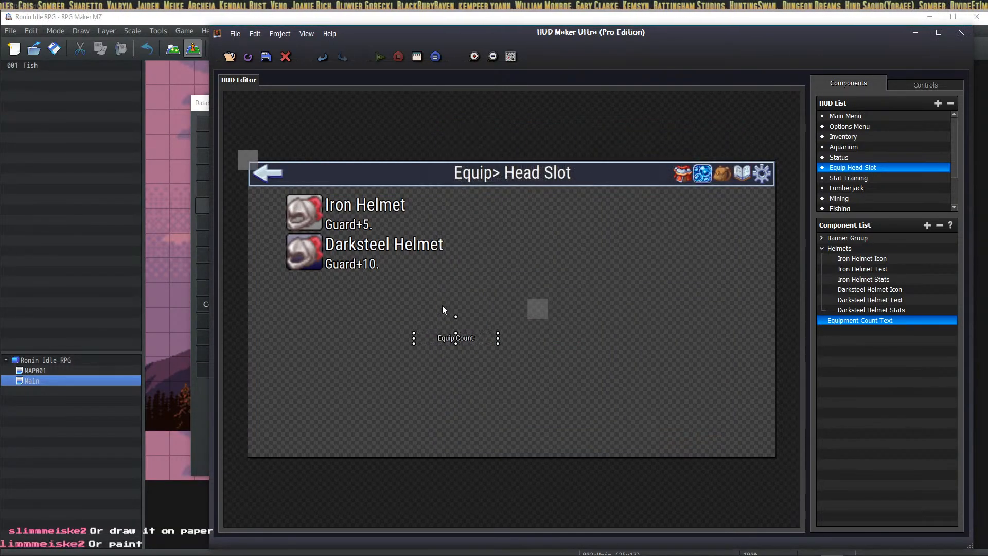
pyautogui.moveTo(448, 337); pyautogui.dragTo(431, 377)
# Step: Keep Left alignment and cap the label's maximum width at 150, then 100
pyautogui.doubleClick(432, 377)
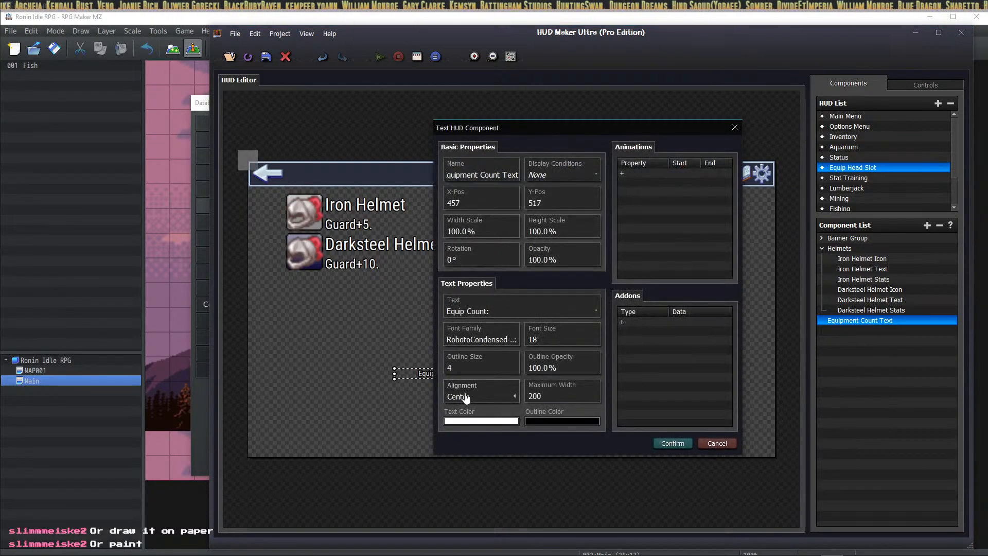
pyautogui.click(494, 396)
pyautogui.click(460, 421)
pyautogui.doubleClick(538, 395)
pyautogui.write('150')
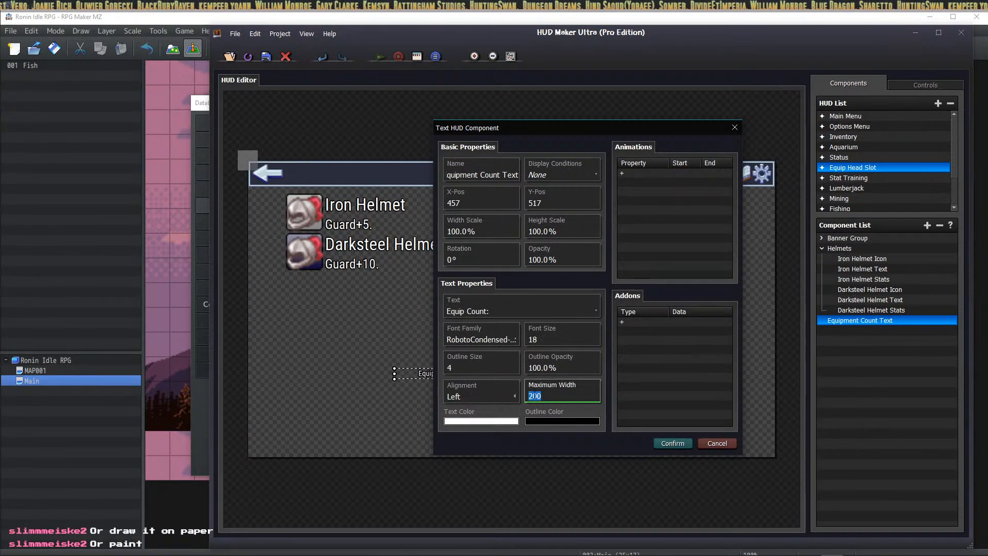
pyautogui.click(671, 444)
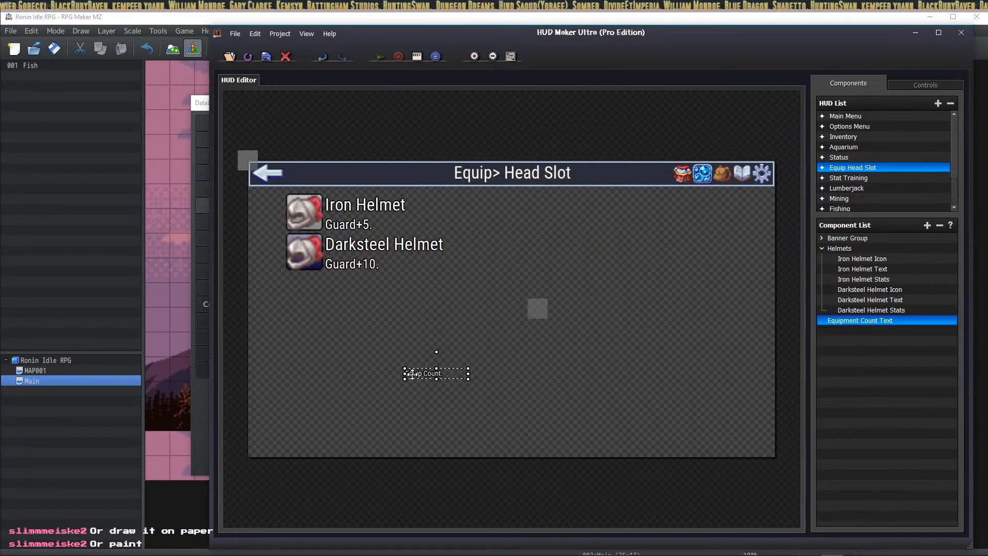
pyautogui.doubleClick(411, 373)
pyautogui.doubleClick(538, 395)
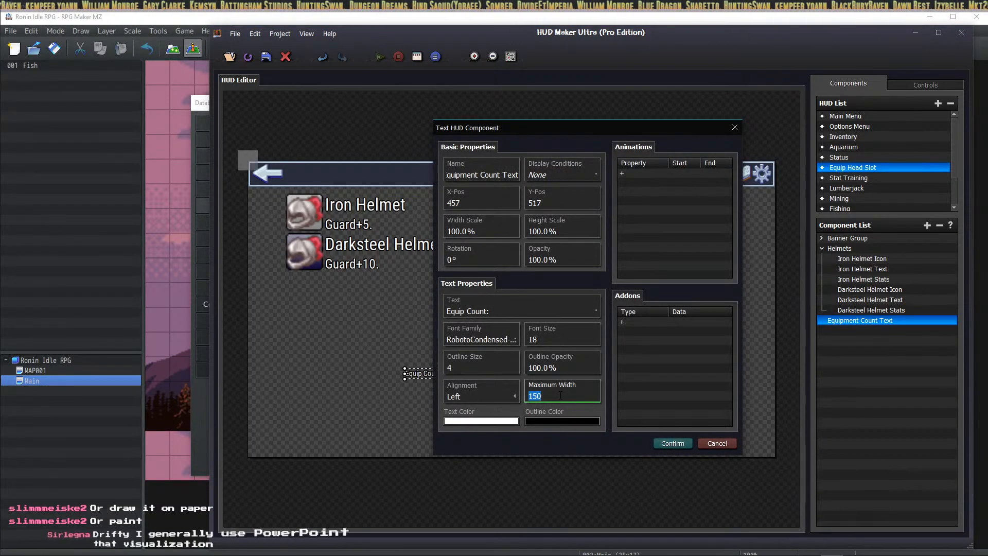
pyautogui.write('100')
pyautogui.click(668, 442)
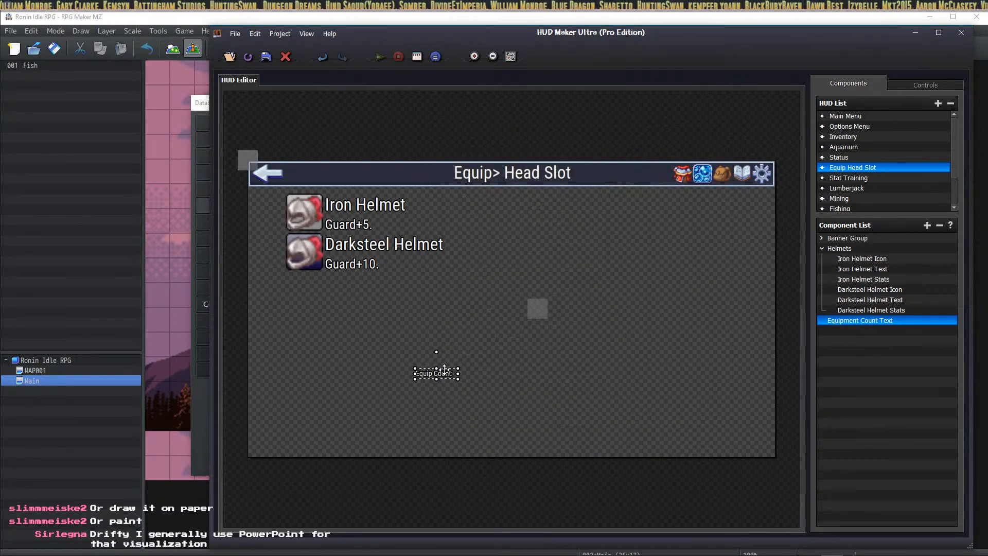
# Step: Place the Equip Count label beside the Iron Helmet icon and move it into the Helmets group
pyautogui.moveTo(445, 373); pyautogui.dragTo(278, 199)
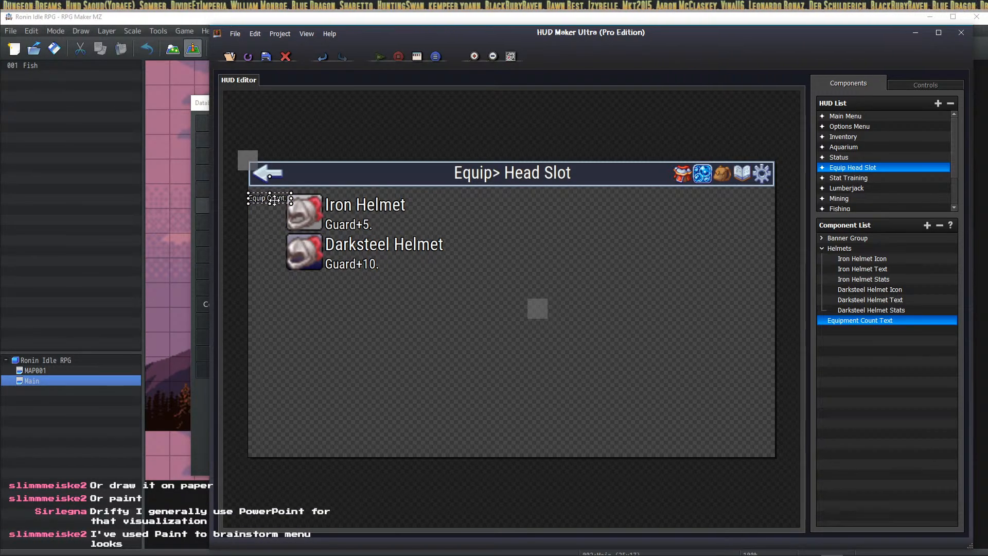
pyautogui.moveTo(283, 200)
pyautogui.mouseDown()
pyautogui.moveTo(323, 189)
pyautogui.moveTo(292, 209)
pyautogui.mouseUp()
pyautogui.moveTo(861, 320); pyautogui.dragTo(855, 256)
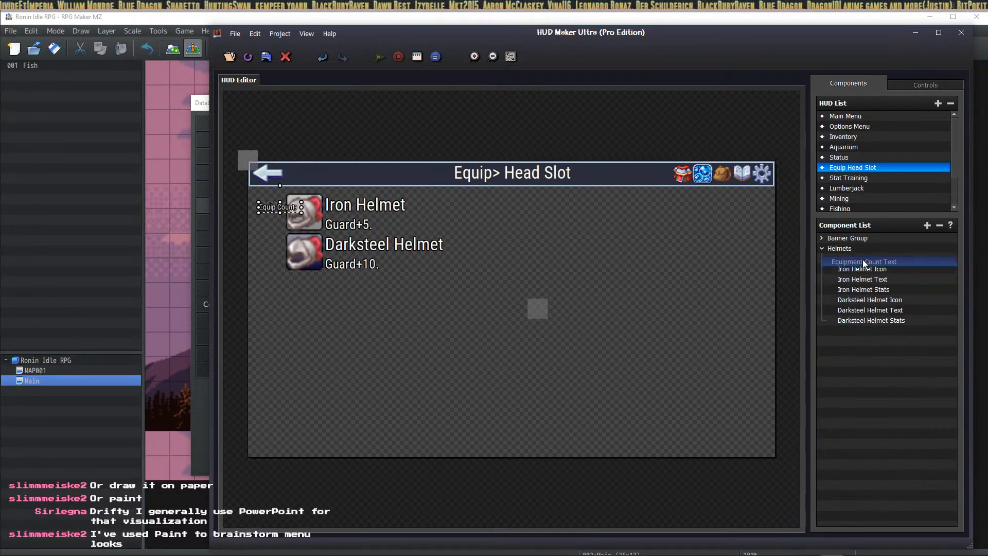
pyautogui.moveTo(279, 207)
pyautogui.mouseDown()
pyautogui.moveTo(263, 198)
pyautogui.moveTo(271, 199)
pyautogui.mouseUp()
pyautogui.click(336, 306)
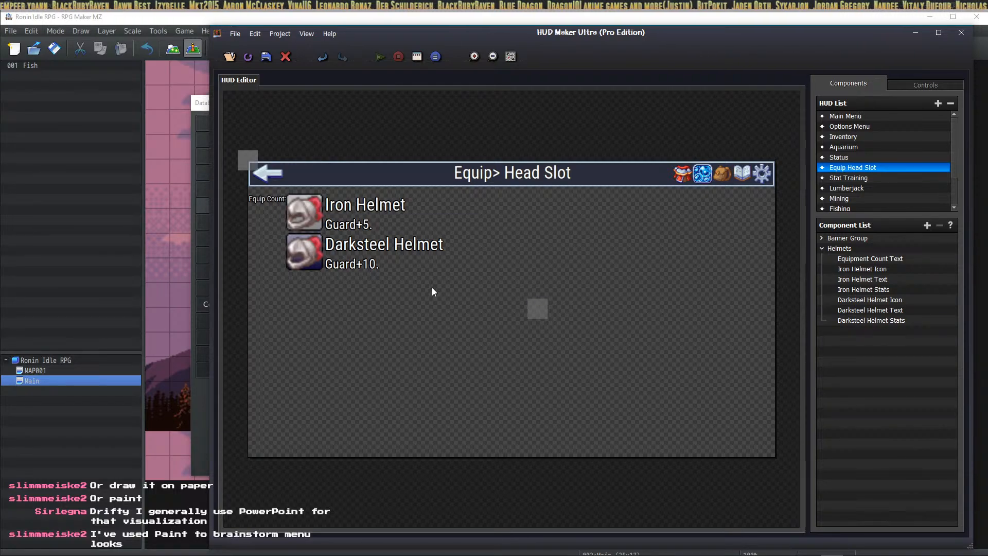
# Step: Move the Helmets group's X position from 704 to 736
pyautogui.doubleClick(542, 308)
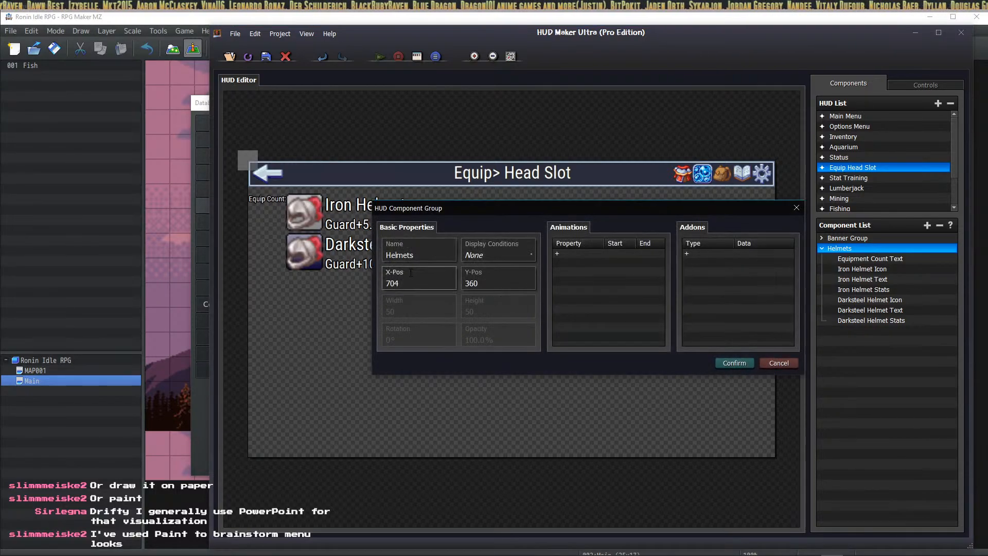
pyautogui.doubleClick(410, 281)
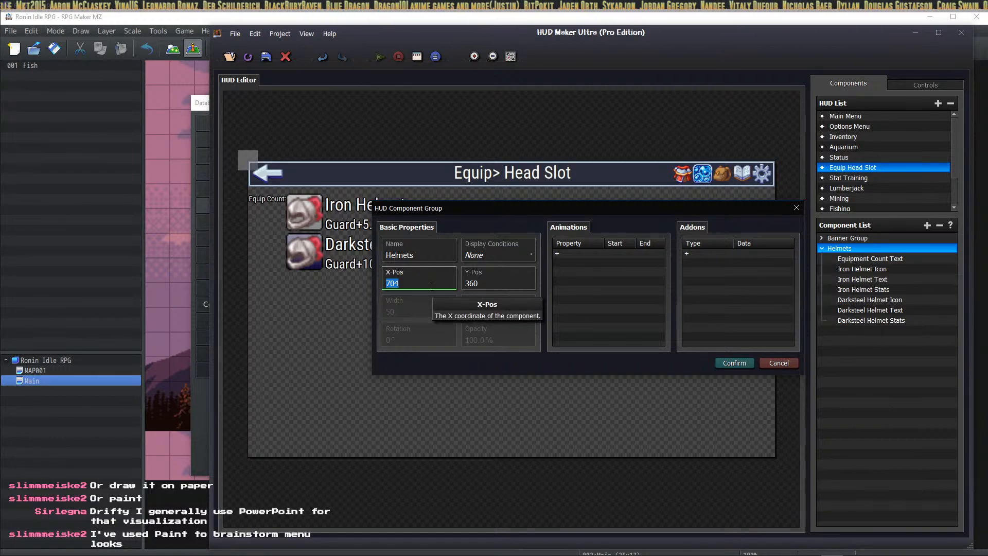
pyautogui.write('7')
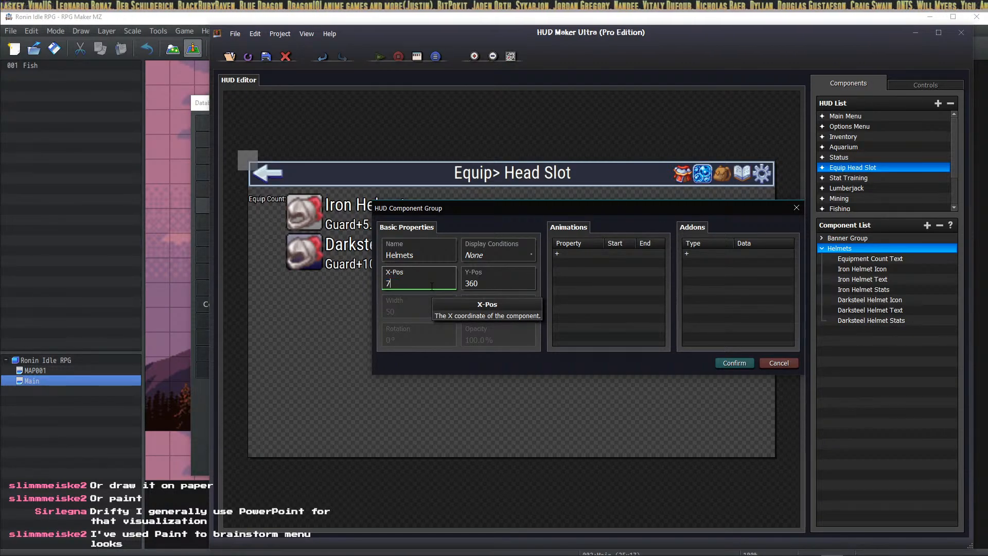
pyautogui.write('36')
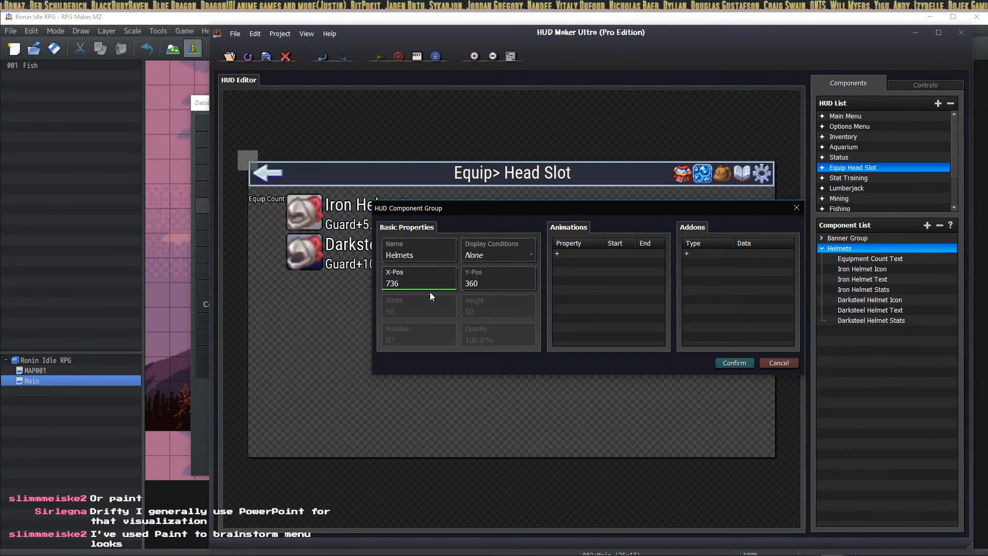
pyautogui.click(728, 363)
pyautogui.click(273, 199)
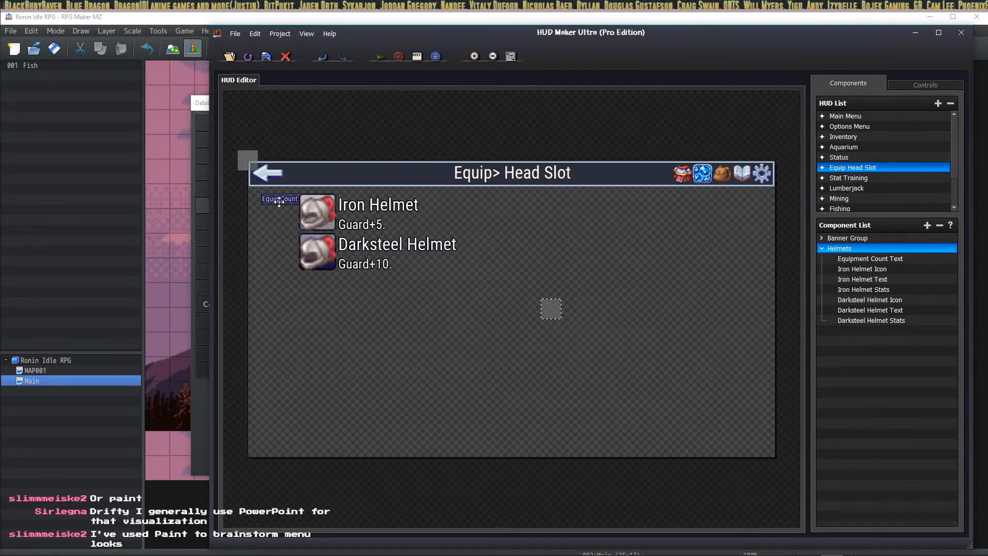
pyautogui.click(375, 314)
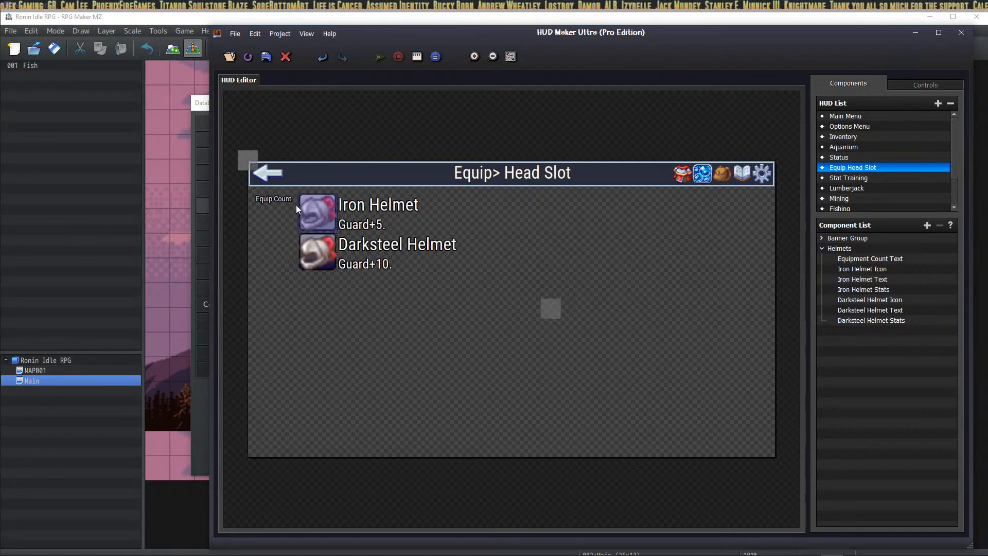
# Step: Add a new text component after the Iron Helmet Icon and select its 'My Text' placeholder
pyautogui.click(886, 269)
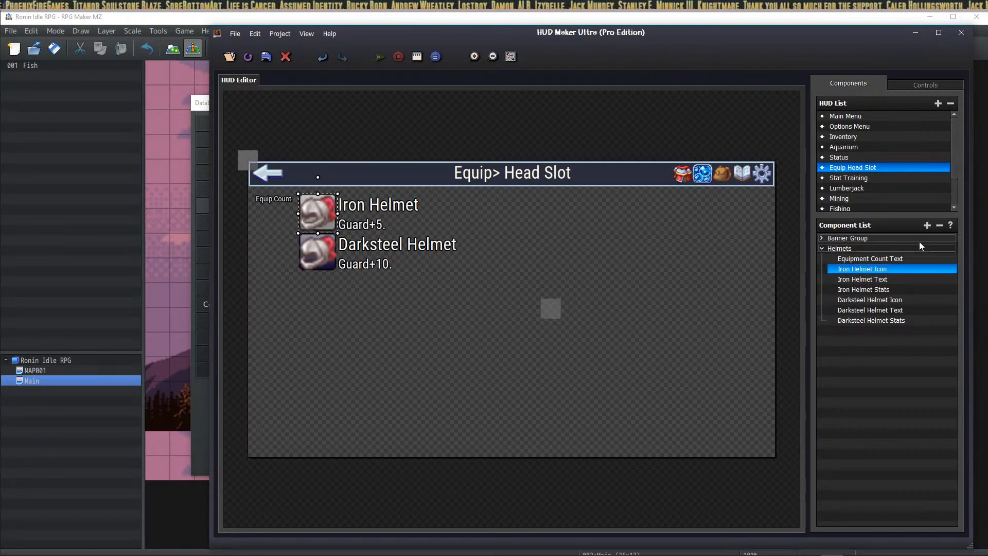
pyautogui.click(927, 225)
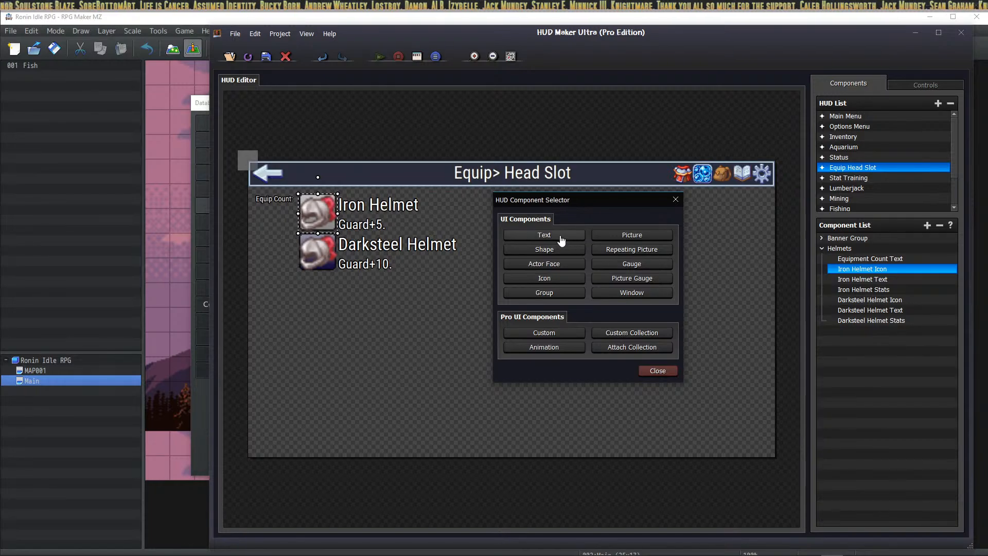
pyautogui.click(564, 237)
pyautogui.click(499, 308)
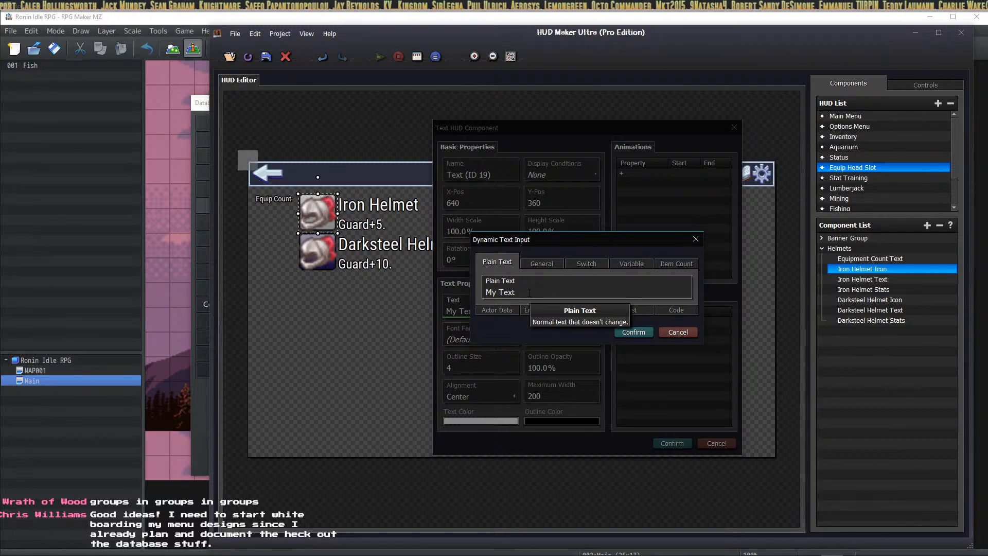
pyautogui.tripleClick(530, 293)
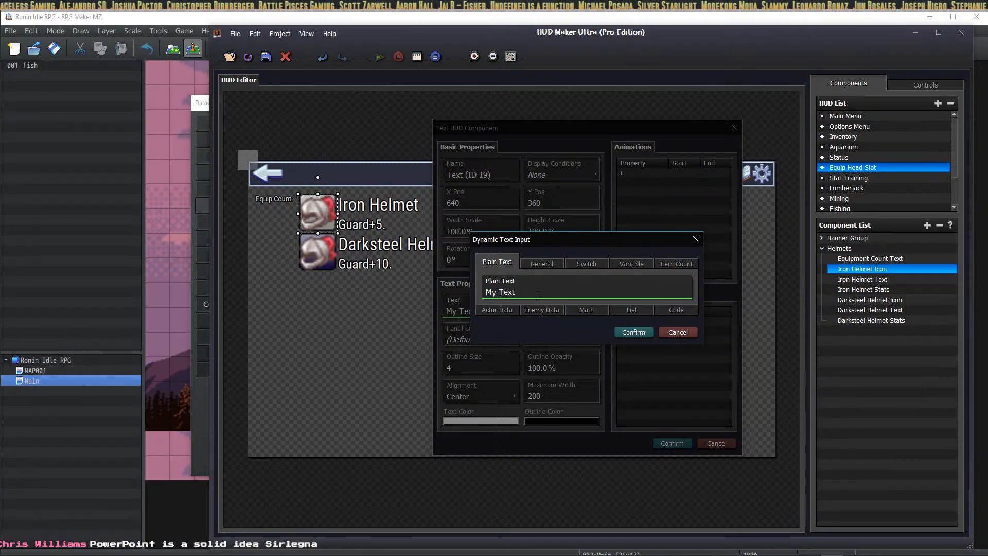
pyautogui.doubleClick(491, 292)
pyautogui.click(521, 290)
pyautogui.click(547, 301)
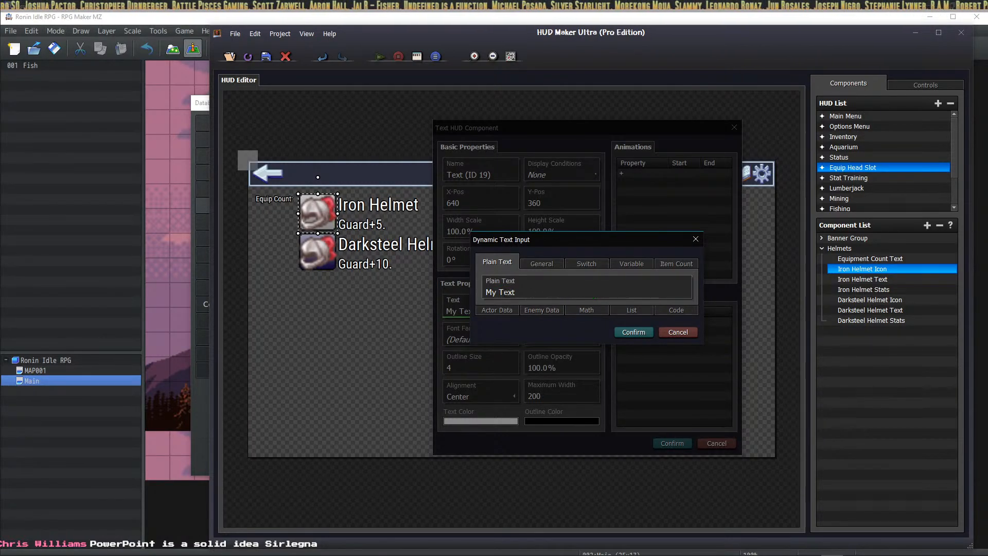
pyautogui.moveTo(484, 292); pyautogui.dragTo(547, 289)
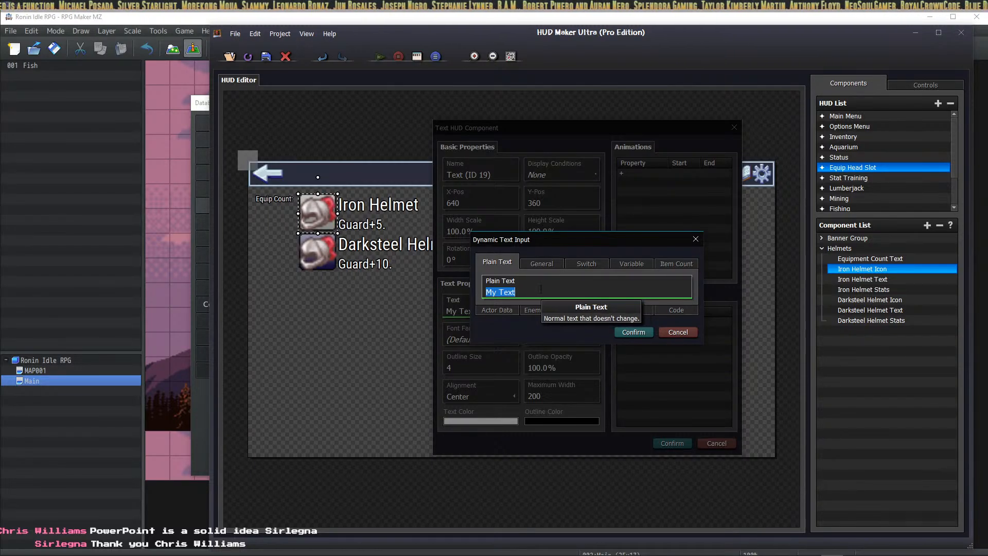
# Step: Make the text an armor count of [0011] Iron Helmet
pyautogui.click(677, 263)
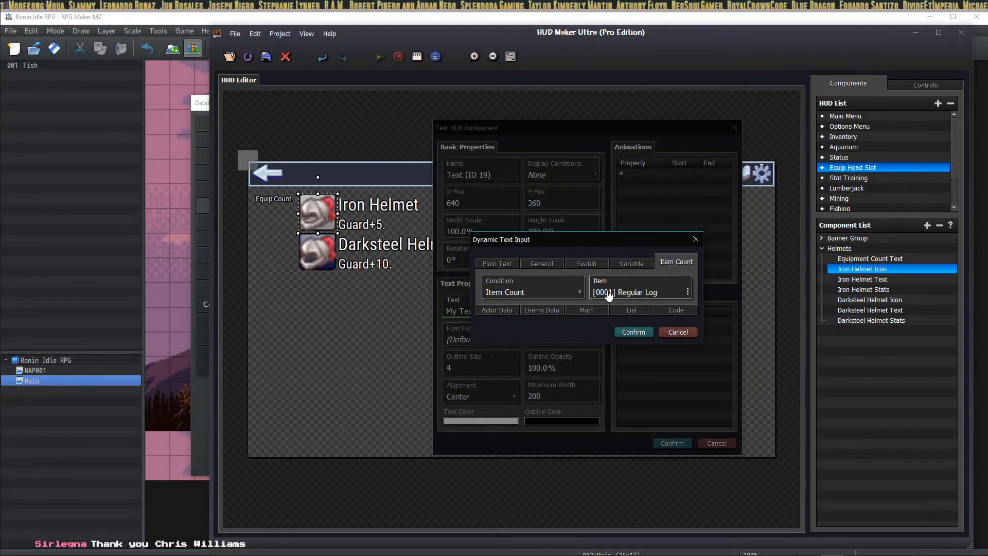
pyautogui.click(551, 291)
pyautogui.click(512, 329)
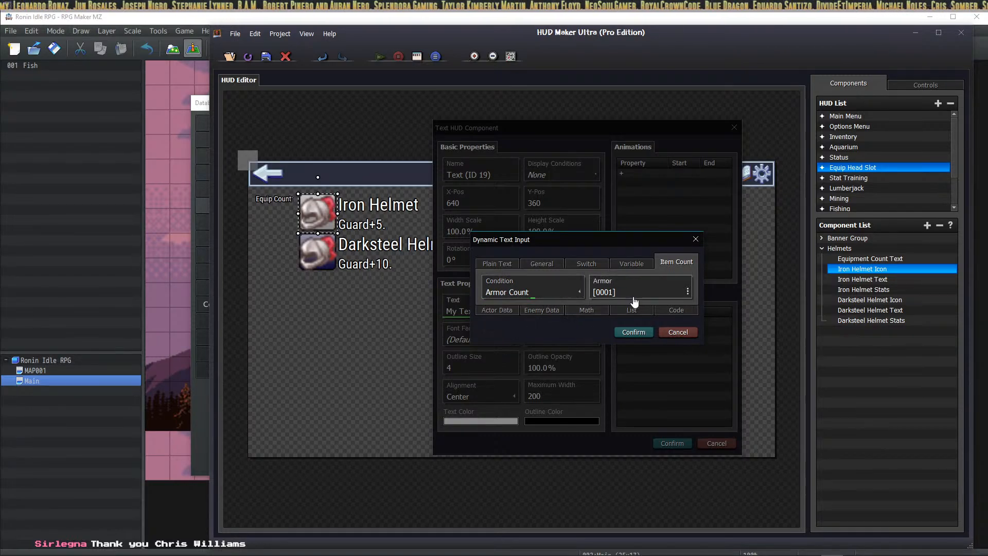
pyautogui.click(635, 293)
pyautogui.click(615, 300)
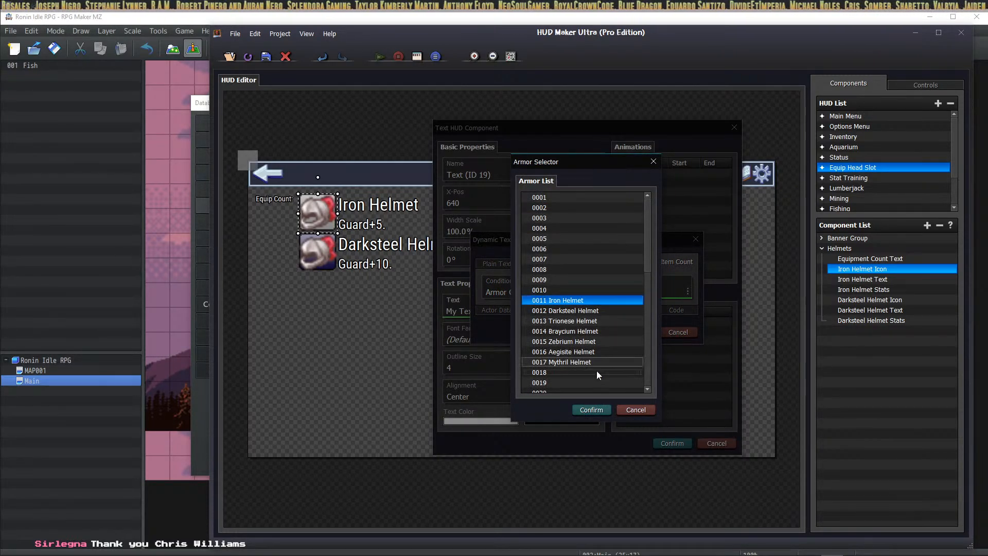
pyautogui.click(591, 410)
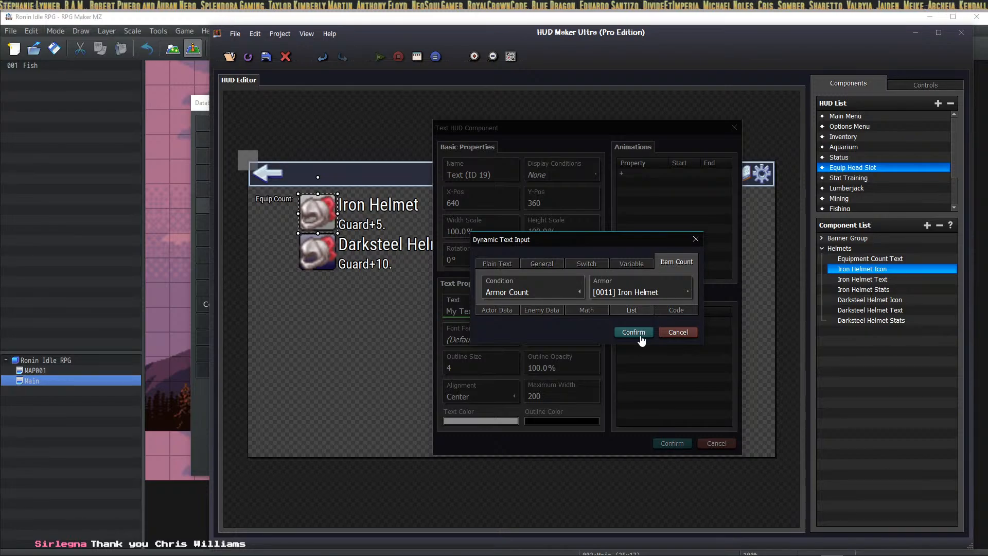
pyautogui.click(637, 333)
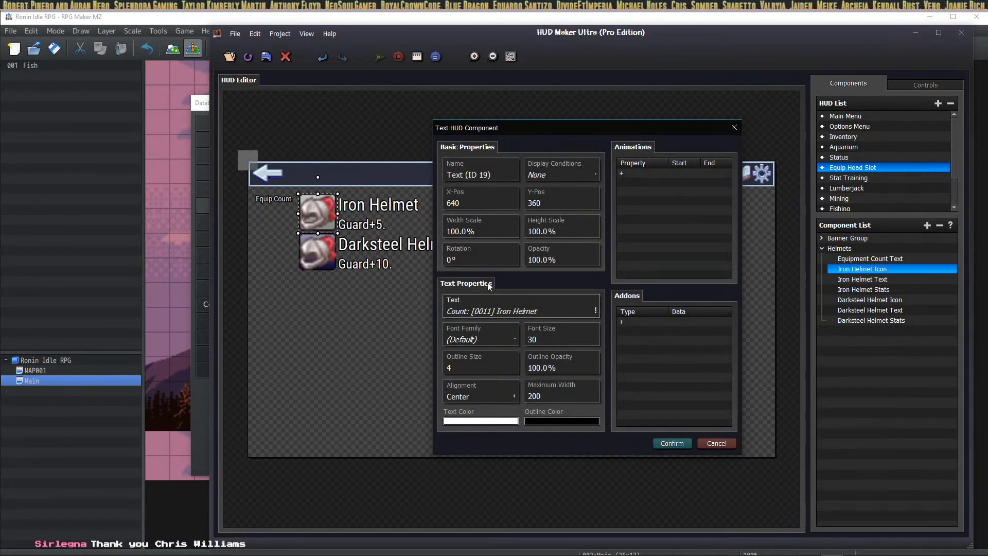
# Step: Name the component 'Iron Helmet Count' with the RobotoCondensed-Regular font and add it
pyautogui.click(514, 176)
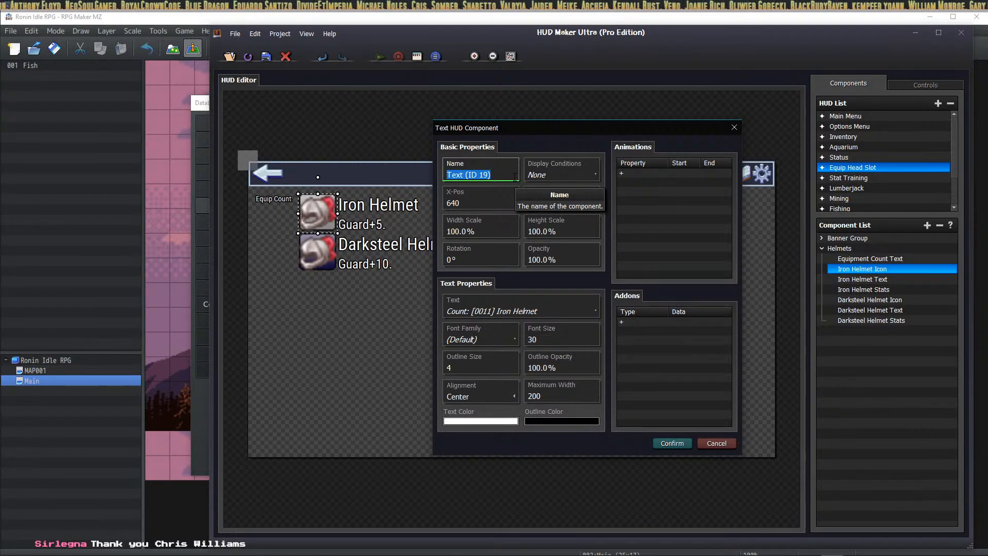
pyautogui.write('Iron Helmet Co')
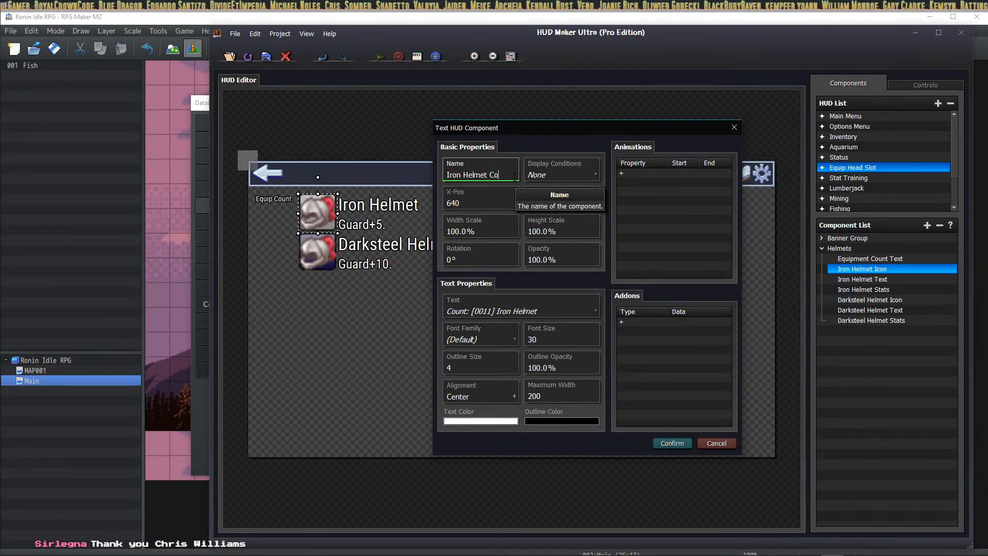
pyautogui.write('unt')
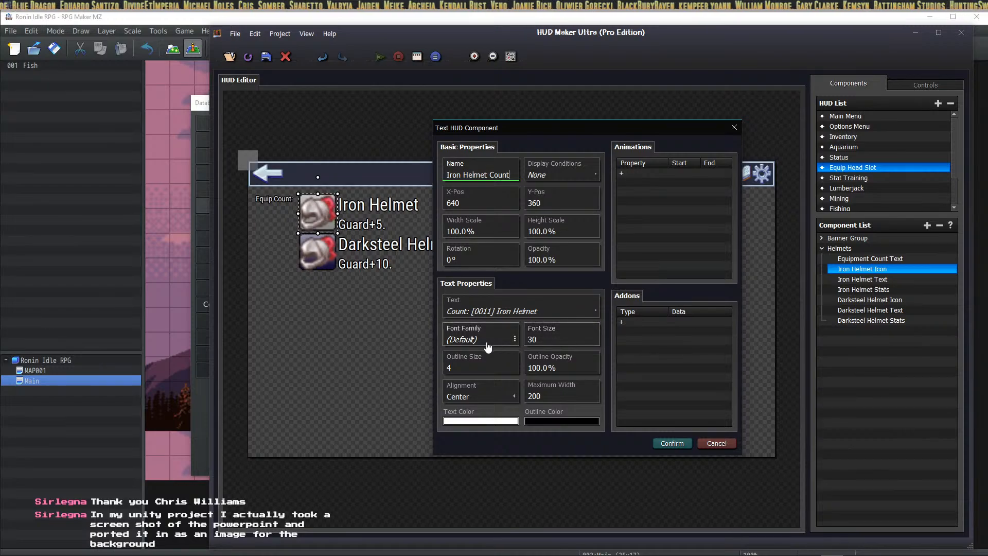
pyautogui.click(488, 347)
pyautogui.click(490, 216)
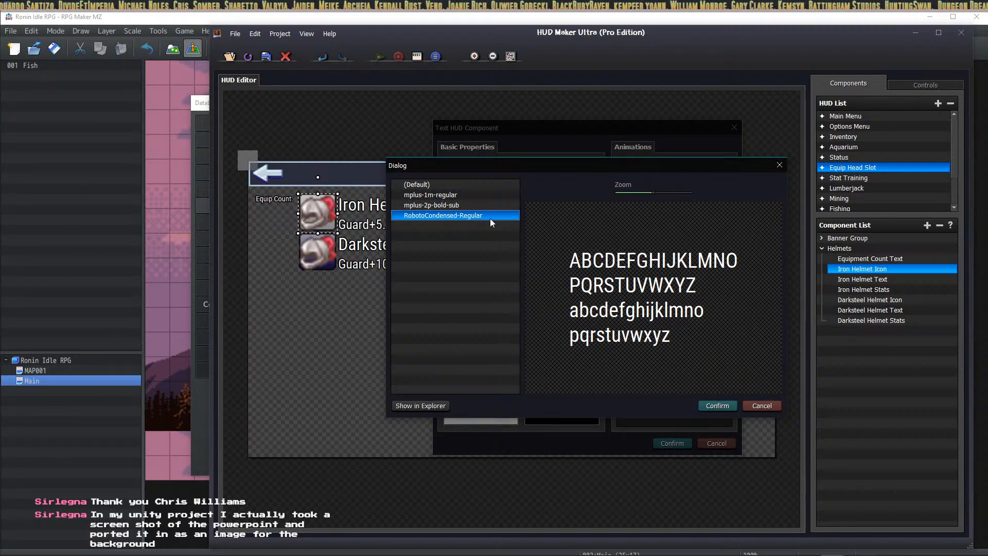
pyautogui.click(717, 406)
pyautogui.click(672, 443)
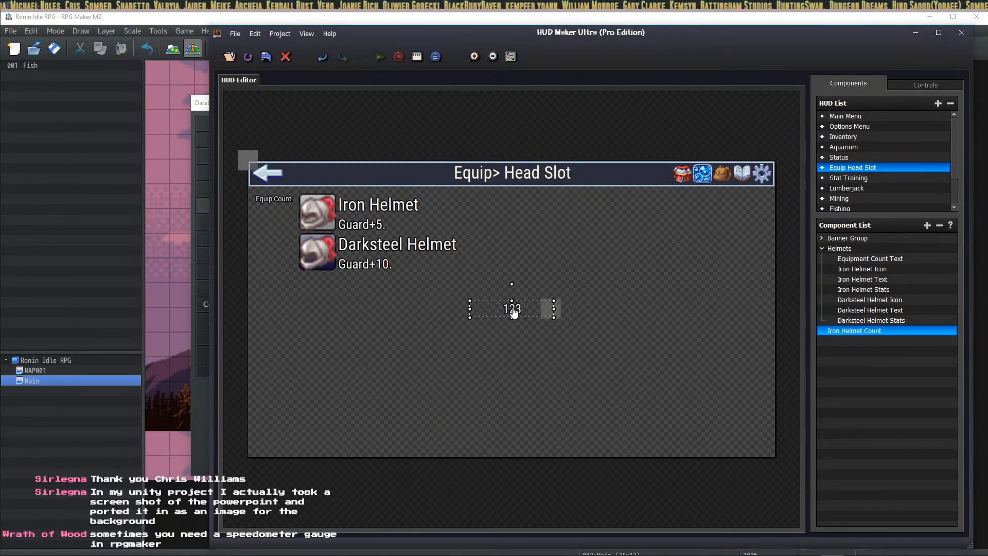
# Step: Set the Iron Helmet Count text alignment to Right
pyautogui.doubleClick(513, 310)
pyautogui.click(555, 393)
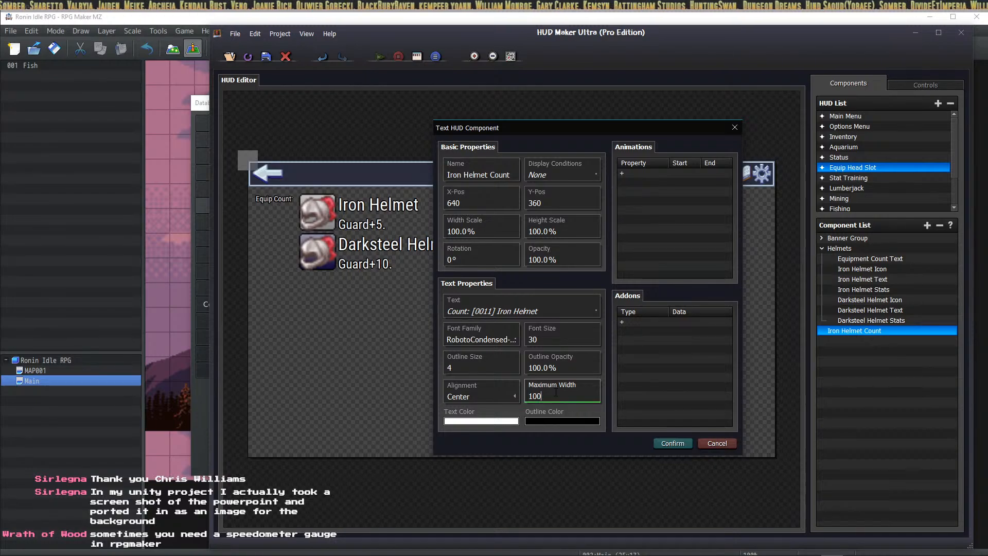
pyautogui.click(486, 396)
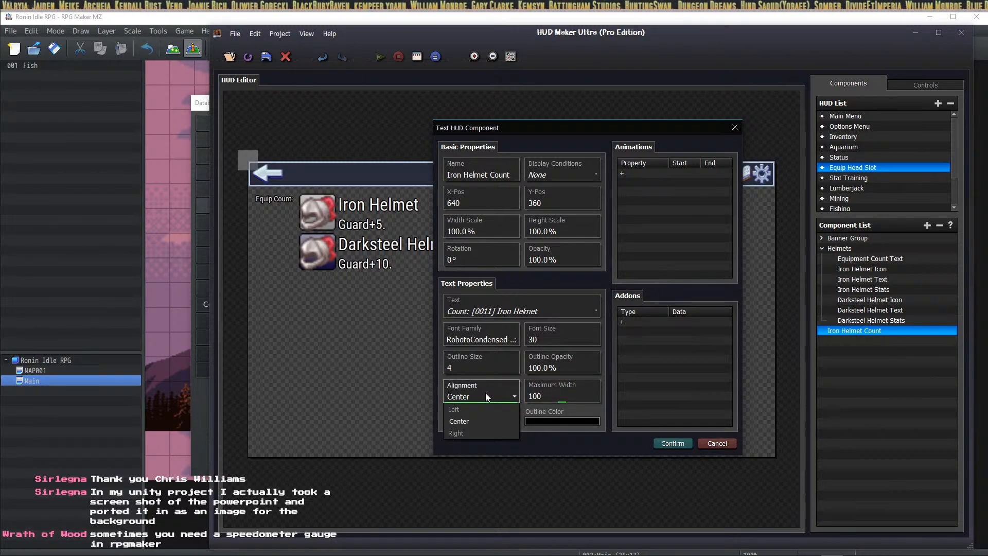
pyautogui.click(465, 436)
pyautogui.click(672, 443)
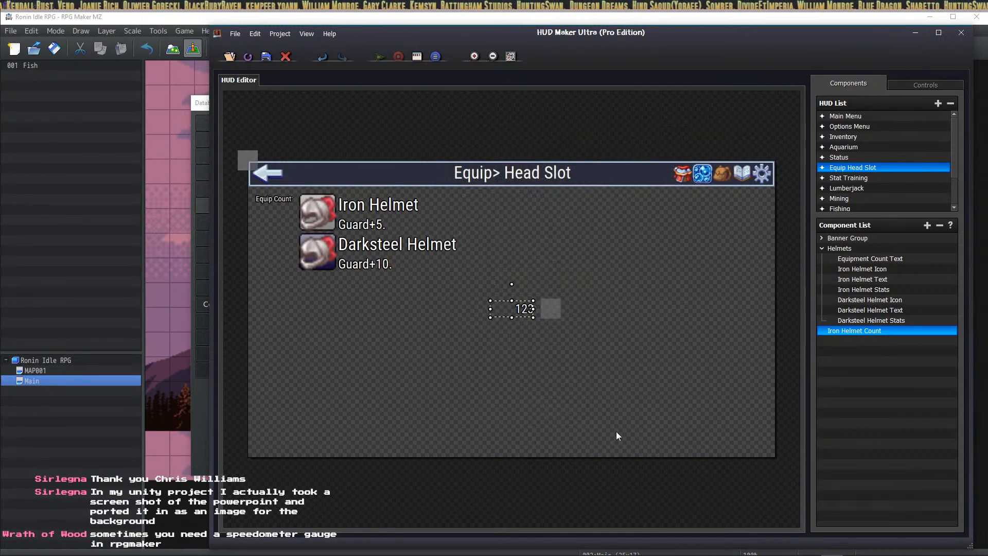
# Step: Move the count under Equip Count, into the Helmets group above Iron Helmet Icon
pyautogui.moveTo(523, 318); pyautogui.dragTo(291, 228)
pyautogui.moveTo(854, 332); pyautogui.dragTo(878, 272)
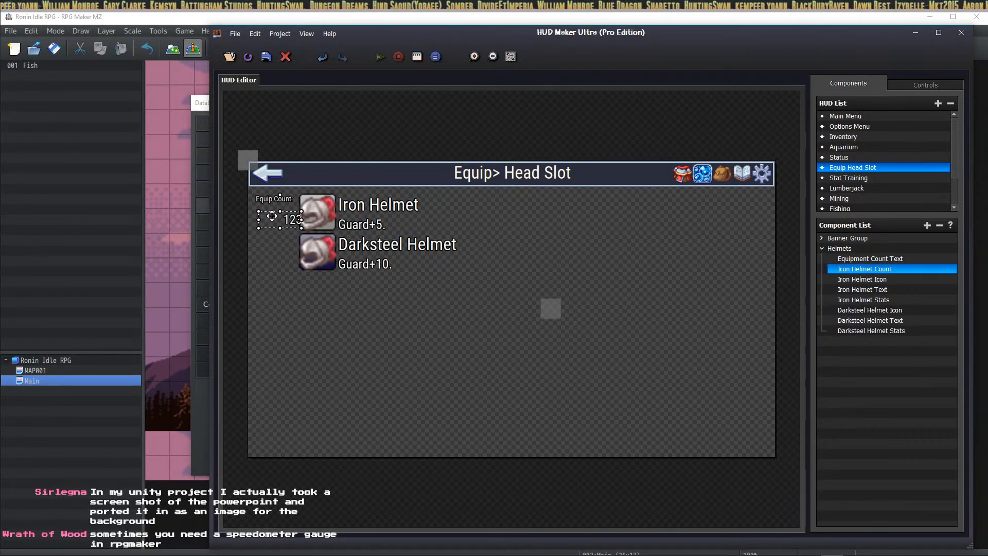
pyautogui.moveTo(272, 217)
pyautogui.mouseDown()
pyautogui.moveTo(255, 205)
pyautogui.moveTo(268, 223)
pyautogui.moveTo(268, 210)
pyautogui.moveTo(288, 212)
pyautogui.mouseUp()
# Step: Set the count's font size to 40 and position it beside the Iron Helmet icon
pyautogui.doubleClick(288, 212)
pyautogui.doubleClick(553, 338)
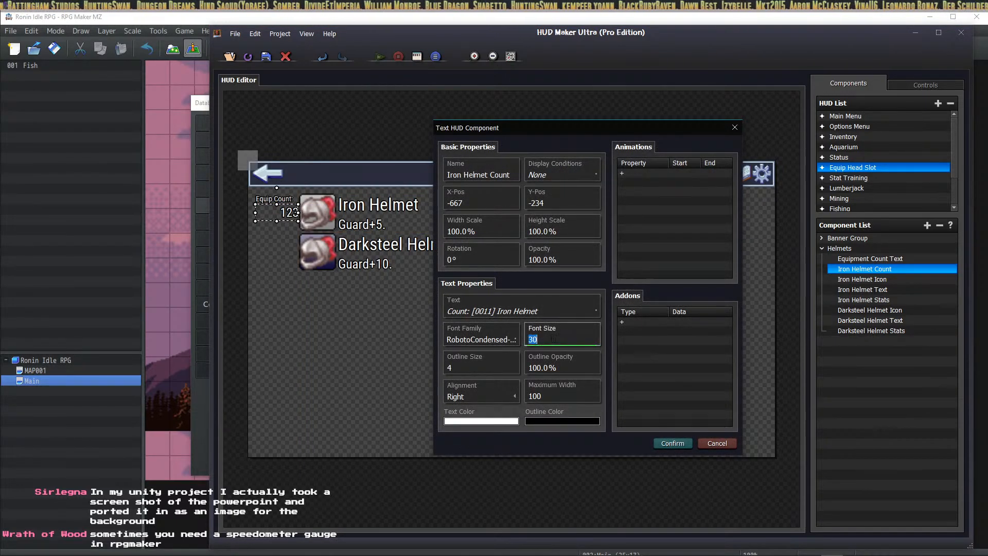
pyautogui.write('40')
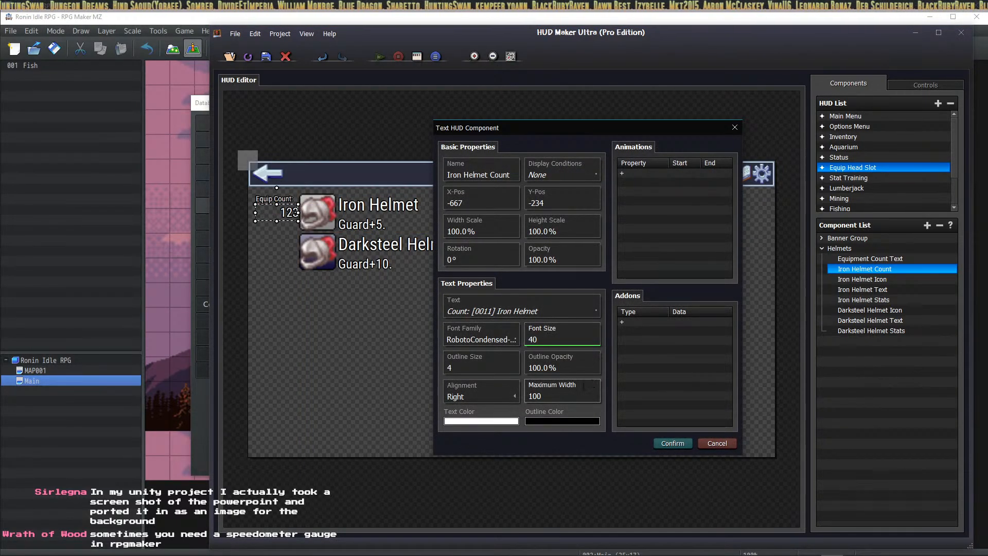
pyautogui.click(670, 443)
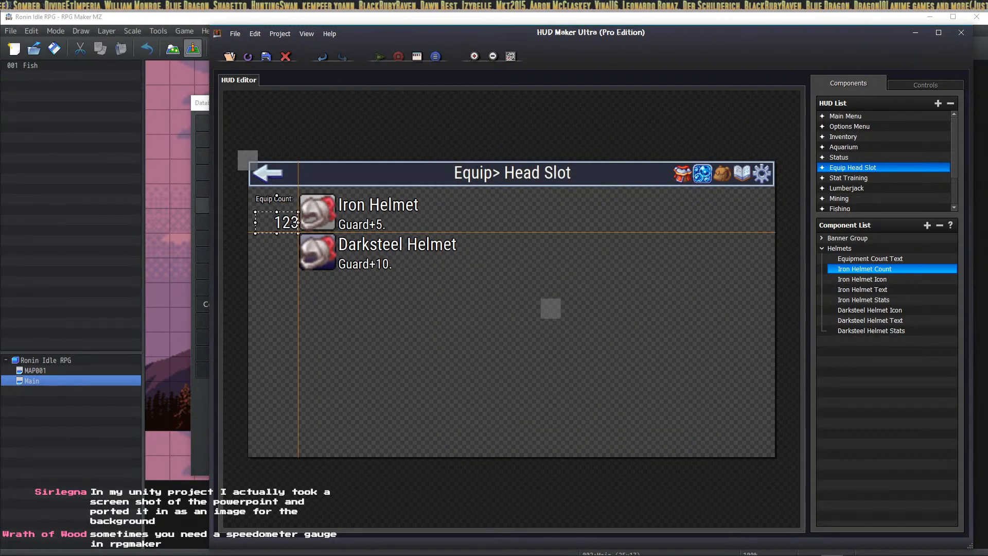
pyautogui.moveTo(281, 223); pyautogui.dragTo(281, 222)
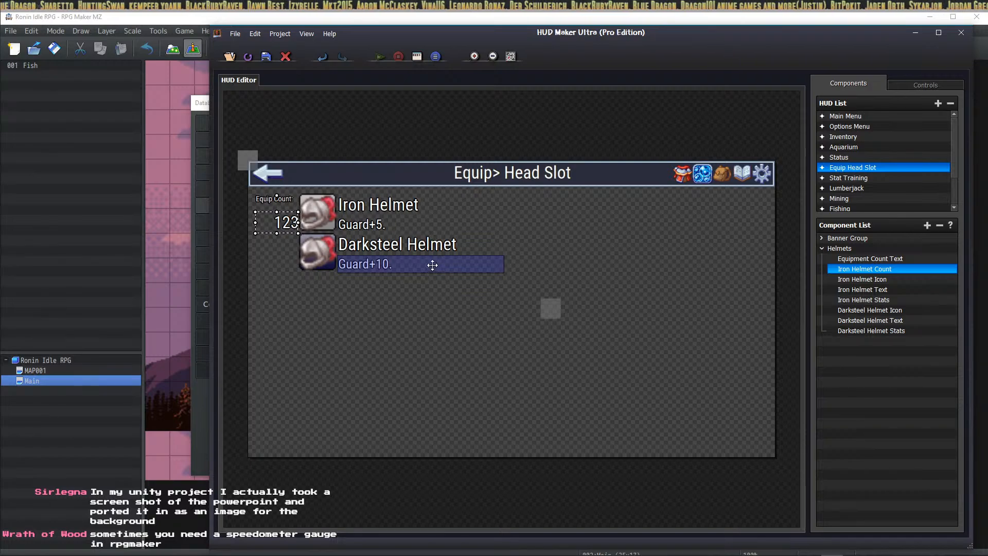
pyautogui.moveTo(291, 219); pyautogui.dragTo(287, 256)
pyautogui.moveTo(280, 261); pyautogui.dragTo(286, 222)
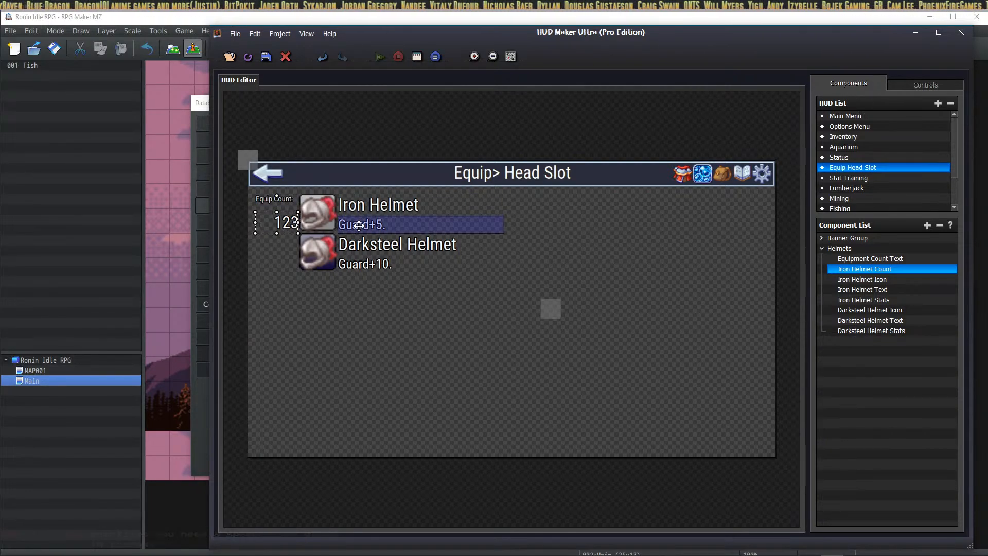
# Step: Give the Iron Helmet count font size 42 and maximum width 72
pyautogui.doubleClick(281, 225)
pyautogui.click(566, 338)
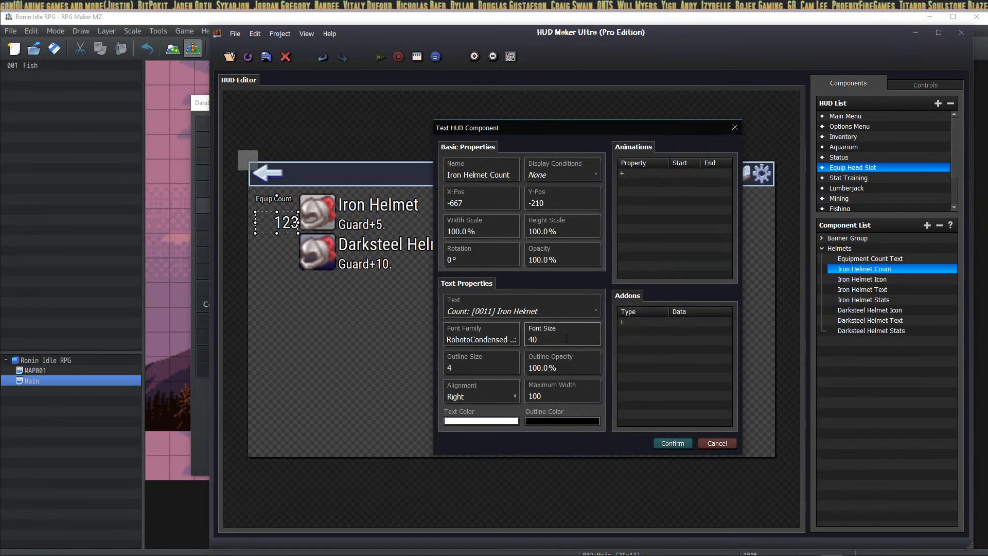
pyautogui.write('42')
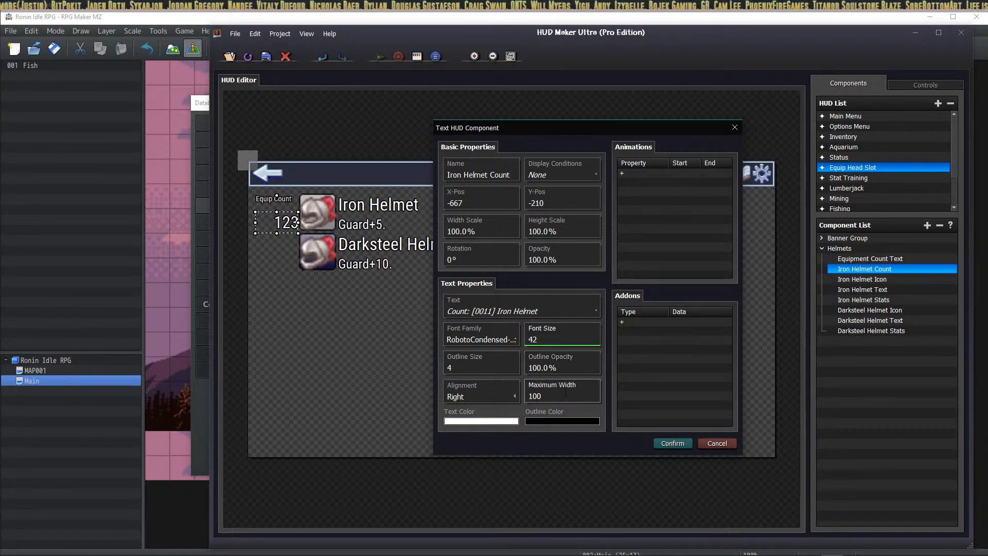
pyautogui.click(566, 394)
pyautogui.write('72')
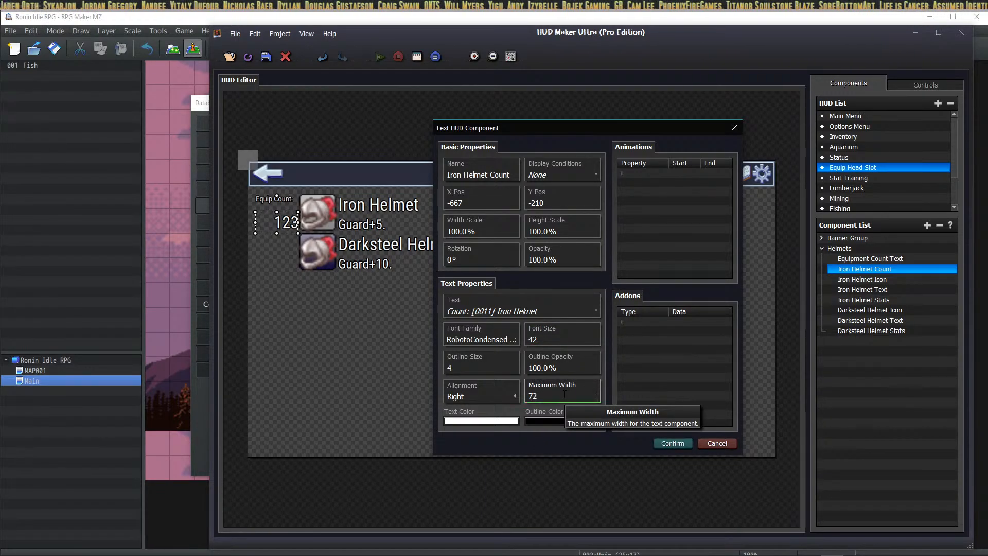
pyautogui.click(671, 444)
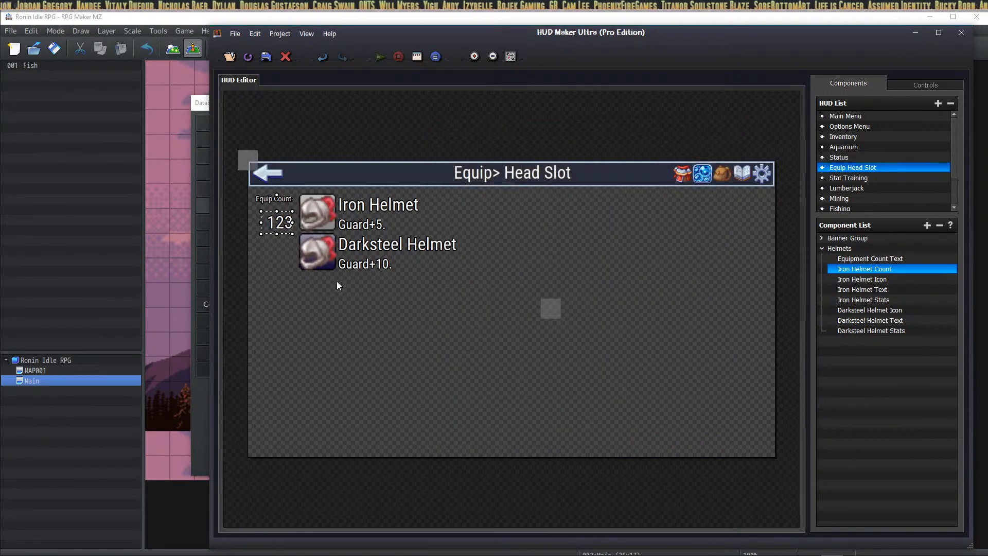
# Step: Restore the maximum width to 100 and shift the count slightly left toward the icon
pyautogui.doubleClick(278, 222)
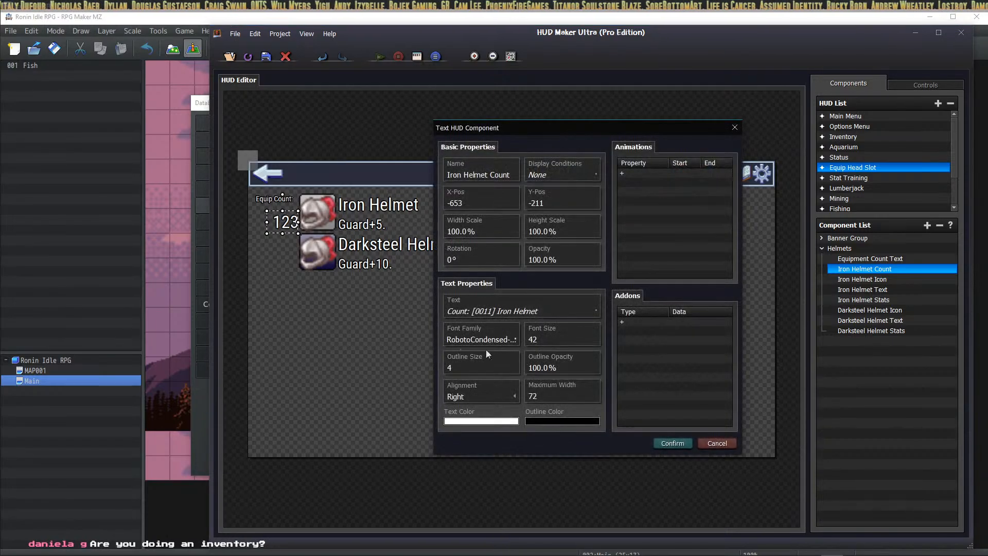
pyautogui.click(555, 396)
pyautogui.write('100')
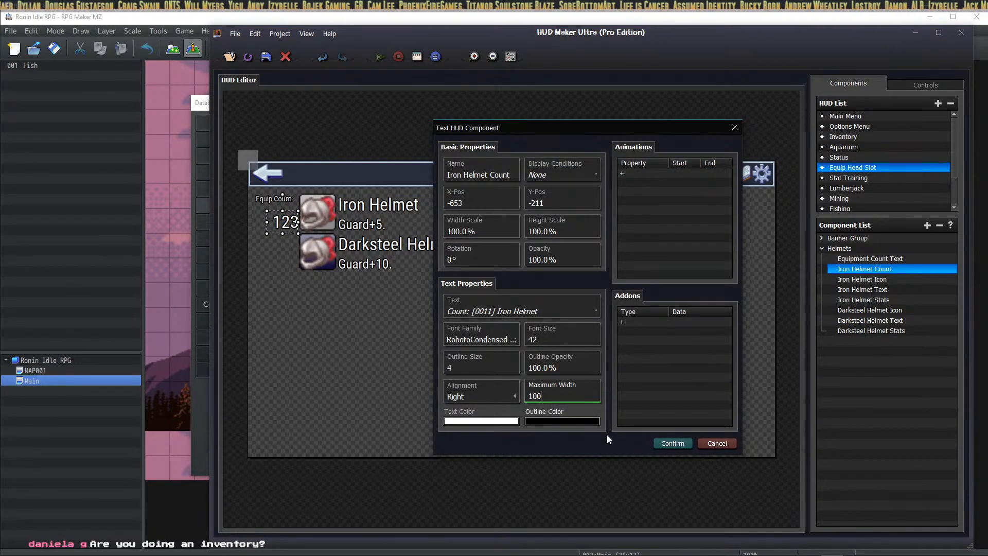
pyautogui.click(672, 443)
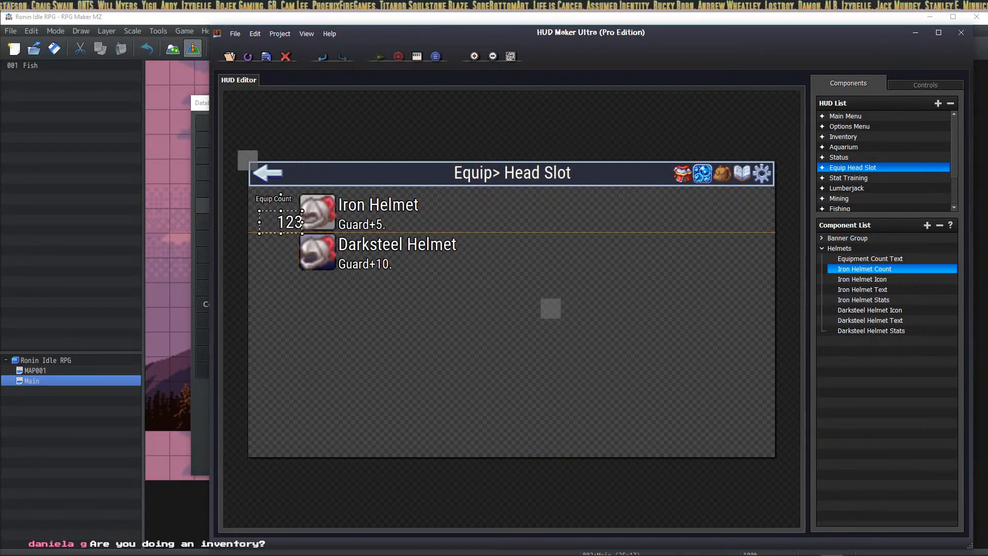
pyautogui.moveTo(292, 227); pyautogui.dragTo(287, 227)
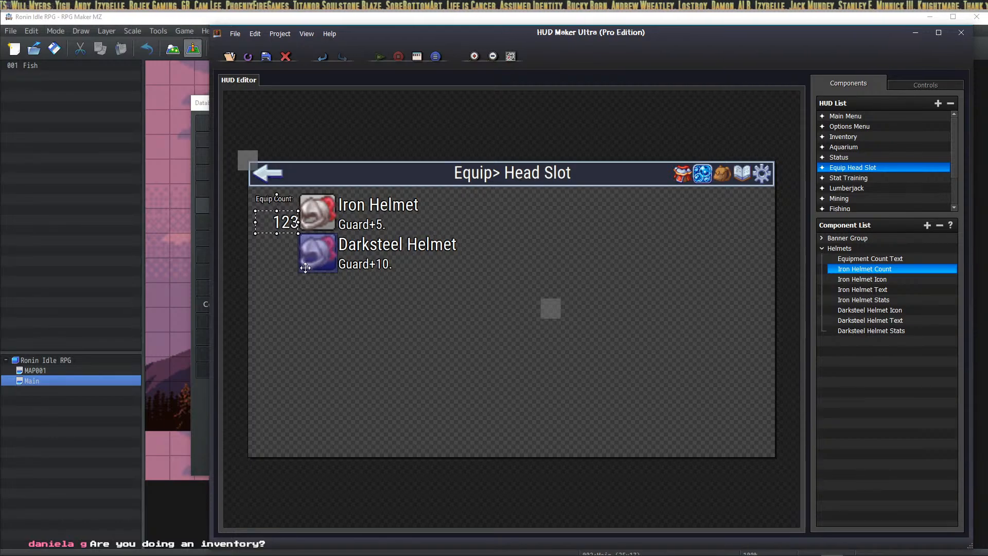
pyautogui.click(512, 325)
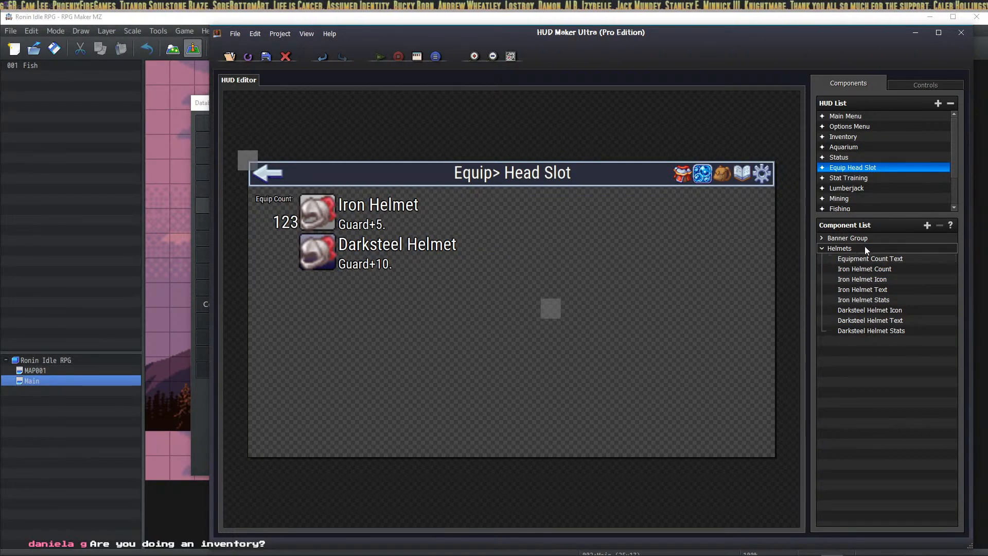
# Step: Inspect the Equipment Count Text component's settings
pyautogui.click(874, 259)
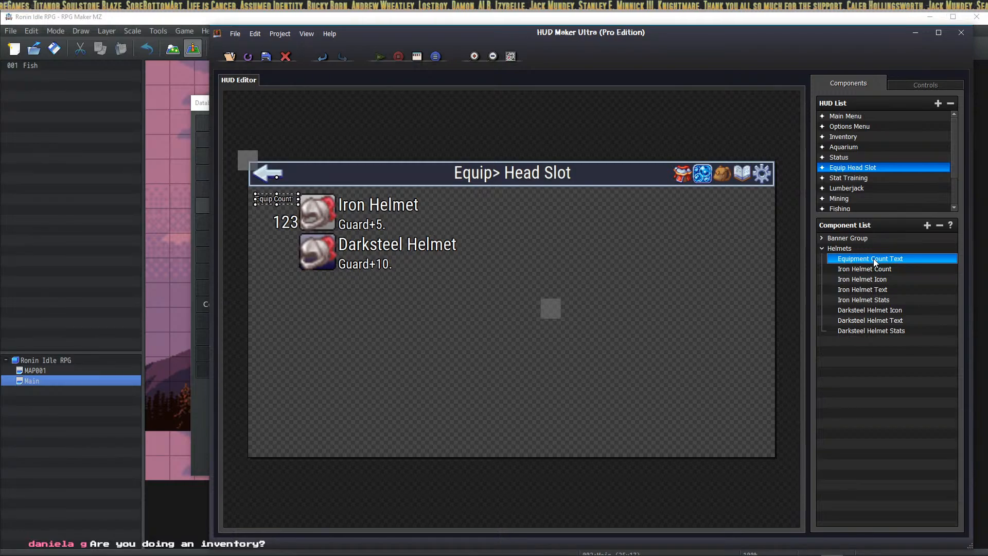
pyautogui.rightClick(873, 258)
pyautogui.click(926, 279)
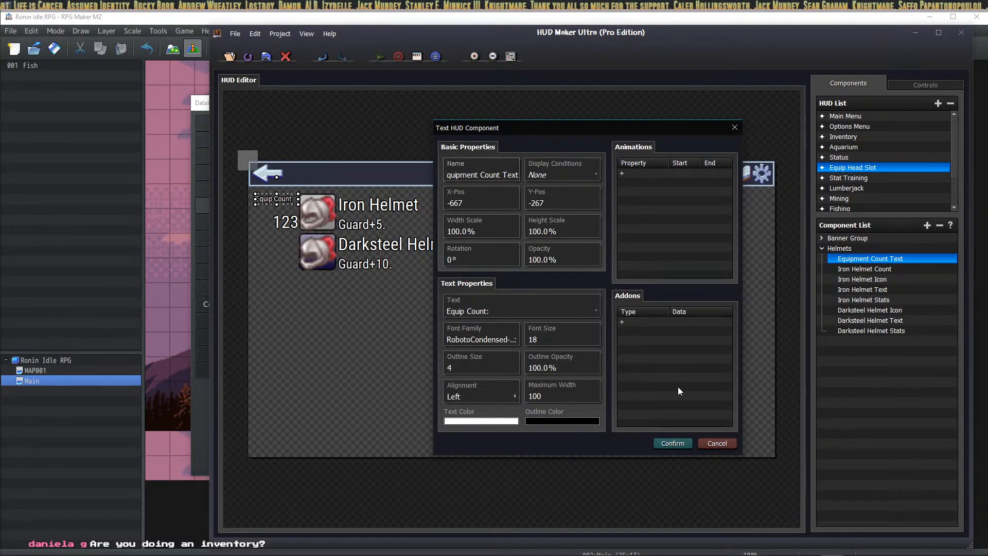
pyautogui.click(672, 443)
# Step: Copy Iron Helmet Count and paste it above Darksteel Helmet Icon
pyautogui.click(886, 269)
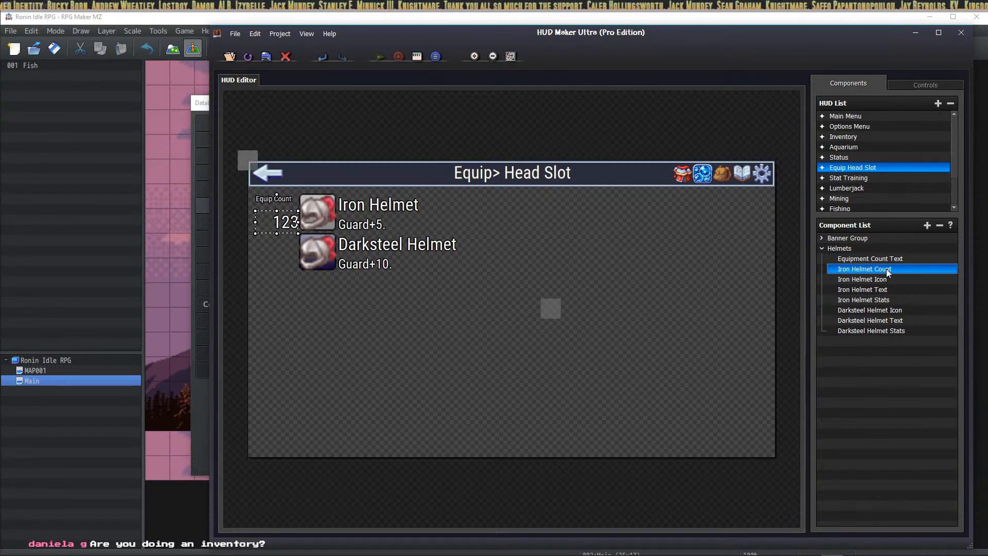
pyautogui.rightClick(886, 270)
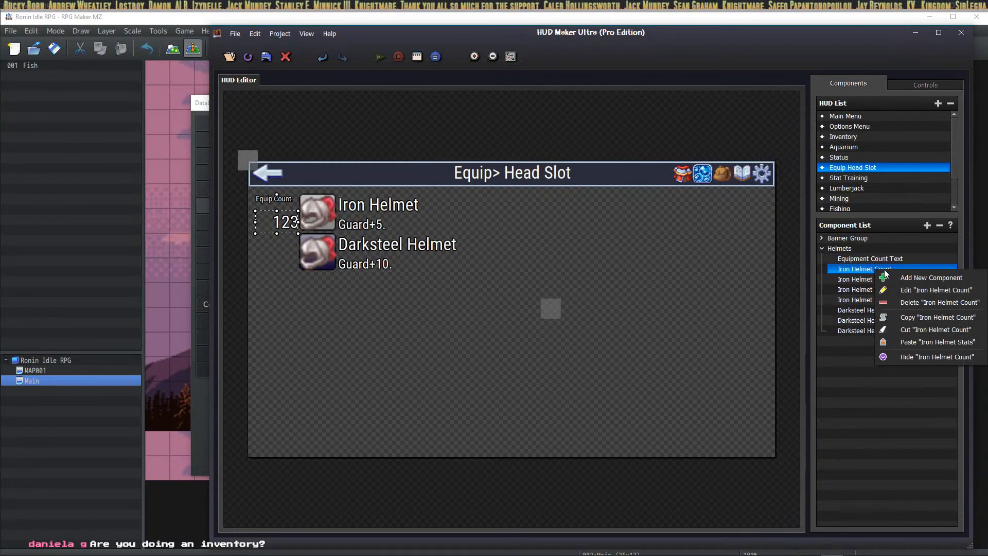
pyautogui.click(910, 316)
pyautogui.click(879, 311)
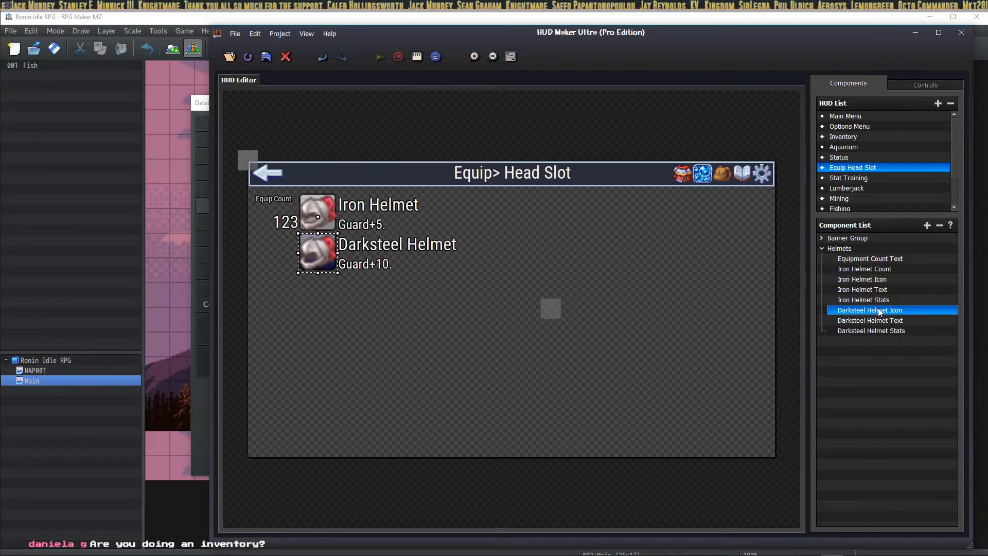
pyautogui.hotkey('ctrl', 'v')
pyautogui.moveTo(875, 342); pyautogui.dragTo(880, 314)
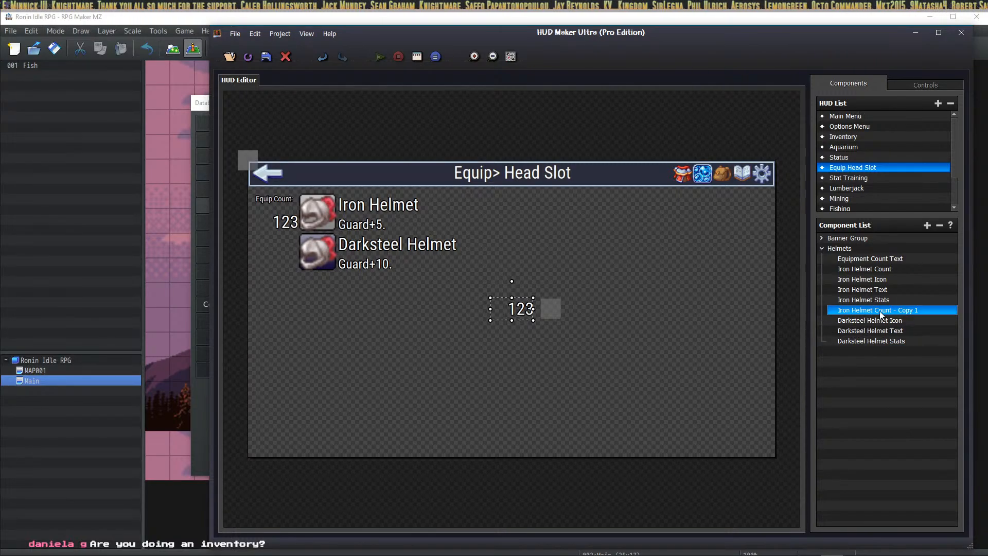
# Step: Make the copy count armor 0012 Darksteel Helmet and place it beside the Darksteel Helmet icon
pyautogui.rightClick(880, 314)
pyautogui.click(904, 333)
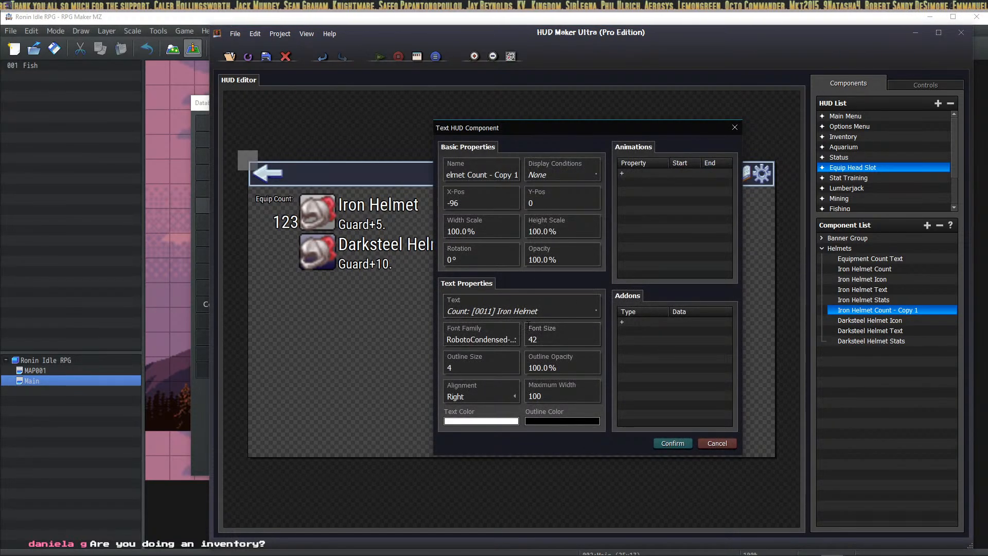
pyautogui.click(529, 315)
pyautogui.click(653, 291)
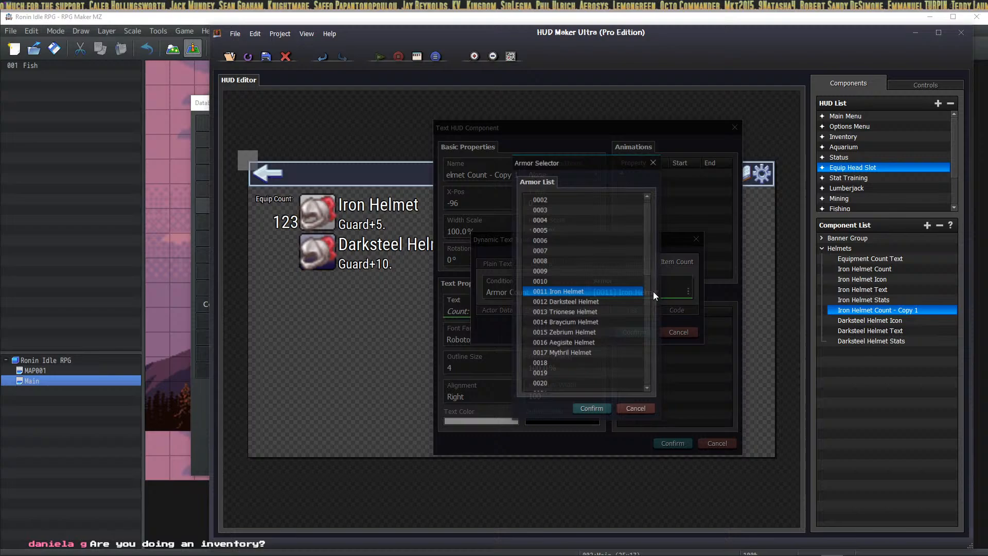
pyautogui.click(595, 304)
pyautogui.click(596, 409)
pyautogui.click(637, 333)
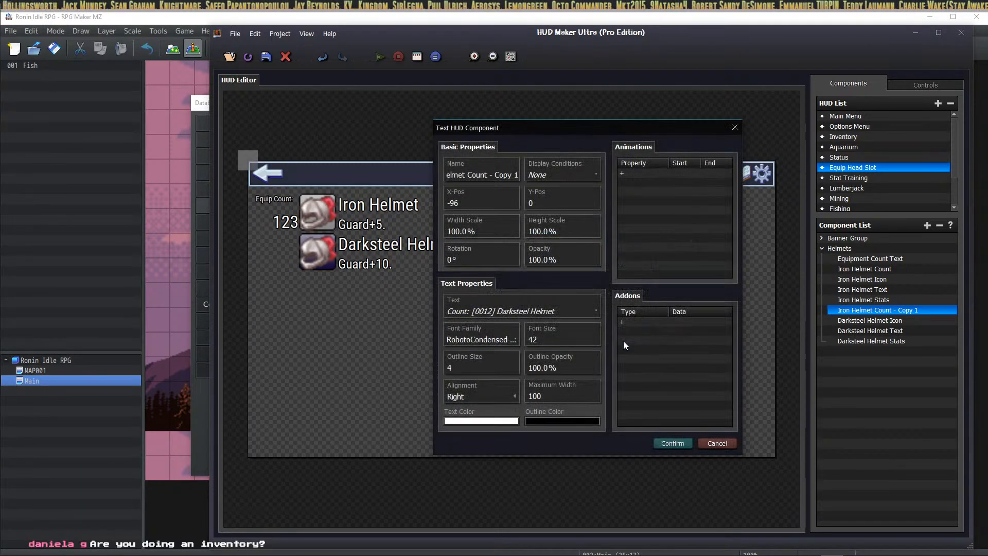
pyautogui.click(668, 446)
pyautogui.moveTo(512, 306); pyautogui.dragTo(279, 260)
pyautogui.click(372, 296)
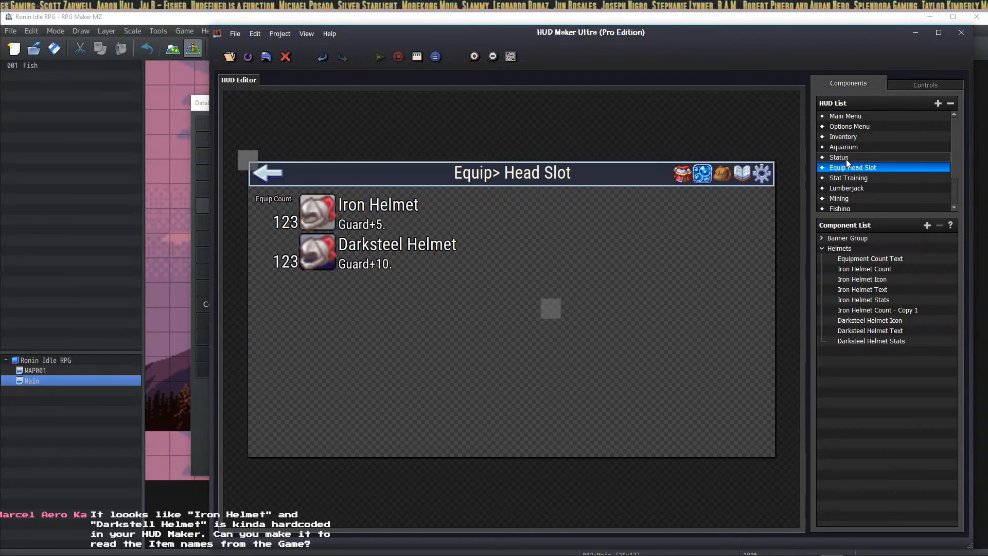
# Step: Add an On Click add-on to the Head Box shape on the Status HUD
pyautogui.click(832, 156)
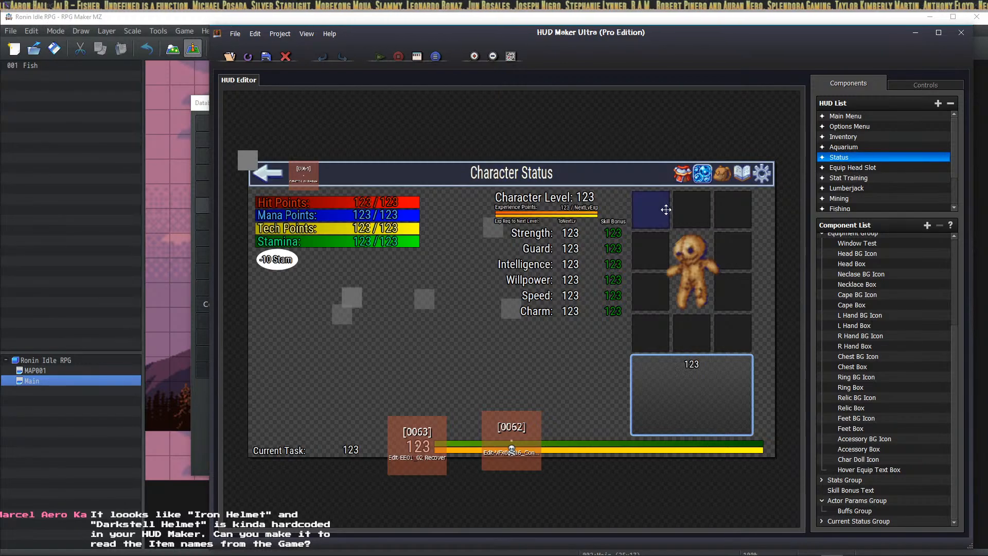
pyautogui.click(879, 264)
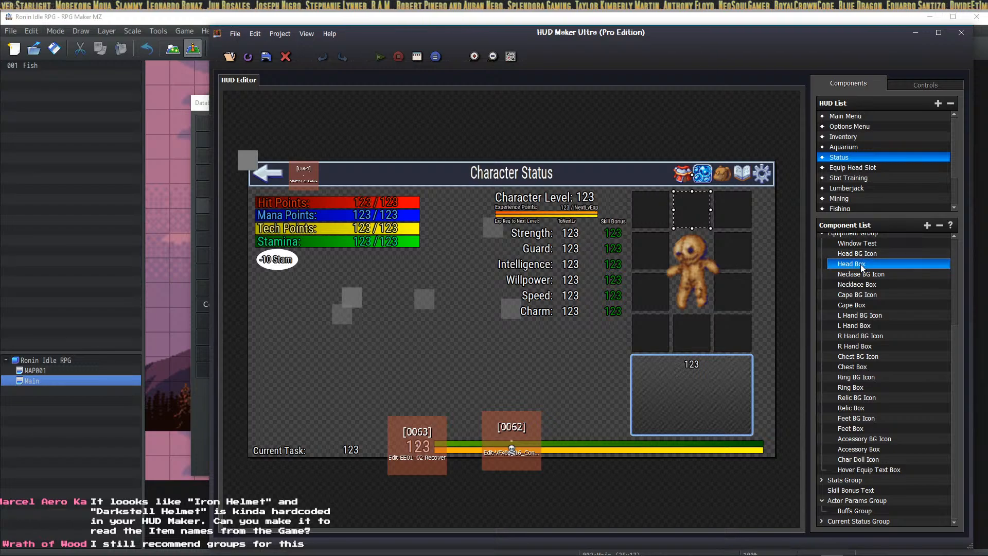
pyautogui.rightClick(863, 267)
pyautogui.click(889, 284)
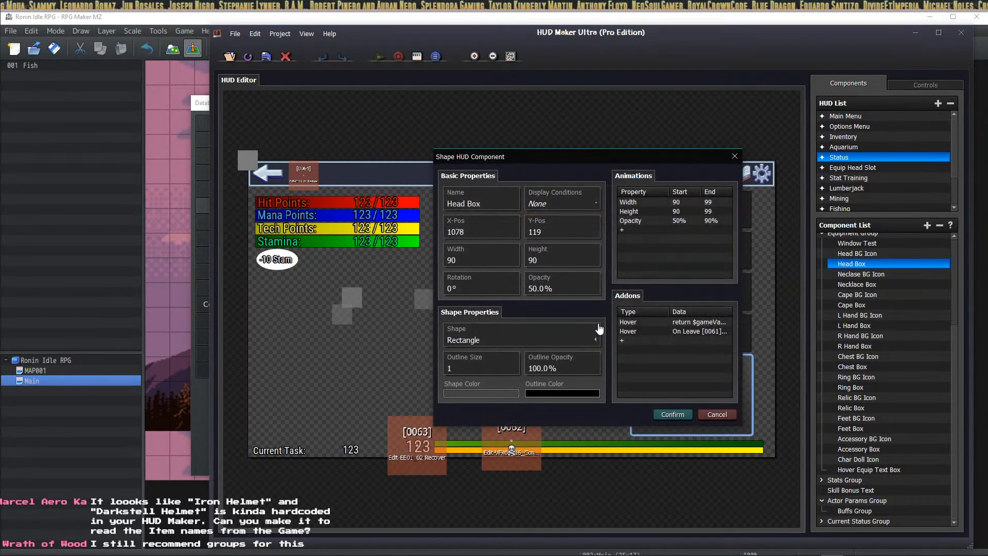
pyautogui.click(664, 342)
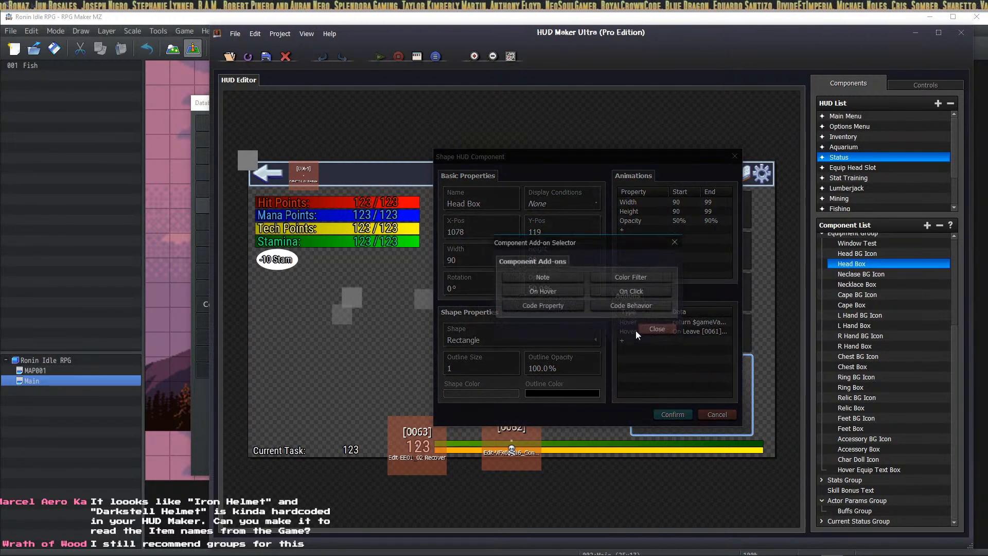
pyautogui.click(638, 293)
pyautogui.click(624, 274)
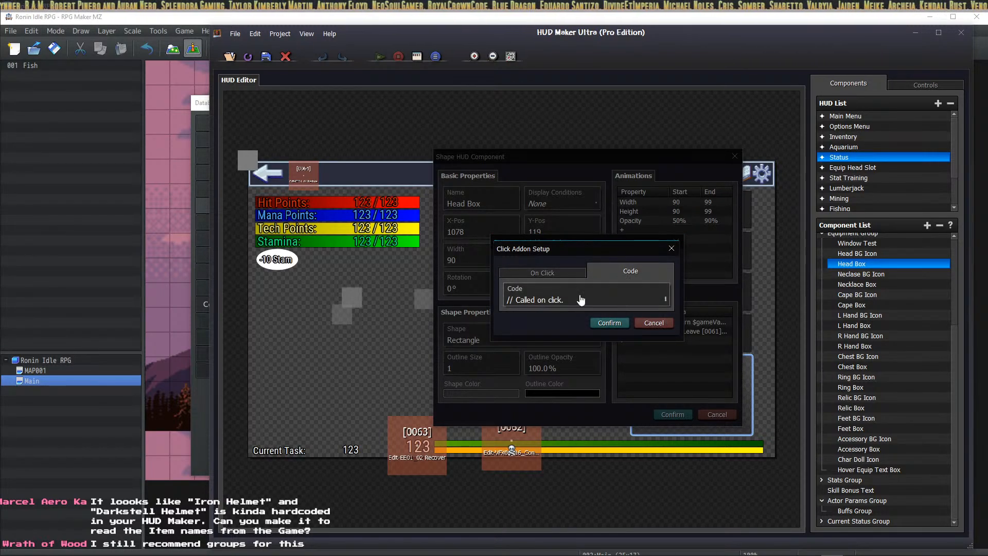
pyautogui.click(596, 299)
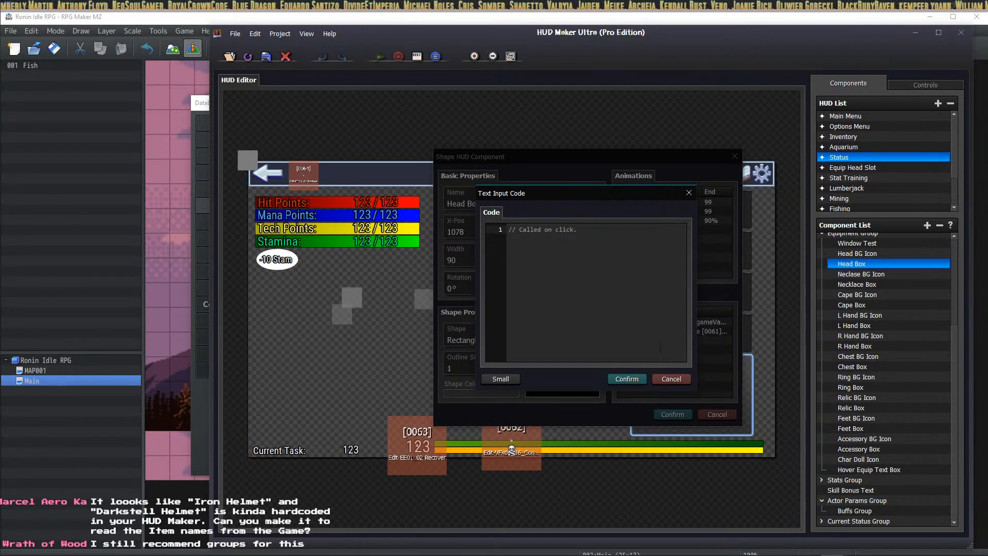
pyautogui.click(672, 379)
# Step: Set the click action to call common event 0062 and confirm all dialogs
pyautogui.click(538, 271)
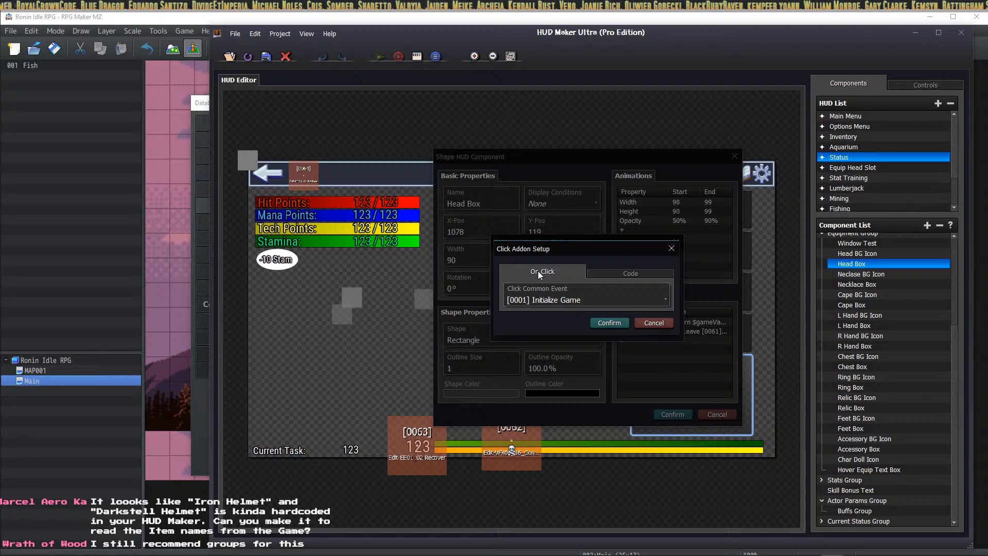
pyautogui.click(579, 297)
pyautogui.scroll(-16, 582, 298)
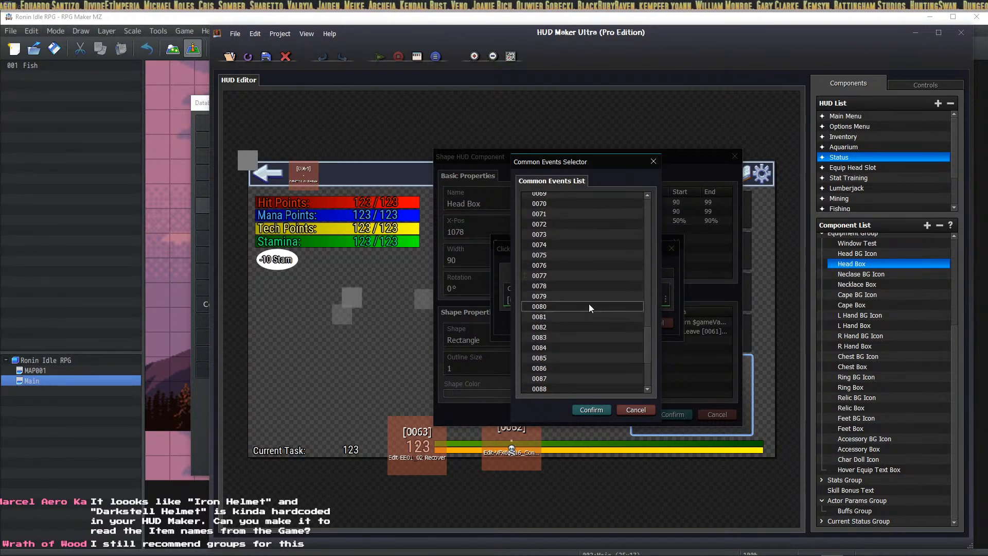
pyautogui.click(595, 326)
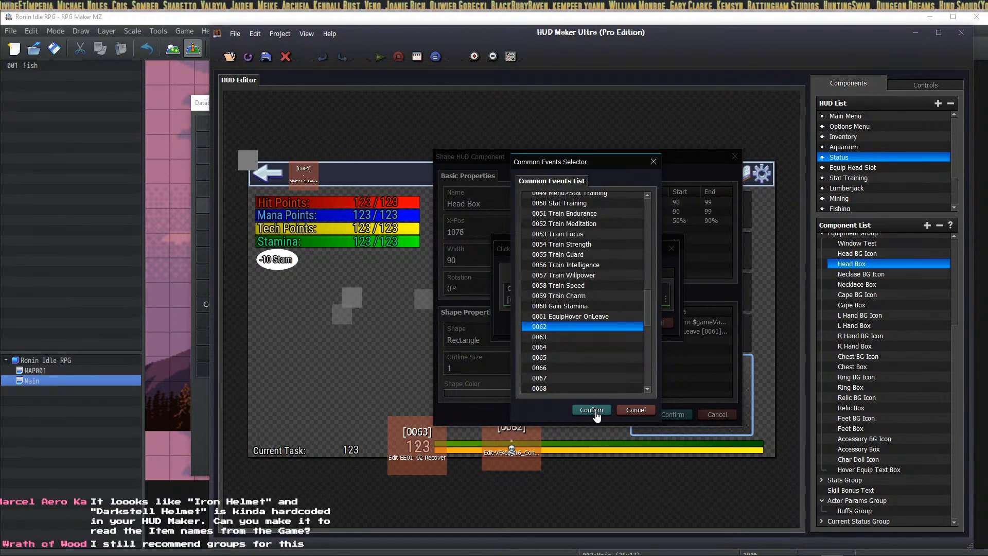
pyautogui.click(597, 410)
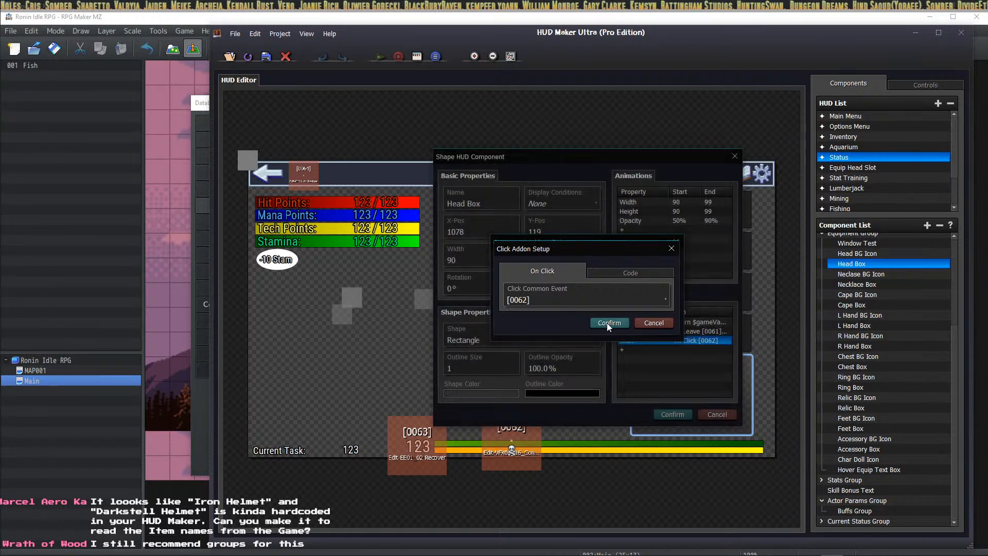
pyautogui.click(606, 322)
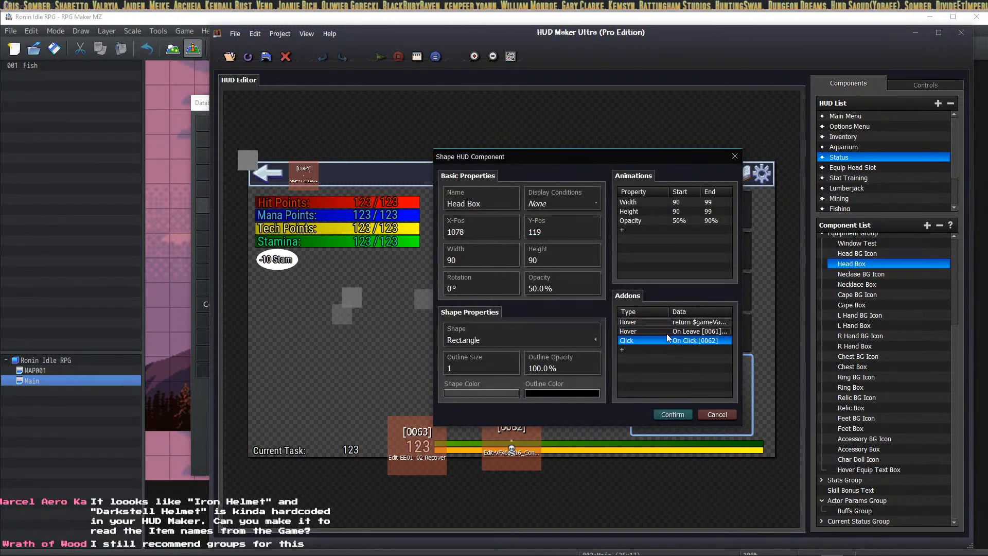
pyautogui.click(676, 416)
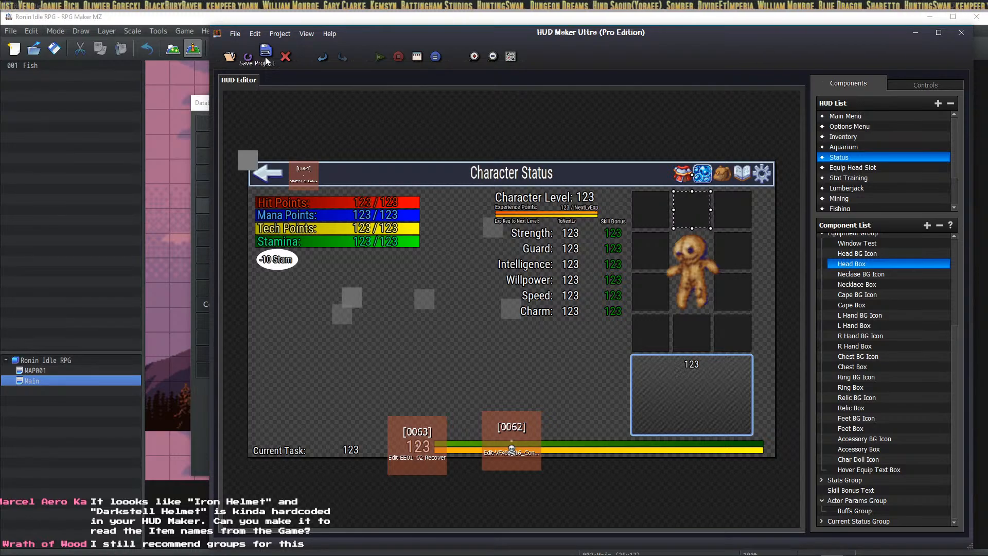
# Step: Show the Database's common events and compare empty event 0062 with 0048 Menu>Status
pyautogui.click(117, 18)
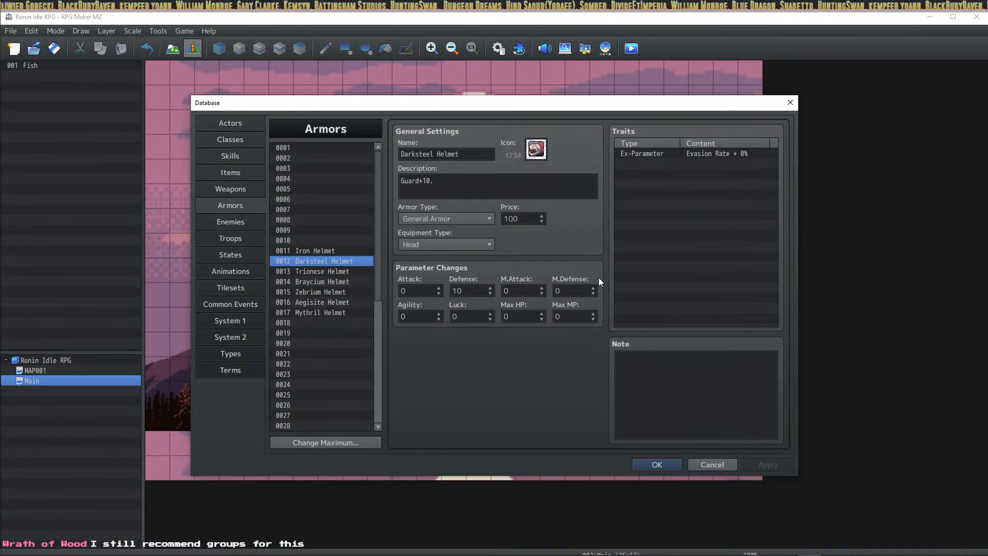
pyautogui.click(231, 303)
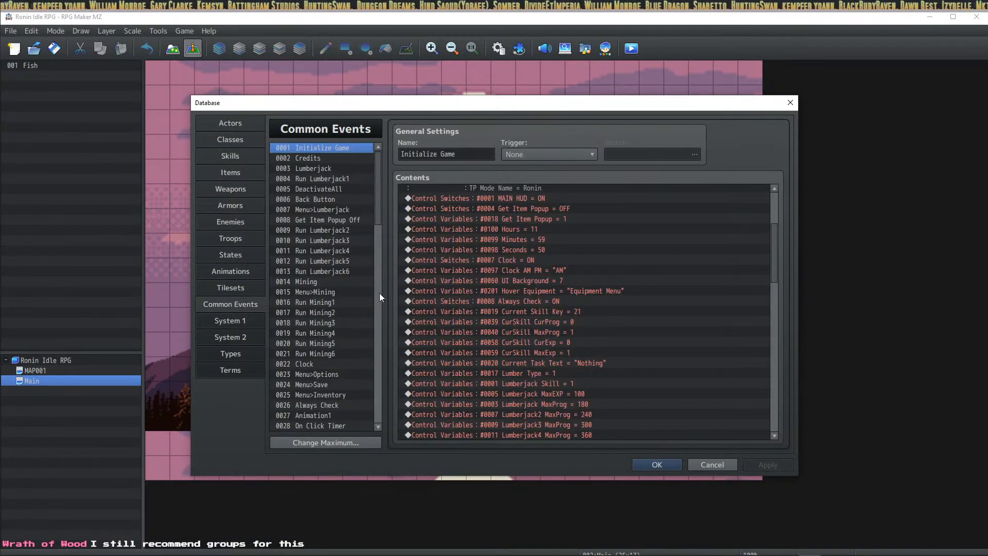
pyautogui.scroll(-15, 376, 238)
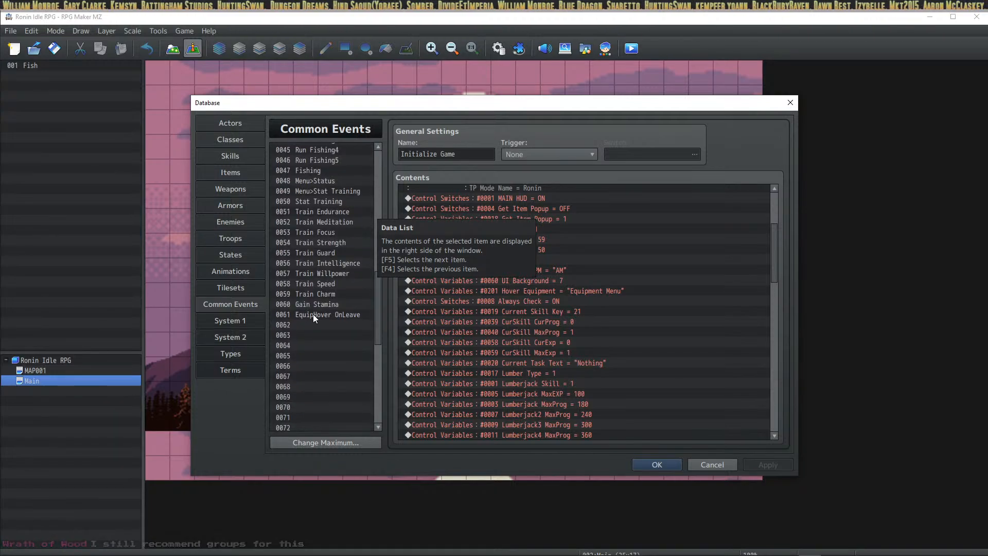
pyautogui.click(312, 324)
pyautogui.click(452, 190)
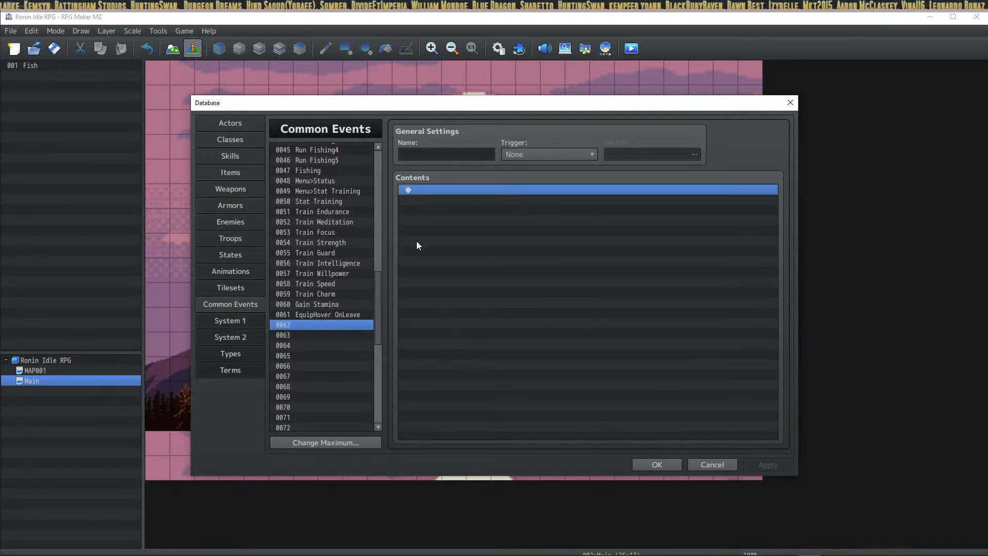
pyautogui.scroll(1, 335, 242)
pyautogui.click(332, 211)
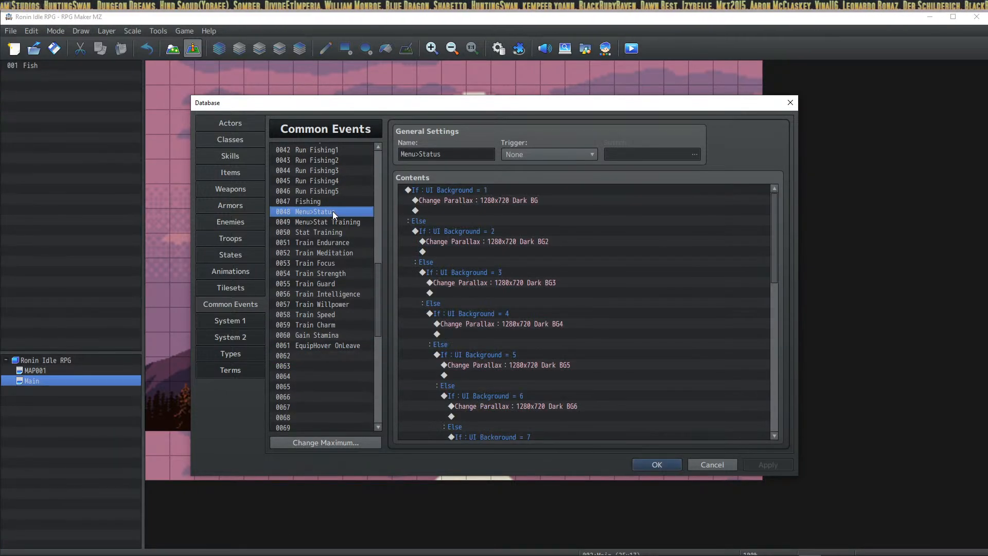
pyautogui.click(342, 221)
pyautogui.click(348, 211)
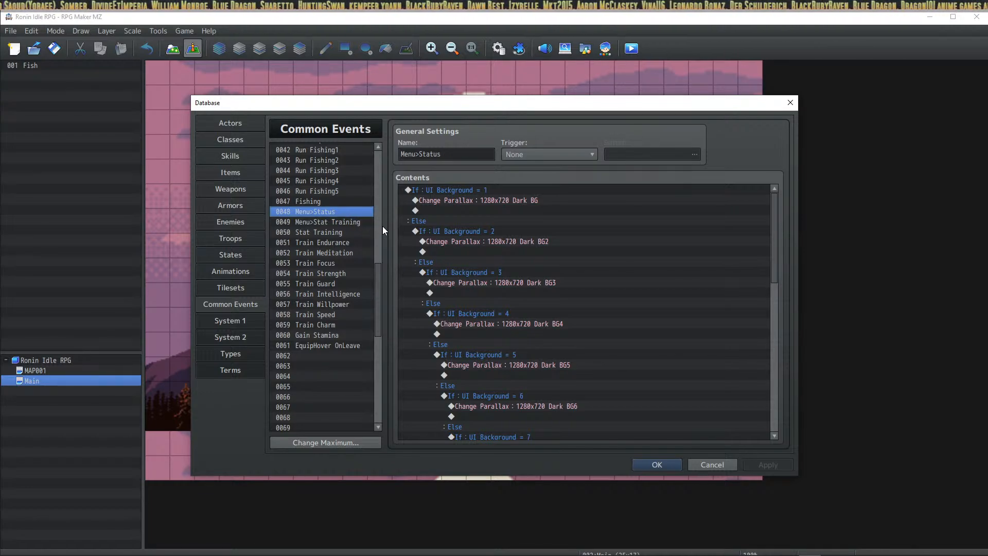
pyautogui.click(341, 356)
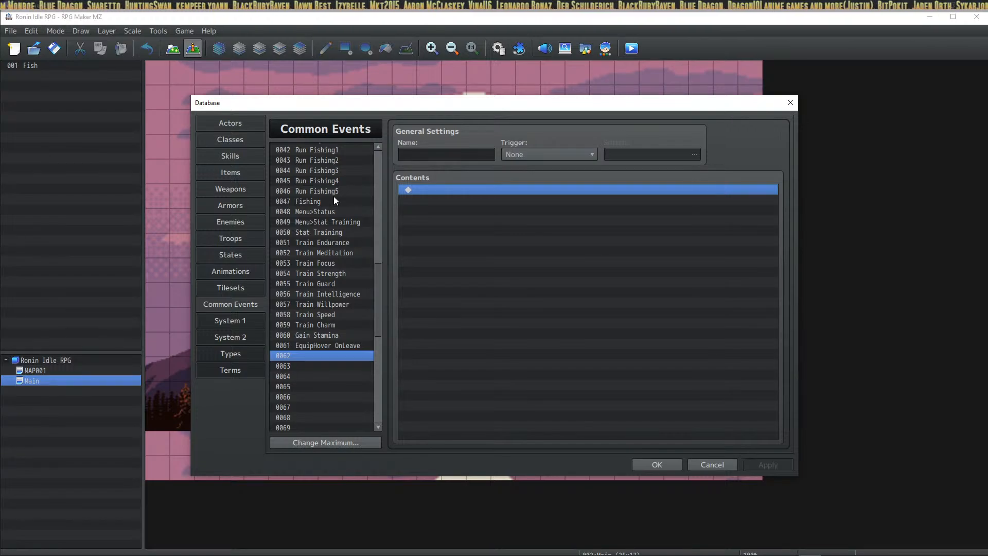
pyautogui.click(332, 212)
# Step: Select all of 0048 Menu>Status's commands through the plugin command, then go to event 0062
pyautogui.click(470, 193)
pyautogui.hotkey('ctrl', 'a')
pyautogui.scroll(-5, 504, 237)
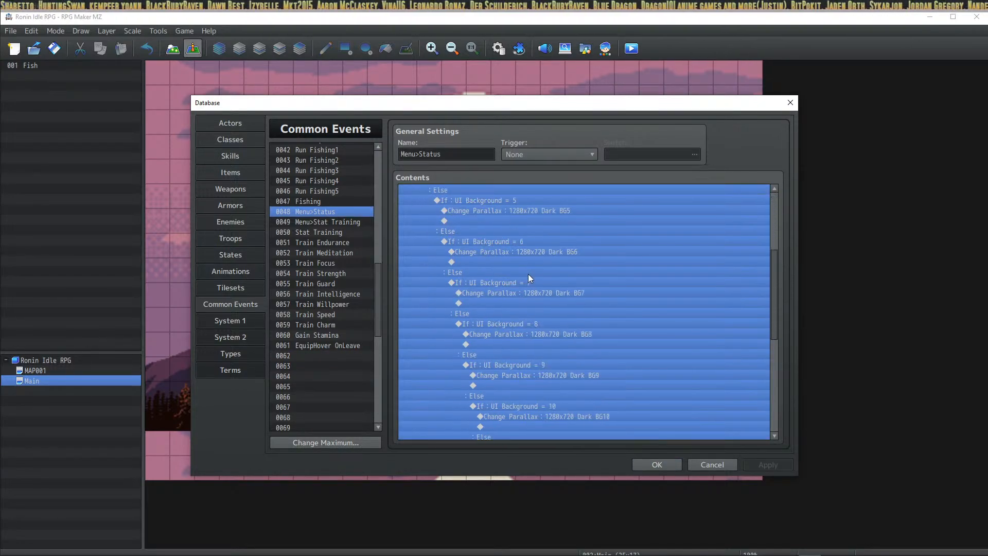
pyautogui.scroll(-8, 566, 319)
pyautogui.keyDown('shift'); pyautogui.click(529, 401); pyautogui.keyUp('shift')
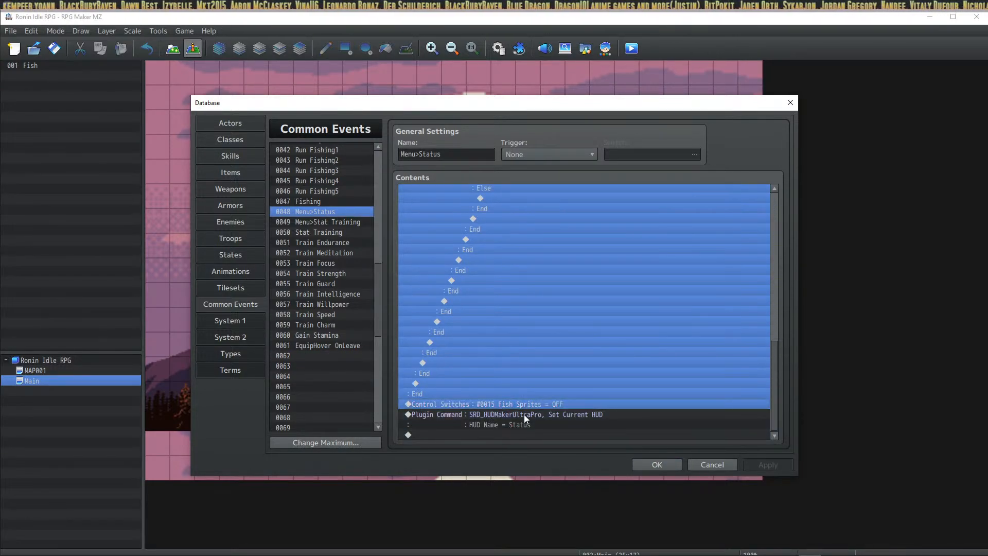
pyautogui.keyDown('shift'); pyautogui.click(523, 415); pyautogui.keyUp('shift')
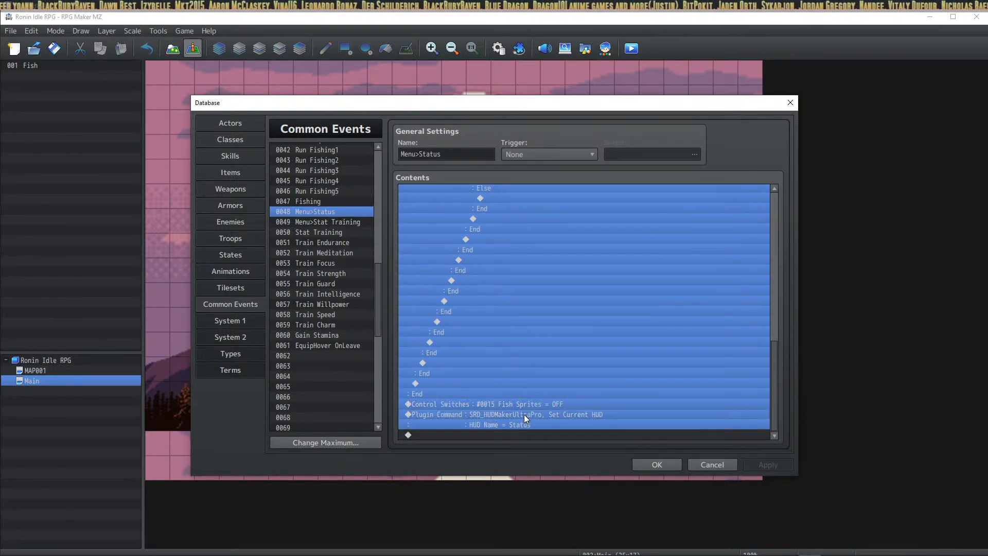
pyautogui.click(348, 345)
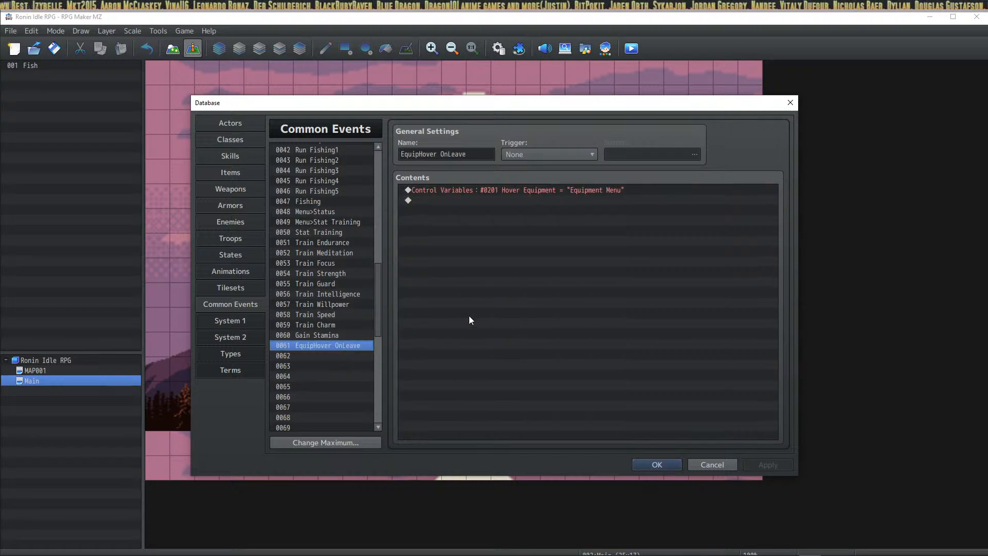
pyautogui.click(333, 356)
# Step: Paste the Menu>Status commands into event 0062 and begin naming it Menu>Equip
pyautogui.click(492, 251)
pyautogui.hotkey('ctrl', 'v')
pyautogui.click(456, 154)
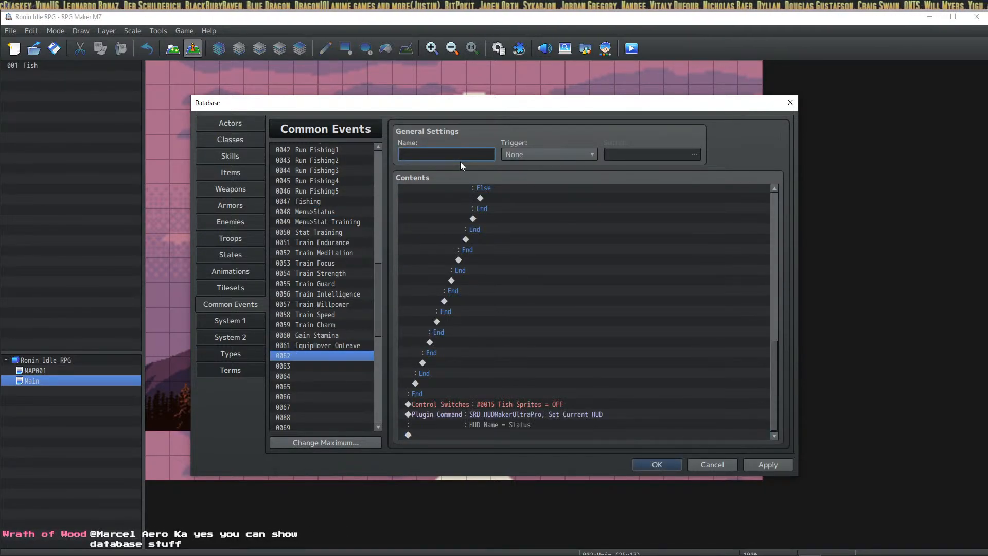
pyautogui.write('Mebu')
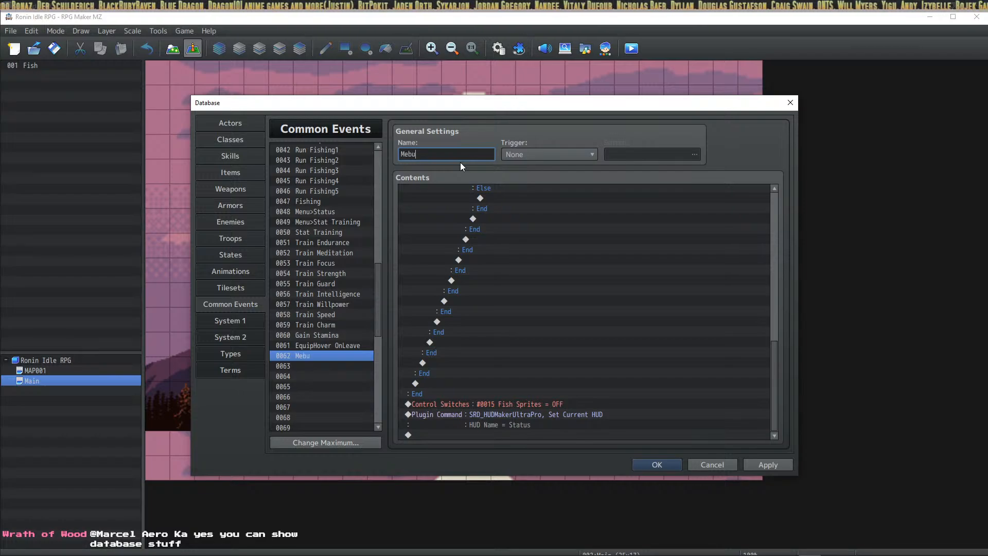
pyautogui.press('BackSpace')
pyautogui.press('BackSpace')
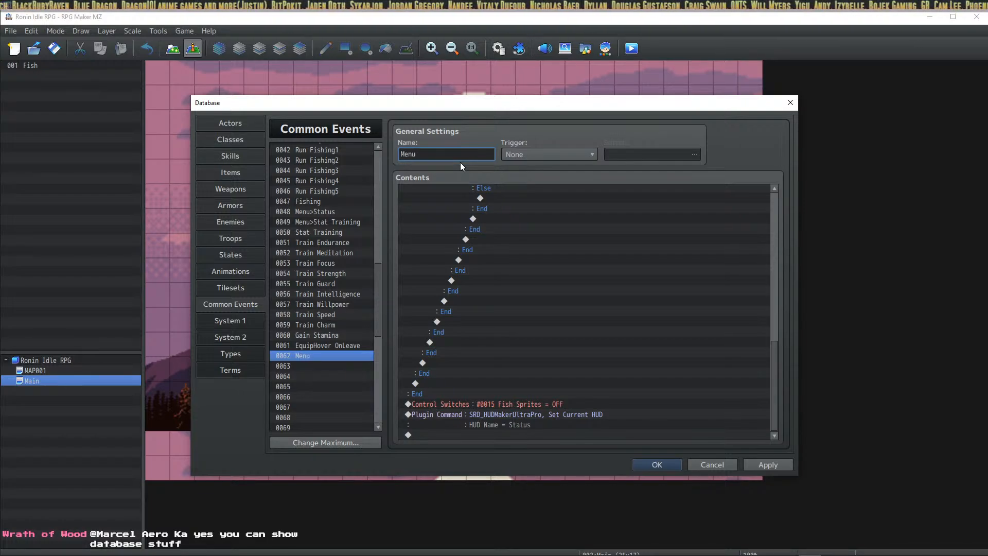
pyautogui.write('nu>')
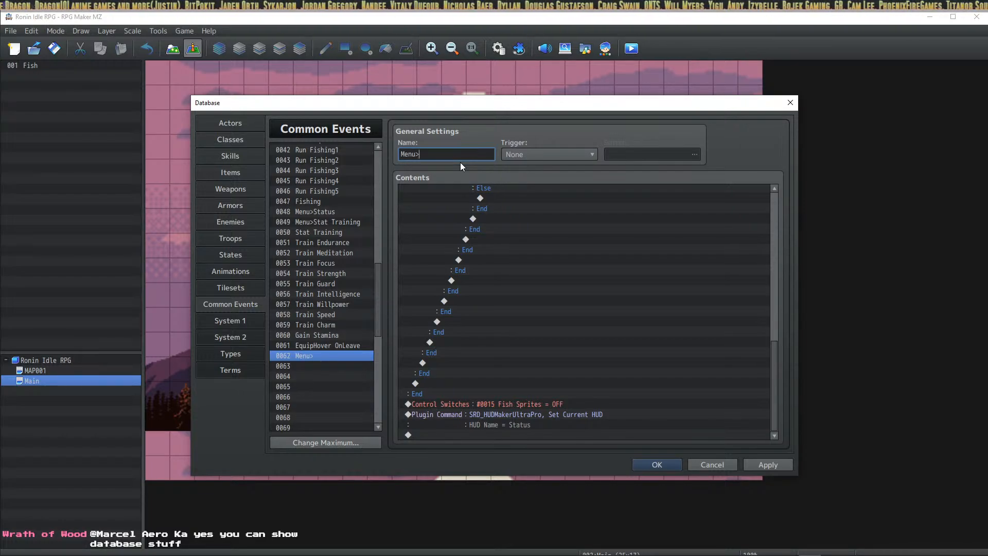
pyautogui.write('EquipHead')
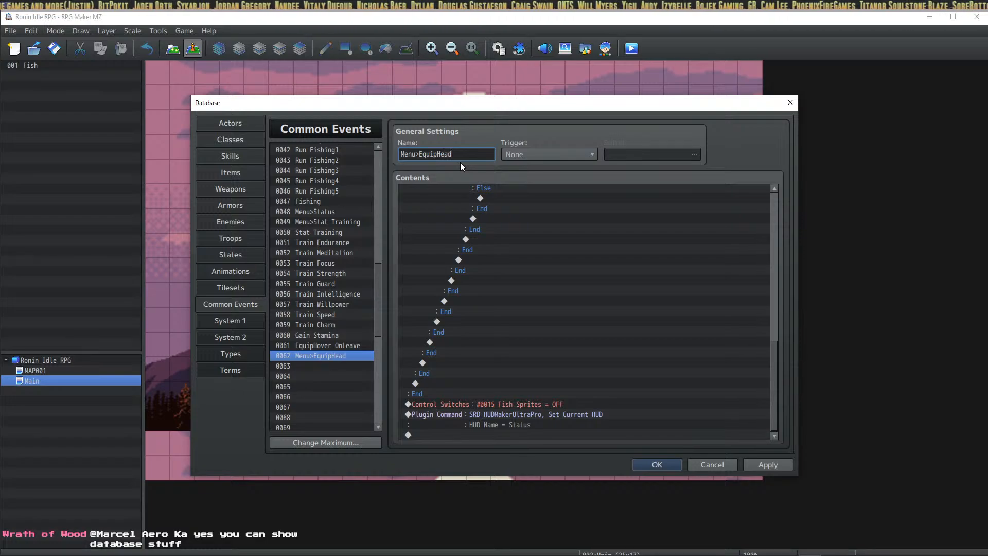
pyautogui.click(772, 465)
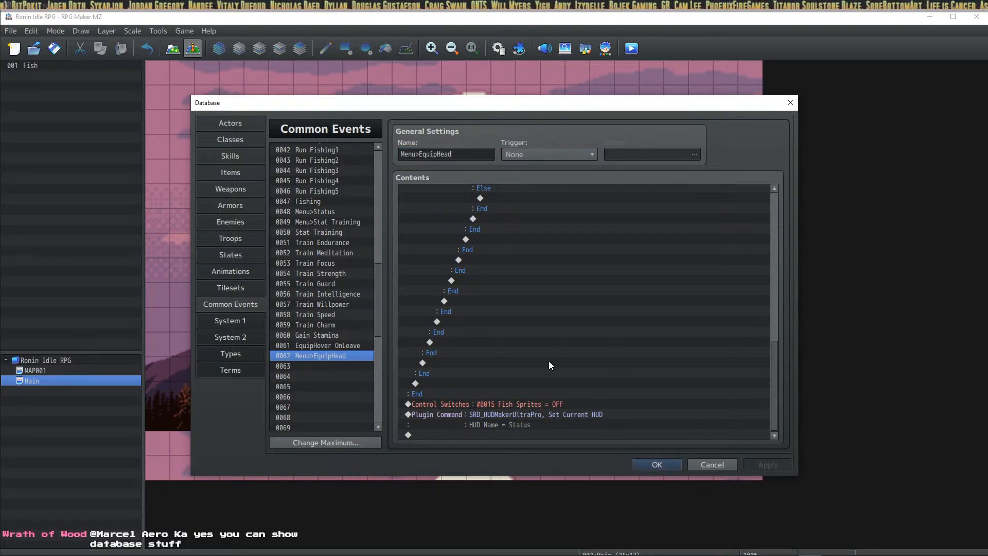
# Step: Check the pasted commands up to Set Current HUD, then select the event's name for replacement
pyautogui.click(545, 403)
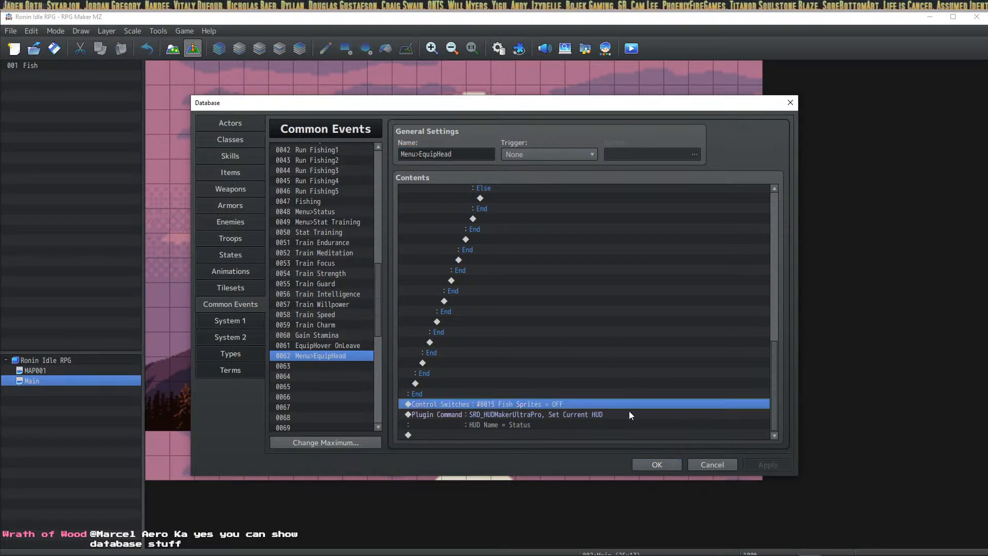
pyautogui.click(576, 415)
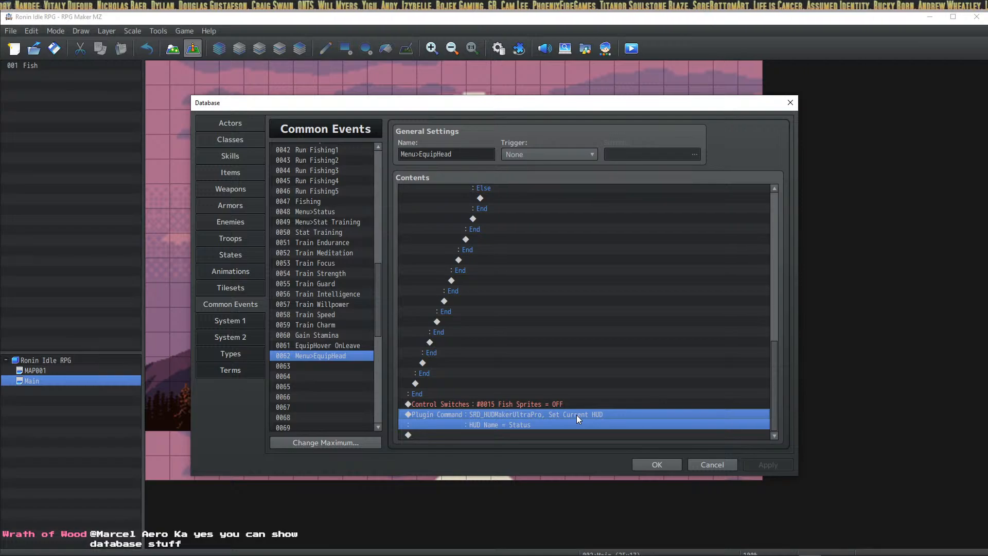
pyautogui.hotkey('alt', 'Tab')
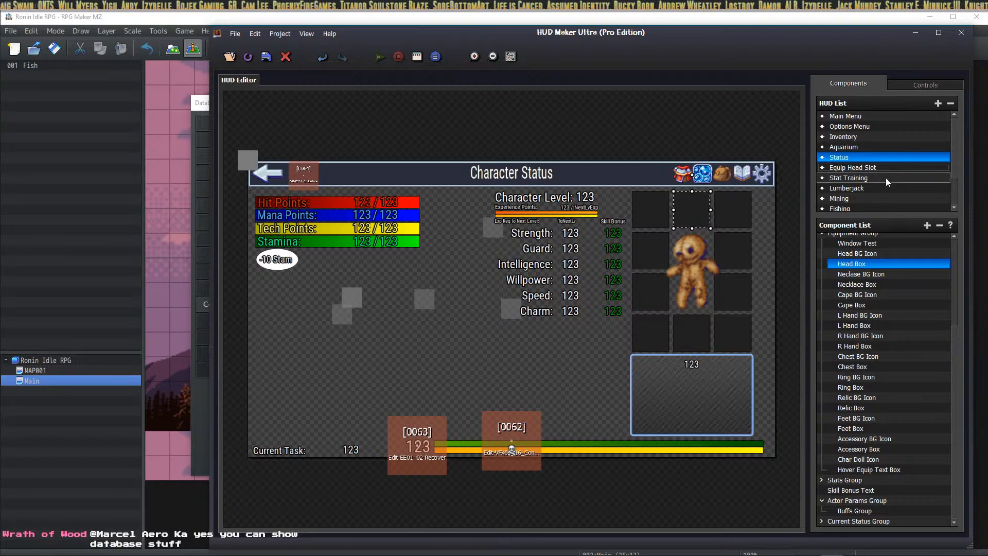
pyautogui.hotkey('alt', 'Tab')
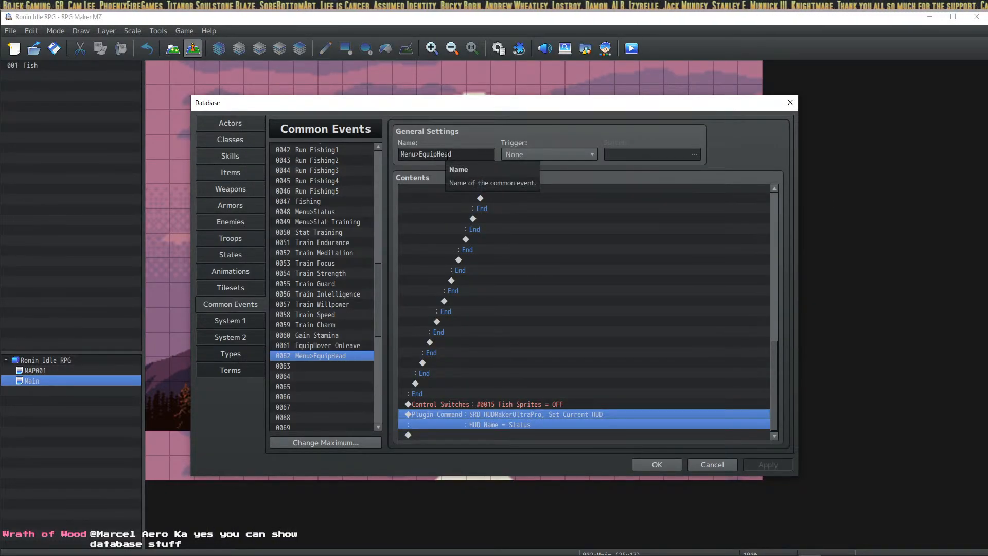
pyautogui.tripleClick(443, 154)
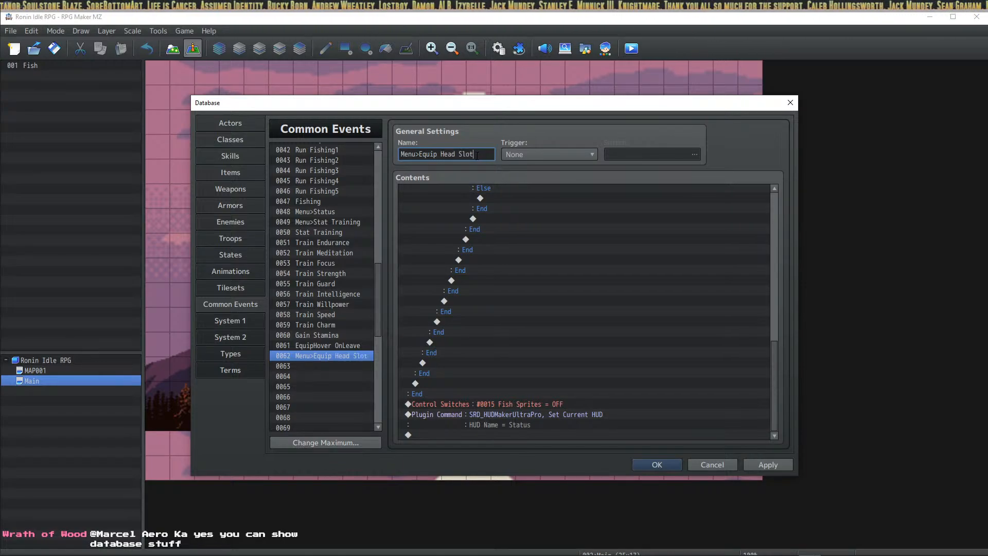
# Step: Change the plugin command's HUD Name to 'Equip Head Slot' and apply the common event
pyautogui.click(535, 412)
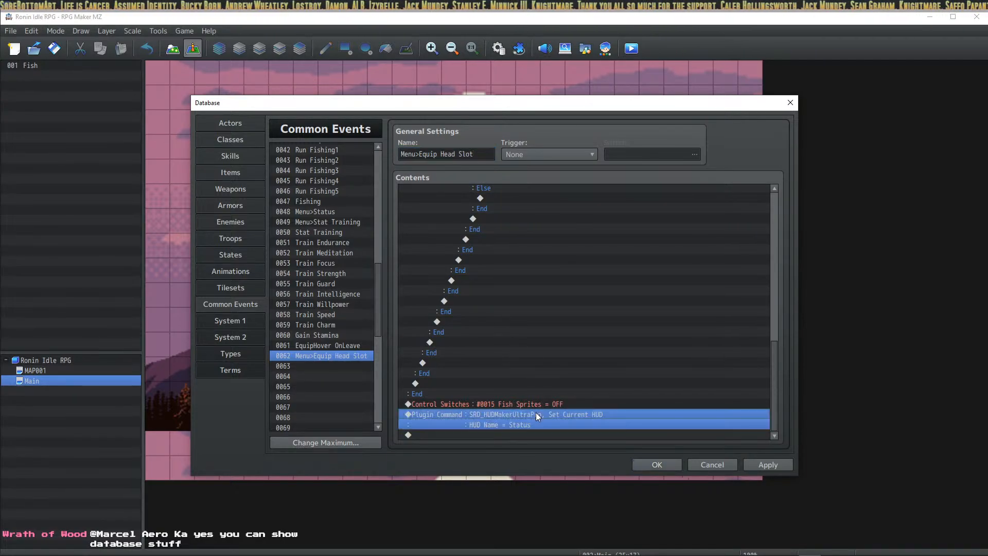
pyautogui.rightClick(535, 412)
pyautogui.click(570, 428)
pyautogui.click(589, 294)
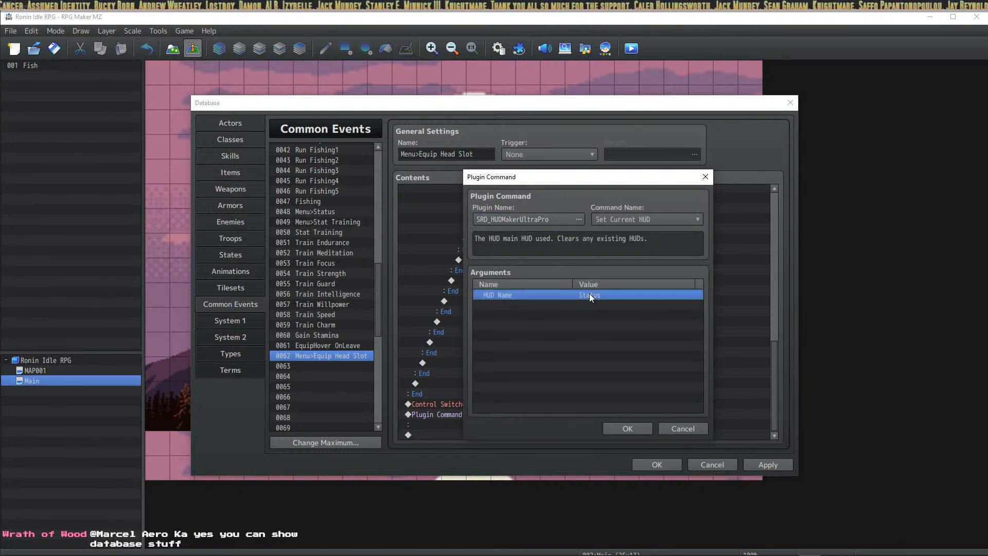
pyautogui.rightClick(588, 295)
pyautogui.click(631, 296)
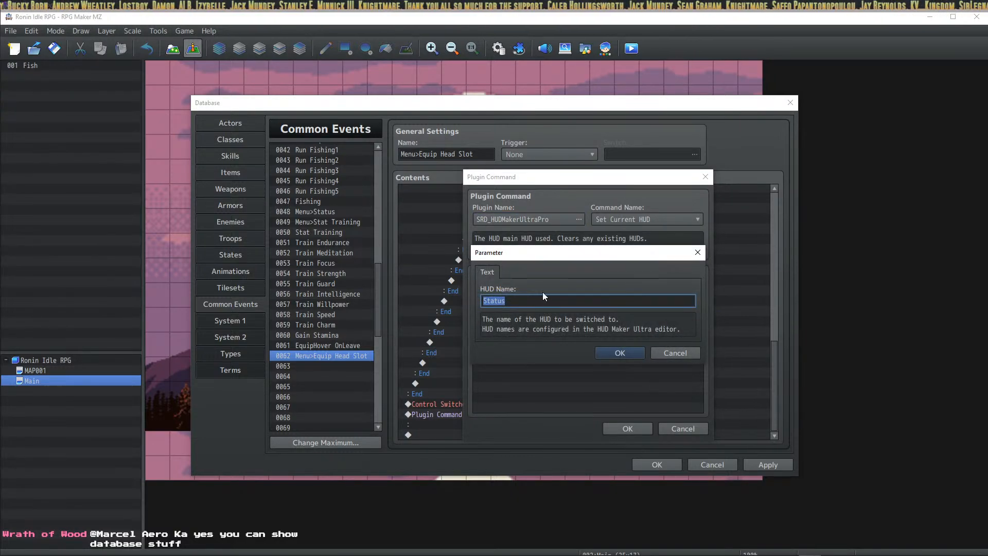
pyautogui.write('Equip')
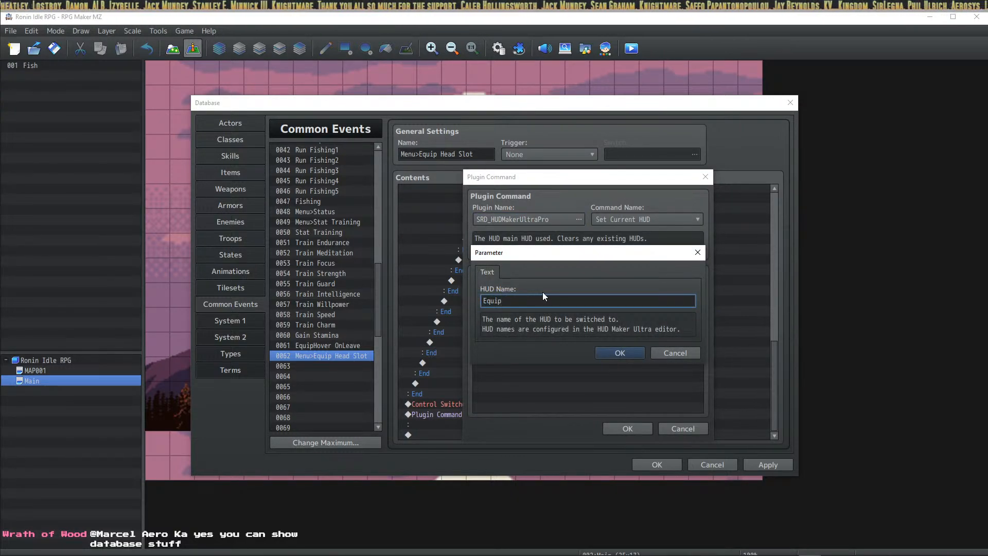
pyautogui.write(' Head Slot')
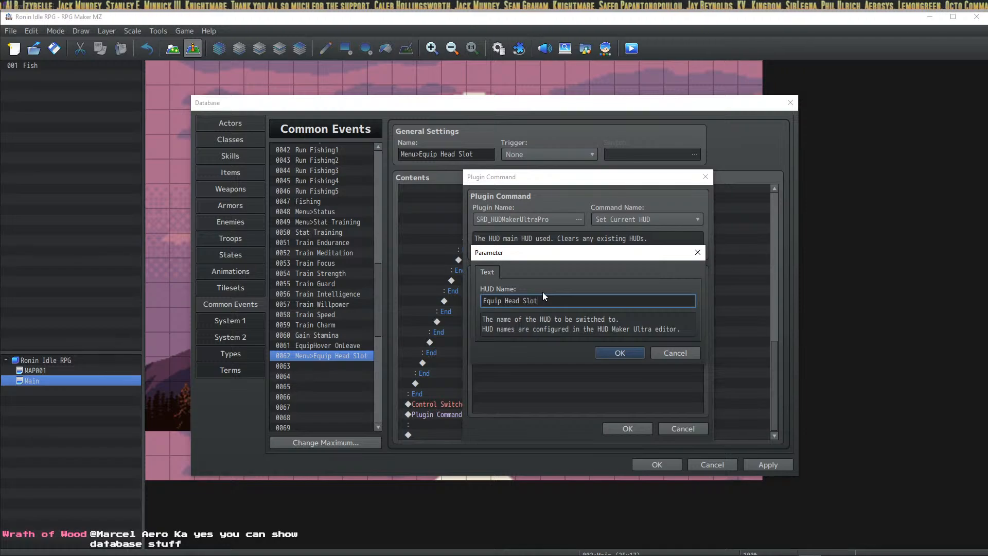
pyautogui.click(619, 352)
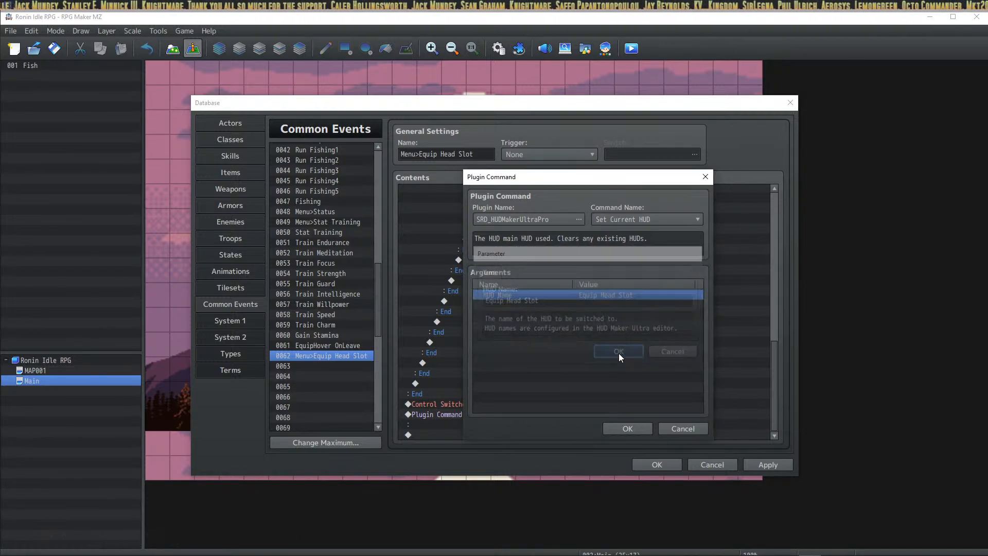
pyautogui.click(628, 429)
pyautogui.click(768, 465)
# Step: Review the background 1–8 parallax branches, then save and close the Database
pyautogui.scroll(10, 628, 390)
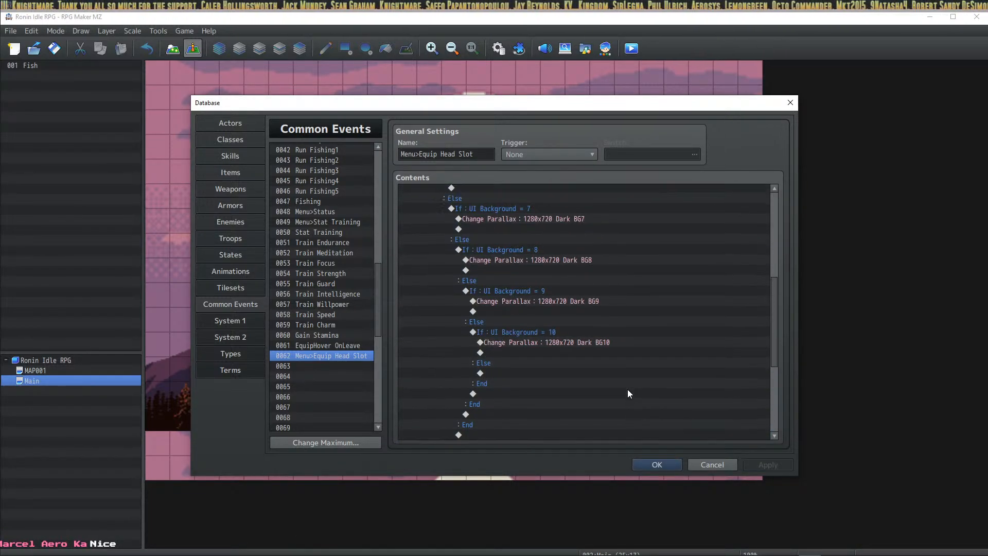
pyautogui.click(520, 199)
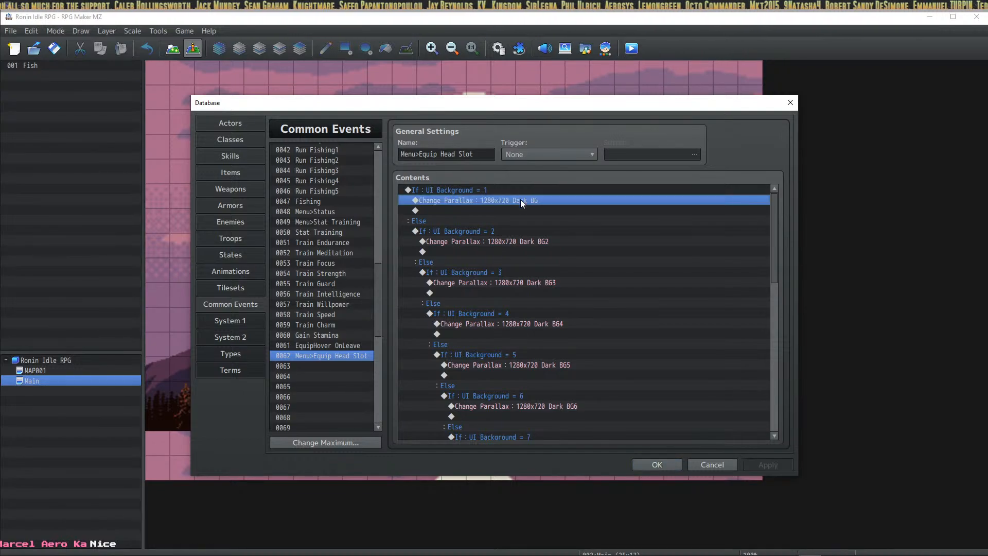
pyautogui.click(525, 242)
pyautogui.click(525, 282)
pyautogui.click(527, 322)
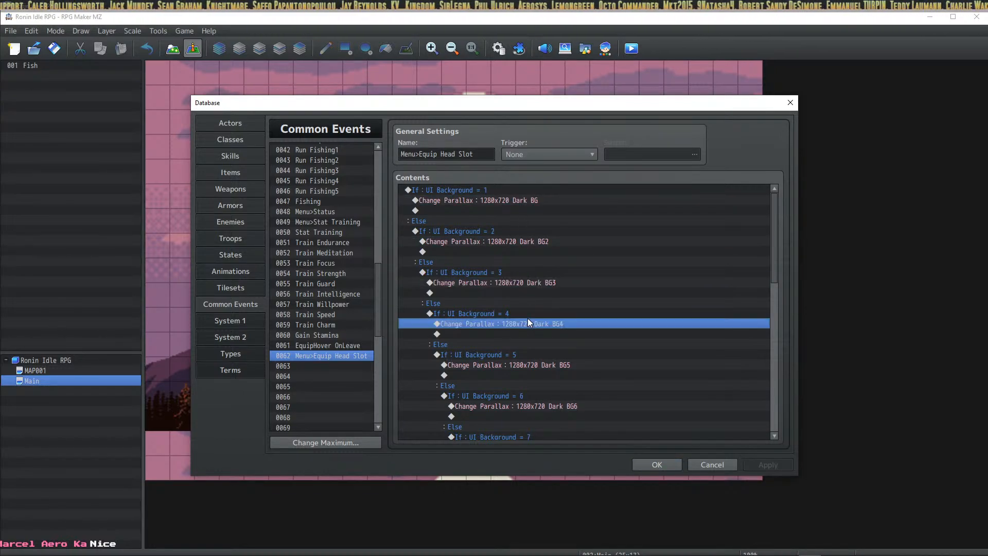
pyautogui.click(531, 374)
pyautogui.scroll(-1, 638, 339)
pyautogui.scroll(-1, 571, 368)
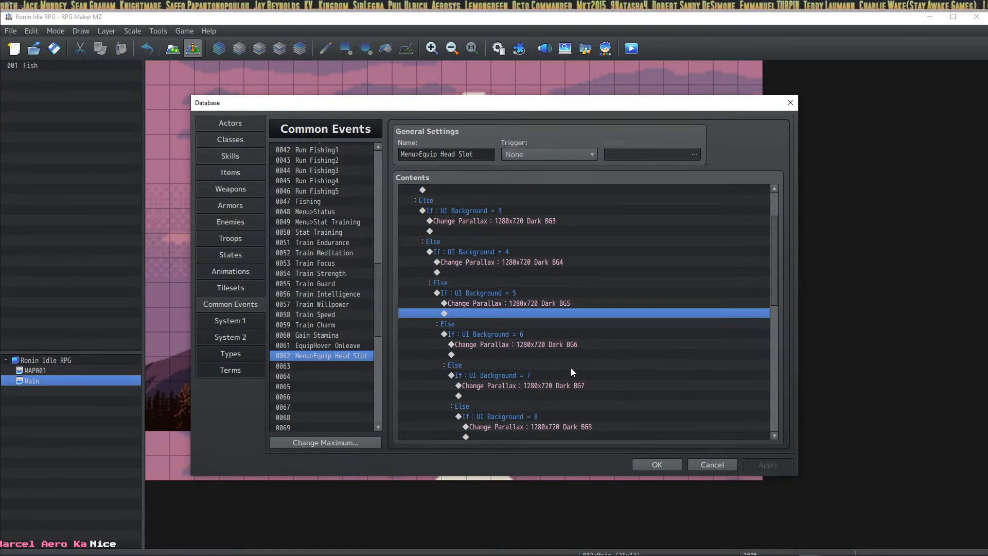
pyautogui.click(564, 344)
pyautogui.scroll(-3, 564, 347)
pyautogui.scroll(-1, 564, 346)
pyautogui.click(570, 280)
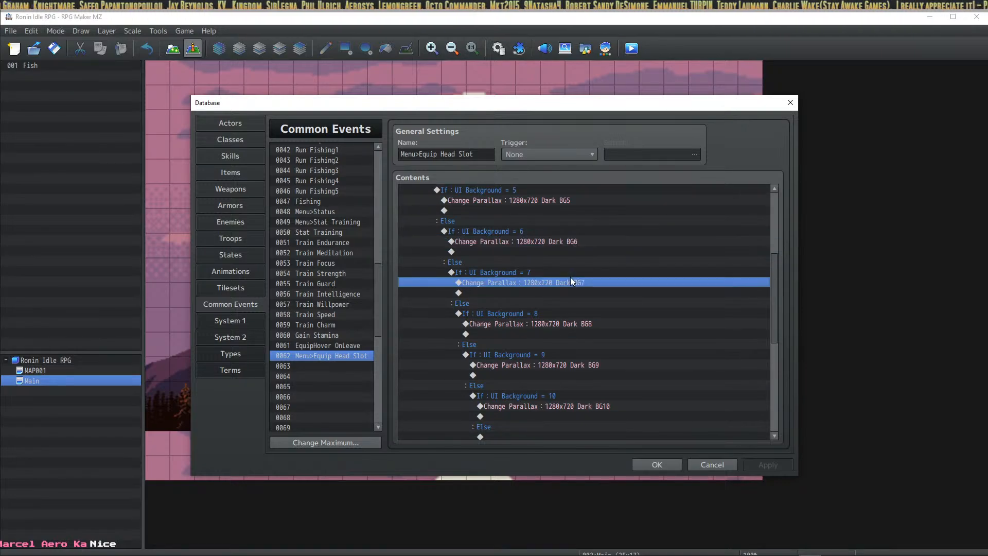
pyautogui.click(563, 332)
pyautogui.click(564, 325)
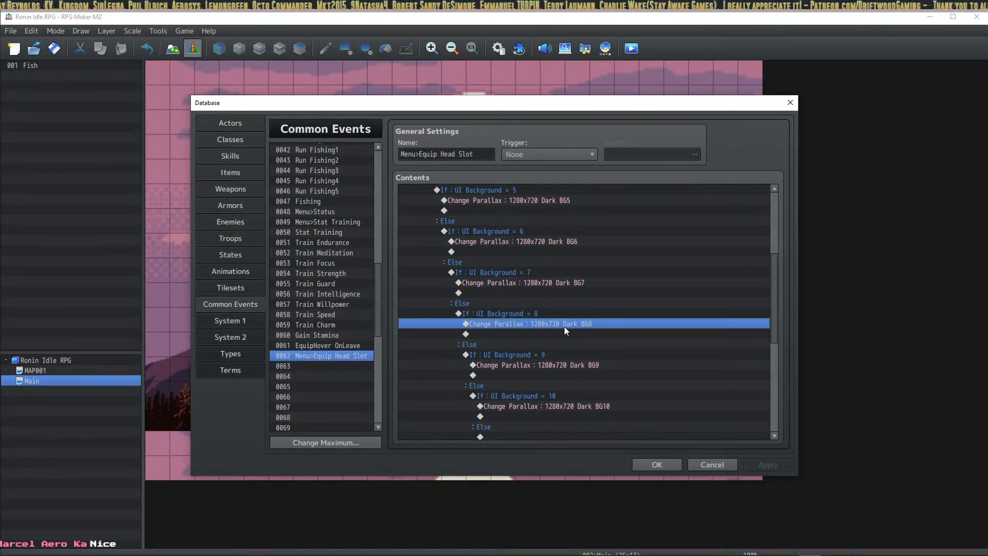
pyautogui.scroll(-8, 564, 326)
pyautogui.scroll(-2, 330, 353)
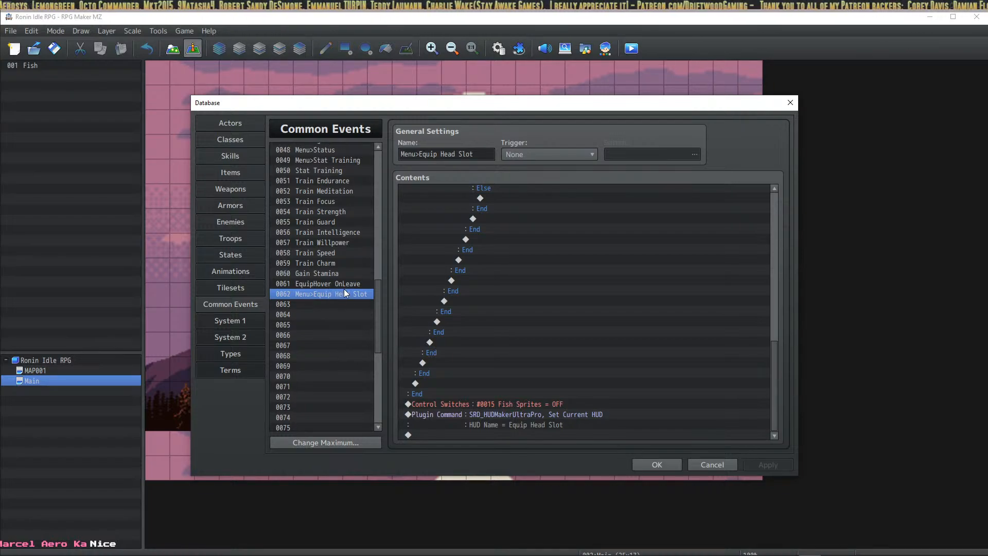
pyautogui.click(664, 466)
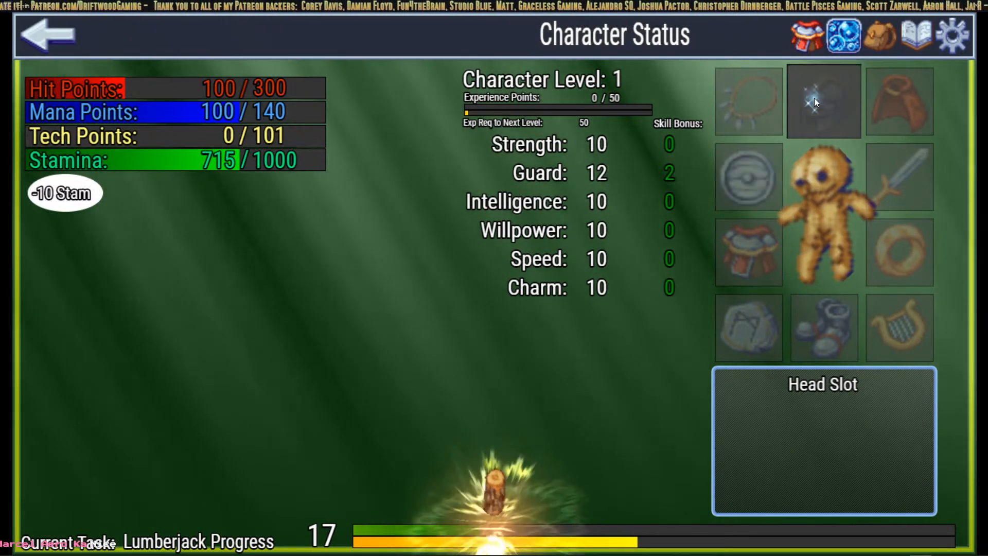
# Step: Save the game to File 1 and close the running playtest
pyautogui.click(950, 35)
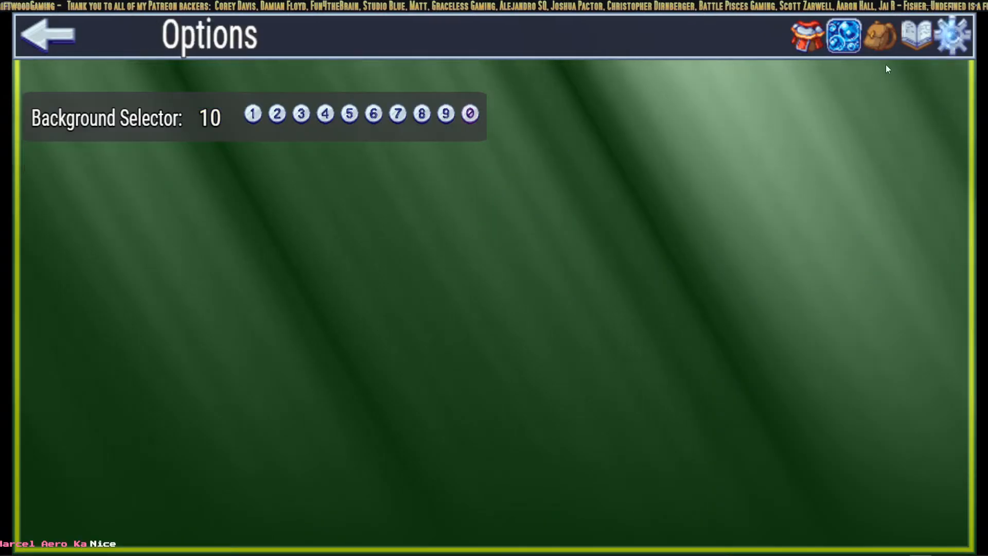
pyautogui.click(914, 36)
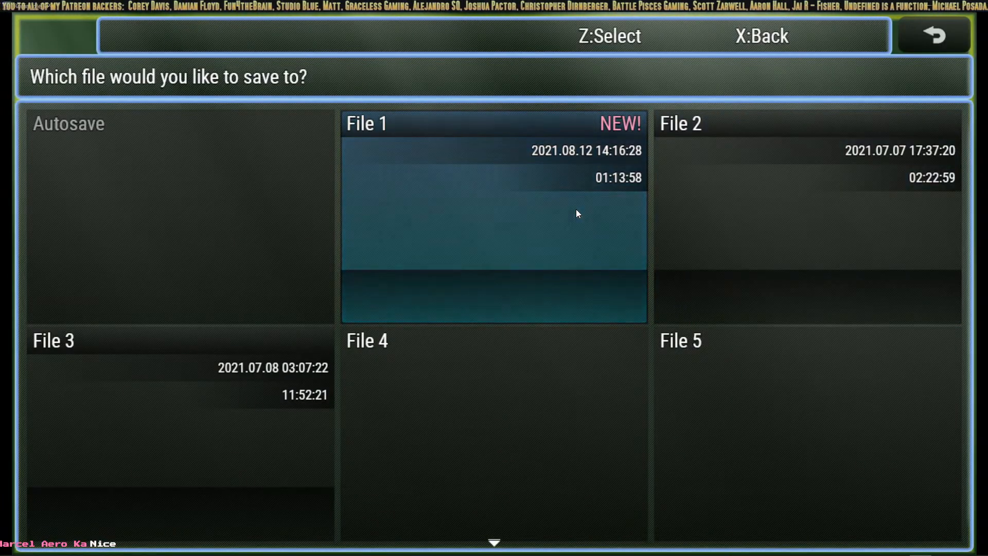
pyautogui.click(576, 209)
pyautogui.rightClick(675, 324)
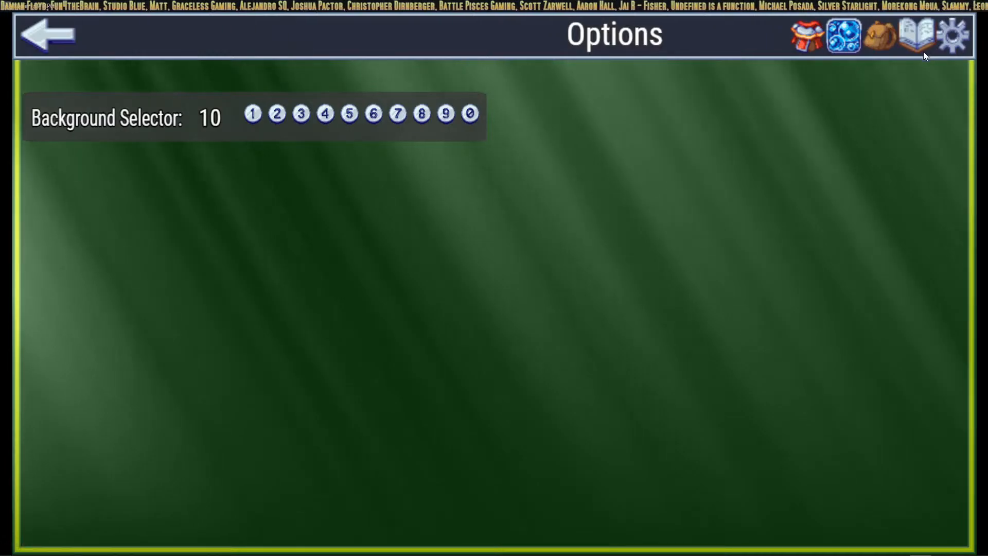
pyautogui.hotkey('alt', 'F4')
# Step: Launch a fresh playtest, start a New Game and view the head slot list on Character Status
pyautogui.hotkey('ctrl', 'r')
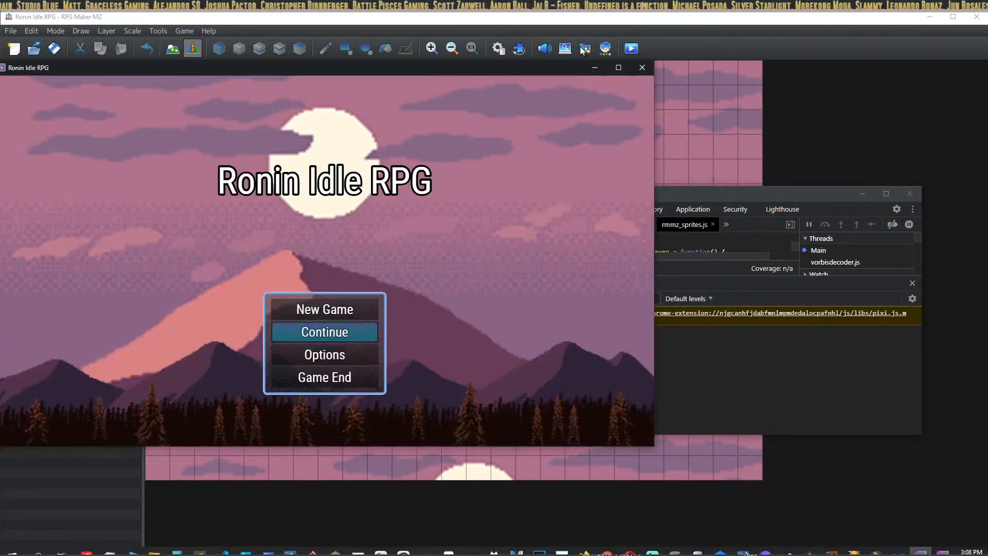
pyautogui.press('F4')
pyautogui.click(507, 362)
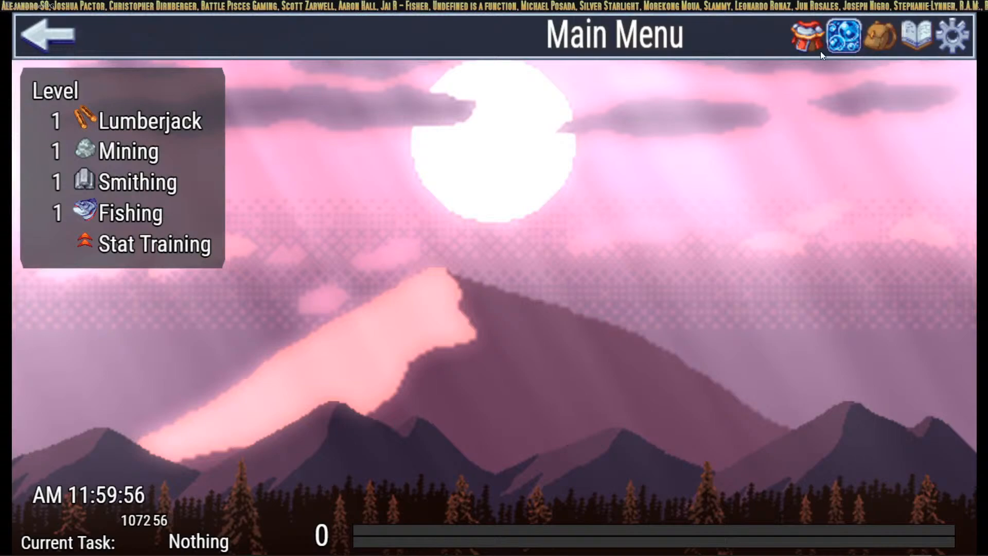
pyautogui.click(816, 31)
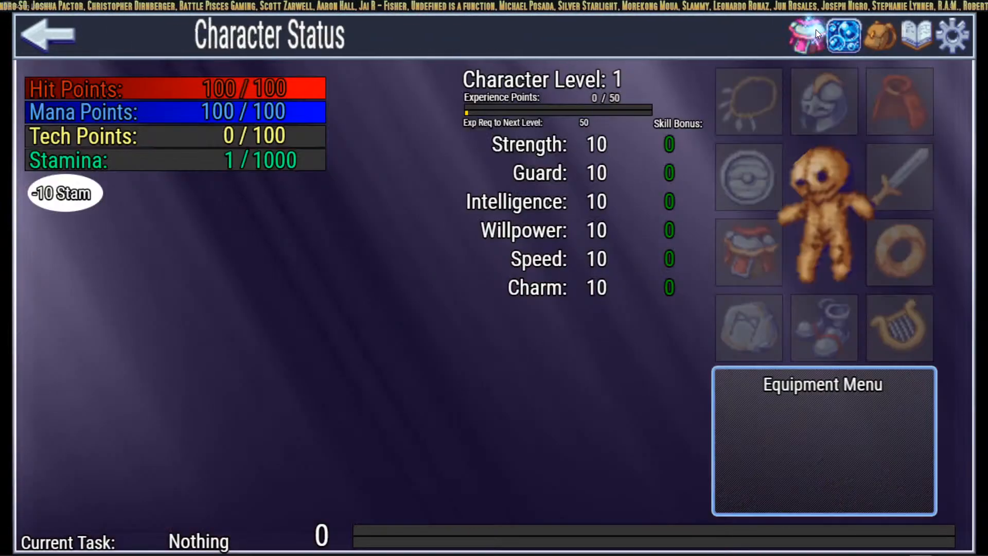
pyautogui.click(827, 105)
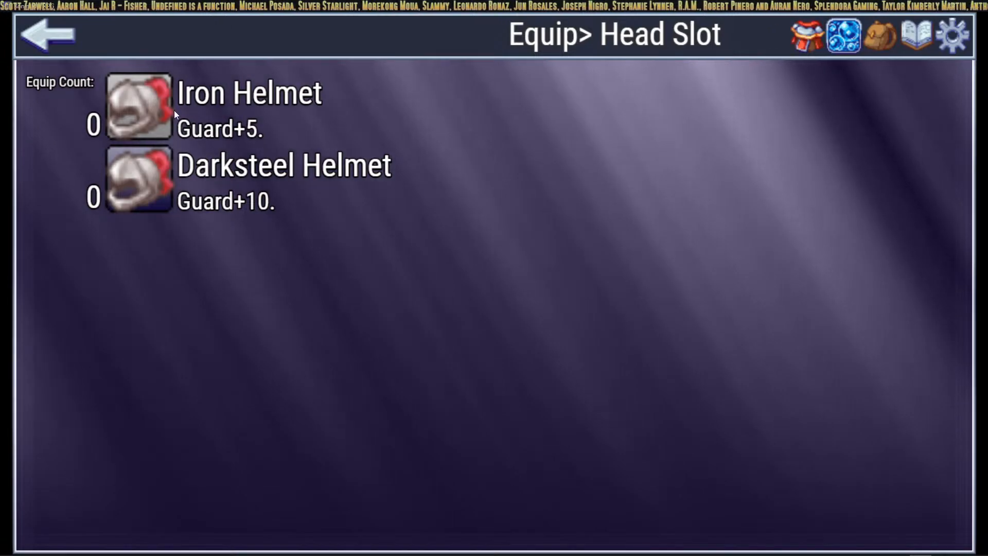
# Step: Recheck the head slot's Iron Helmet and Darksteel Helmet at 0, then view the Inventory
pyautogui.click(48, 36)
pyautogui.click(803, 40)
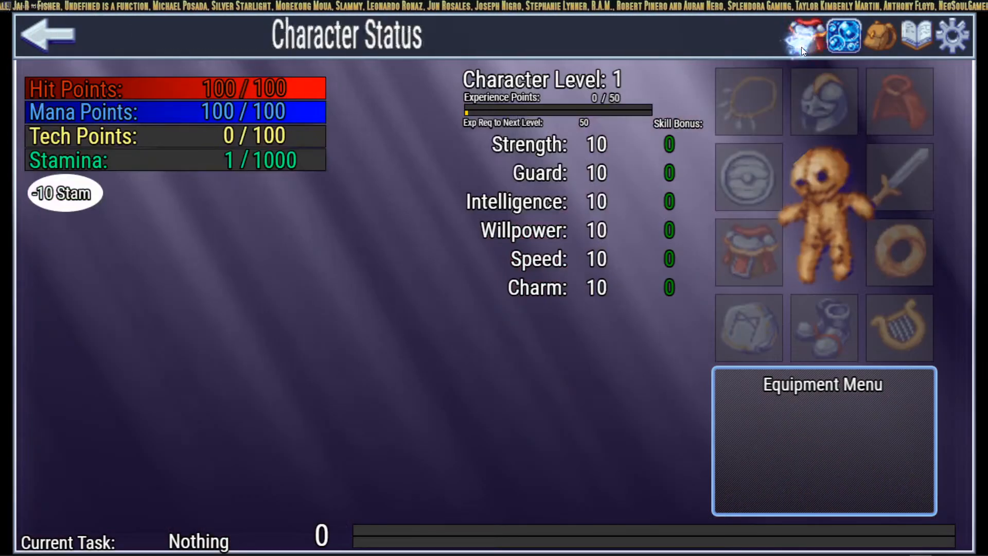
pyautogui.click(831, 99)
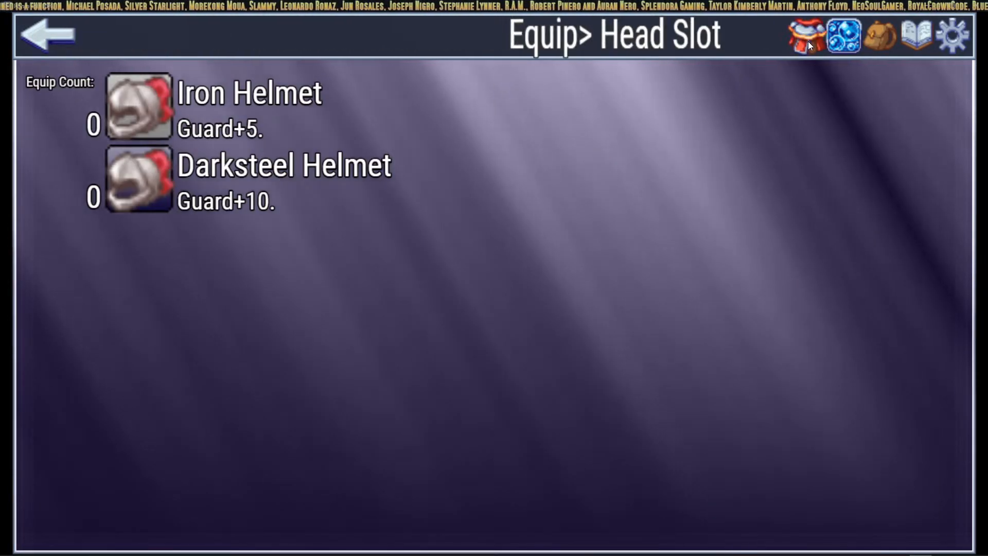
pyautogui.click(807, 41)
pyautogui.click(819, 95)
pyautogui.click(810, 39)
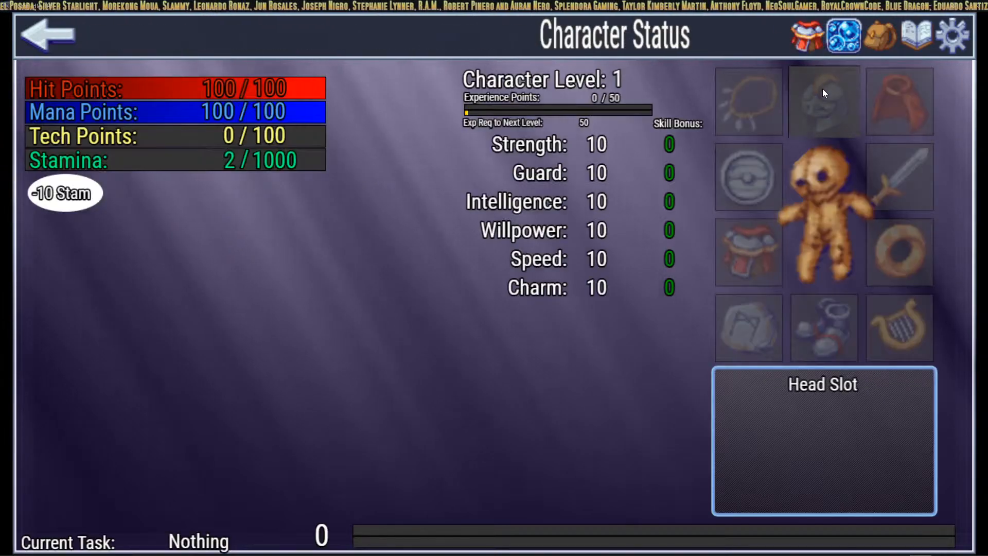
pyautogui.click(822, 88)
pyautogui.click(806, 41)
pyautogui.click(812, 89)
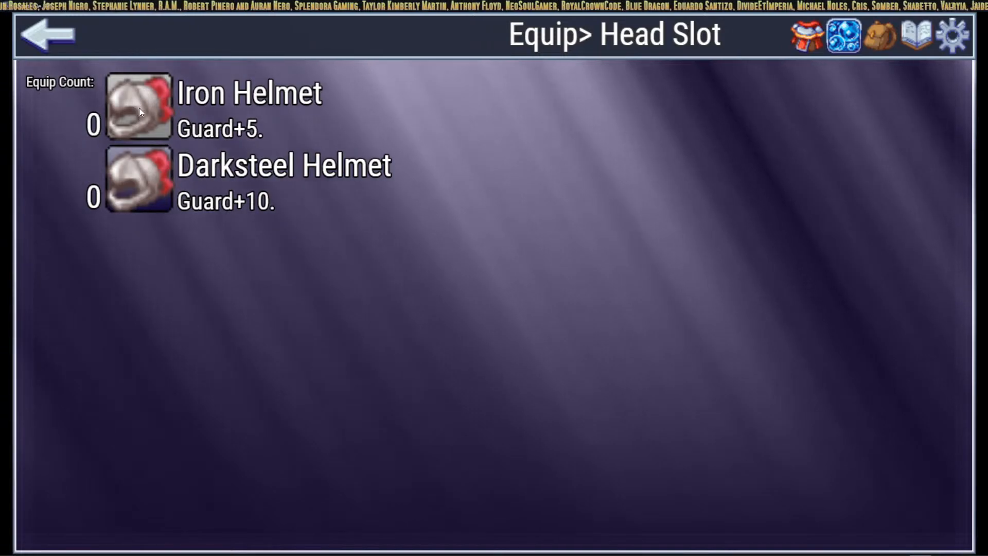
pyautogui.click(811, 35)
pyautogui.click(809, 105)
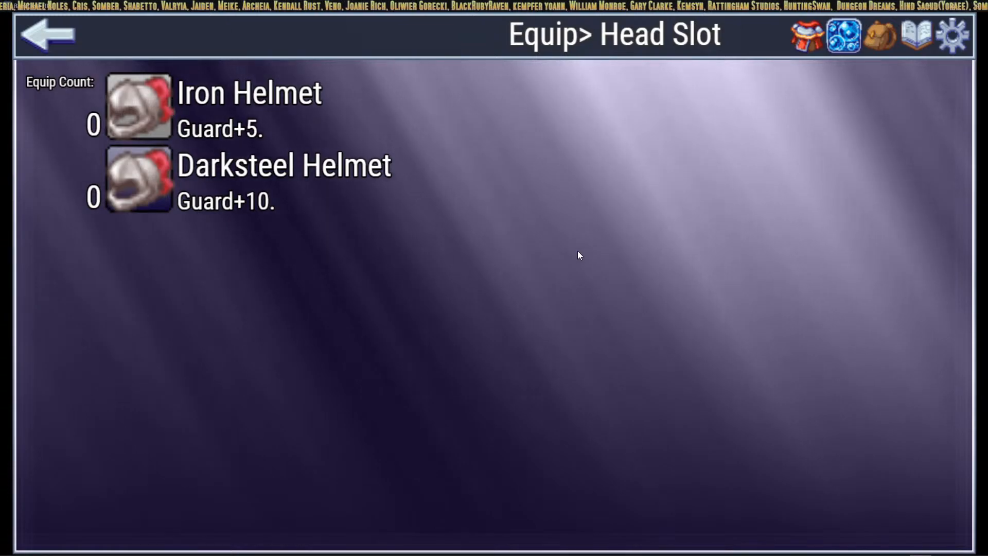
pyautogui.click(881, 44)
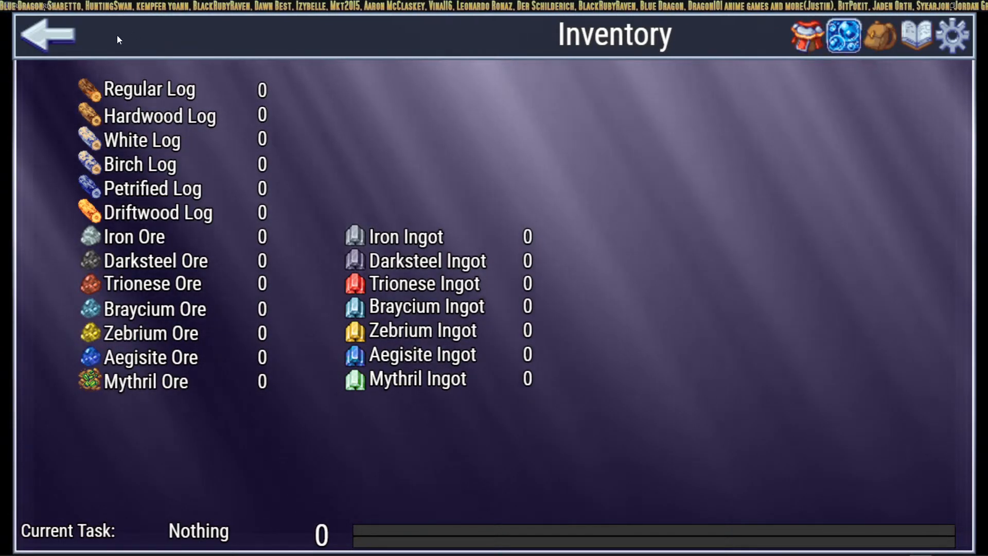
# Step: Start Jog training for Max HP, then show the Head Slot helmet list from Character Status
pyautogui.click(49, 35)
pyautogui.click(87, 245)
pyautogui.click(194, 168)
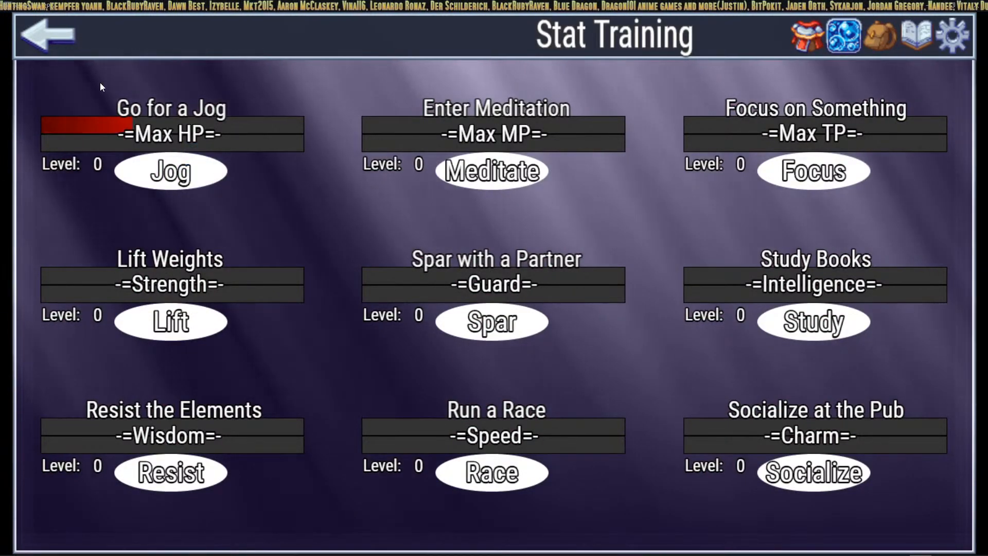
pyautogui.click(810, 35)
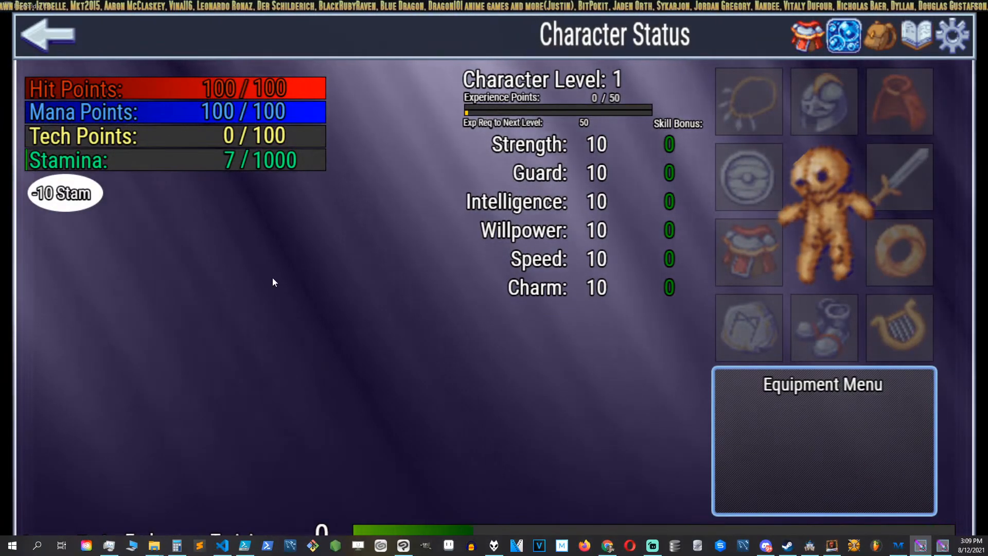
pyautogui.click(823, 100)
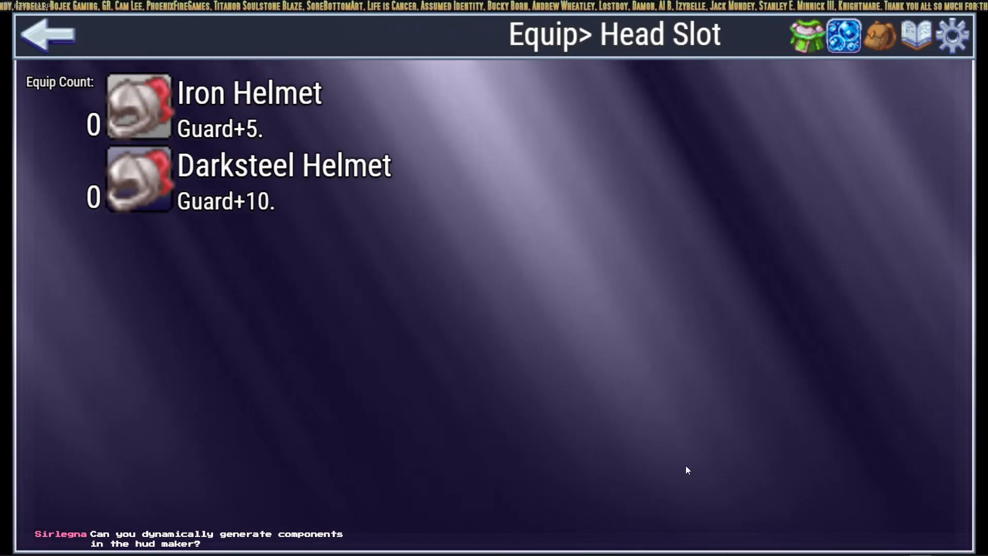
# Step: Switch to the RPG Maker MZ editor and back, then bring up the HUD editor
pyautogui.click(371, 553)
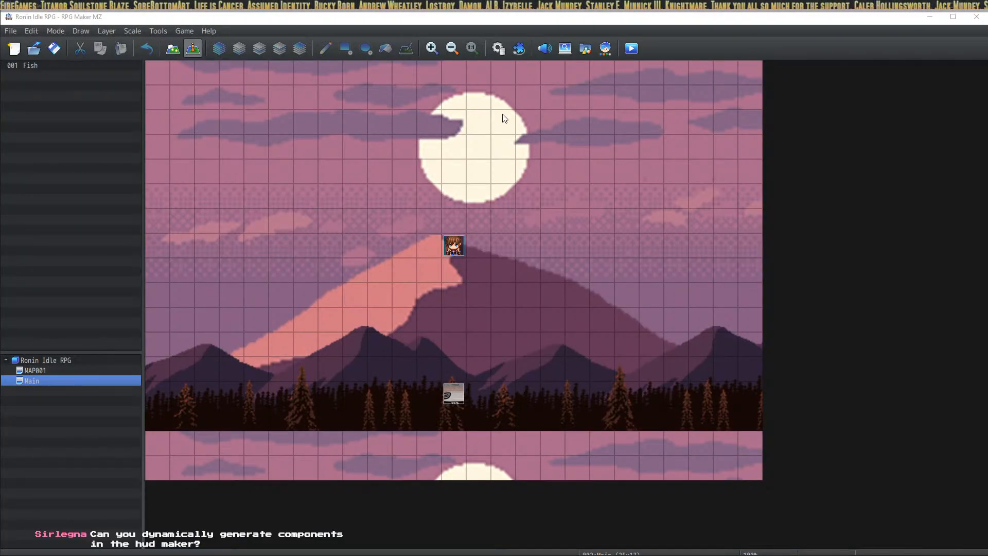
pyautogui.hotkey('alt', 'Tab')
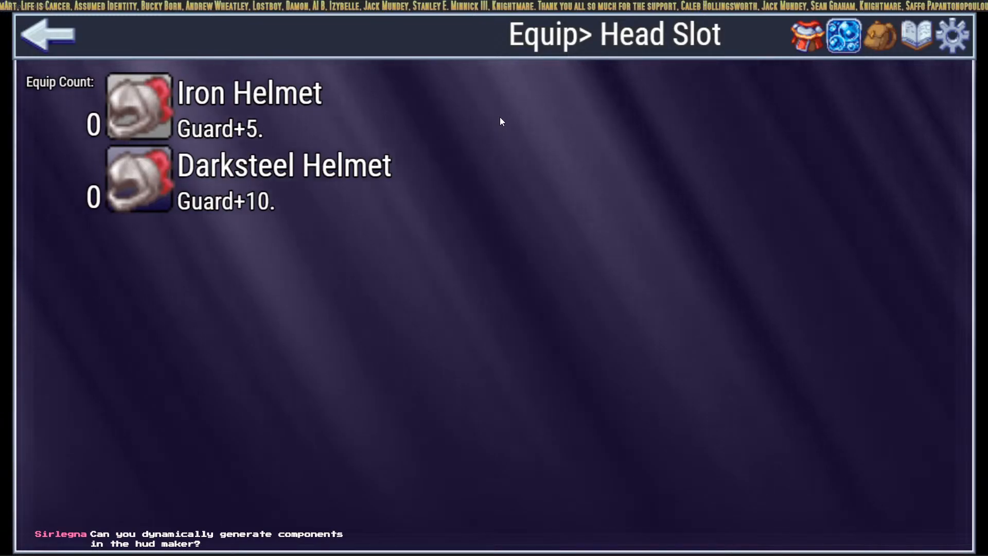
pyautogui.hotkey('alt', 'Tab')
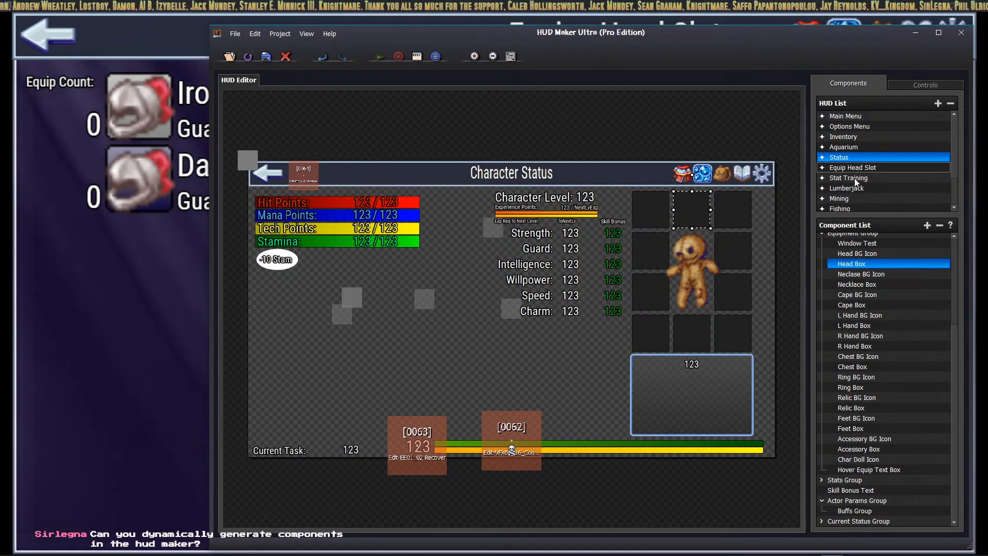
# Step: Select the Equip Head Slot HUD and add a new Text component
pyautogui.click(856, 168)
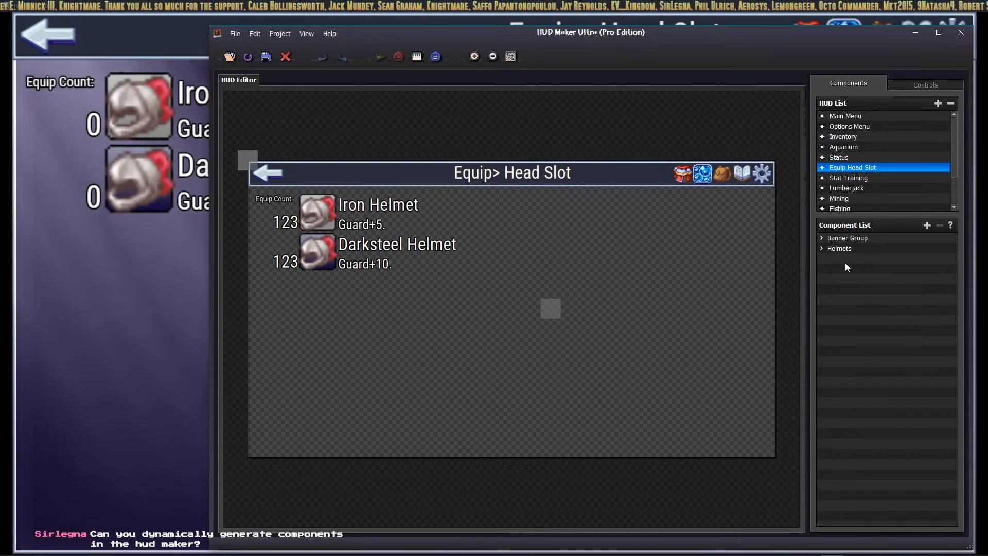
pyautogui.click(927, 225)
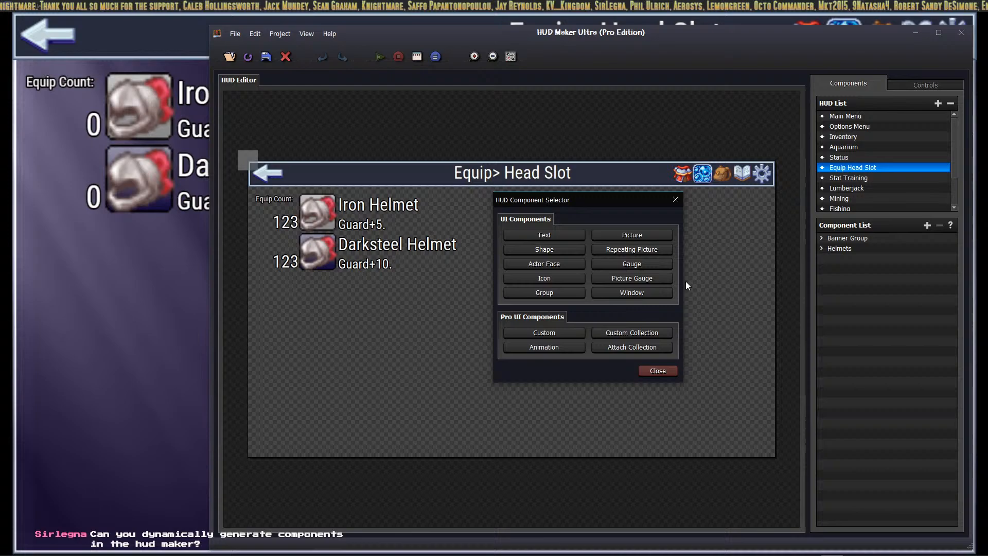
pyautogui.click(560, 236)
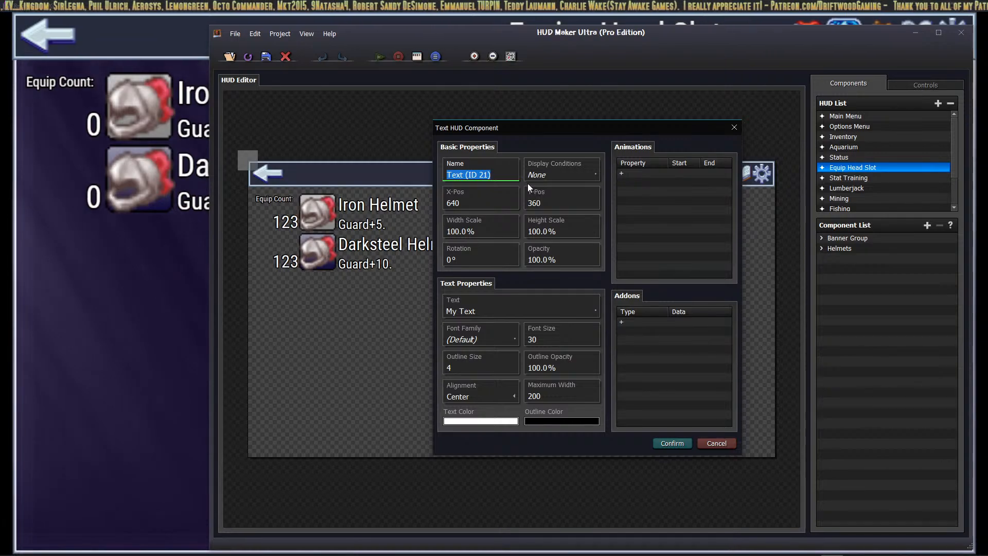
# Step: Name the component 'Cannot Equip Text' with text 'You cannot wear what you do not have.'
pyautogui.write('T')
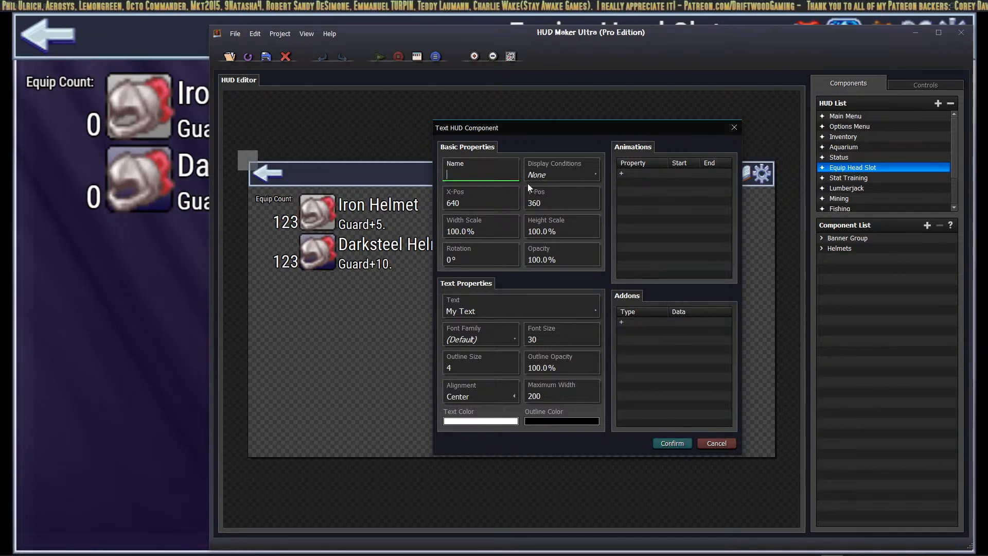
pyautogui.press('BackSpace')
pyautogui.write('Cannot Equip Text')
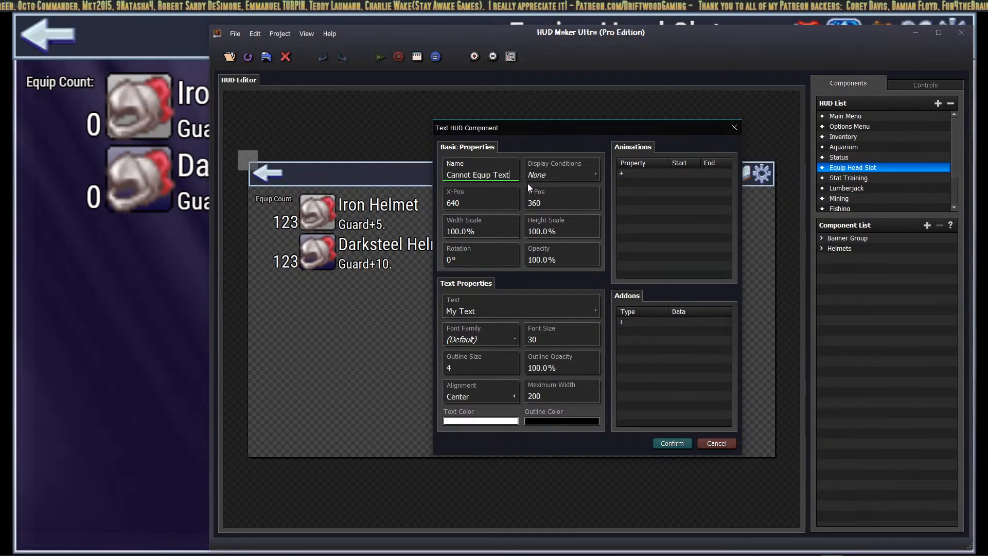
pyautogui.click(496, 306)
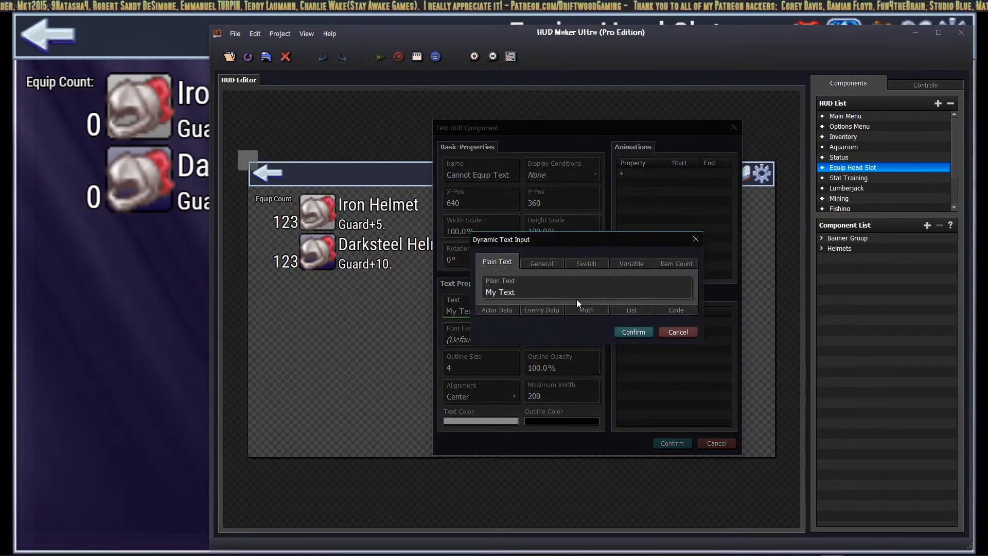
pyautogui.write('Ti')
pyautogui.press('BackSpace')
pyautogui.press('BackSpace')
pyautogui.write('Y')
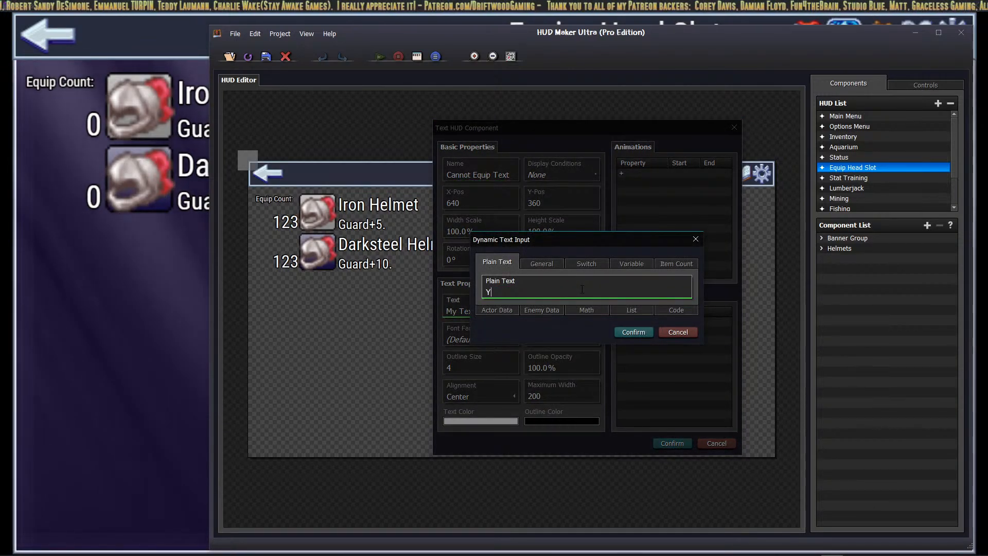
pyautogui.write('ou cannot wear what you do not have.')
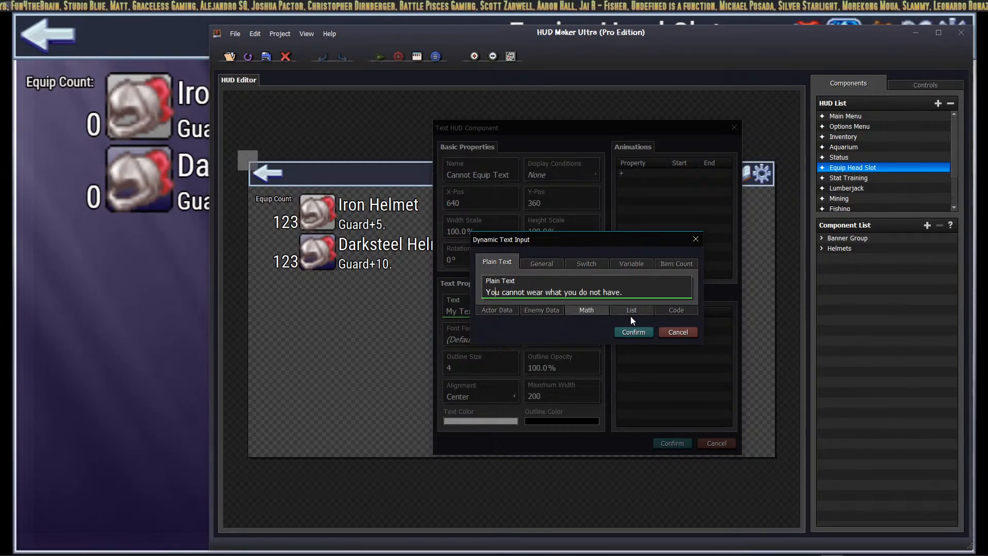
pyautogui.click(633, 333)
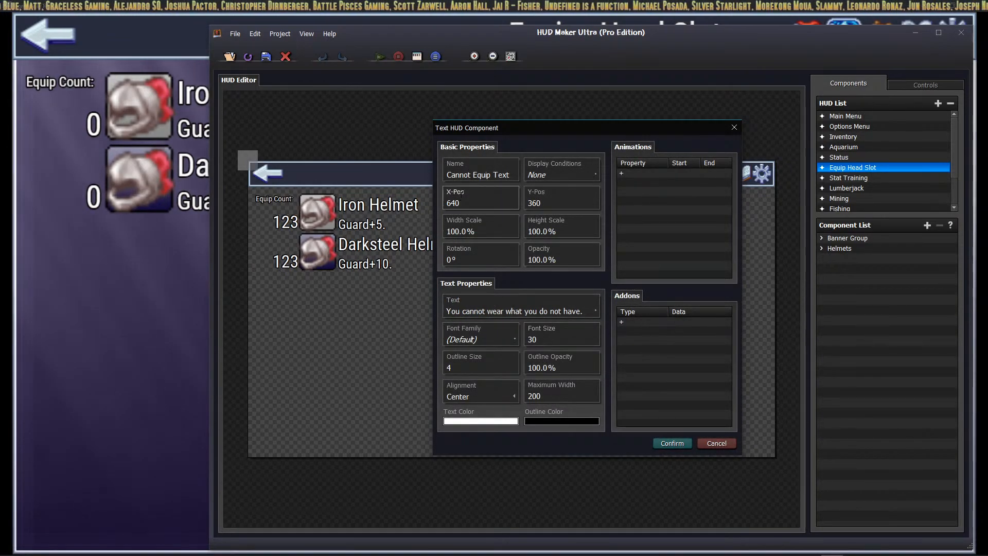
# Step: Use RobotoCondensed-Regular font and Maximum Width 500, create it, and drag it below the helmets
pyautogui.click(508, 345)
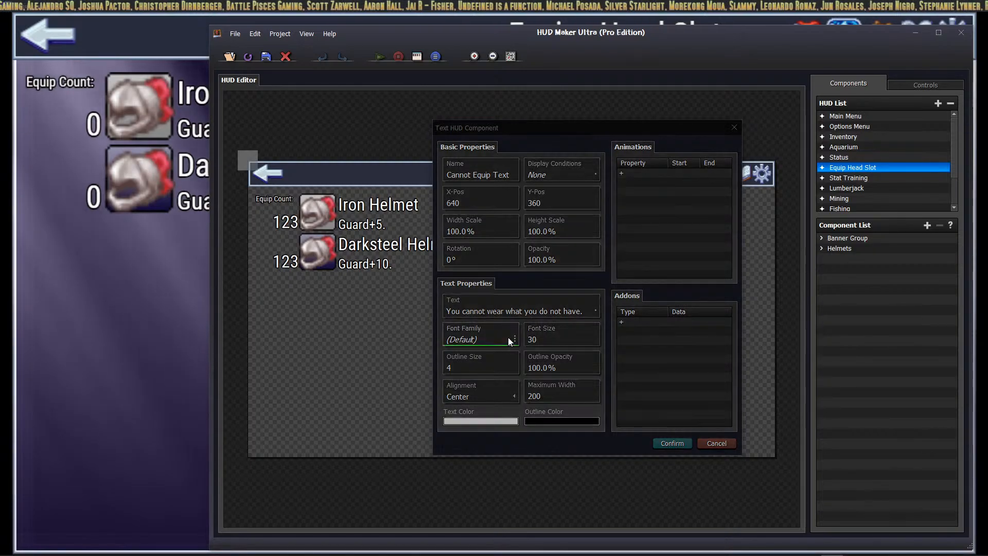
pyautogui.click(474, 216)
pyautogui.click(692, 402)
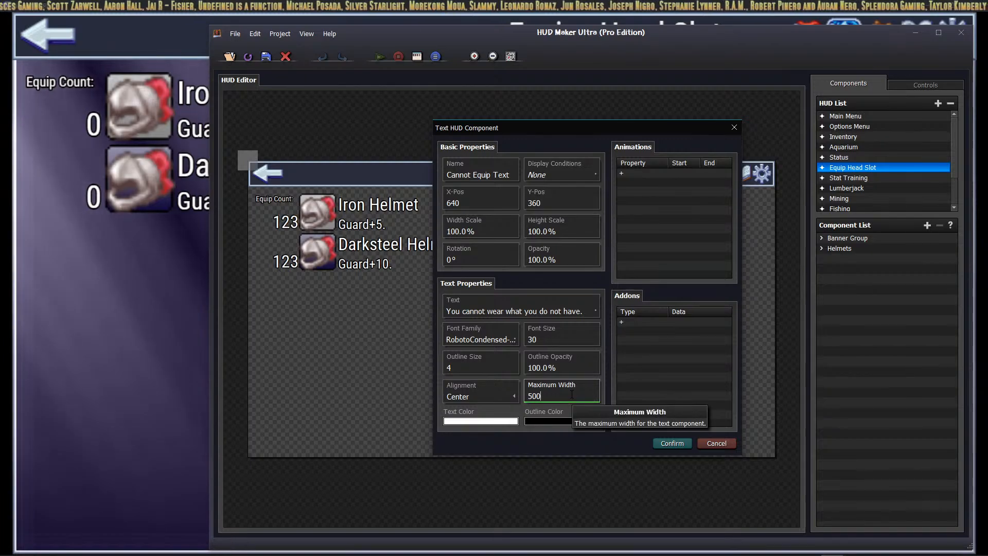
pyautogui.write('500')
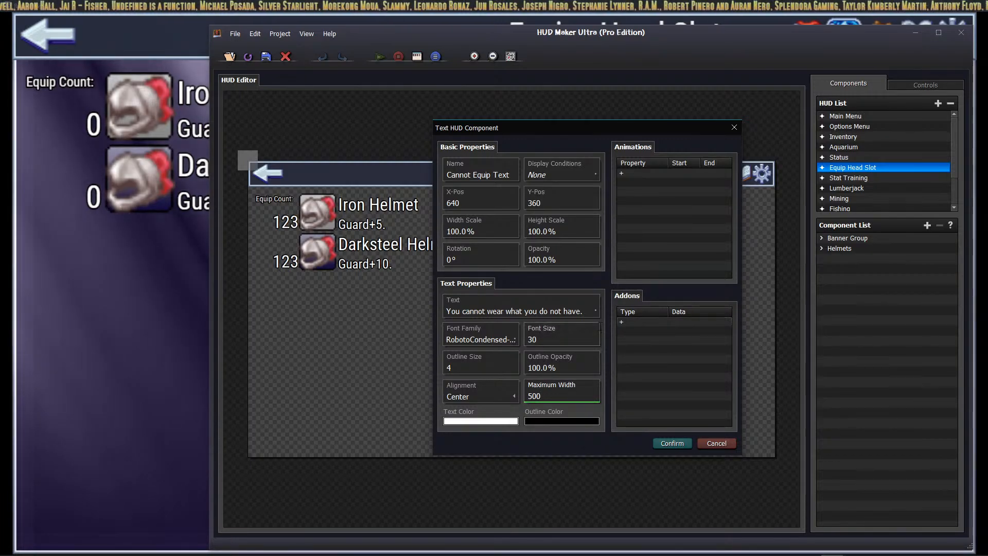
pyautogui.click(669, 446)
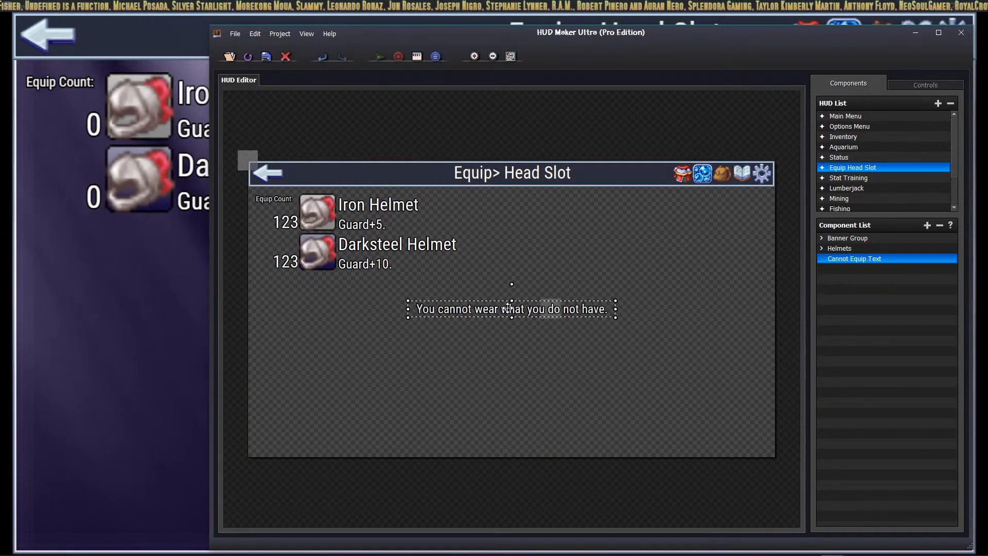
pyautogui.moveTo(508, 308); pyautogui.dragTo(509, 395)
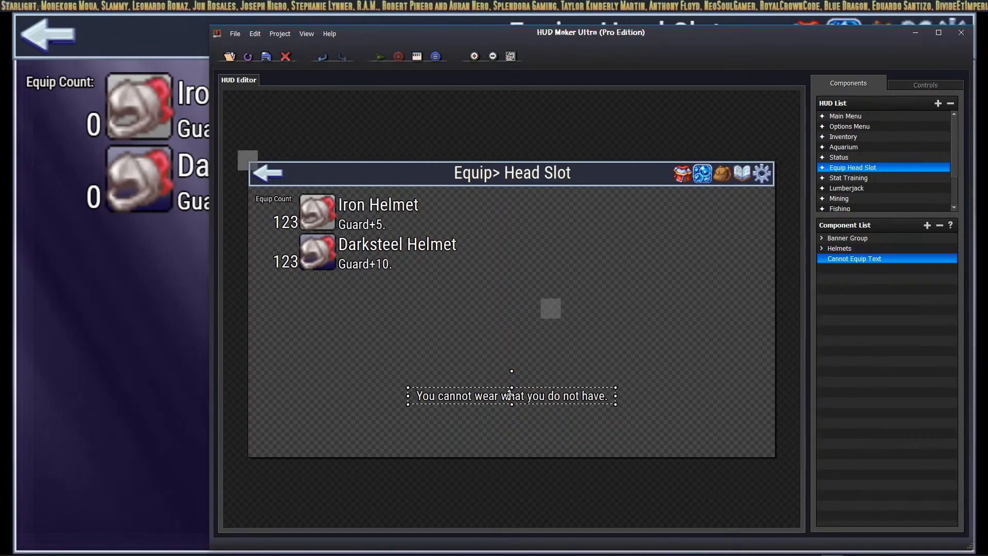
# Step: Give Cannot Equip Text a Check Switch display condition requiring switch 0018 ON, and confirm
pyautogui.doubleClick(548, 398)
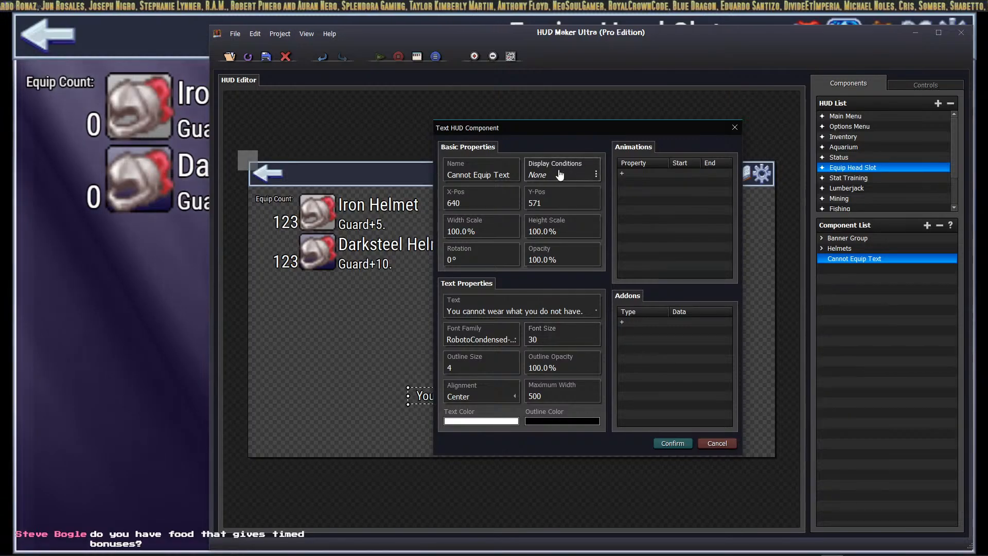
pyautogui.click(553, 180)
pyautogui.doubleClick(551, 233)
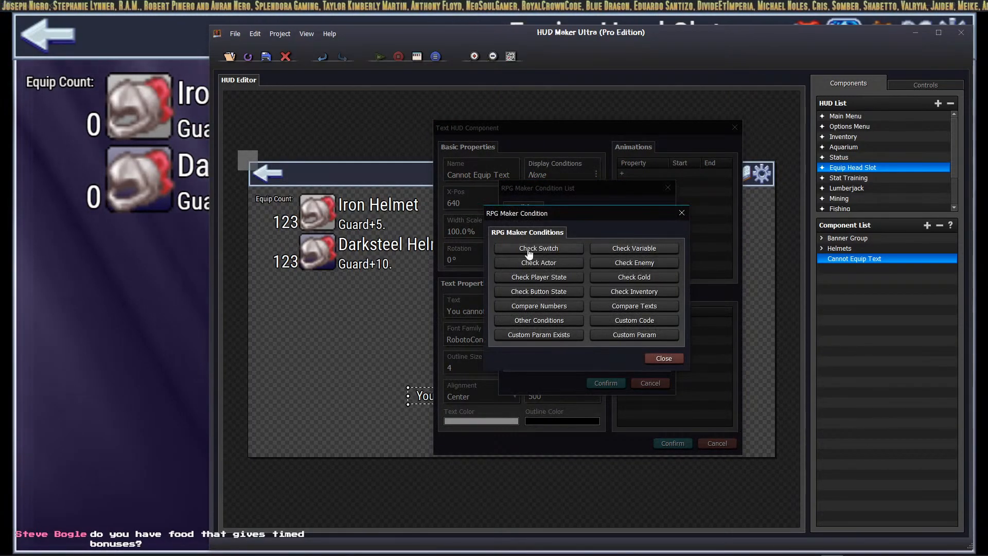
pyautogui.click(534, 249)
pyautogui.click(581, 299)
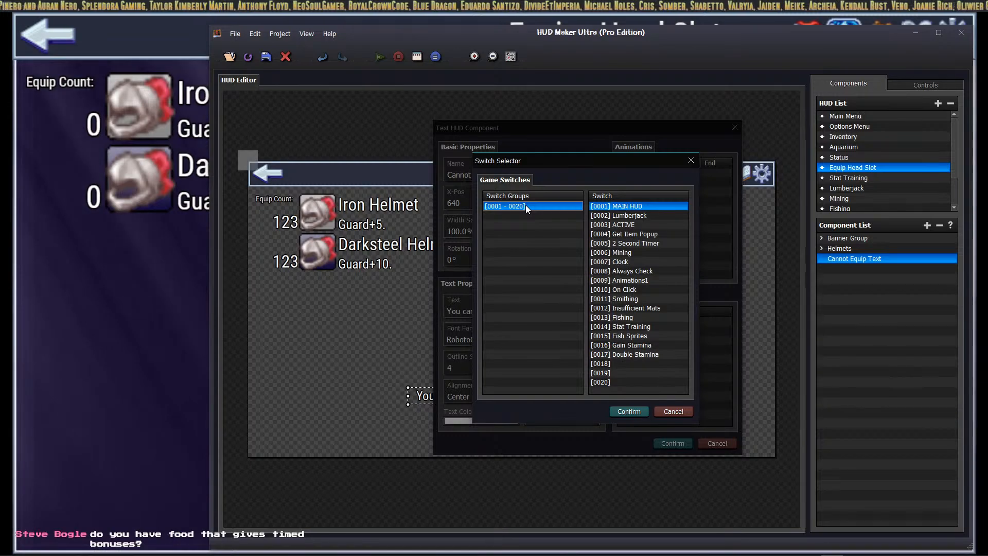
pyautogui.click(626, 362)
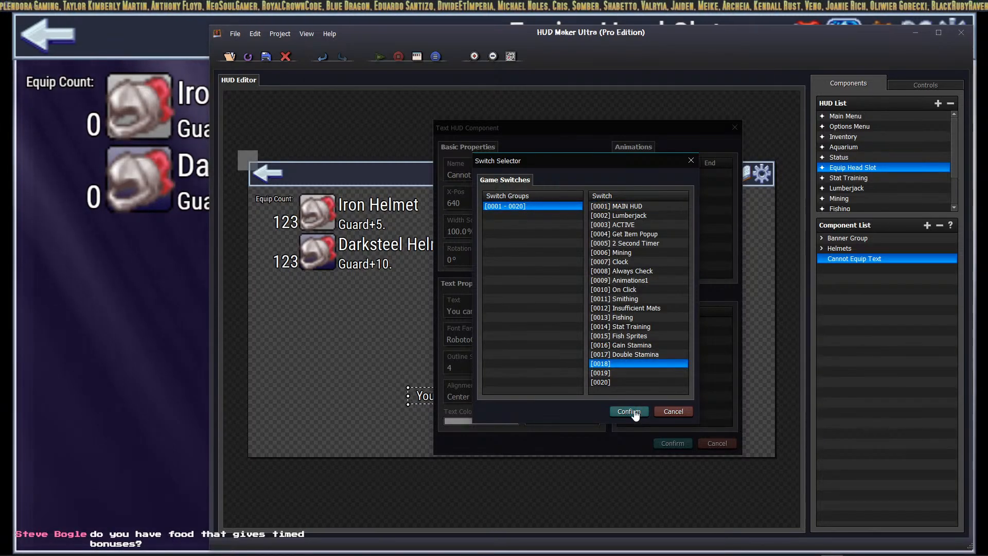
pyautogui.click(629, 412)
pyautogui.click(622, 303)
pyautogui.click(623, 320)
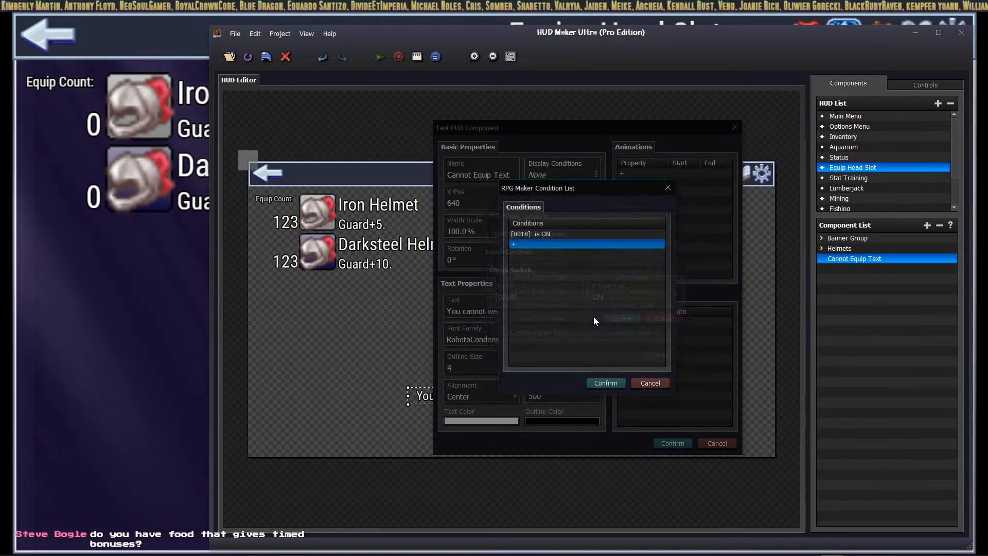
pyautogui.click(613, 387)
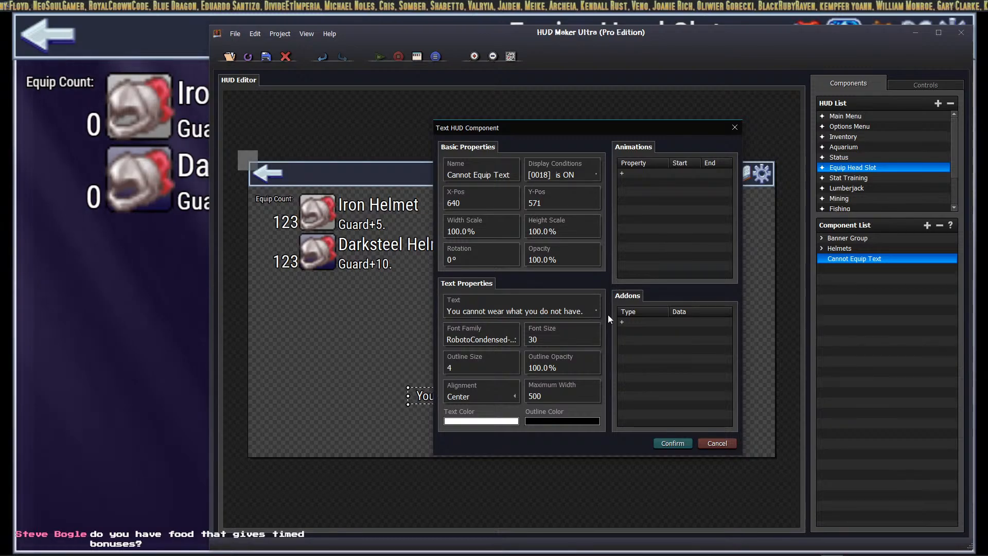
pyautogui.click(665, 442)
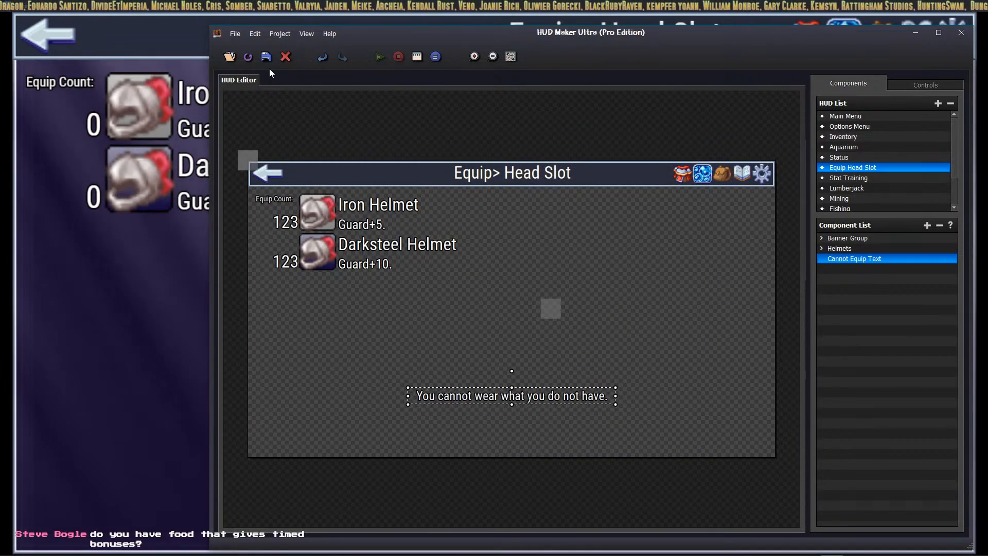
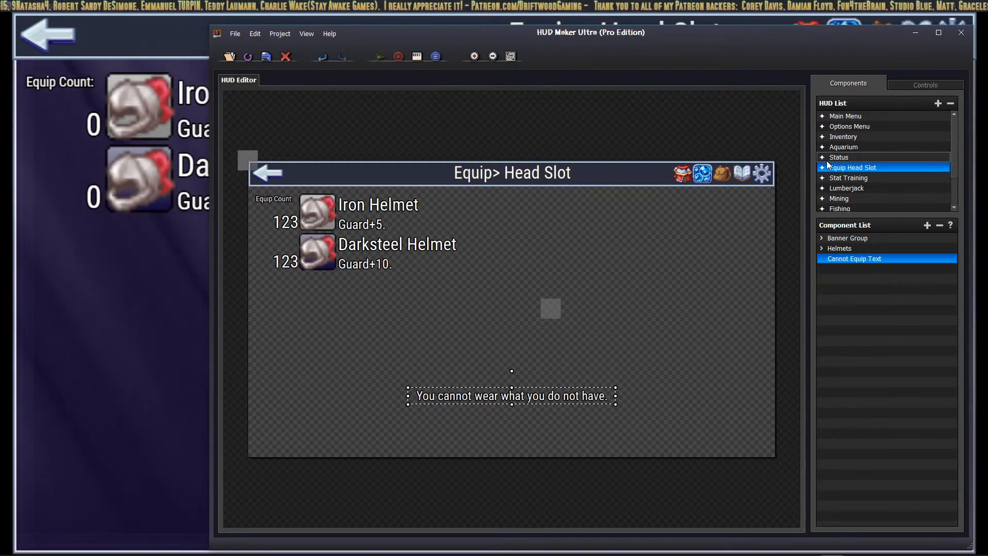
# Step: After checking the Cannot Equip Text properties, rename 'Iron Helmet Count - Copy 1' to 'Darksteel Helmet Count'
pyautogui.doubleClick(477, 394)
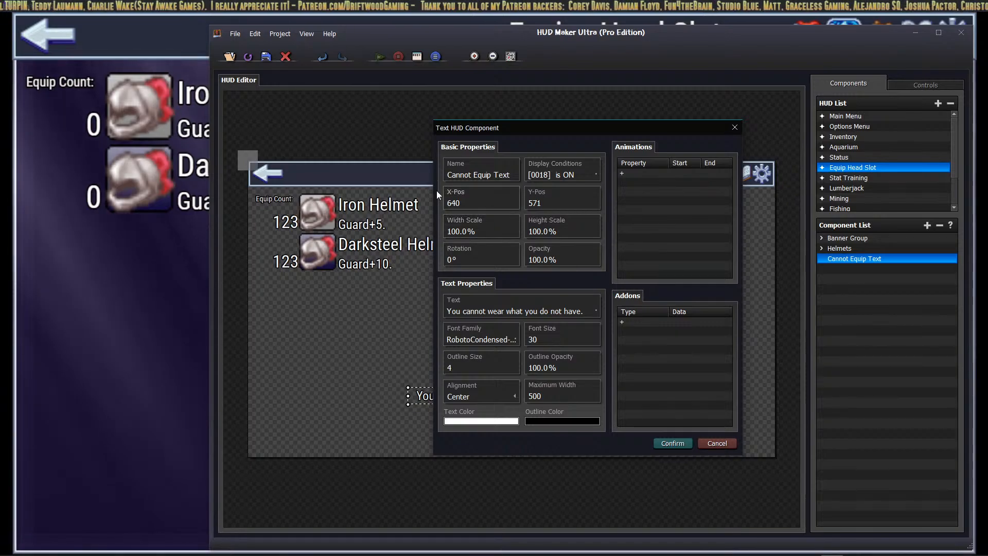
pyautogui.click(673, 443)
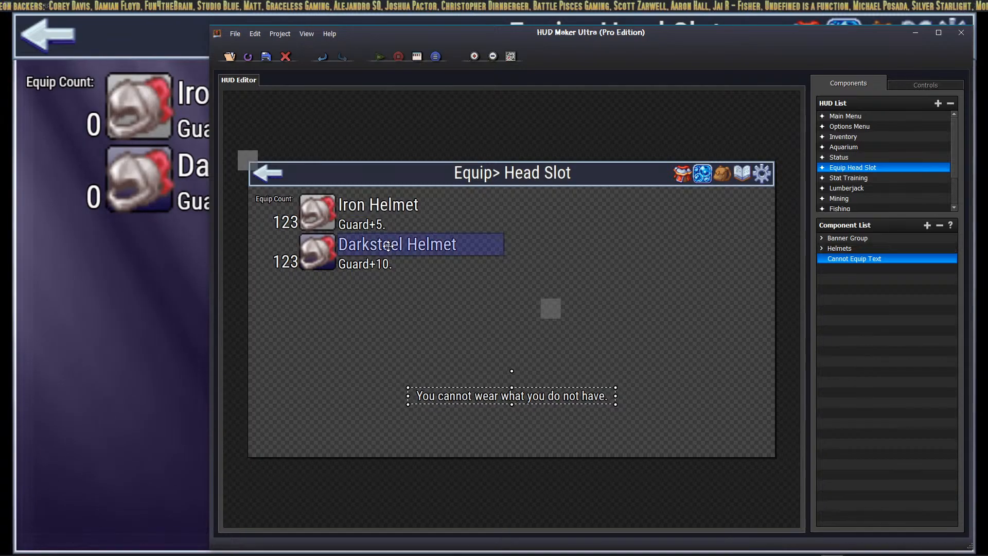
pyautogui.click(824, 248)
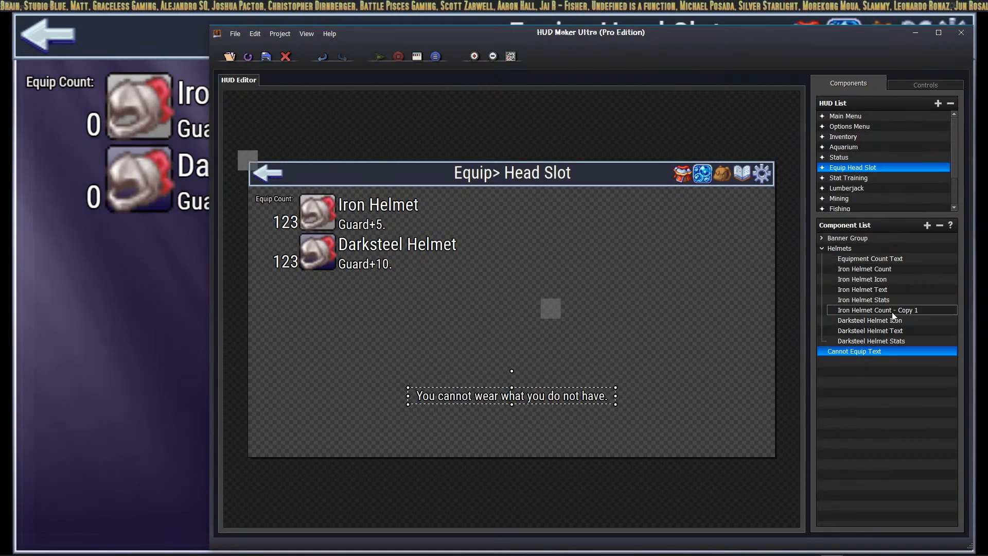
pyautogui.rightClick(892, 310)
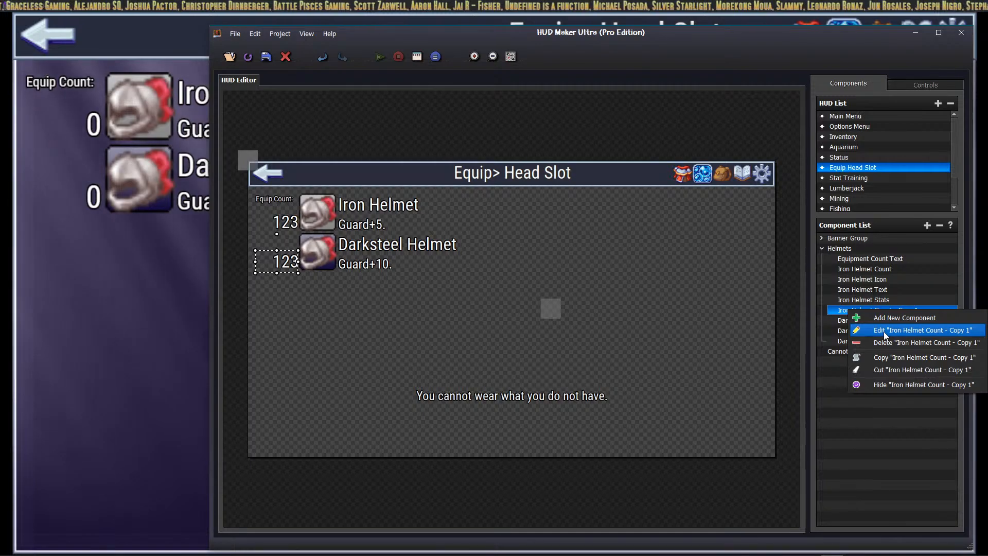
pyautogui.click(885, 332)
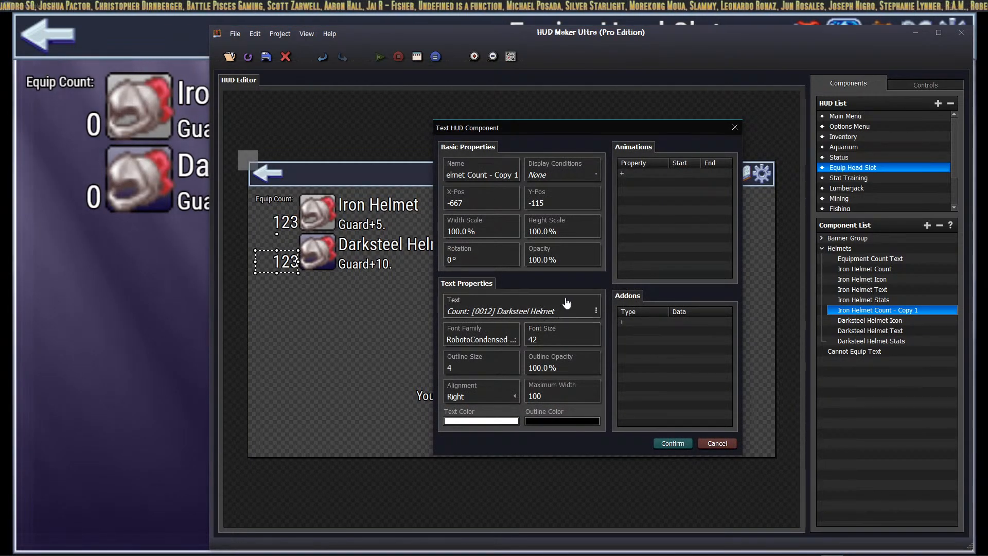
pyautogui.click(472, 174)
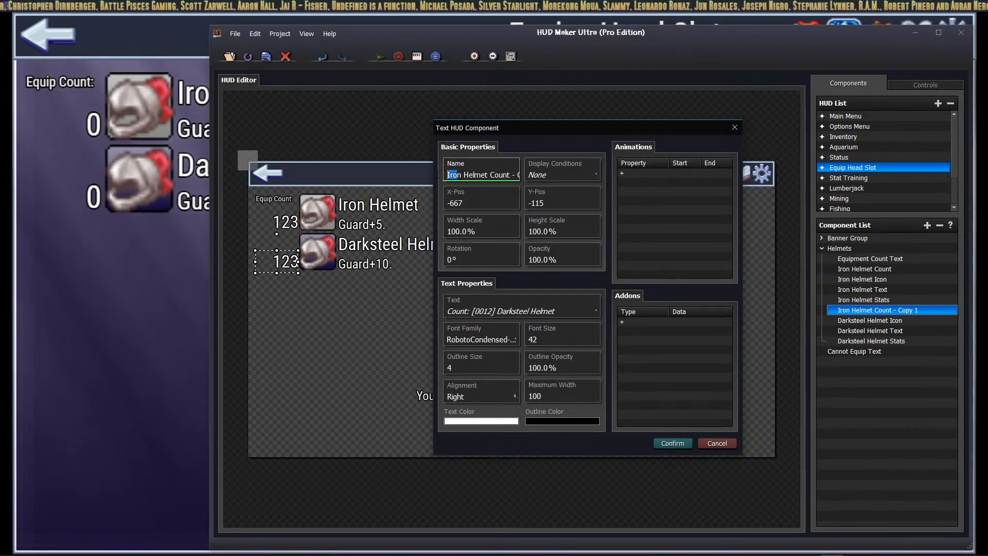
pyautogui.press('BackSpace')
pyautogui.write('Dark')
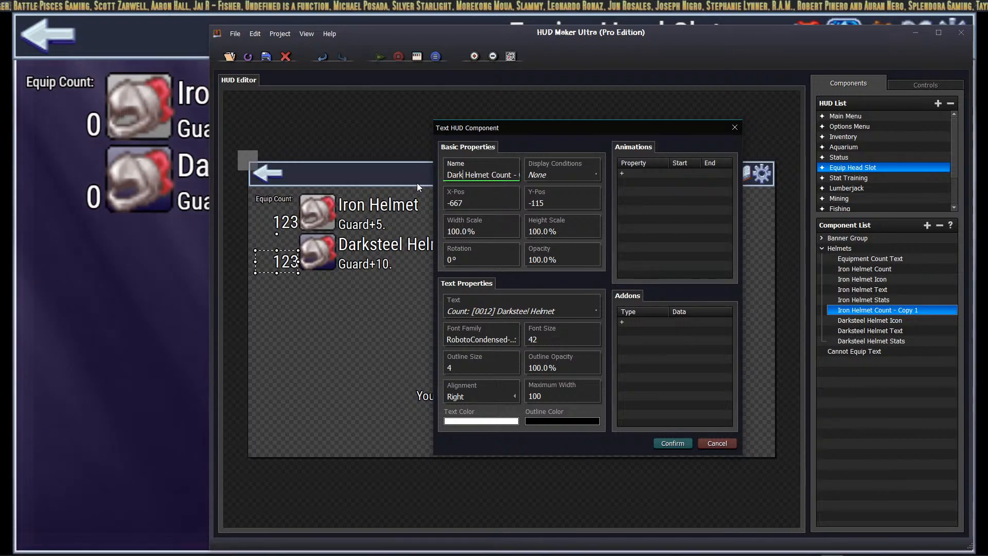
pyautogui.write('steel')
pyautogui.press('End')
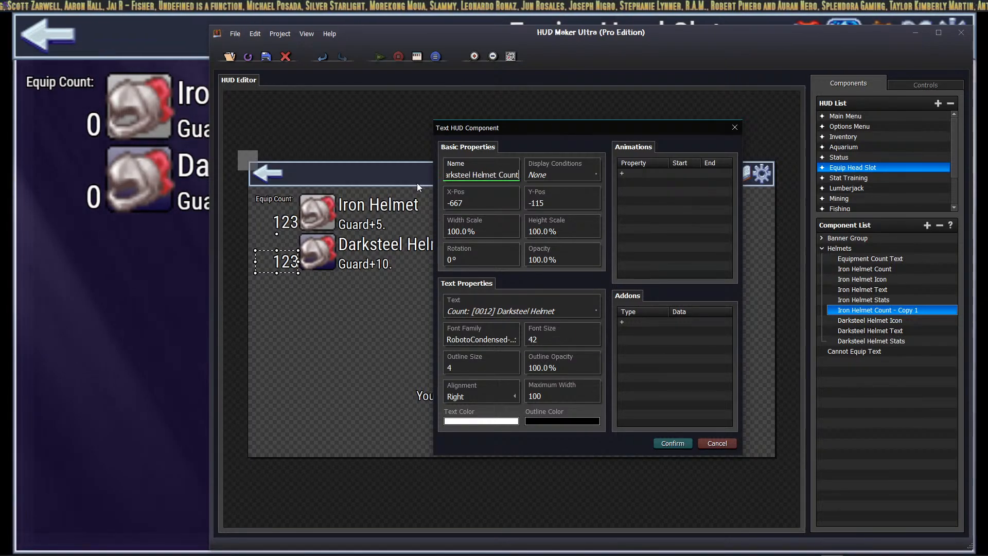
pyautogui.press('BackSpace')
pyautogui.press('BackSpace')
pyautogui.press('BackSpace')
pyautogui.press('BackSpace')
pyautogui.press('BackSpace')
pyautogui.press('BackSpace')
pyautogui.press('BackSpace')
pyautogui.press('BackSpace')
pyautogui.press('BackSpace')
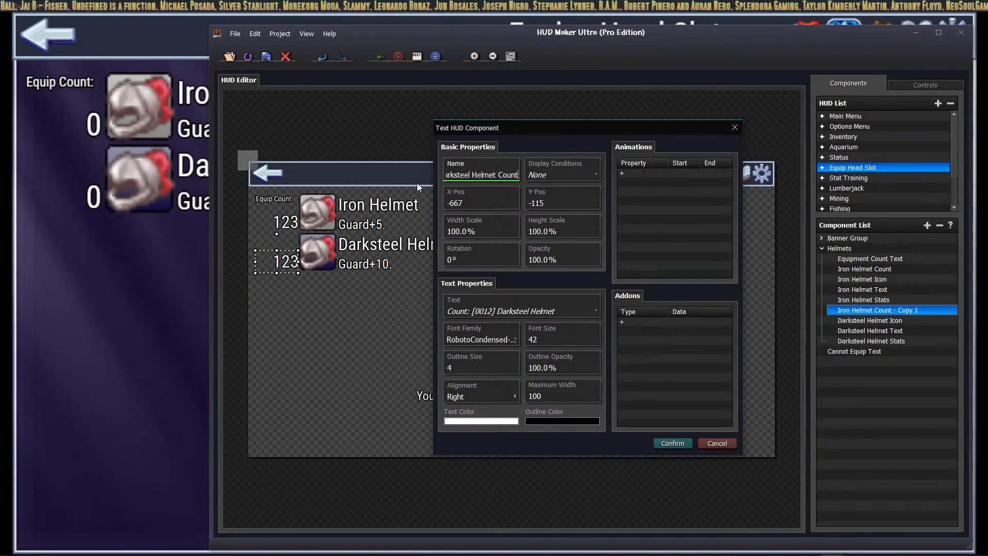
pyautogui.click(672, 443)
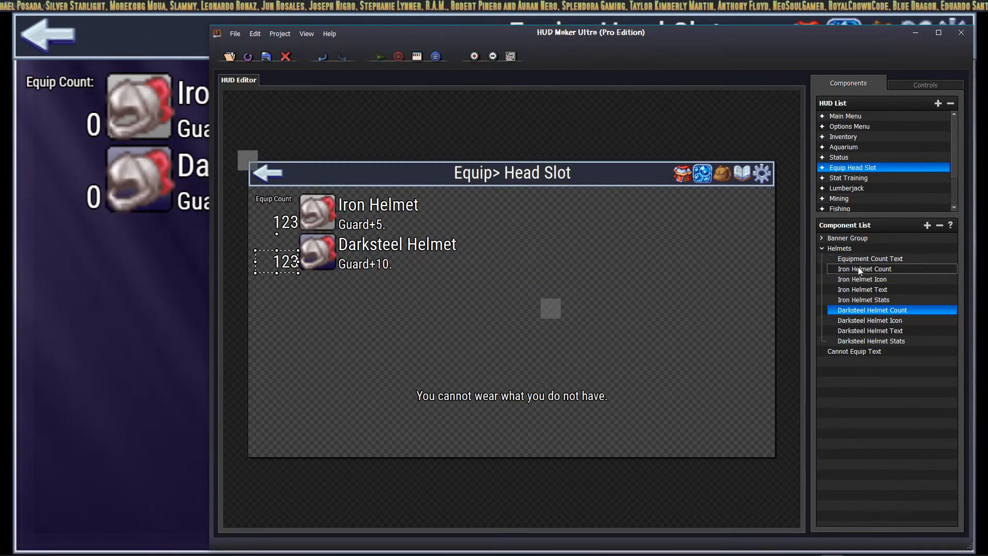
# Step: Add a new On Click addon to the Iron Helmet Icon component
pyautogui.click(894, 279)
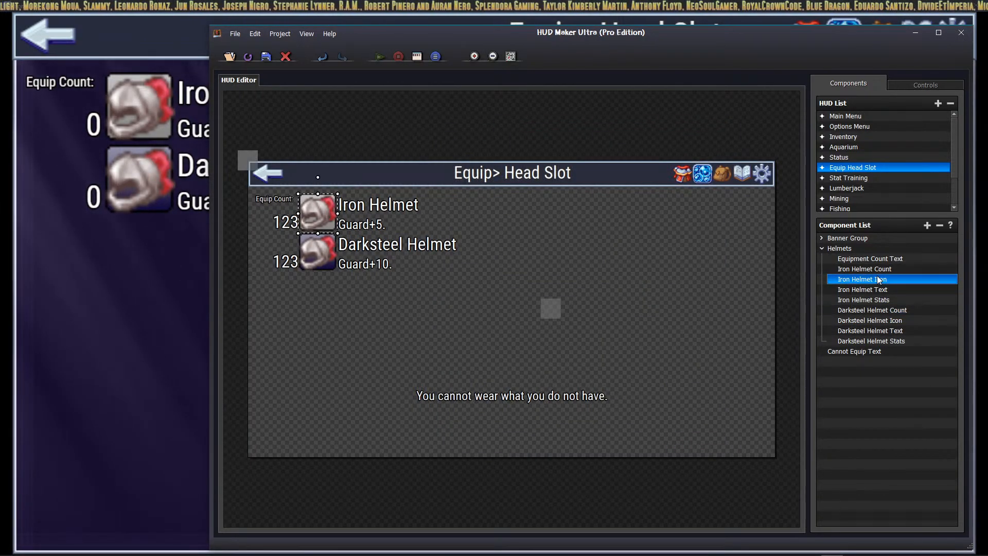
pyautogui.rightClick(879, 280)
pyautogui.click(898, 298)
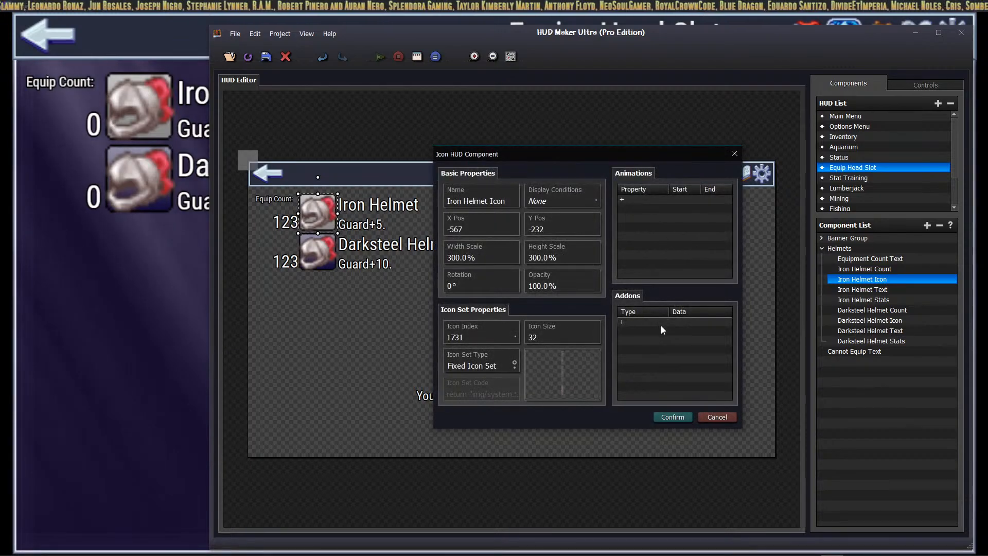
pyautogui.doubleClick(661, 323)
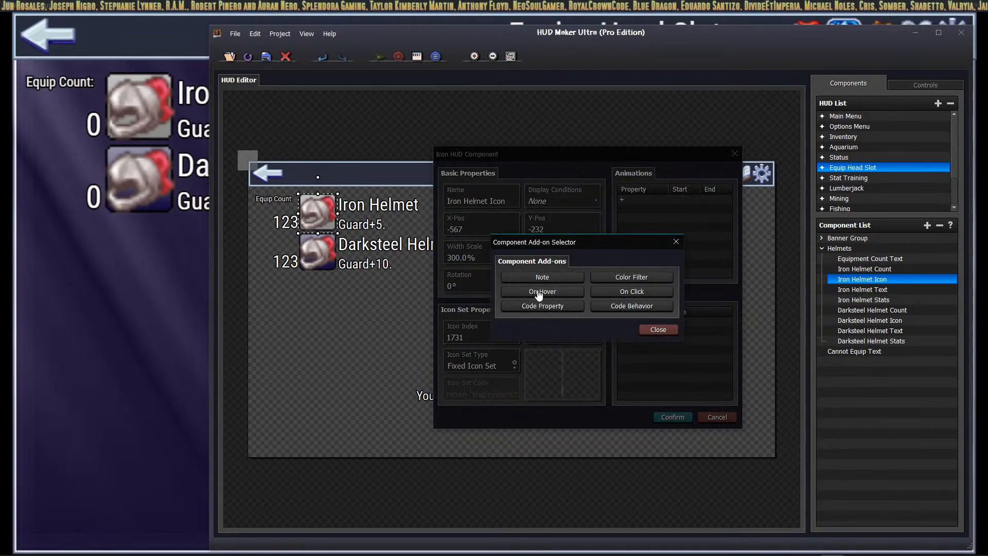
pyautogui.click(631, 293)
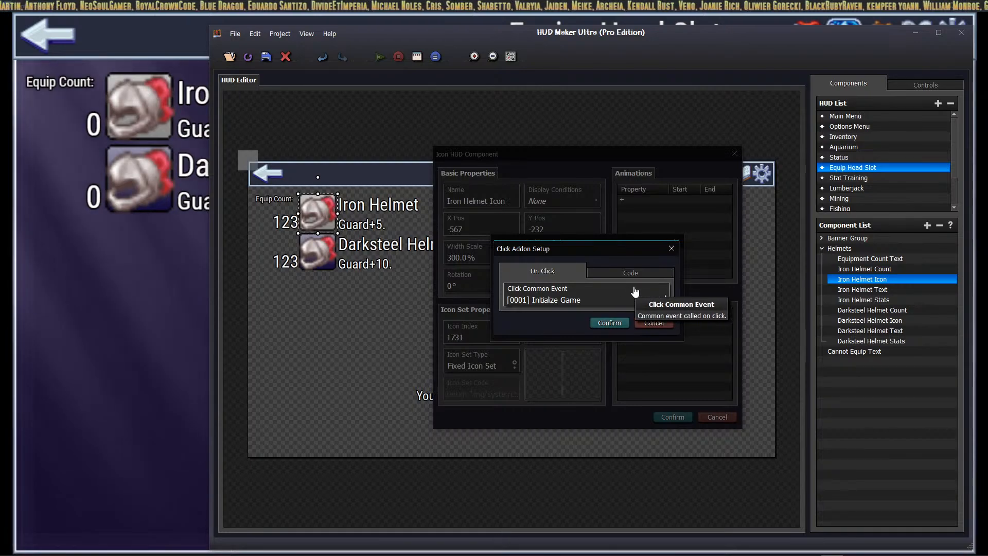
# Step: Set the click addon to run common event 0062 and save the icon's properties
pyautogui.click(586, 298)
pyautogui.scroll(-20, 605, 329)
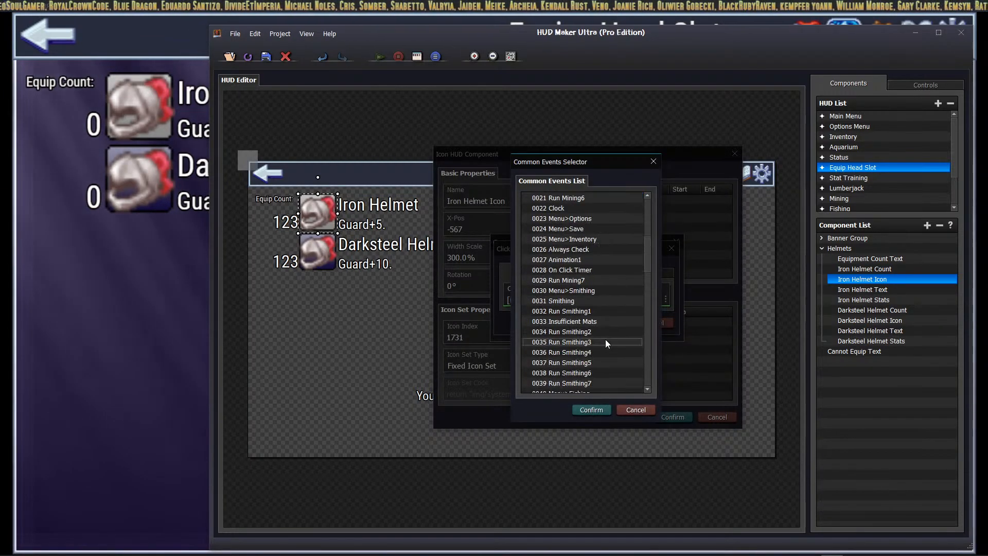
pyautogui.scroll(10, 606, 304)
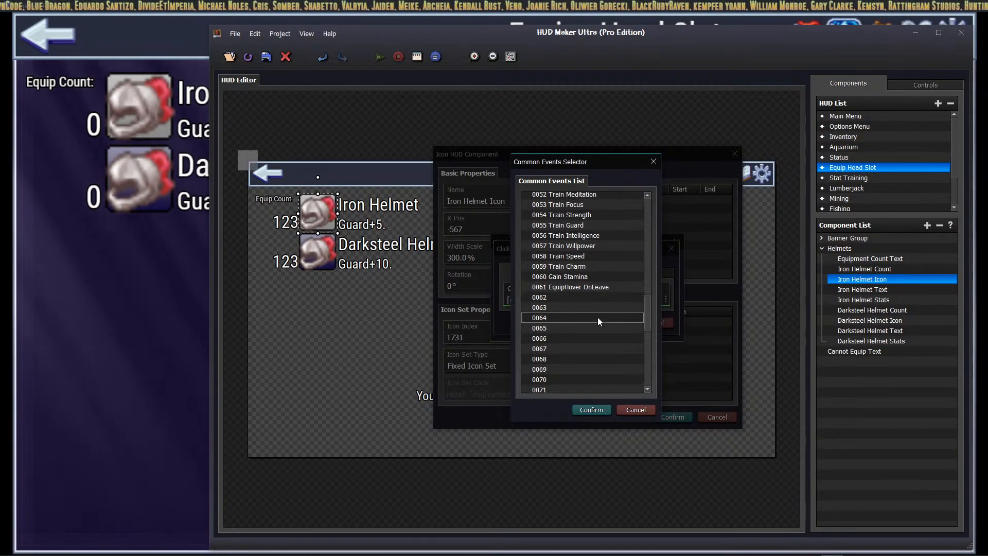
pyautogui.click(583, 297)
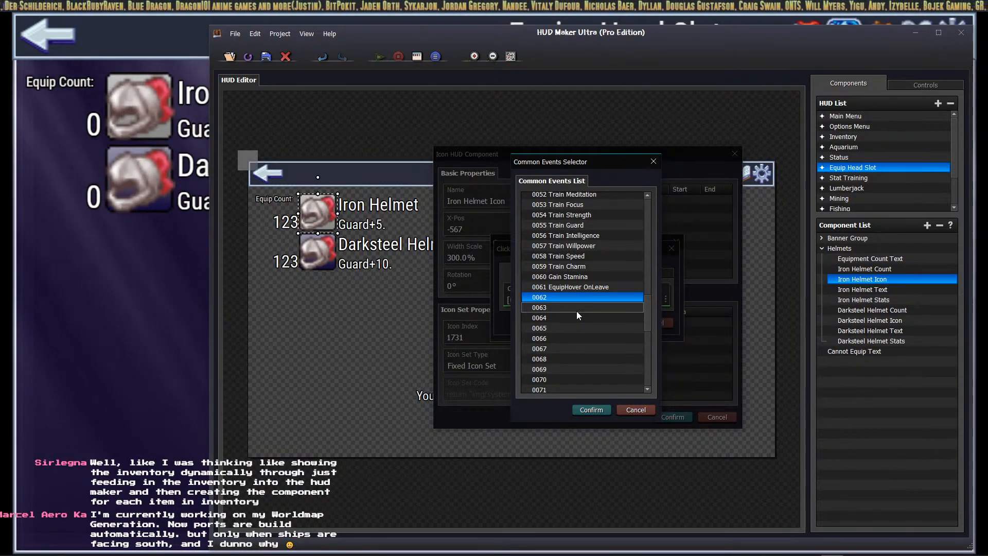
pyautogui.click(587, 416)
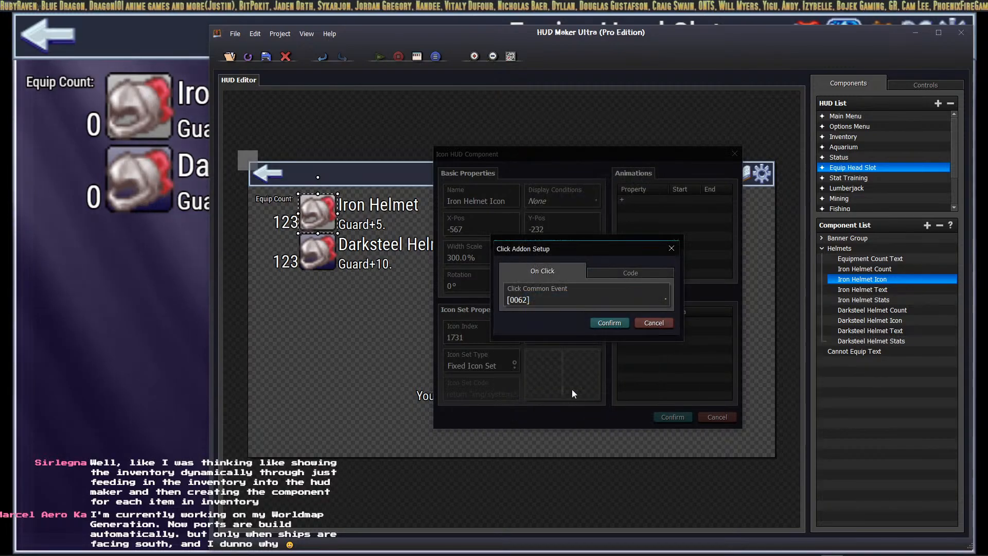
pyautogui.click(612, 324)
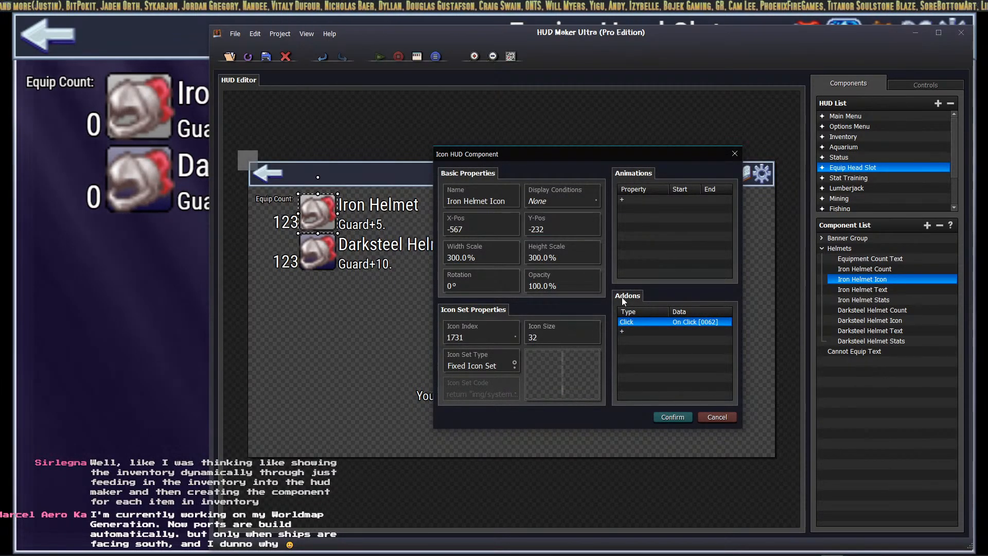
pyautogui.click(671, 420)
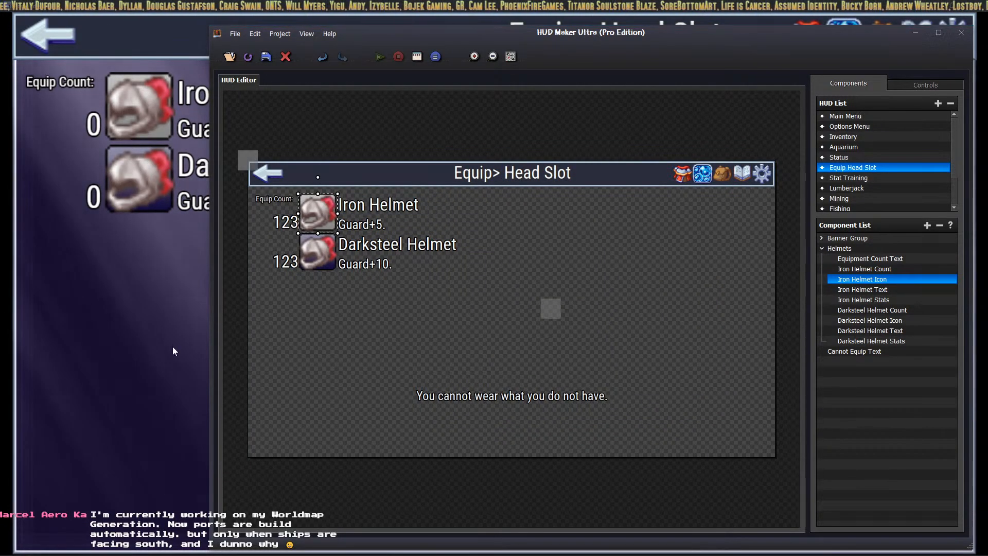
pyautogui.hotkey('alt', 'Tab')
# Step: Check RPG Maker's Common Events, then switch the icon's click addon to common event 0063
pyautogui.click(498, 48)
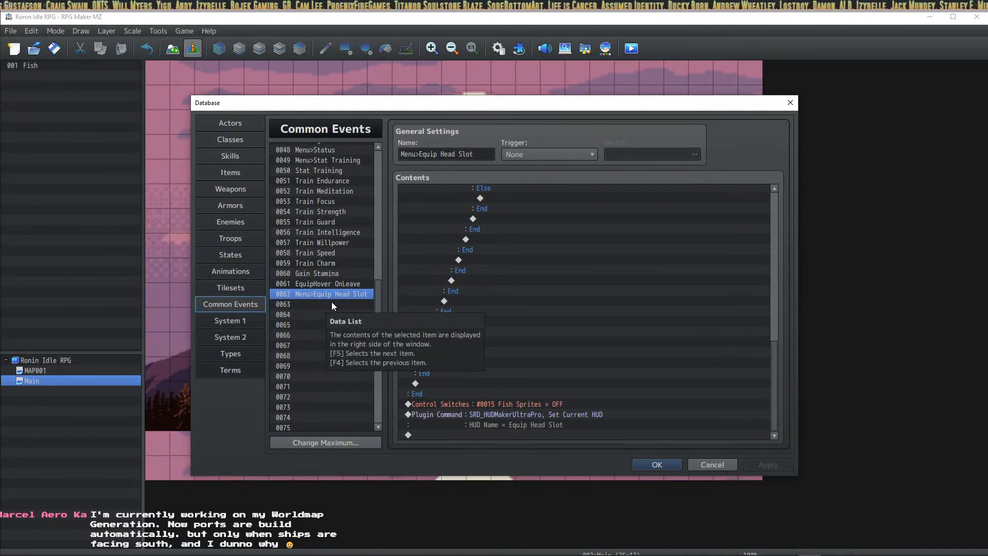
pyautogui.hotkey('alt', 'Tab')
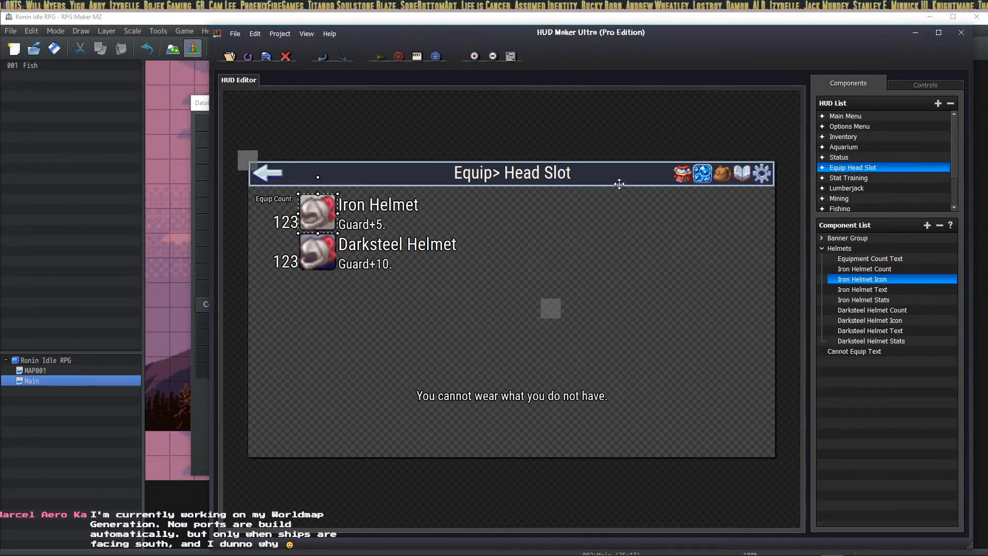
pyautogui.doubleClick(319, 214)
pyautogui.rightClick(644, 321)
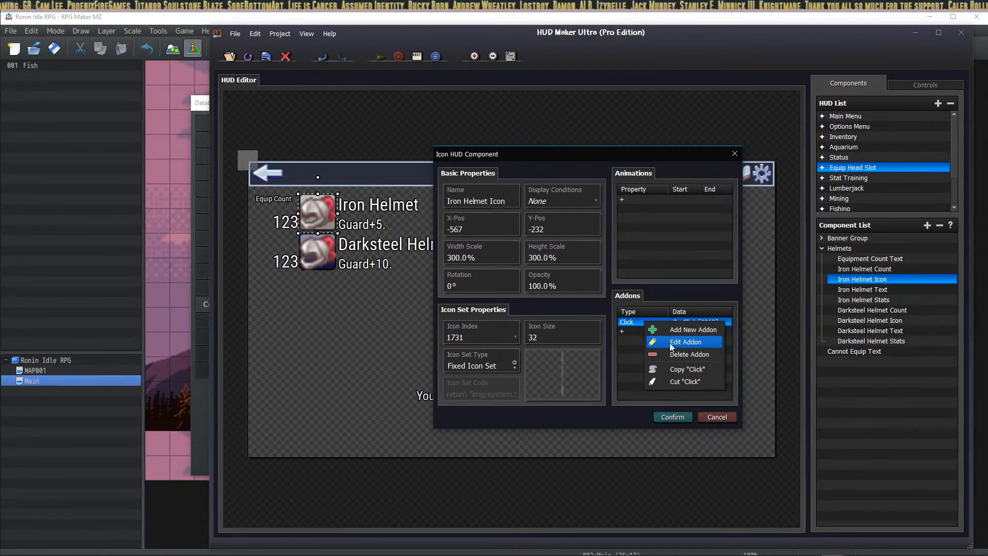
pyautogui.click(669, 342)
pyautogui.click(575, 300)
pyautogui.click(564, 302)
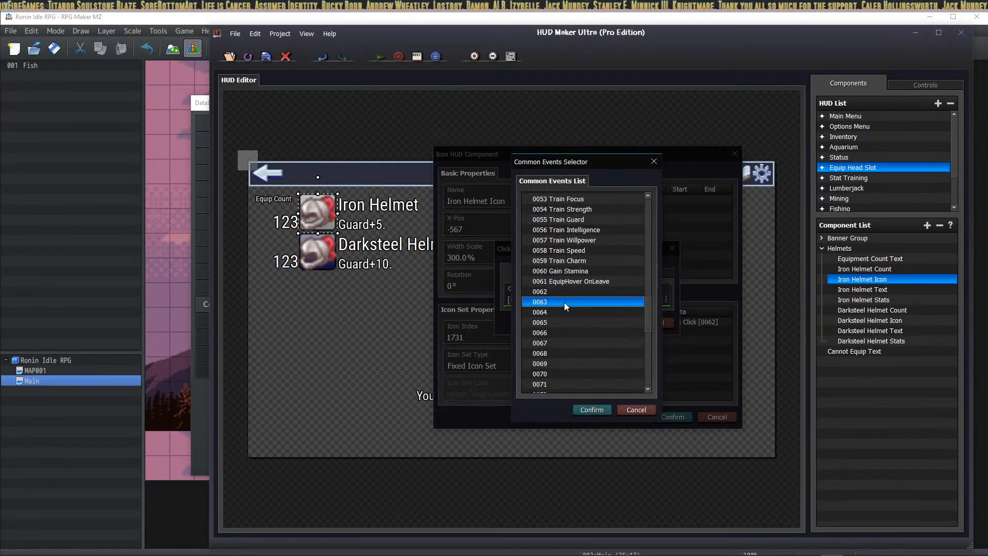
pyautogui.click(594, 412)
pyautogui.click(610, 323)
pyautogui.click(672, 417)
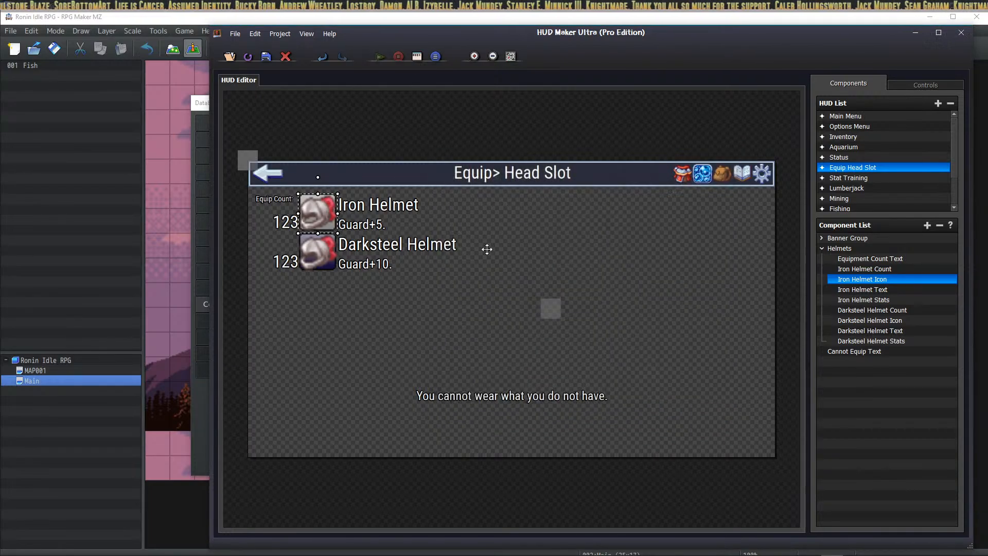
# Step: Reopen the Iron Helmet Icon's click addon to verify event 0063 and save again
pyautogui.doubleClick(320, 215)
pyautogui.click(681, 323)
pyautogui.rightClick(682, 324)
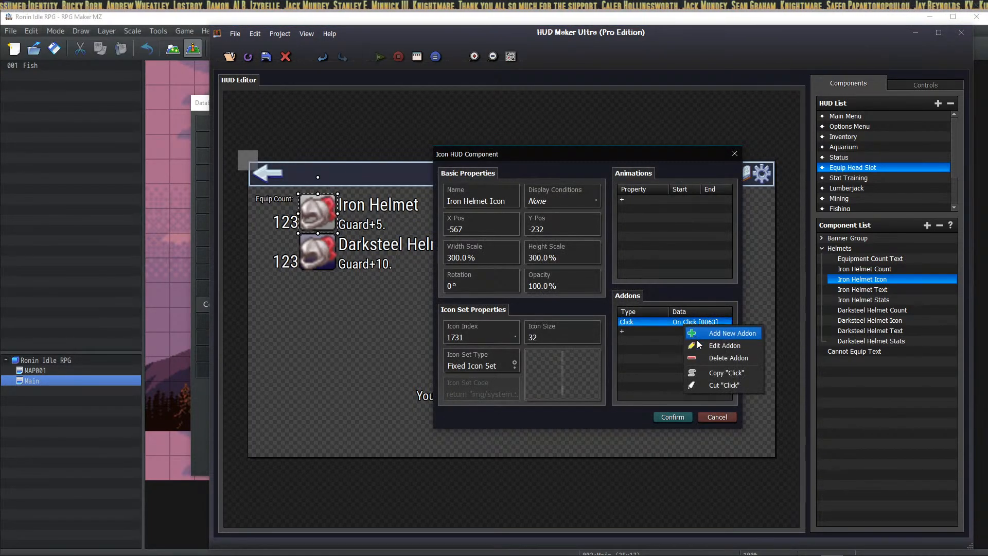
pyautogui.click(705, 346)
pyautogui.click(605, 303)
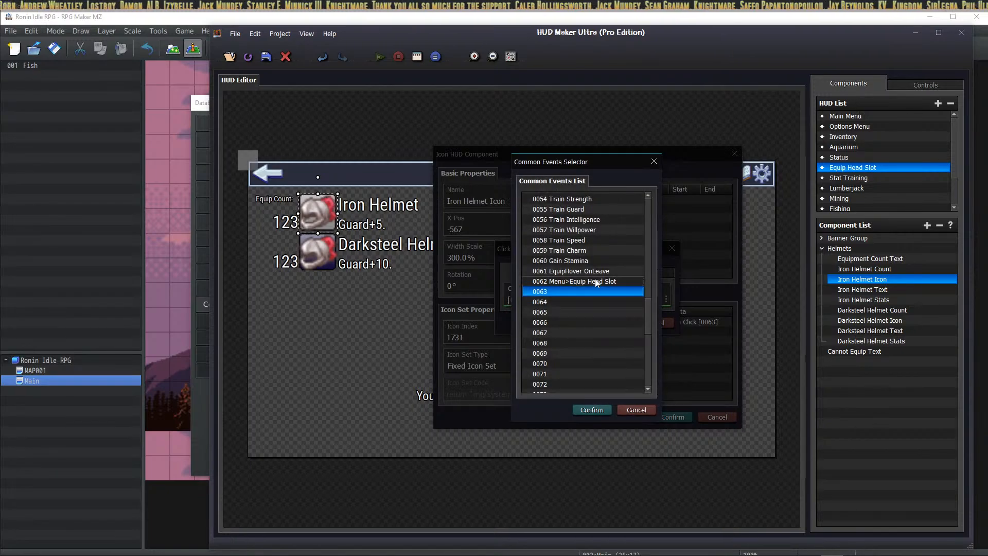
pyautogui.click(636, 410)
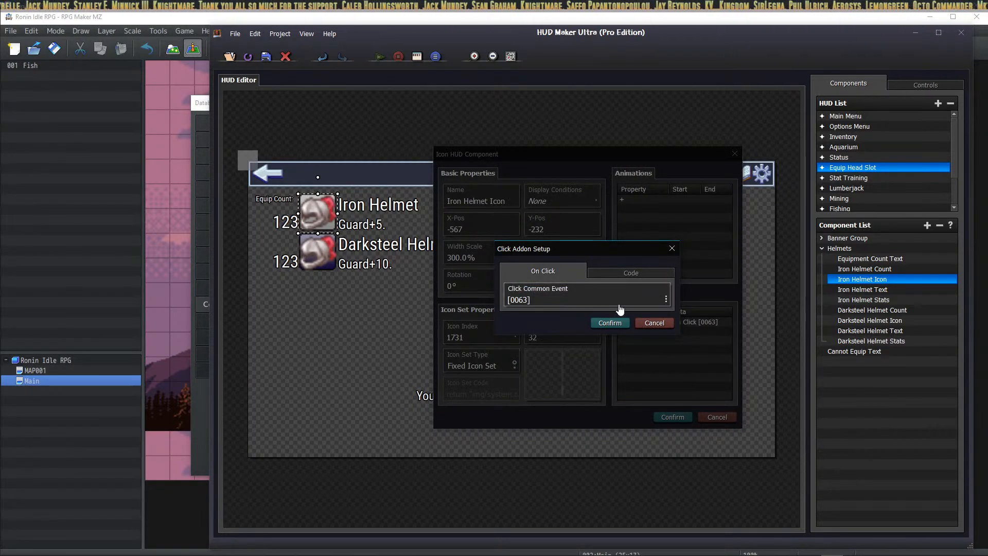
pyautogui.click(610, 322)
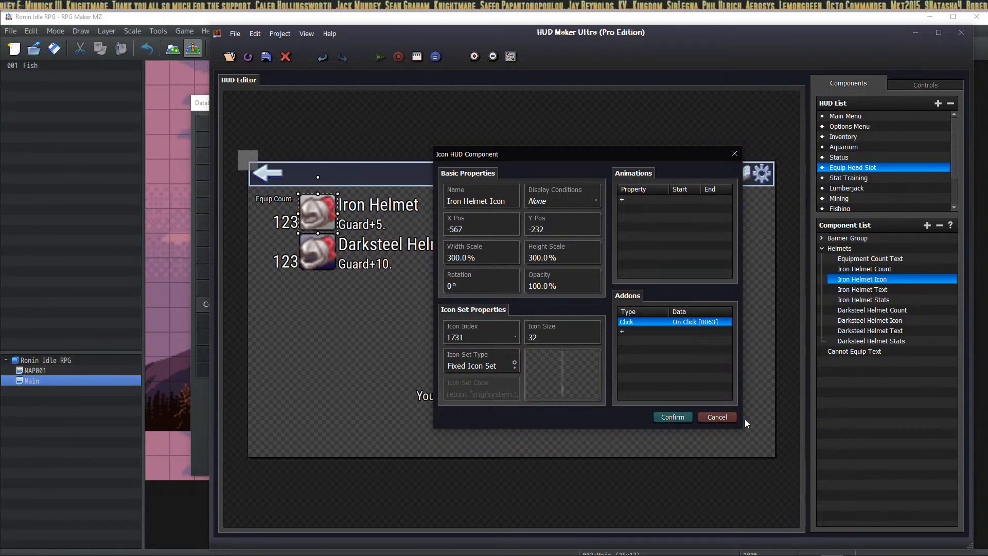
pyautogui.click(673, 417)
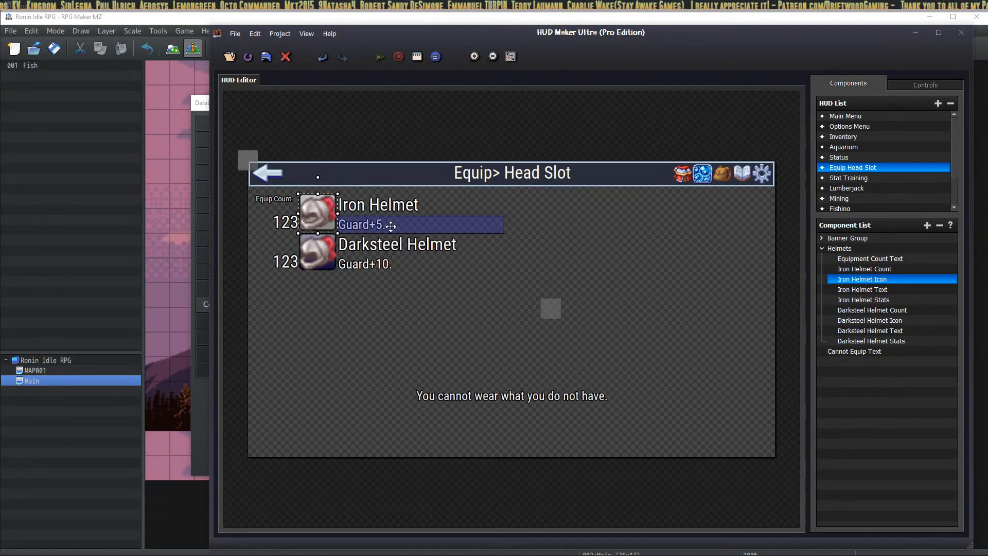
# Step: Select the empty common event 0063 and name it 'Equip: Iron Helmet'
pyautogui.hotkey('alt', 'Tab')
pyautogui.click(314, 302)
pyautogui.click(442, 154)
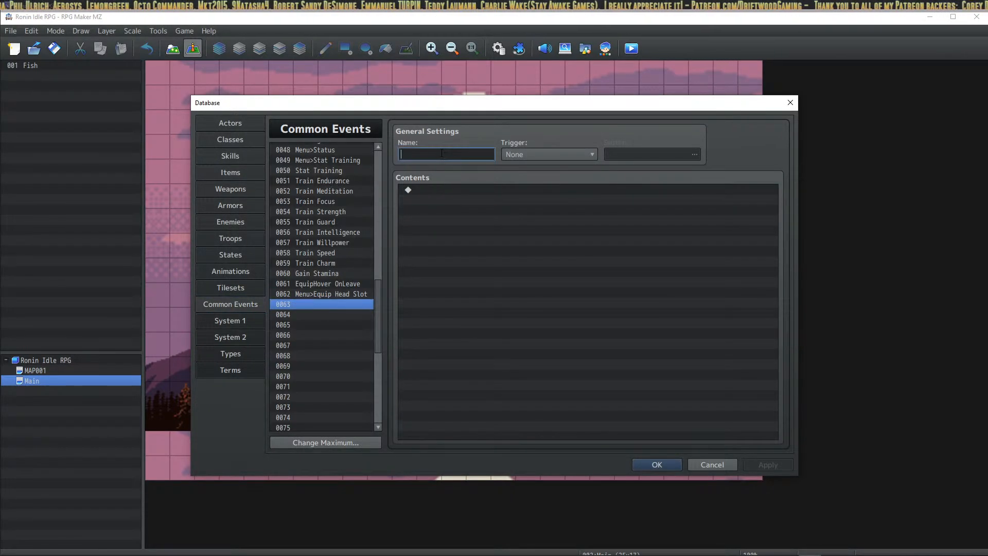
pyautogui.write('Equip Iron Helmet')
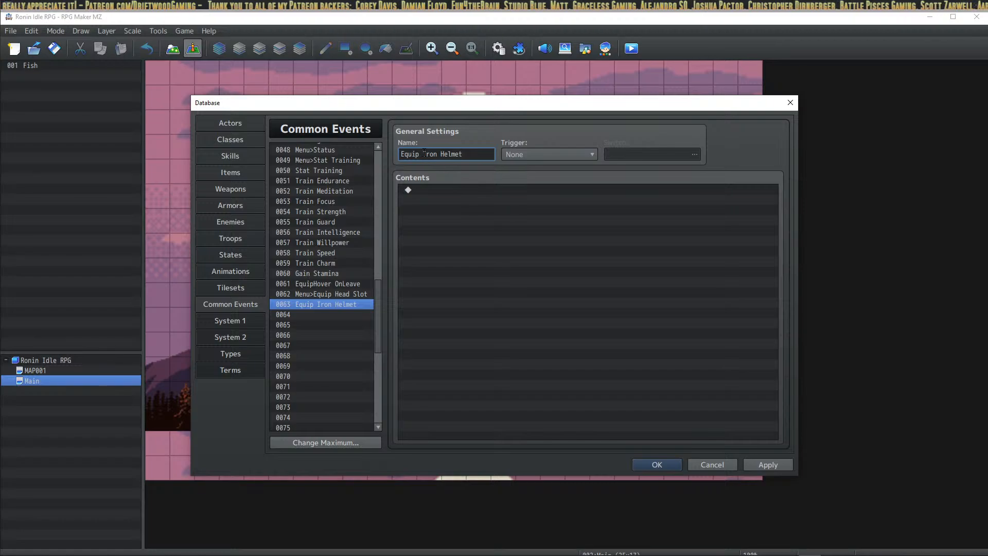
pyautogui.write(':')
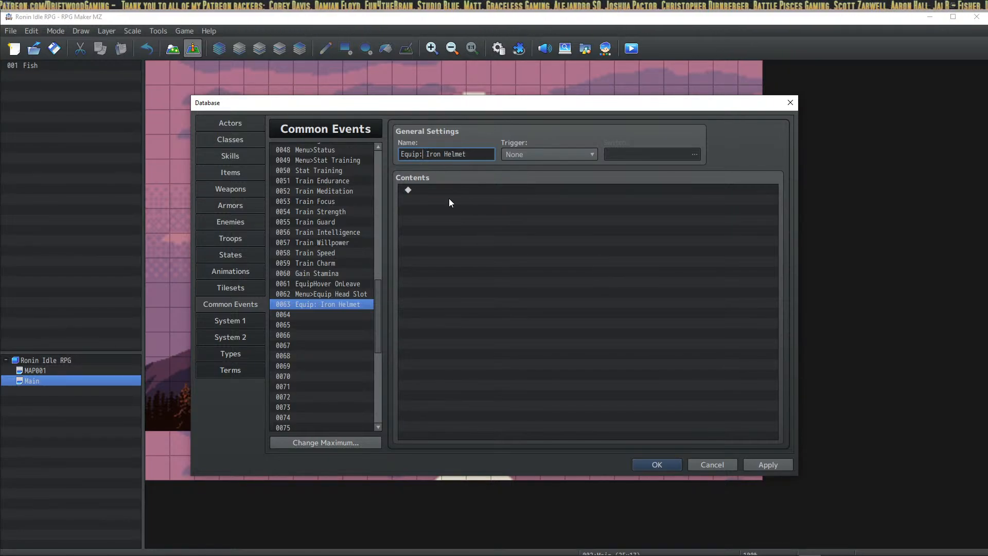
pyautogui.rightClick(447, 196)
pyautogui.click(619, 210)
# Step: Insert a Conditional Branch checking that the party has the Iron Helmet armor
pyautogui.rightClick(527, 196)
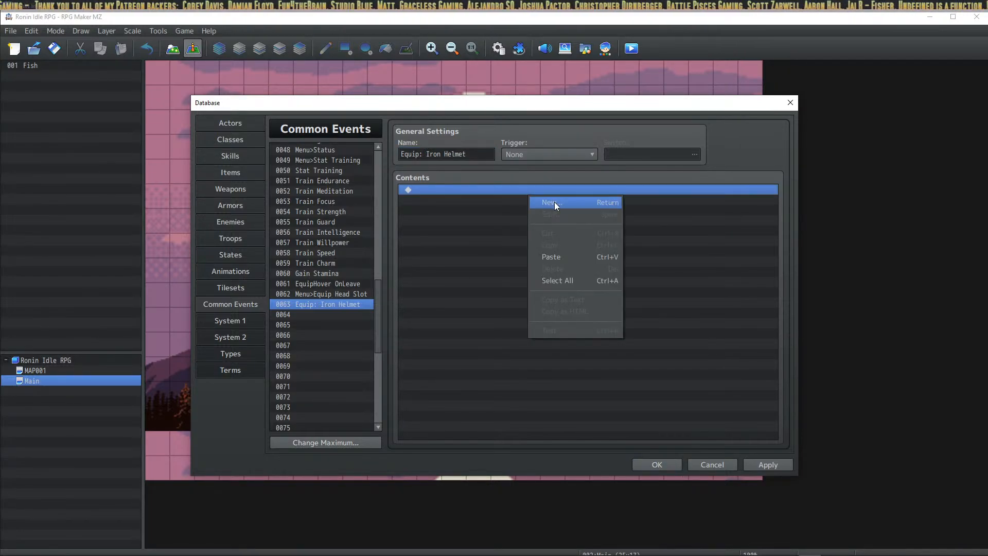
pyautogui.click(555, 203)
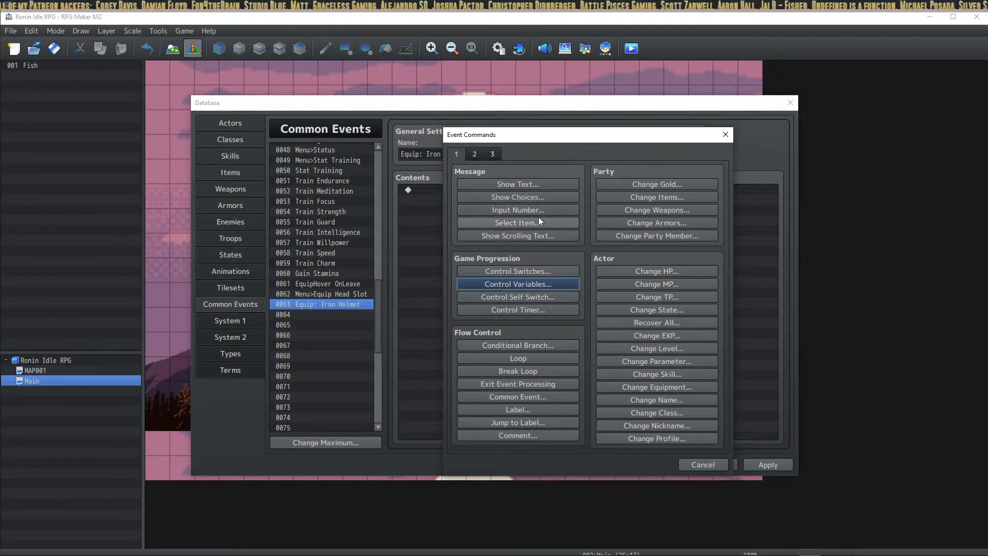
pyautogui.click(527, 346)
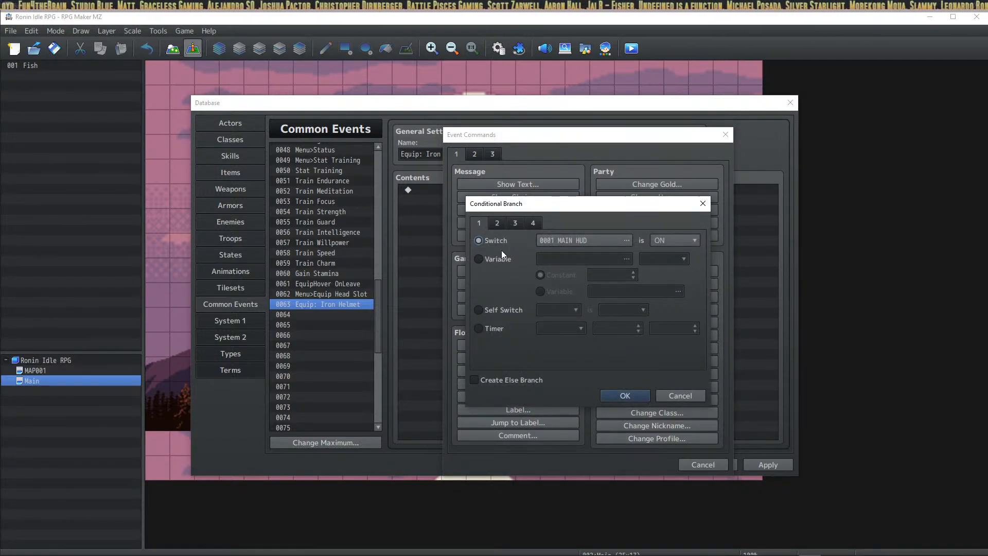
pyautogui.click(497, 224)
pyautogui.click(508, 225)
pyautogui.click(501, 224)
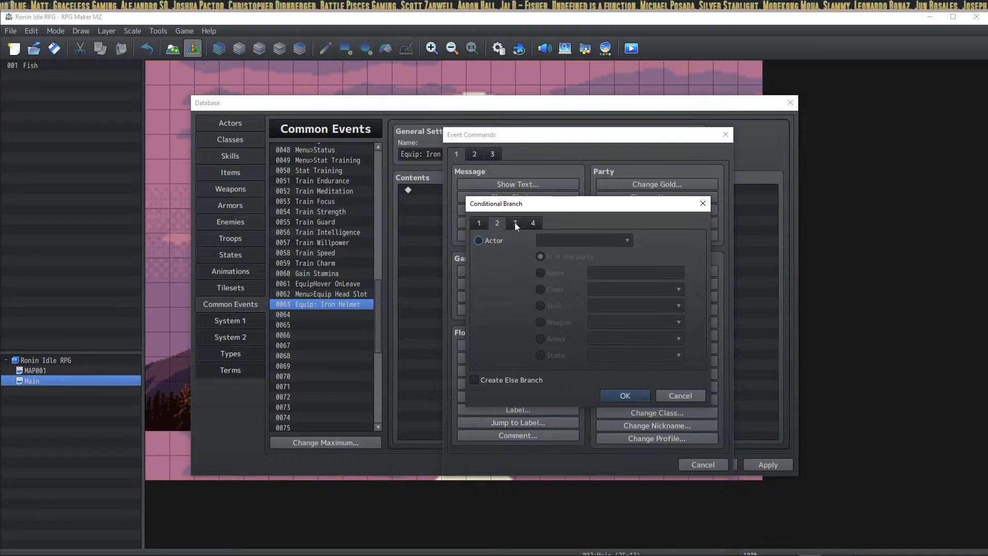
pyautogui.click(515, 224)
pyautogui.click(528, 224)
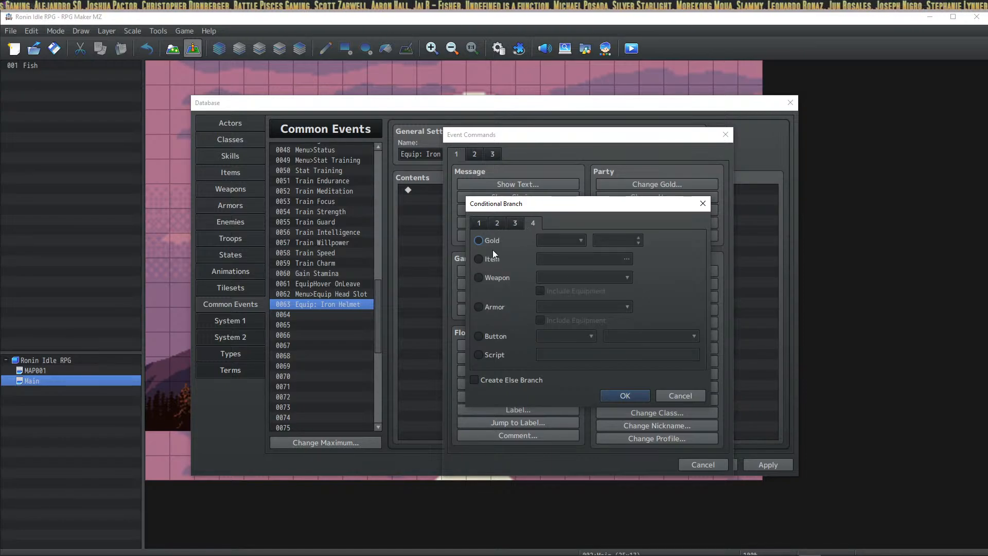
pyautogui.click(495, 305)
pyautogui.click(552, 304)
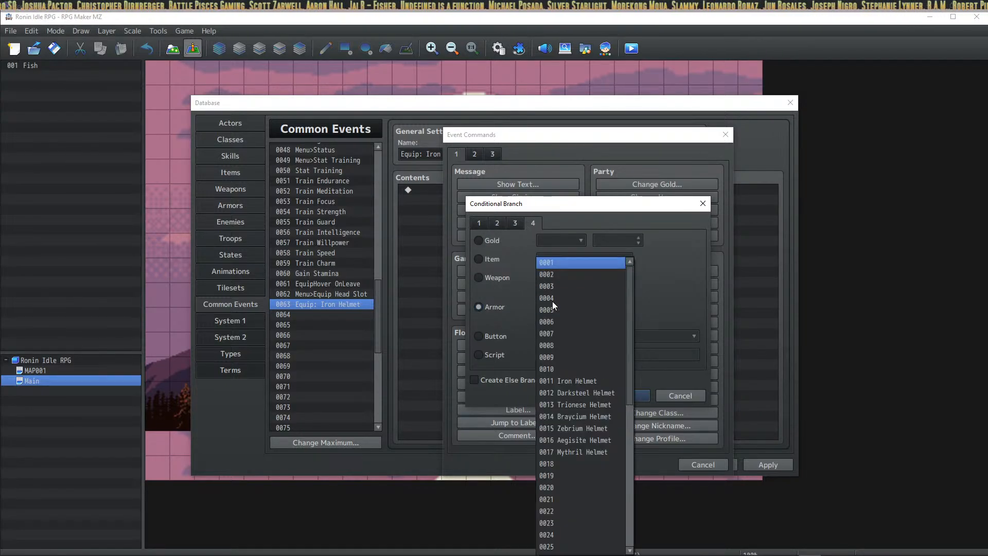
pyautogui.click(579, 380)
pyautogui.click(625, 396)
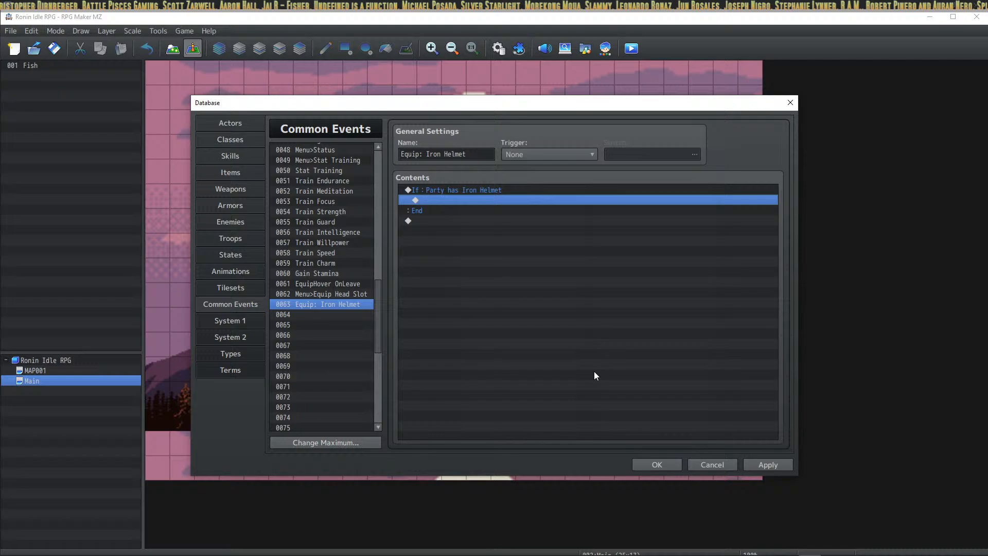
# Step: Edit the conditional branch to include an Else branch
pyautogui.rightClick(471, 190)
pyautogui.click(489, 211)
pyautogui.click(500, 382)
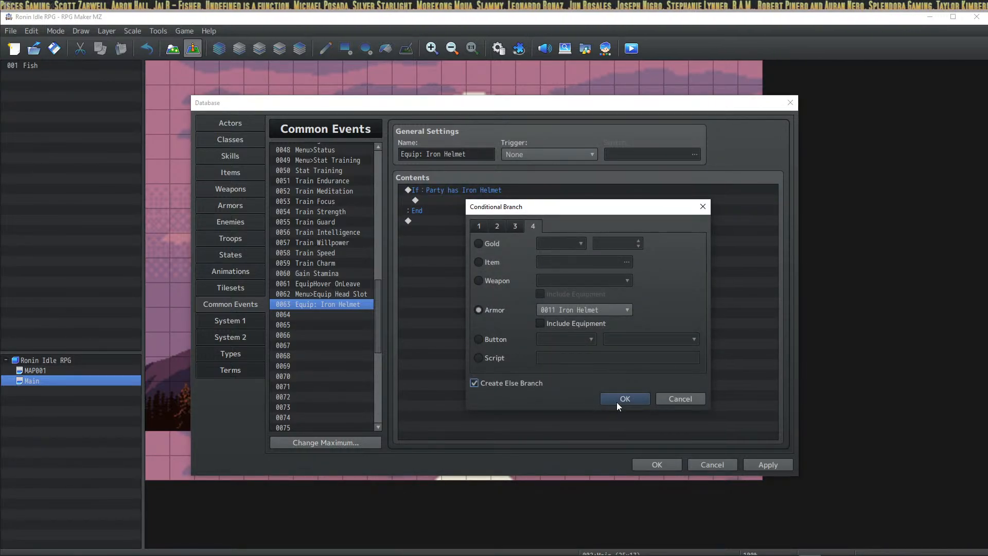
pyautogui.click(623, 399)
# Step: Inside the If branch, add Change Equipment equipping Iron Helmet to Ronin's Head, and apply
pyautogui.click(458, 201)
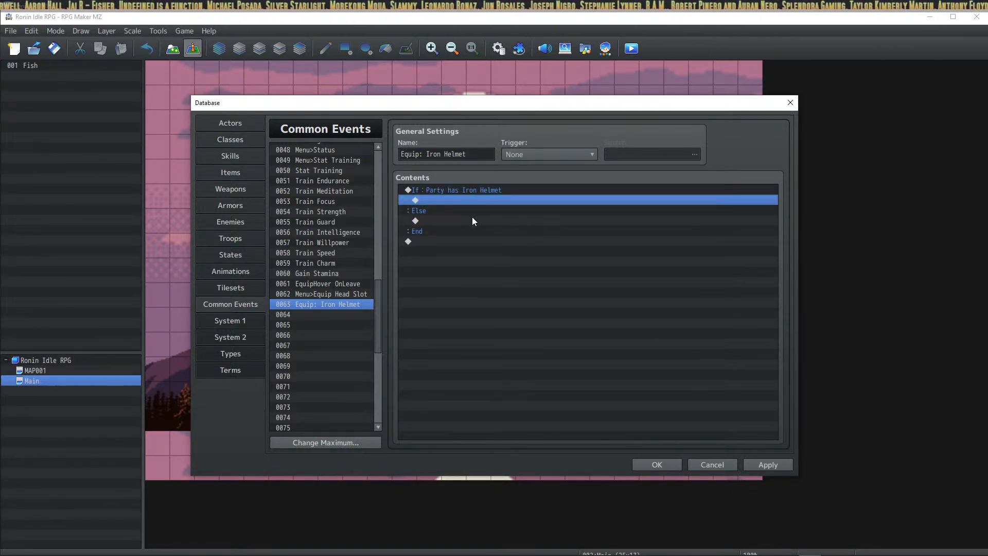
pyautogui.rightClick(468, 200)
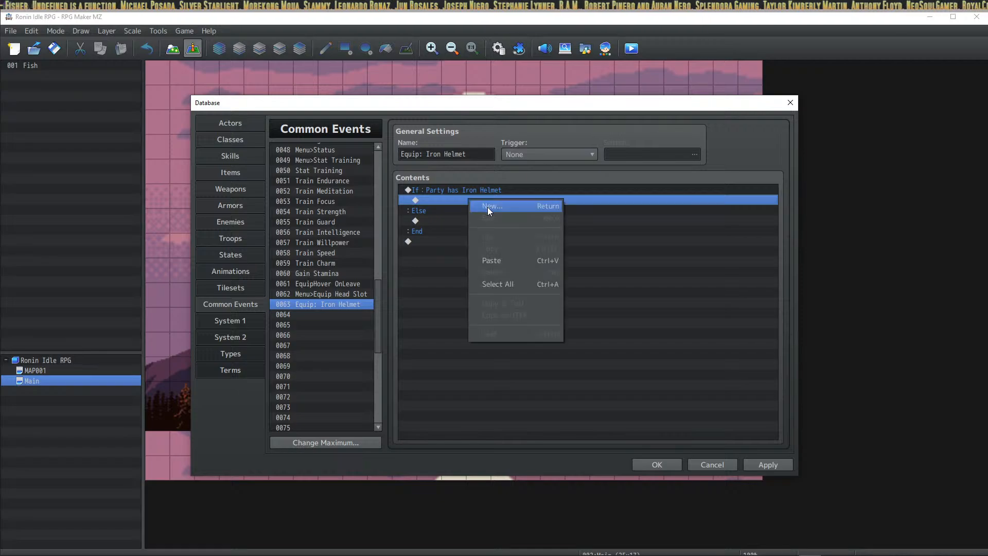
pyautogui.click(486, 207)
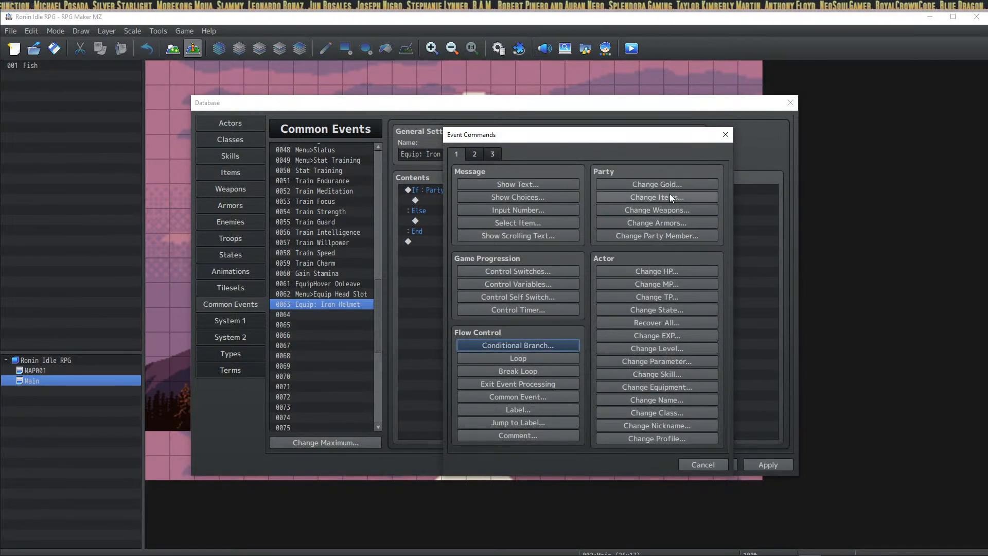
pyautogui.click(677, 225)
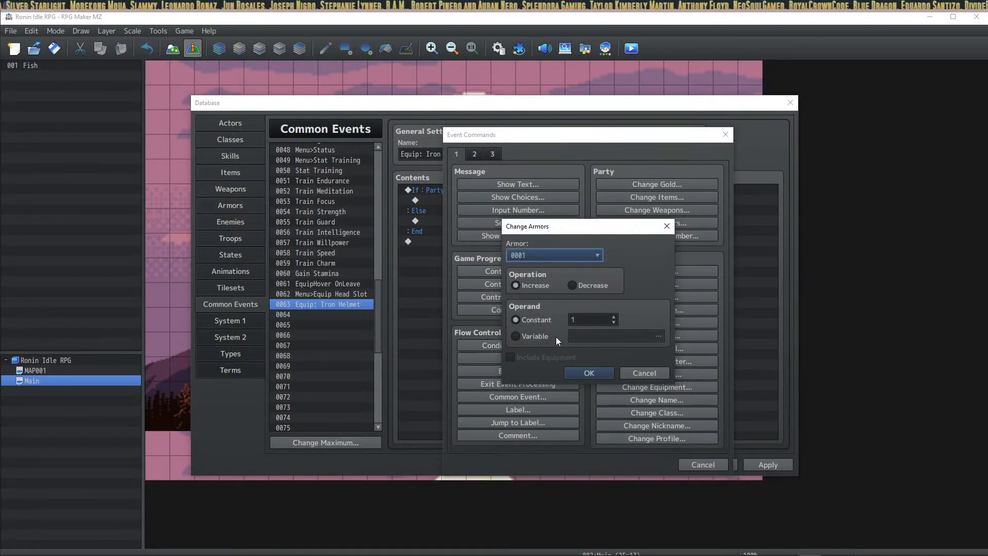
pyautogui.click(643, 373)
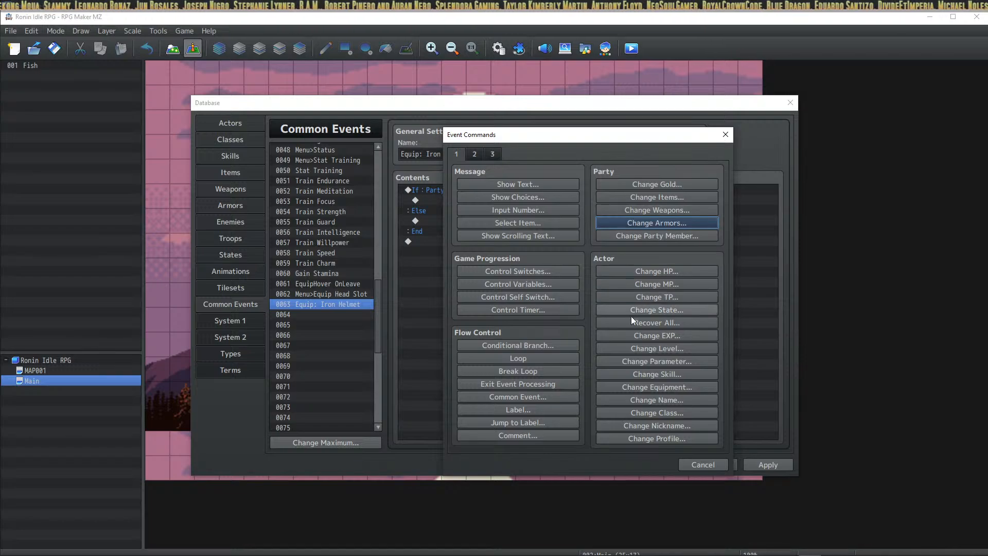
pyautogui.click(680, 391)
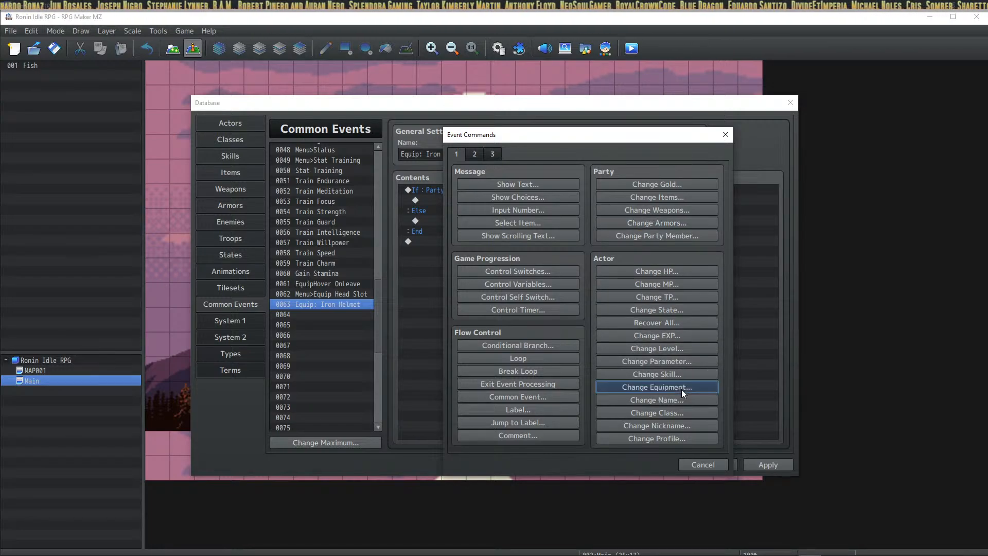
pyautogui.click(582, 306)
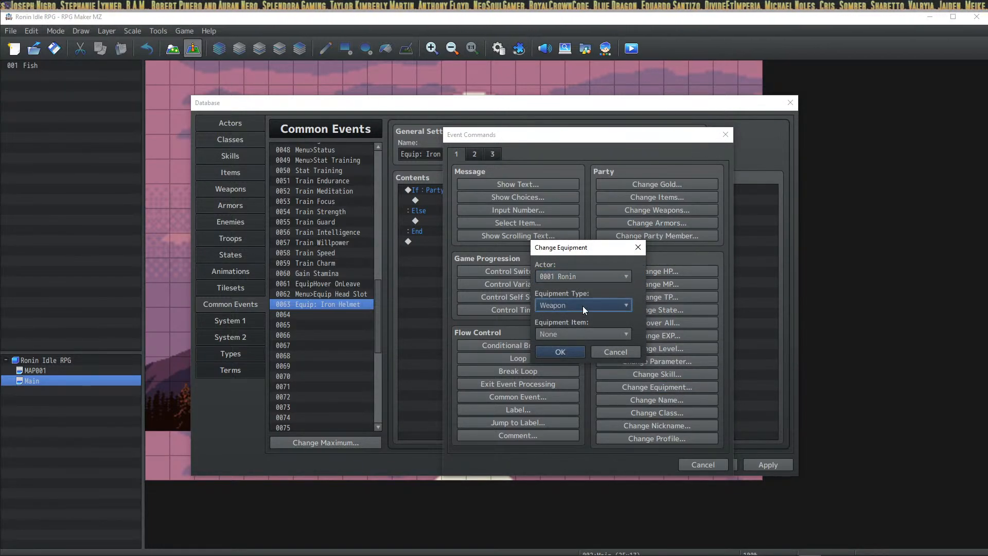
pyautogui.click(563, 354)
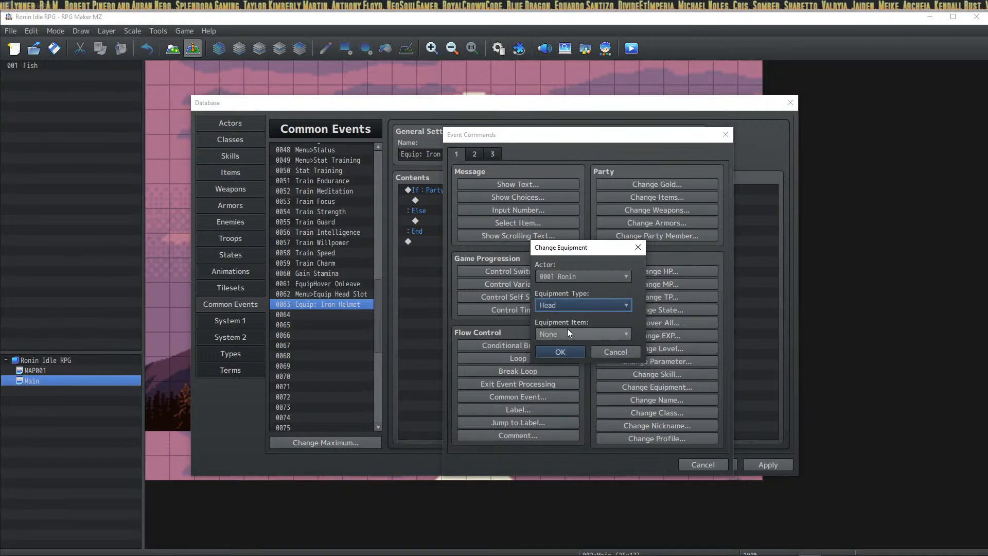
pyautogui.click(570, 333)
pyautogui.click(572, 360)
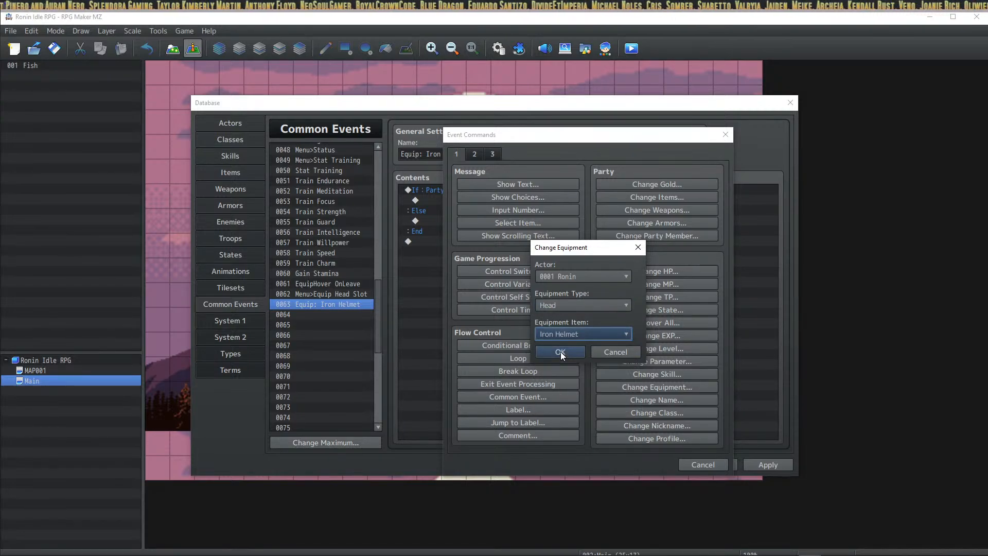
pyautogui.click(561, 350)
pyautogui.click(767, 464)
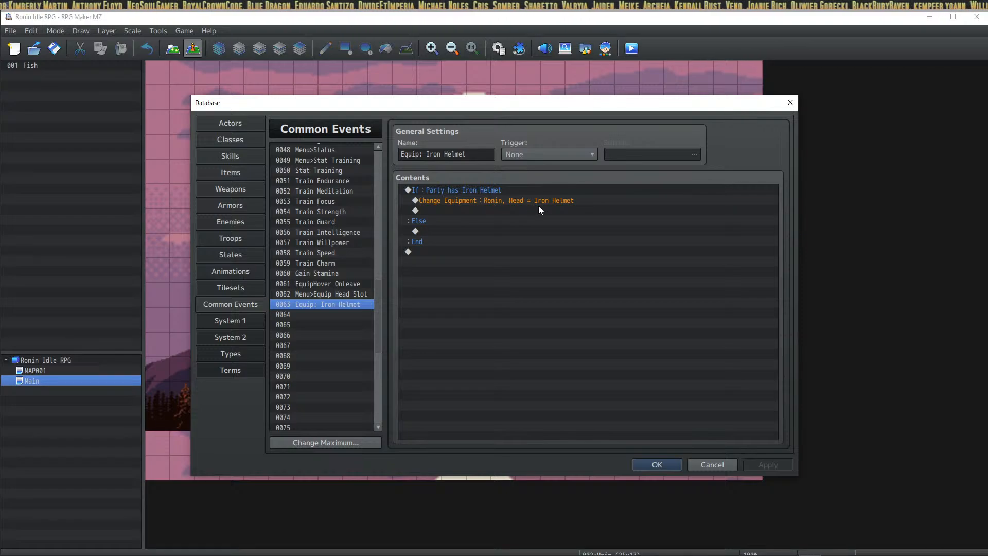
# Step: Review the new Change Equipment command and select the empty row under Else
pyautogui.click(448, 211)
pyautogui.click(474, 202)
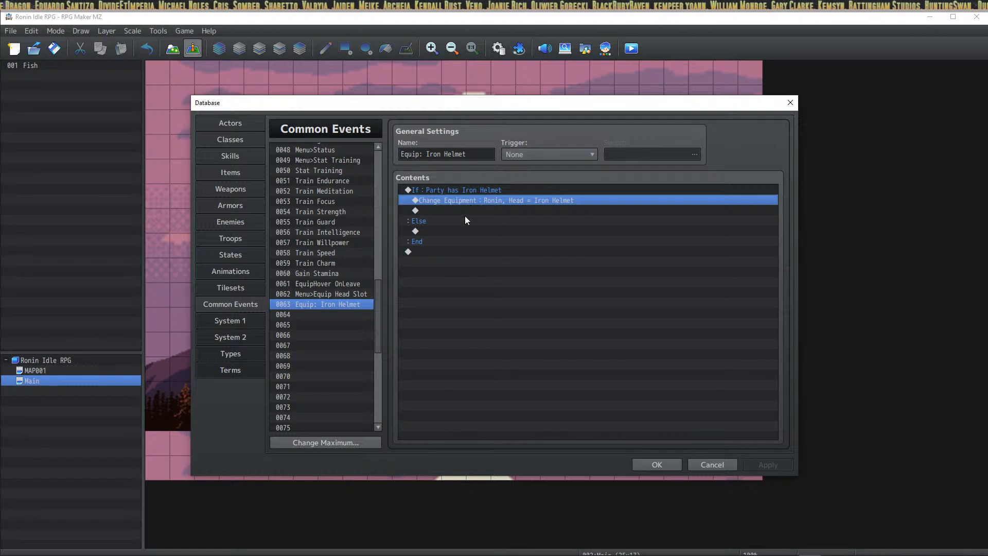
pyautogui.click(474, 190)
pyautogui.click(474, 200)
pyautogui.click(470, 220)
pyautogui.click(475, 202)
pyautogui.click(473, 211)
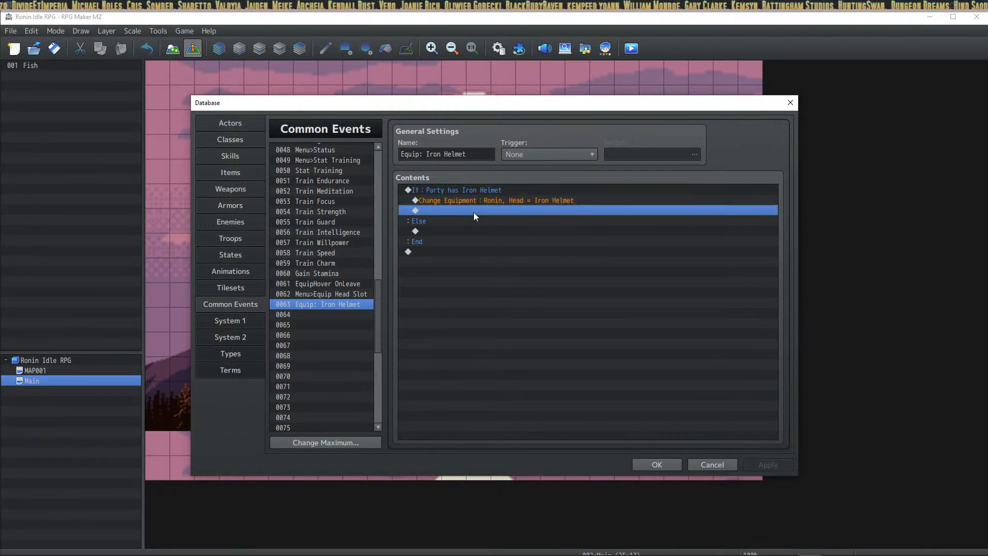
pyautogui.click(475, 201)
pyautogui.click(475, 190)
pyautogui.click(473, 199)
pyautogui.click(465, 221)
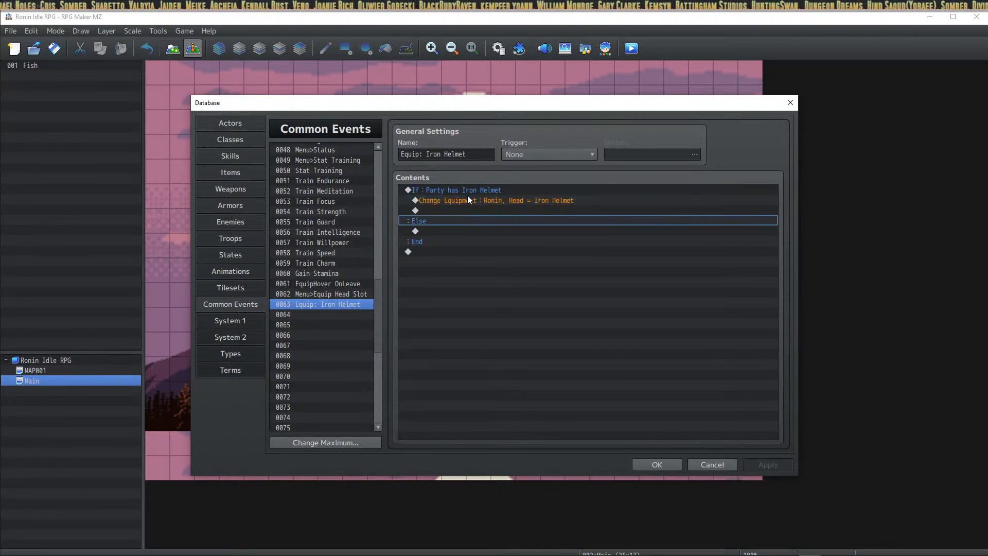
pyautogui.click(468, 191)
pyautogui.click(481, 202)
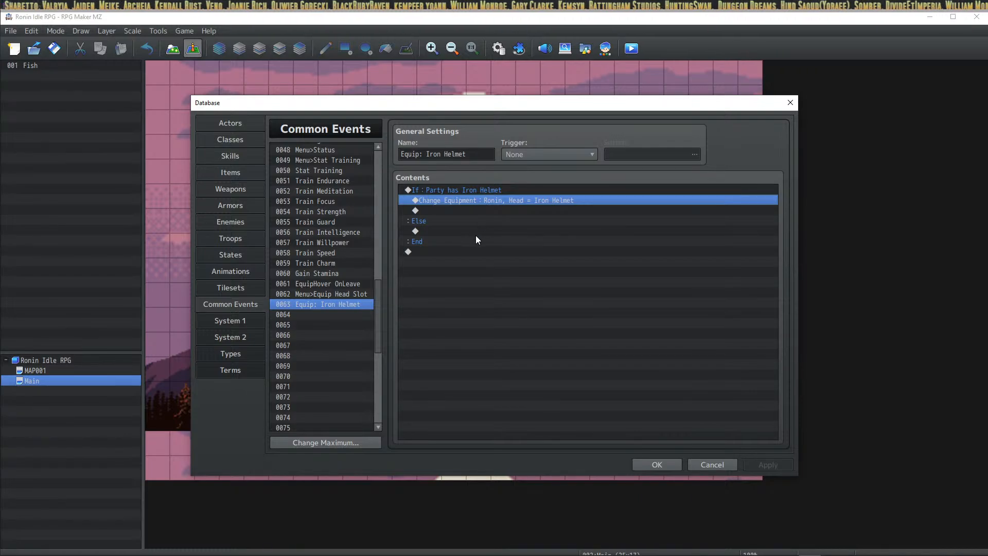
pyautogui.click(478, 209)
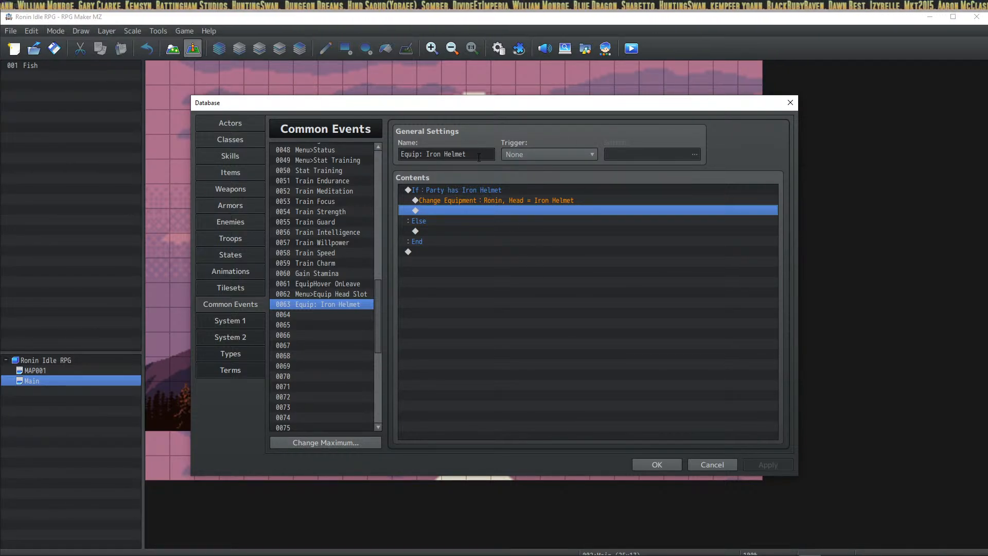
pyautogui.click(463, 192)
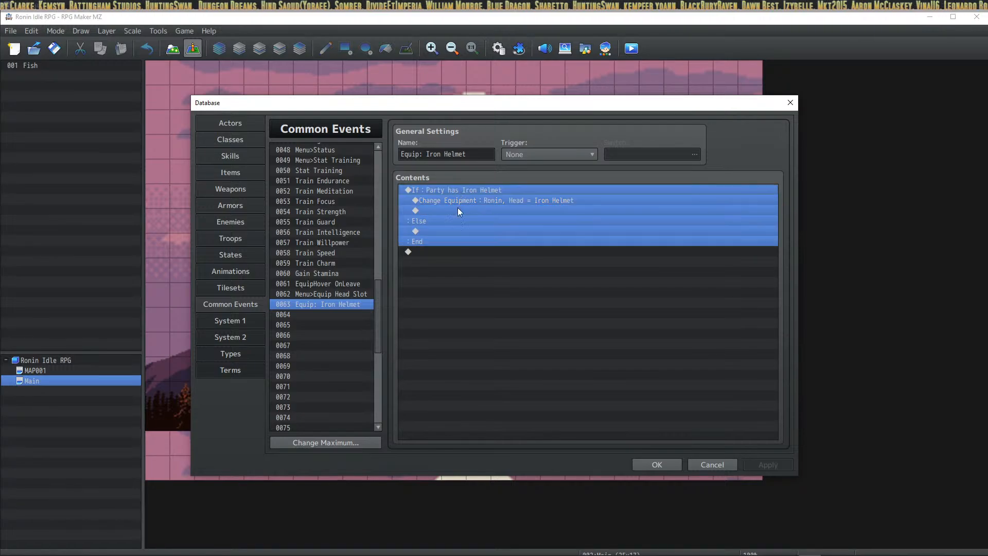
pyautogui.click(461, 202)
pyautogui.click(454, 191)
pyautogui.click(443, 231)
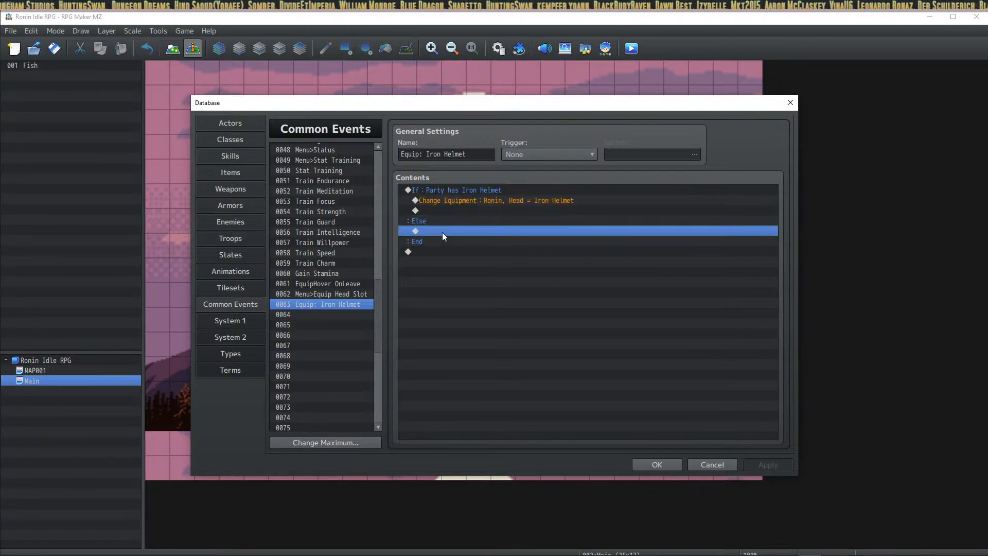
pyautogui.rightClick(454, 232)
# Step: In the Else branch, add Control Switches turning switch 0018, renamed 'Missing Item', ON
pyautogui.click(459, 237)
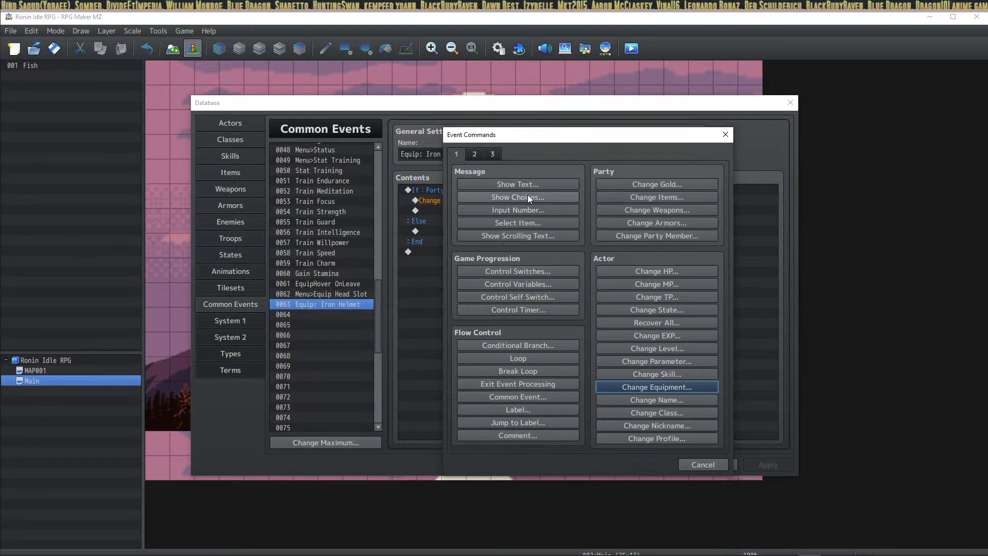
pyautogui.click(526, 272)
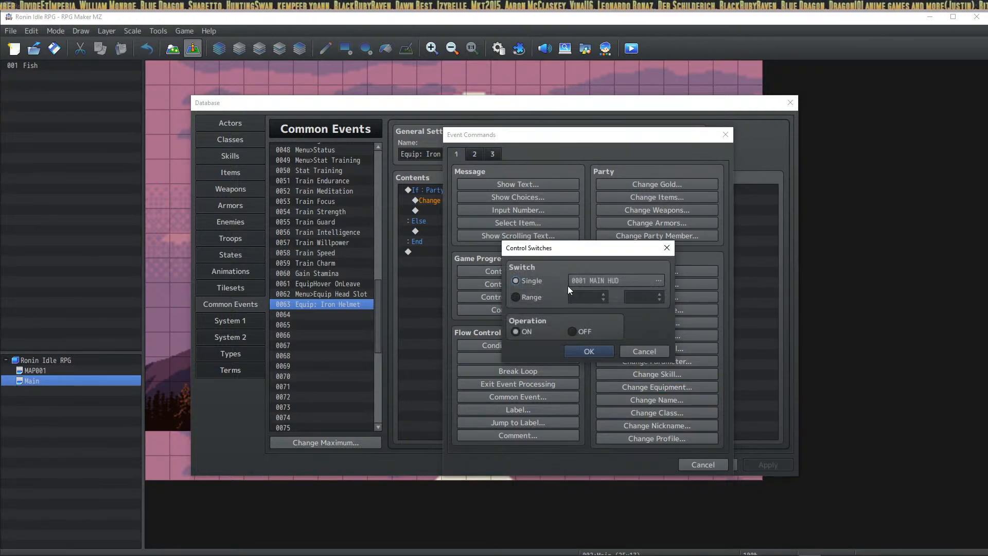
pyautogui.click(617, 279)
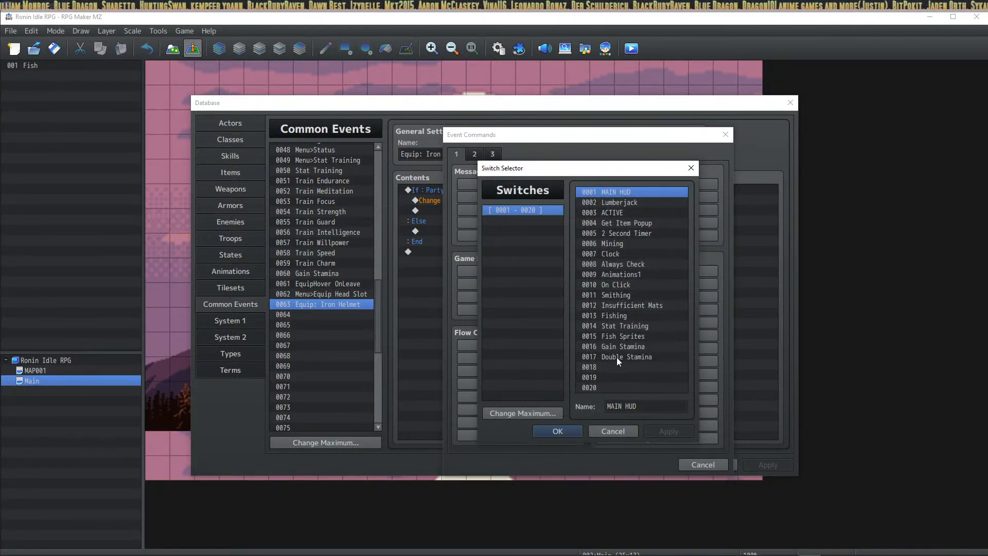
pyautogui.click(623, 366)
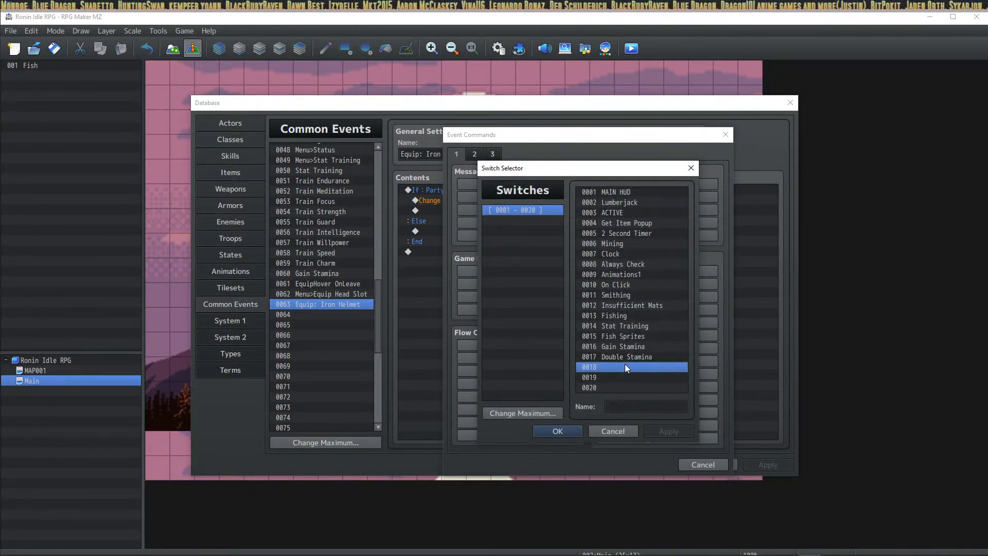
pyautogui.click(623, 408)
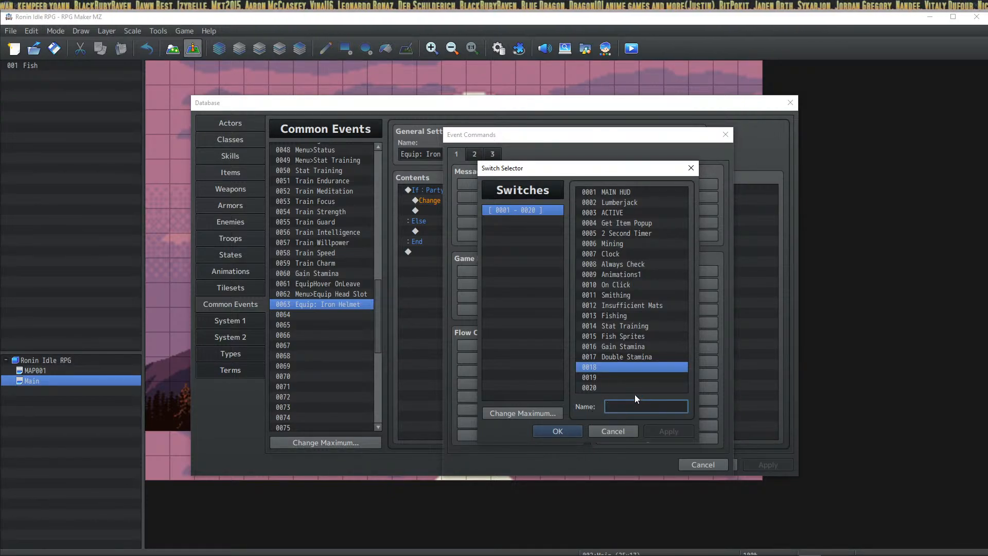
pyautogui.write('Missing Item')
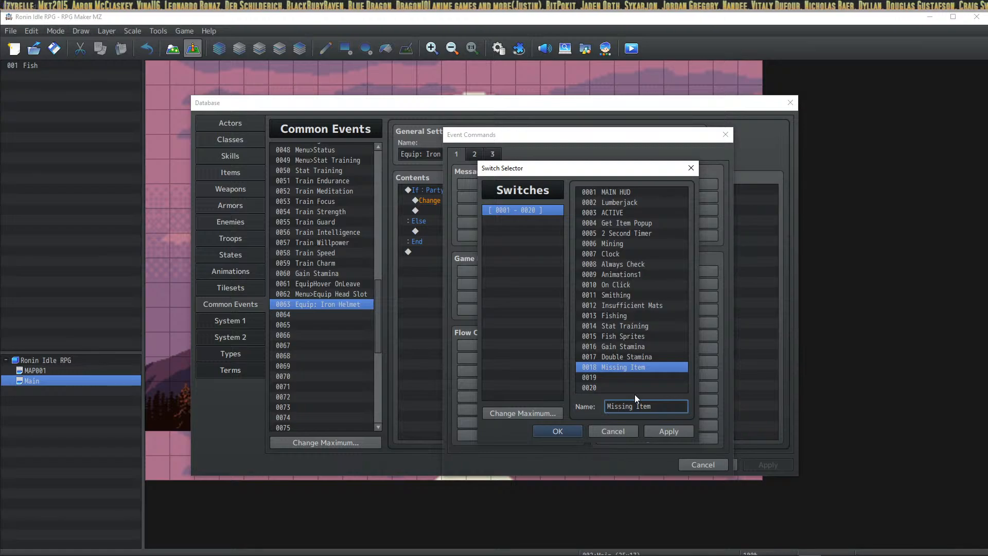
pyautogui.click(671, 430)
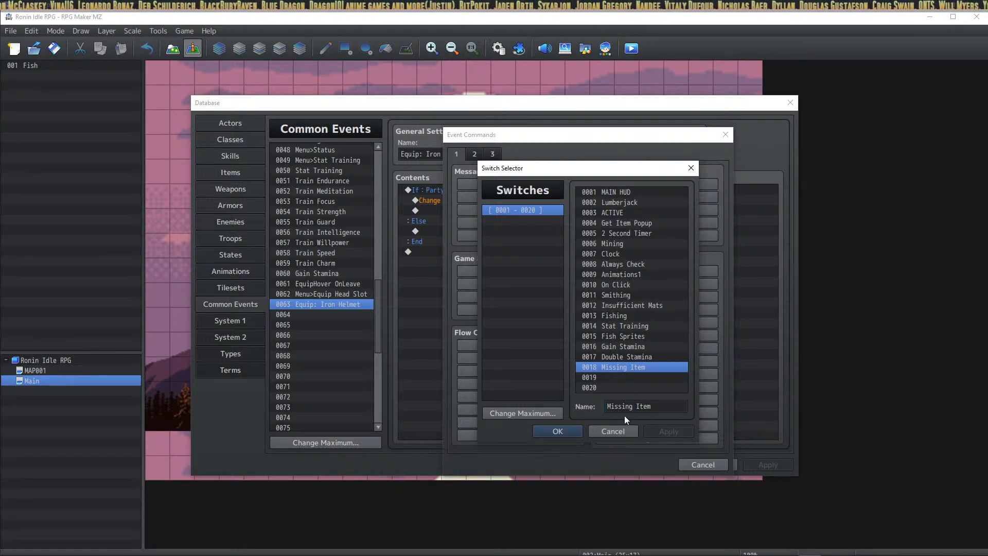
pyautogui.click(552, 431)
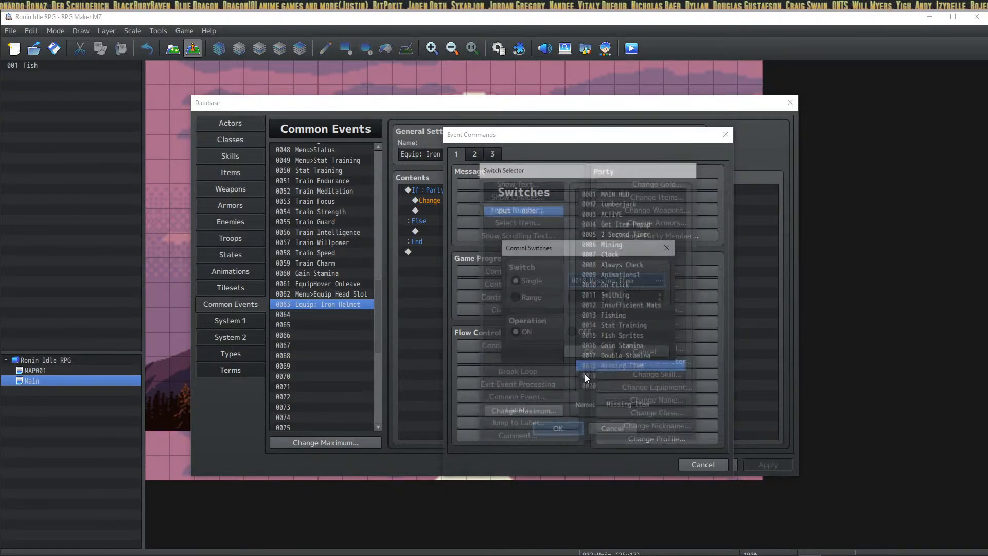
pyautogui.click(588, 351)
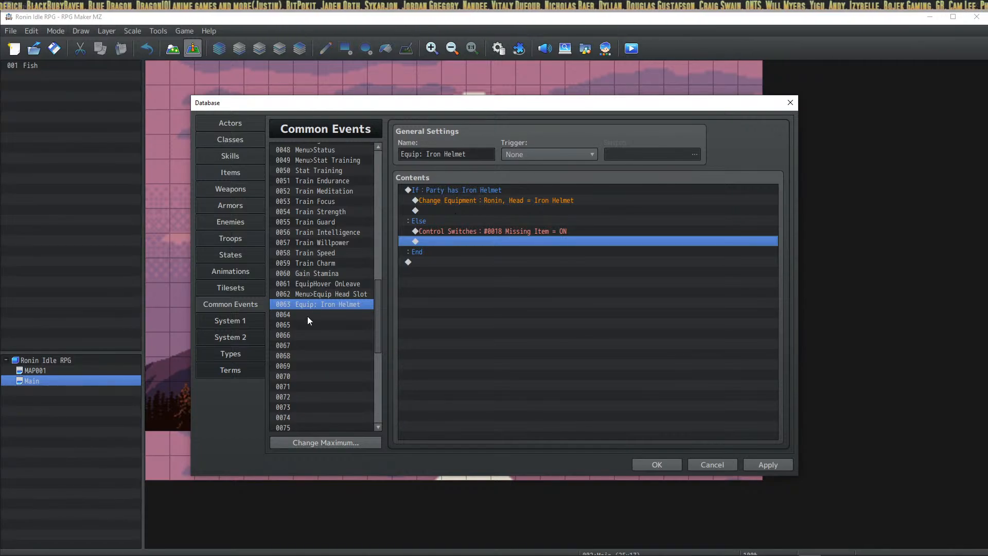
# Step: Set up common event 0064 'Missing Item Timer' as Parallel, triggered by switch 0018 Missing Item
pyautogui.click(322, 314)
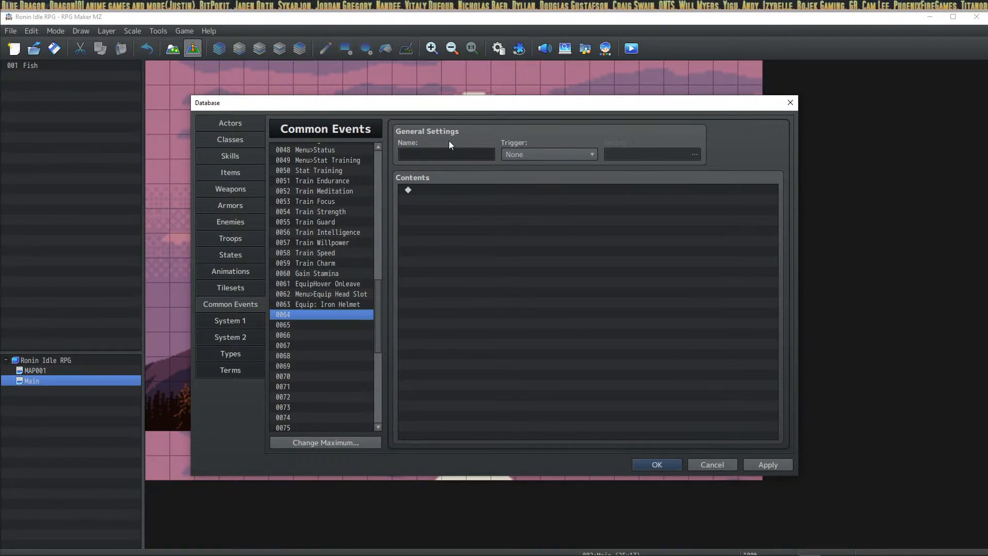
pyautogui.click(415, 156)
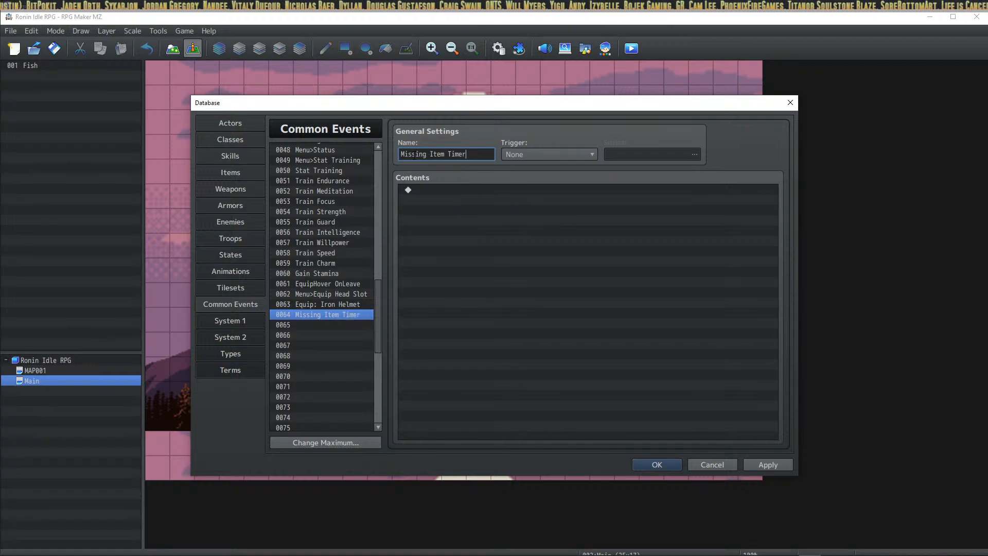
pyautogui.click(534, 158)
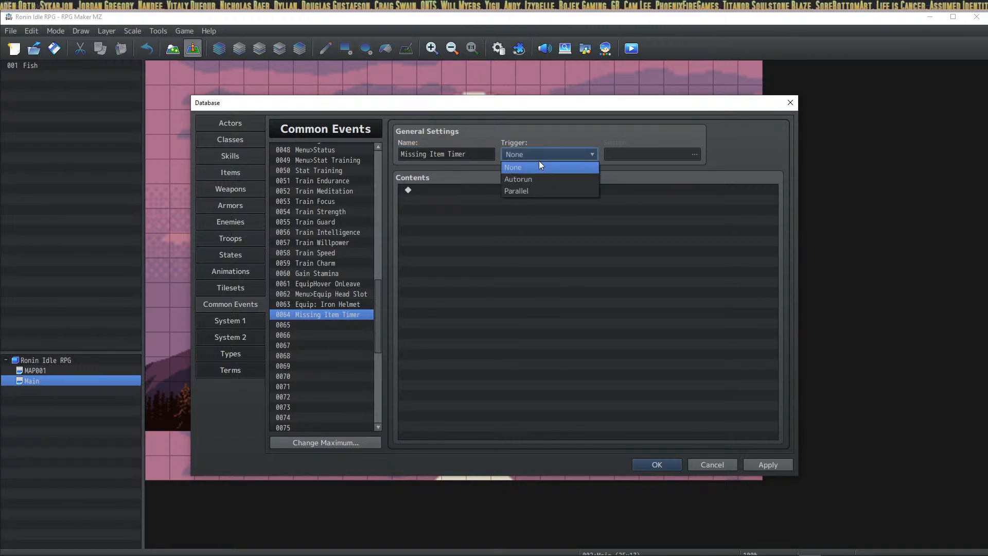
pyautogui.click(538, 191)
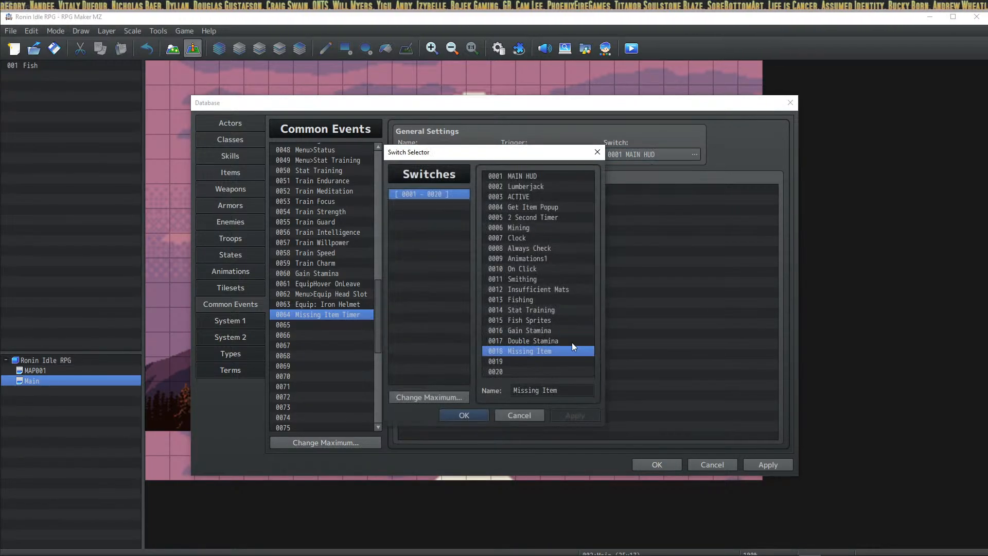
pyautogui.click(459, 415)
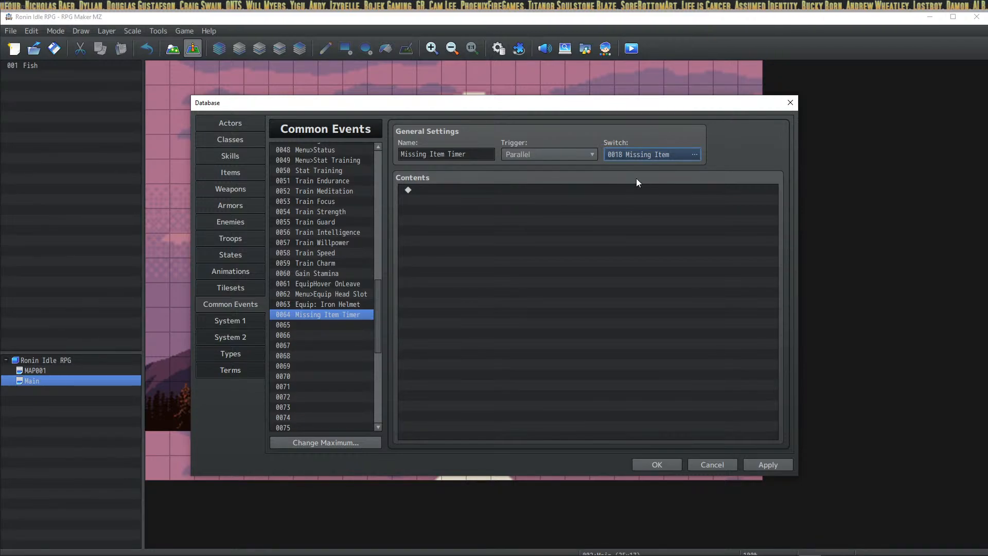
# Step: Add a Wait command of 180 frames to the event
pyautogui.rightClick(453, 190)
pyautogui.click(457, 197)
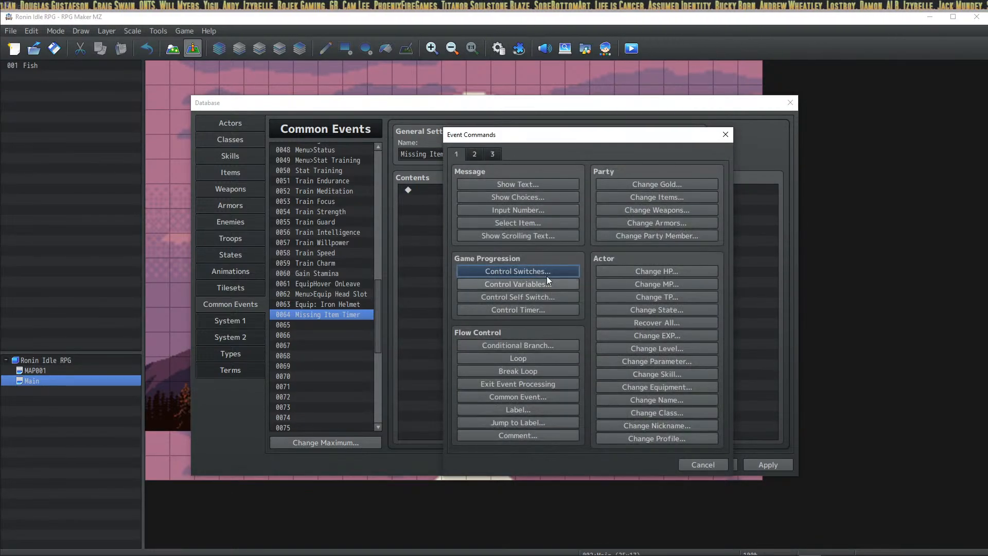
pyautogui.click(486, 153)
pyautogui.click(477, 152)
pyautogui.click(632, 184)
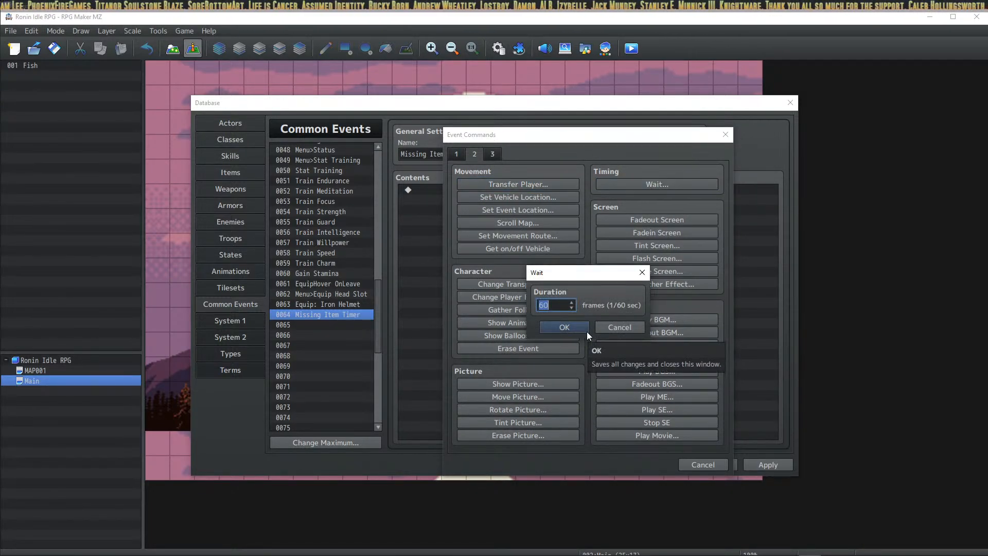
pyautogui.write('180')
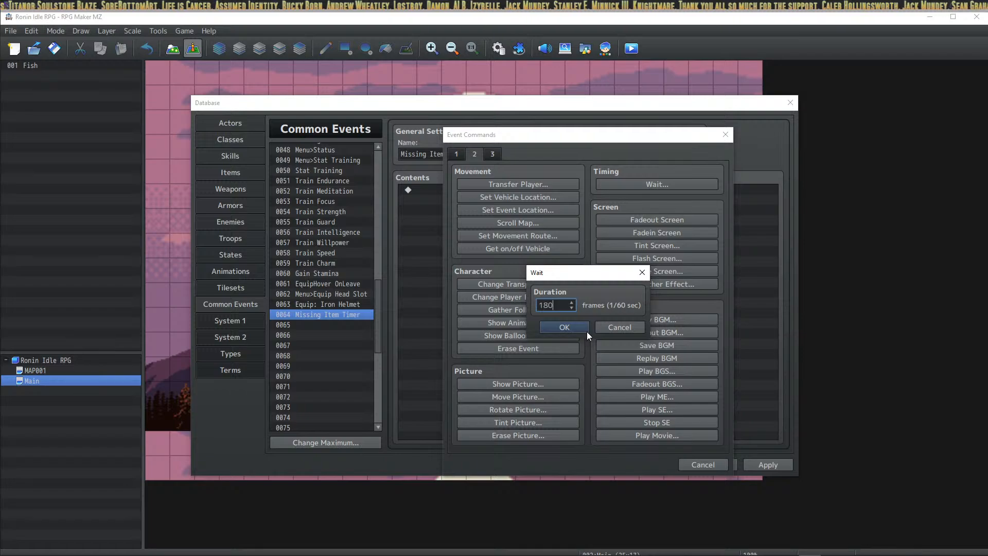
pyautogui.click(586, 332)
# Step: Add Control Switches turning switch 0018 Missing Item OFF after the wait
pyautogui.rightClick(451, 206)
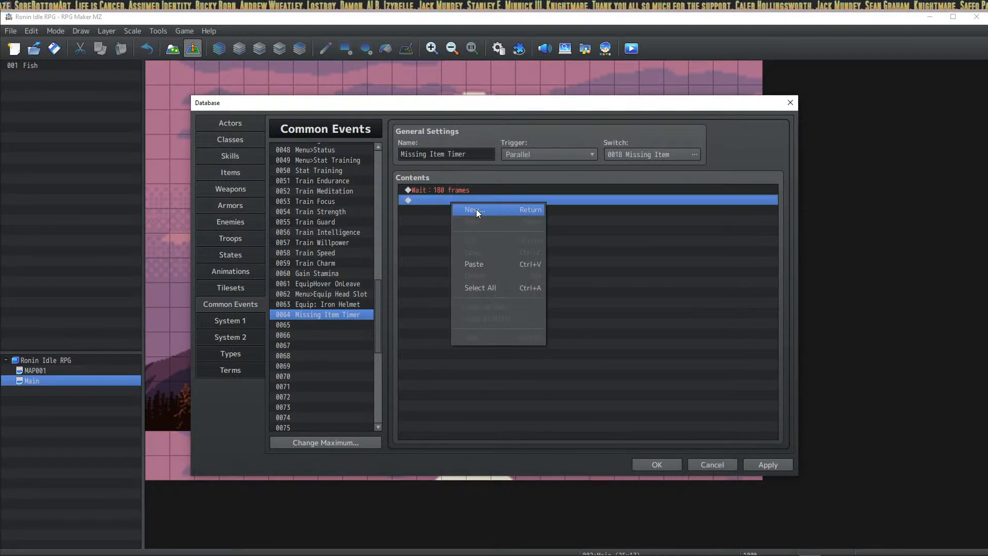
pyautogui.click(475, 209)
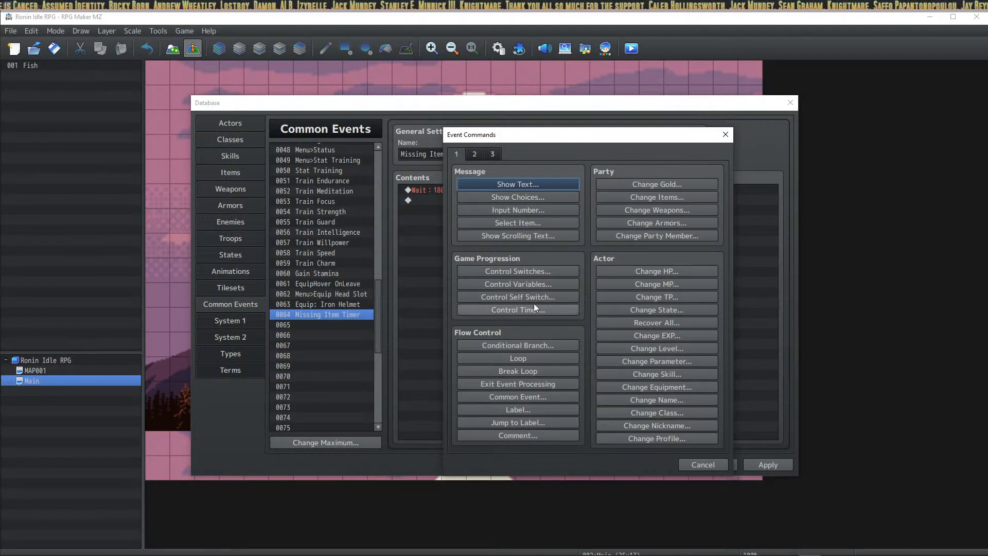
pyautogui.click(535, 270)
pyautogui.click(619, 286)
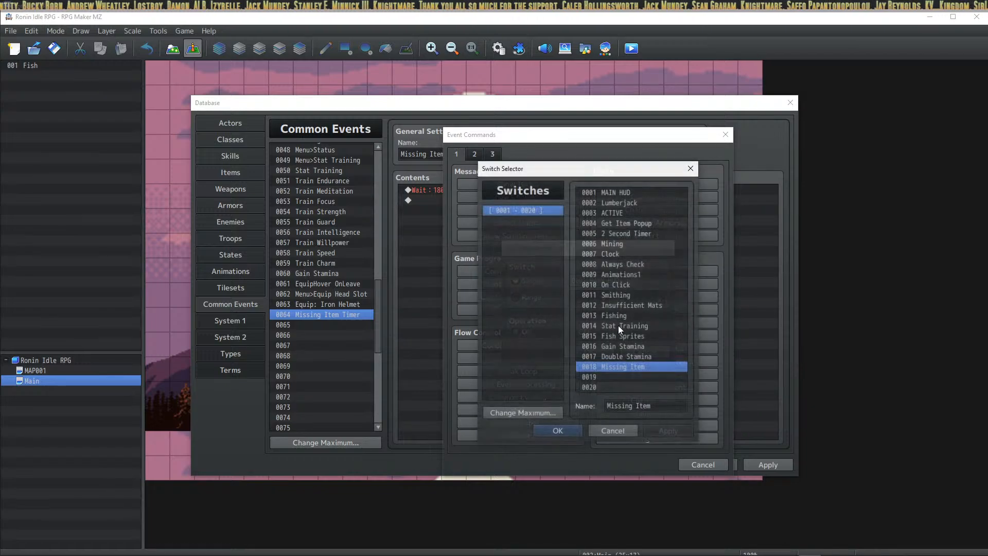
pyautogui.click(561, 431)
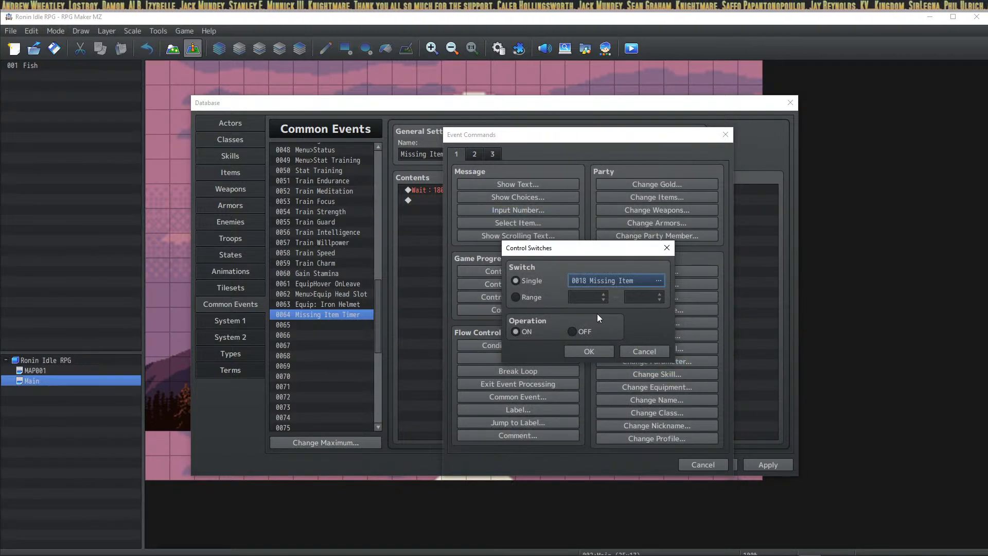
pyautogui.click(577, 334)
pyautogui.click(587, 352)
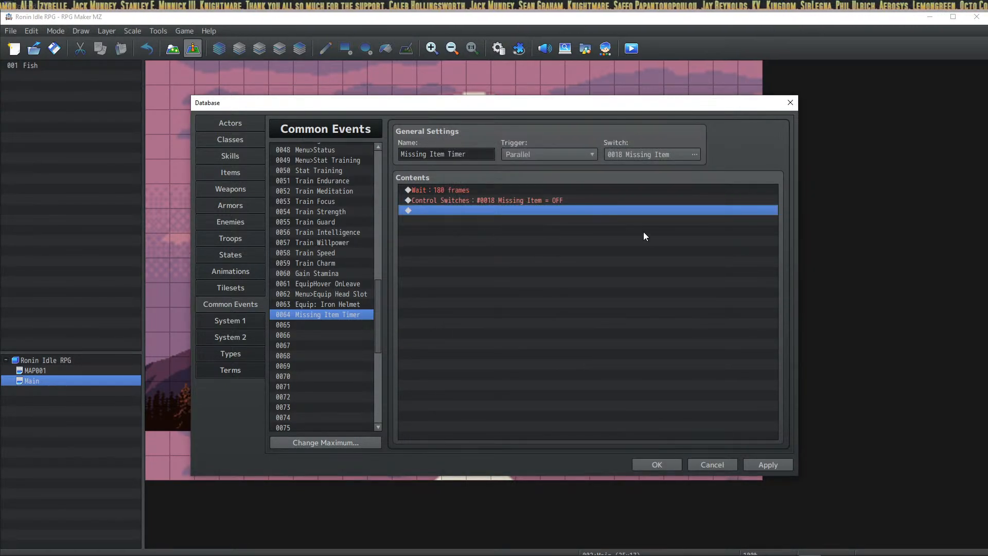
# Step: Apply the common event changes, review Equip: Iron Helmet's Change Equipment command, and close the database
pyautogui.click(764, 463)
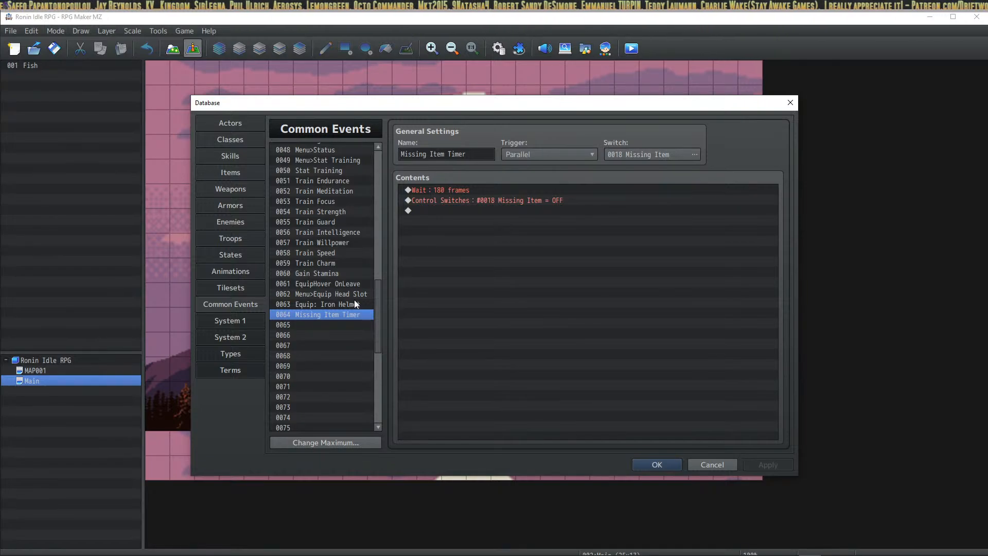
pyautogui.click(335, 305)
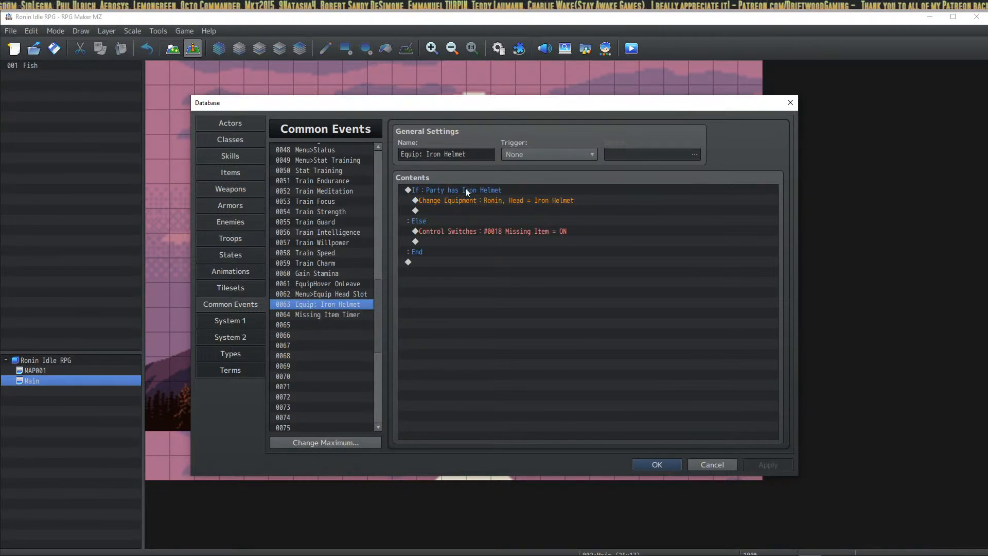
pyautogui.click(487, 201)
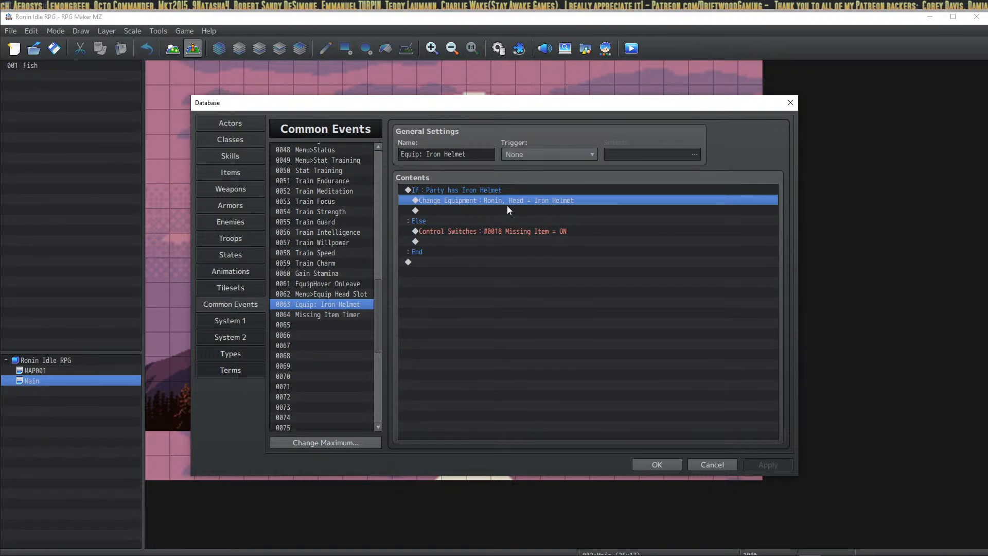
pyautogui.click(484, 209)
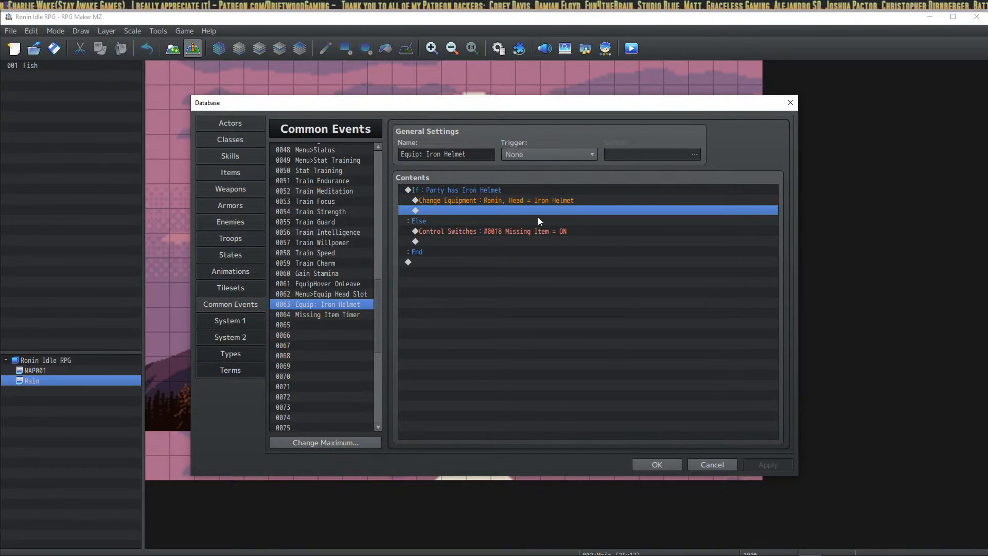
pyautogui.click(503, 200)
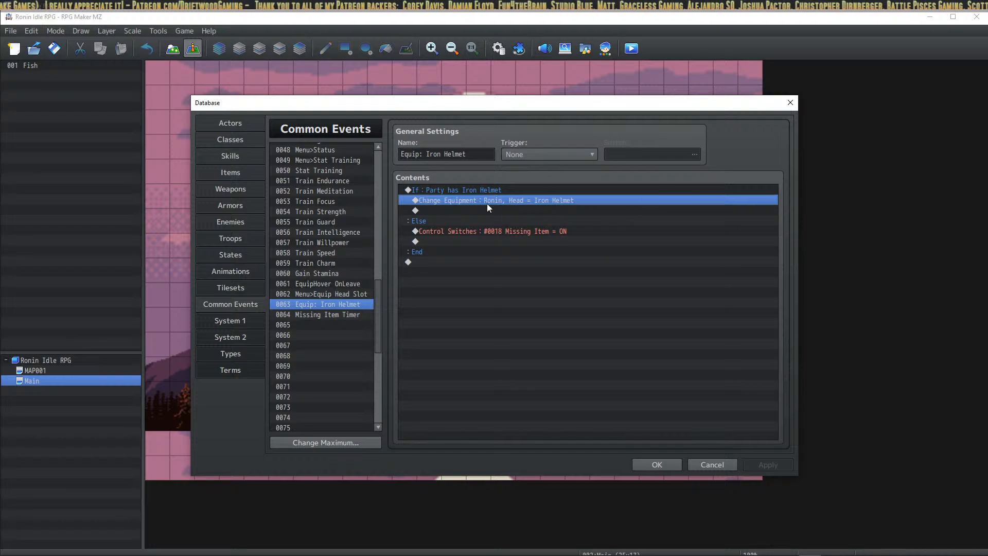
pyautogui.click(642, 464)
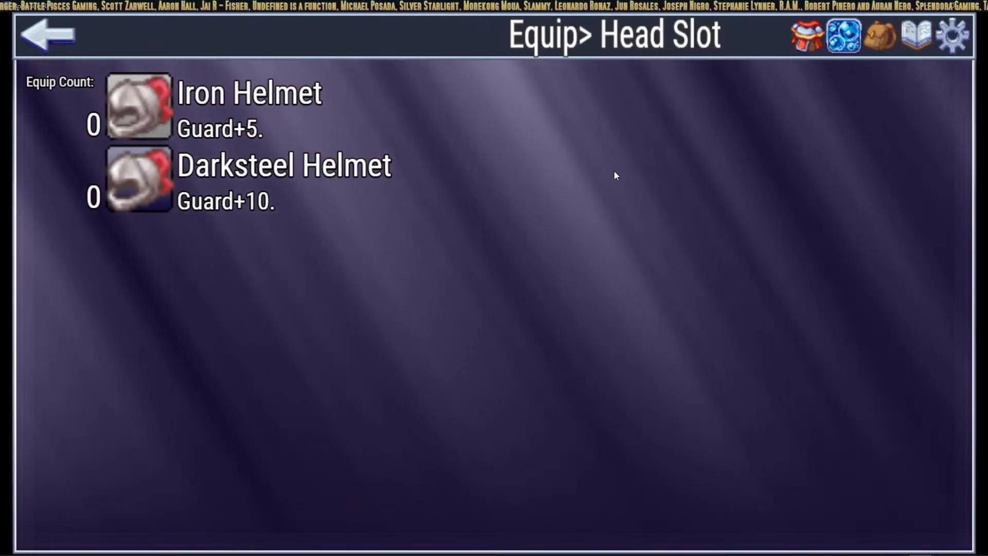
# Step: With Cannot Equip Text selected, try a custom collection component, then cancel and close the selector unchanged
pyautogui.hotkey('alt', 'Tab')
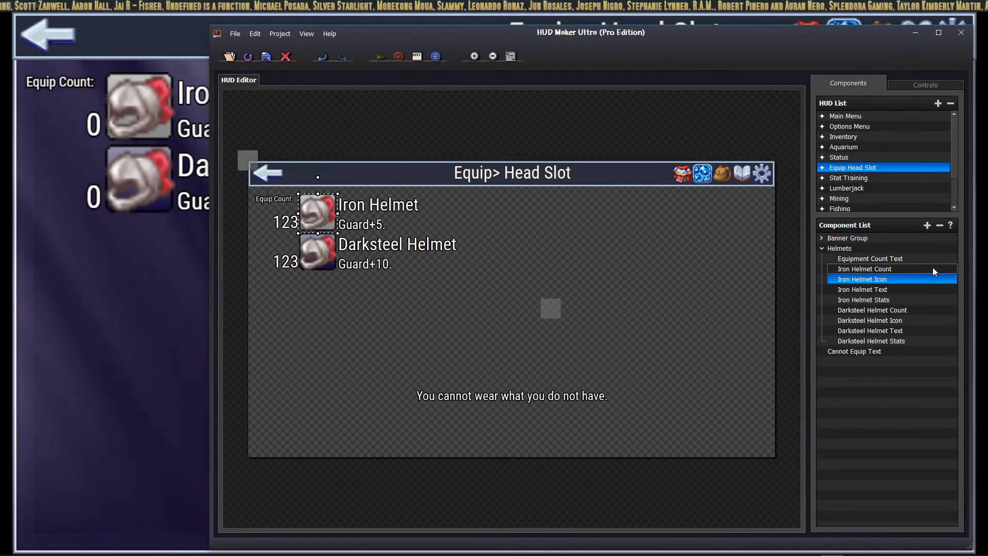
pyautogui.click(859, 352)
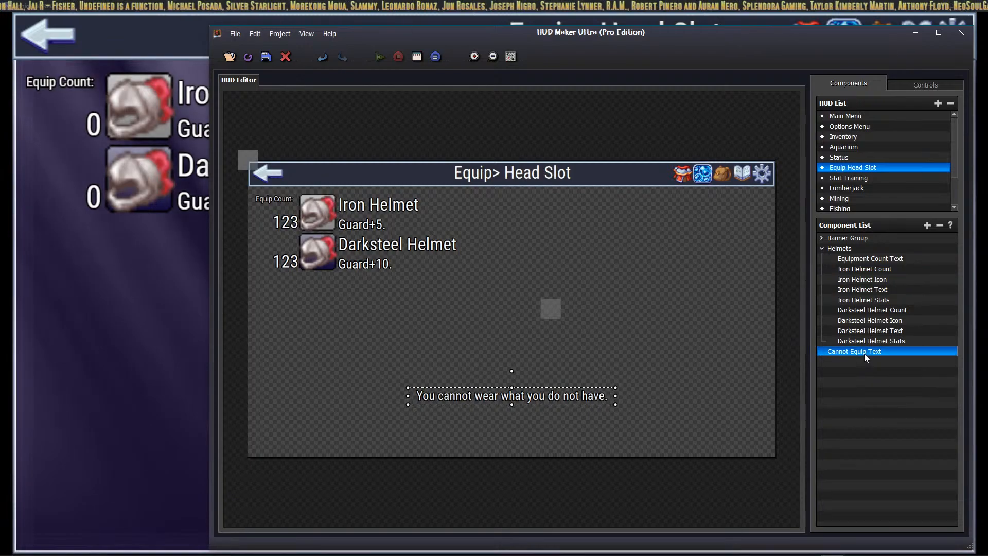
pyautogui.click(927, 225)
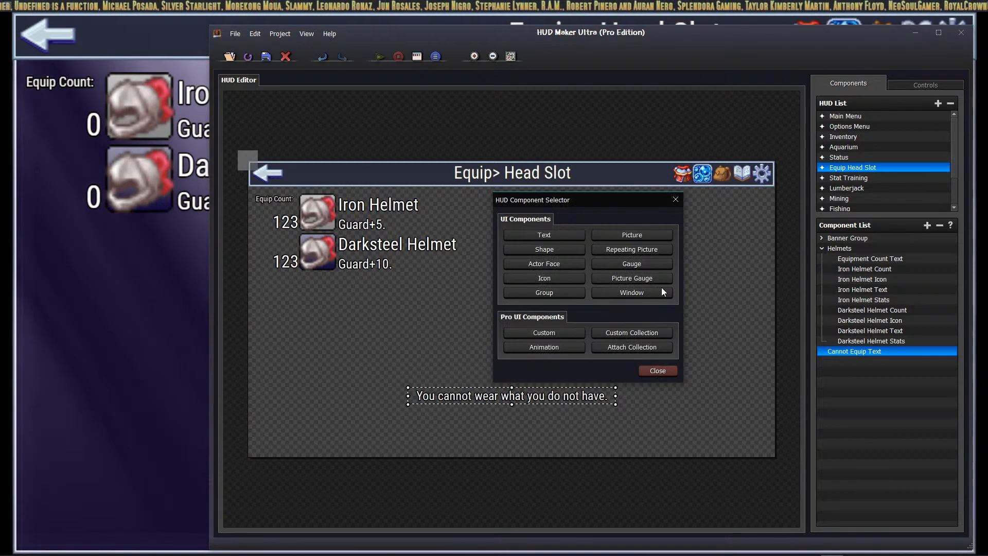
pyautogui.click(642, 333)
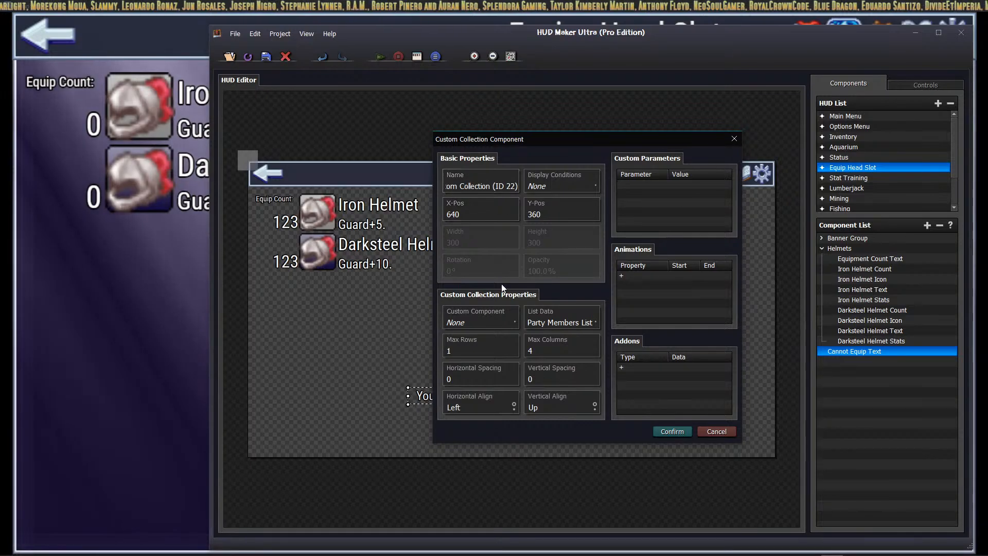
pyautogui.click(490, 320)
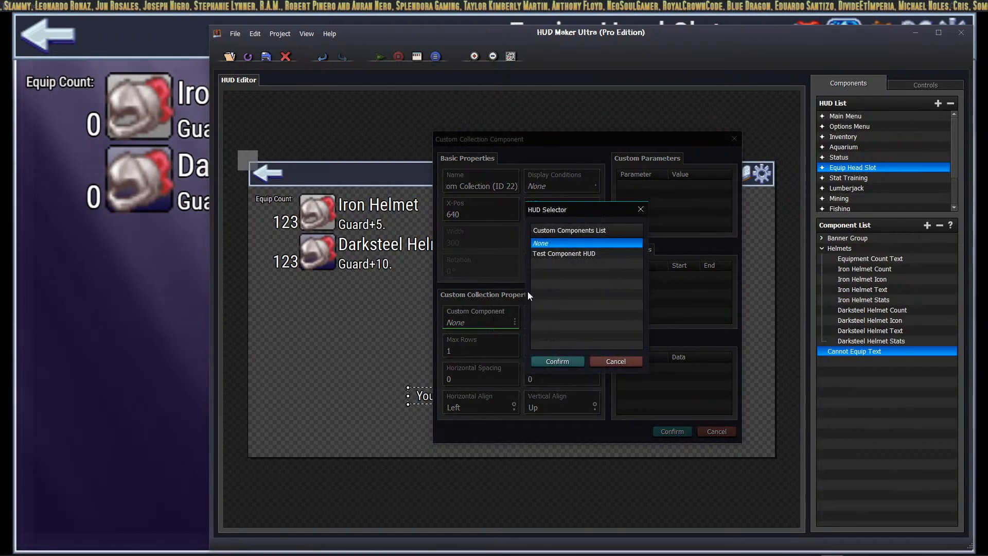
pyautogui.click(620, 360)
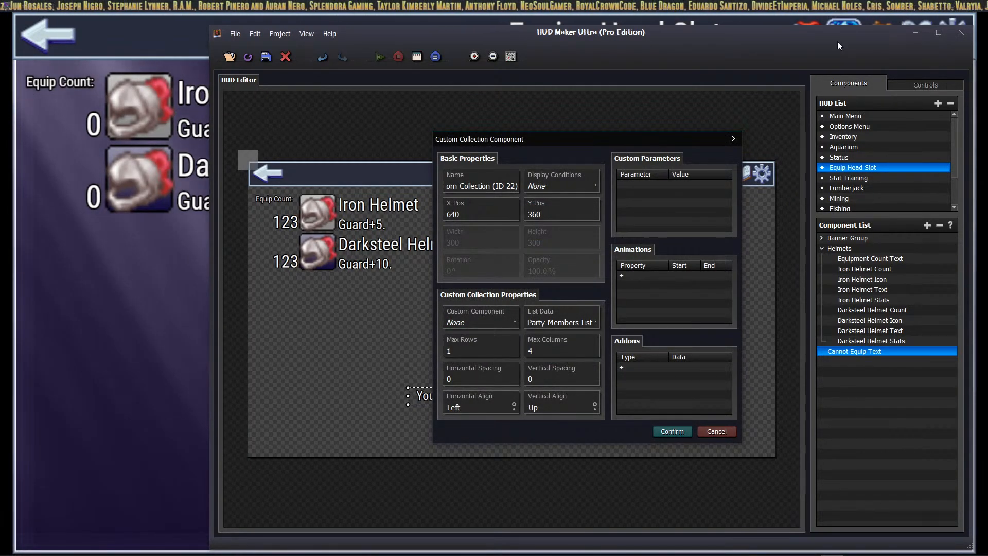
pyautogui.click(726, 435)
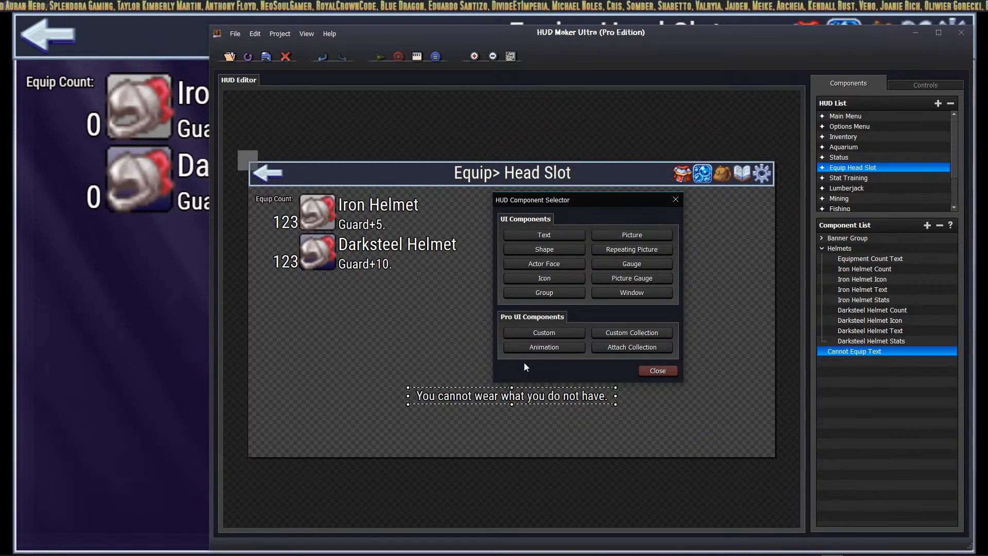
pyautogui.click(650, 370)
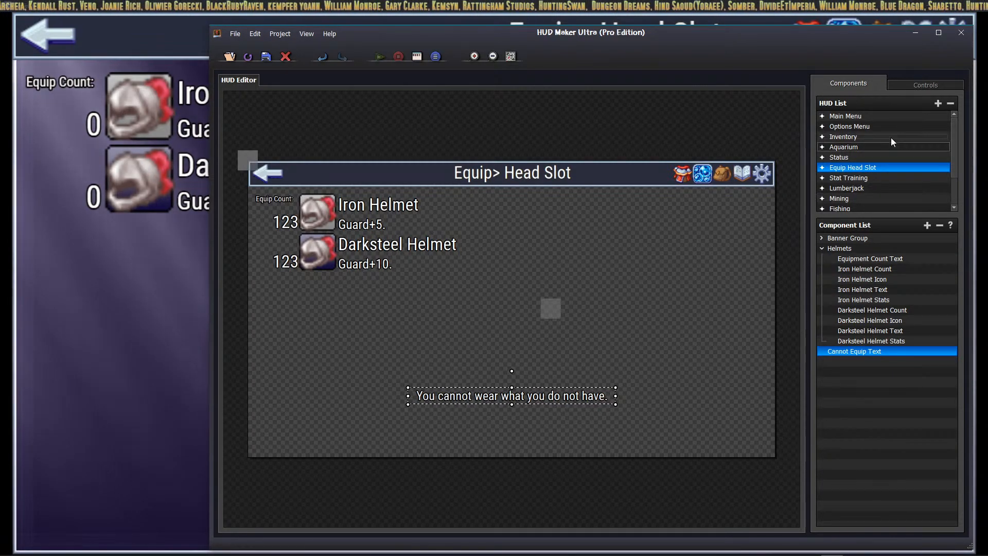
pyautogui.scroll(-3, 919, 121)
pyautogui.click(938, 104)
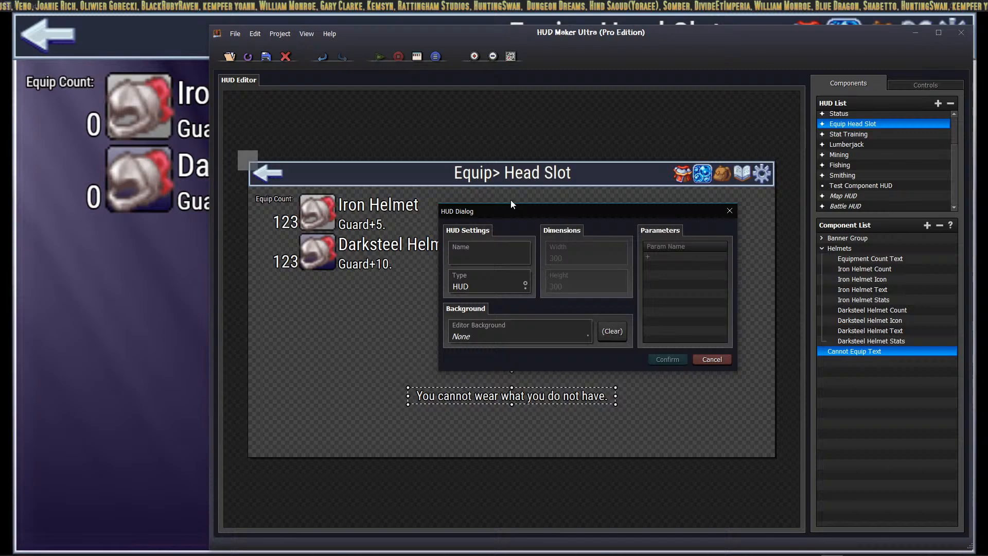
pyautogui.click(487, 287)
pyautogui.click(494, 289)
pyautogui.click(494, 289)
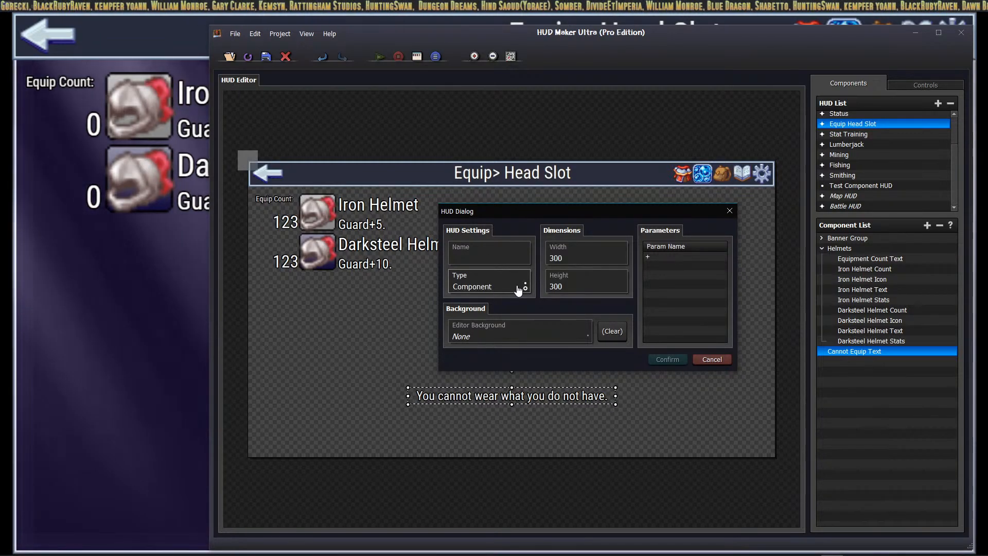
pyautogui.click(712, 359)
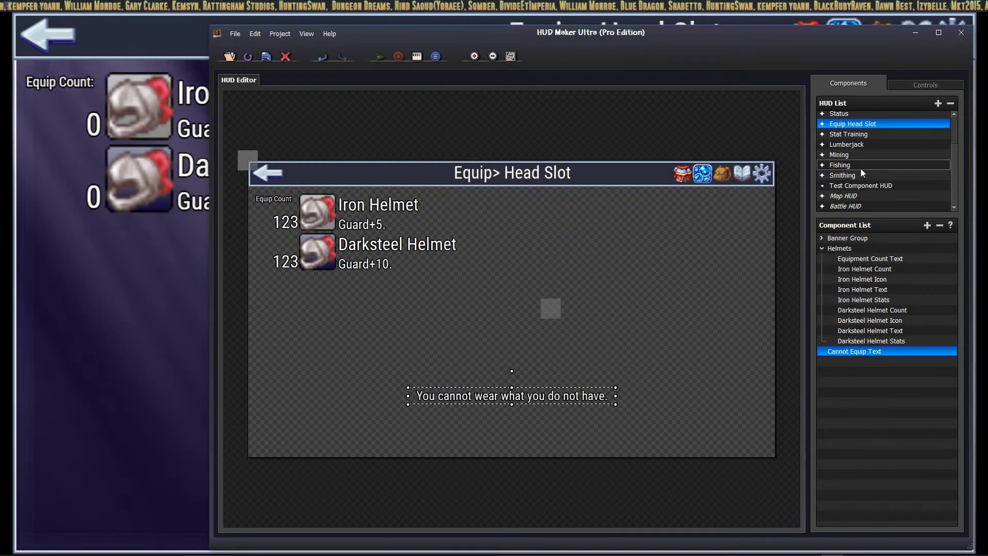
pyautogui.doubleClick(868, 185)
pyautogui.click(715, 358)
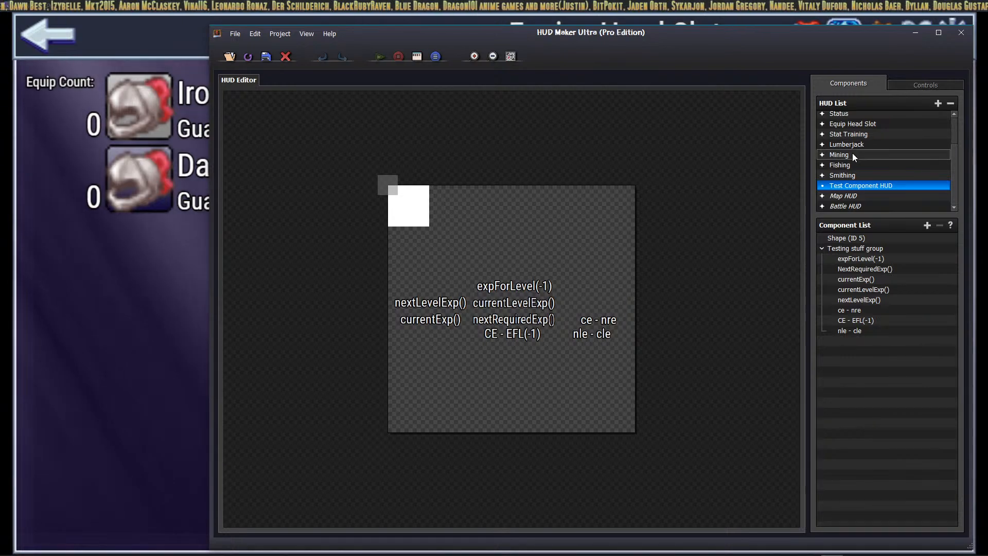
pyautogui.scroll(2, 854, 165)
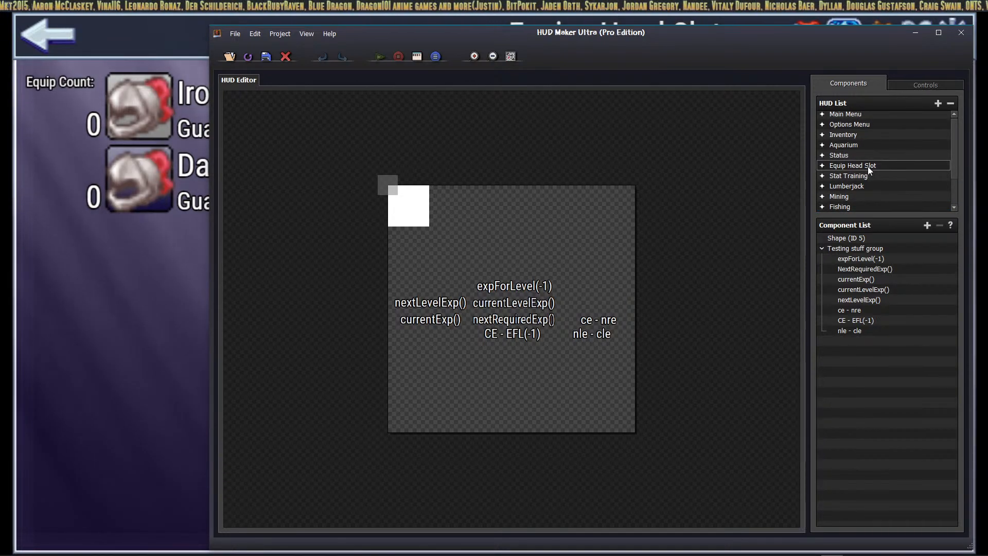
pyautogui.click(824, 169)
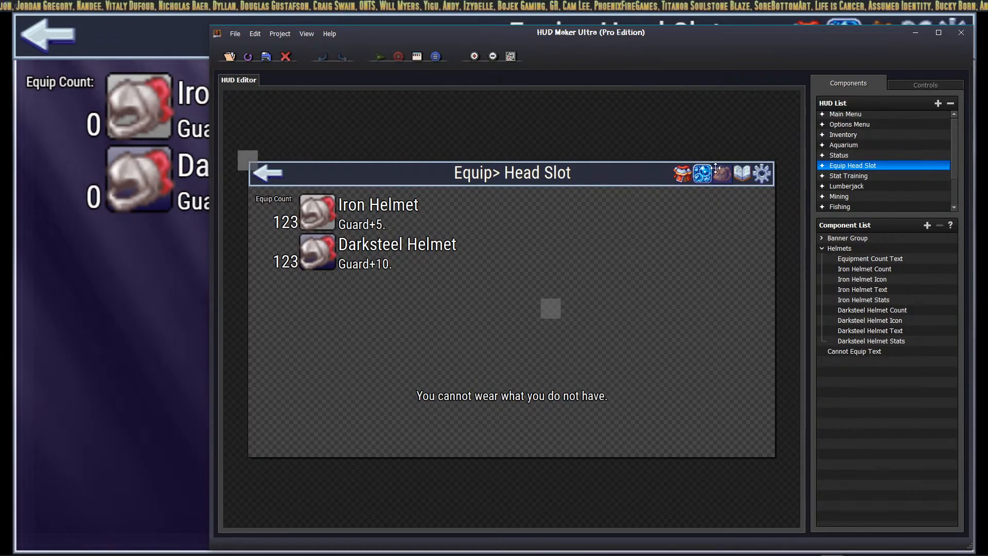
# Step: Expand Banner Group and its nested Main Buttons Group in the Component List
pyautogui.click(822, 238)
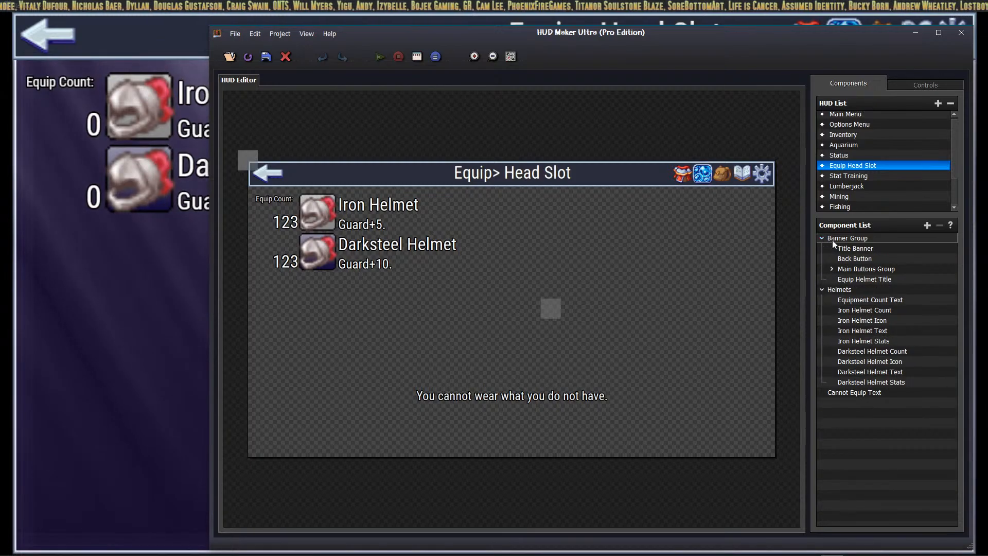
pyautogui.click(832, 269)
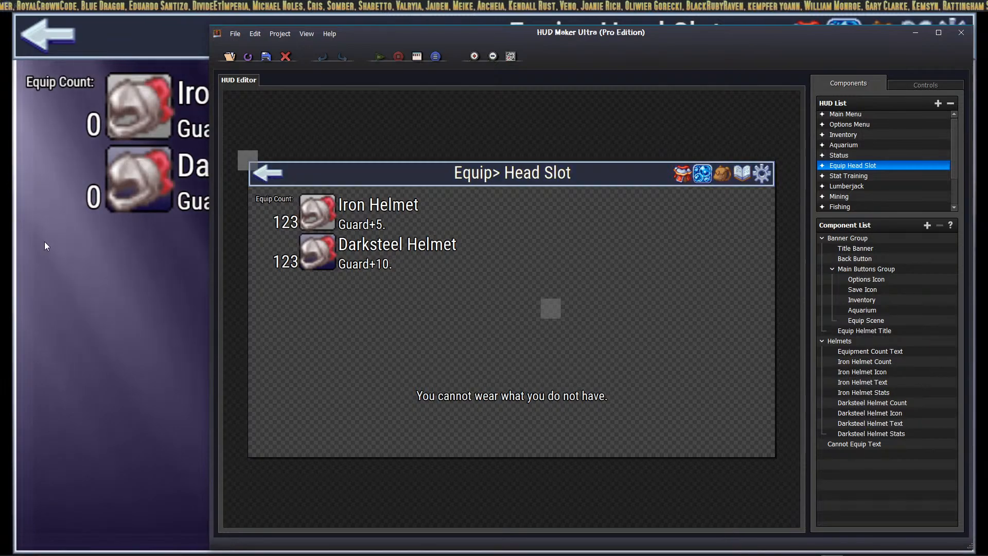
# Step: Bring the RPG Maker MZ playtest window back into view and maximize it
pyautogui.click(153, 347)
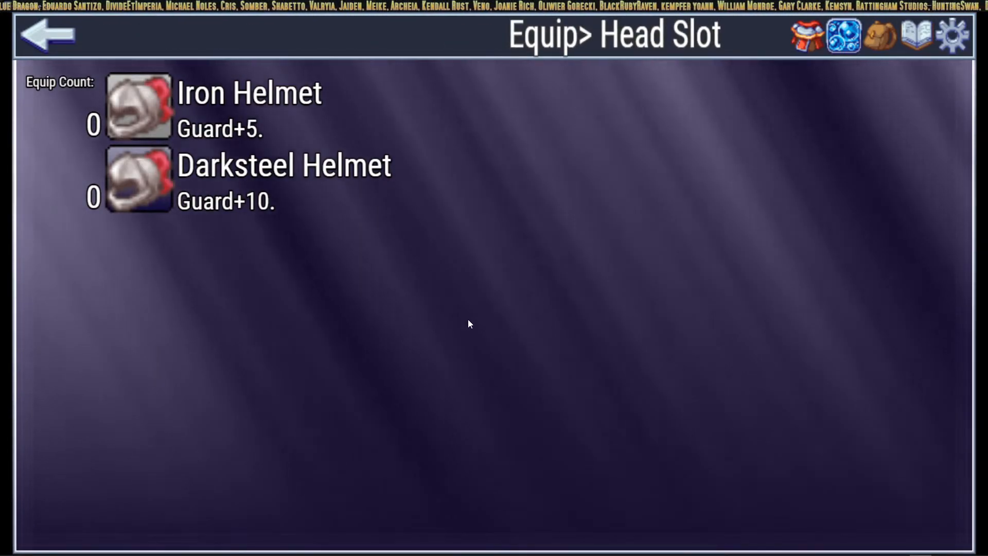
pyautogui.hotkey('alt', 'F4')
pyautogui.click(371, 551)
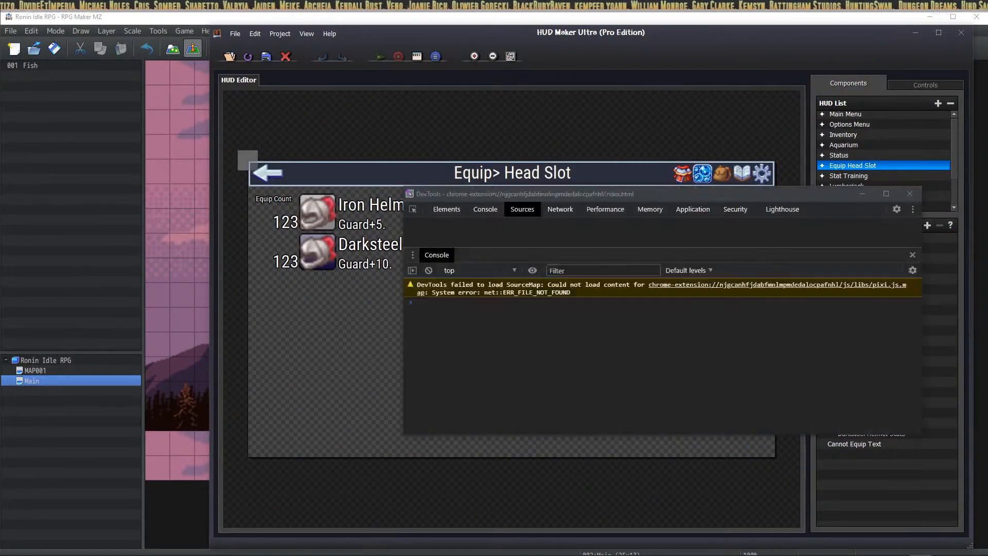
pyautogui.moveTo(371, 553); pyautogui.dragTo(695, 130)
pyautogui.click(774, 134)
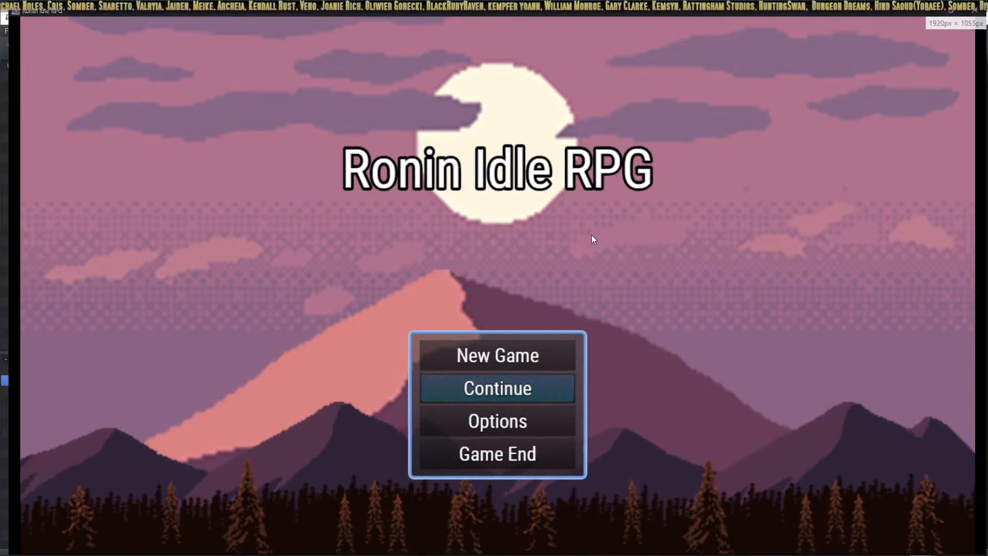
# Step: Start a new game, open the Head Slot list, and try equipping the unowned Iron Helmet
pyautogui.click(497, 354)
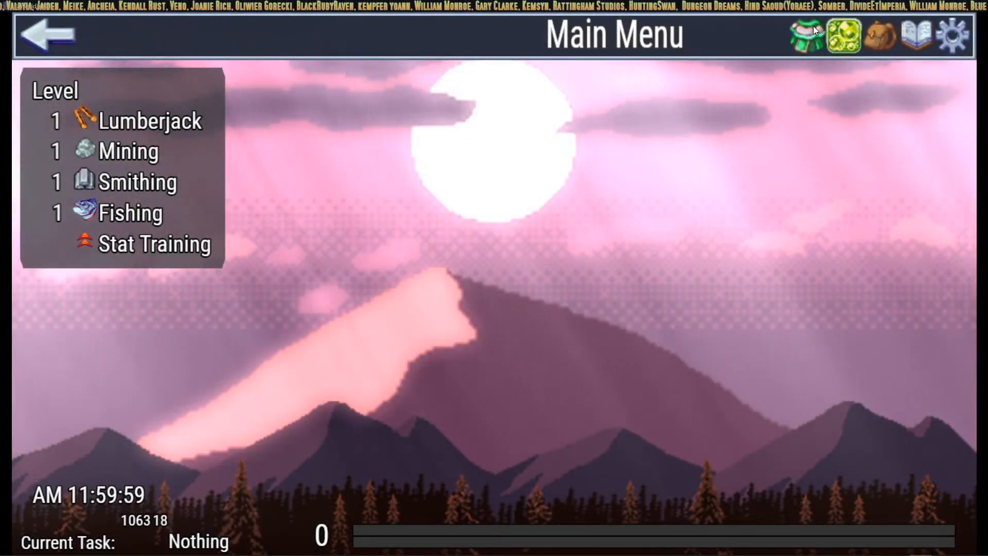
pyautogui.click(813, 26)
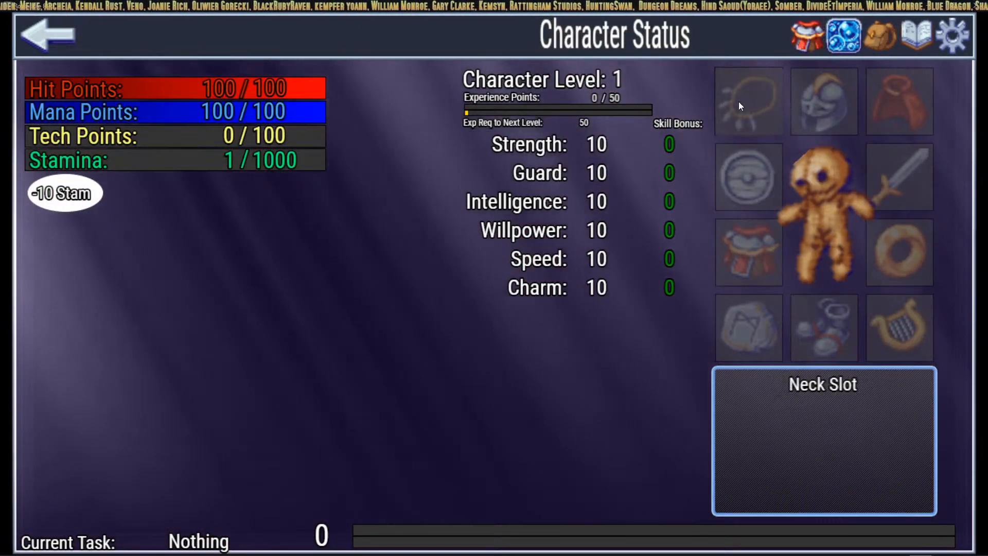
pyautogui.click(825, 97)
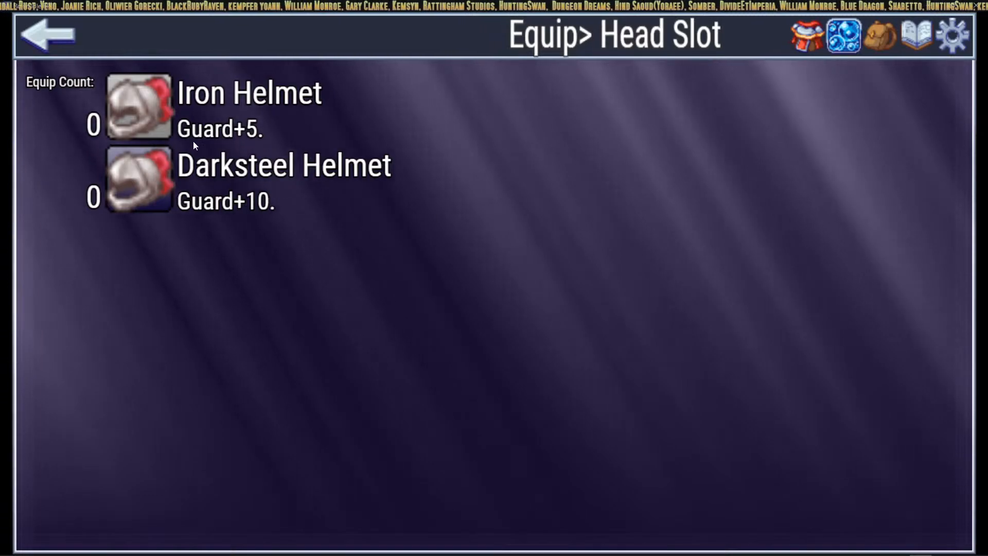
pyautogui.click(145, 113)
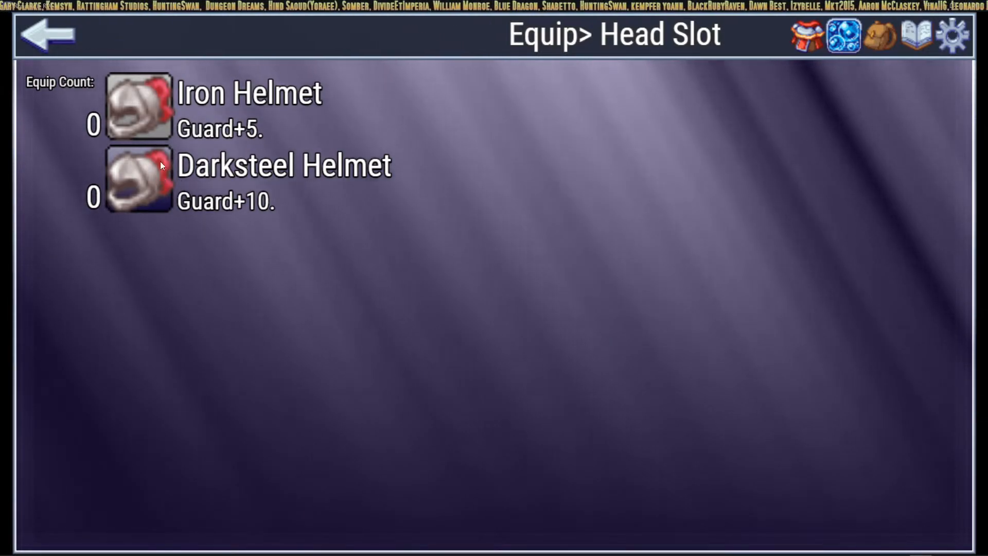
pyautogui.click(156, 104)
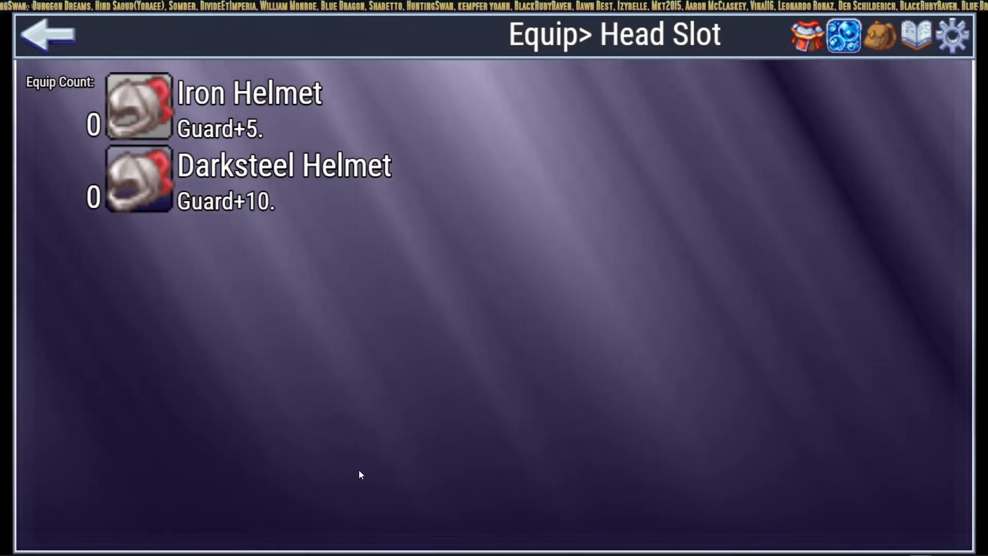
pyautogui.click(136, 166)
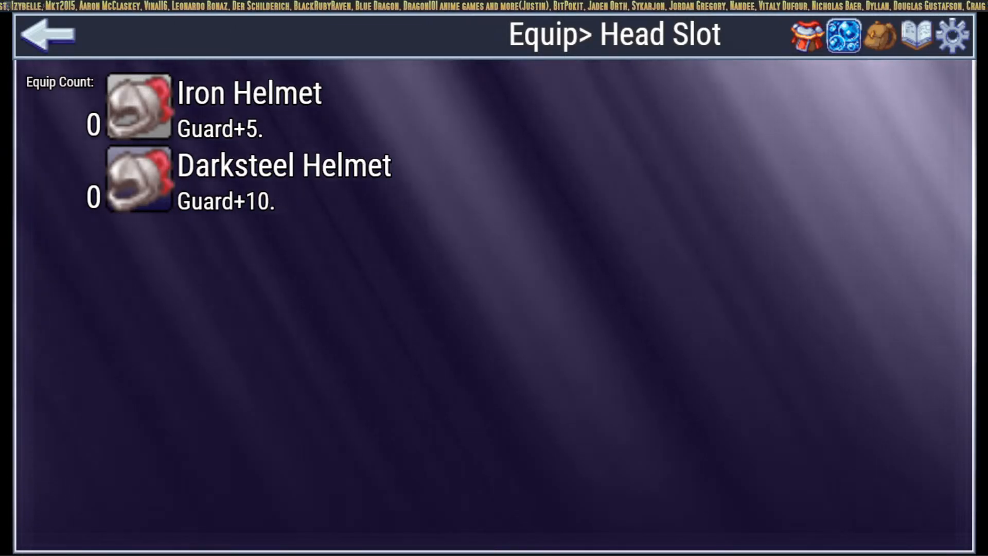
# Step: Open the developer console and recall the earlier $gameParty.gainItem call
pyautogui.press('F8')
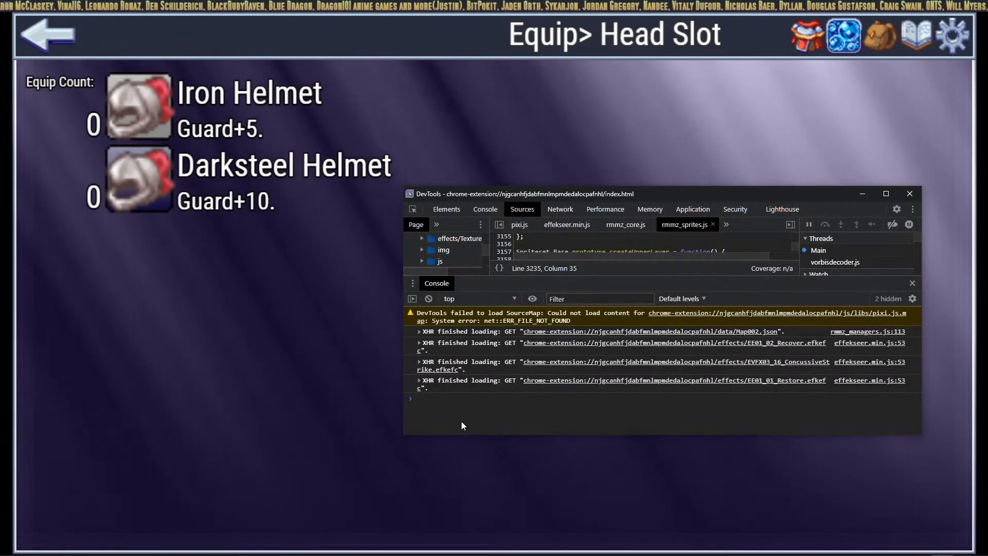
pyautogui.write('$')
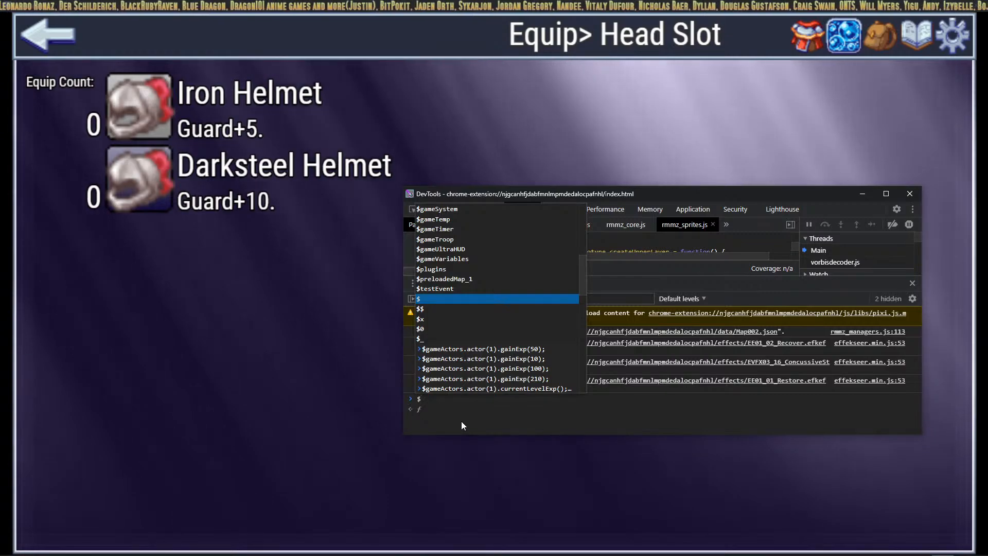
pyautogui.write('gameParty')
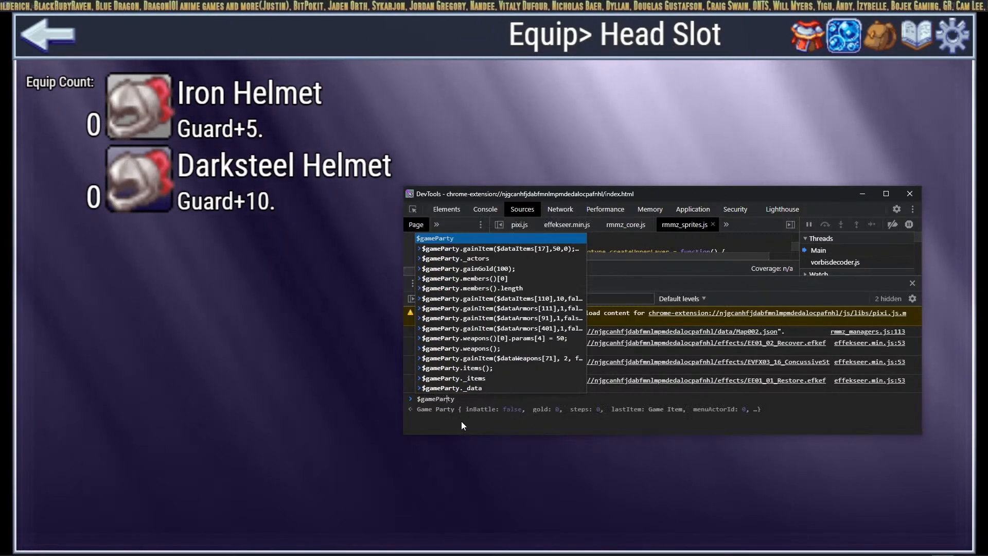
pyautogui.write('.gainItem')
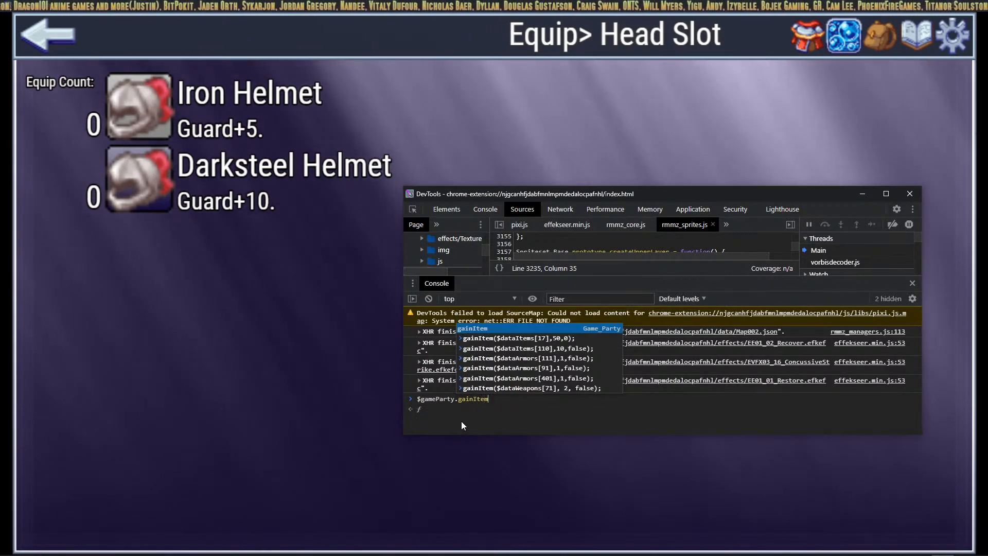
pyautogui.press('Down')
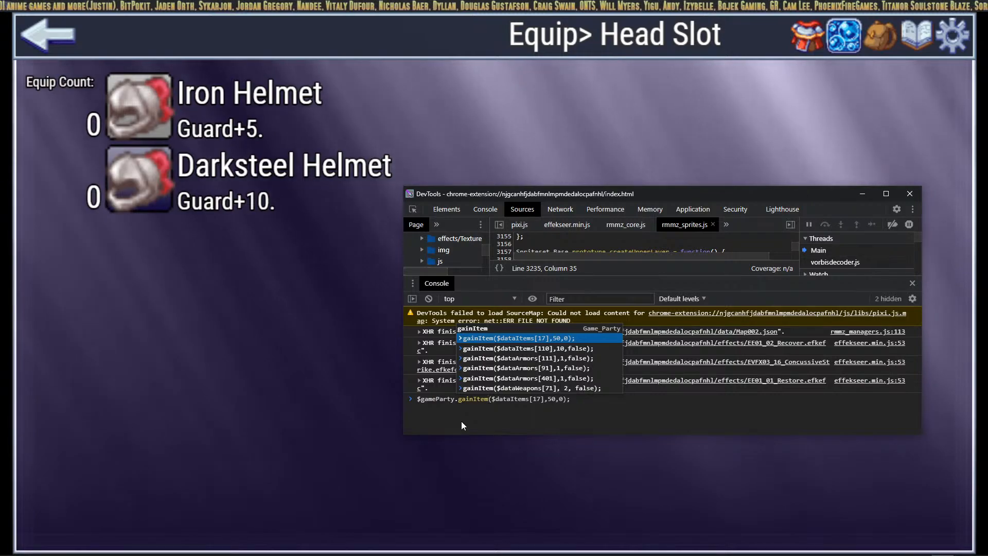
pyautogui.press('Return')
# Step: Edit the call into $gameParty.gainItem($dataArmors[17],50,0); without running it
pyautogui.press('Left')
pyautogui.press('Left')
pyautogui.press('Left')
pyautogui.press('Left')
pyautogui.press('Left')
pyautogui.press('Left')
pyautogui.press('Left')
pyautogui.press('Left')
pyautogui.press('Left')
pyautogui.press('Left')
pyautogui.press('Left')
pyautogui.press('Left')
pyautogui.press('Left')
pyautogui.press('Left')
pyautogui.press('Left')
pyautogui.press('Left')
pyautogui.press('Left')
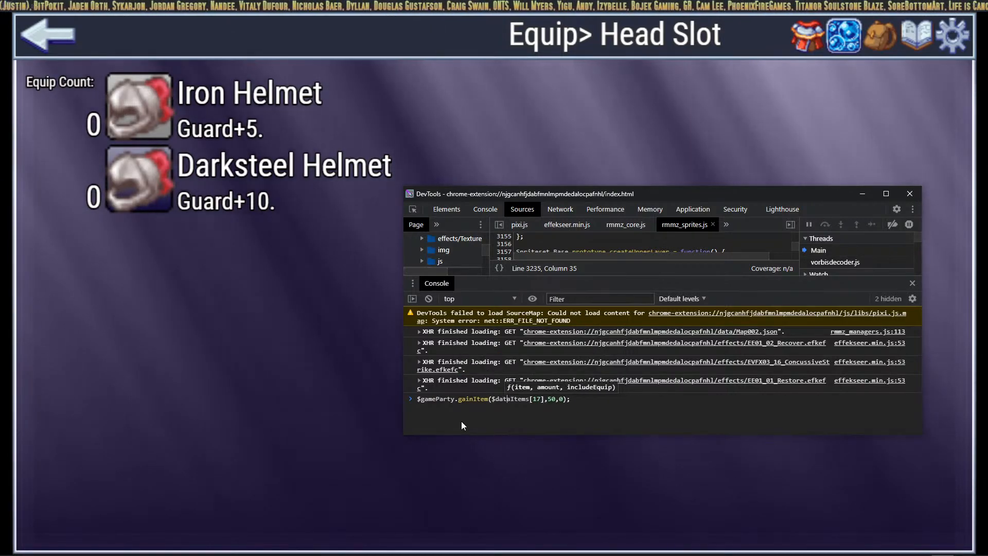
pyautogui.press('Right')
pyautogui.press('Delete')
pyautogui.press('Delete')
pyautogui.press('Delete')
pyautogui.press('Delete')
pyautogui.press('Delete')
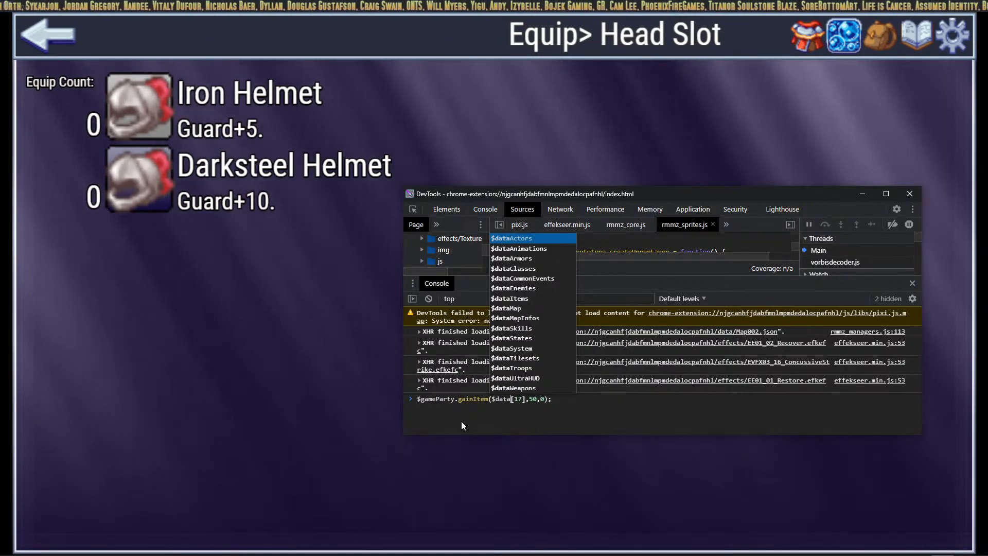
pyautogui.write('Armors')
pyautogui.press('Right')
pyautogui.press('Right')
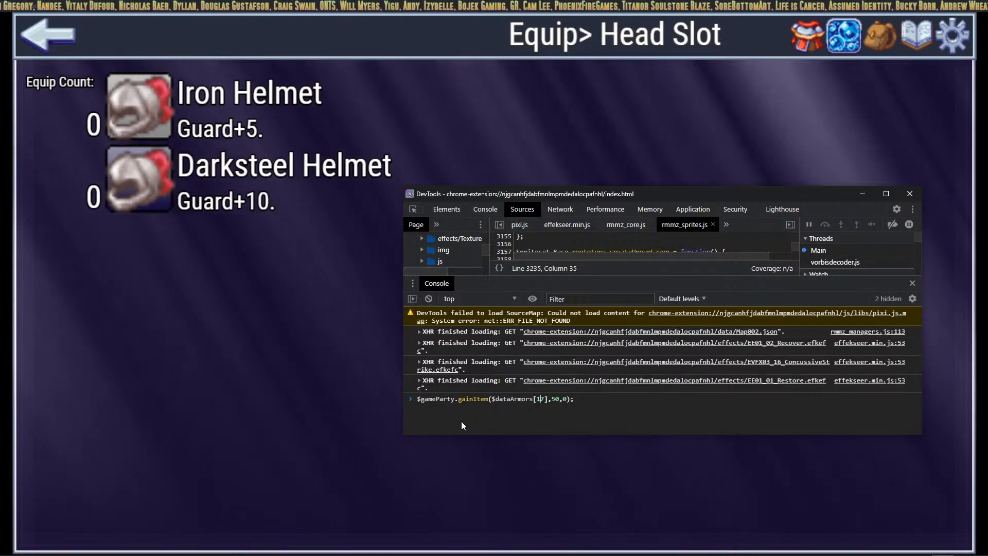
pyautogui.press('Right')
pyautogui.hotkey('alt', 'Tab')
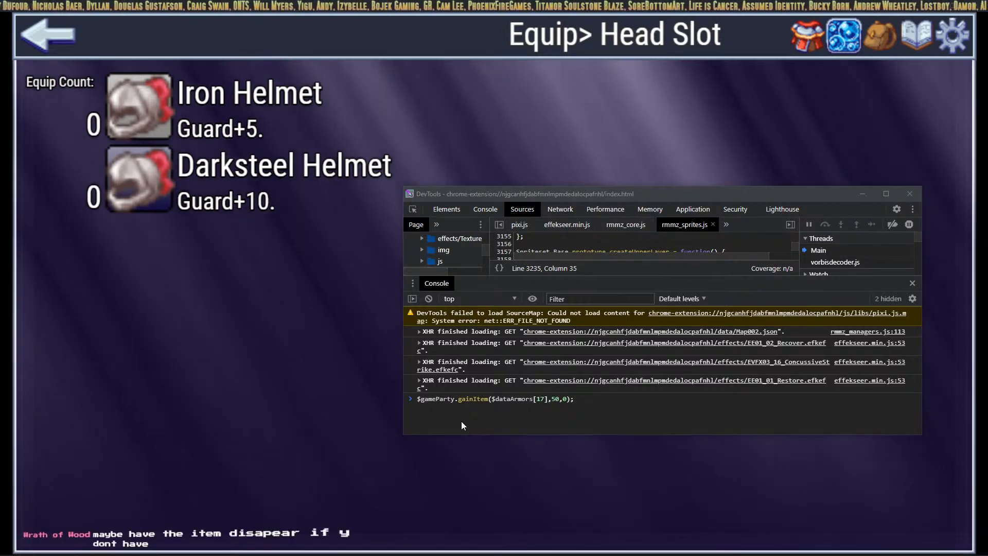
# Step: Look up Iron Helmet's ID, 0011, in the editor database's Armors list
pyautogui.hotkey('alt', 'Tab')
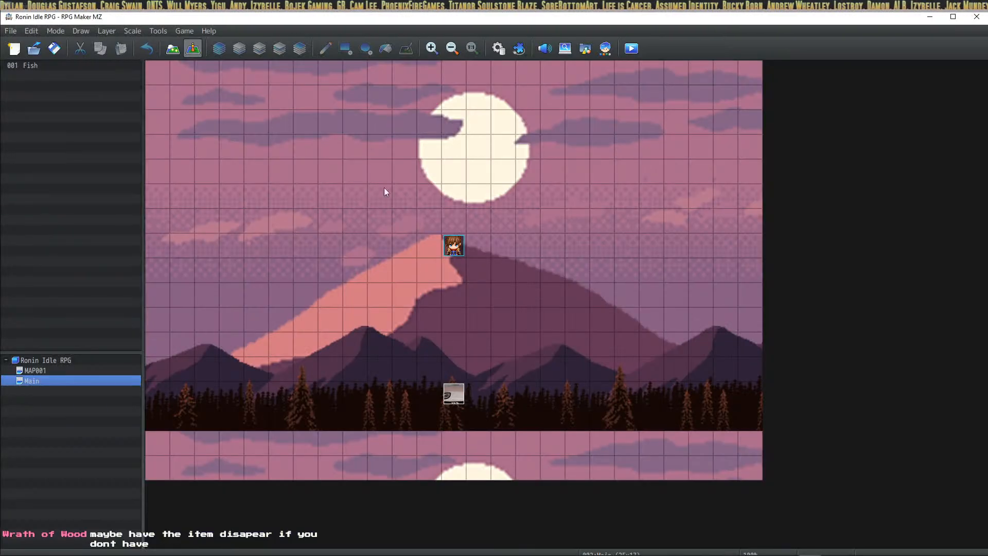
pyautogui.click(500, 49)
pyautogui.click(230, 174)
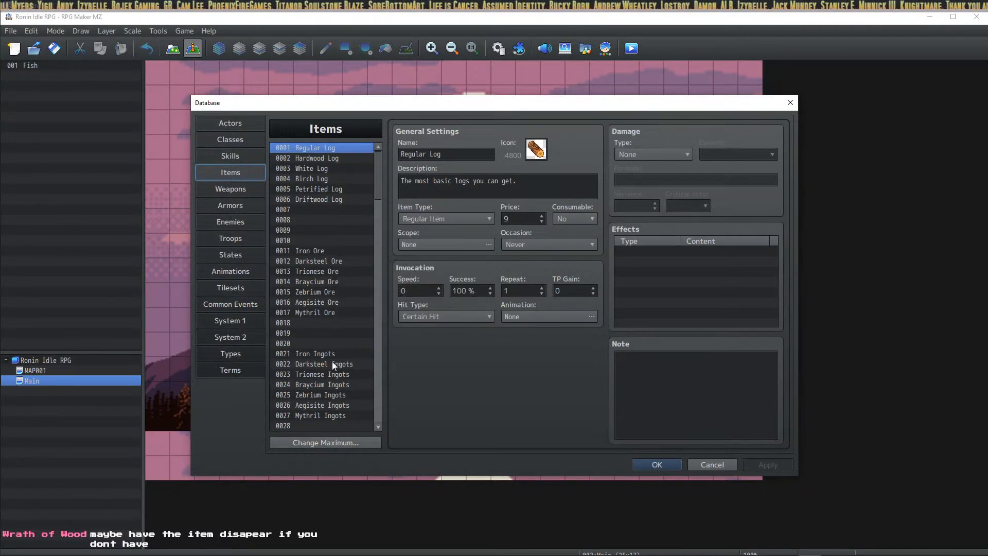
pyautogui.click(239, 201)
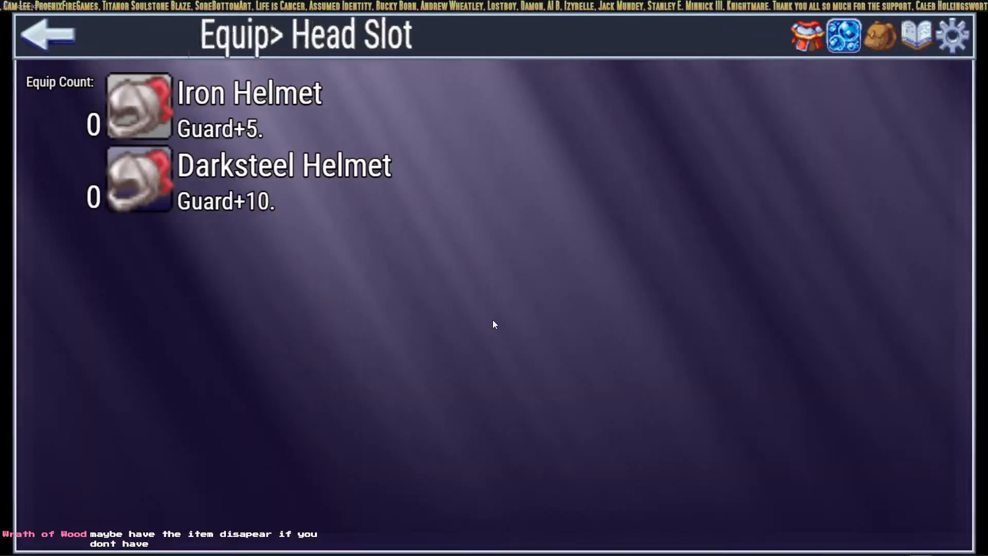
# Step: Run $gameParty.gainItem($dataArmors[11],1,0); in the console to add one Iron Helmet
pyautogui.press('F12')
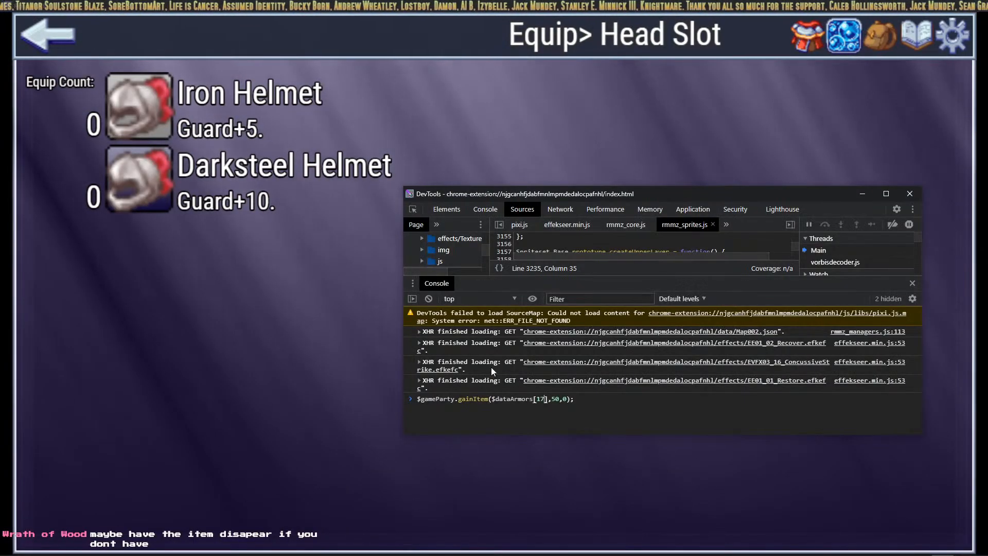
pyautogui.press('BackSpace')
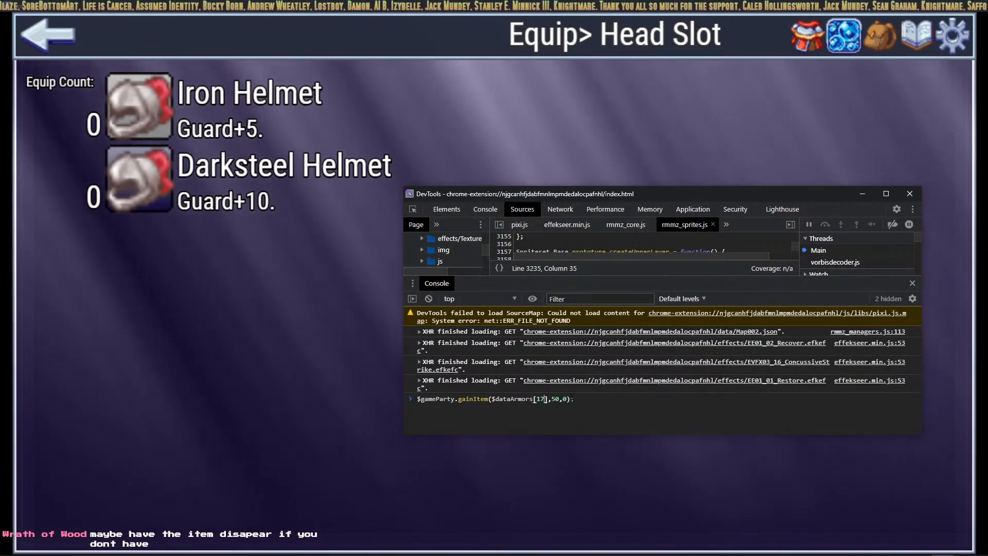
pyautogui.write('1')
pyautogui.press('Right')
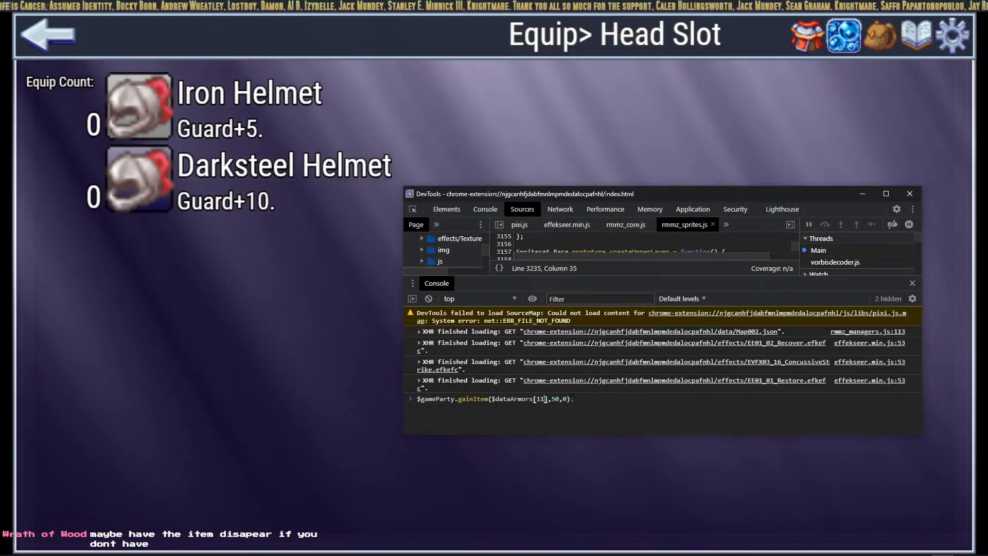
pyautogui.press('Left')
pyautogui.press('Right')
pyautogui.press('Right')
pyautogui.press('Right')
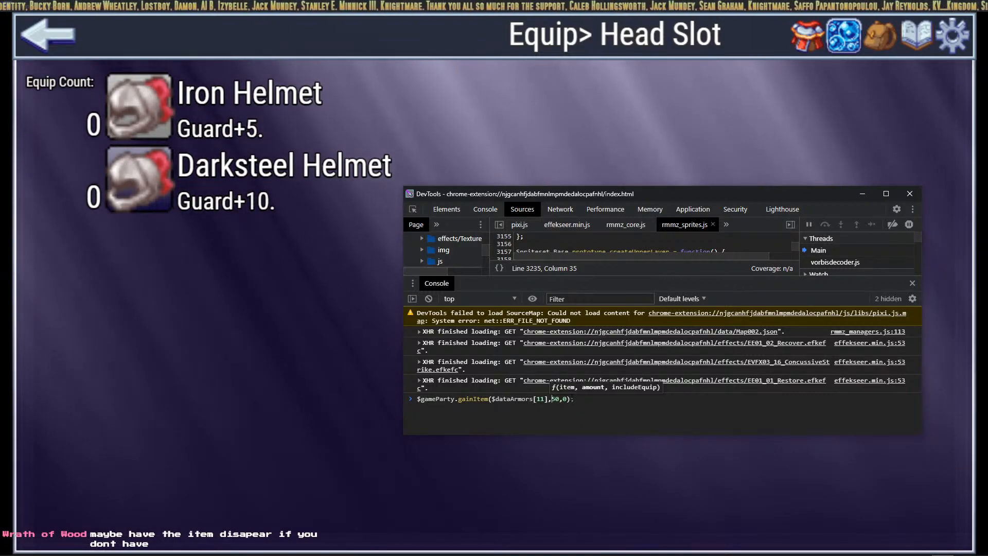
pyautogui.press('Right')
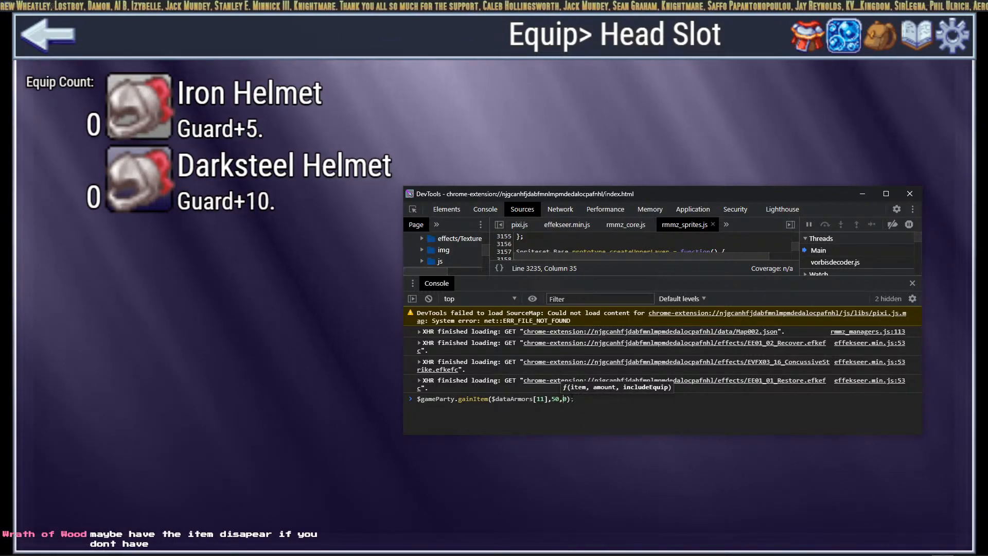
pyautogui.press('Left')
pyautogui.press('BackSpace')
pyautogui.press('BackSpace')
pyautogui.write('1')
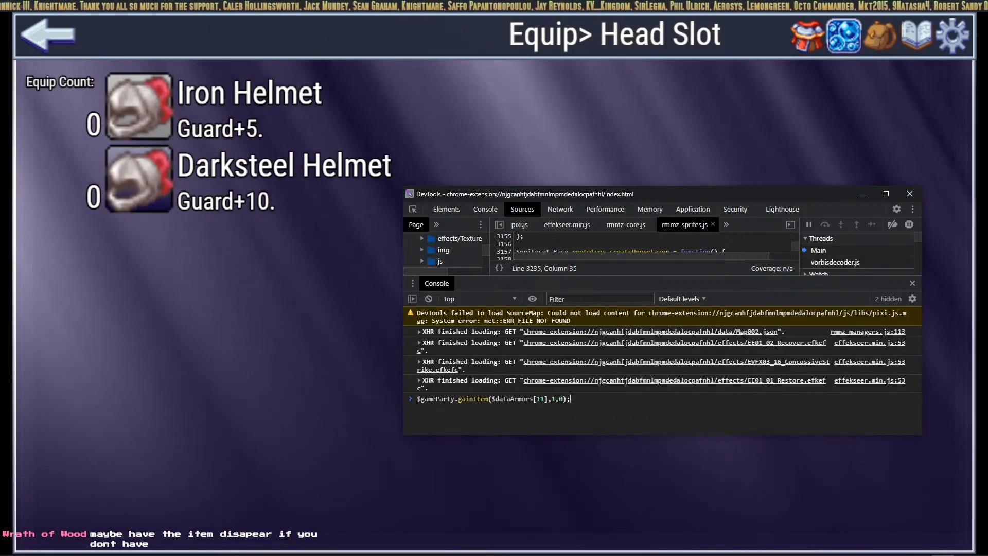
pyautogui.press('Return')
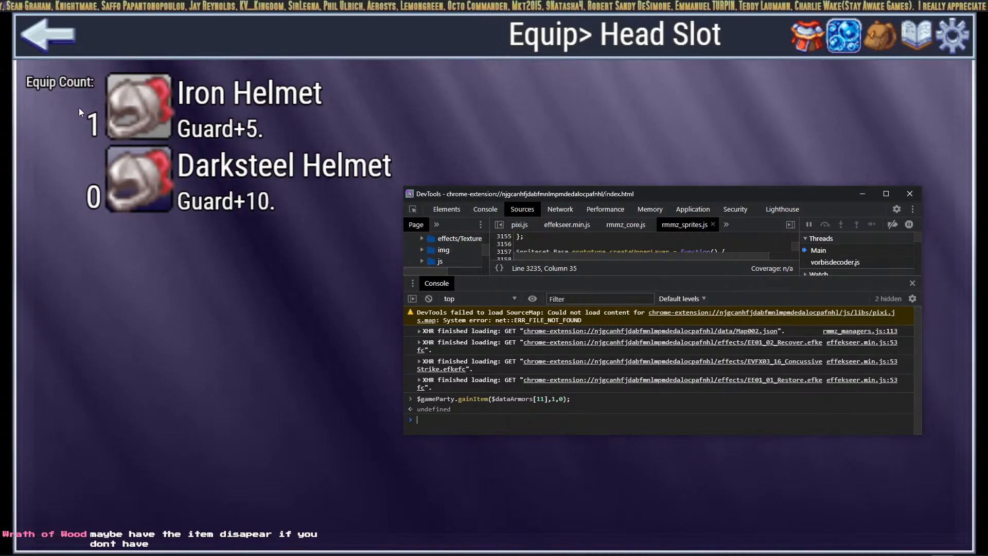
# Step: Equip the Iron Helmet and return to Character Status, where Guard now reads 15
pyautogui.click(277, 347)
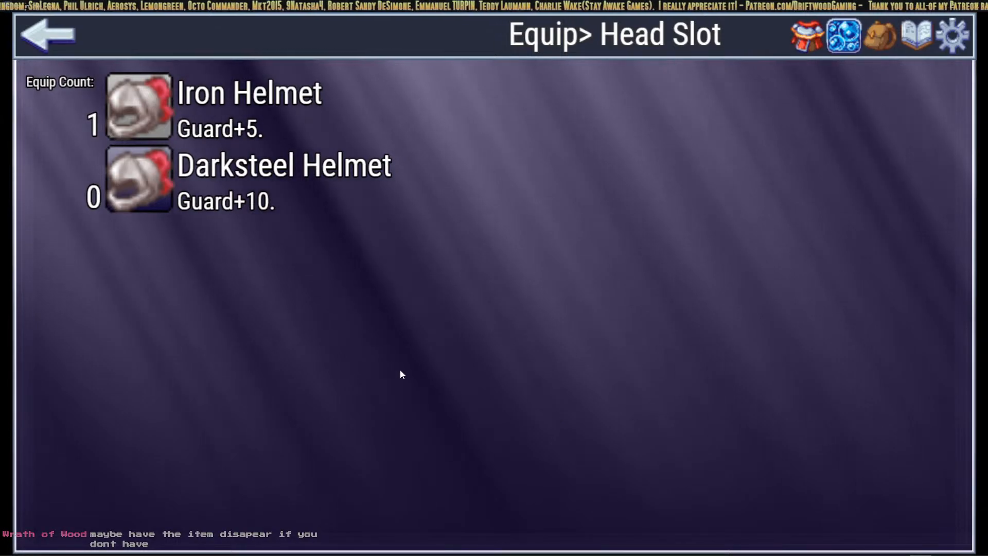
pyautogui.click(150, 123)
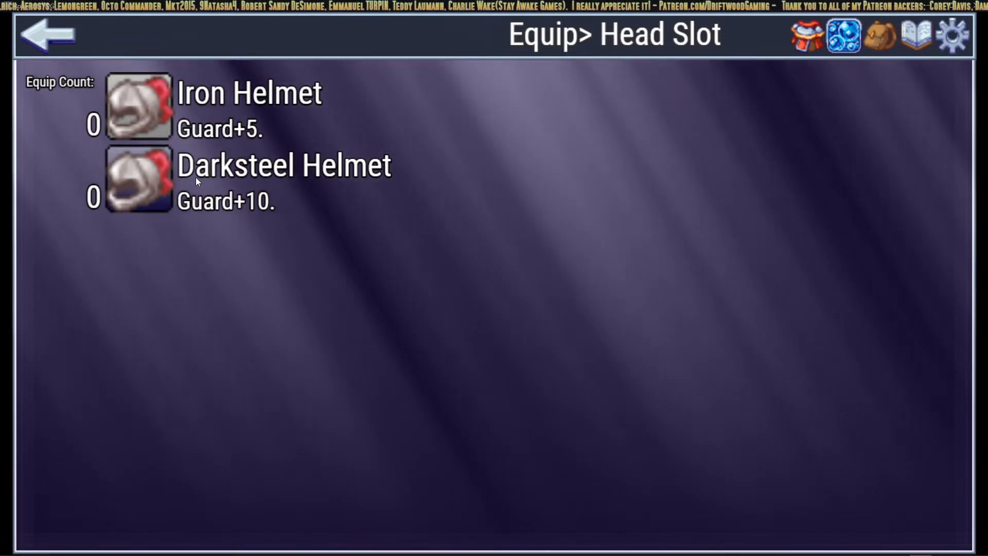
pyautogui.click(143, 125)
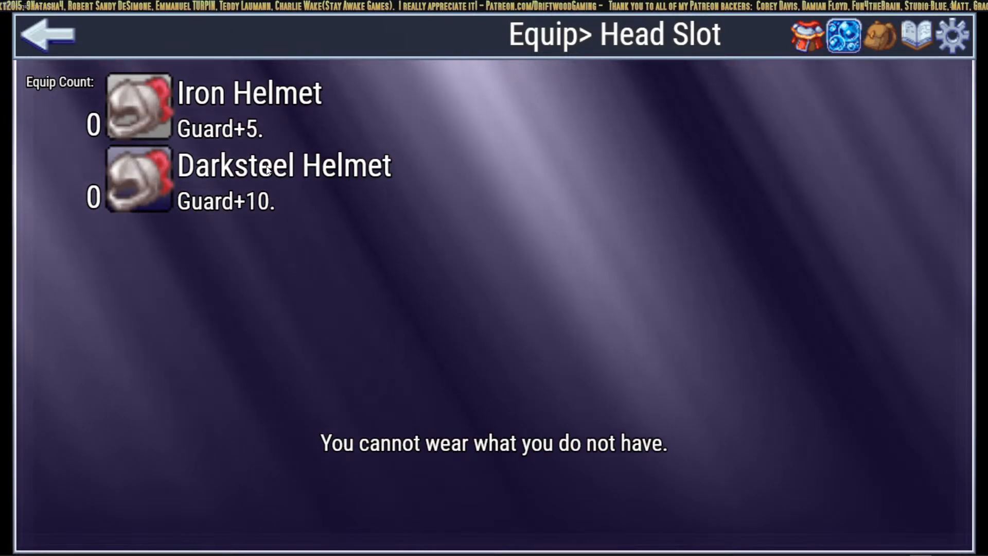
pyautogui.click(811, 37)
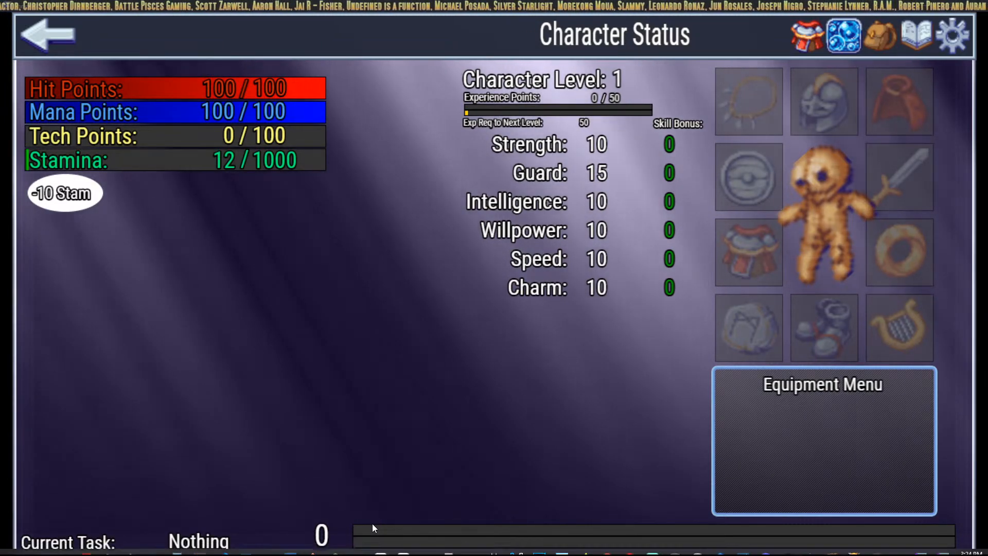
# Step: In HUD Maker Ultra, scroll the Component List to the top and select Window Test, then Head BG Icon
pyautogui.hotkey('alt', 'Tab')
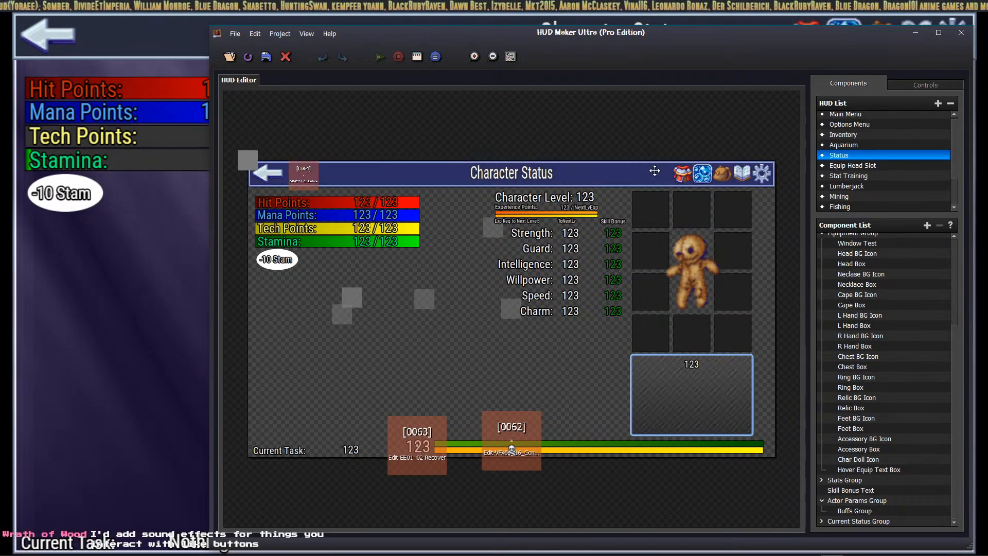
pyautogui.scroll(5, 885, 286)
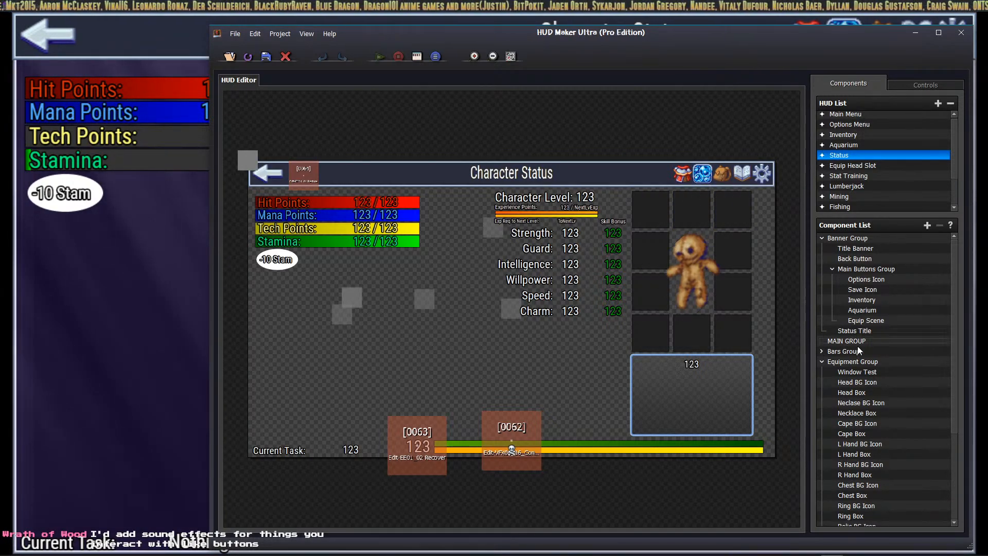
pyautogui.click(882, 372)
pyautogui.click(877, 381)
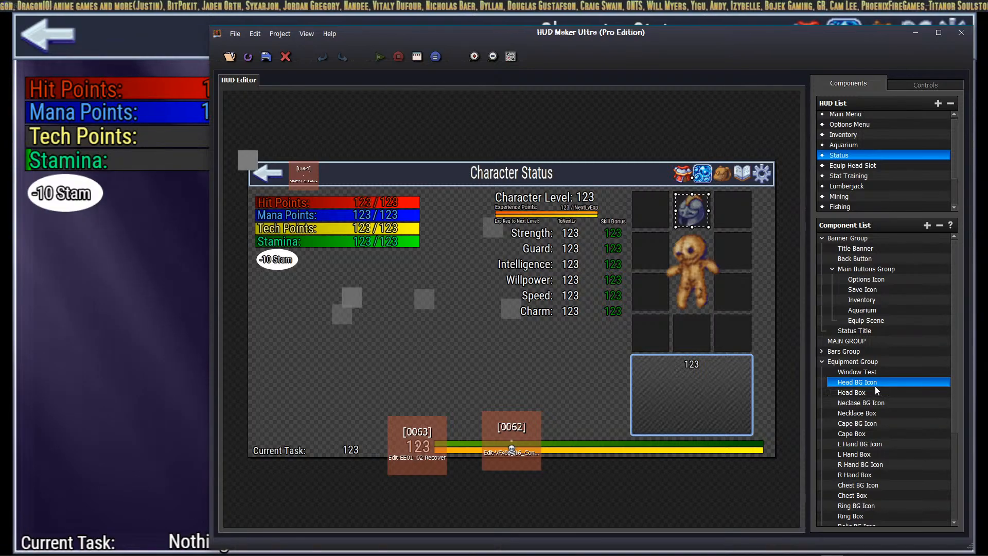
# Step: Add an Icon component under Head Box and open its Icon Index dynamic number settings
pyautogui.click(864, 391)
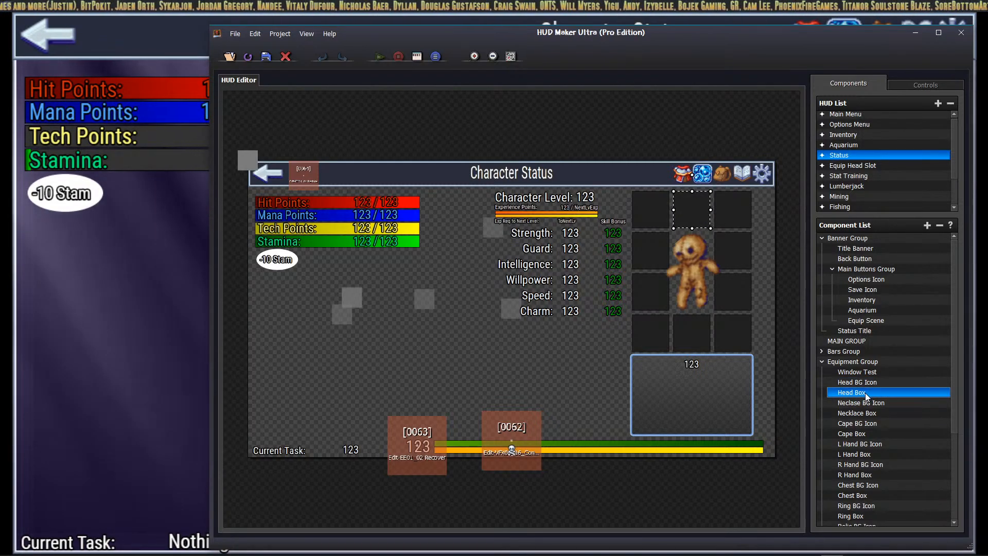
pyautogui.click(927, 226)
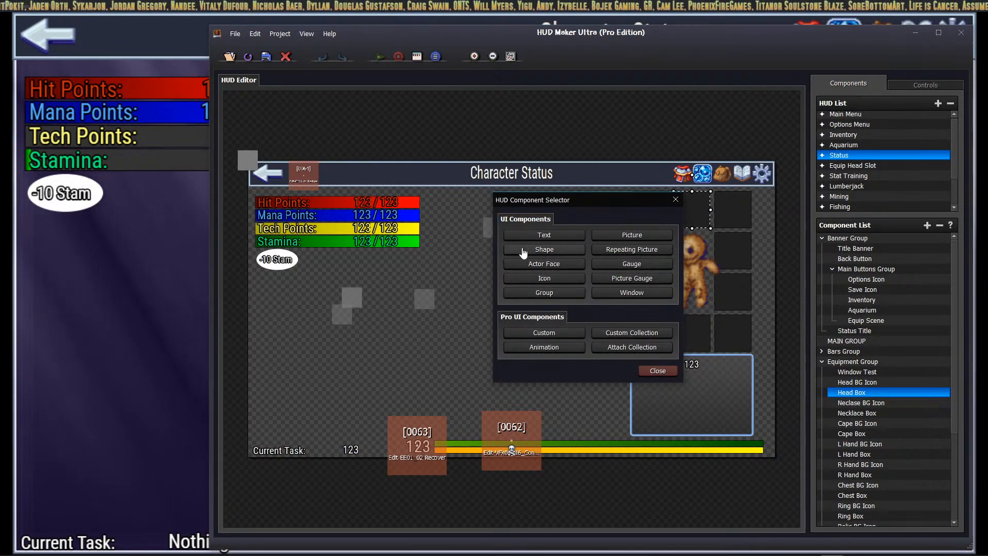
pyautogui.click(545, 278)
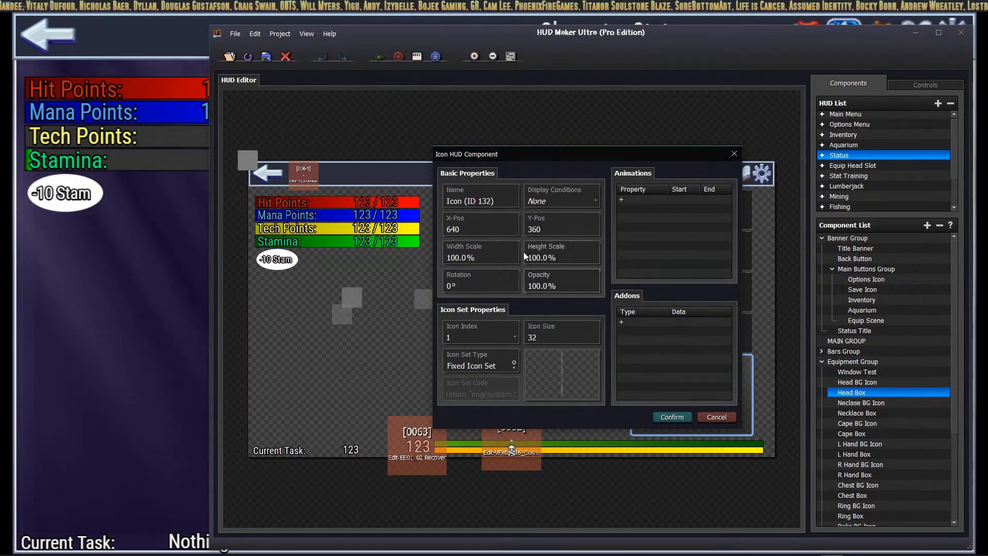
pyautogui.click(498, 200)
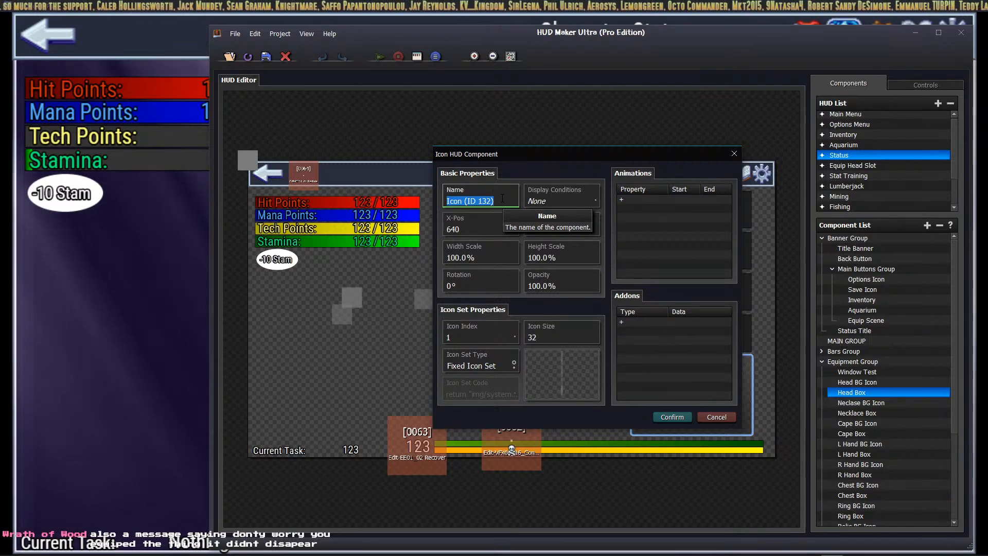
pyautogui.click(474, 339)
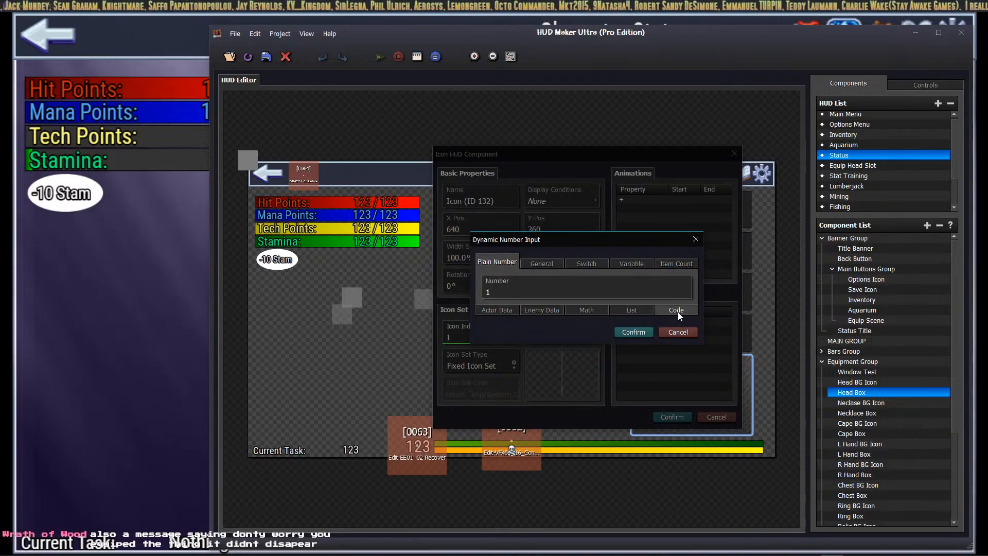
# Step: Browse the Code and Actor Data sources and their actor info values
pyautogui.click(678, 312)
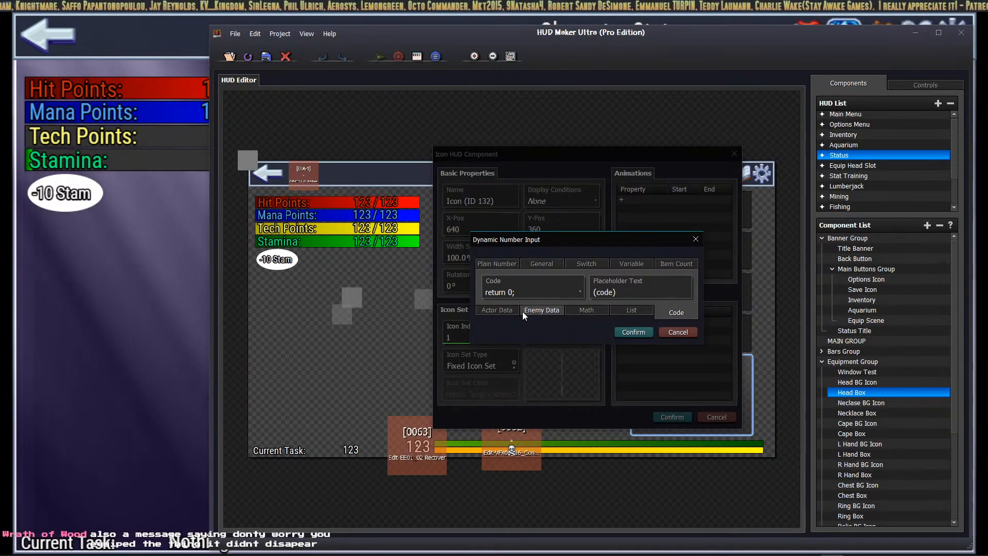
pyautogui.click(505, 314)
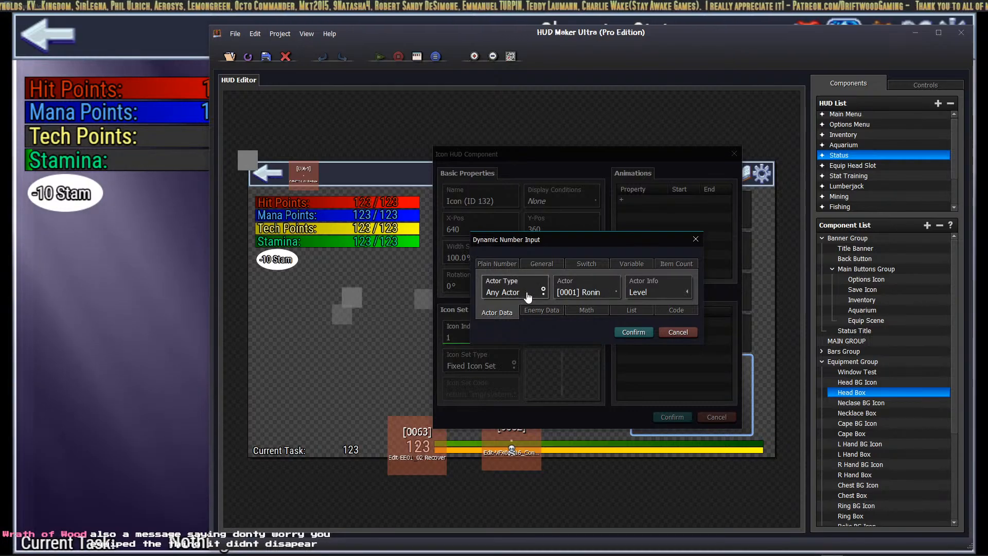
pyautogui.scroll(-2, 530, 294)
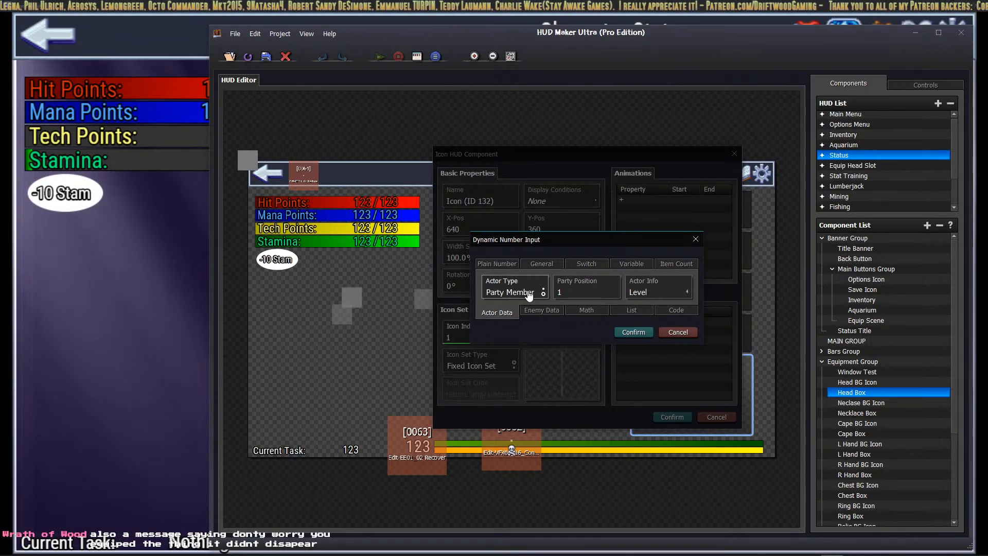
pyautogui.scroll(1, 530, 294)
pyautogui.click(655, 291)
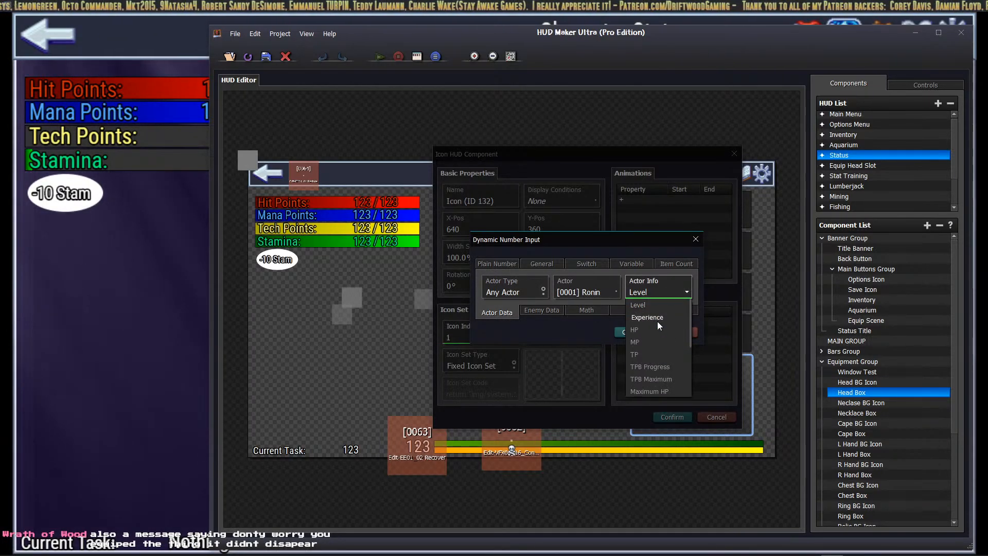
pyautogui.scroll(-3, 652, 373)
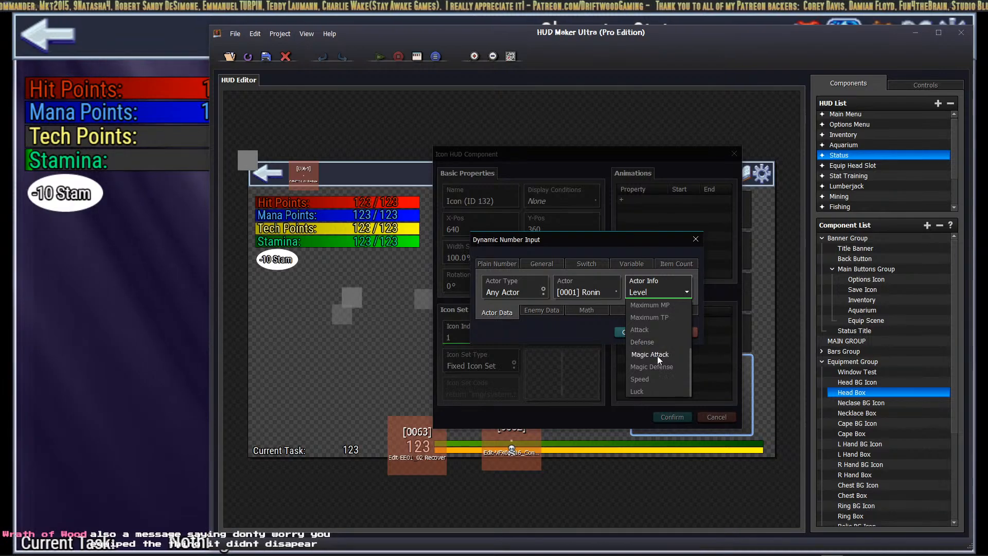
pyautogui.scroll(3, 649, 383)
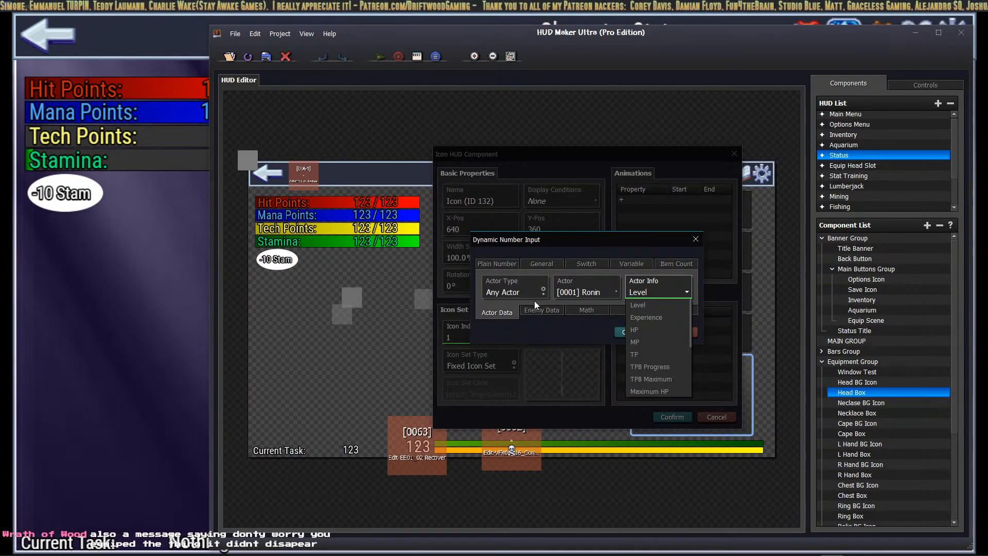
pyautogui.click(554, 264)
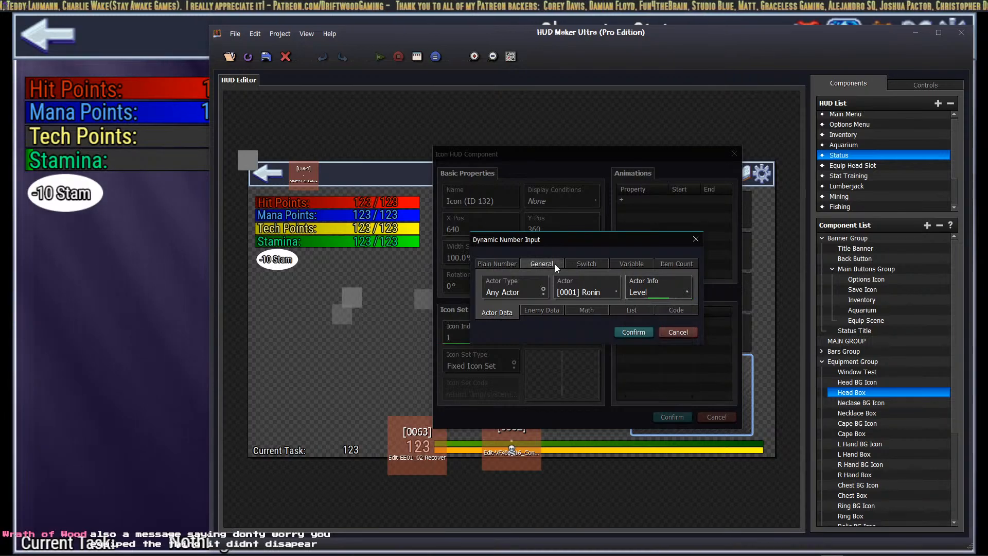
# Step: Switch to the General source and set its section to Meta Data, keeping Steps
pyautogui.click(558, 264)
pyautogui.click(547, 291)
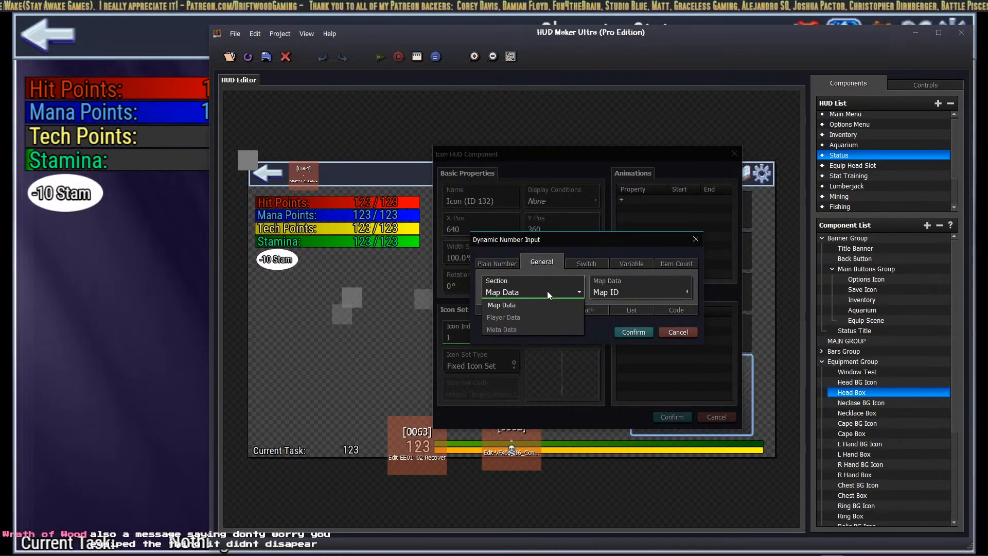
pyautogui.click(526, 316)
pyautogui.click(632, 292)
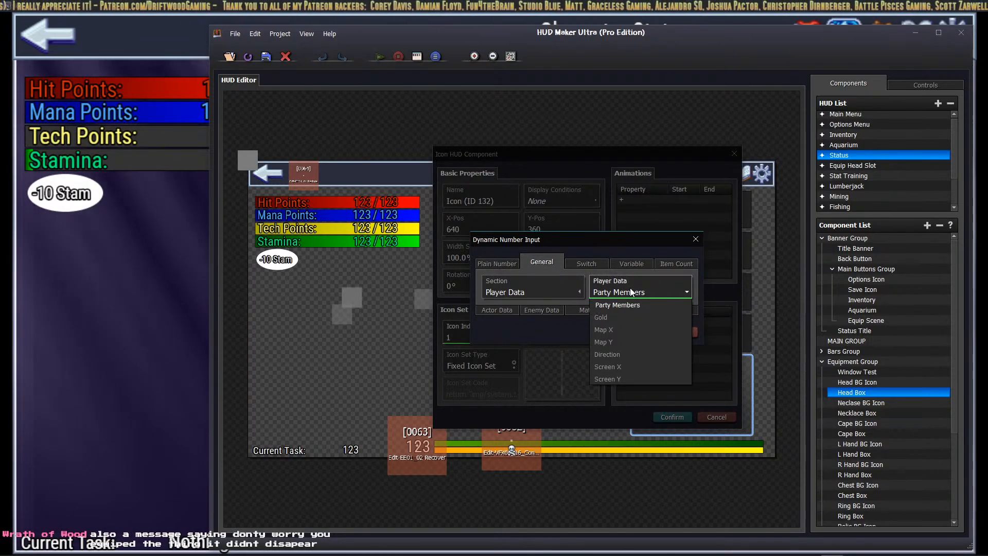
pyautogui.click(583, 266)
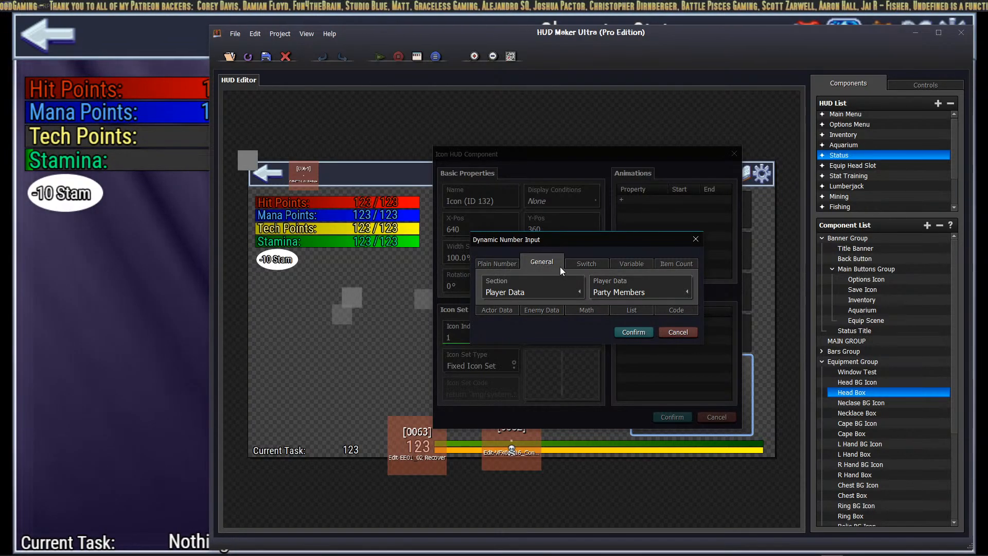
pyautogui.click(527, 292)
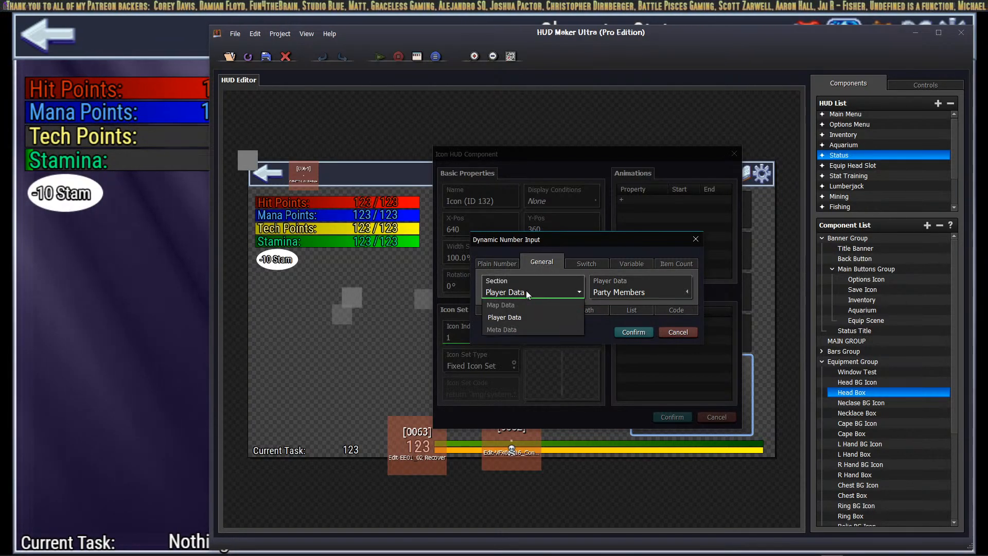
pyautogui.click(511, 330)
pyautogui.click(612, 292)
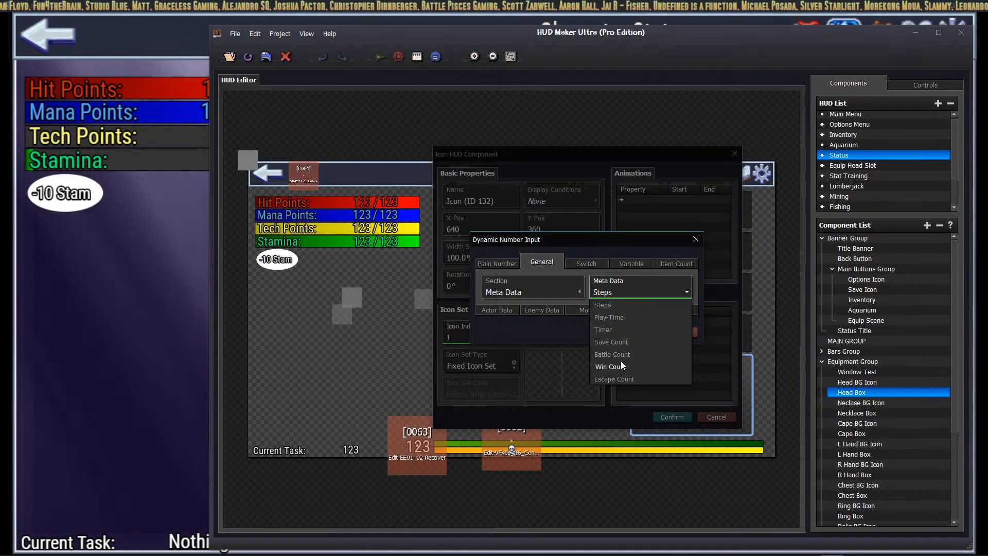
pyautogui.click(640, 264)
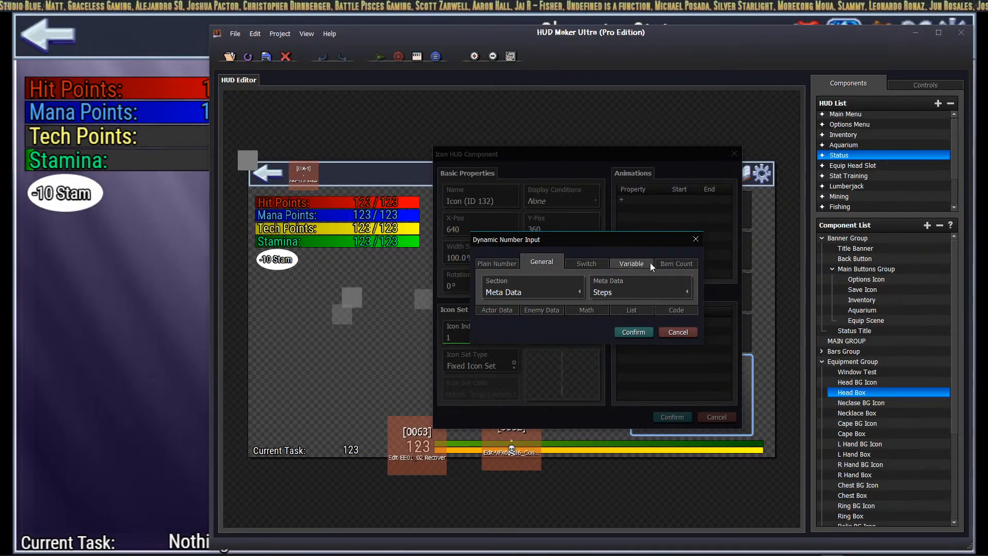
# Step: Compare the Variable, Switch, List, Code and item-count number sources
pyautogui.click(648, 264)
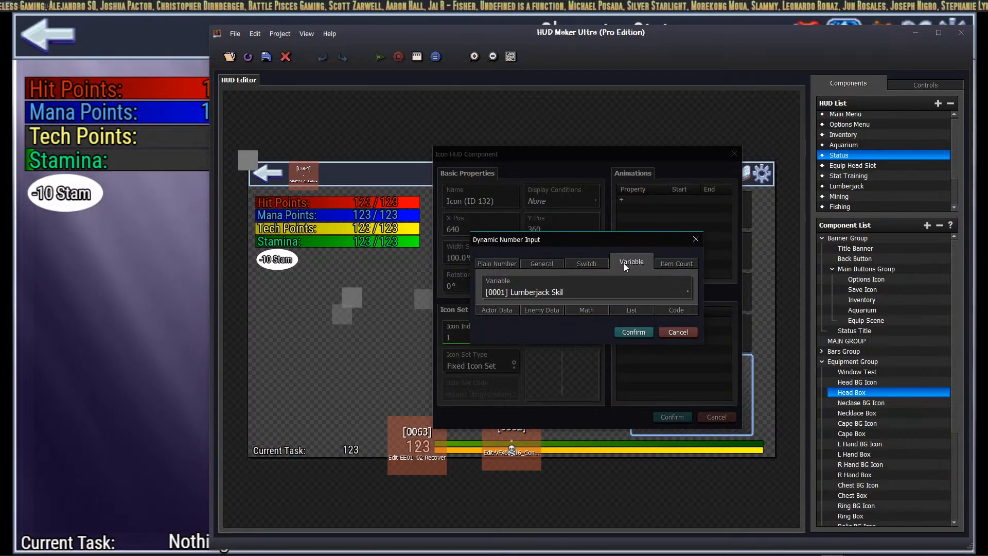
pyautogui.click(594, 264)
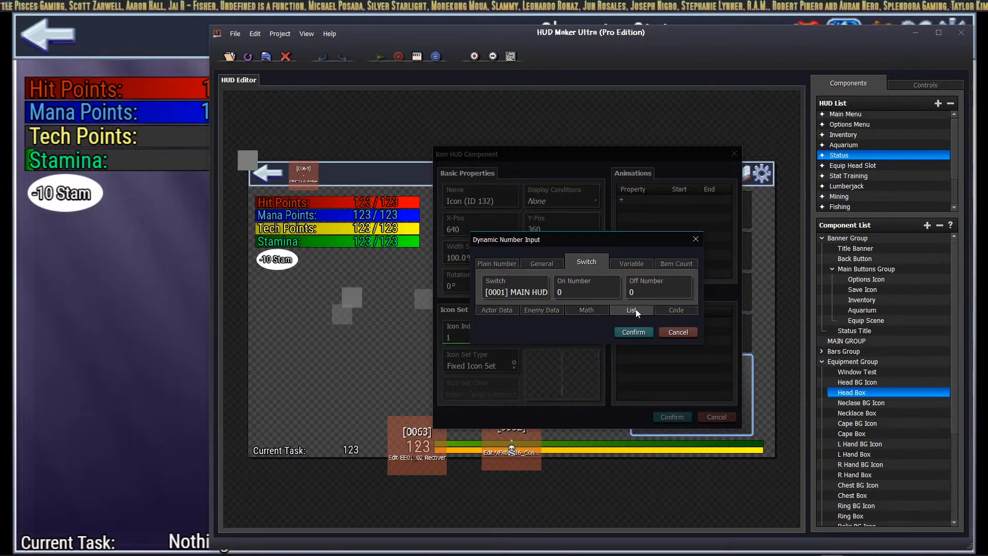
pyautogui.click(617, 311)
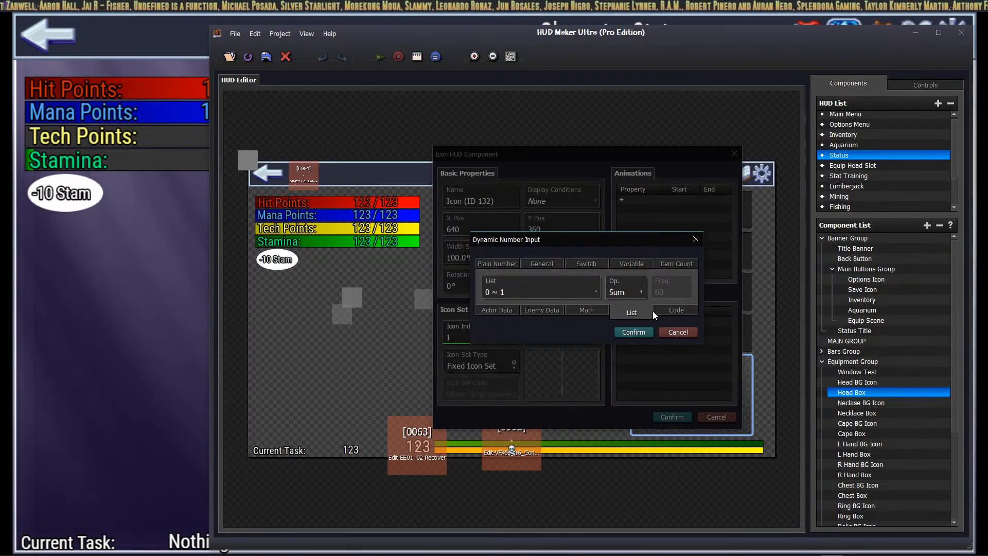
pyautogui.click(671, 311)
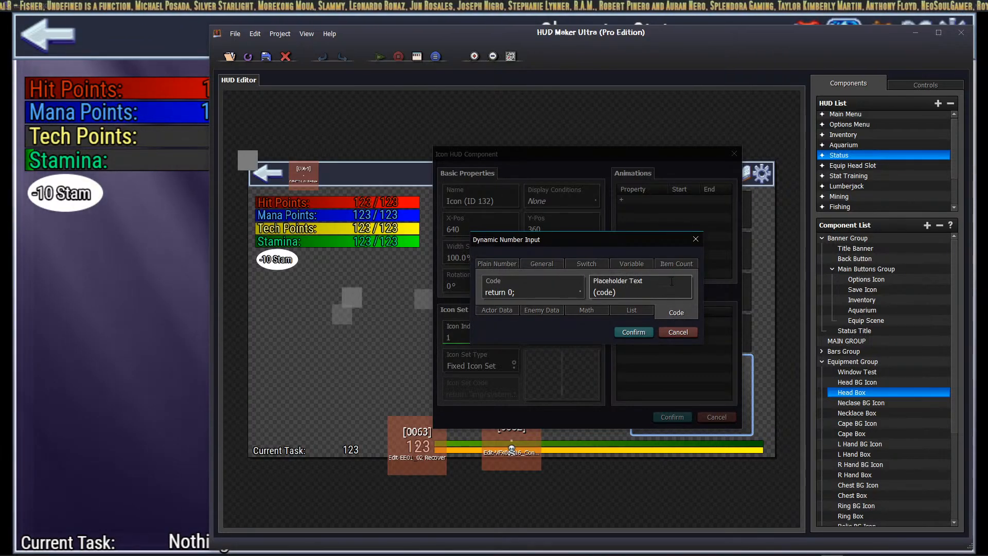
pyautogui.click(676, 264)
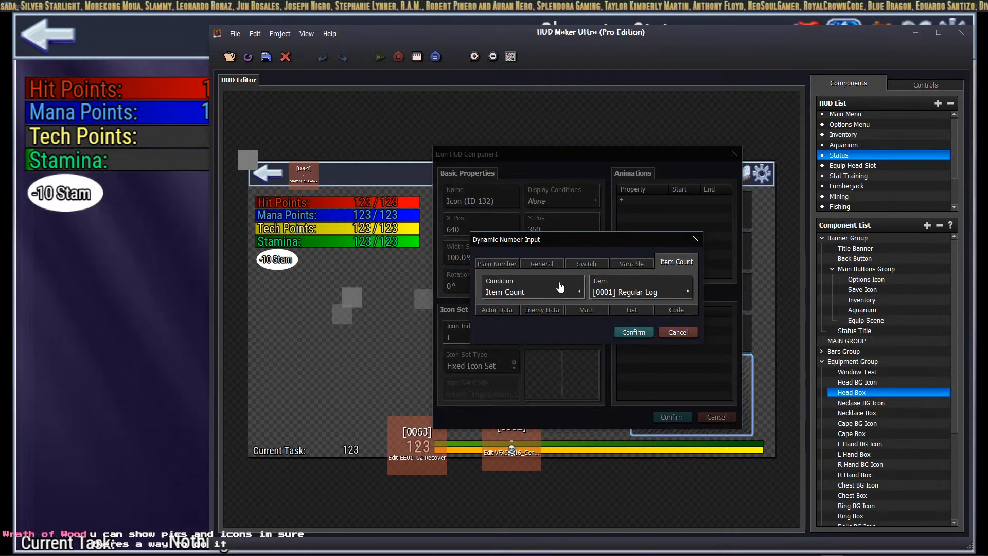
pyautogui.click(542, 286)
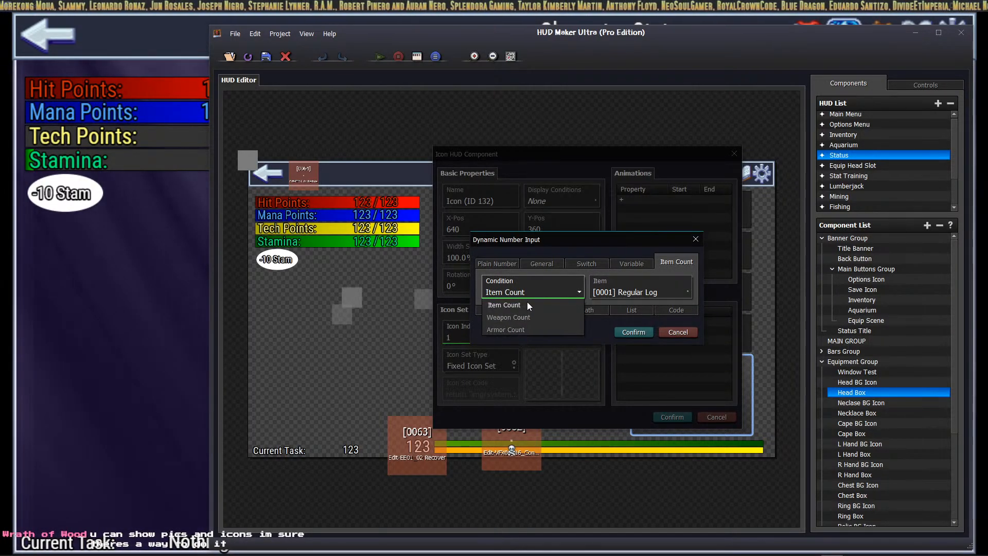
pyautogui.click(527, 305)
pyautogui.click(669, 312)
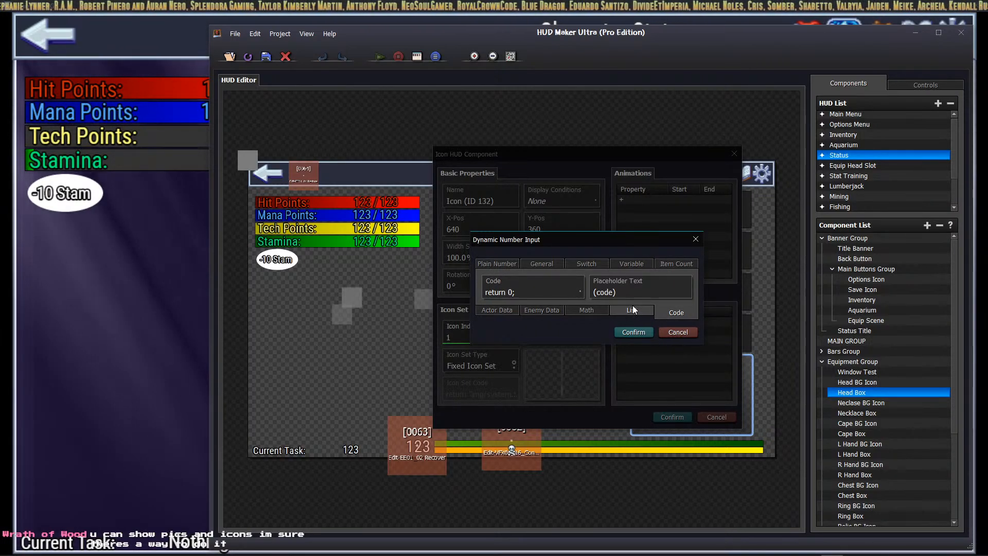
# Step: Set the icon index source to game variable [0202] and confirm both dialogs
pyautogui.click(633, 261)
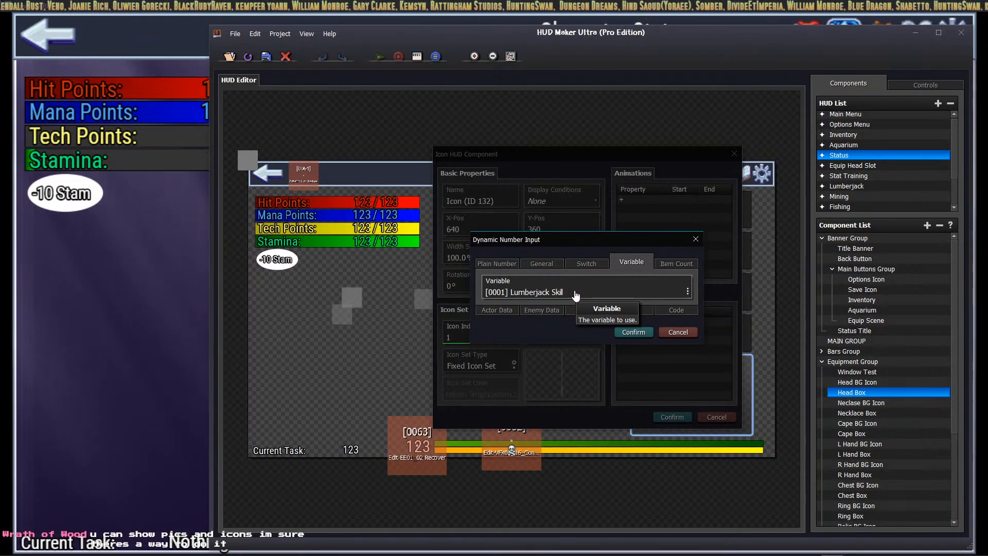
pyautogui.click(576, 293)
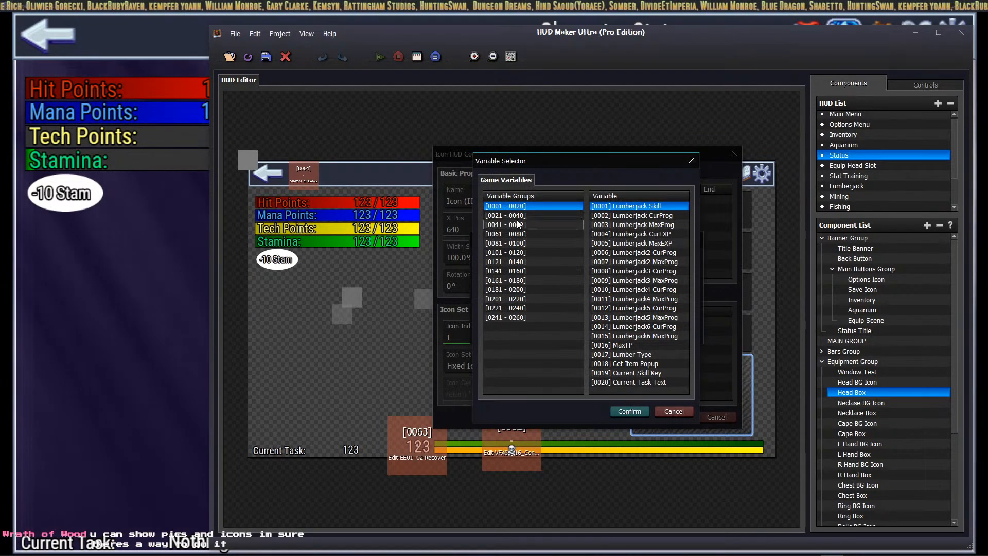
pyautogui.click(525, 224)
pyautogui.click(535, 207)
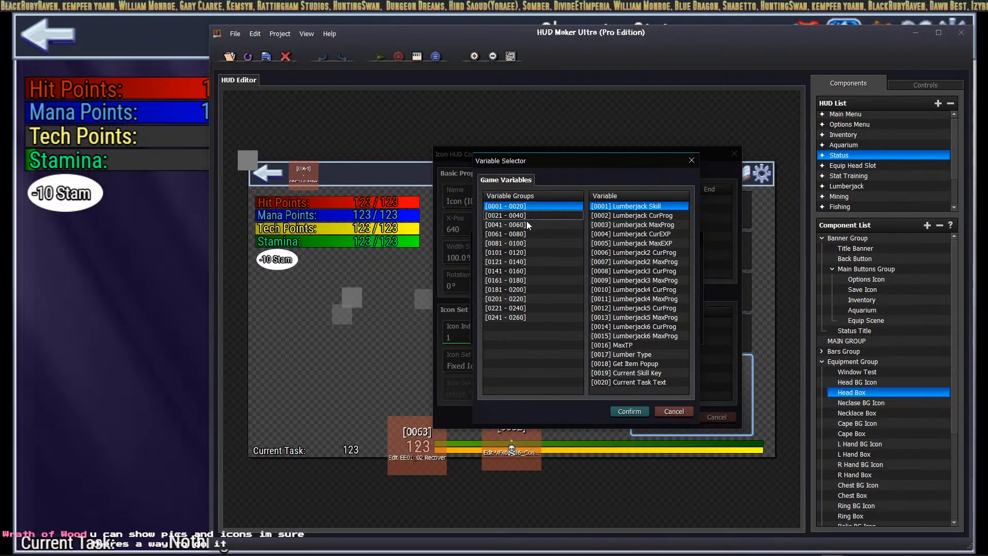
pyautogui.click(527, 290)
pyautogui.click(528, 298)
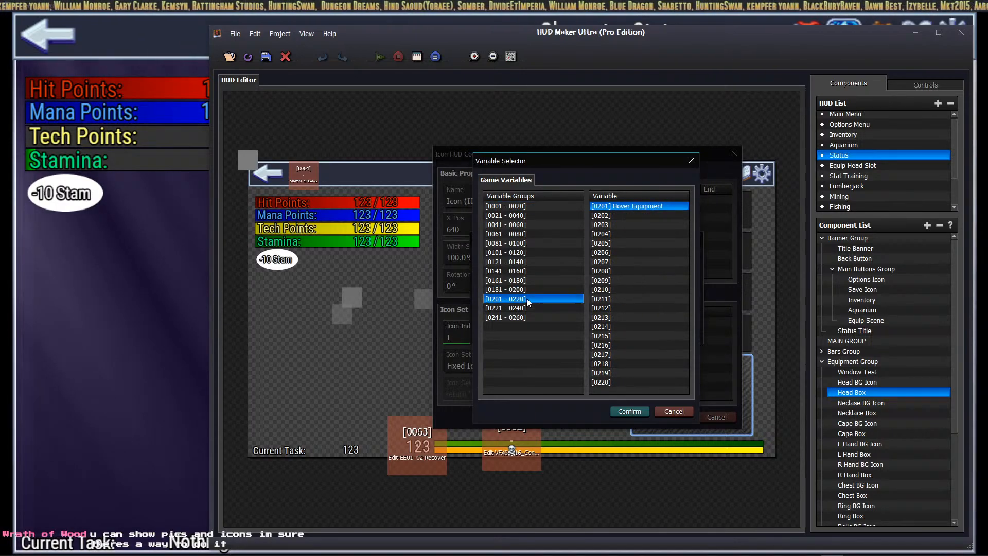
pyautogui.click(645, 214)
pyautogui.click(629, 411)
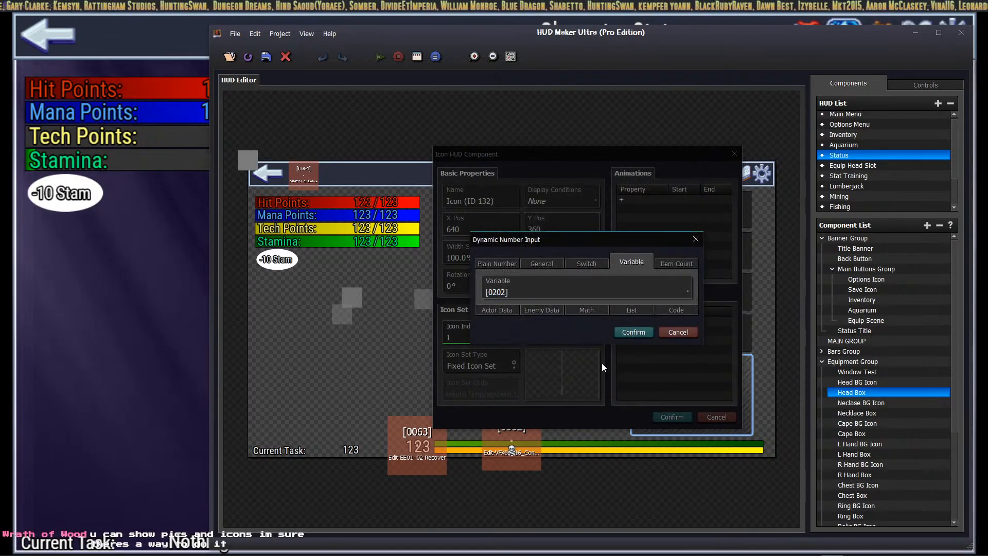
pyautogui.click(634, 335)
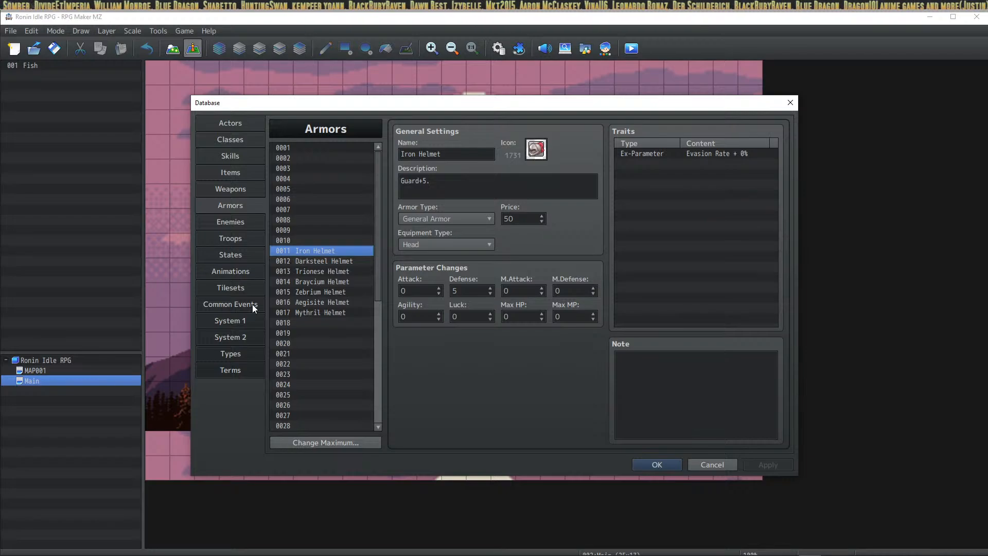
# Step: In common event 0063 Equip: Iron Helmet, start a variable command below Change Equipment, then cancel it
pyautogui.click(254, 305)
pyautogui.click(480, 199)
pyautogui.click(464, 208)
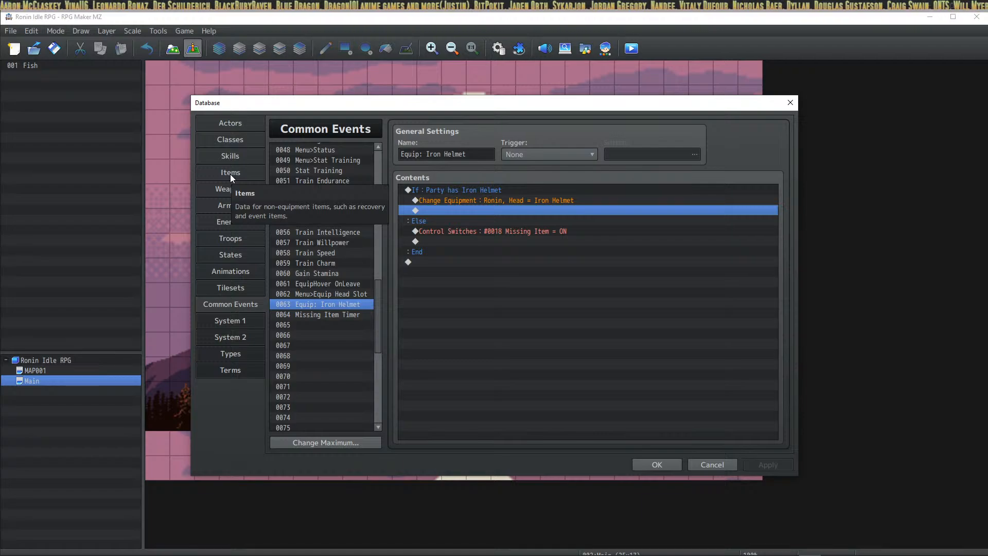
pyautogui.doubleClick(478, 214)
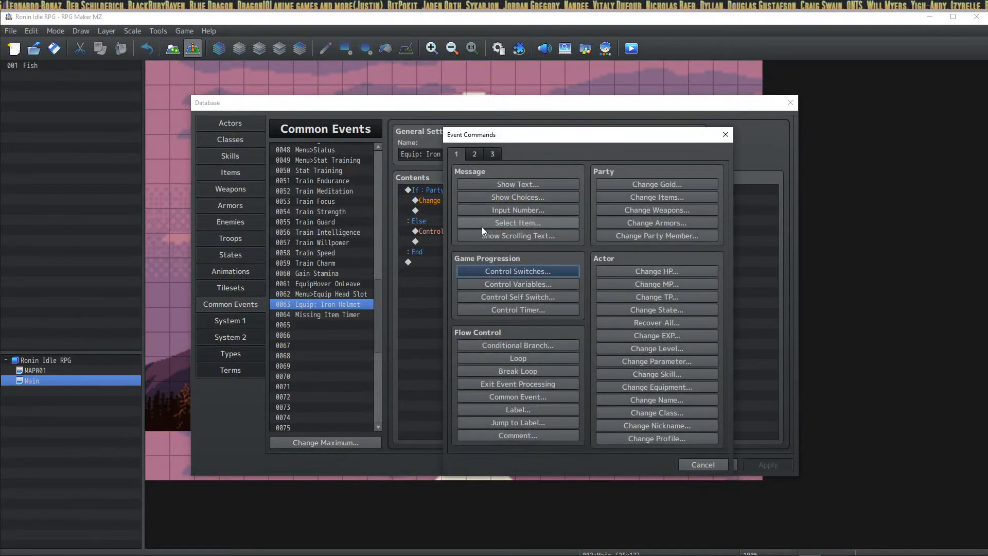
pyautogui.click(544, 285)
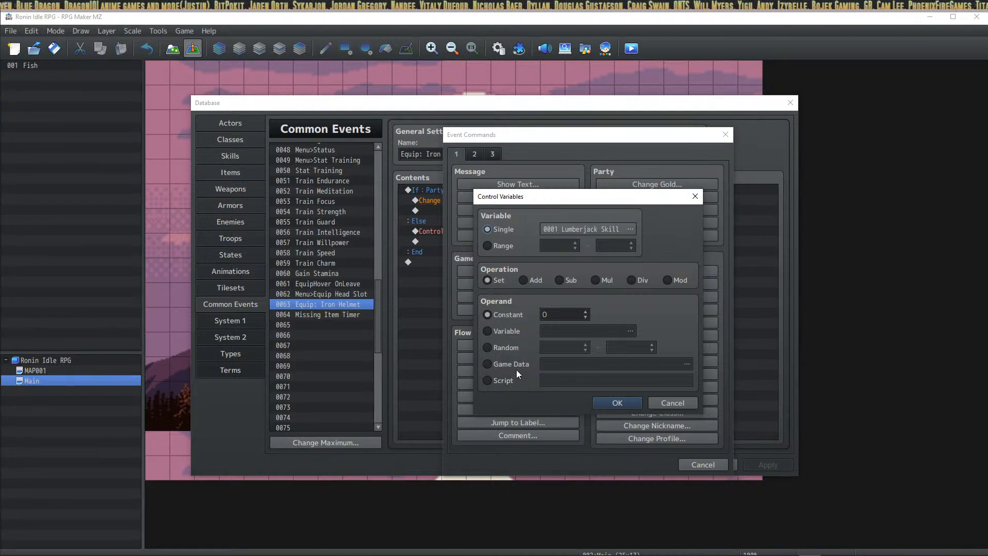
pyautogui.doubleClick(560, 311)
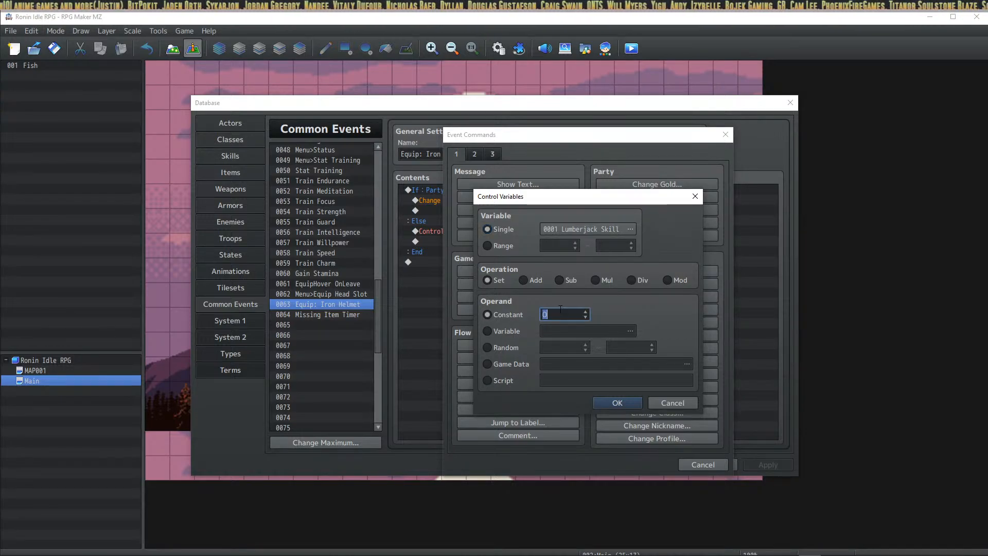
pyautogui.click(692, 401)
pyautogui.click(714, 464)
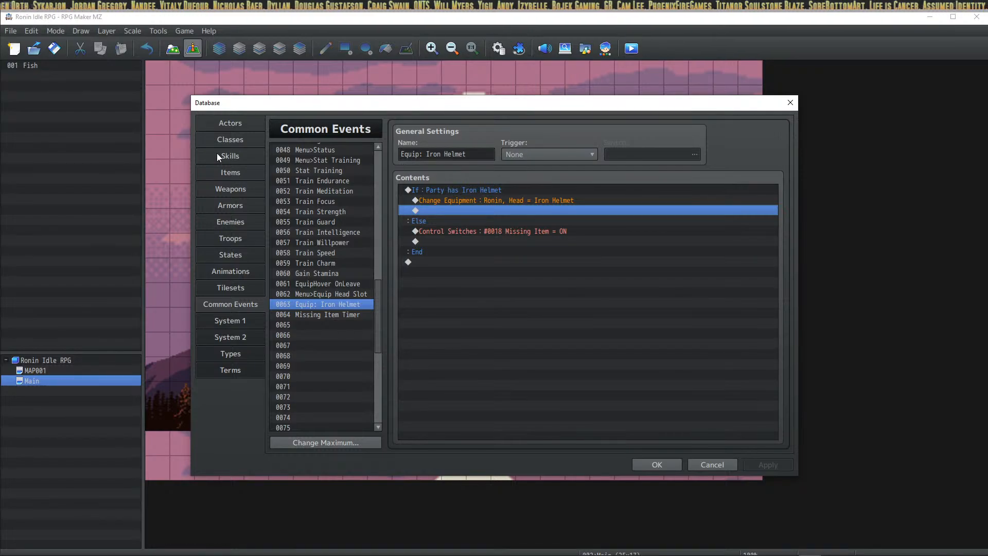
# Step: Check Iron Helmet's icon in the Armors database, then return to common event 0063
pyautogui.click(237, 174)
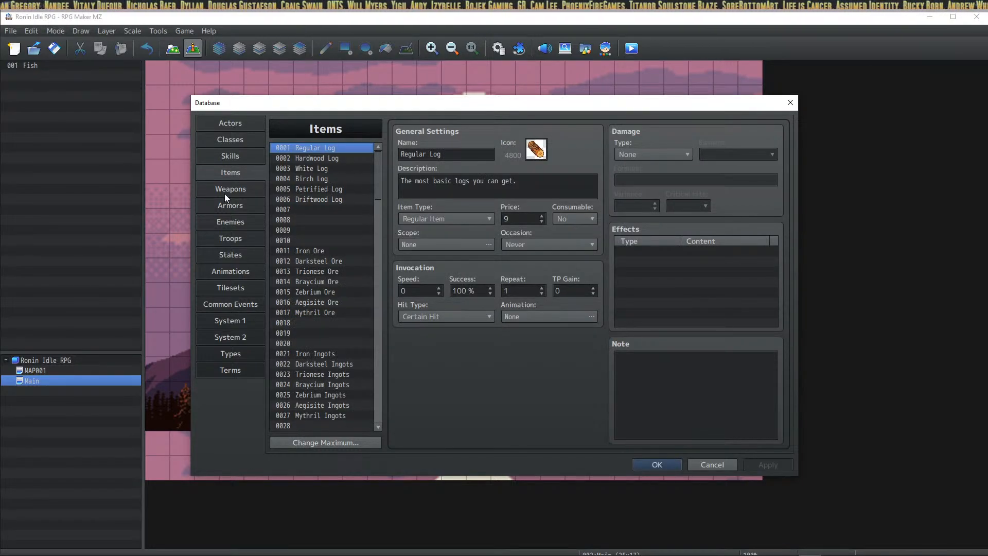
pyautogui.click(222, 215)
pyautogui.click(233, 203)
pyautogui.click(310, 252)
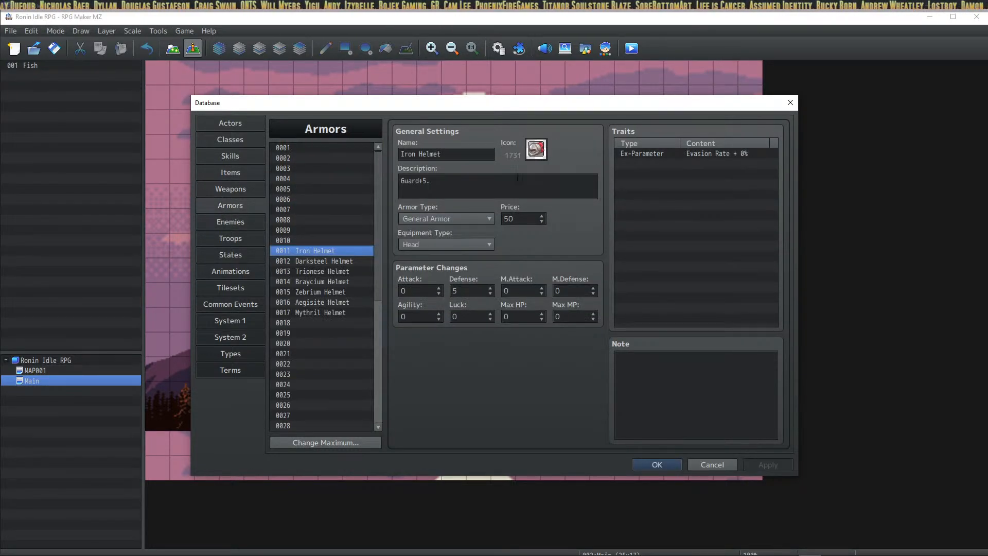
pyautogui.click(241, 304)
pyautogui.click(508, 210)
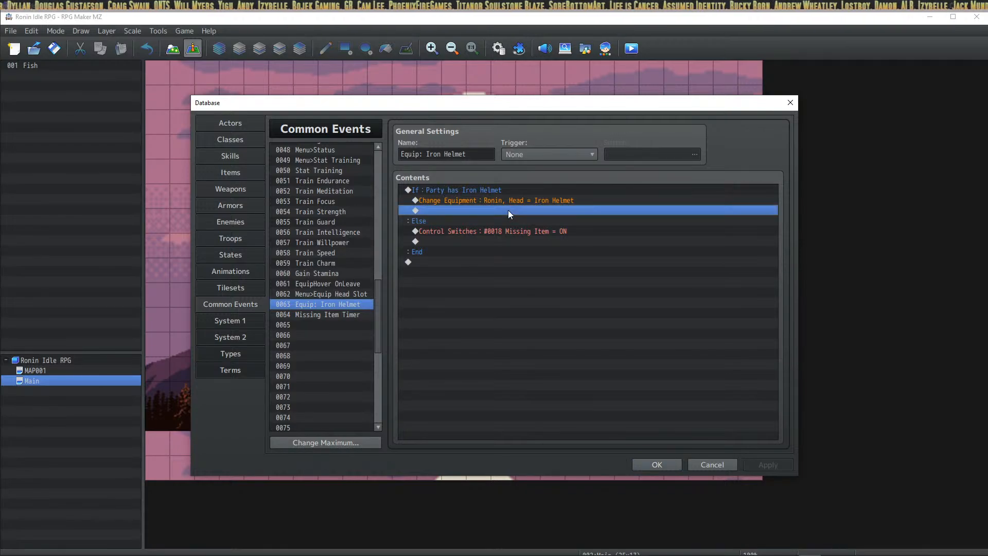
# Step: Insert a Control Variables command in the Equip: Iron Helmet event with constant value 1731
pyautogui.doubleClick(533, 216)
pyautogui.click(517, 286)
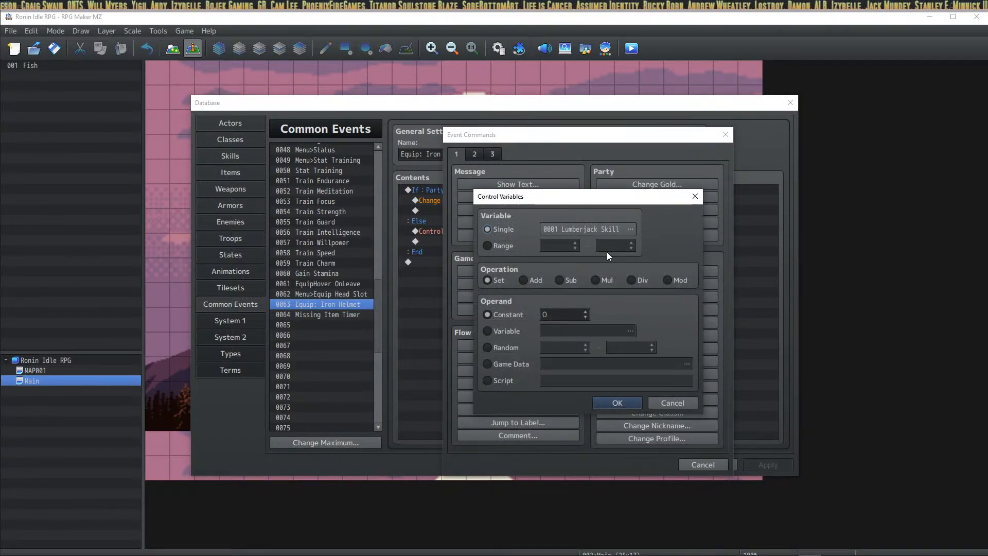
pyautogui.doubleClick(546, 313)
pyautogui.write('1731')
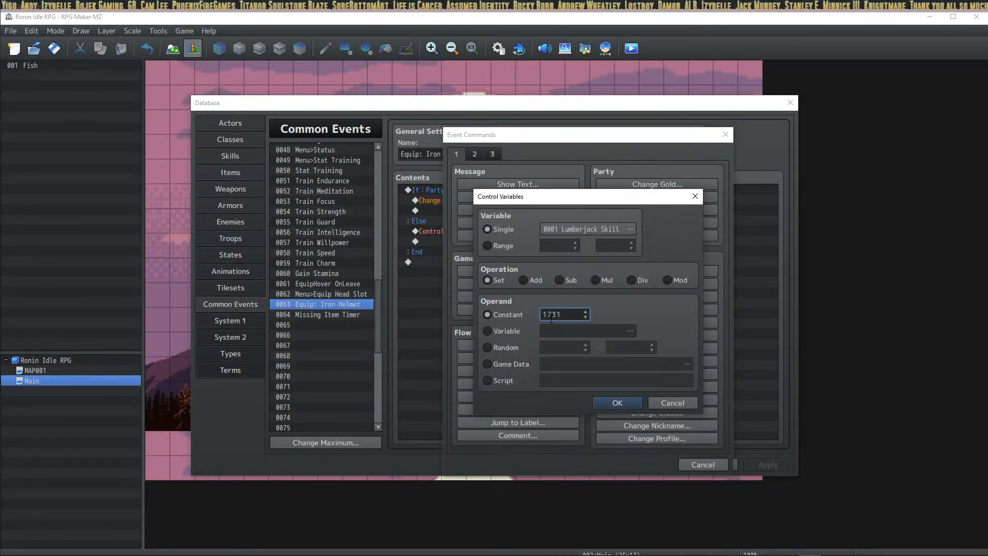
# Step: Target variable 0202, renamed 'Head Slot Icon', and add the command to the event
pyautogui.click(598, 231)
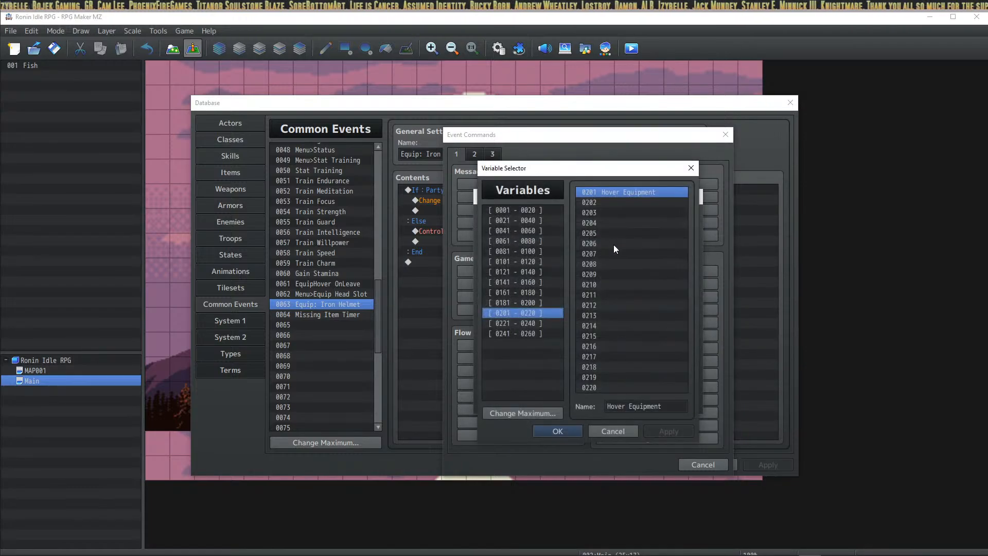
pyautogui.press('Down')
pyautogui.click(642, 406)
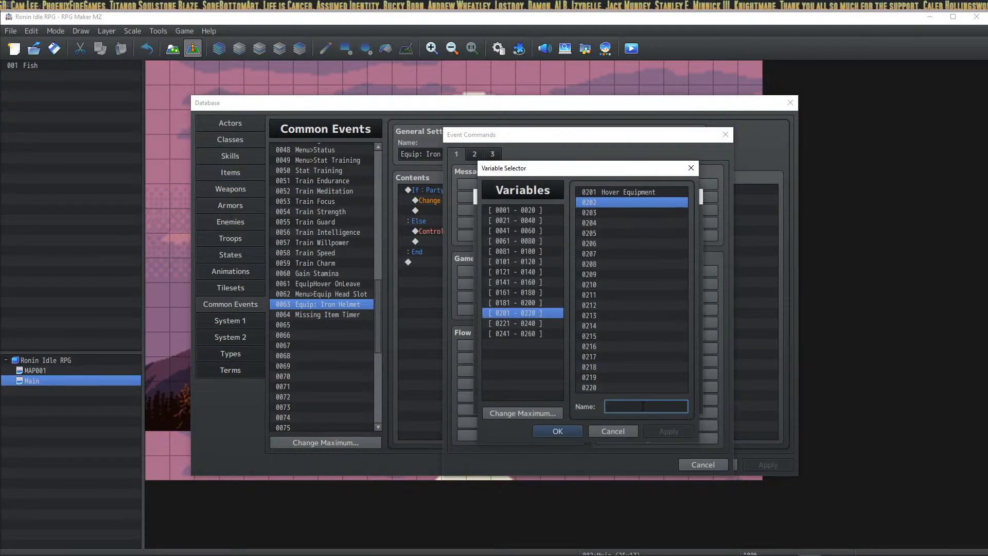
pyautogui.write('Helemet')
pyautogui.press('BackSpace')
pyautogui.press('BackSpace')
pyautogui.press('BackSpace')
pyautogui.press('BackSpace')
pyautogui.press('BackSpace')
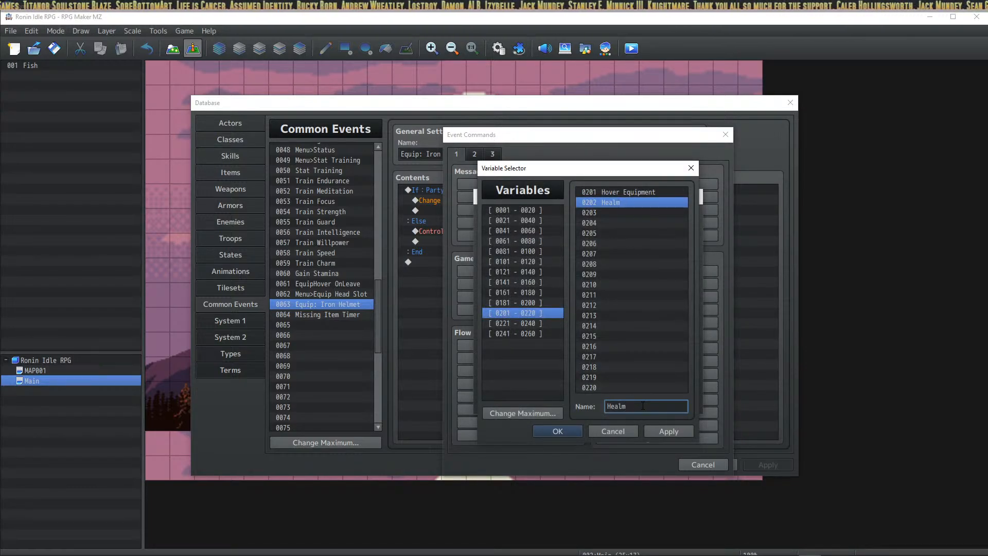
pyautogui.write('lmet')
pyautogui.press('BackSpace')
pyautogui.press('BackSpace')
pyautogui.press('BackSpace')
pyautogui.press('BackSpace')
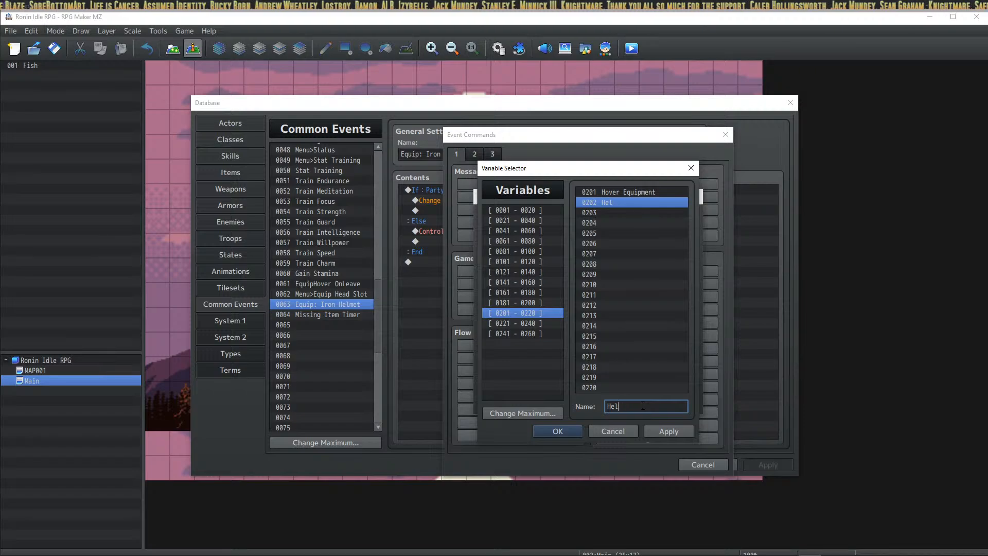
pyautogui.write('ad Slot Icon')
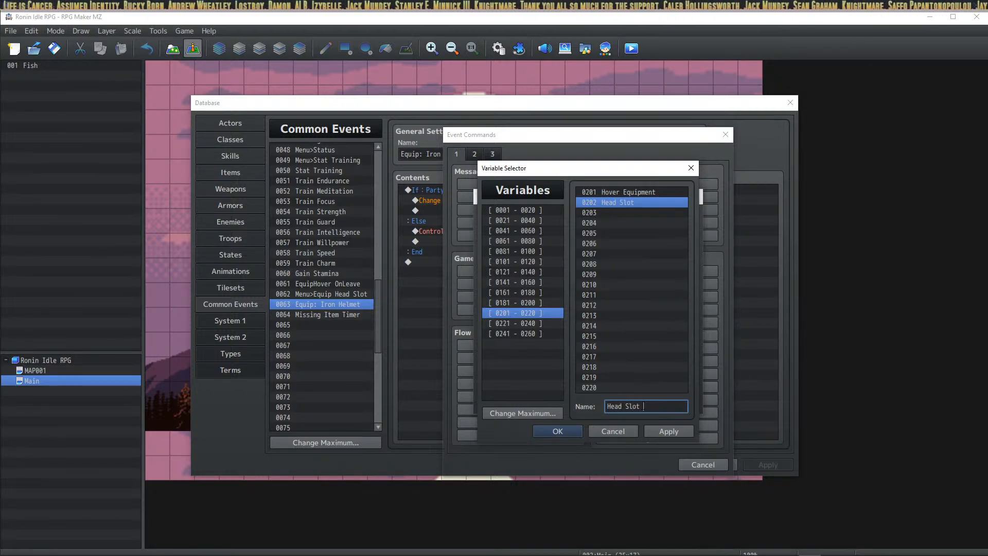
pyautogui.click(554, 434)
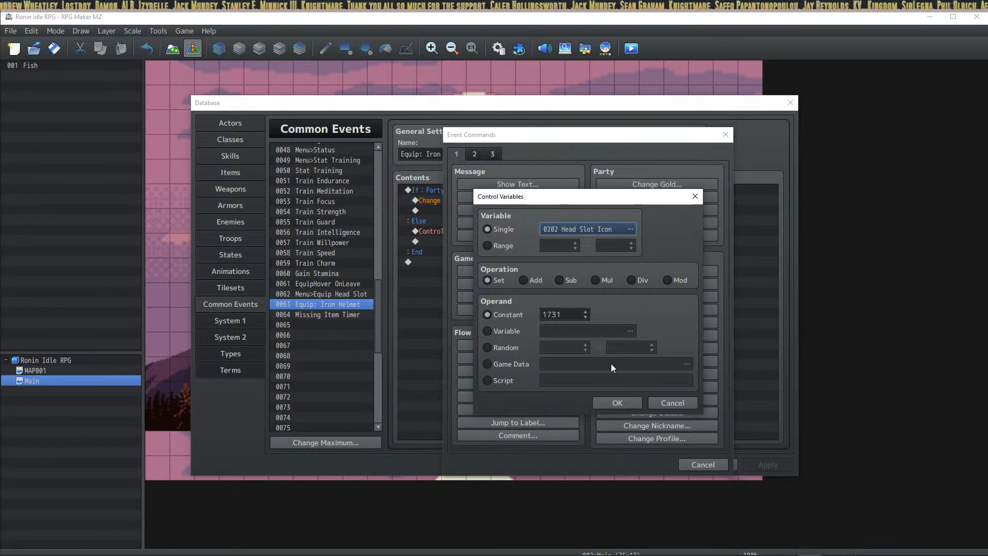
pyautogui.click(618, 404)
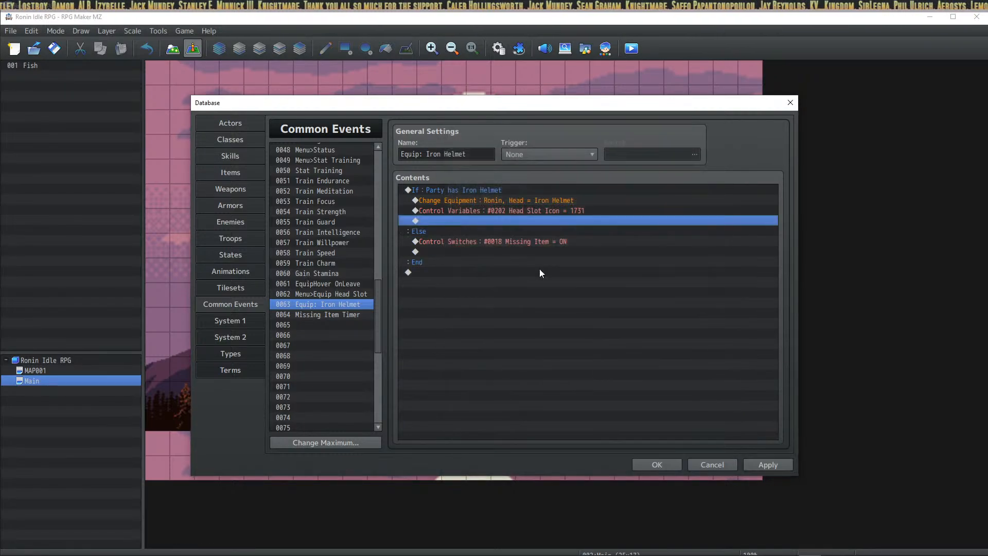
# Step: Apply the Head Slot Icon change and insert a Control Switches command below it
pyautogui.click(771, 464)
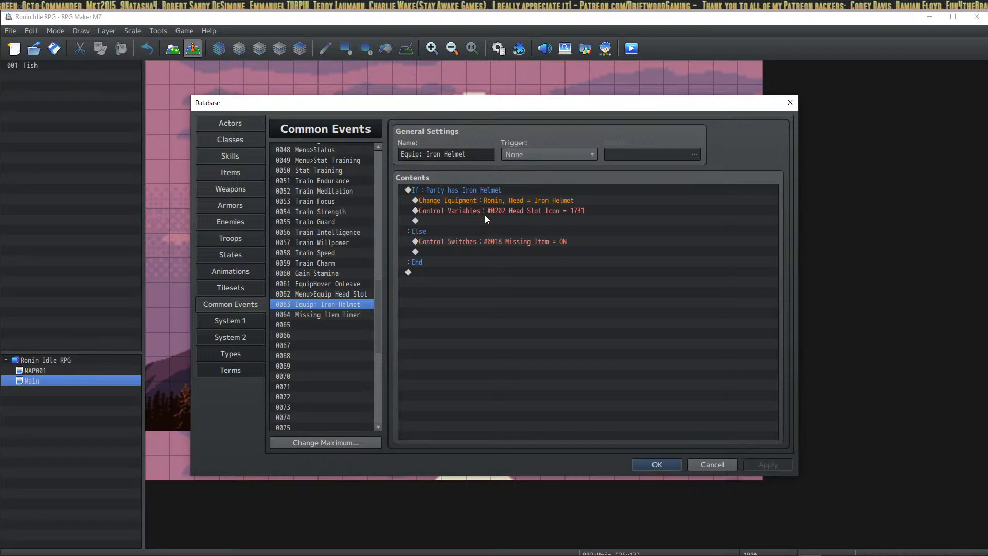
pyautogui.click(487, 221)
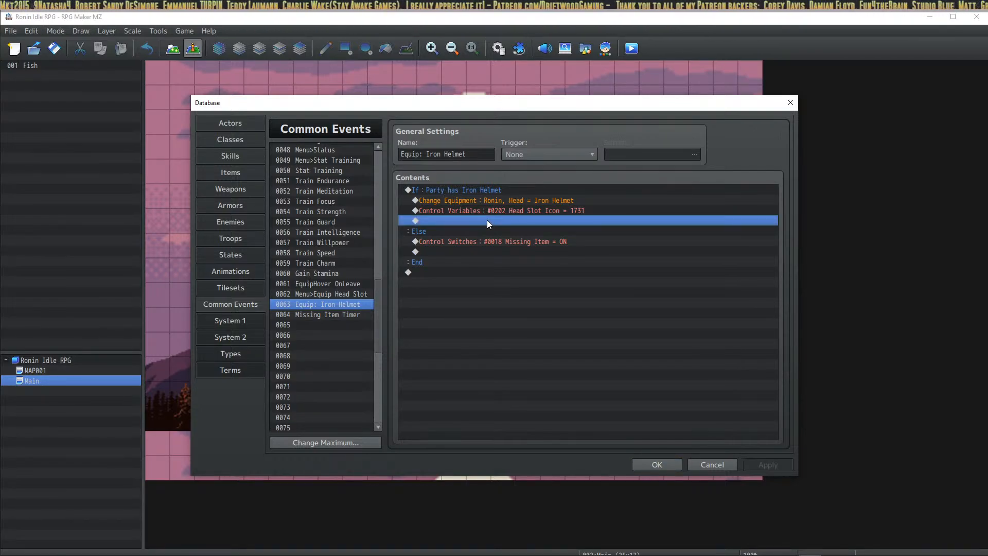
pyautogui.rightClick(487, 220)
pyautogui.click(510, 227)
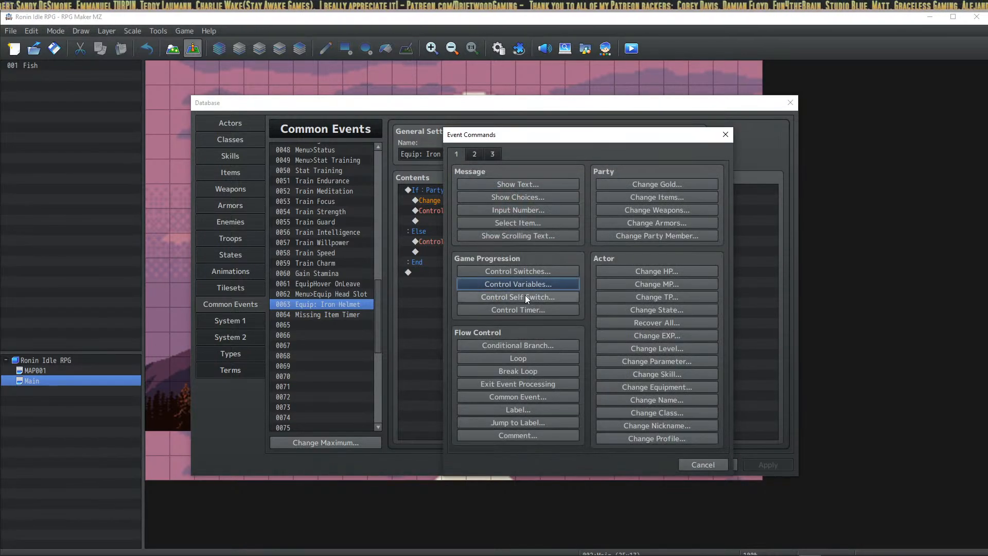
pyautogui.click(531, 272)
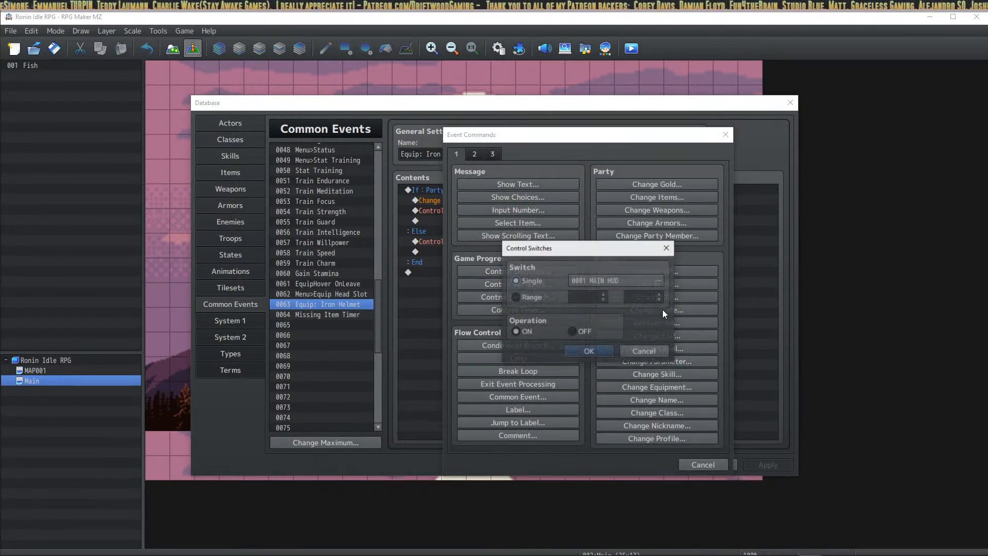
# Step: Rename switch 0019 to 'Item Equipped', set it ON, and apply the Iron Helmet event
pyautogui.click(634, 280)
pyautogui.click(627, 378)
pyautogui.click(632, 406)
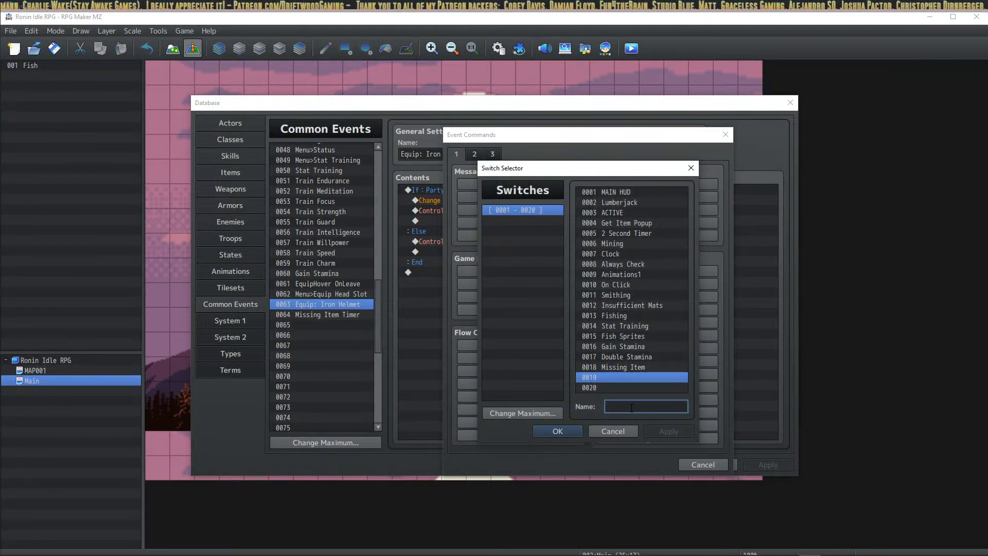
pyautogui.write('E')
pyautogui.press('BackSpace')
pyautogui.write('I')
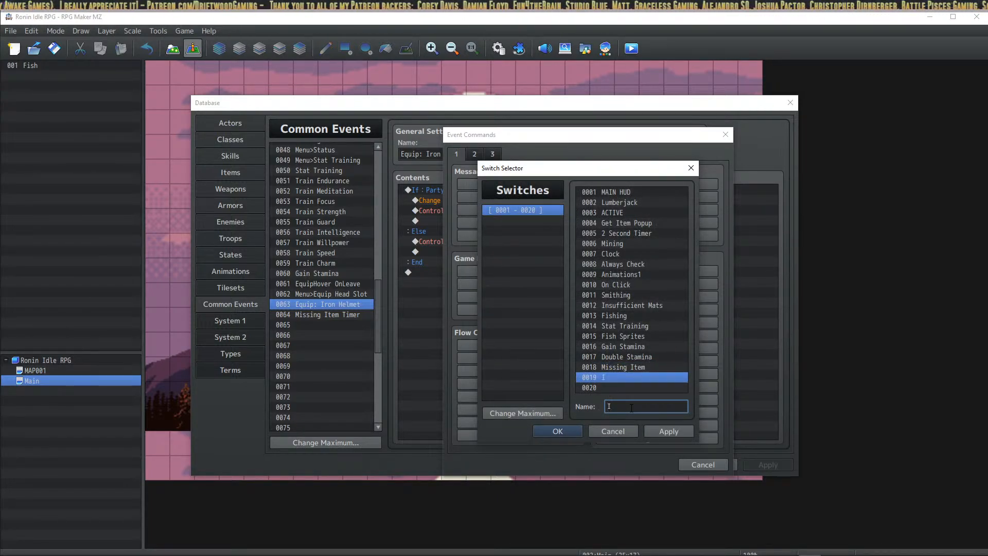
pyautogui.write('tem Equipped')
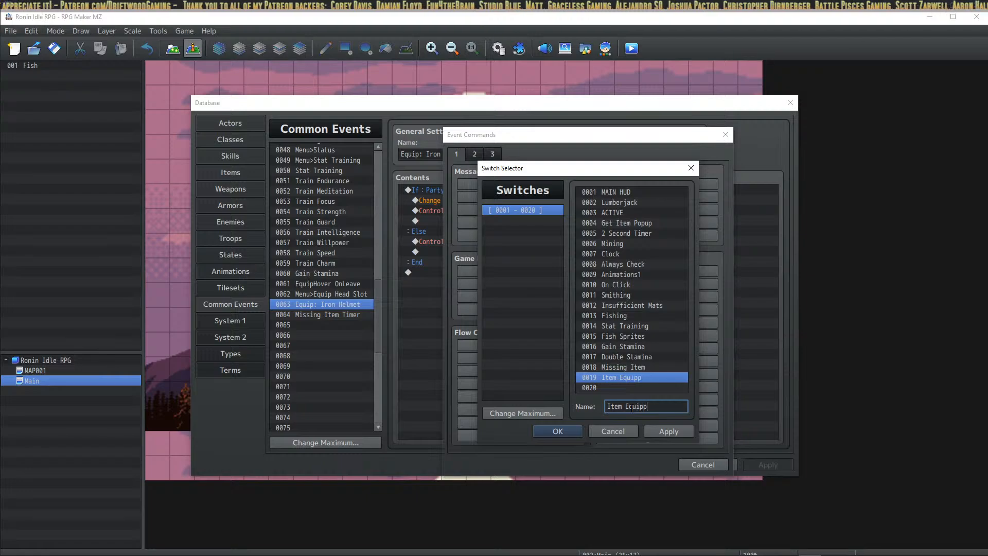
pyautogui.click(672, 435)
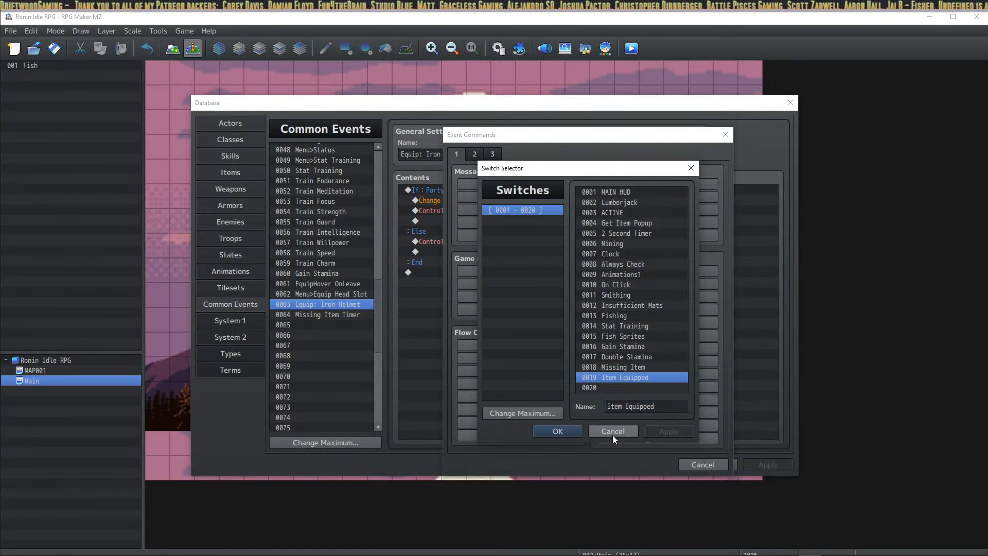
pyautogui.click(555, 429)
pyautogui.click(588, 351)
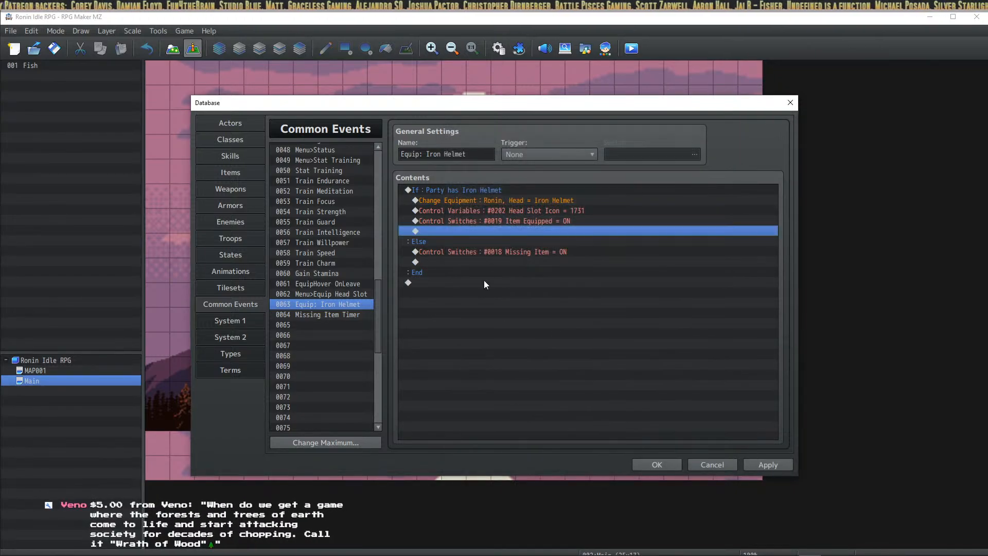
pyautogui.click(537, 218)
pyautogui.click(748, 464)
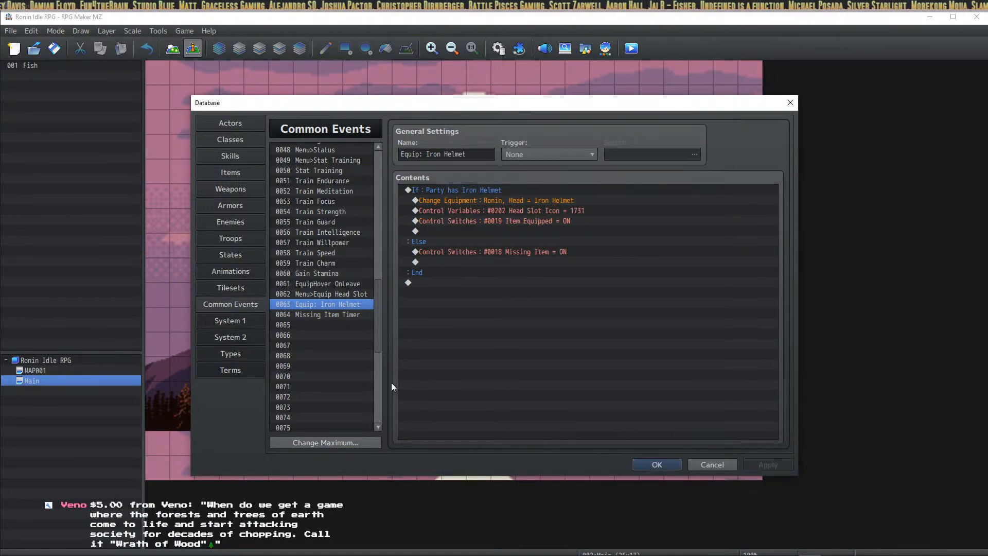
# Step: Name the empty common event slot 0065 'Item Equipped'
pyautogui.click(341, 325)
pyautogui.click(433, 155)
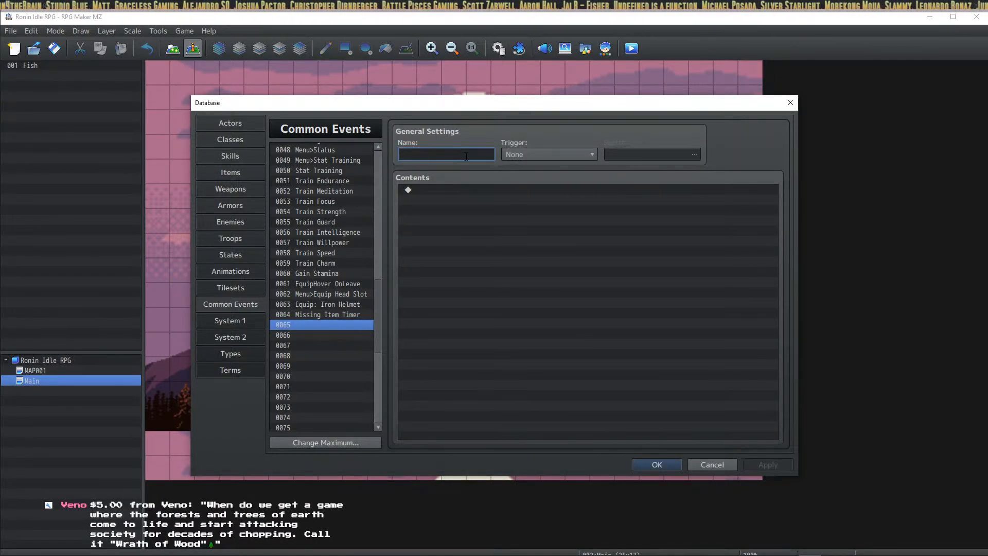
pyautogui.write('Item Equ')
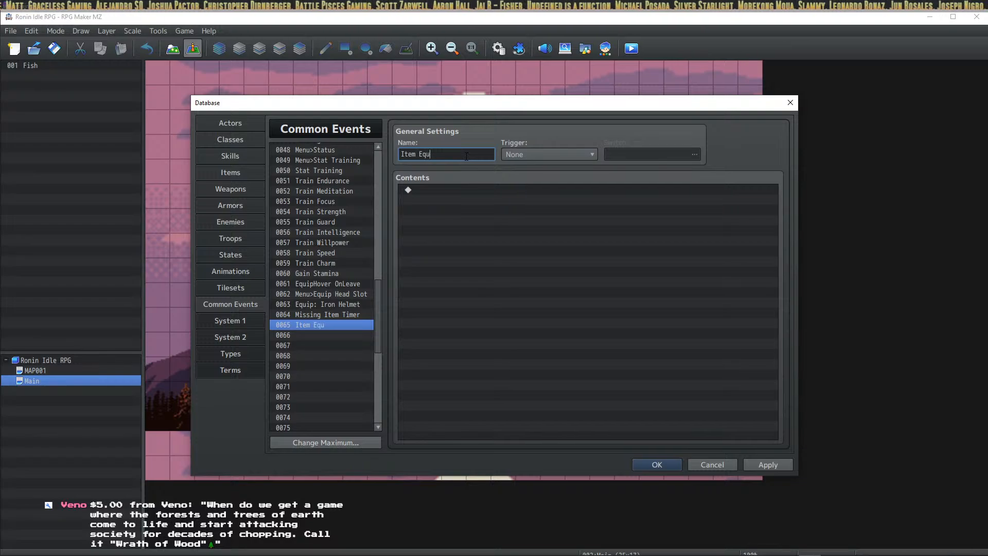
pyautogui.write('ipped')
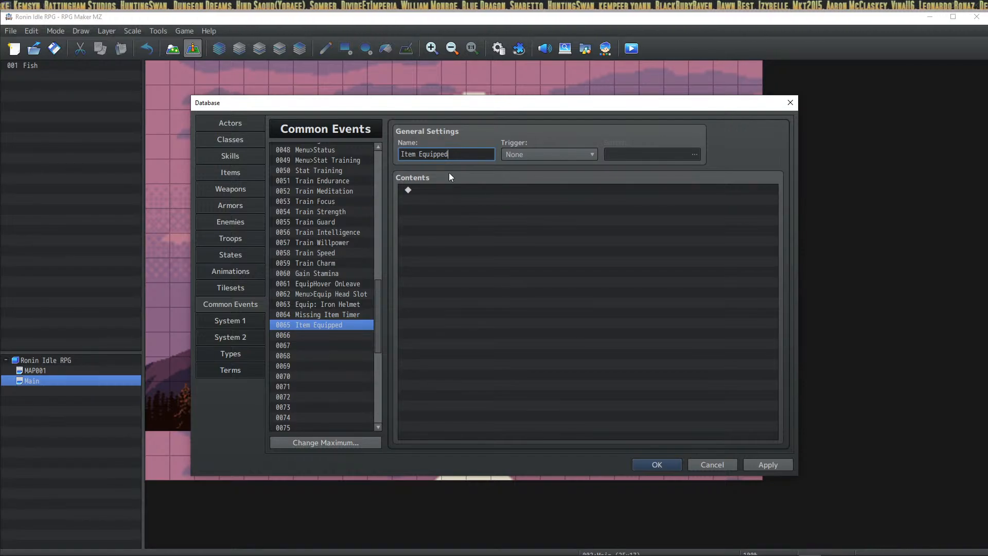
pyautogui.click(457, 212)
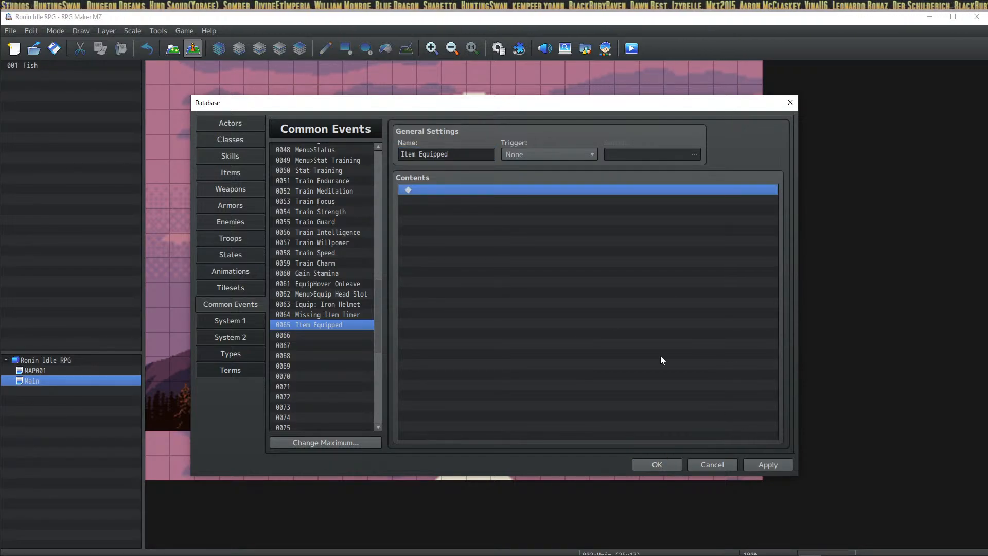
# Step: Set the Item Equipped trigger to Parallel with switch 0019 Item Equipped
pyautogui.click(548, 158)
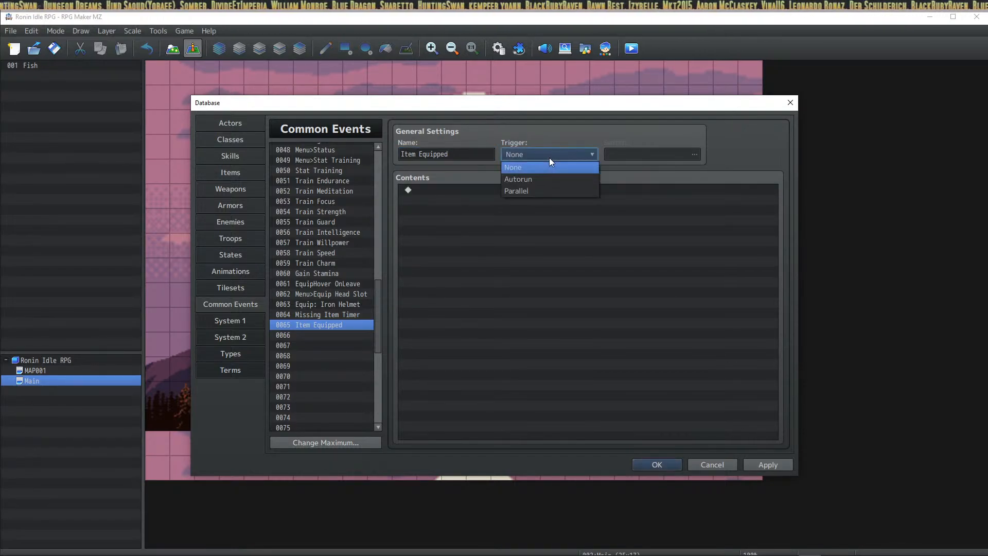
pyautogui.click(545, 190)
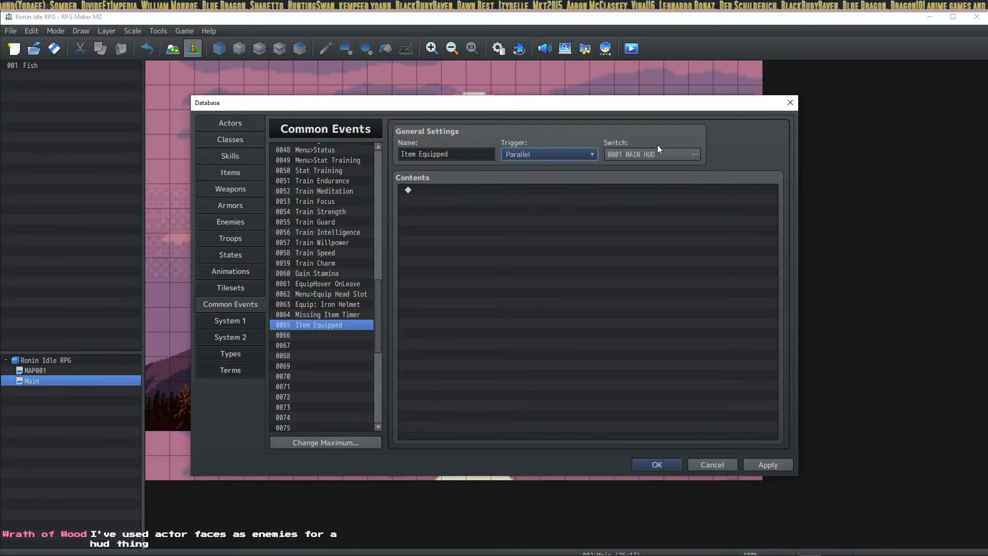
pyautogui.click(656, 150)
pyautogui.click(555, 361)
pyautogui.click(458, 413)
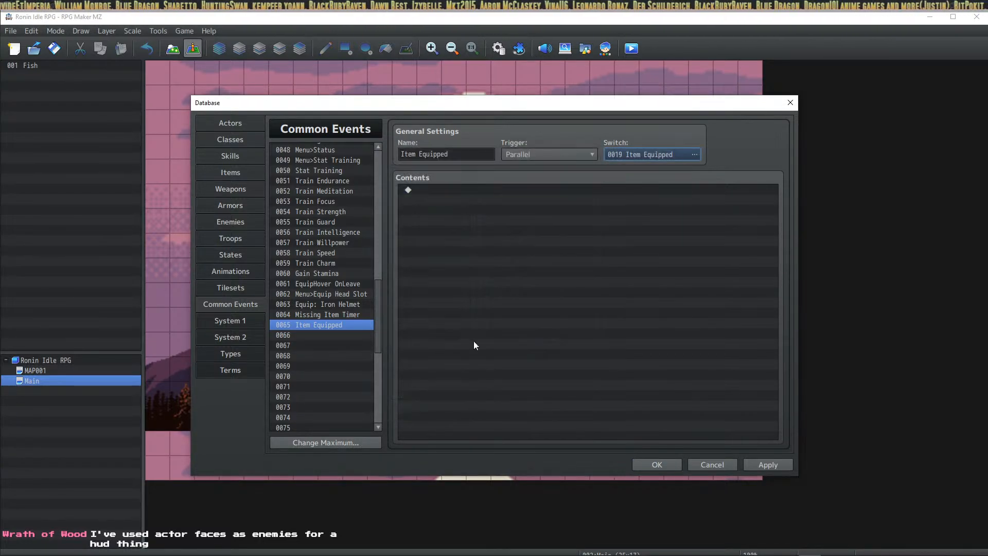
# Step: Add a Wait of 180 frames as the first command and apply
pyautogui.doubleClick(461, 191)
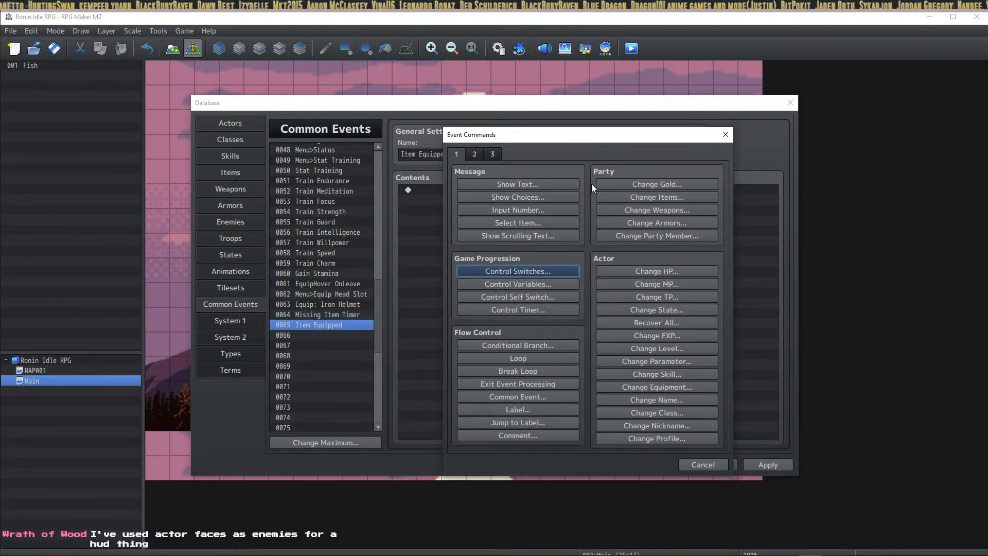
pyautogui.click(470, 155)
pyautogui.click(643, 186)
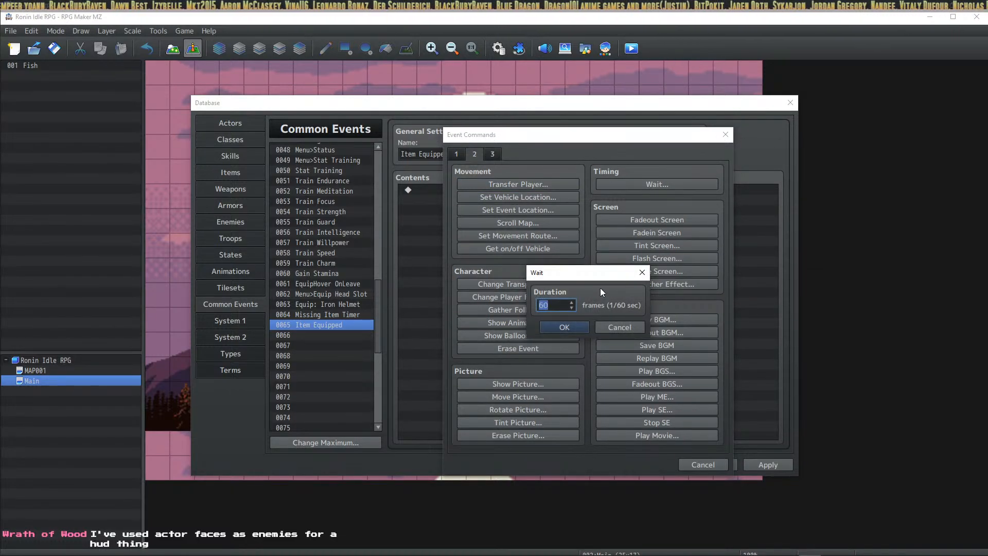
pyautogui.write('80')
pyautogui.click(581, 329)
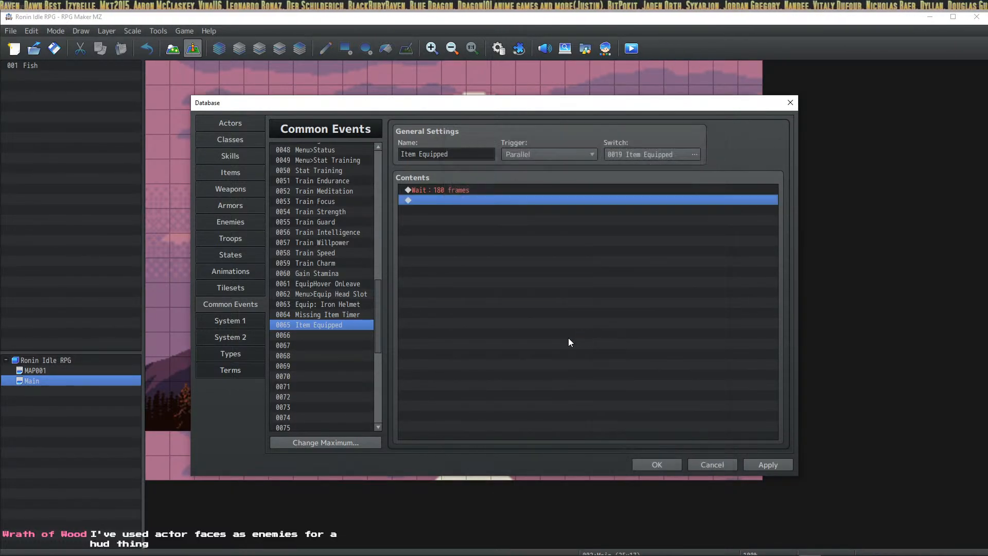
pyautogui.click(745, 460)
# Step: Glance at the Equip: Iron Helmet and Missing Item Timer events, returning to Item Equipped
pyautogui.click(342, 306)
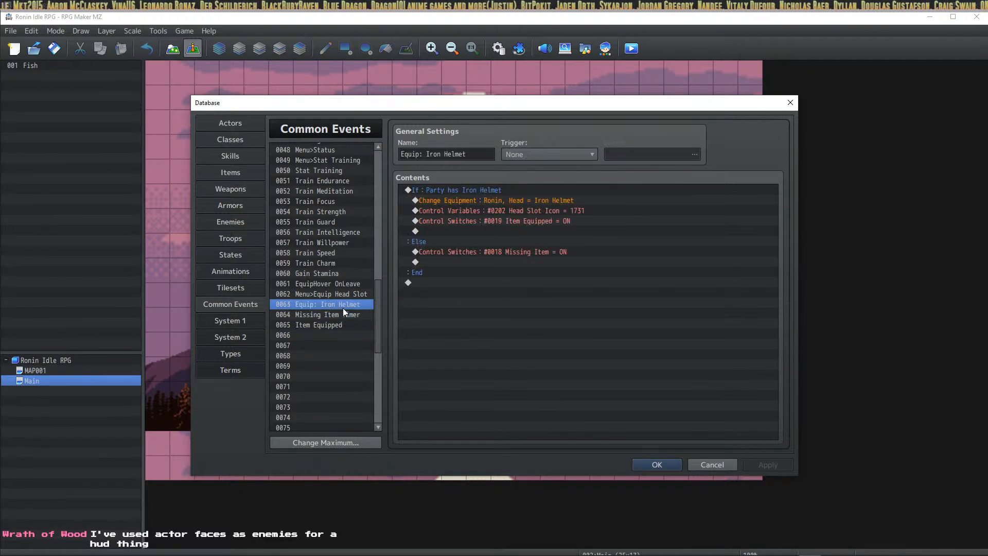
pyautogui.click(344, 323)
pyautogui.click(345, 315)
pyautogui.click(345, 324)
# Step: After the wait, add Control Switches turning 0019 Item Equipped OFF, then apply
pyautogui.rightClick(457, 191)
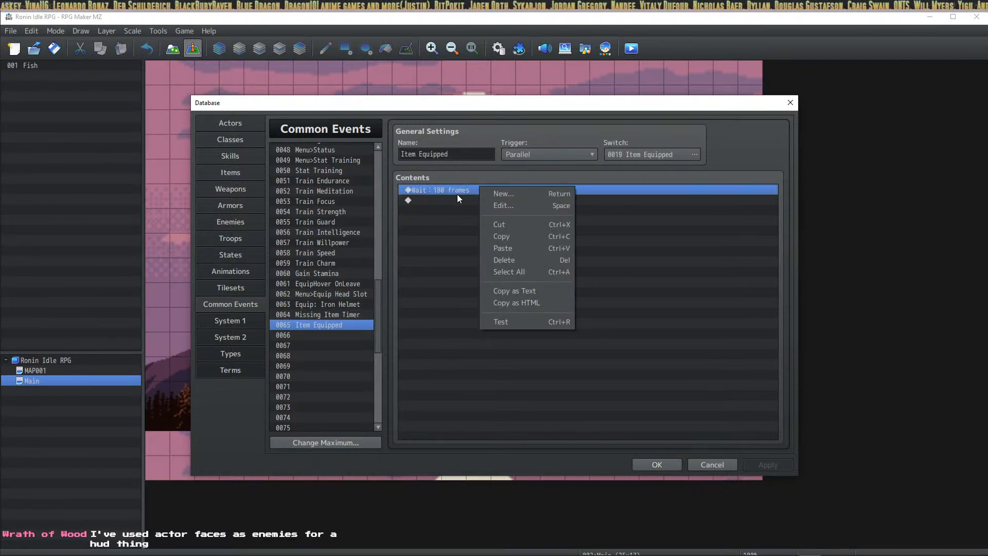
pyautogui.rightClick(465, 204)
pyautogui.click(465, 210)
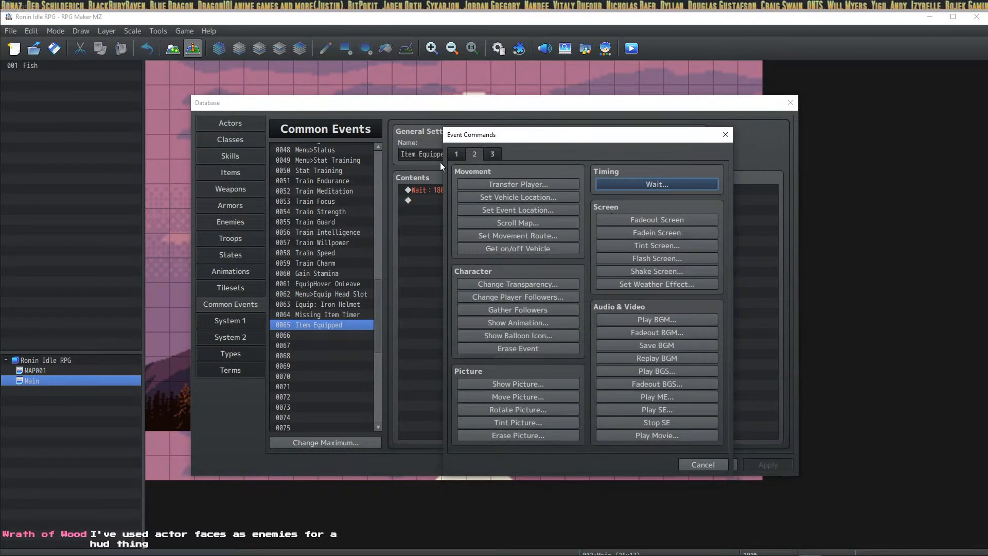
pyautogui.click(456, 153)
pyautogui.click(543, 273)
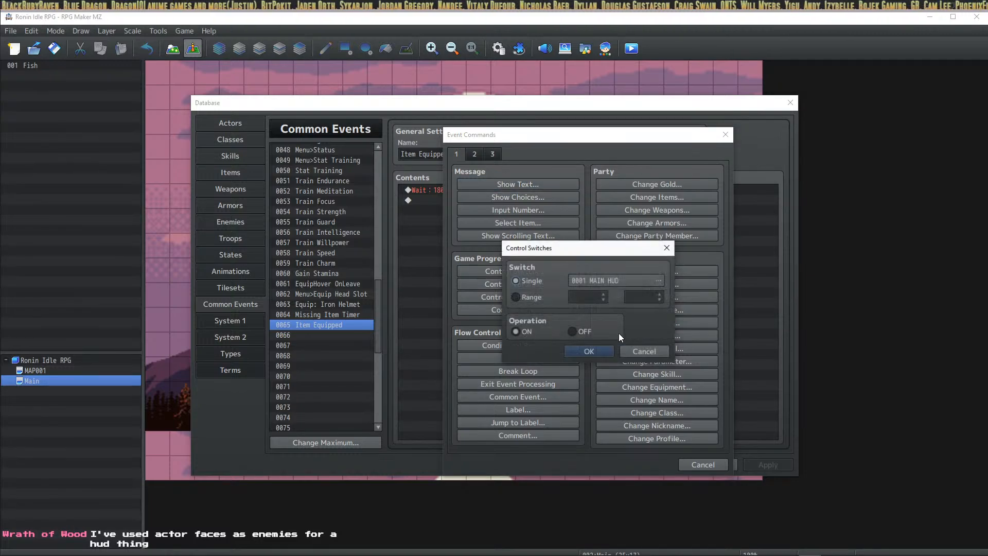
pyautogui.click(639, 278)
pyautogui.click(558, 430)
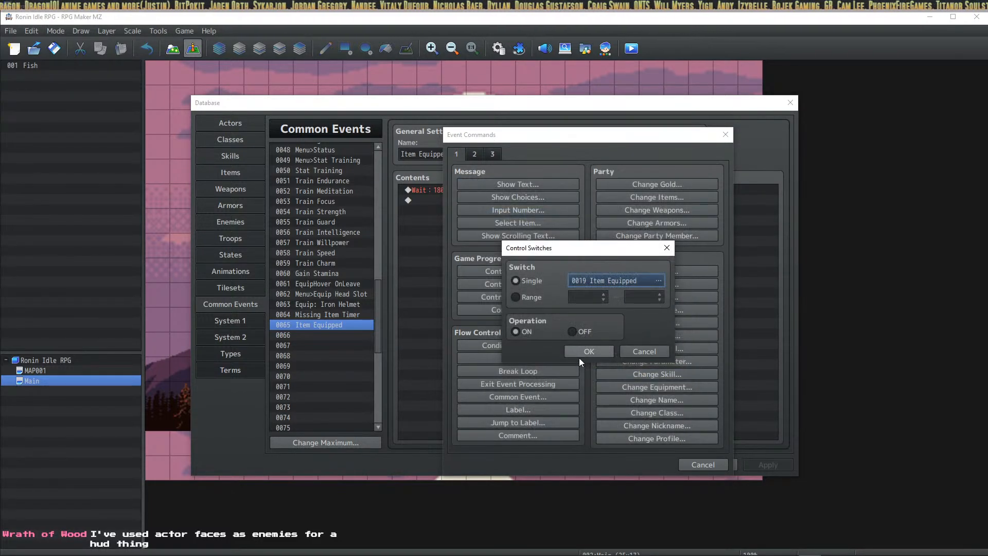
pyautogui.click(579, 334)
pyautogui.click(588, 353)
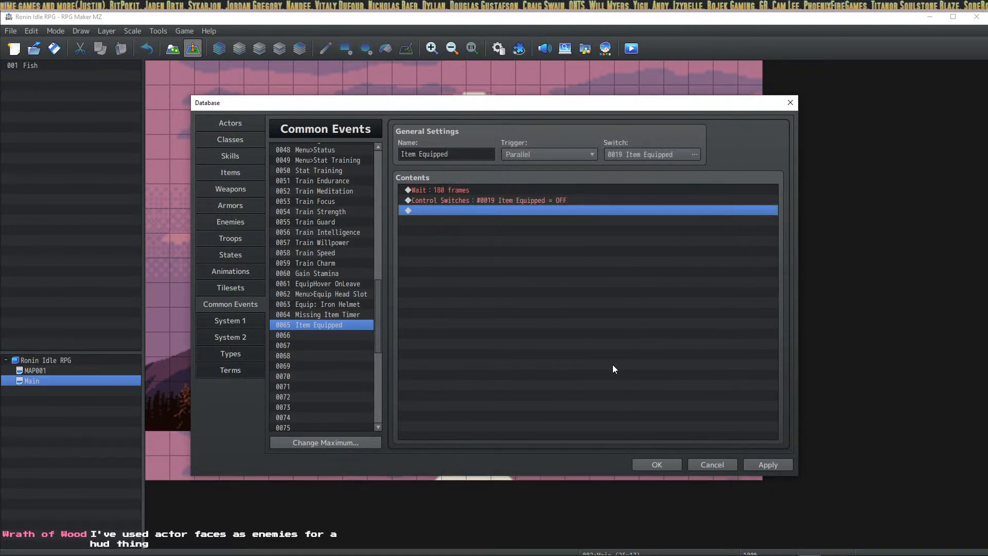
pyautogui.click(779, 463)
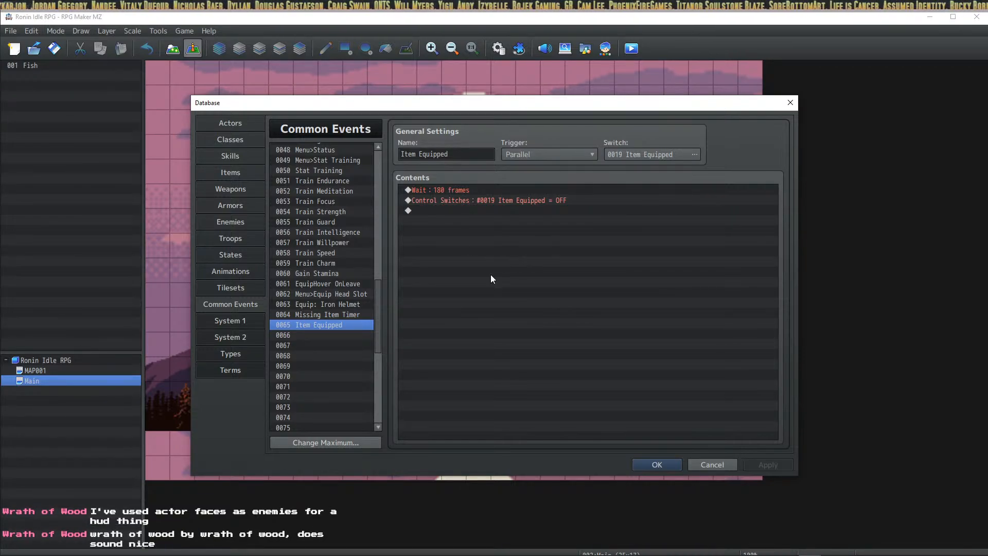
# Step: Close the Database, confirm the Icon (ID 132) component in HUD Maker Ultra, and show Equip Head Slot
pyautogui.click(653, 464)
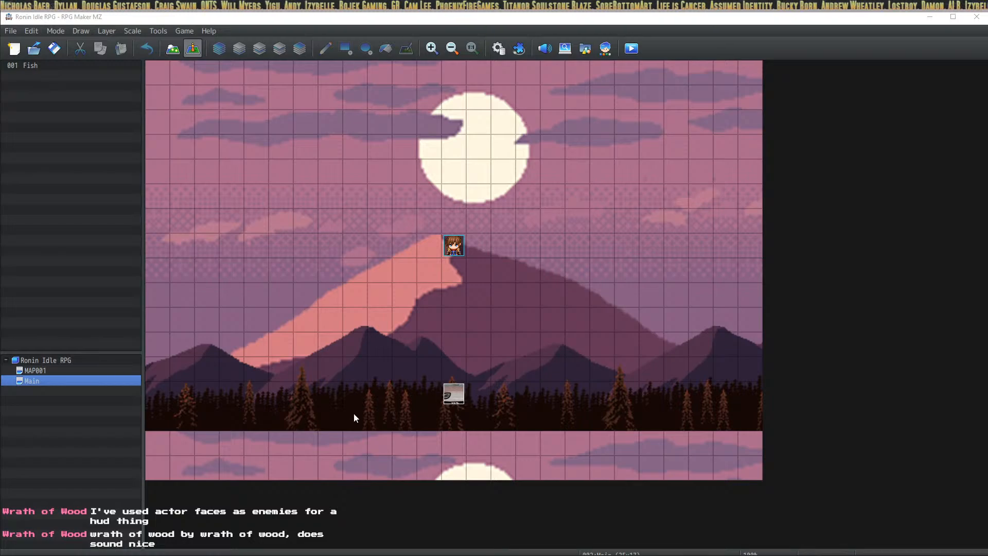
pyautogui.hotkey('alt', 'Tab')
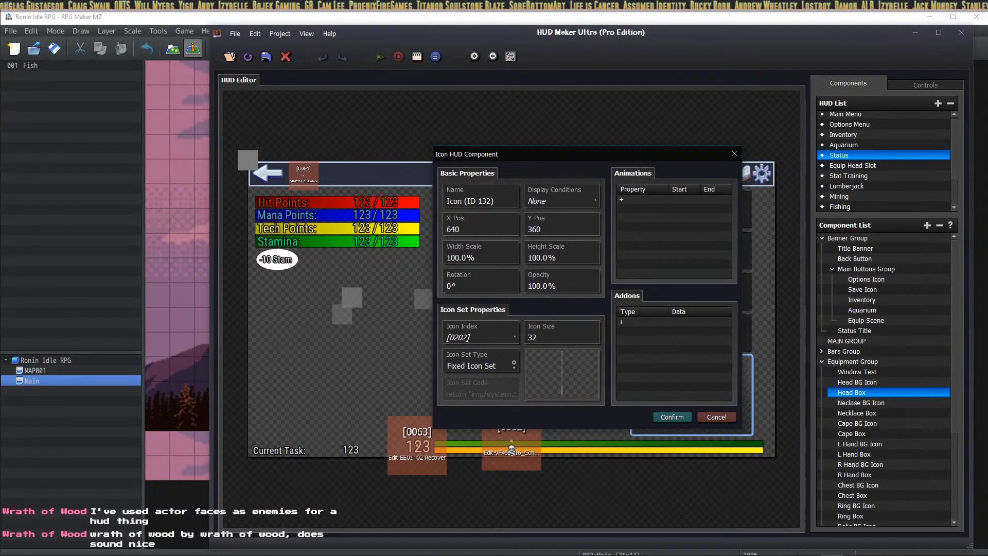
pyautogui.press('Return')
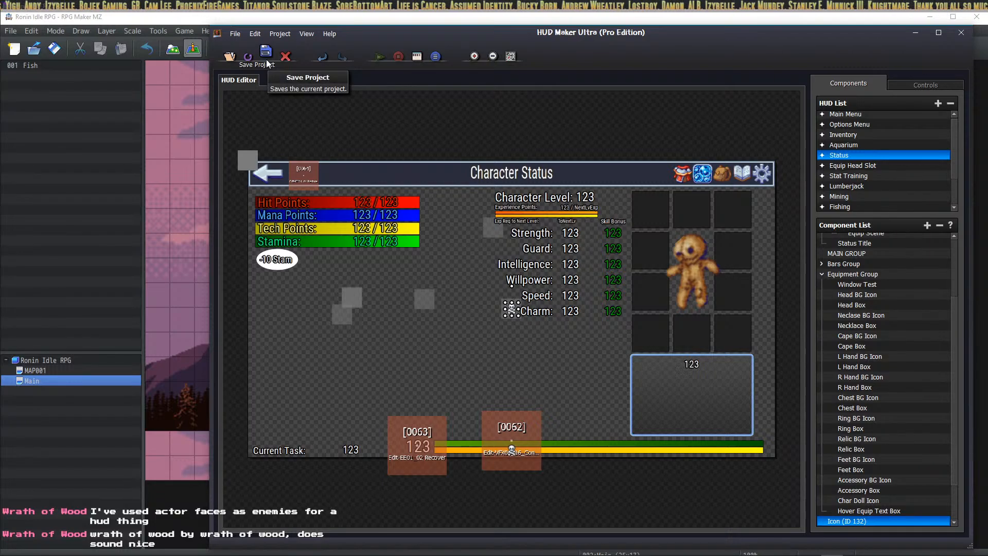
pyautogui.click(866, 169)
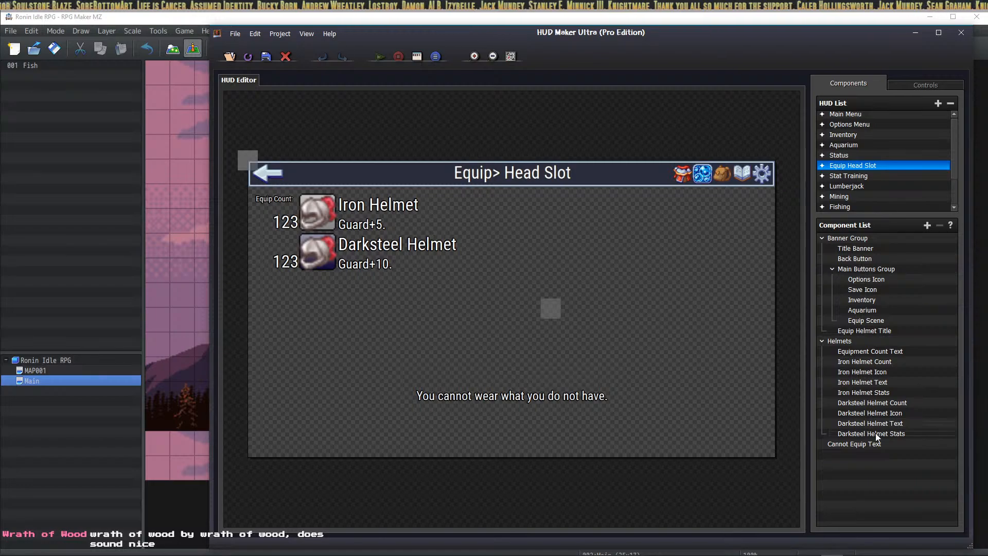
# Step: Add a new text component to the HUD named 'Helmet Equipped Text'
pyautogui.click(868, 444)
pyautogui.click(927, 225)
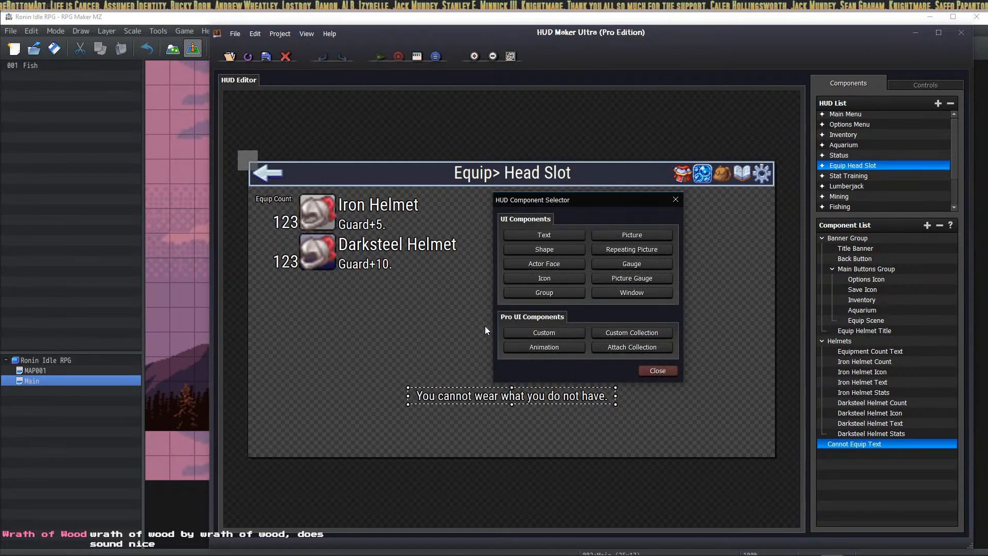
pyautogui.click(535, 238)
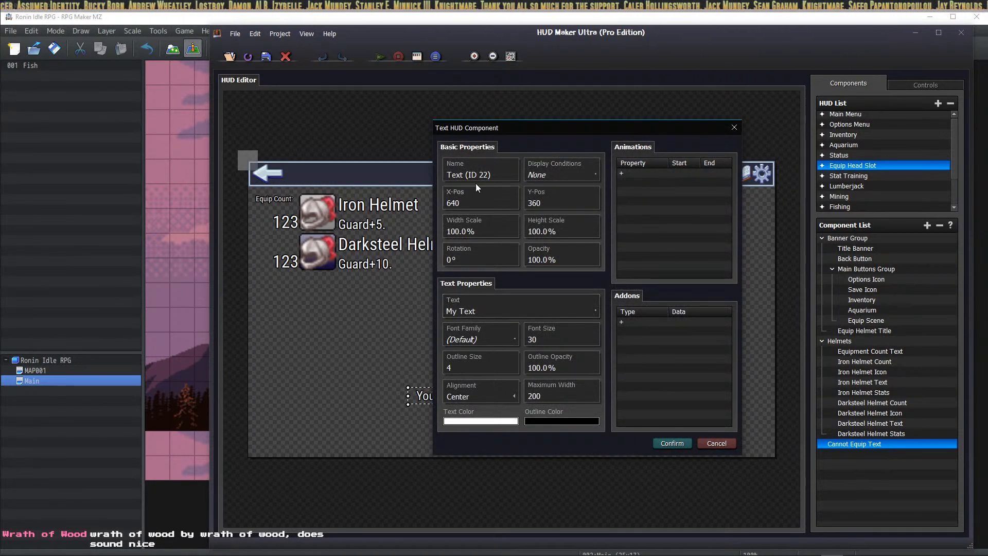
pyautogui.tripleClick(504, 173)
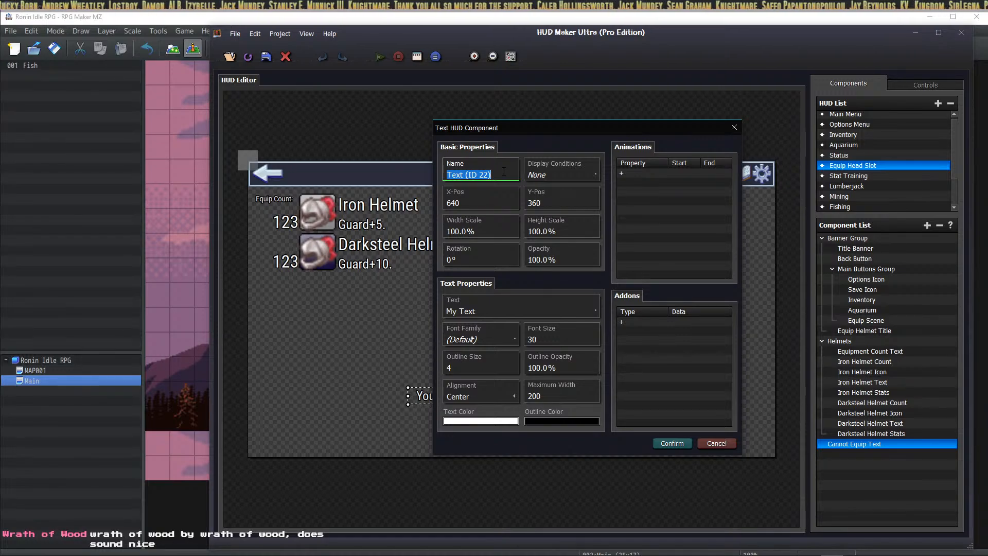
pyautogui.write('He')
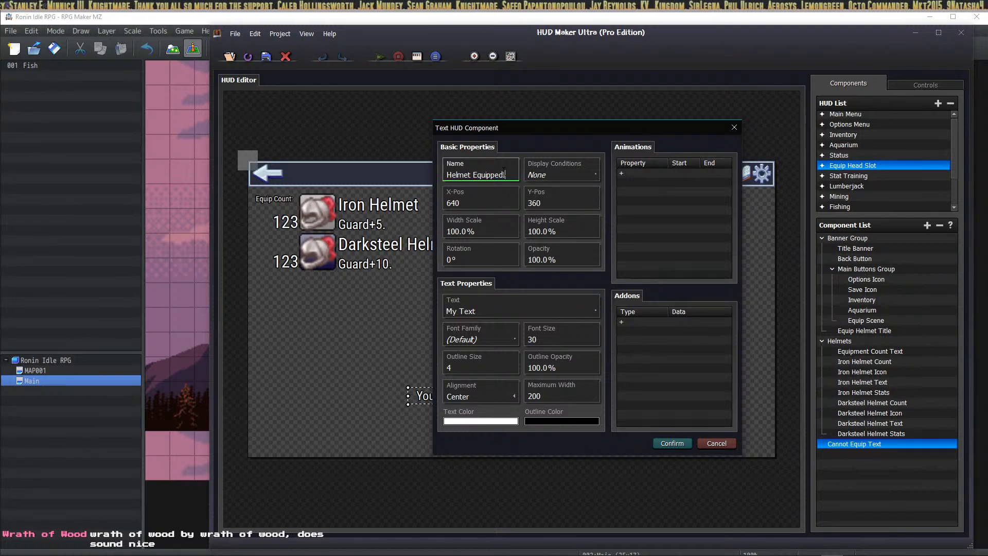
pyautogui.write('lmet Equipped!')
pyautogui.click(474, 311)
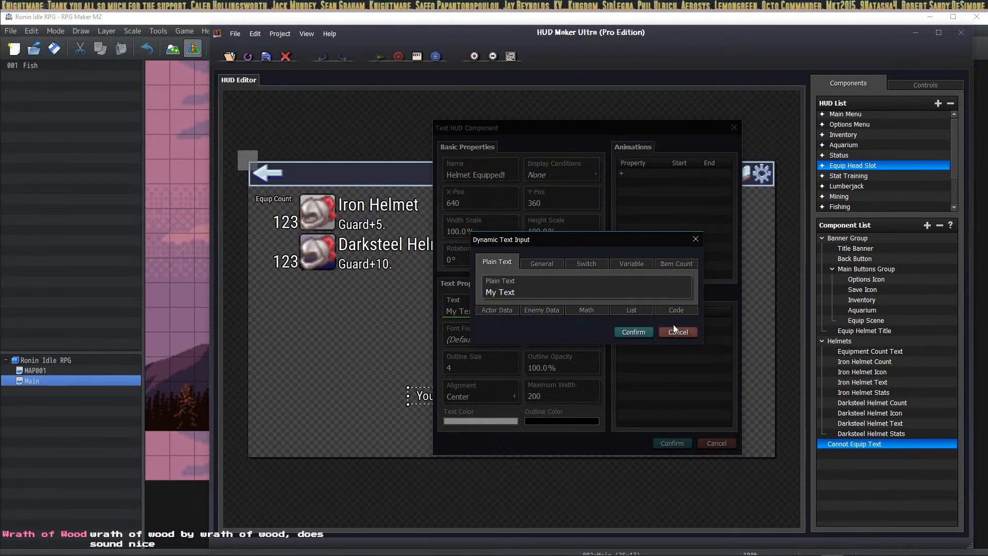
pyautogui.click(678, 331)
pyautogui.click(515, 176)
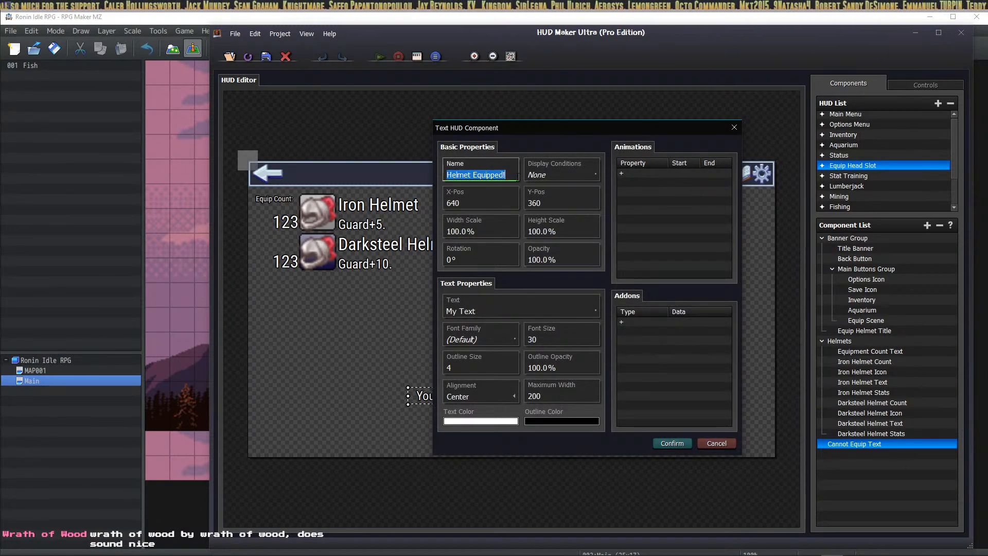
pyautogui.click(518, 176)
pyautogui.press('BackSpace')
pyautogui.write('Text')
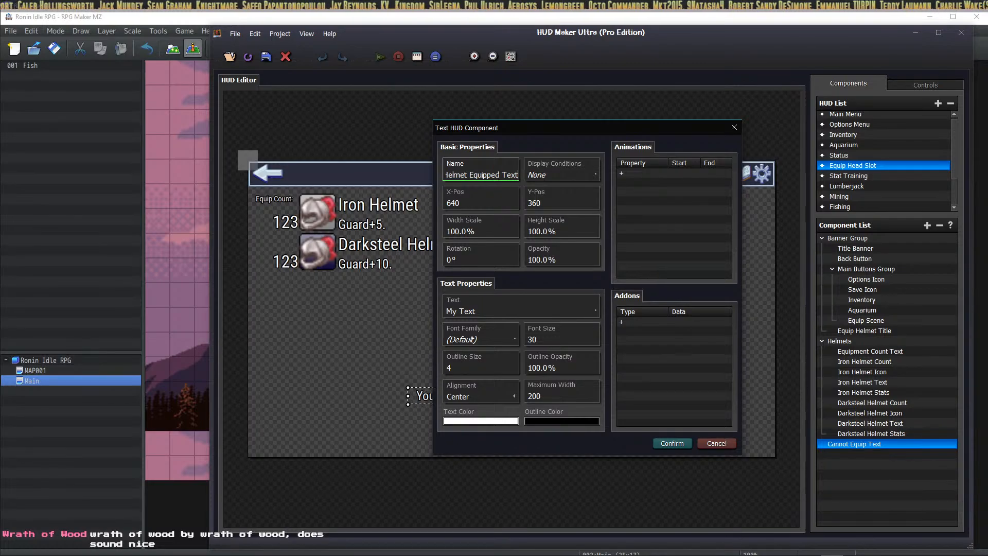
# Step: Set its text to "You've equipped a helmet!" and confirm the component
pyautogui.click(538, 303)
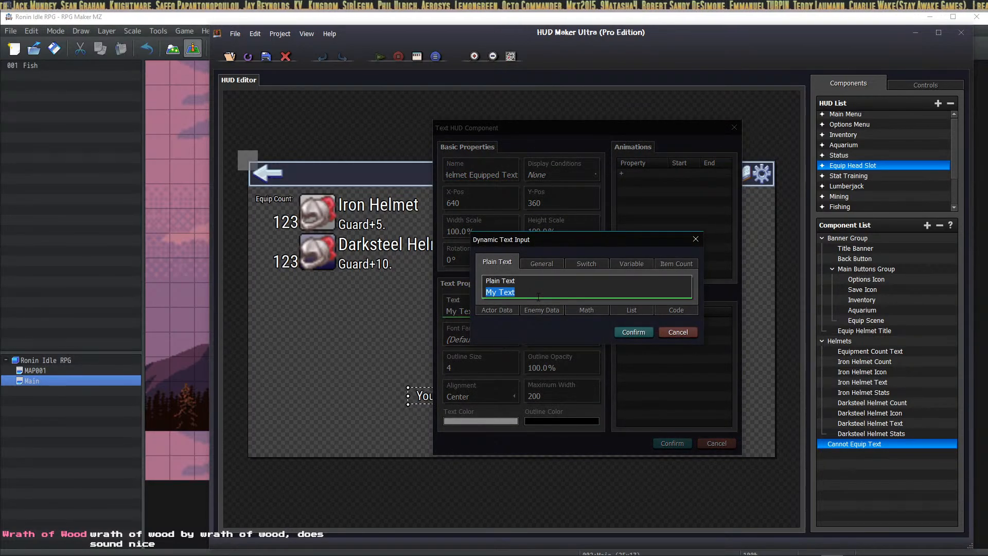
pyautogui.write("You've equipped a Helmet")
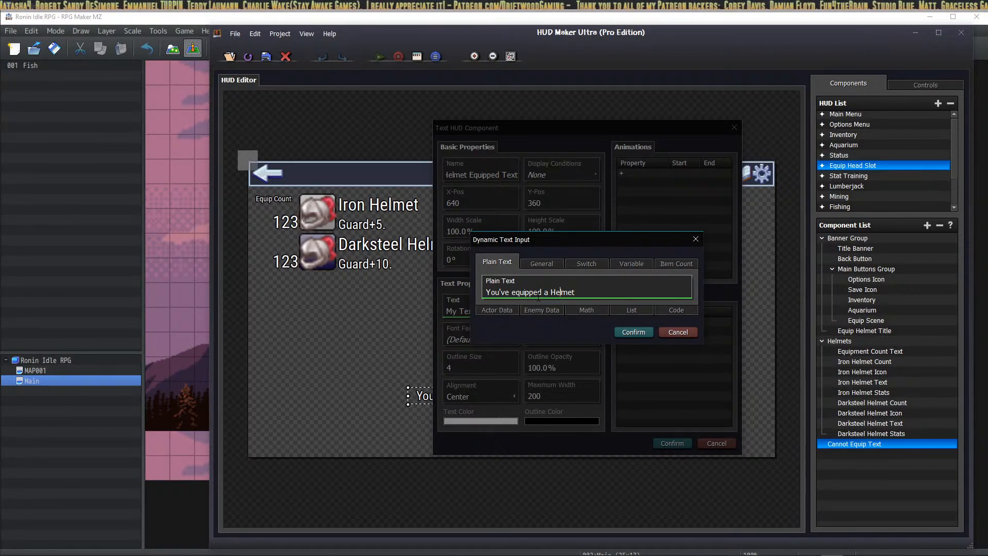
pyautogui.press('BackSpace')
pyautogui.write('h')
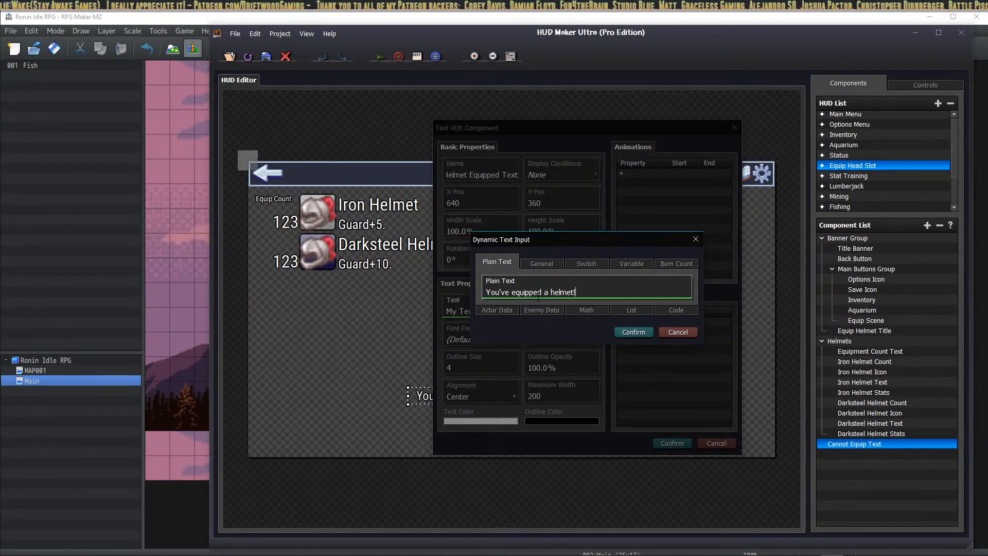
pyautogui.click(631, 331)
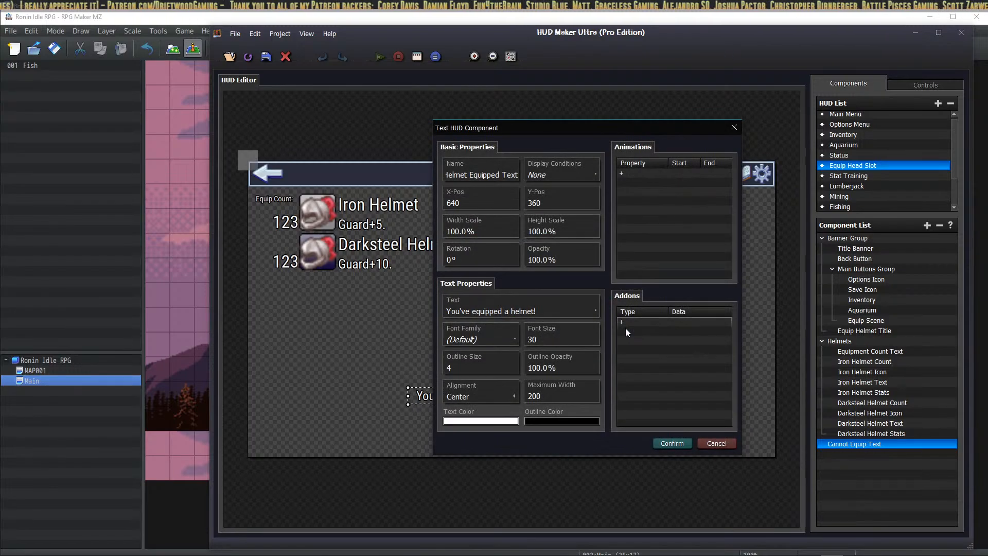
pyautogui.click(672, 443)
# Step: Change the text component's Maximum Width to 500
pyautogui.doubleClick(519, 307)
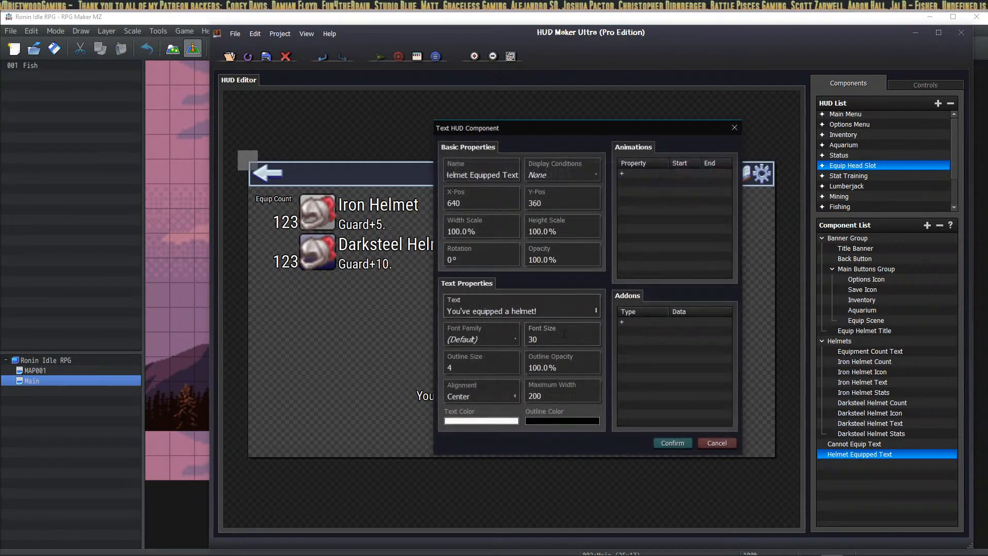
pyautogui.click(567, 397)
pyautogui.write('500')
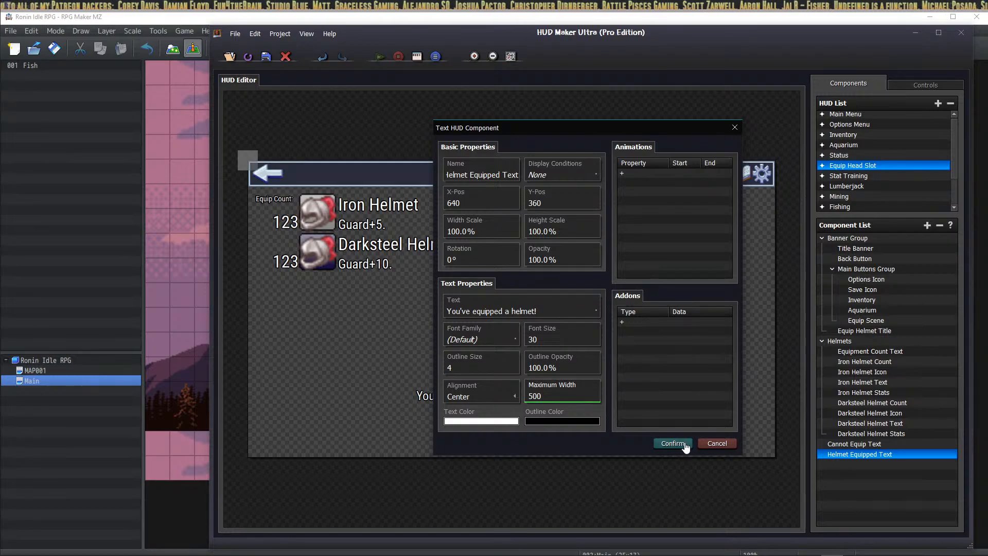
pyautogui.click(672, 443)
# Step: Drag the helmet text on the canvas until it sits just above the cannot-wear message
pyautogui.moveTo(507, 307); pyautogui.dragTo(512, 381)
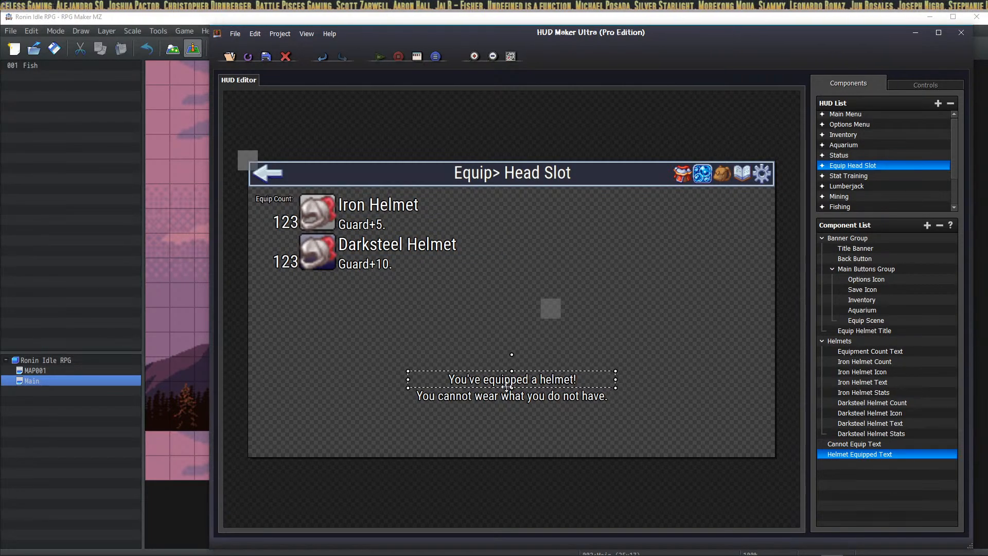
pyautogui.moveTo(506, 383); pyautogui.dragTo(507, 408)
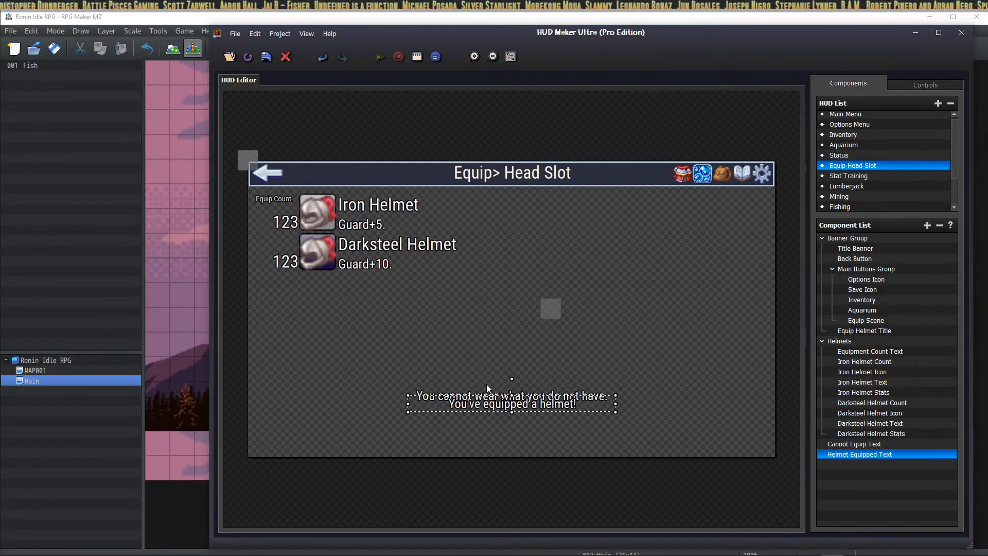
pyautogui.moveTo(493, 401); pyautogui.dragTo(492, 403)
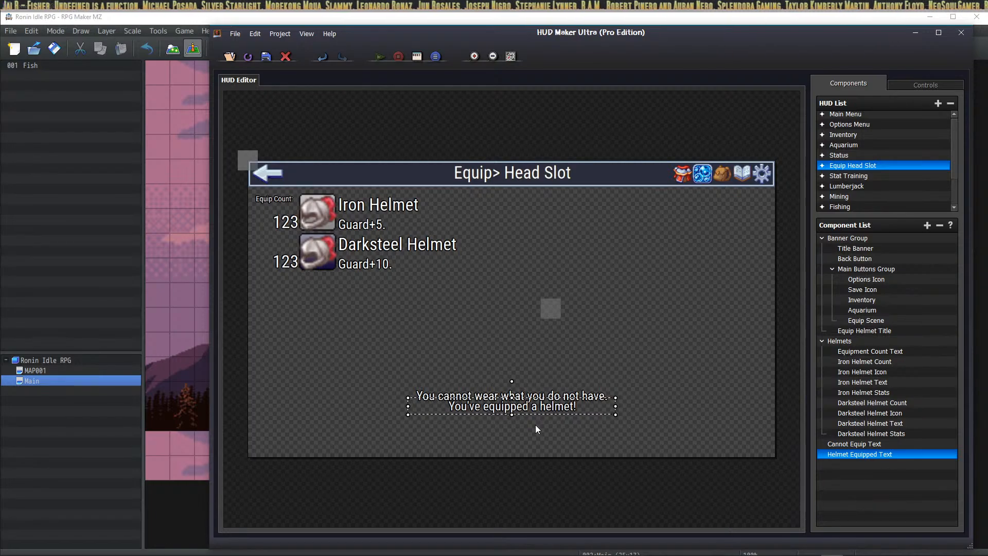
pyautogui.moveTo(499, 406); pyautogui.dragTo(499, 387)
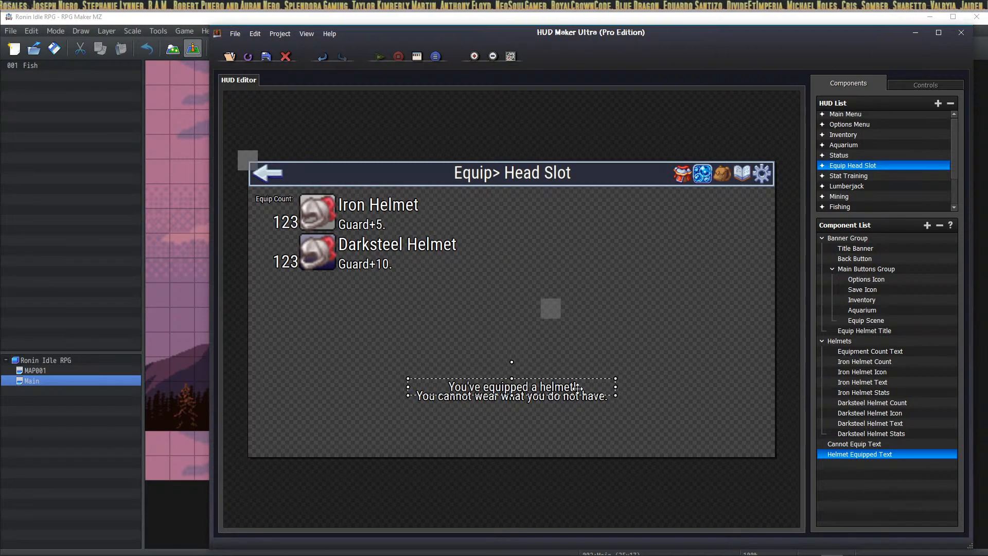
# Step: Edit Helmet Equipped Text and bring up its Display Conditions list
pyautogui.rightClick(866, 454)
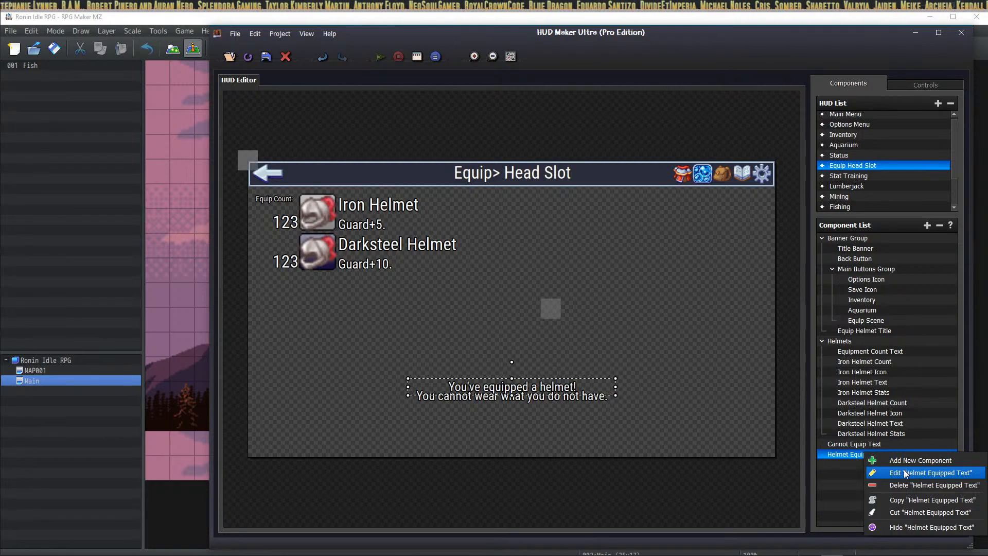
pyautogui.click(905, 472)
pyautogui.click(564, 175)
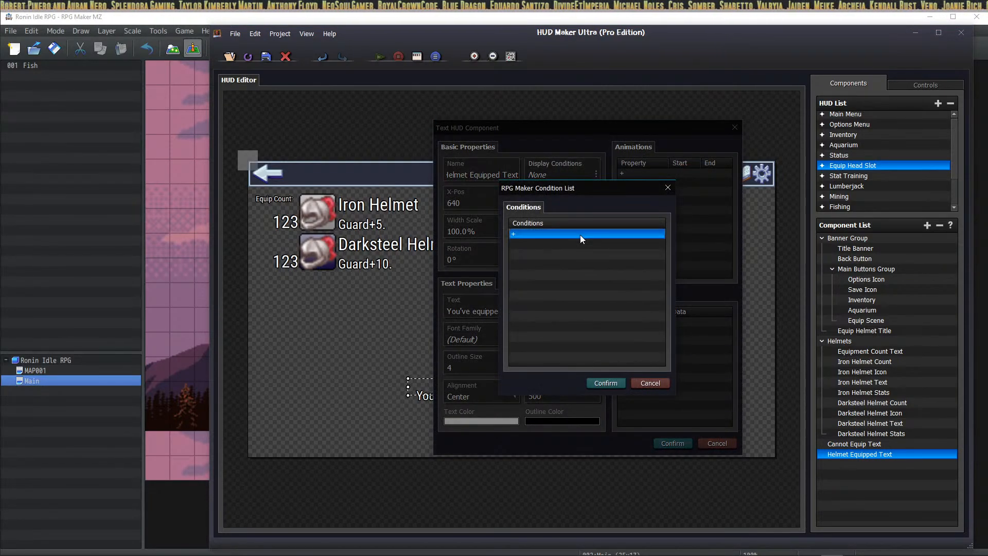
# Step: Add a Check Switch condition requiring [0019] Item Equipped to be ON and confirm all dialogs
pyautogui.doubleClick(580, 234)
pyautogui.click(553, 247)
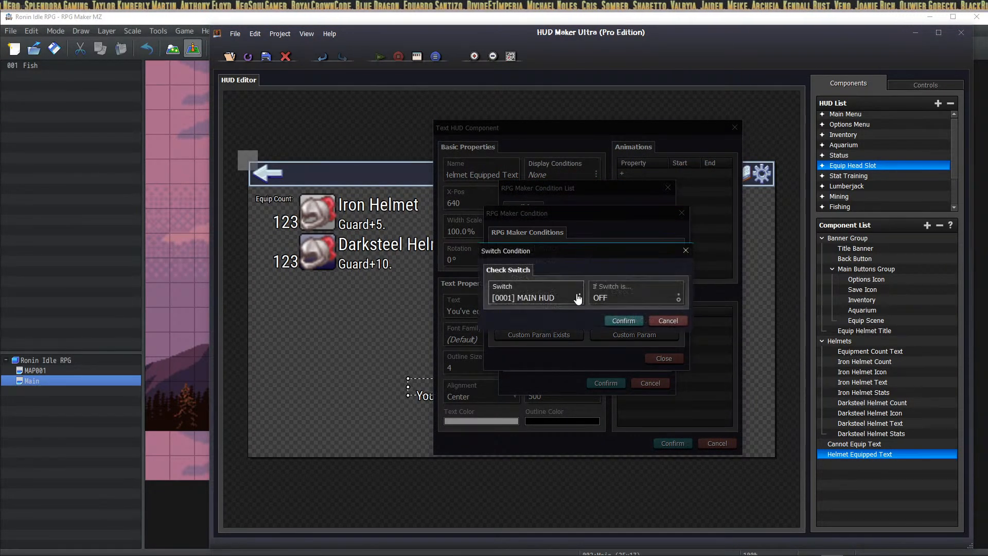
pyautogui.click(578, 299)
pyautogui.click(649, 373)
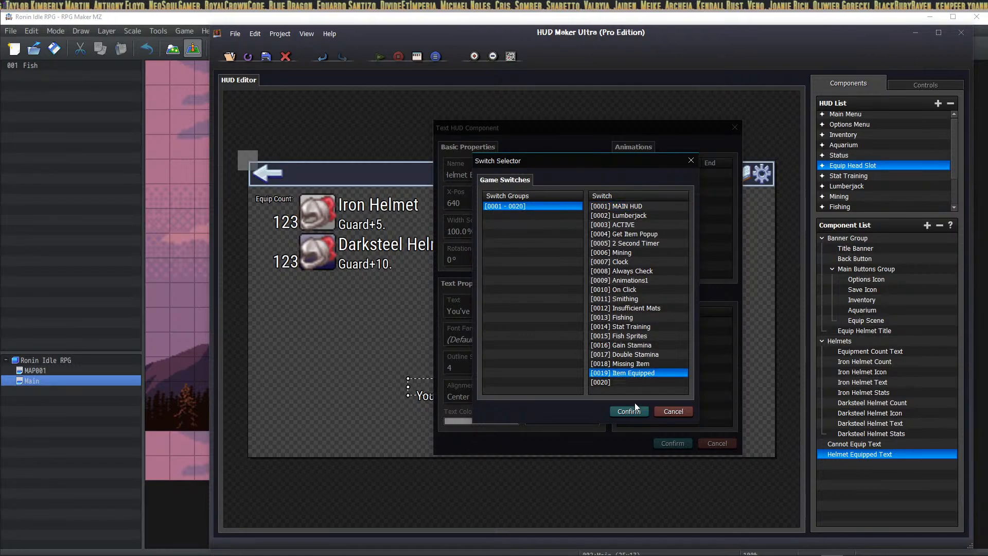
pyautogui.click(635, 410)
pyautogui.click(630, 300)
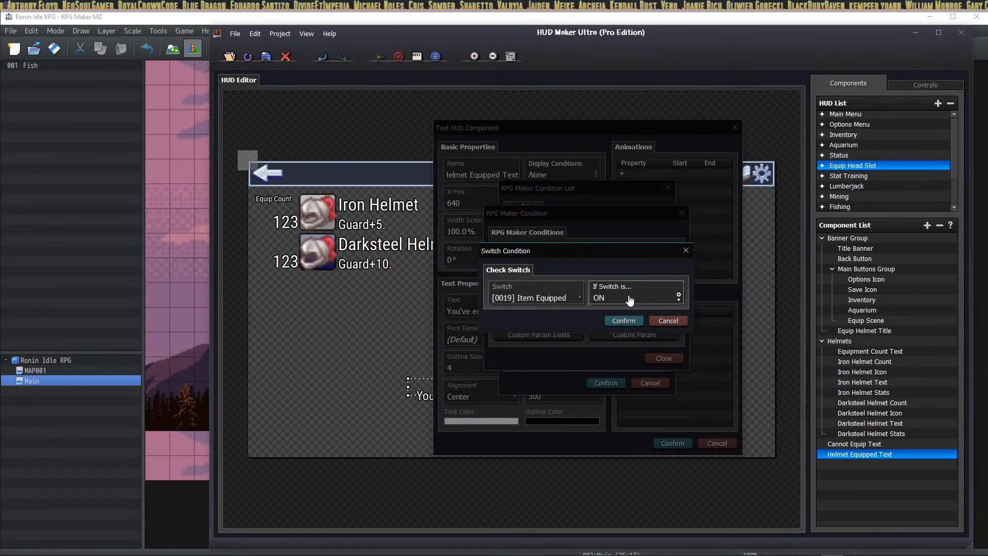
pyautogui.click(623, 320)
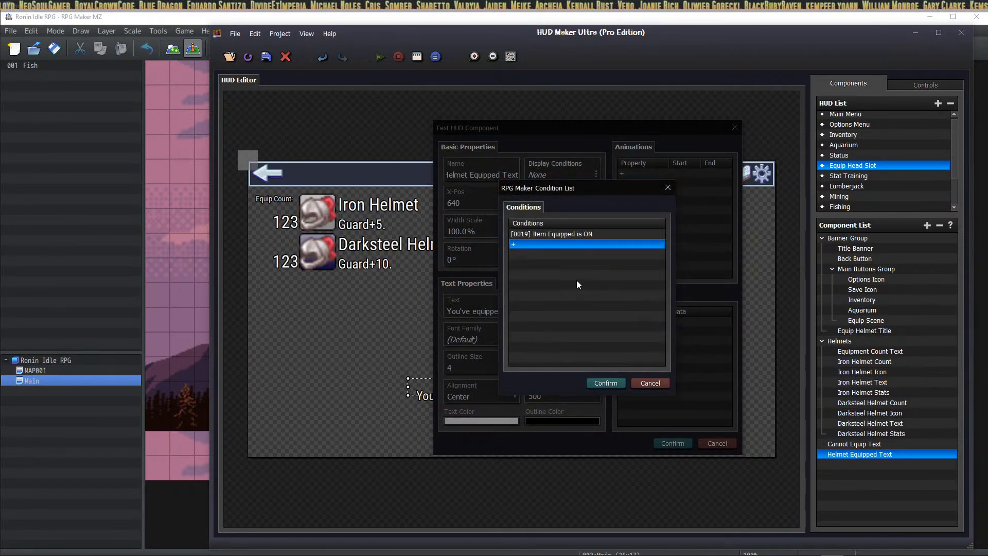
pyautogui.click(606, 382)
pyautogui.click(661, 441)
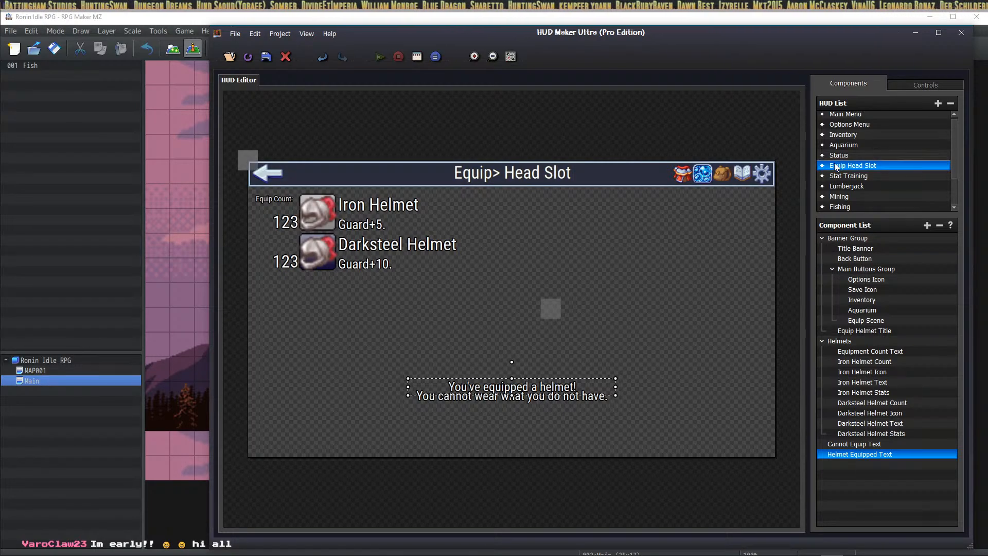
# Step: Switch via Stat Training to the Status HUD and select its Icon (ID 132) component
pyautogui.click(850, 177)
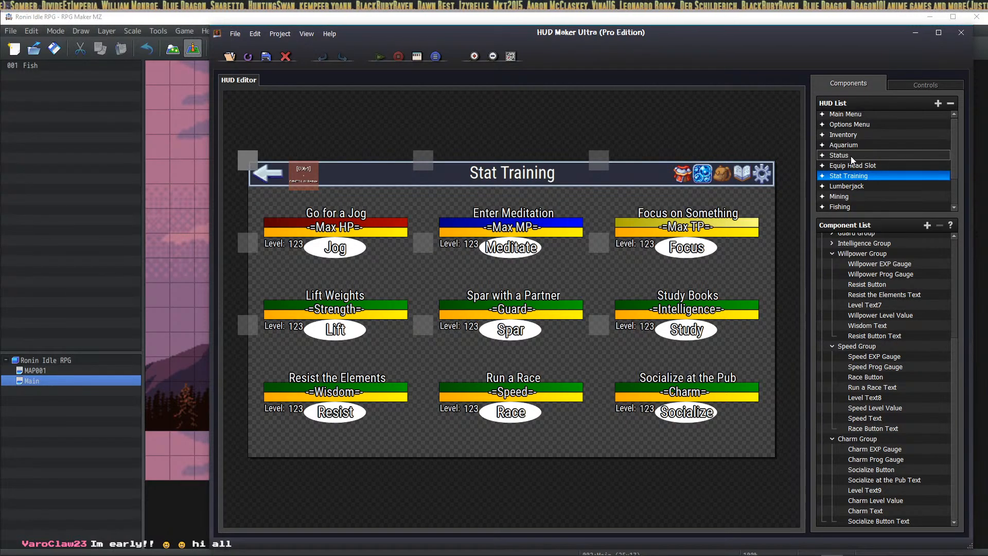
pyautogui.click(828, 157)
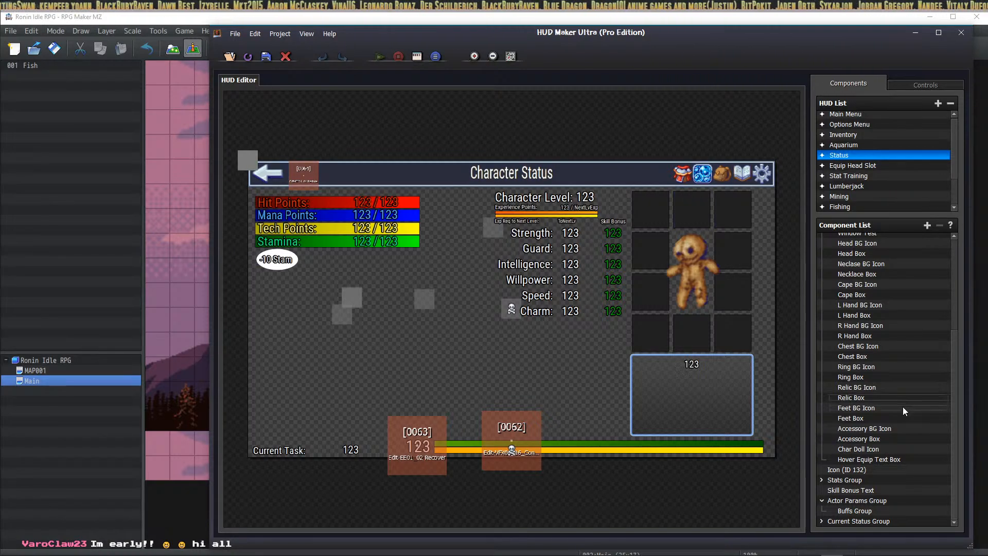
pyautogui.scroll(4, 888, 412)
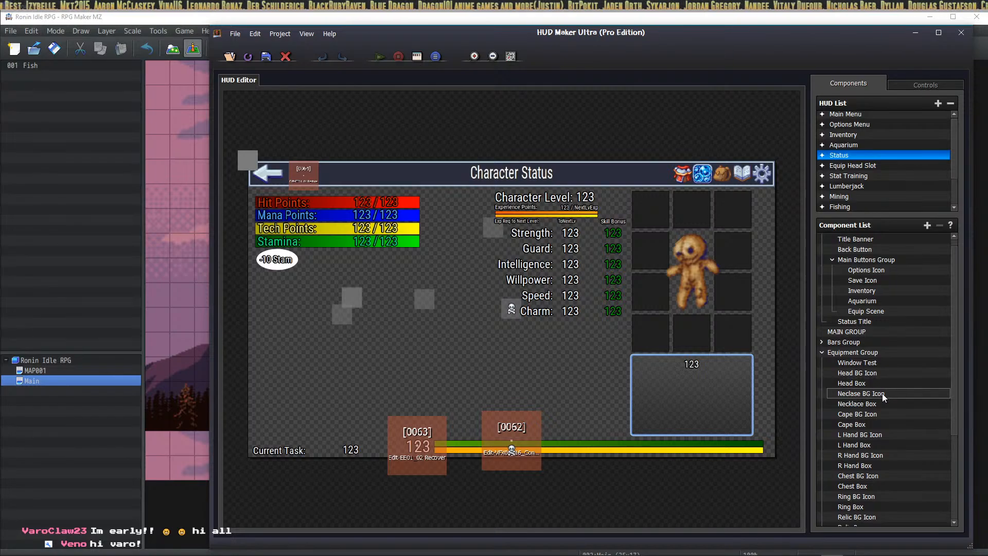
pyautogui.click(883, 366)
pyautogui.scroll(-4, 882, 366)
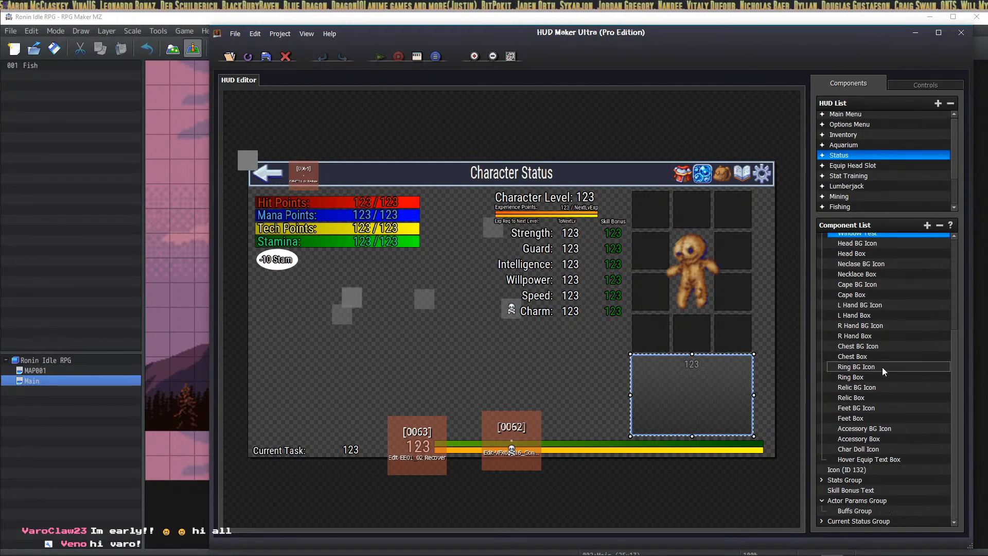
pyautogui.click(880, 459)
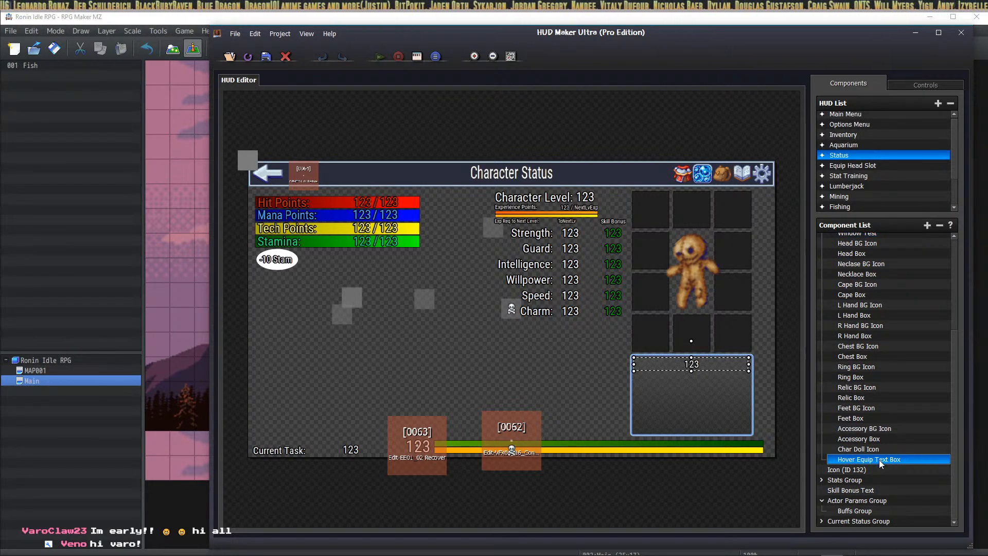
pyautogui.click(863, 469)
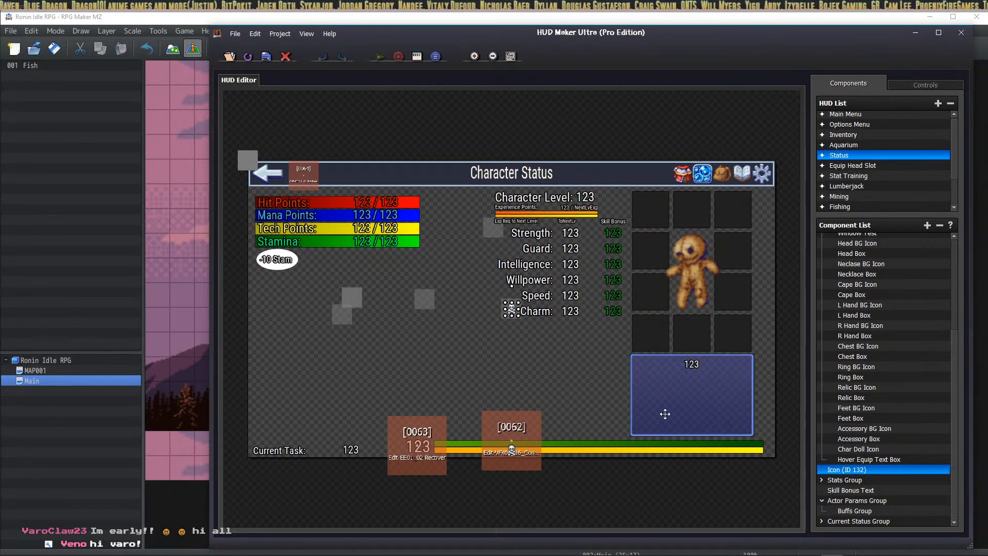
# Step: Scale Icon (ID 132) to 300 width and height, keeping Head Slot Icon as its index
pyautogui.rightClick(843, 470)
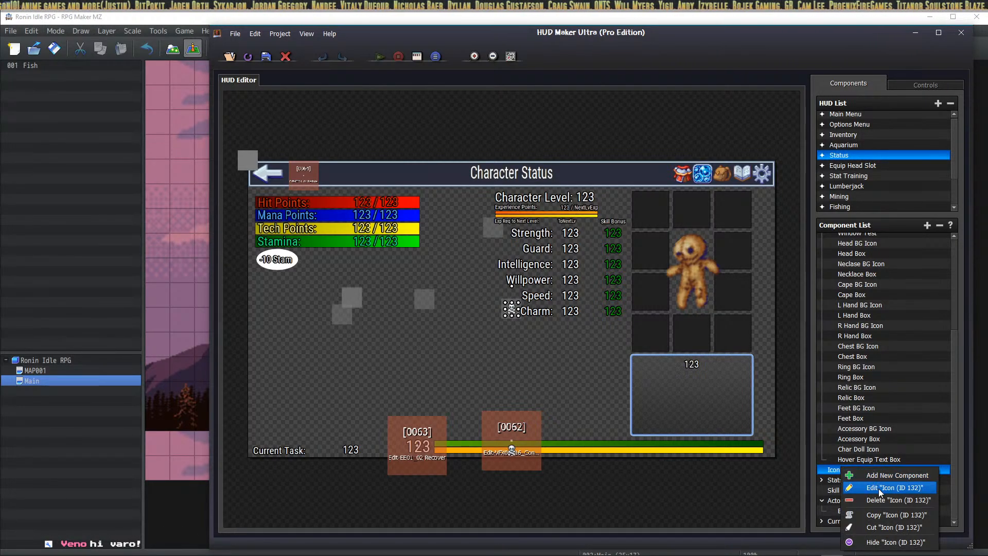
pyautogui.click(880, 490)
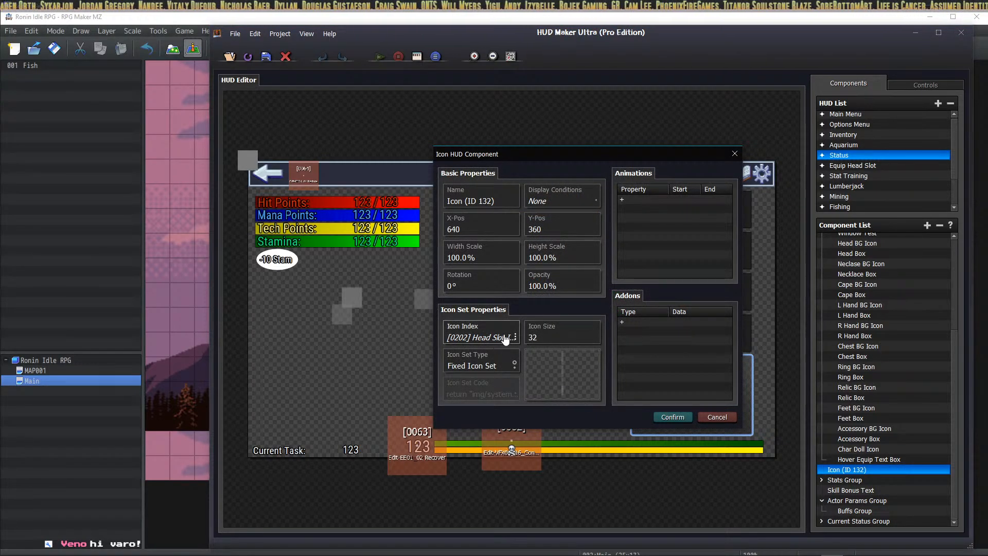
pyautogui.click(503, 338)
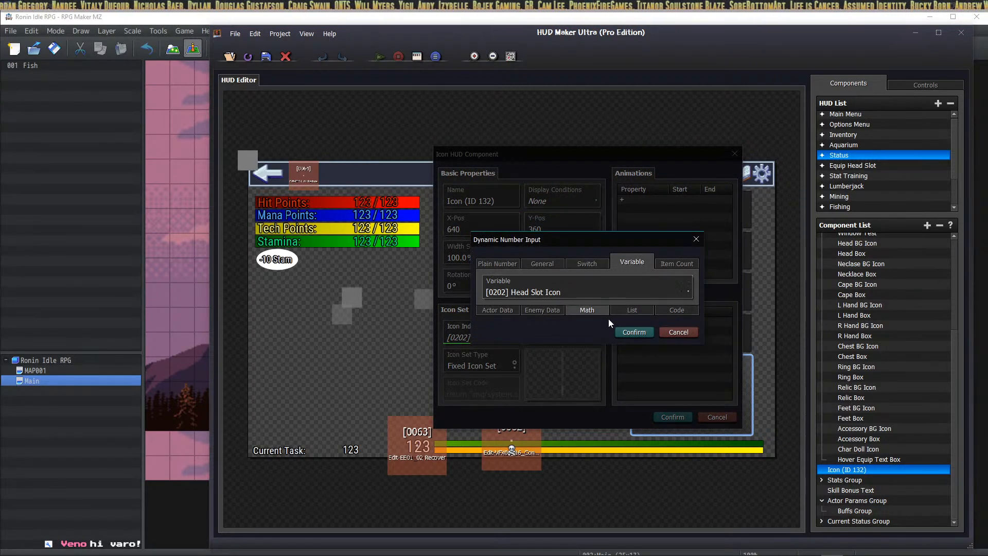
pyautogui.click(634, 332)
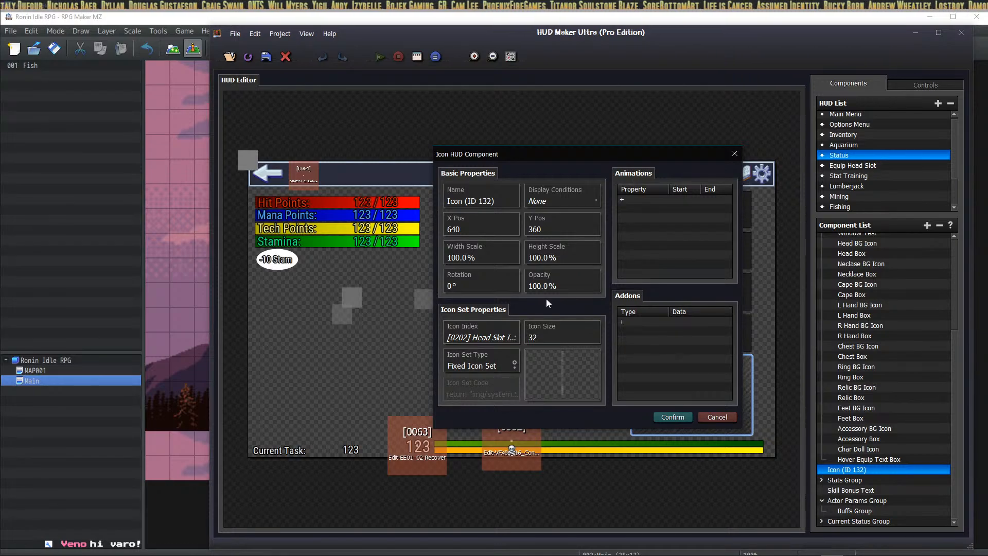
pyautogui.doubleClick(481, 256)
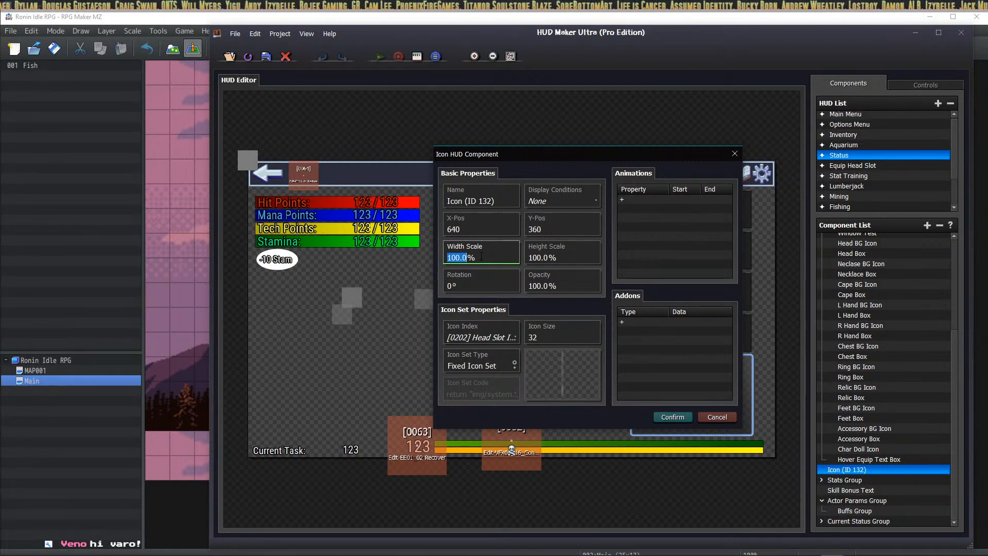
pyautogui.write('30')
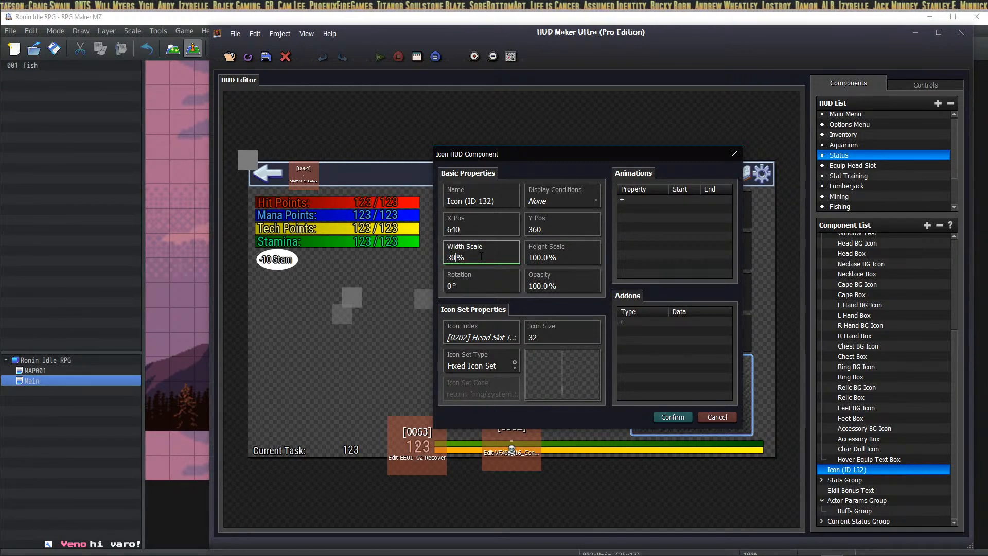
pyautogui.press('BackSpace')
pyautogui.press('BackSpace')
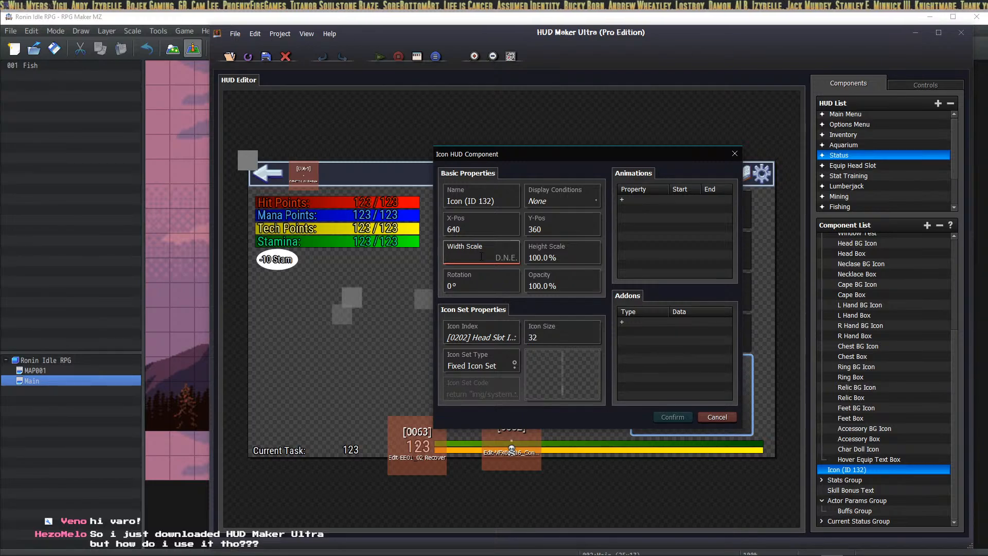
pyautogui.write('300')
pyautogui.press('Tab')
pyautogui.write('300')
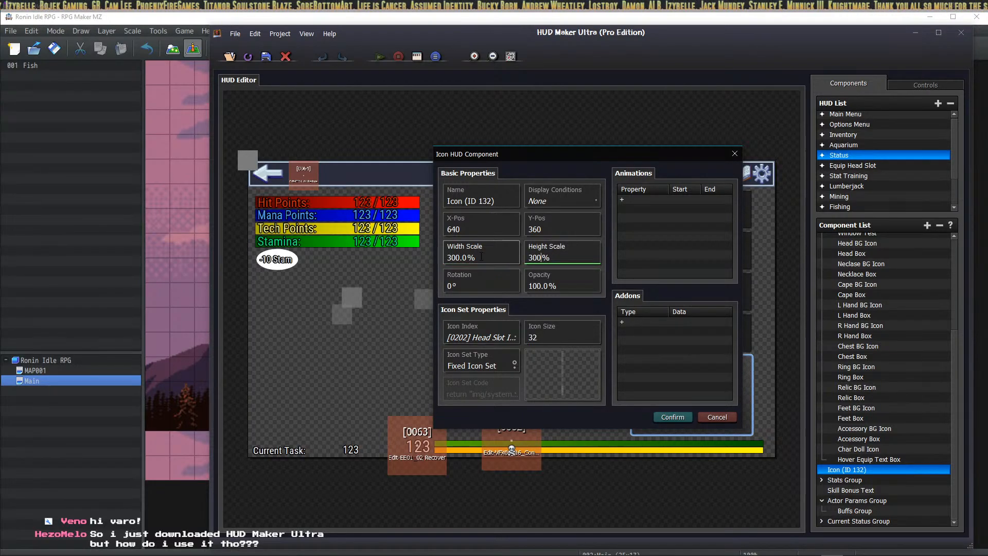
pyautogui.click(673, 417)
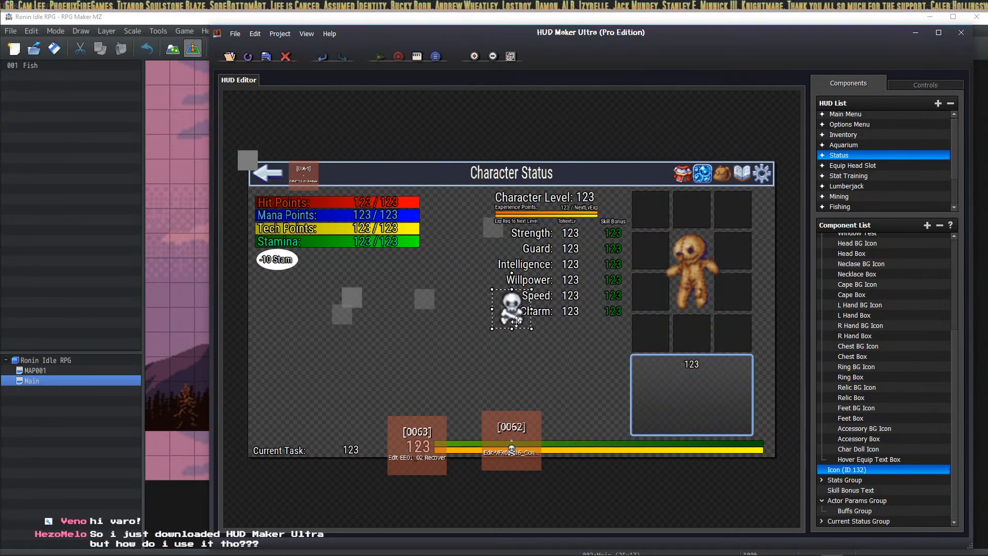
# Step: Drag the skull icon into the top-middle equipment slot and its row into Equipment Group
pyautogui.moveTo(516, 321); pyautogui.dragTo(695, 225)
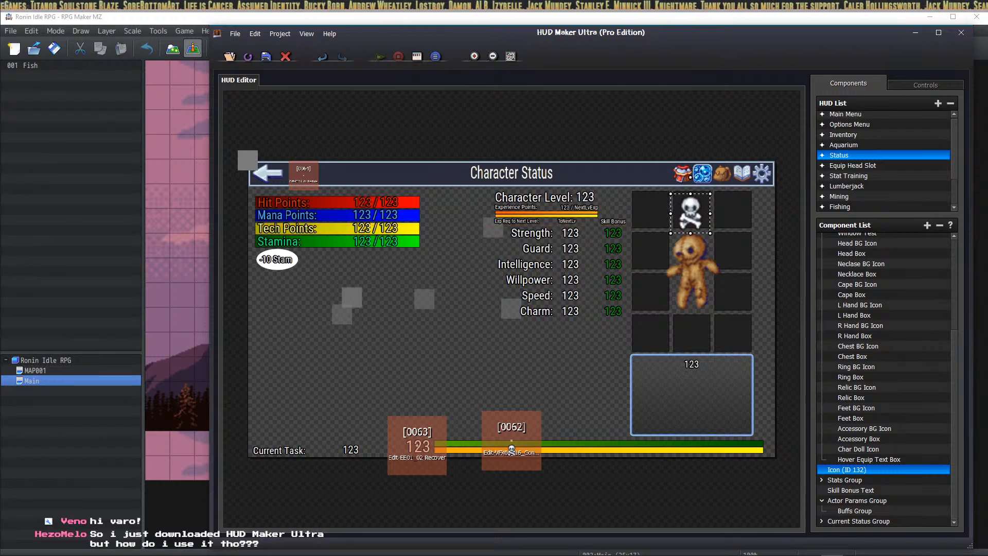
pyautogui.moveTo(690, 211)
pyautogui.mouseDown()
pyautogui.moveTo(496, 287)
pyautogui.moveTo(691, 206)
pyautogui.mouseUp()
pyautogui.moveTo(846, 470); pyautogui.dragTo(877, 405)
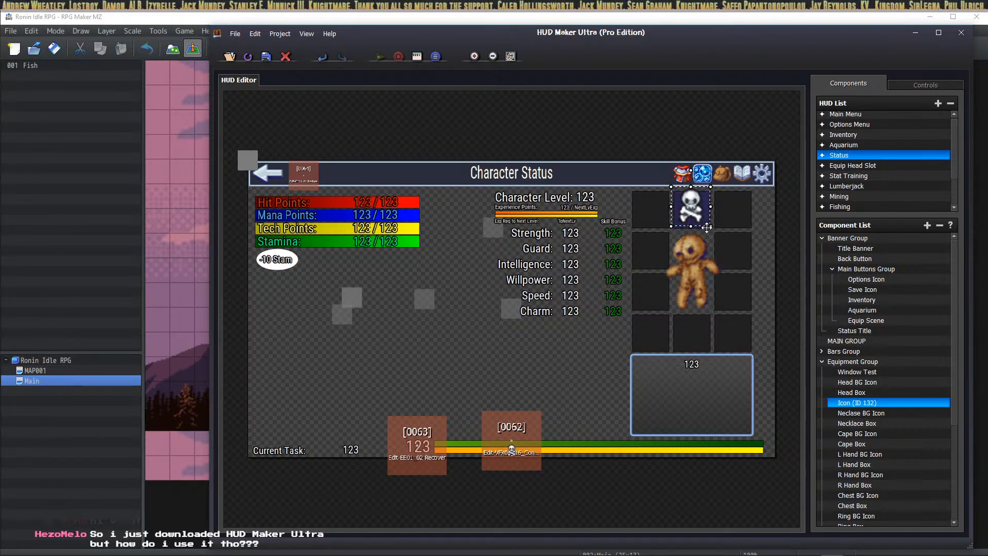
pyautogui.moveTo(687, 211); pyautogui.dragTo(688, 213)
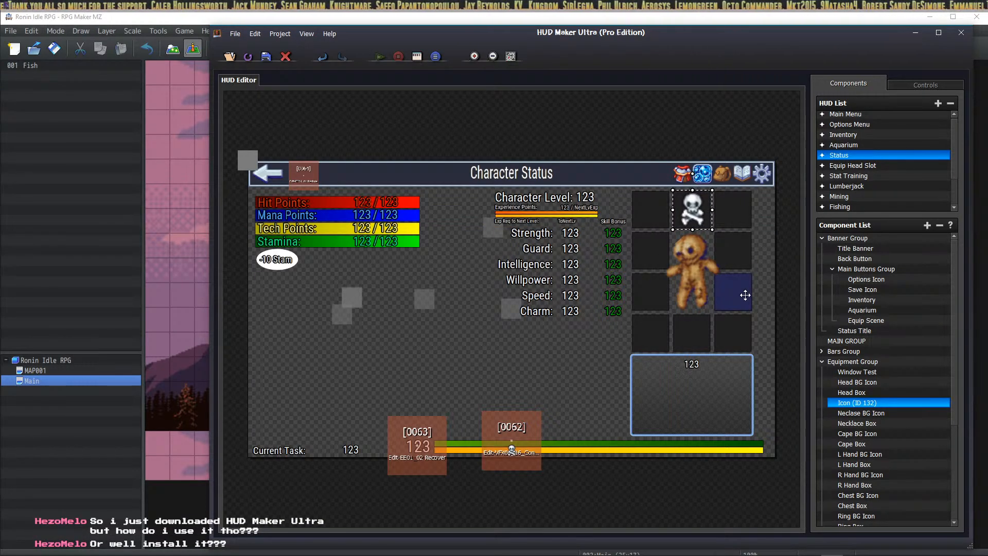
# Step: Rename the Icon (ID 132) component to 'Equipped Head Slot Icon' and confirm
pyautogui.rightClick(867, 405)
pyautogui.click(892, 421)
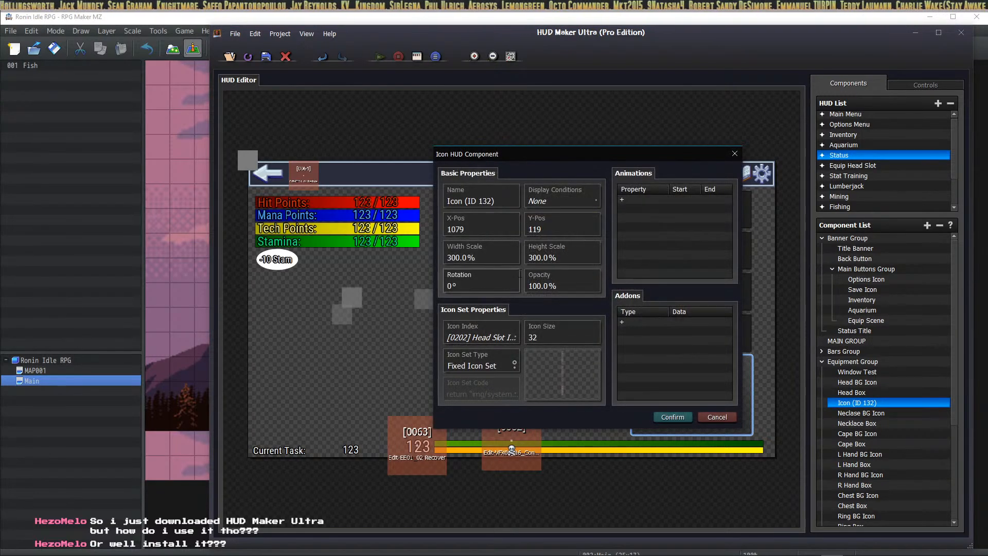
pyautogui.click(511, 200)
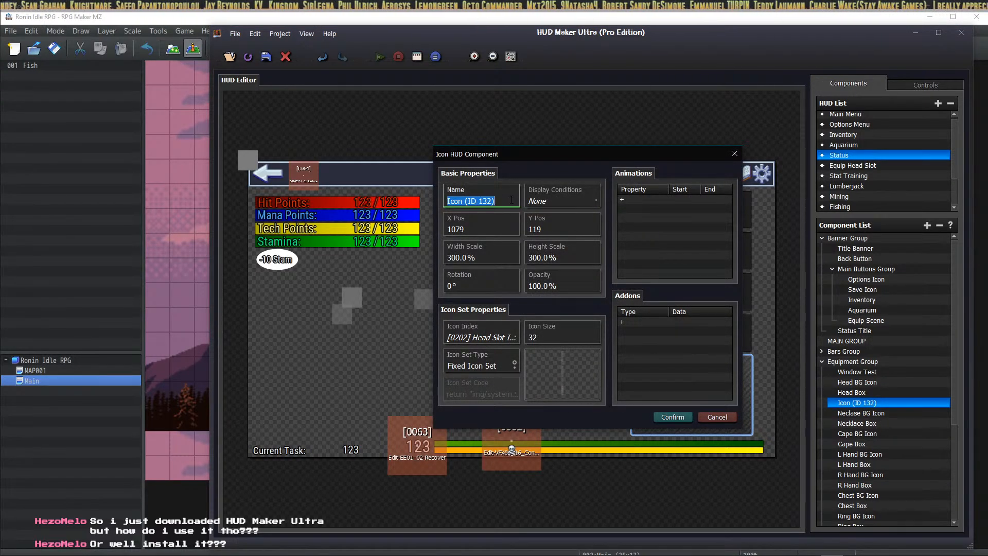
pyautogui.write('Head Slot')
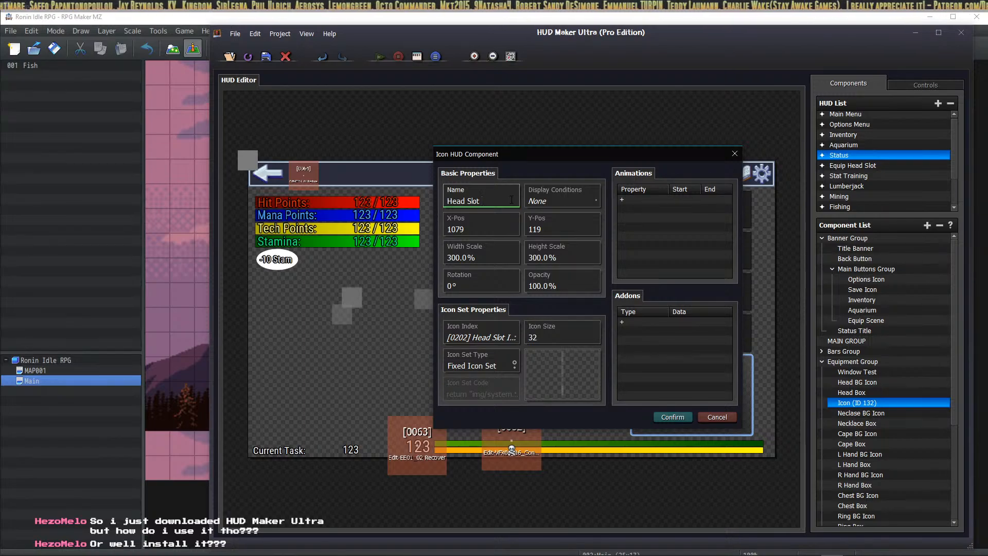
pyautogui.write(' Equipped')
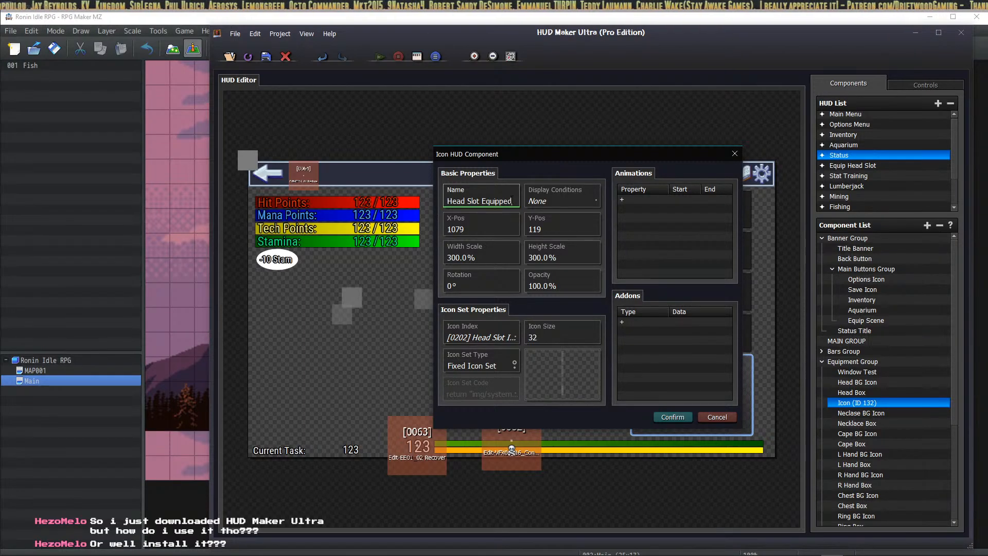
pyautogui.write(' Icon')
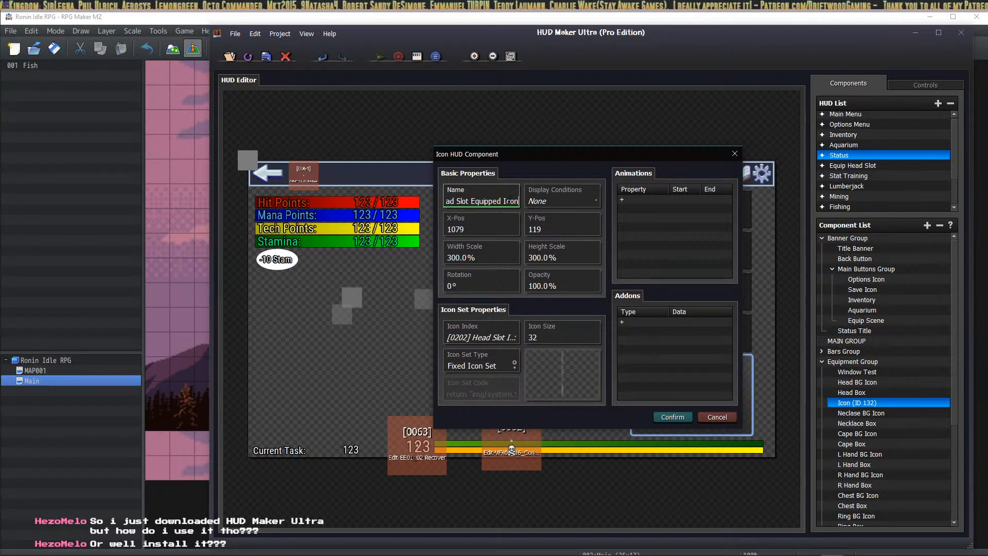
pyautogui.moveTo(501, 201); pyautogui.dragTo(424, 205)
pyautogui.write('Equi')
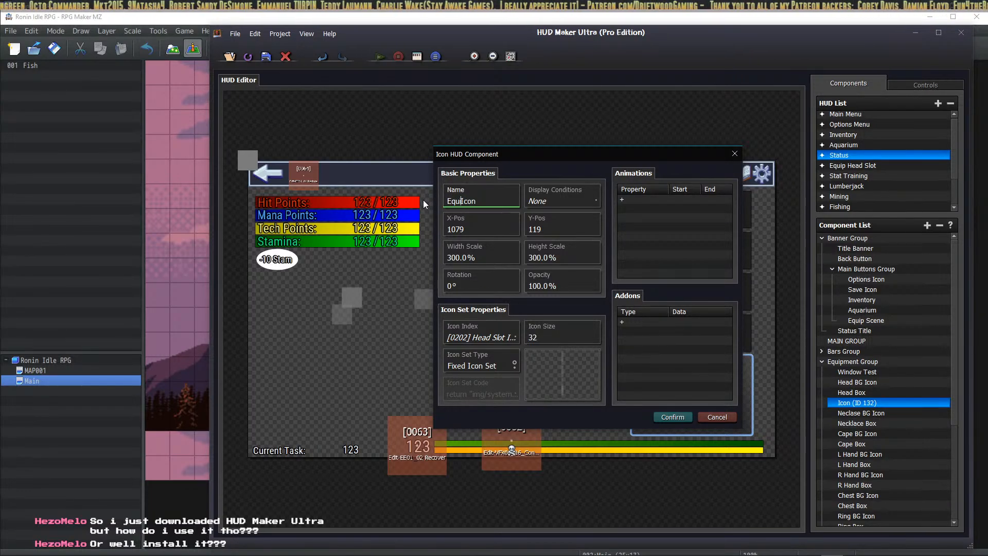
pyautogui.write('pped Head Slot')
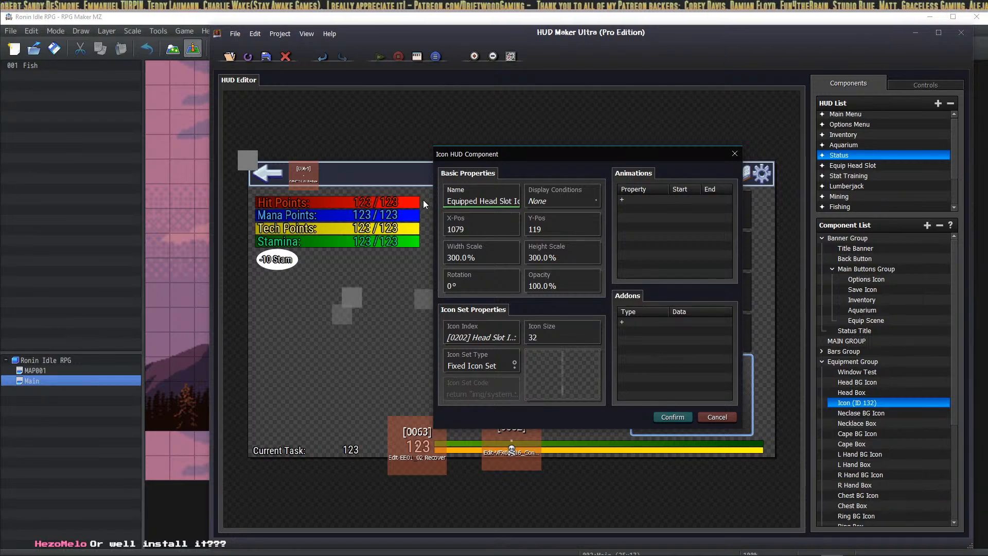
pyautogui.click(668, 417)
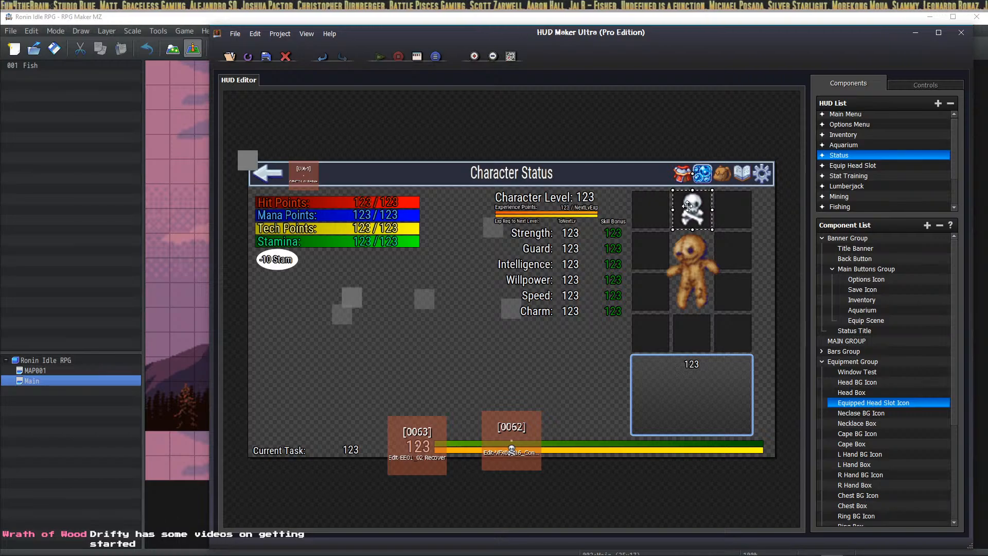
# Step: Try adding an On Hover addon with common event 0066 to the icon, then back out of it
pyautogui.rightClick(873, 405)
pyautogui.click(886, 423)
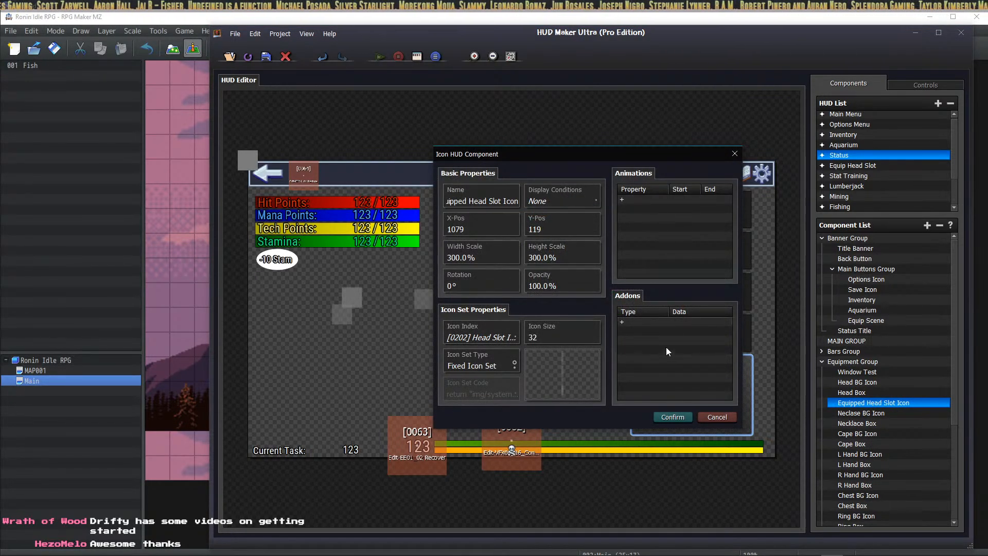
pyautogui.click(671, 324)
pyautogui.doubleClick(671, 324)
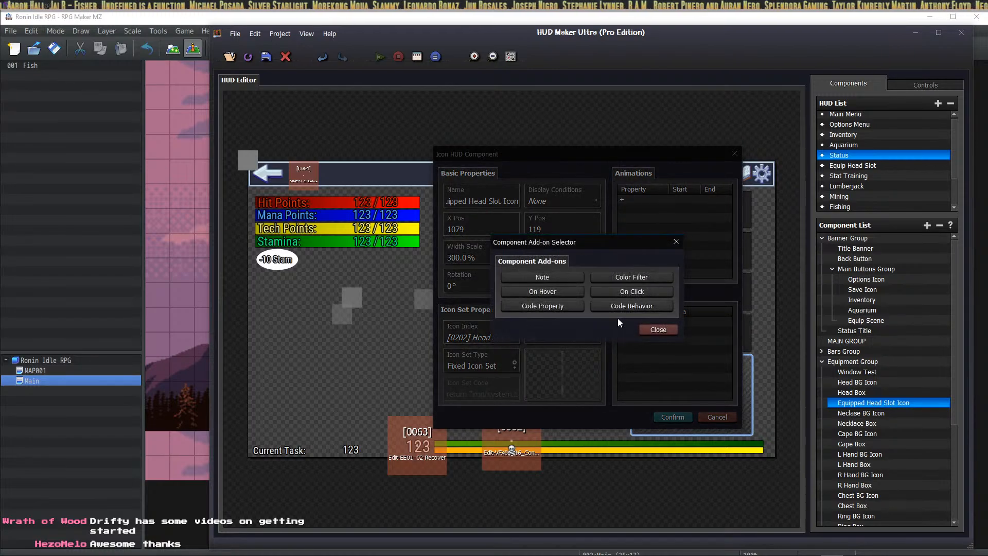
pyautogui.click(568, 293)
pyautogui.click(585, 299)
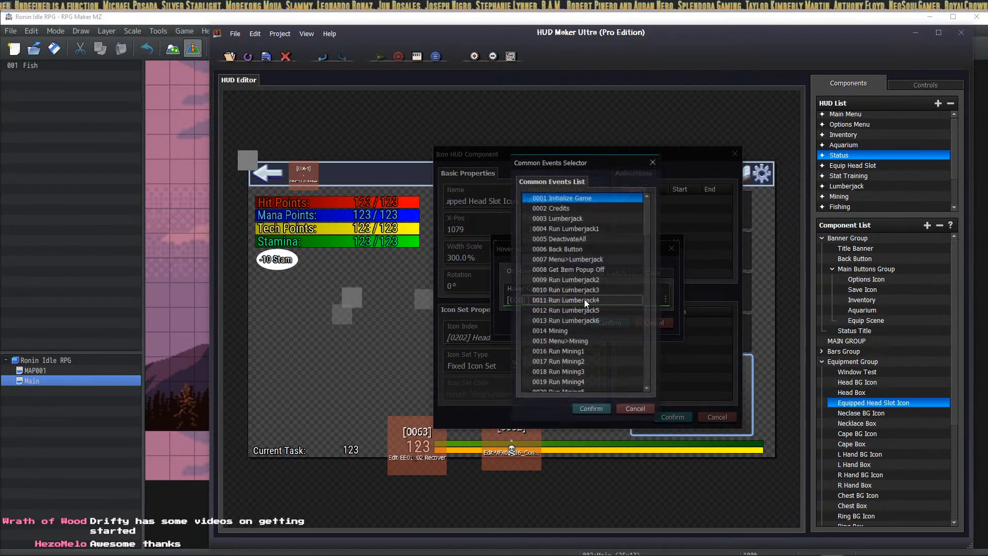
pyautogui.scroll(-20, 610, 245)
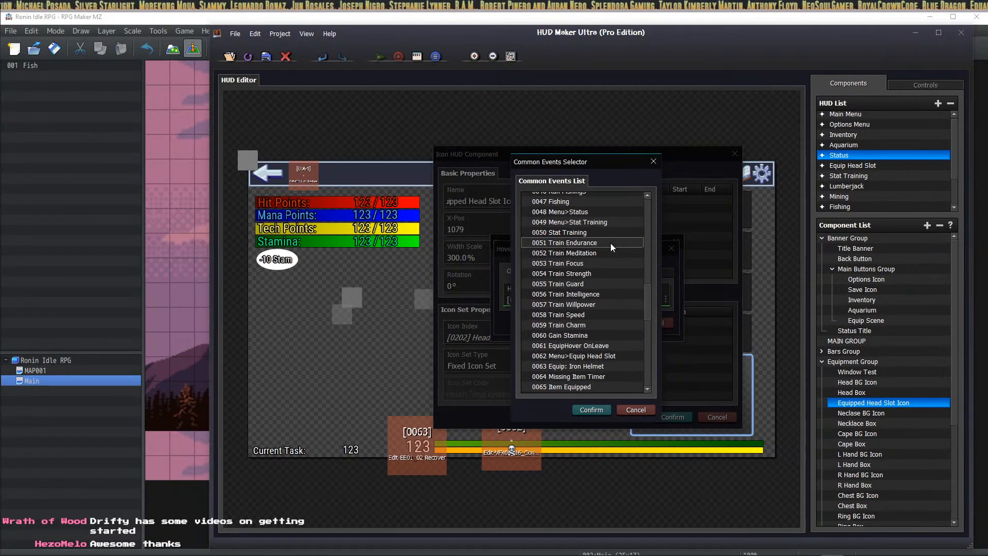
pyautogui.scroll(3, 610, 243)
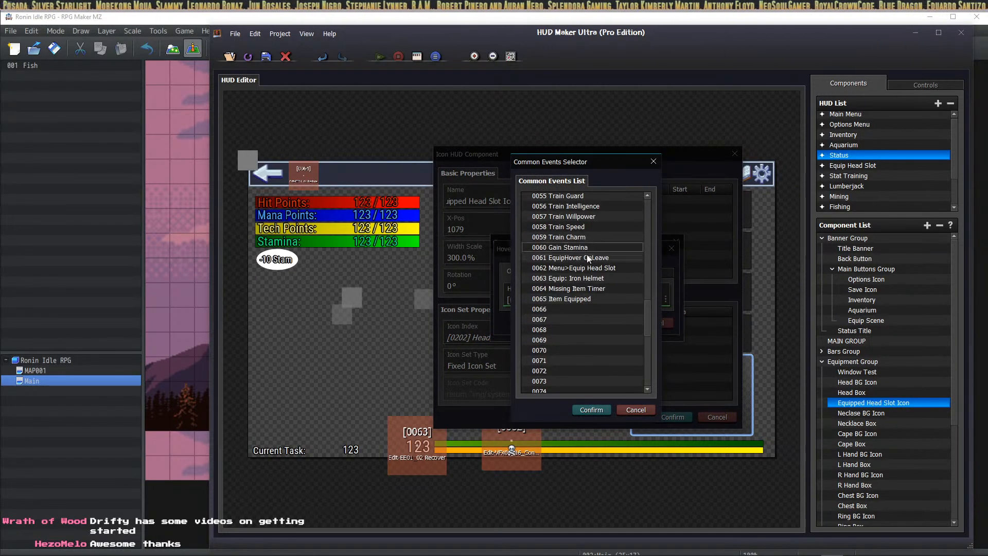
pyautogui.click(571, 308)
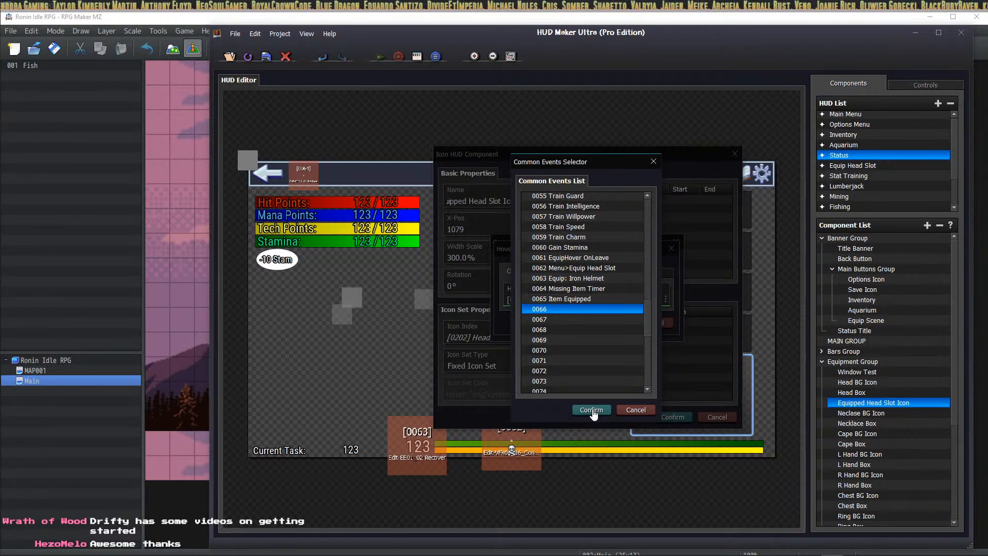
pyautogui.click(637, 411)
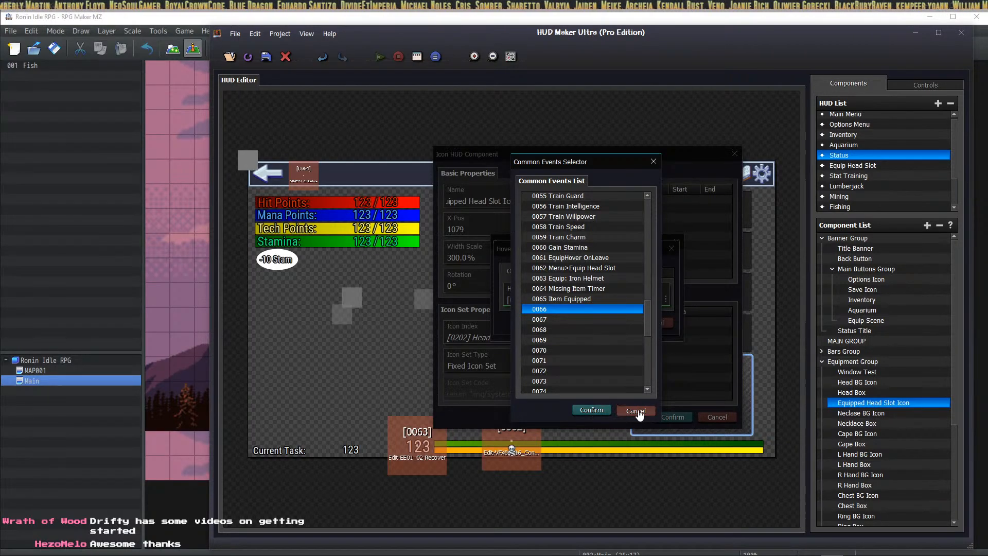
pyautogui.click(653, 320)
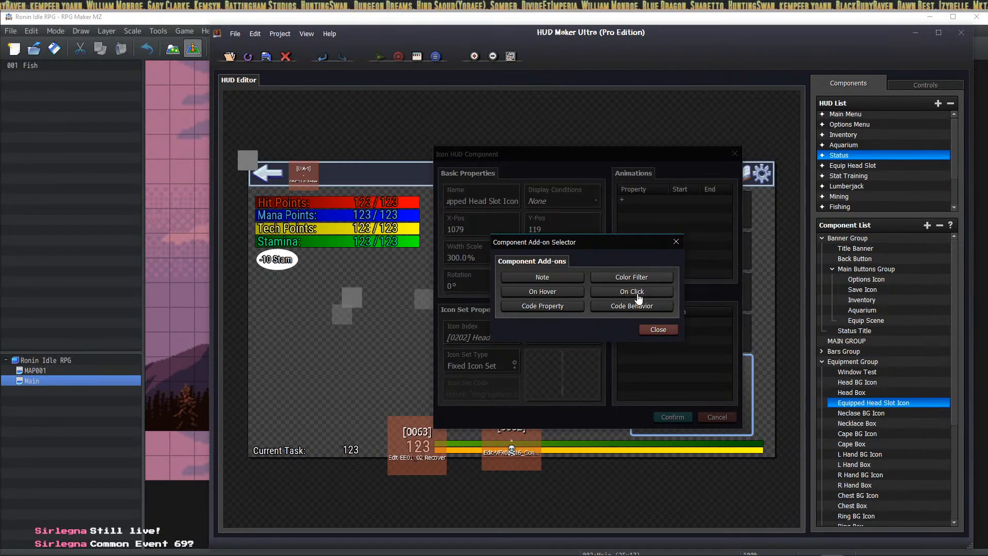
# Step: Re-add the On Hover addon with common event 0066 selected and confirmed
pyautogui.click(543, 291)
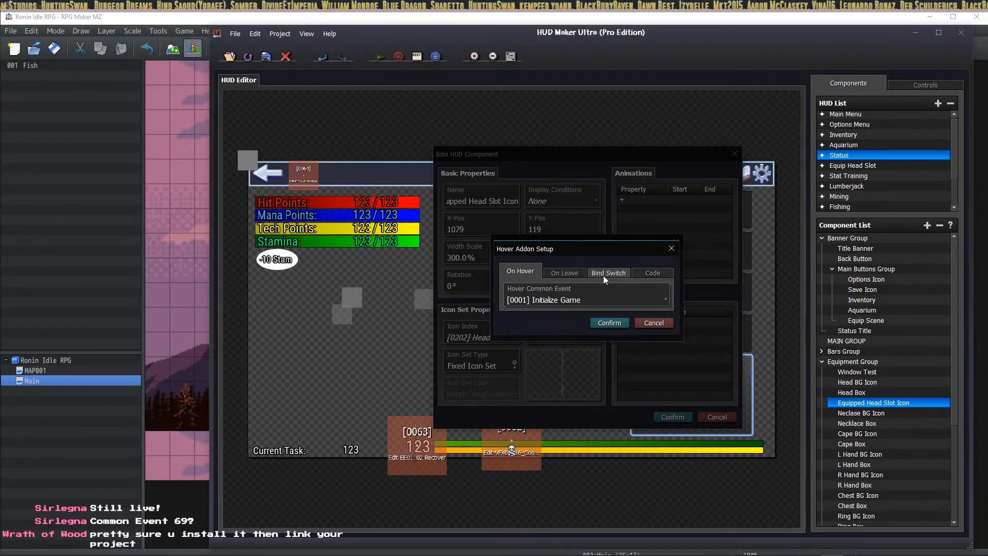
pyautogui.click(577, 300)
pyautogui.scroll(-15, 597, 334)
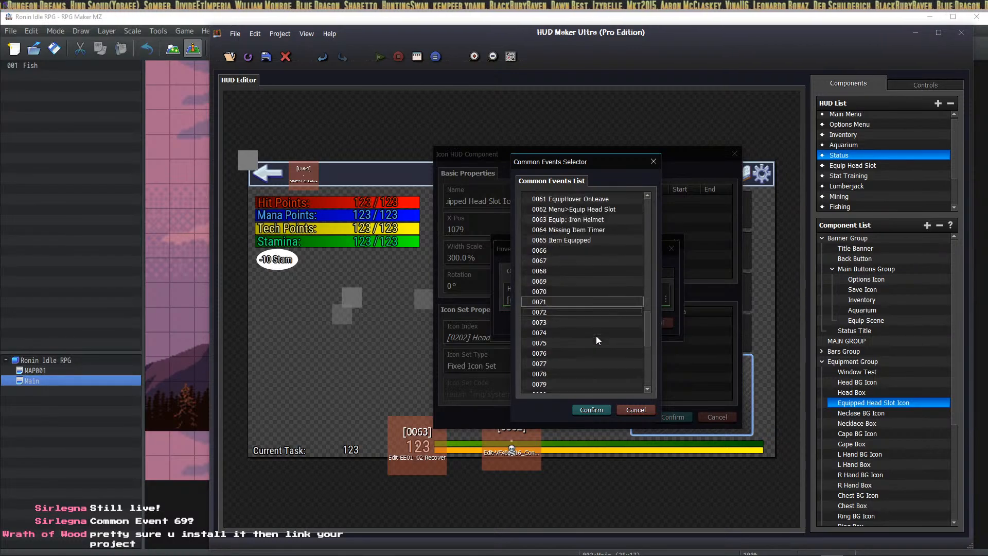
pyautogui.scroll(-1, 596, 336)
pyautogui.click(582, 220)
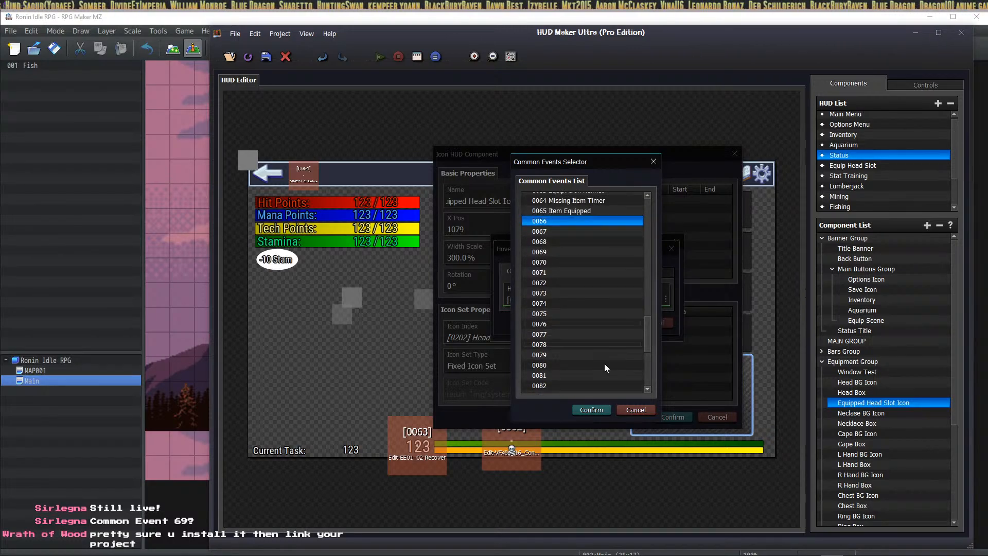
pyautogui.click(592, 409)
pyautogui.click(617, 326)
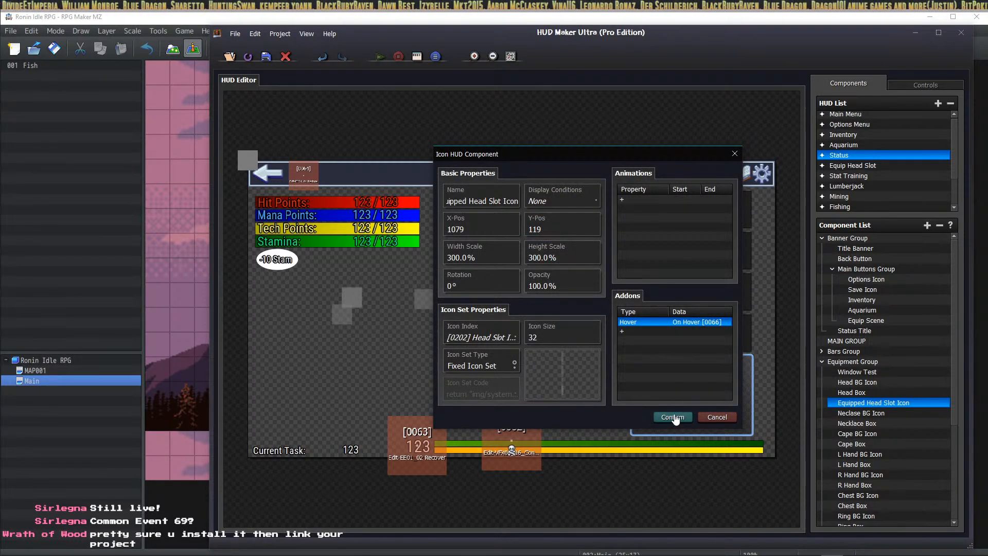
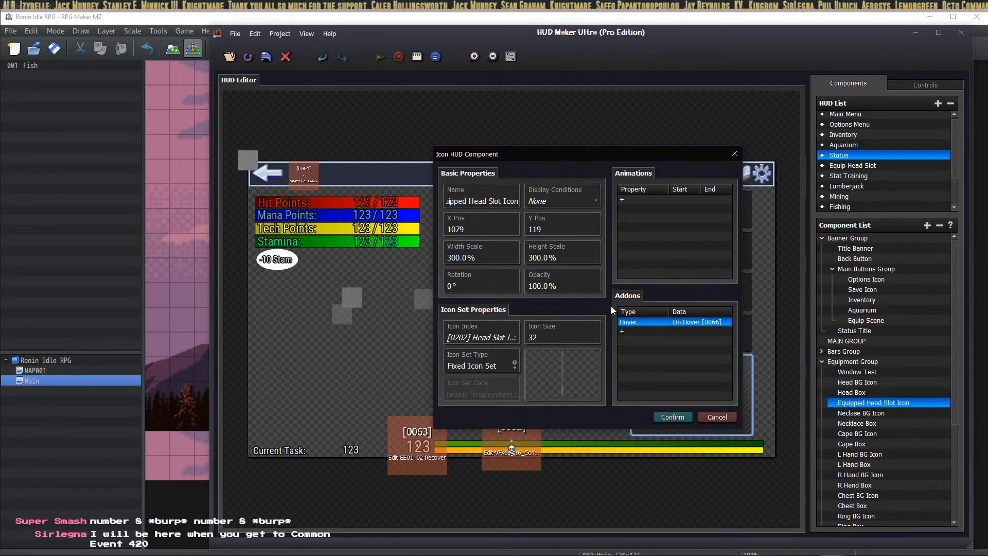
# Step: Confirm the Equipped Head Slot Icon component settings and switch back to RPG Maker MZ
pyautogui.click(671, 419)
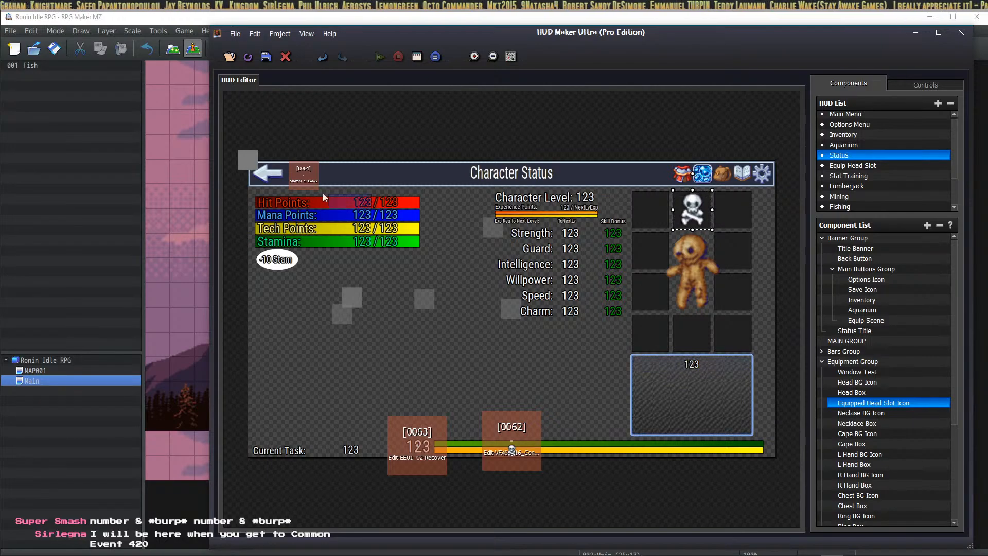
pyautogui.click(110, 17)
# Step: In the Database, name the empty common event 0066 'HoverEquippedHead' and select its first Contents line
pyautogui.click(498, 48)
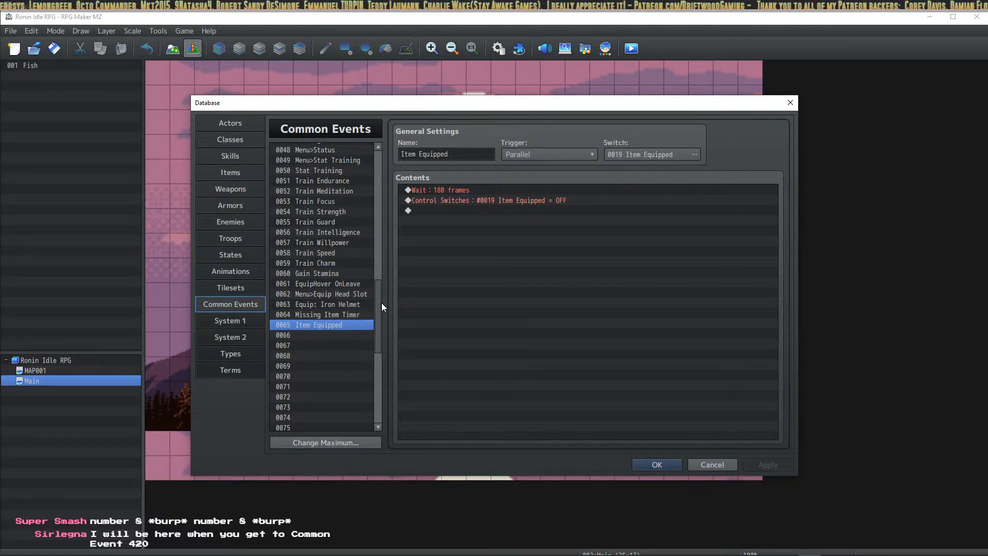
pyautogui.click(320, 335)
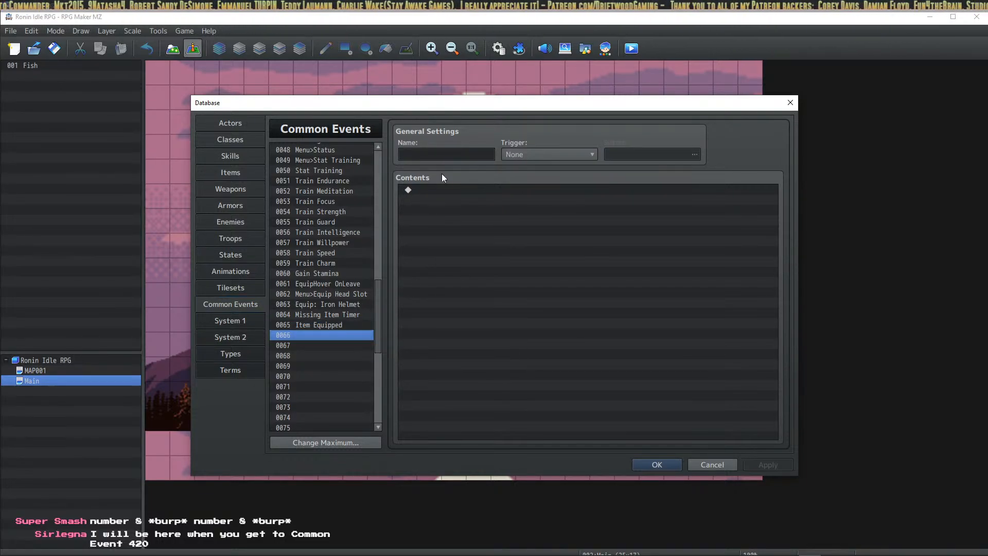
pyautogui.write('Hovered')
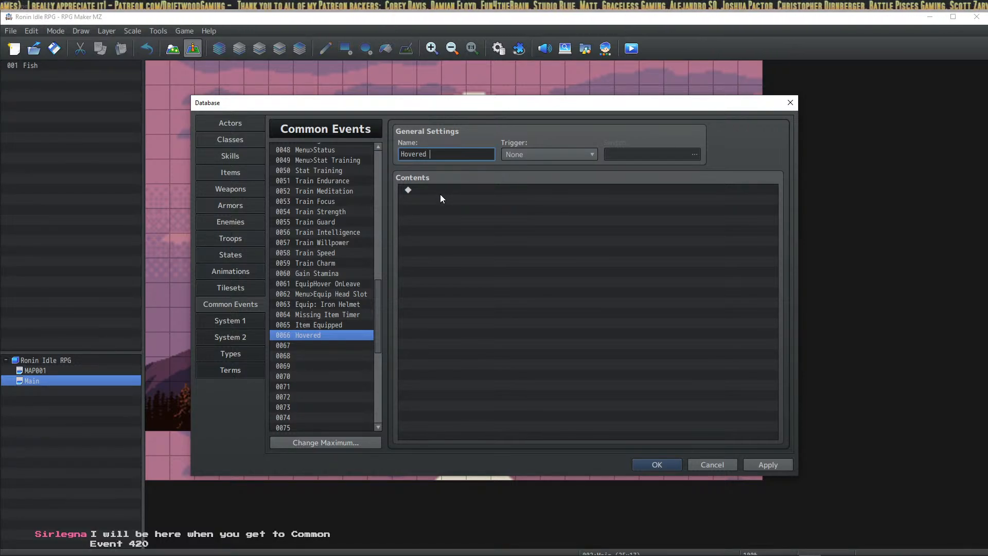
pyautogui.write('E')
pyautogui.press('BackSpace')
pyautogui.press('BackSpace')
pyautogui.press('BackSpace')
pyautogui.press('BackSpace')
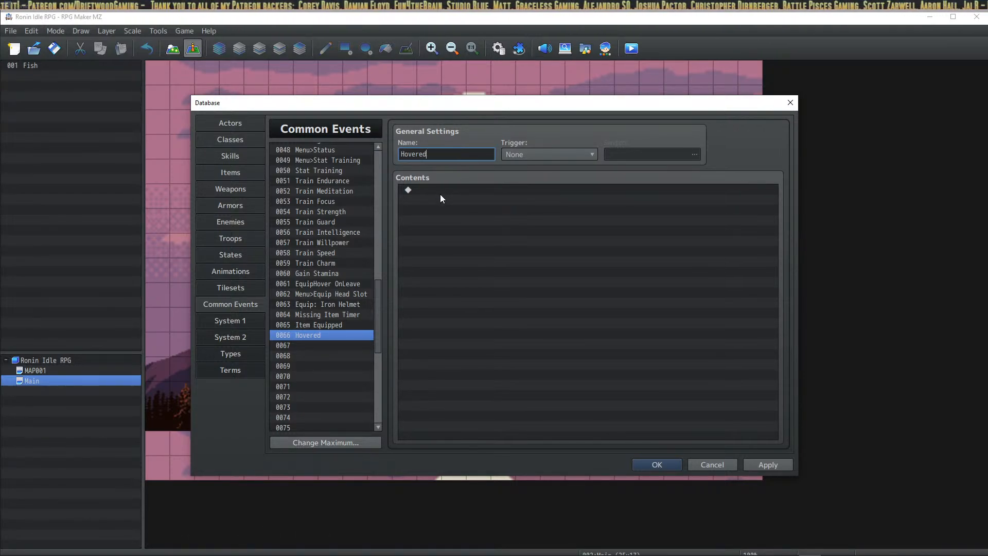
pyautogui.write('EquipH')
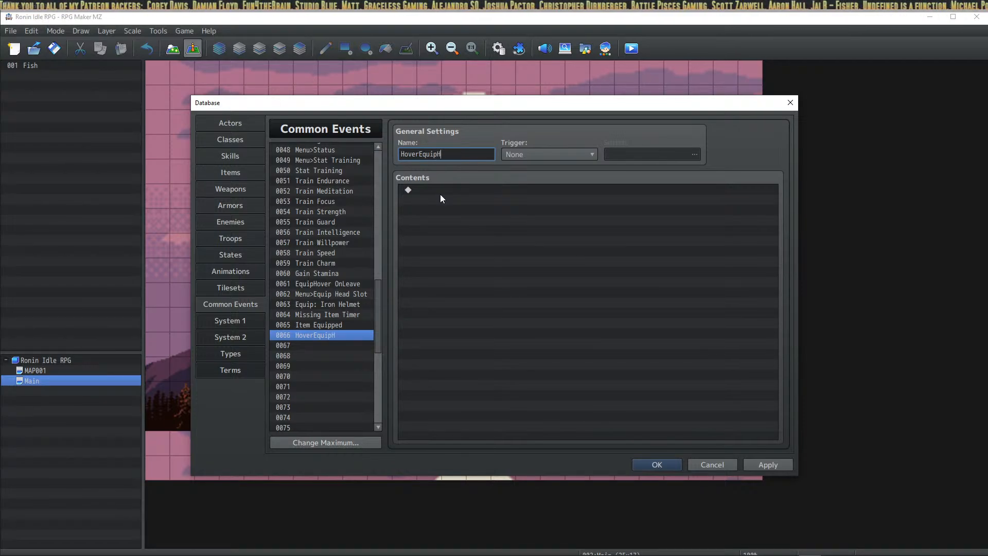
pyautogui.press('BackSpace')
pyautogui.write('ppedHe')
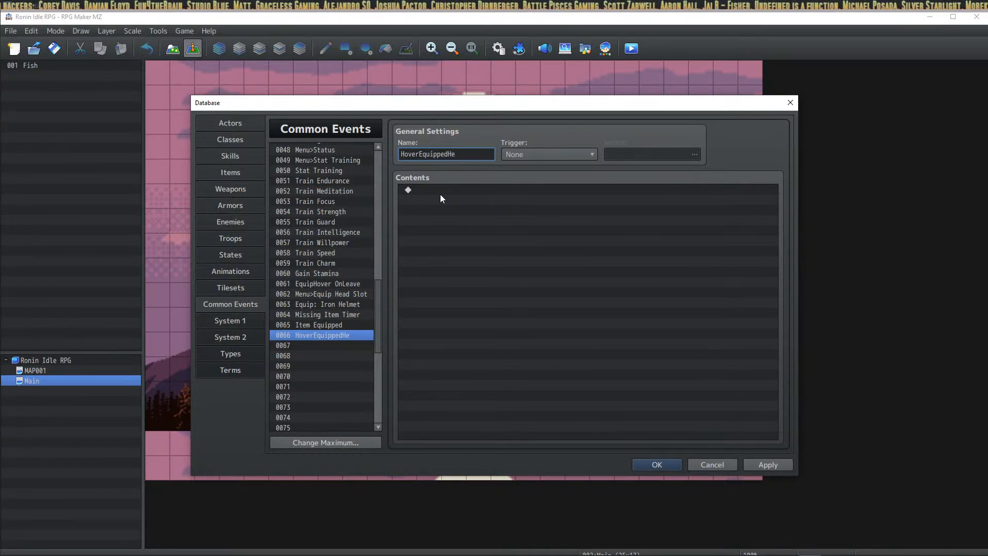
pyautogui.write('ad')
pyautogui.click(440, 193)
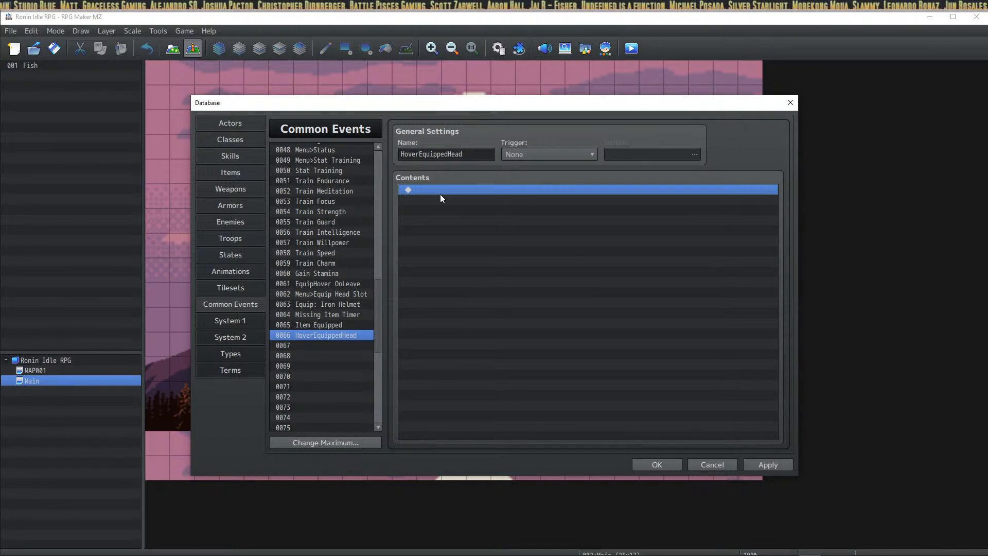
pyautogui.click(322, 339)
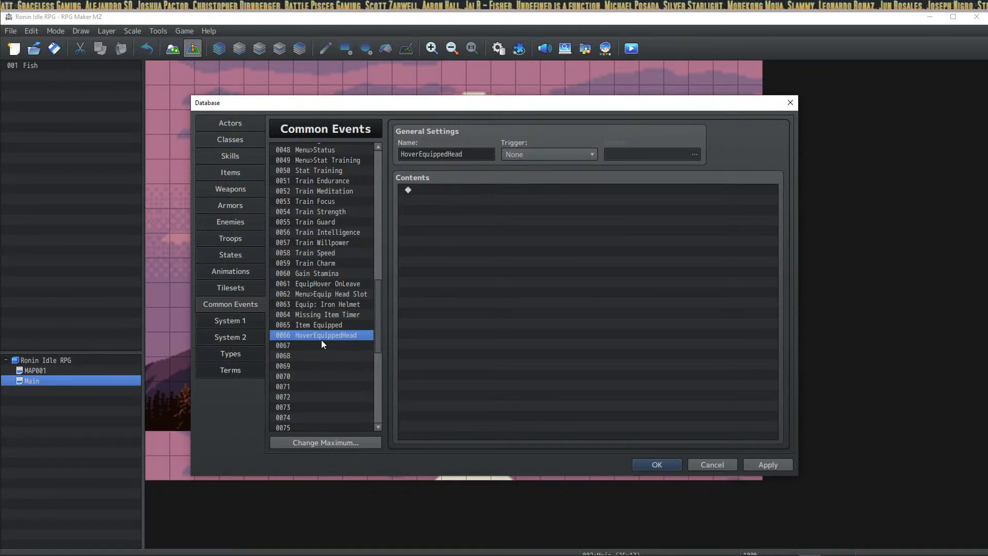
# Step: Start a new command on the empty Contents line, opening and then cancelling Control Variables
pyautogui.rightClick(424, 190)
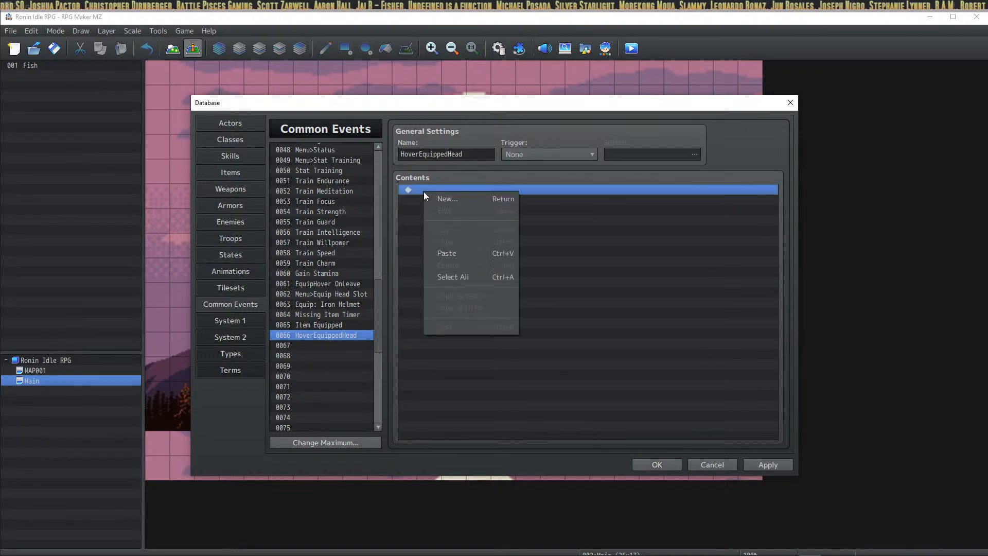
pyautogui.click(439, 198)
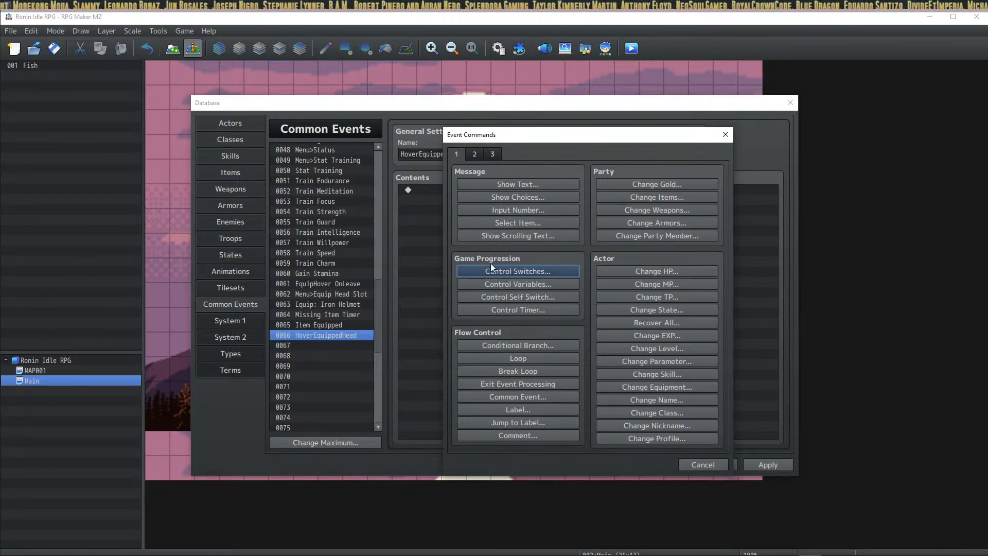
pyautogui.click(542, 284)
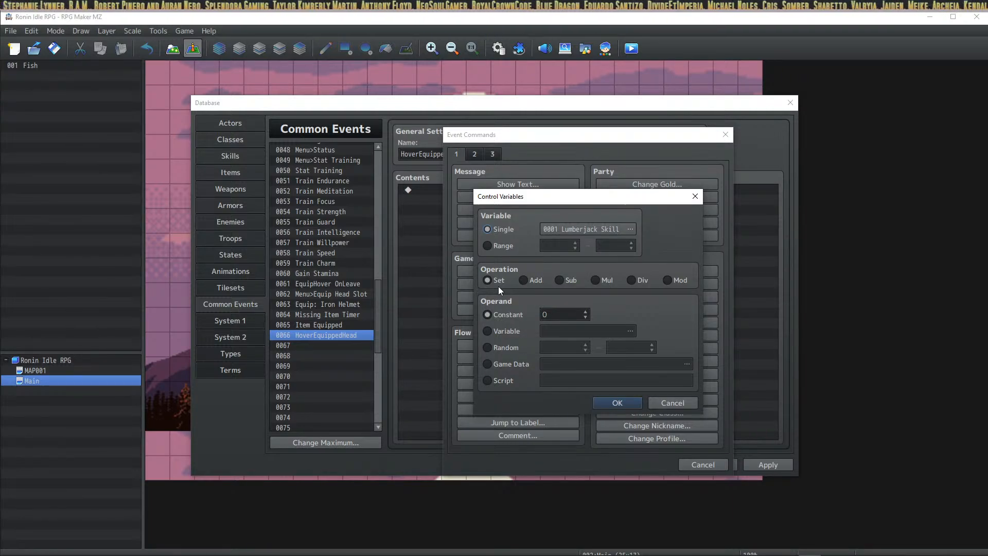
pyautogui.click(684, 400)
# Step: Try a Conditional Branch on the Iron Helmet armor, browse the condition pages, then cancel it
pyautogui.click(541, 344)
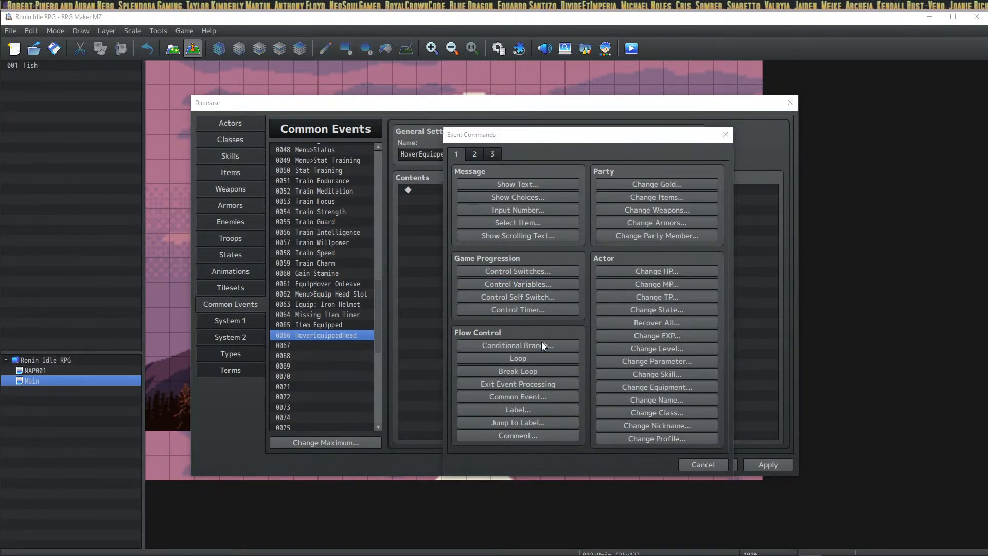
pyautogui.click(498, 223)
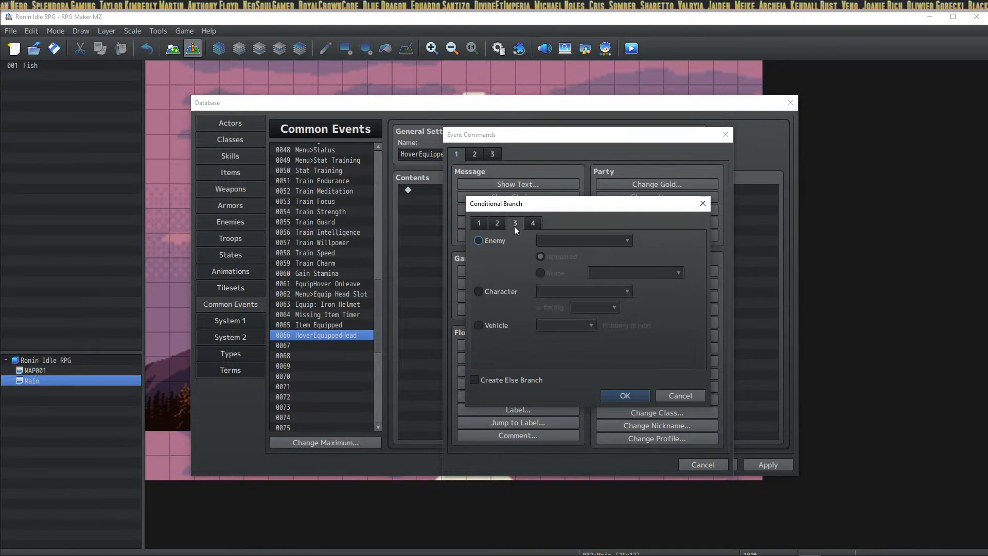
pyautogui.click(518, 225)
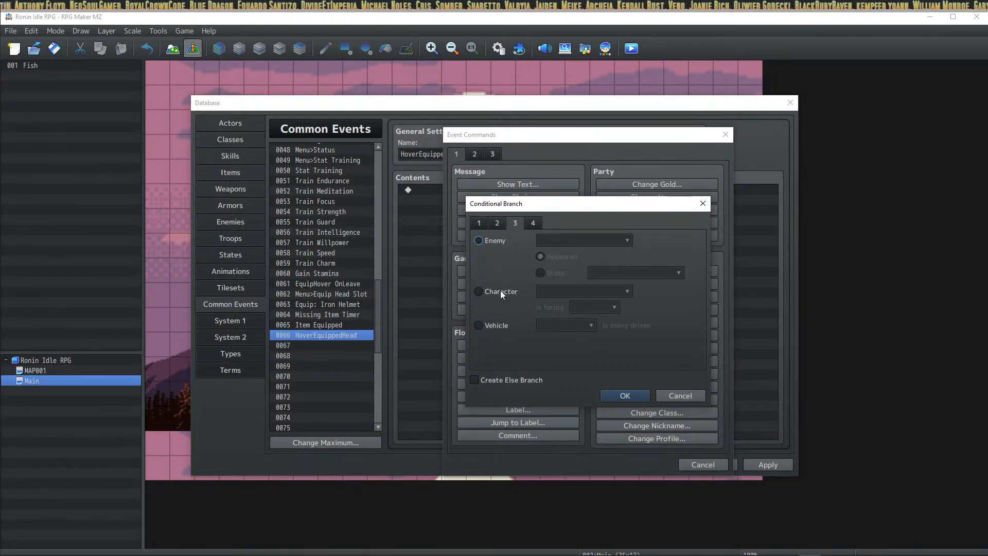
pyautogui.click(533, 223)
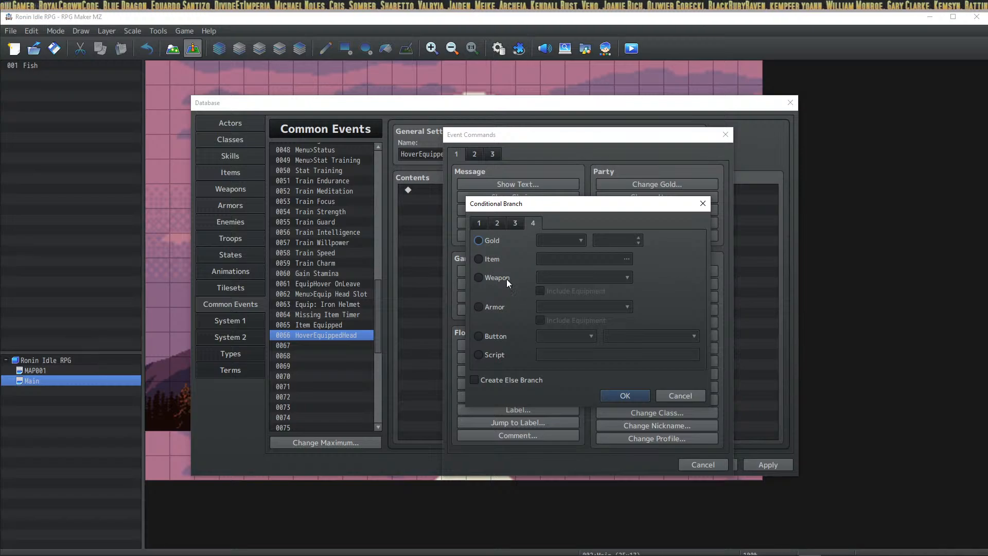
pyautogui.click(492, 305)
pyautogui.click(587, 307)
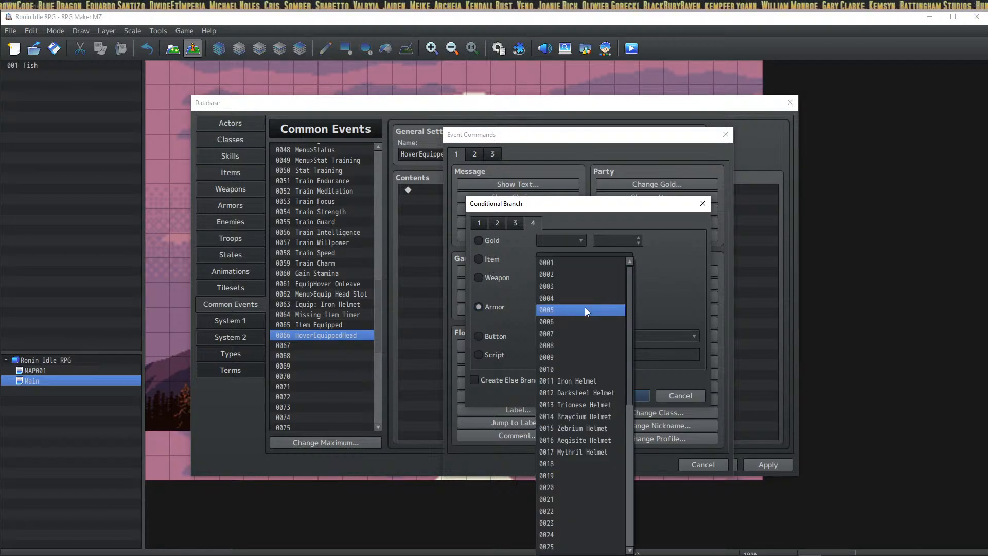
pyautogui.click(572, 381)
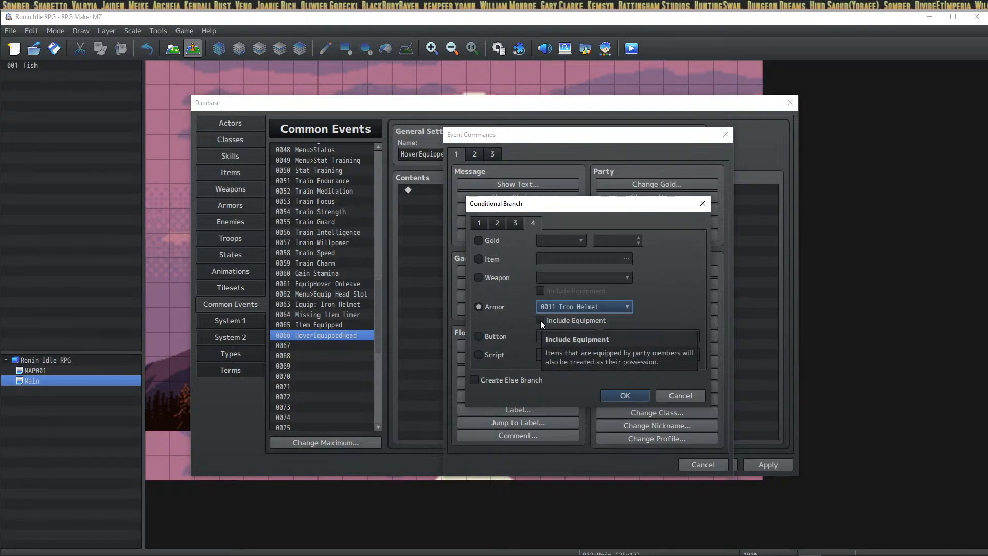
pyautogui.click(521, 225)
pyautogui.click(533, 225)
pyautogui.click(522, 226)
pyautogui.click(523, 224)
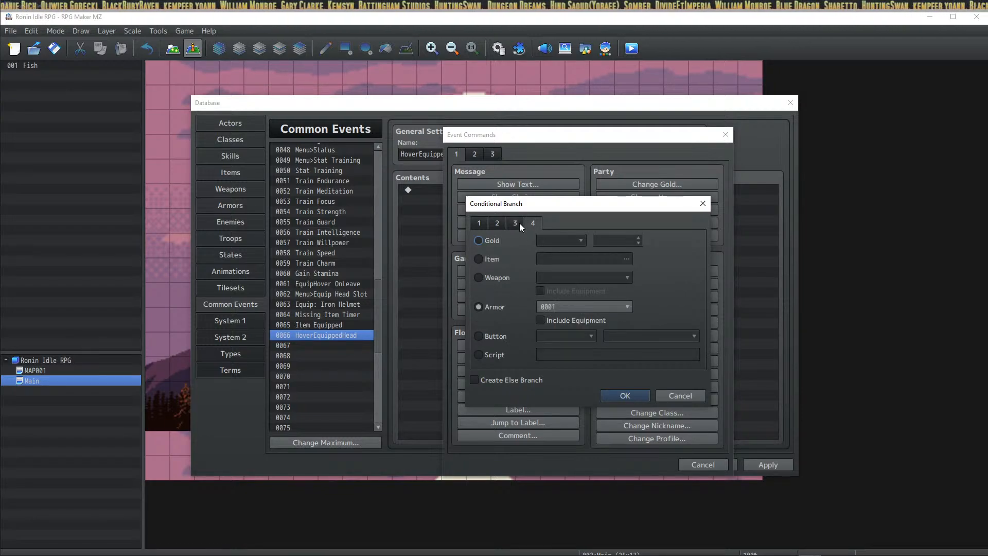
pyautogui.click(520, 223)
pyautogui.click(494, 225)
pyautogui.click(510, 225)
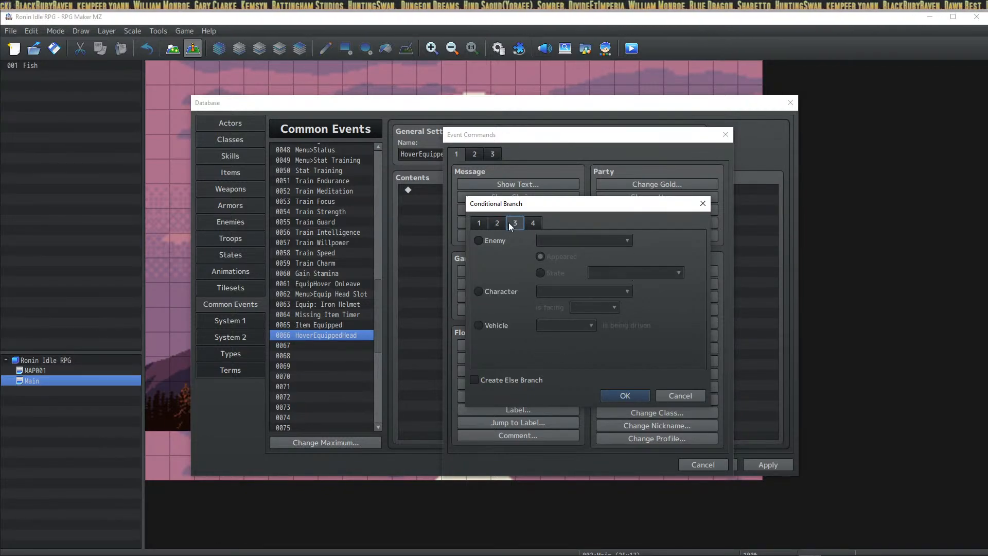
pyautogui.click(532, 225)
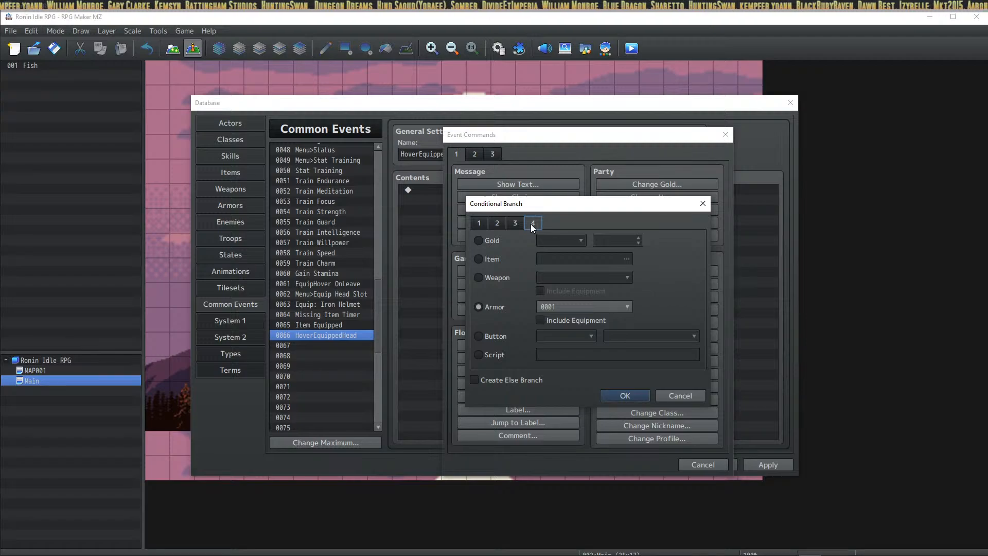
pyautogui.click(672, 395)
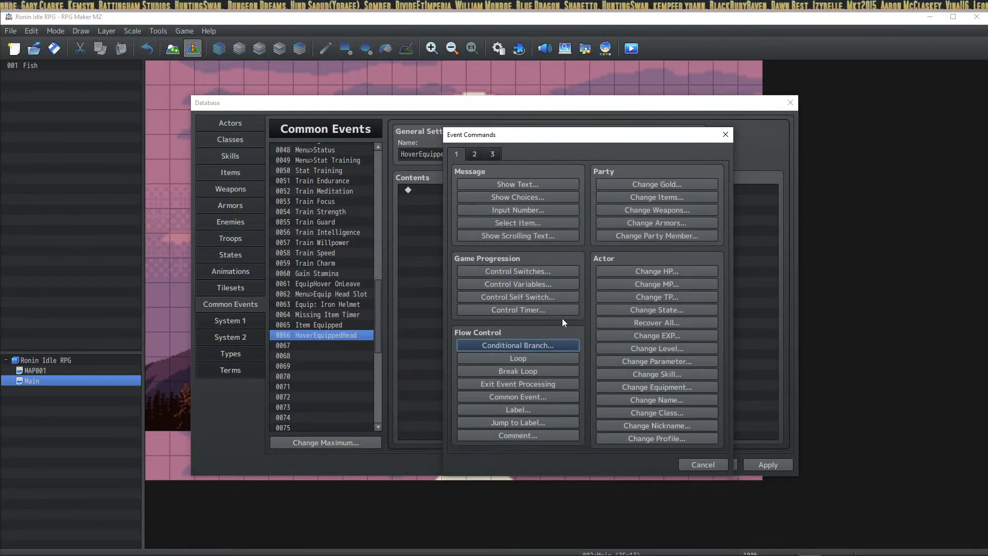
# Step: Insert a Script Conditional Branch with an Else branch and select the empty Else line
pyautogui.click(530, 341)
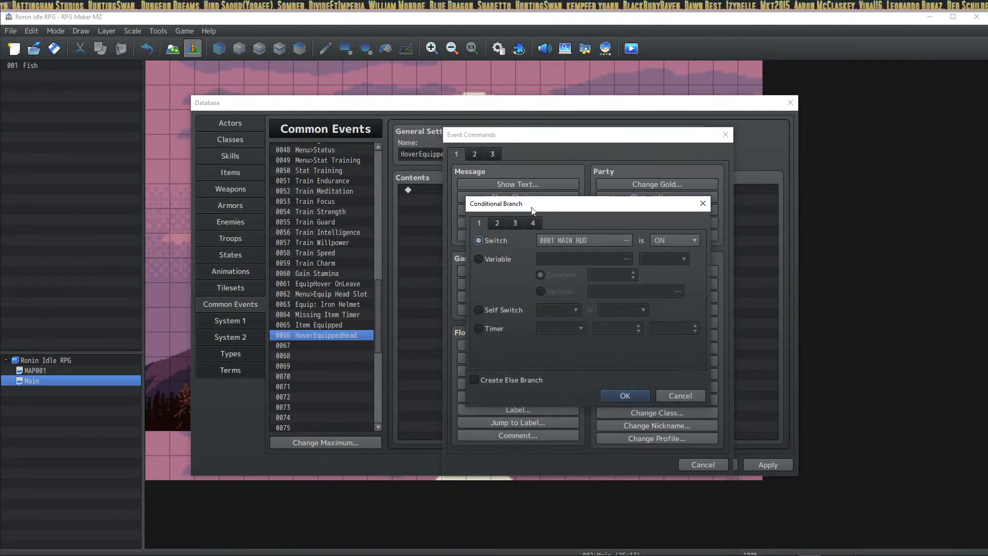
pyautogui.click(501, 354)
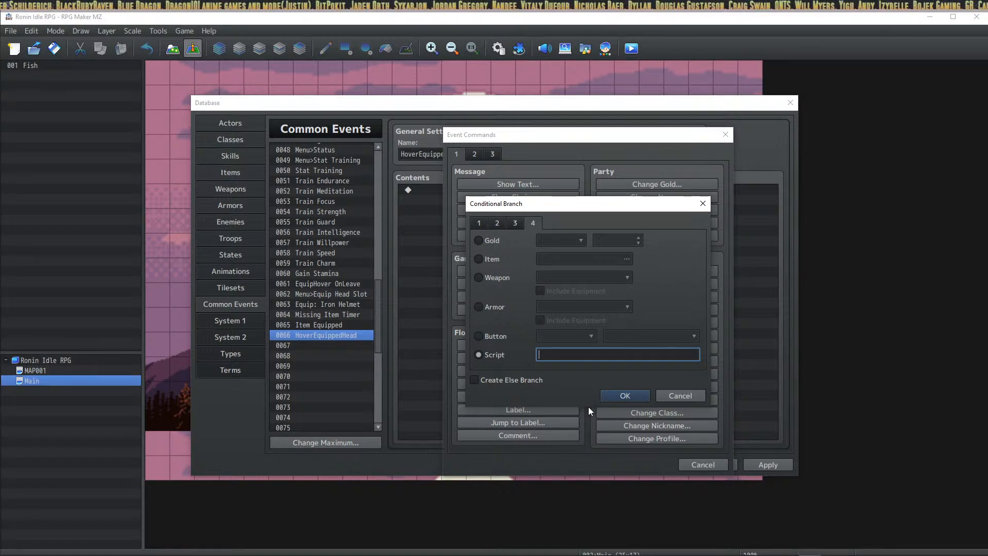
pyautogui.click(535, 385)
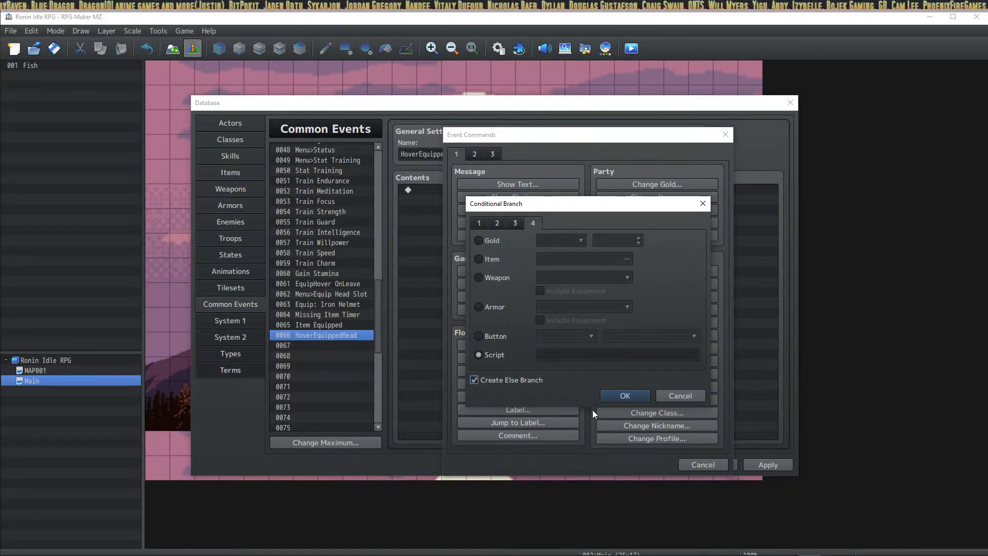
pyautogui.click(624, 395)
pyautogui.click(453, 221)
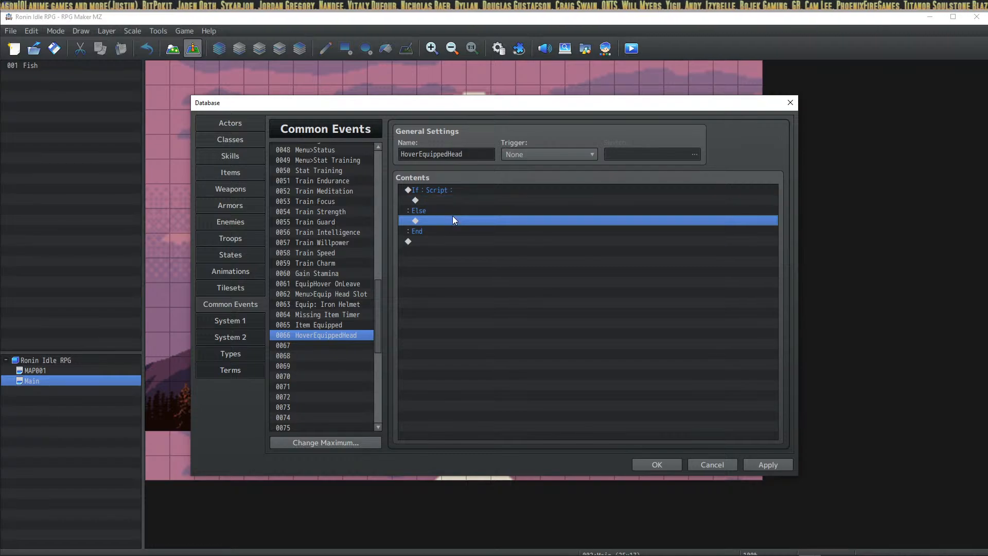
# Step: Start a Control Variables command on the empty line inside the If branch
pyautogui.click(453, 190)
pyautogui.click(450, 220)
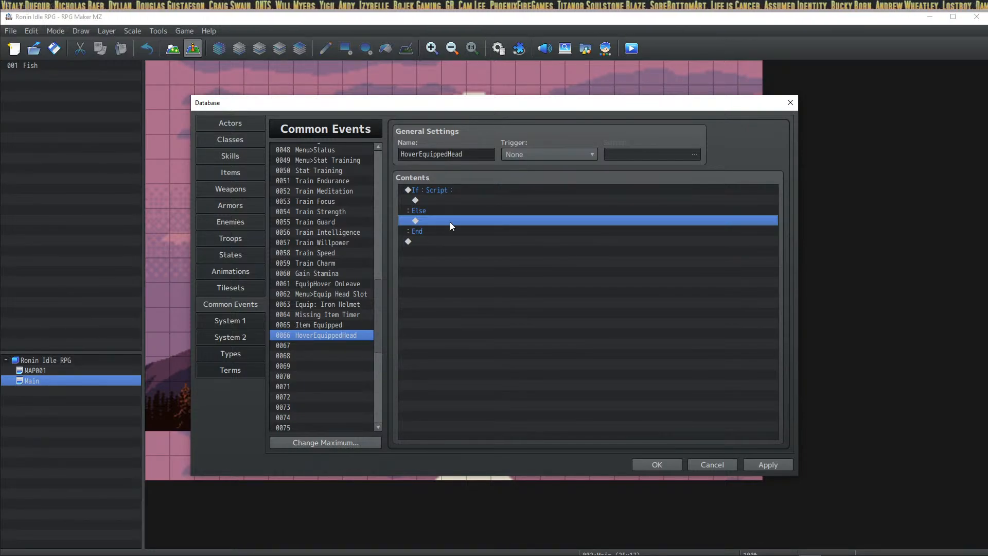
pyautogui.click(455, 200)
pyautogui.rightClick(457, 202)
pyautogui.click(486, 209)
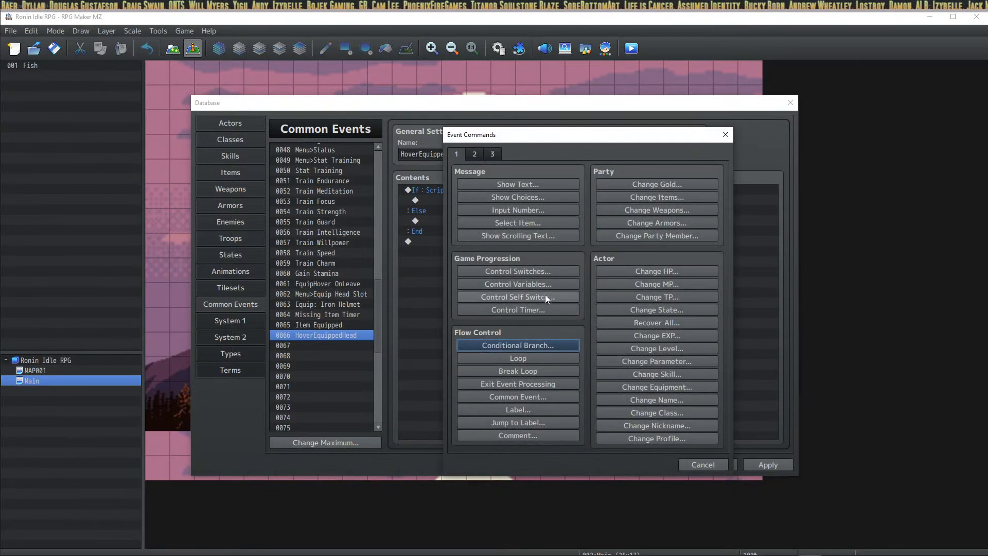
pyautogui.click(545, 284)
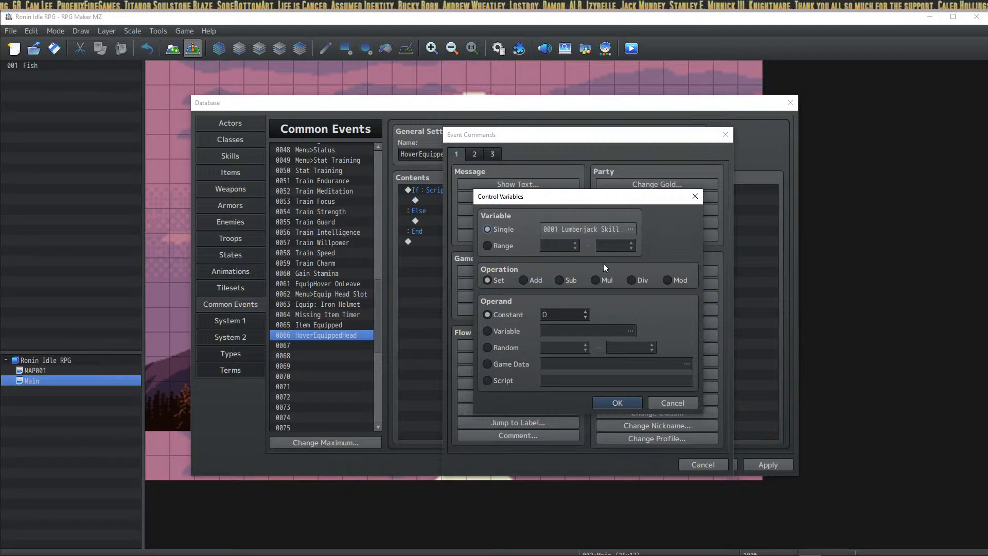
# Step: Name variables 0203 'Head Slot Name' and 0204 'Head Slot Description'
pyautogui.click(628, 230)
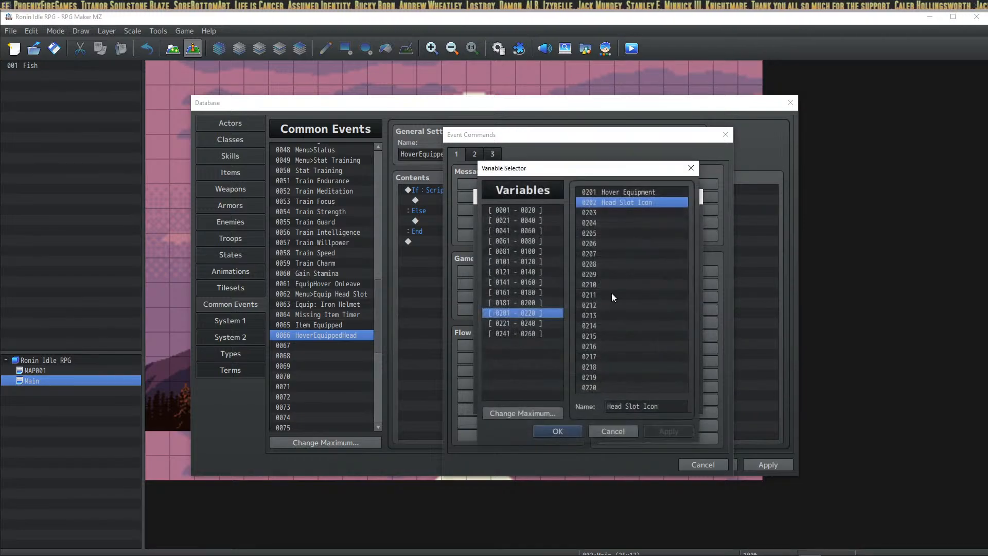
pyautogui.click(610, 212)
pyautogui.click(634, 404)
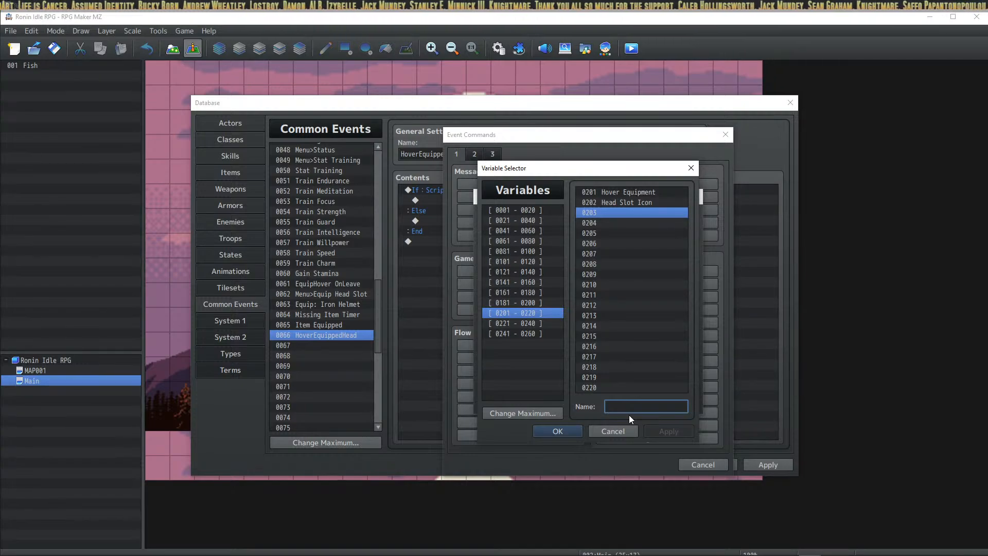
pyautogui.write('Head Slot Name')
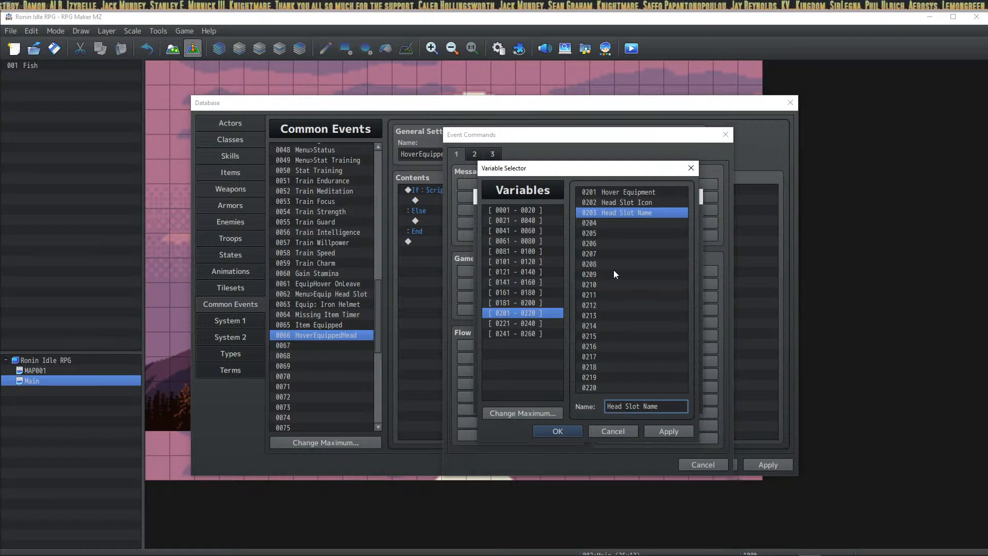
pyautogui.press('Down')
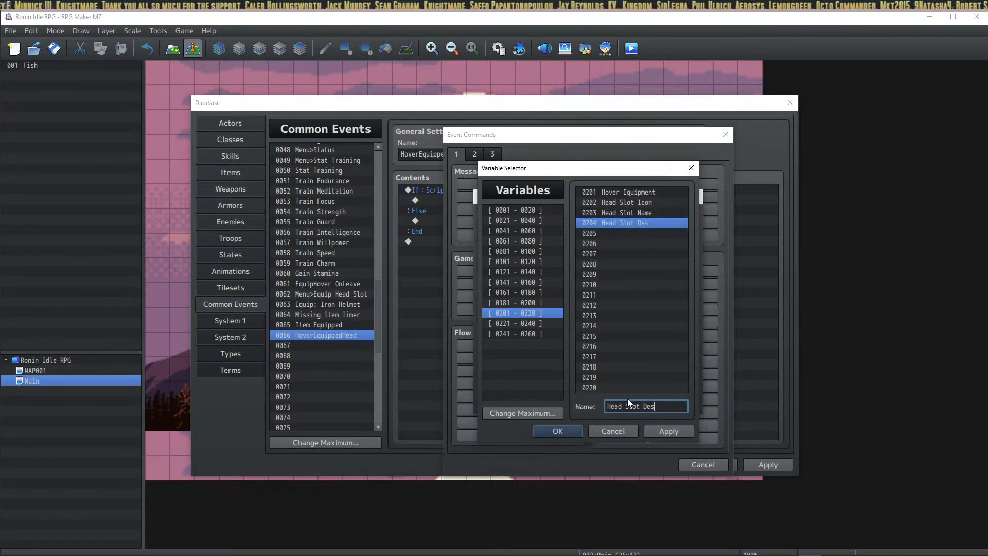
pyautogui.click(627, 399)
pyautogui.write('Head Slot Description')
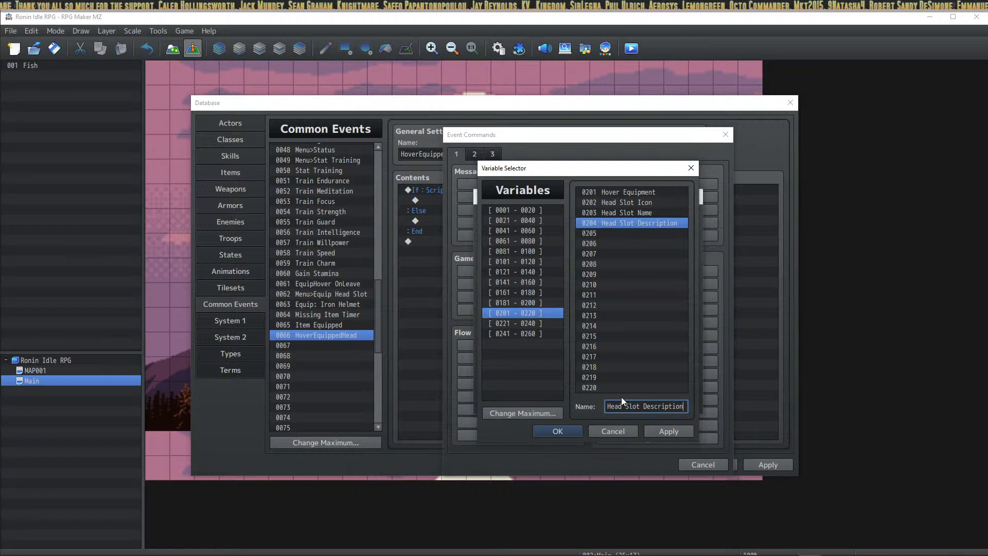
# Step: Choose variable 0203 and set its operand to Script "Iron Helmet"
pyautogui.click(618, 212)
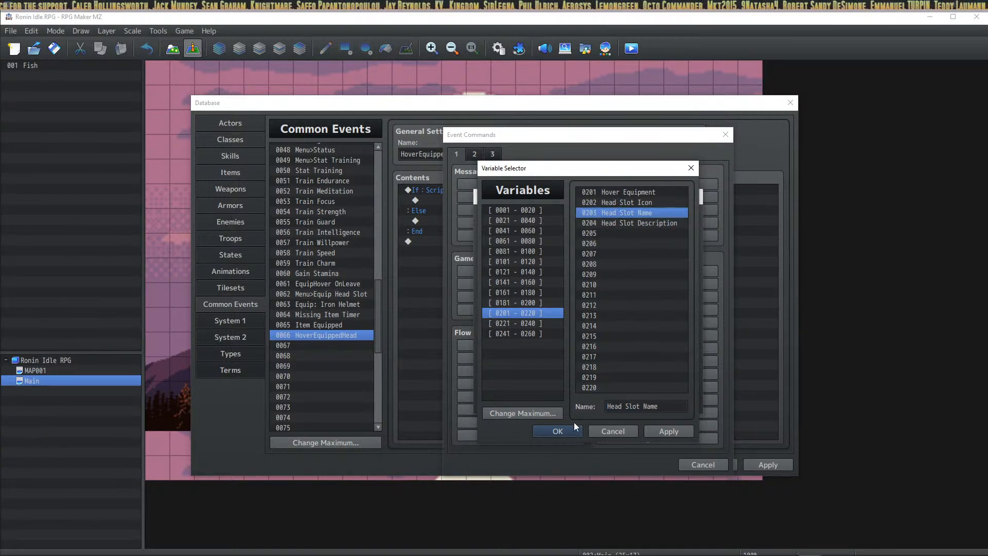
pyautogui.click(555, 429)
pyautogui.click(569, 382)
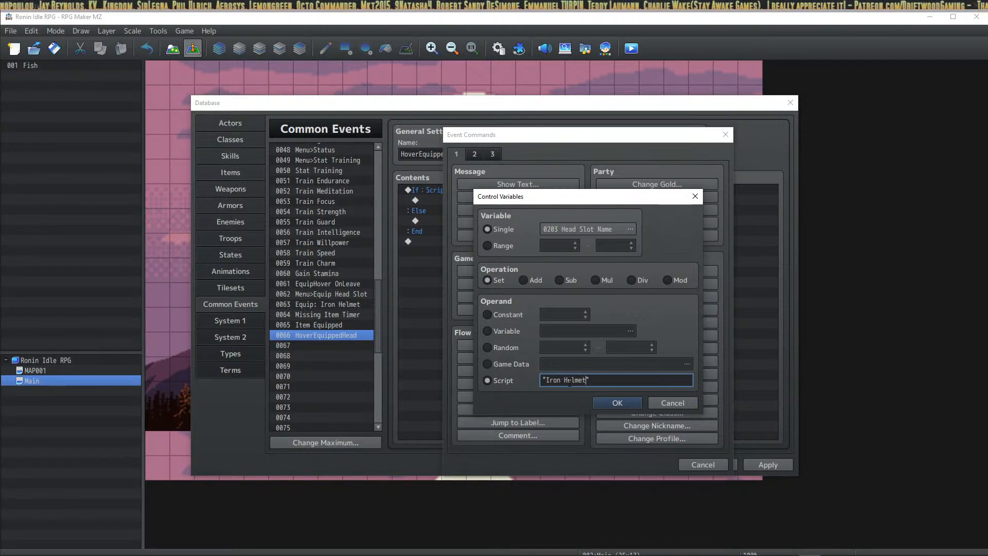
# Step: Add the 0203 = "Iron Helmet" assignment and duplicate that line
pyautogui.click(607, 402)
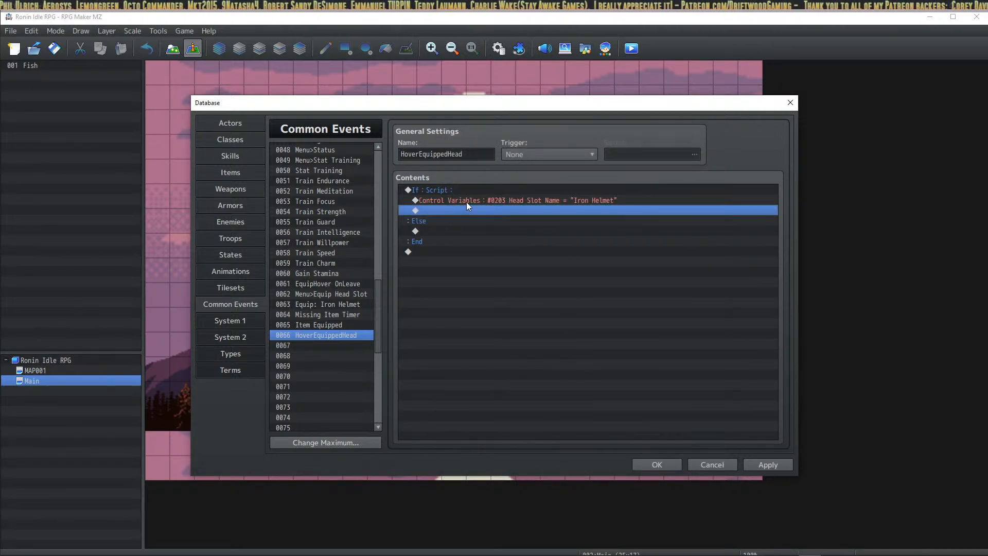
pyautogui.click(470, 201)
pyautogui.hotkey('ctrl', 'c')
pyautogui.hotkey('ctrl', 'v')
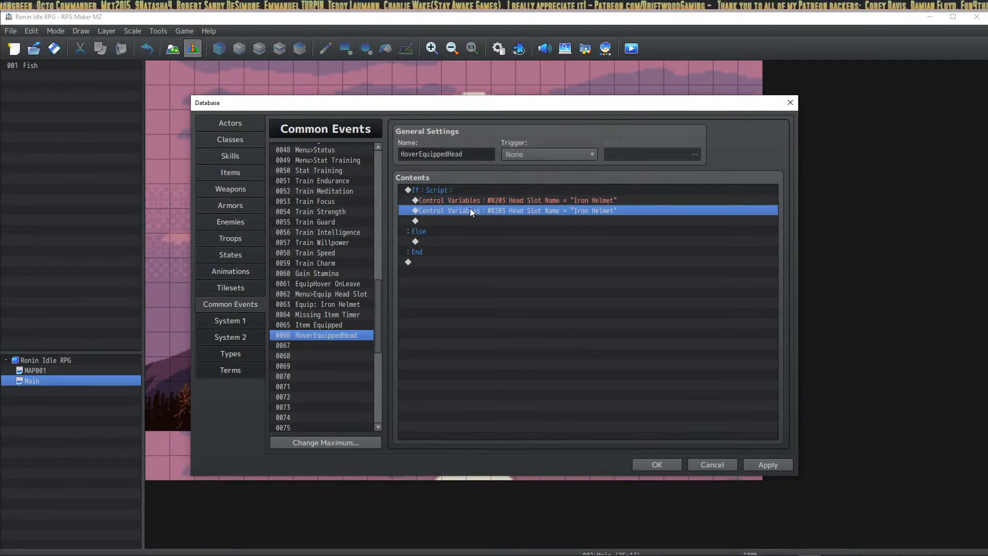
# Step: Change the duplicate's script value to "Guard+5." and apply the database changes
pyautogui.rightClick(471, 209)
pyautogui.click(483, 222)
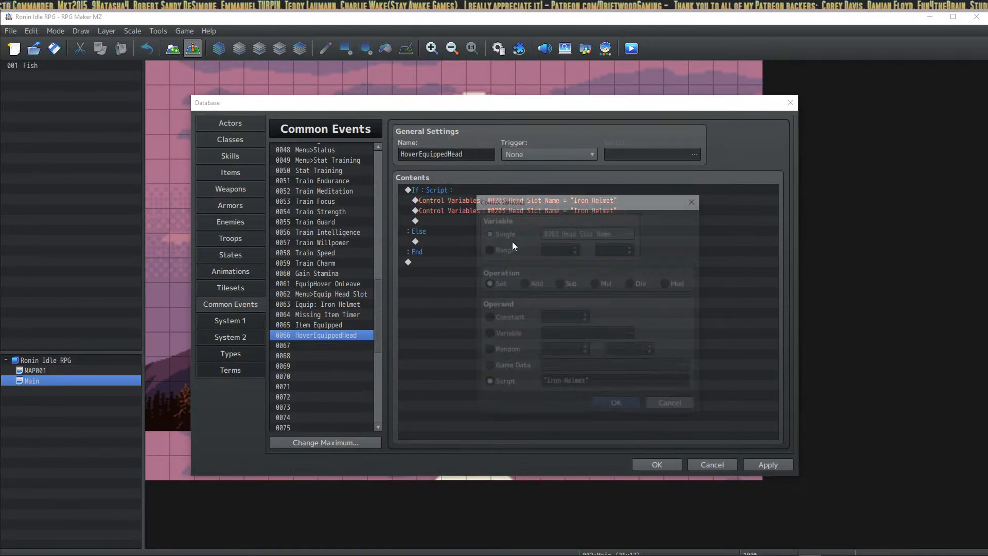
pyautogui.click(566, 385)
pyautogui.moveTo(586, 384); pyautogui.dragTo(547, 385)
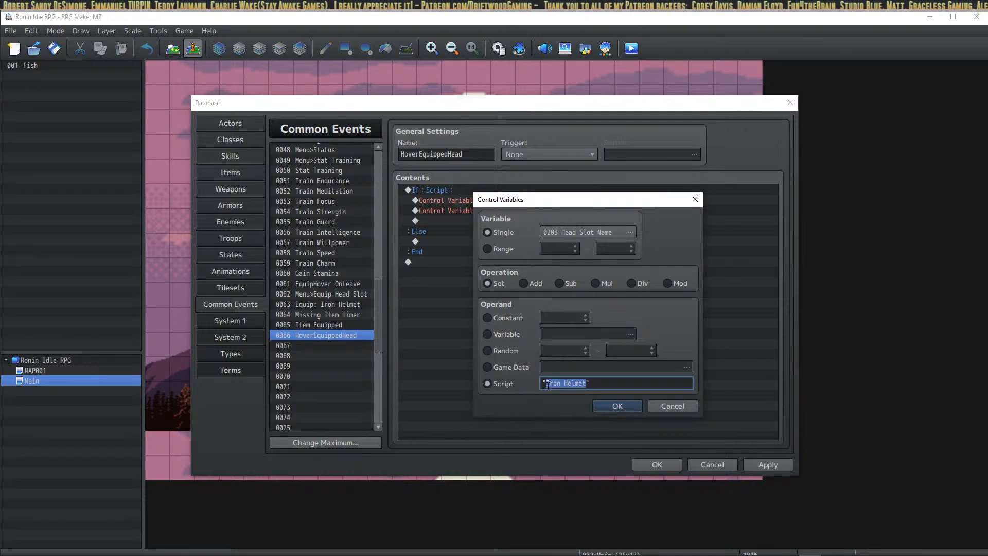
pyautogui.press('BackSpace')
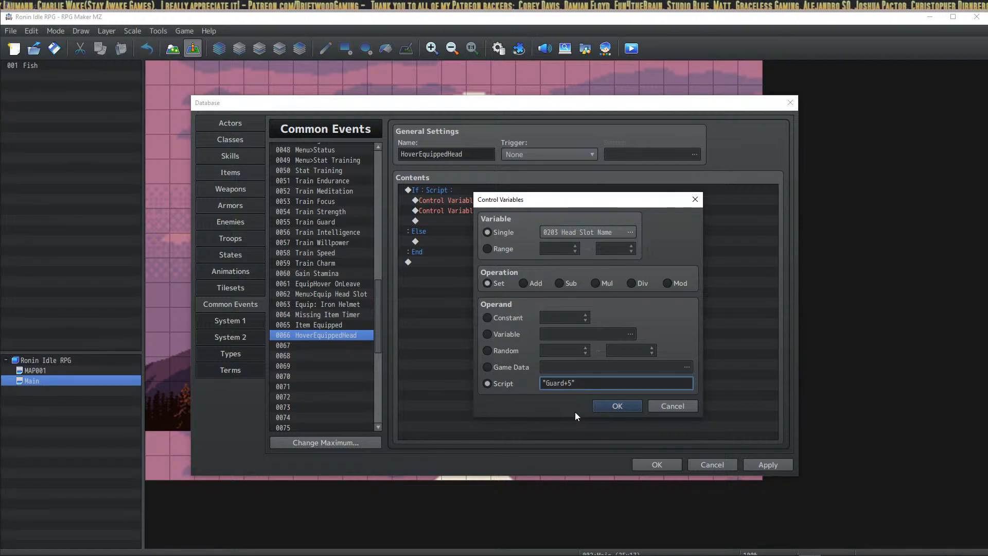
pyautogui.click(612, 404)
pyautogui.click(769, 463)
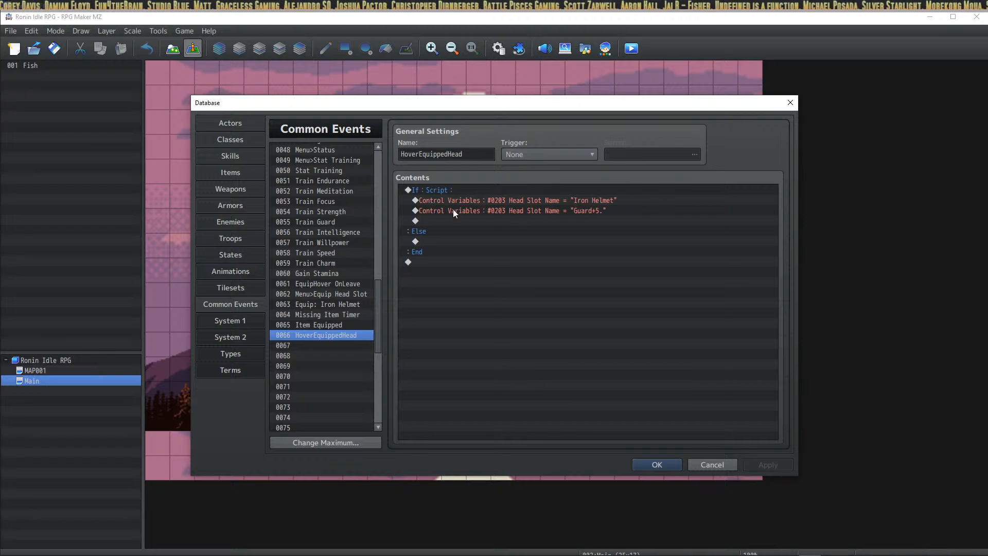
pyautogui.click(461, 189)
# Step: Close the database and bring HUD Maker Ultra to the front
pyautogui.click(654, 463)
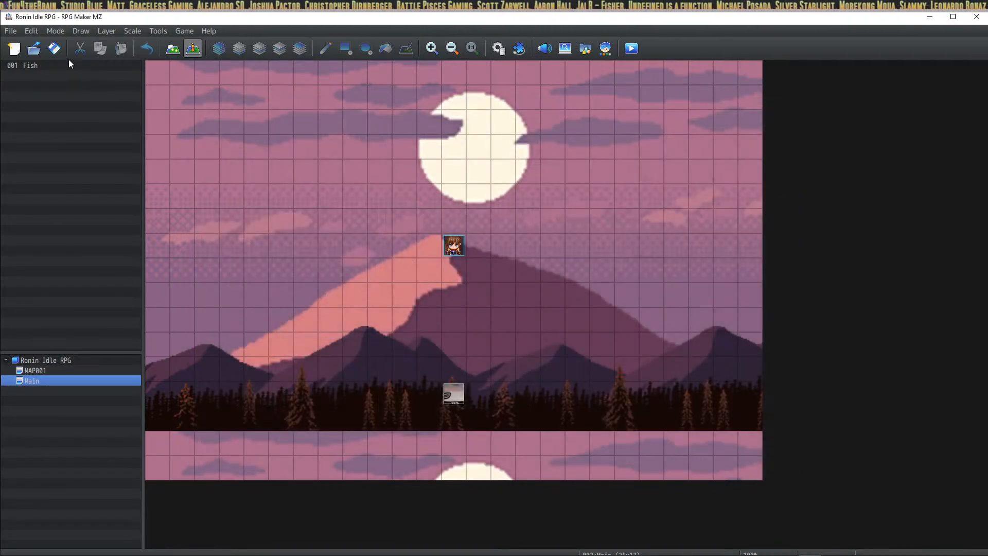
pyautogui.click(419, 554)
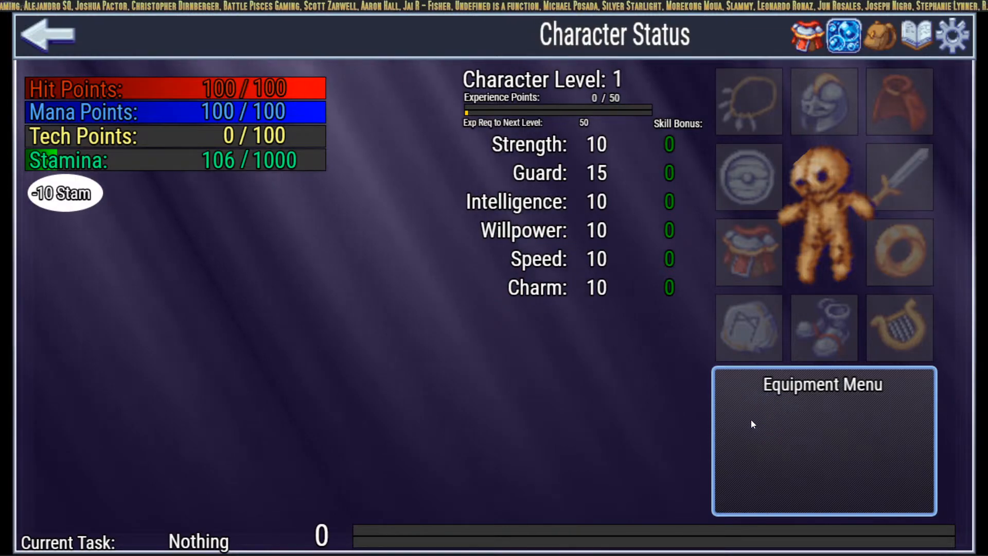
pyautogui.click(432, 554)
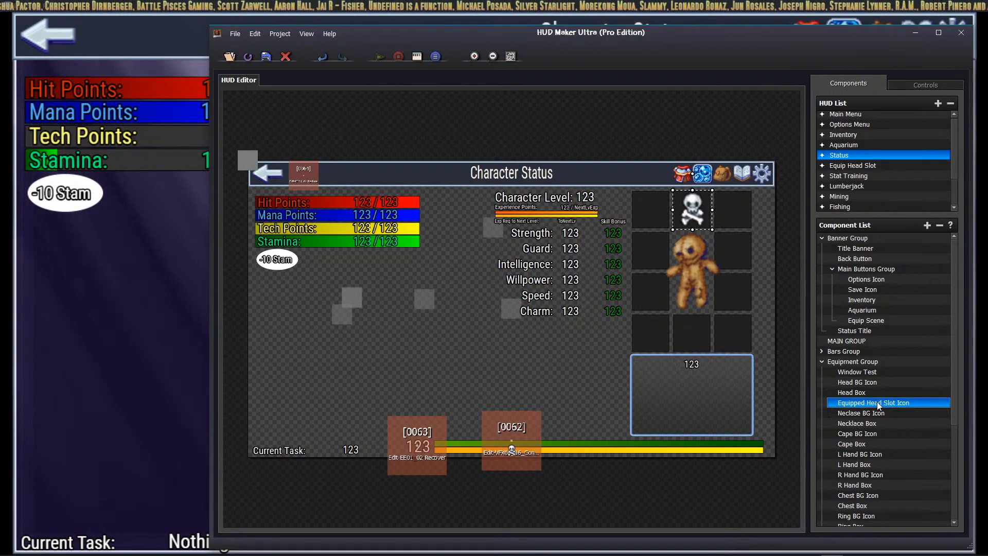
# Step: Duplicate the Hover Equip Text Box as 'Hover Equip Text Box - Copy 1' in the Equipment Group
pyautogui.scroll(-5, 877, 406)
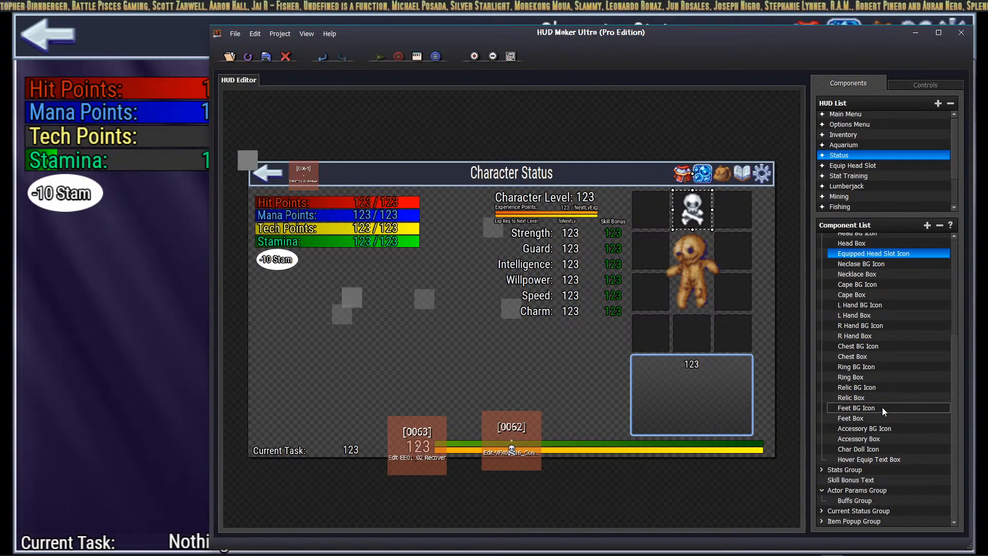
pyautogui.click(879, 459)
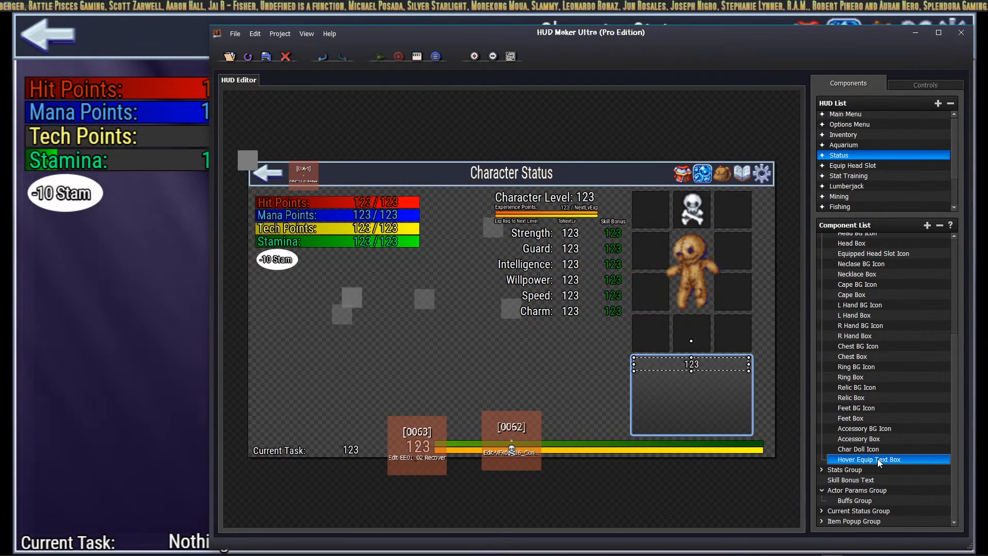
pyautogui.click(926, 226)
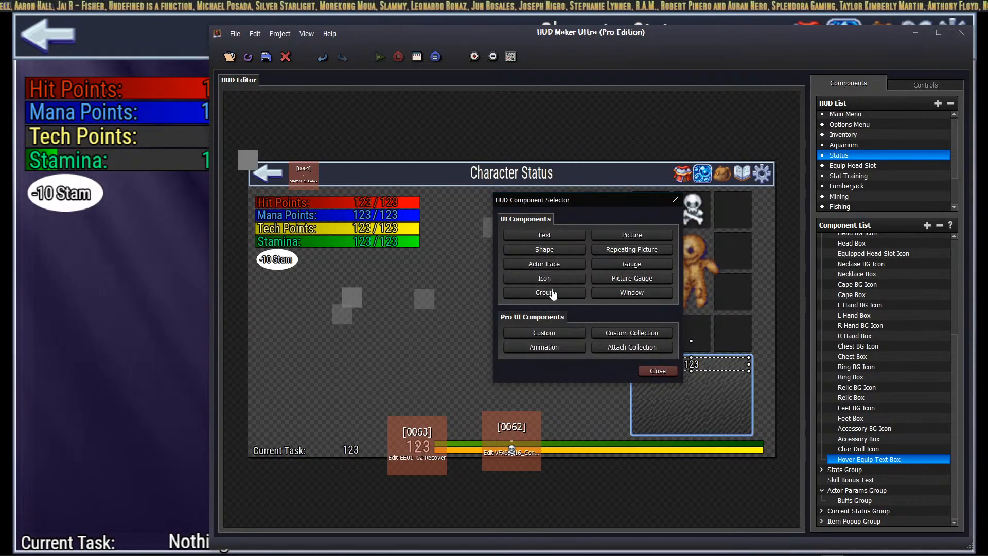
pyautogui.click(547, 236)
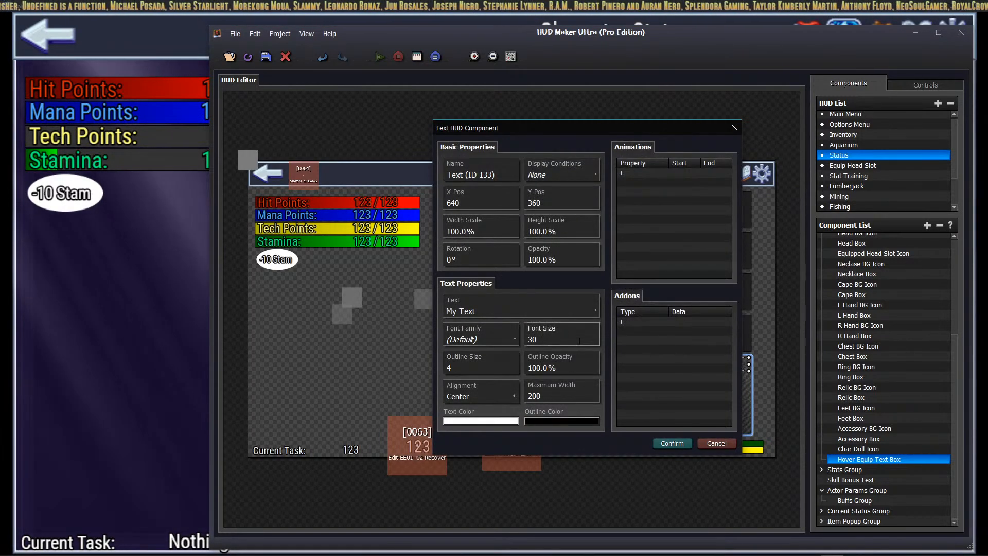
pyautogui.click(672, 443)
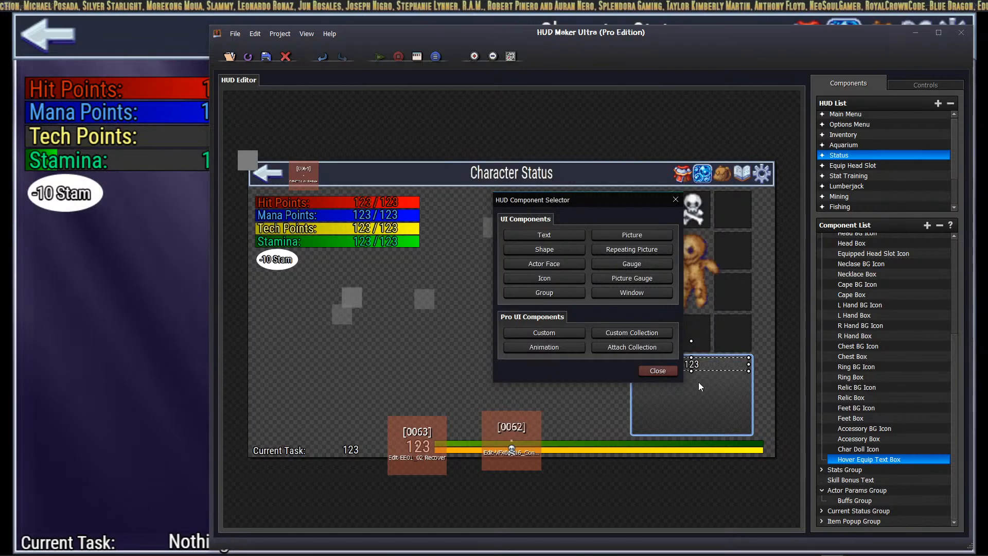
pyautogui.hotkey('ctrl', 'c')
pyautogui.hotkey('ctrl', 'v')
# Step: Set the copied text box to show variable [0203] and drag it just below the original hover text
pyautogui.rightClick(868, 470)
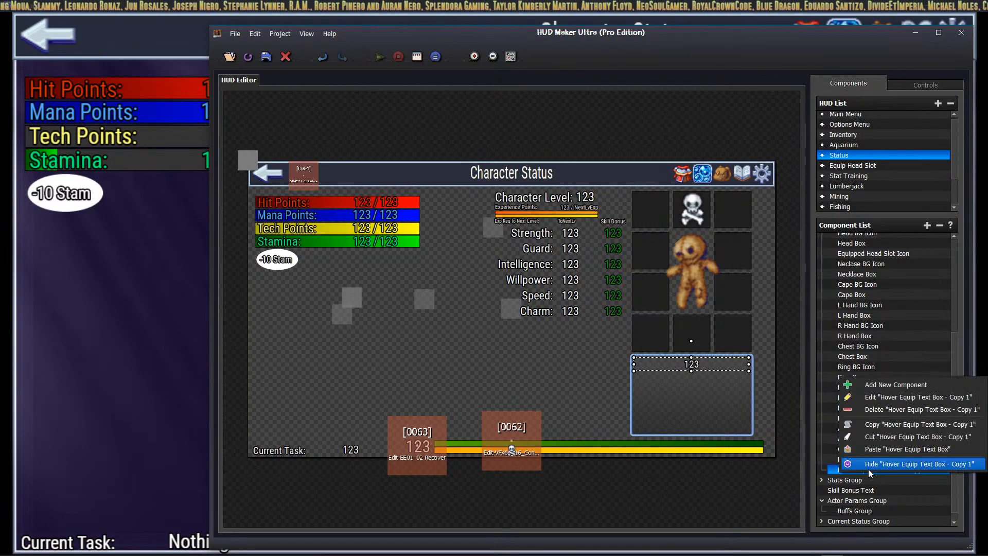
pyautogui.click(911, 397)
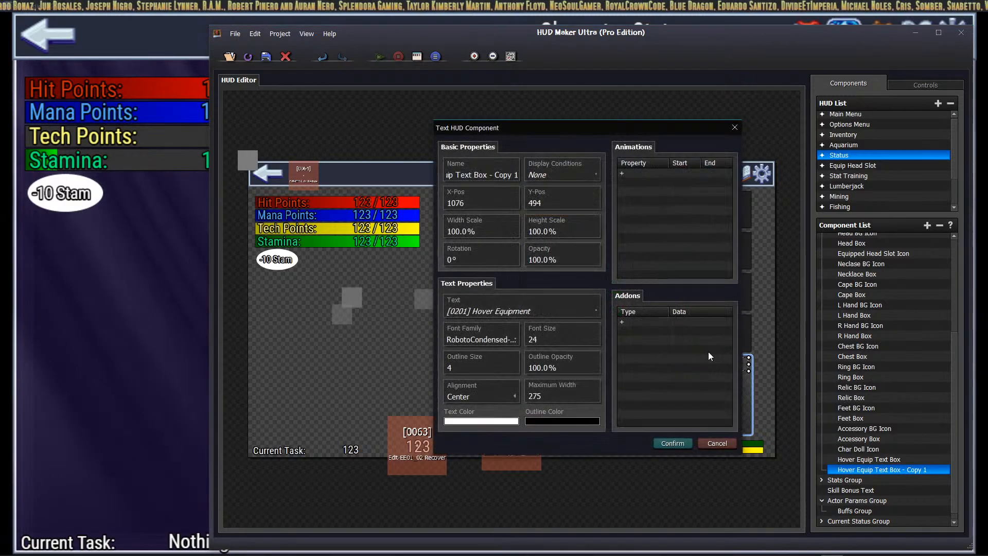
pyautogui.click(523, 316)
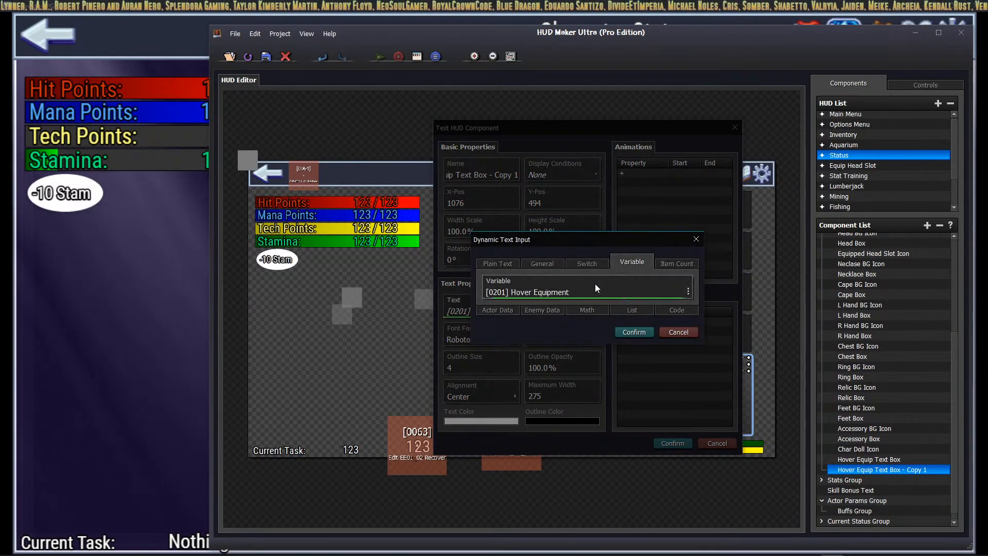
pyautogui.click(637, 215)
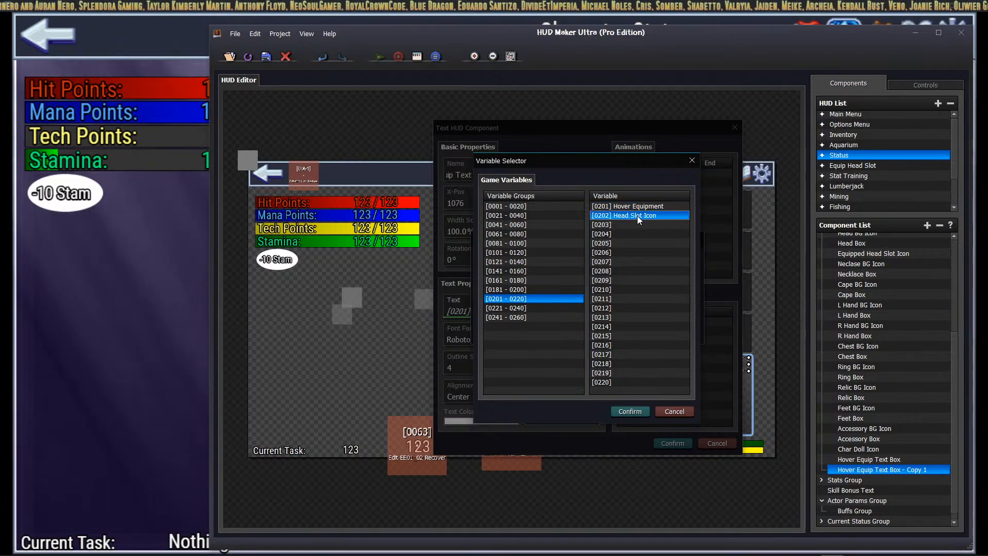
pyautogui.click(627, 224)
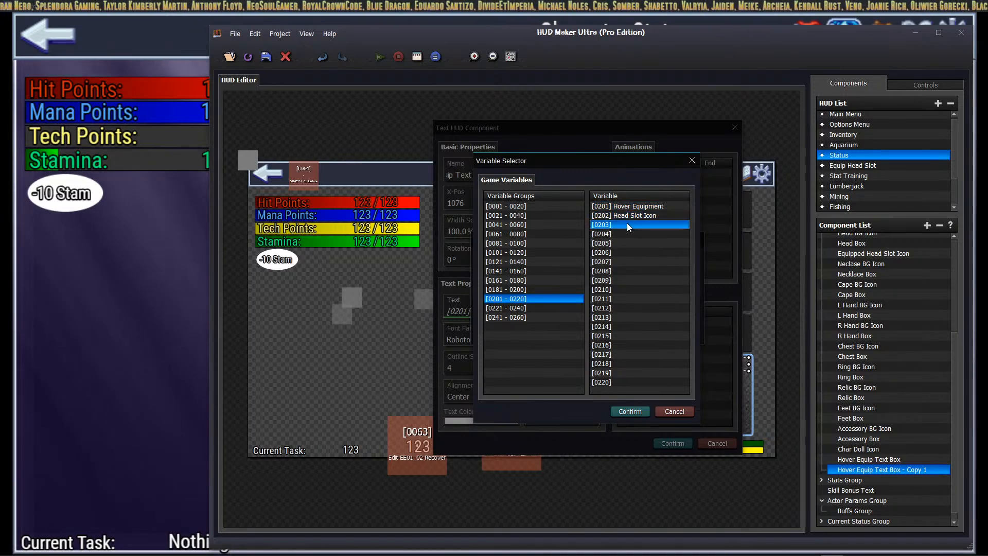
pyautogui.click(636, 412)
pyautogui.click(634, 332)
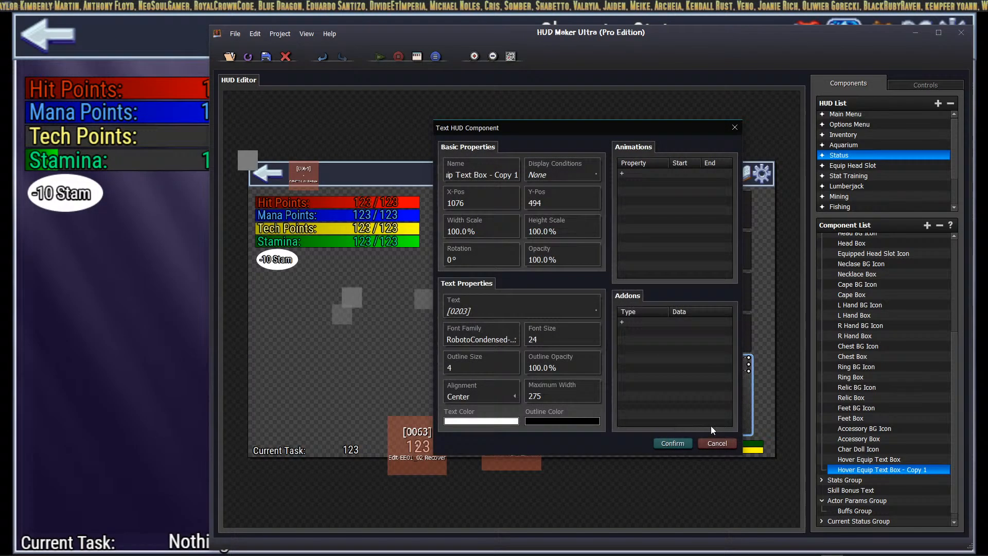
pyautogui.click(671, 443)
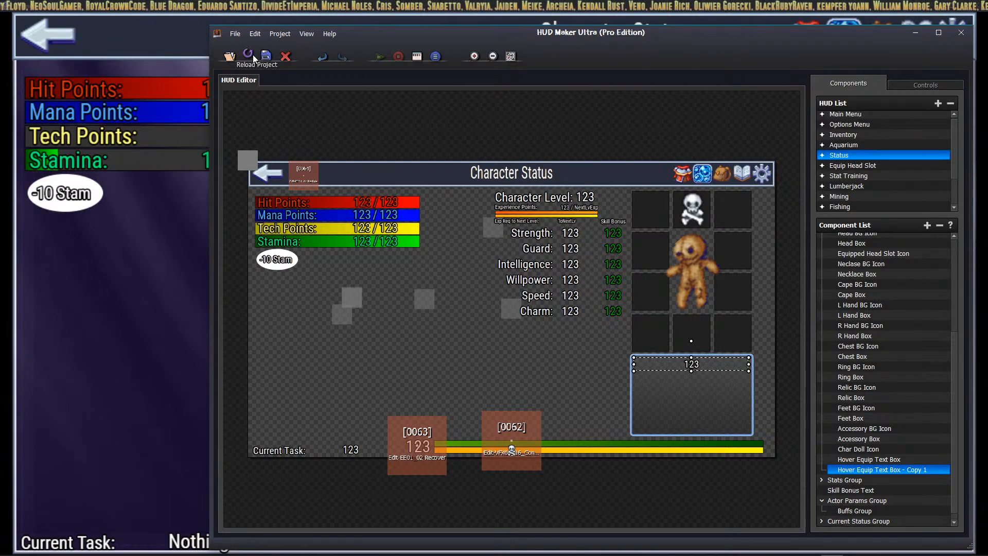
pyautogui.moveTo(699, 365); pyautogui.dragTo(698, 379)
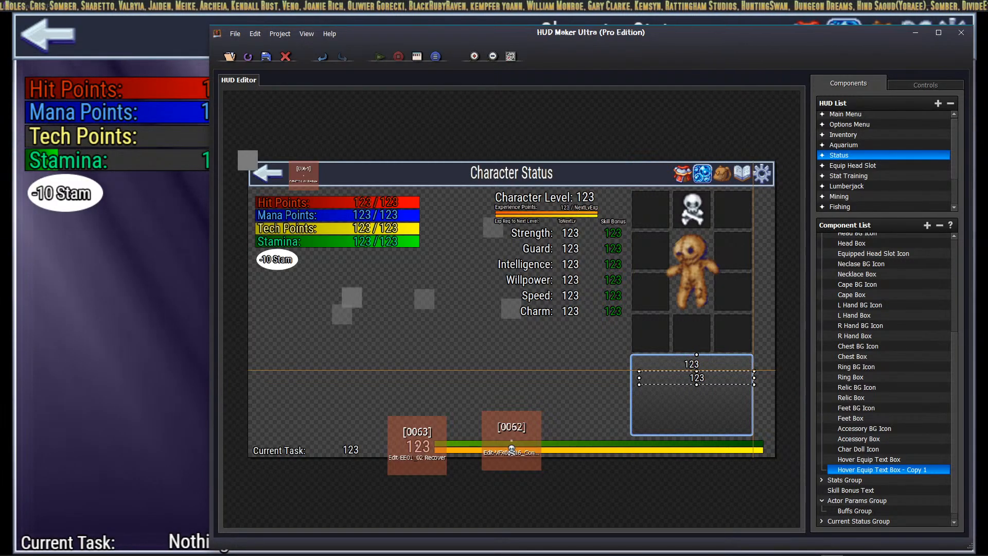
pyautogui.moveTo(698, 379); pyautogui.dragTo(699, 378)
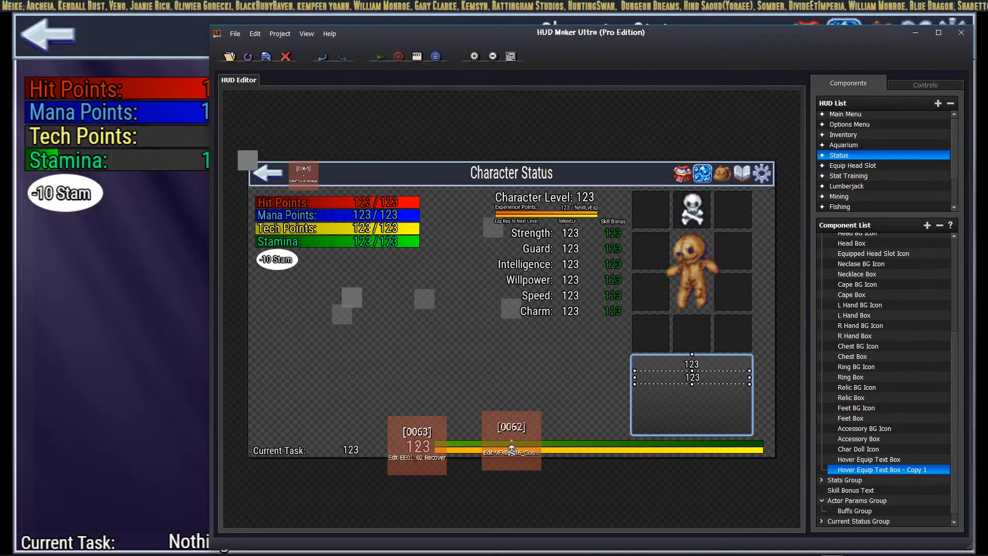
# Step: Rename the copied text box to 'Hover EquipHead Name'
pyautogui.rightClick(842, 469)
pyautogui.click(885, 394)
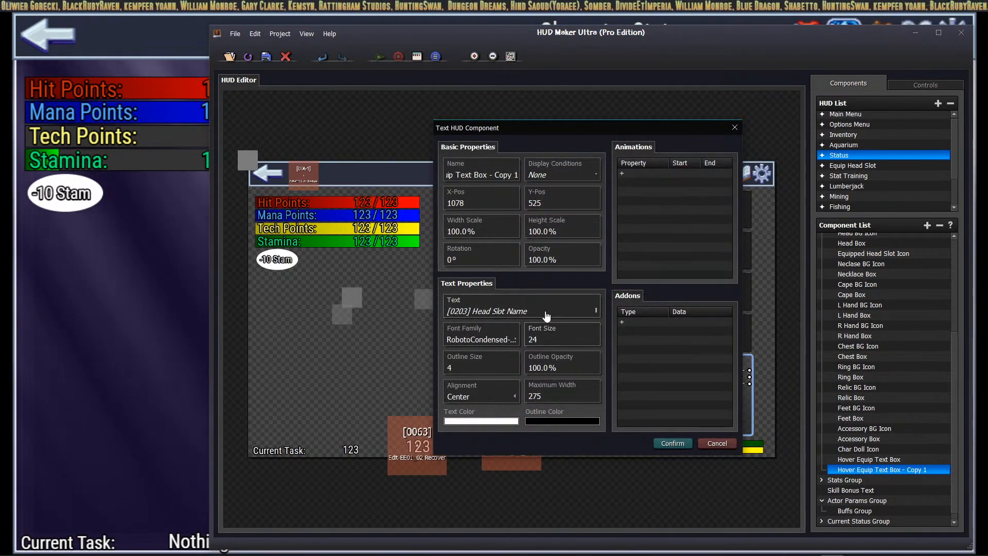
pyautogui.tripleClick(486, 174)
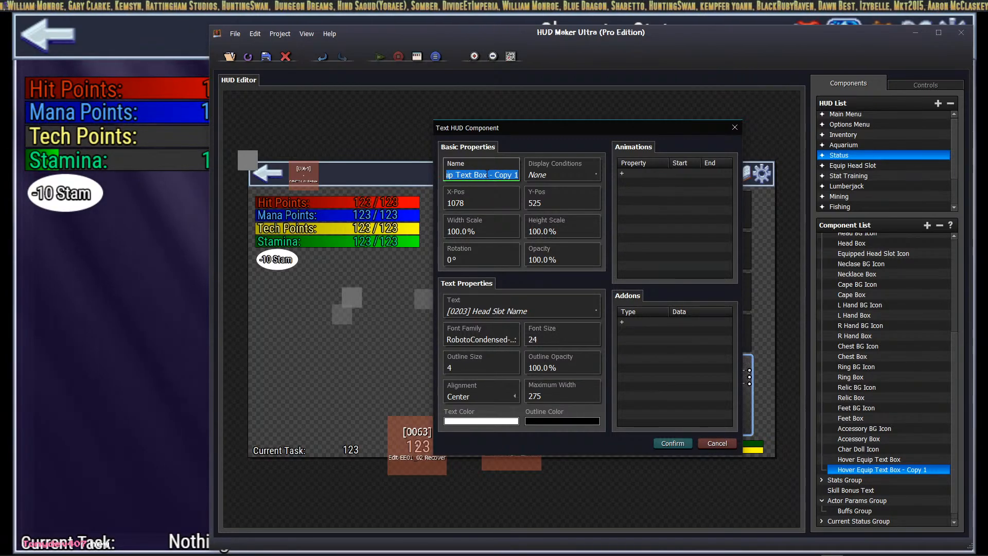
pyautogui.write('Eq')
pyautogui.press('BackSpace')
pyautogui.press('BackSpace')
pyautogui.write('Hover')
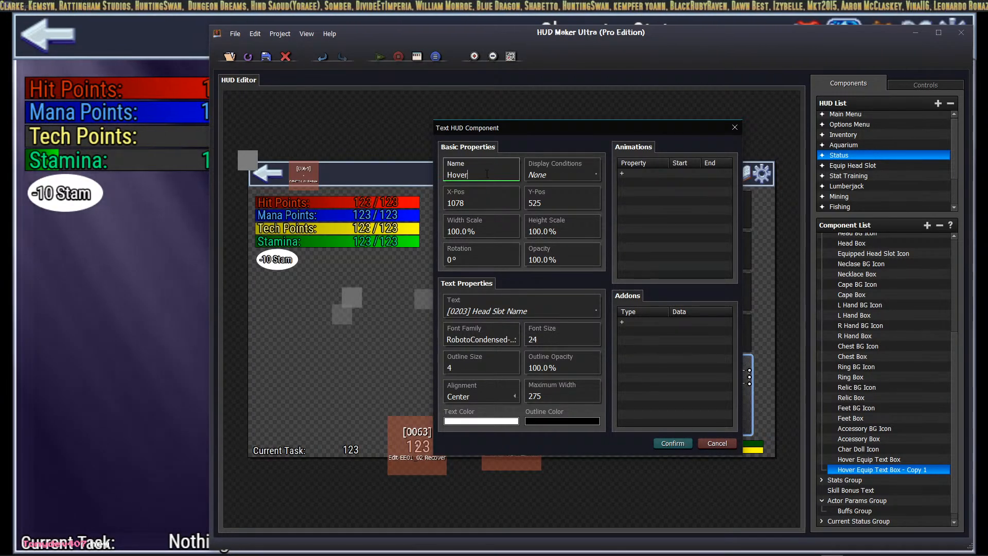
pyautogui.write(' EquipHead')
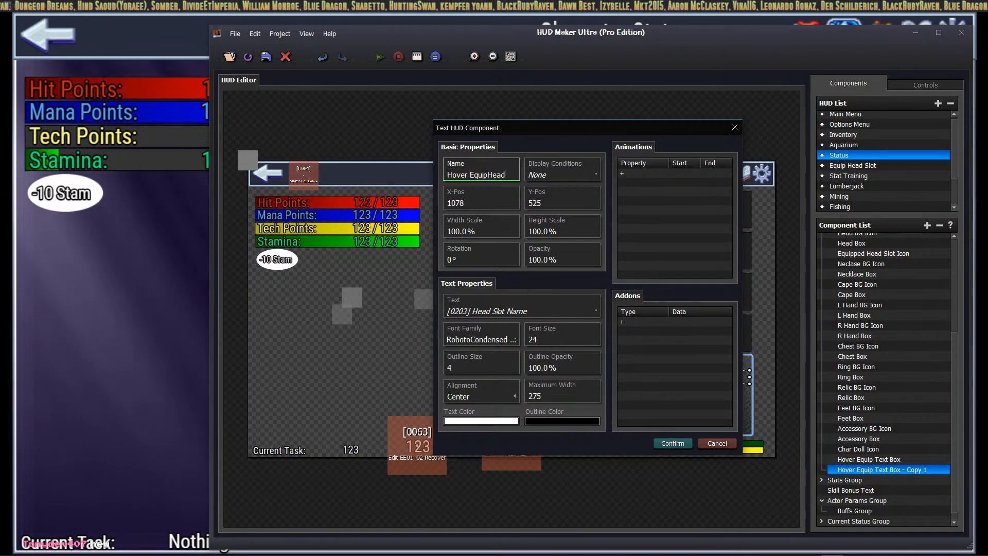
pyautogui.write(' Name')
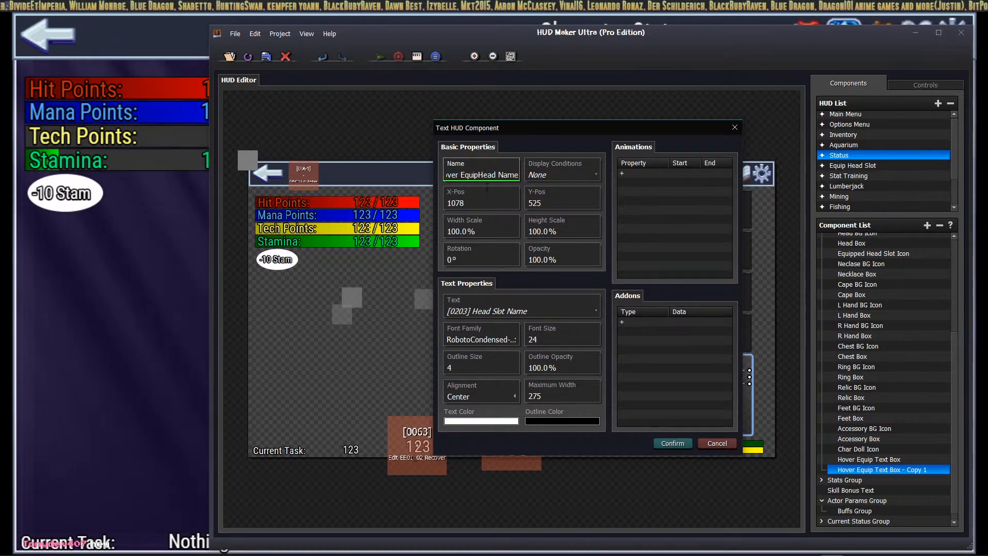
pyautogui.click(662, 443)
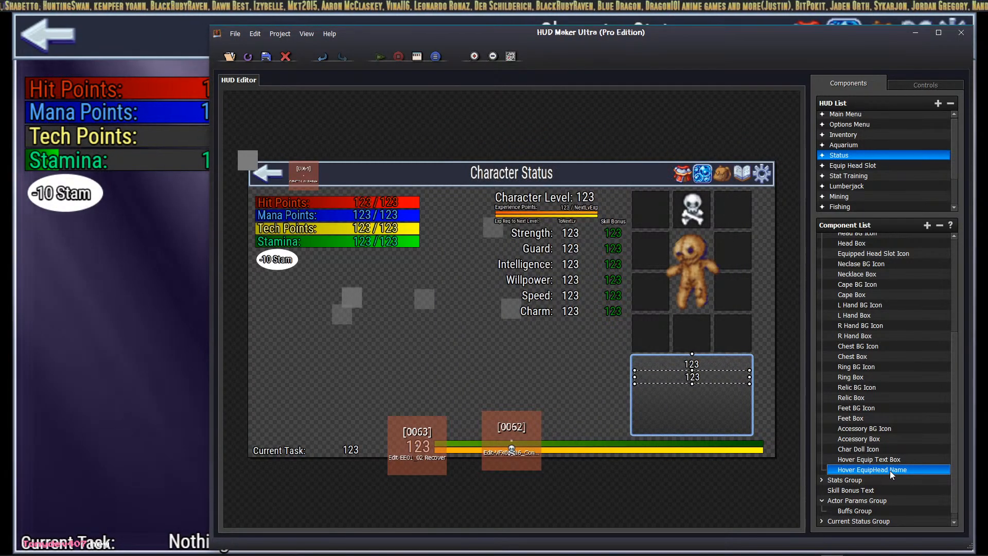
# Step: Nudge the name box into position with arrow keys and duplicate it
pyautogui.press('Right')
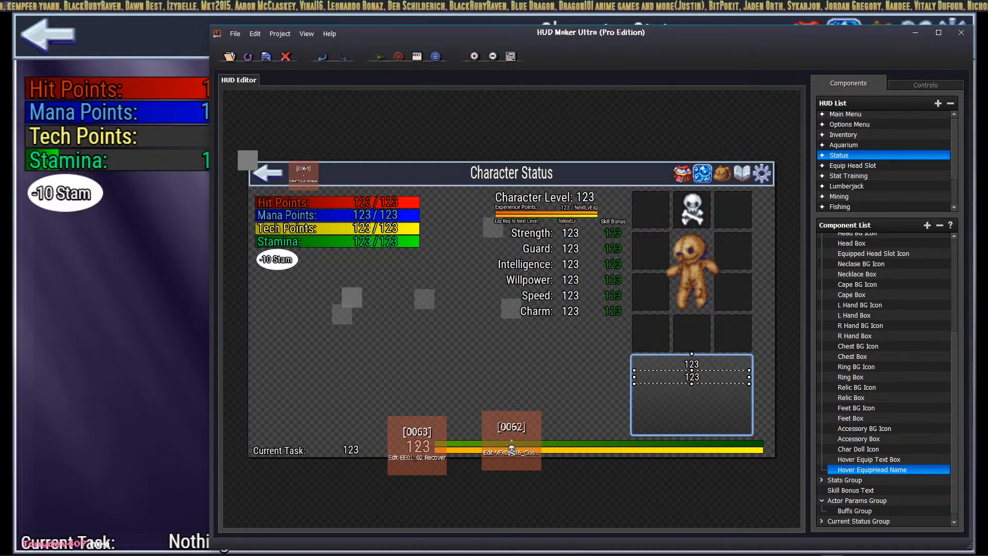
pyautogui.press('Up')
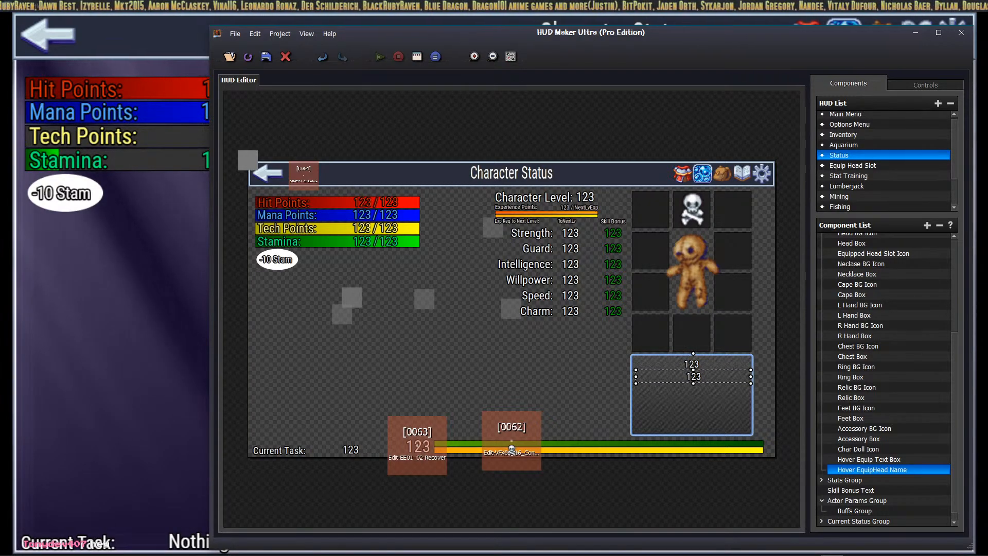
pyautogui.press('Left')
pyautogui.press('Left')
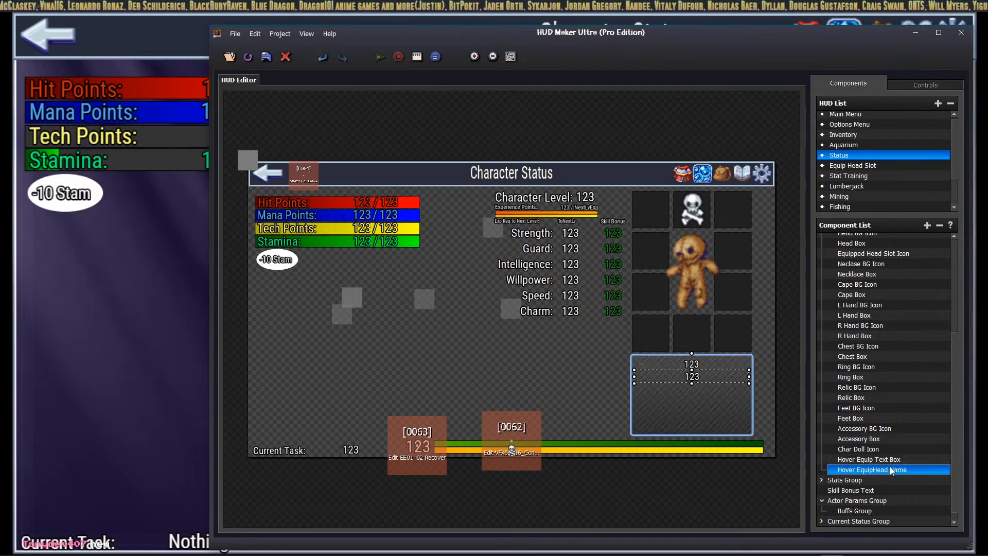
pyautogui.hotkey('ctrl', 'v')
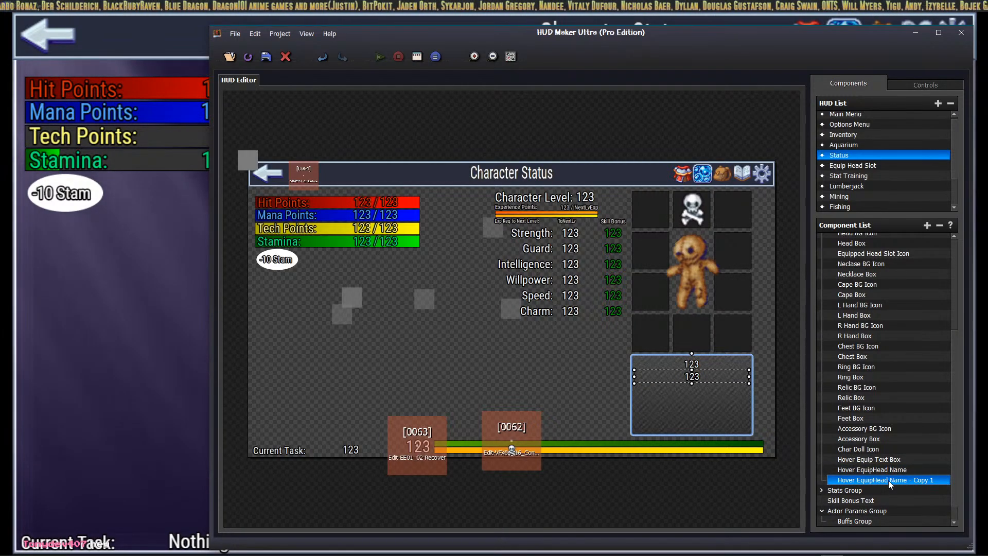
# Step: Set the duplicate's text to variable [0204] Head Slot Description
pyautogui.rightClick(890, 481)
pyautogui.click(854, 408)
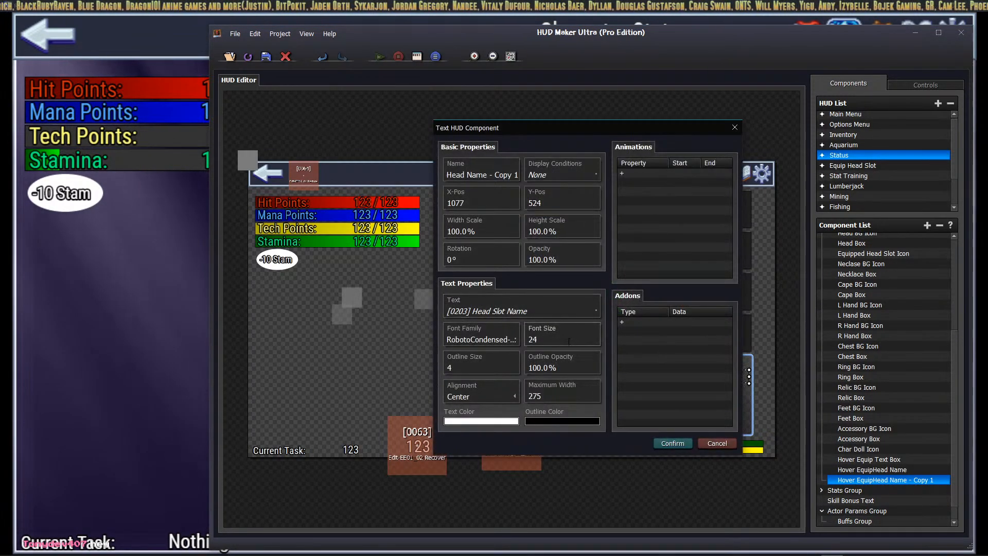
pyautogui.click(595, 310)
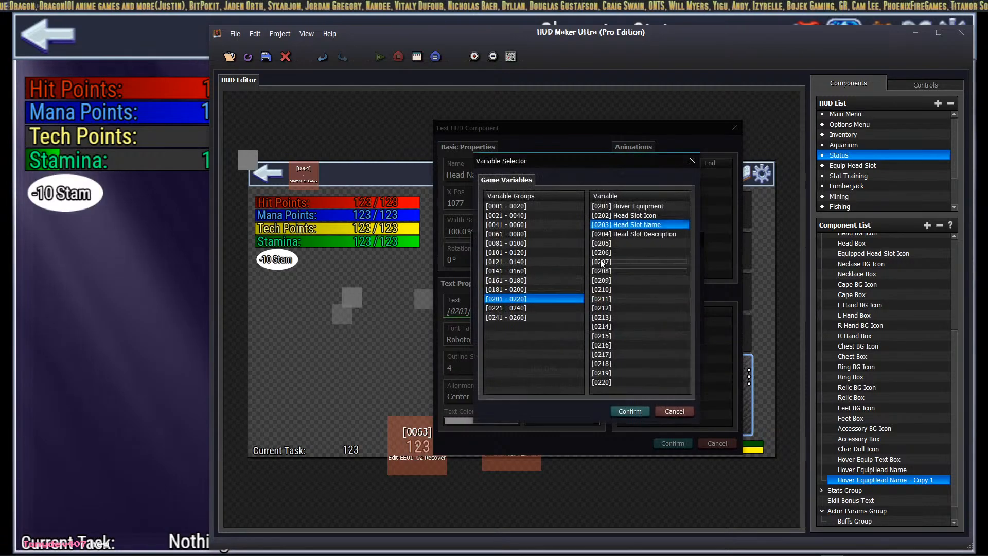
pyautogui.click(621, 235)
pyautogui.click(628, 414)
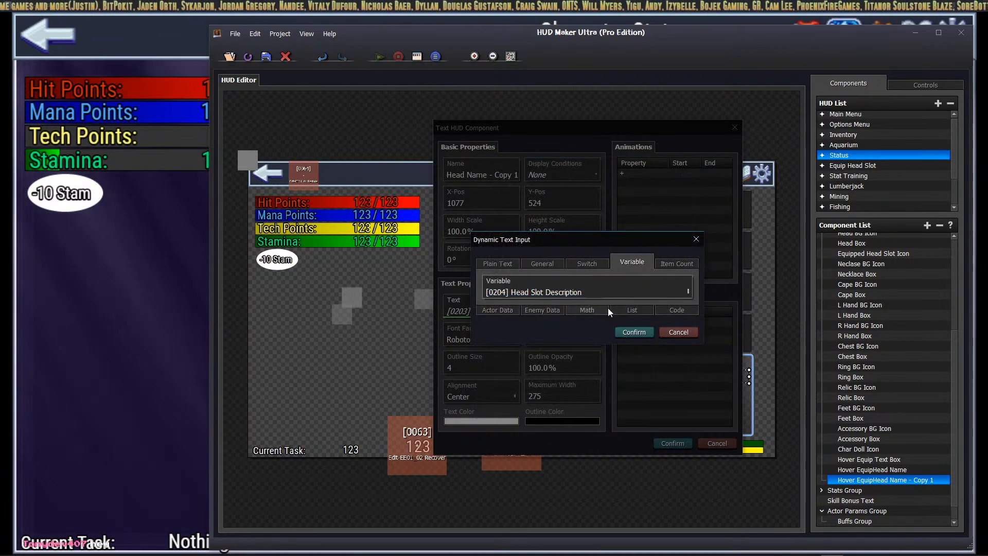
pyautogui.click(626, 330)
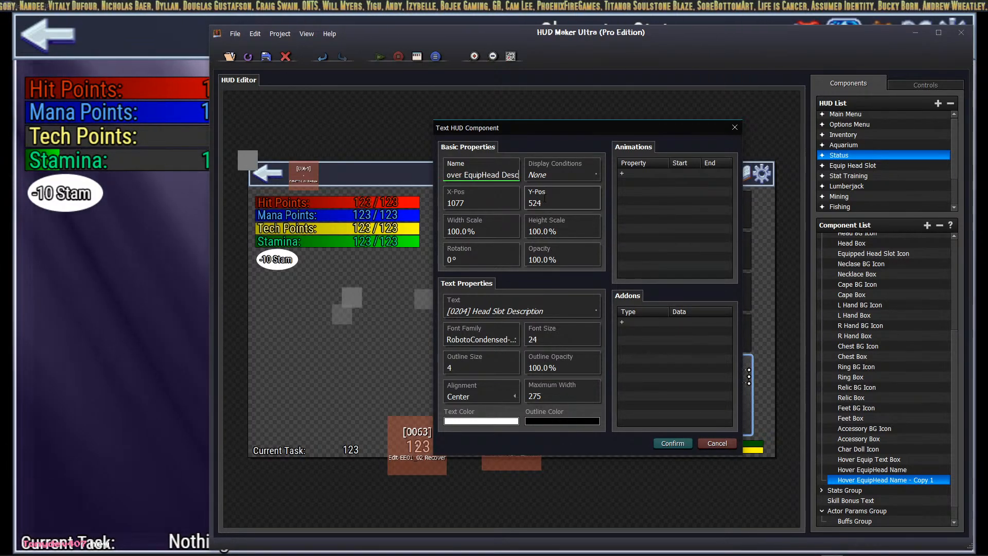
# Step: Rename it 'Hover EquipHead Description', lower it beneath the name line, and return to RPG Maker MZ
pyautogui.write('ription')
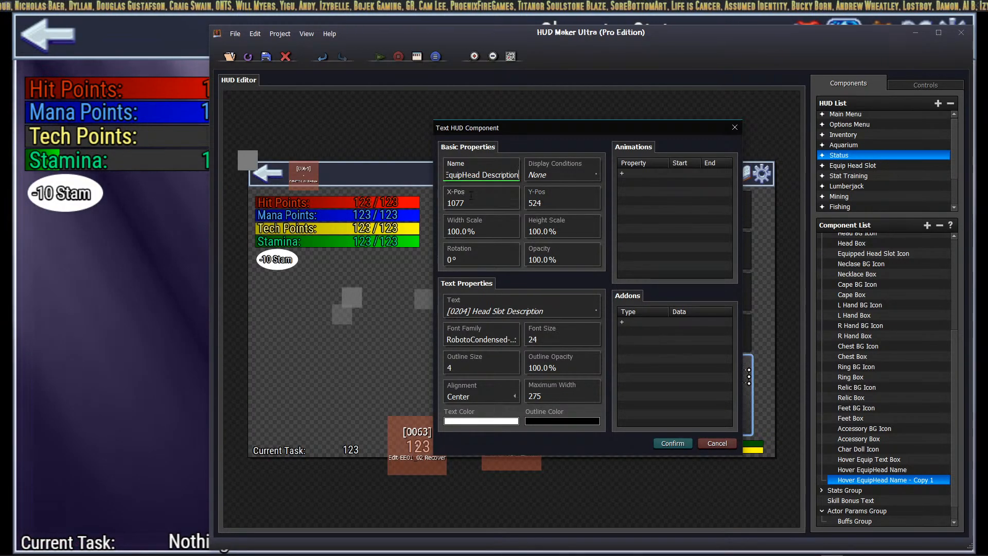
pyautogui.click(669, 442)
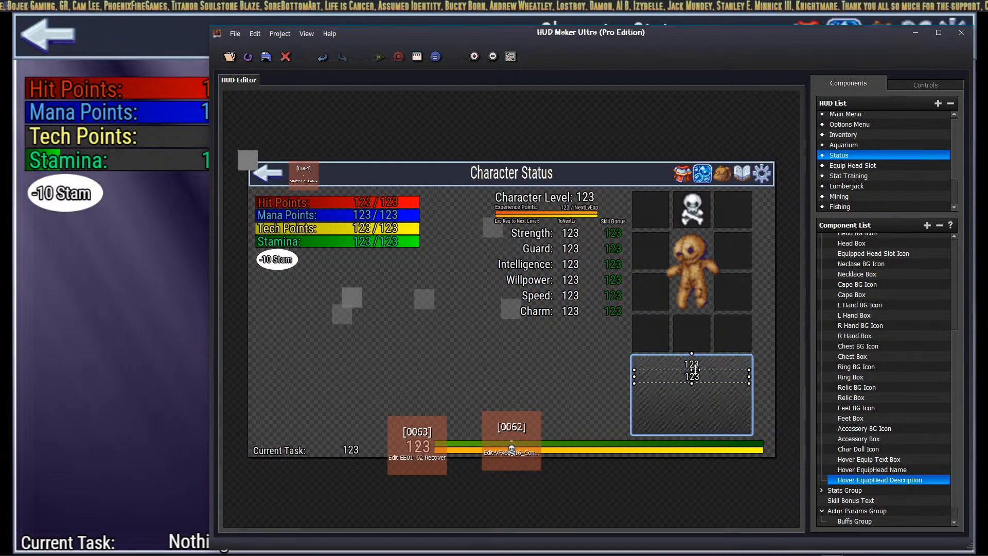
pyautogui.moveTo(695, 370); pyautogui.dragTo(690, 383)
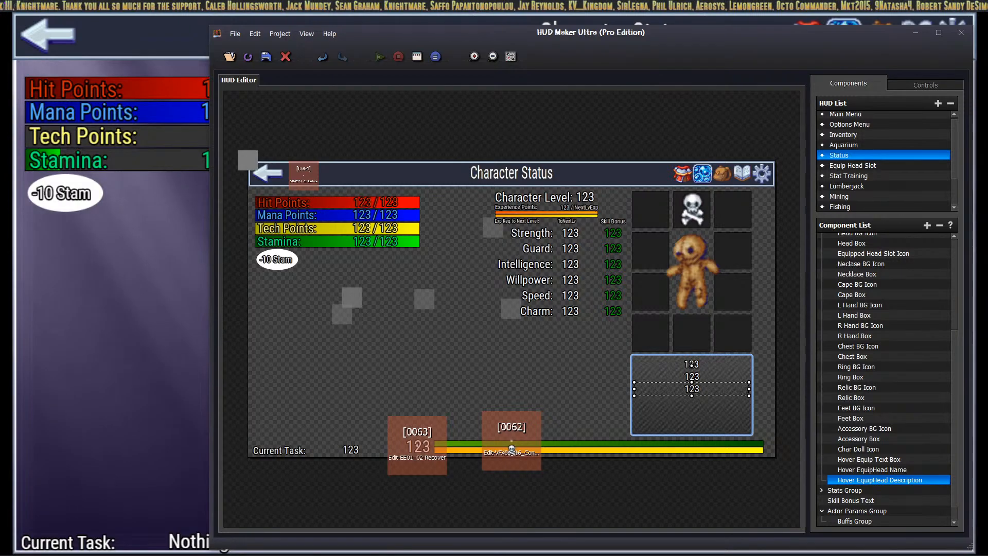
pyautogui.hotkey('alt', 'Tab')
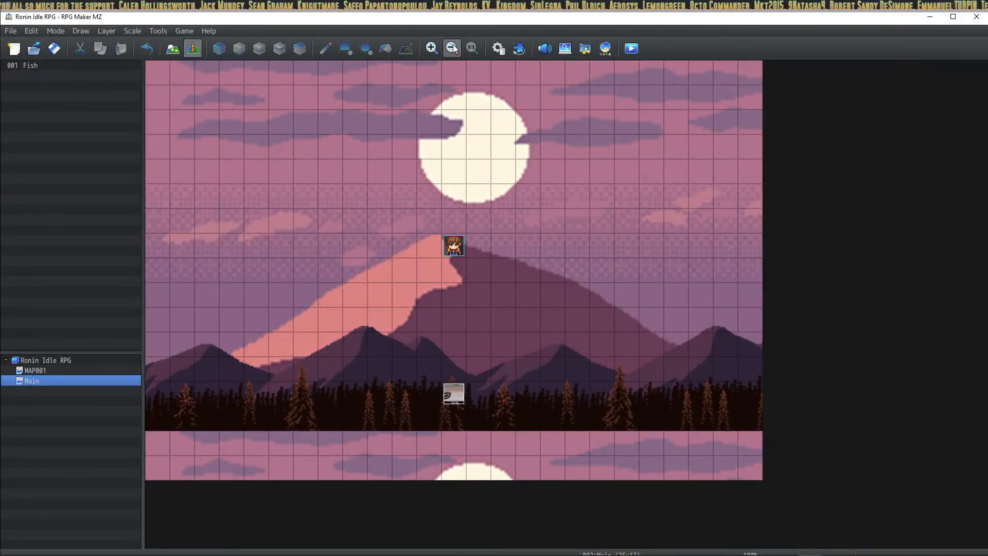
# Step: Copy the two head-slot Control Variables commands from HoverEquippedHead into Initialize Game, above Always Check
pyautogui.click(498, 48)
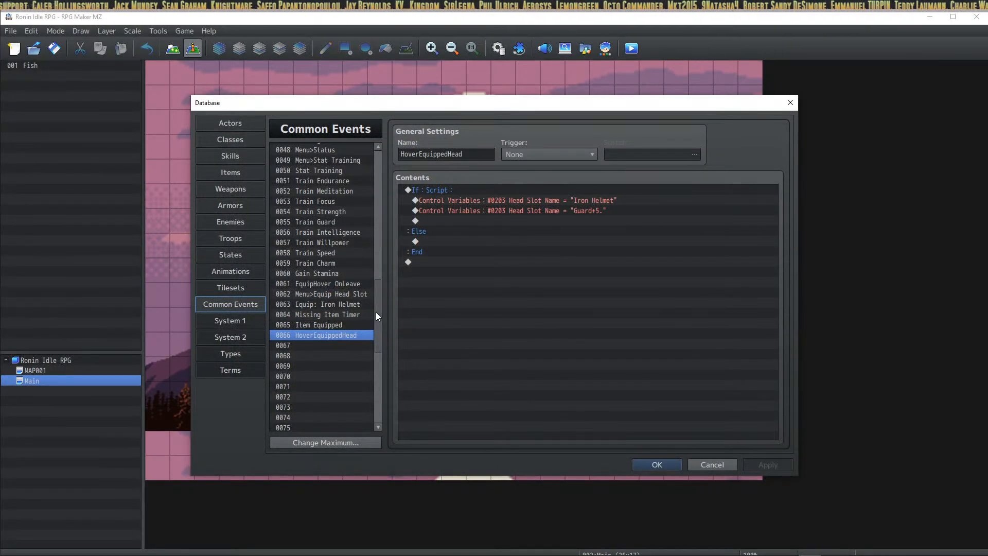
pyautogui.moveTo(375, 312); pyautogui.dragTo(376, 149)
pyautogui.moveTo(518, 198); pyautogui.dragTo(516, 209)
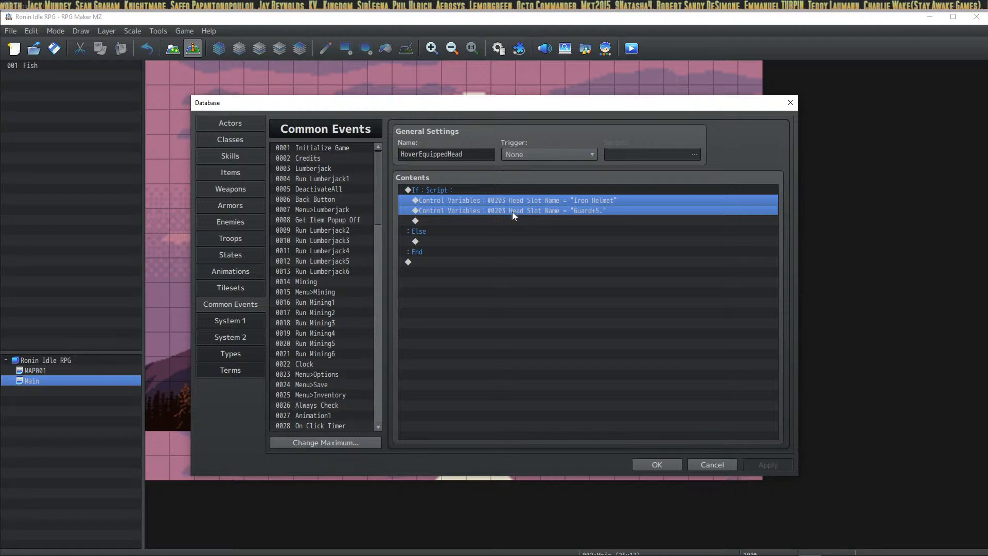
pyautogui.click(336, 149)
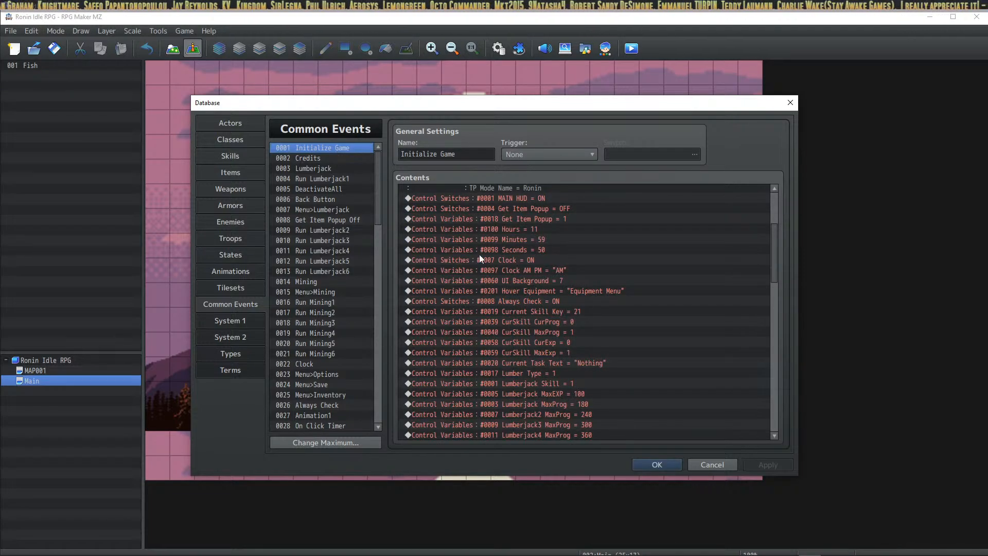
pyautogui.click(567, 299)
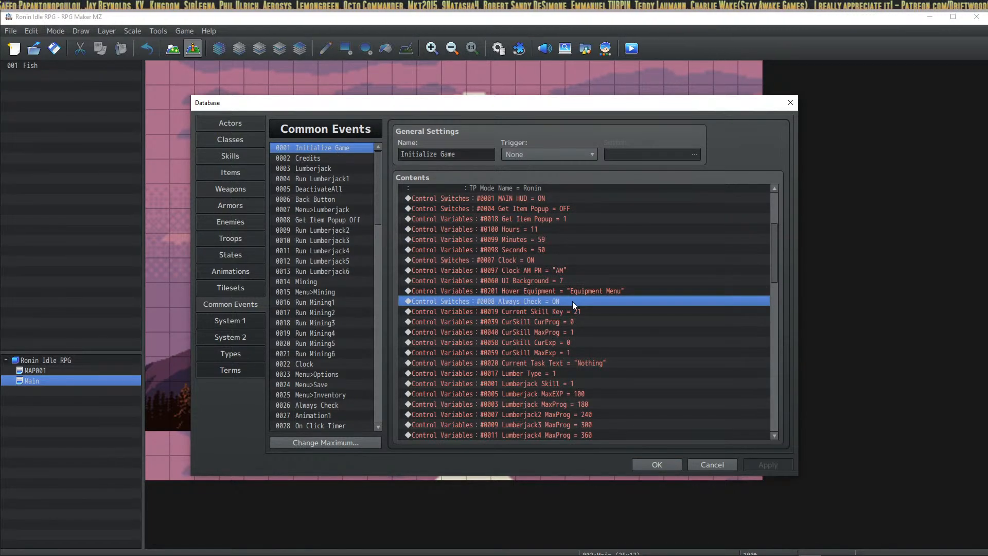
pyautogui.hotkey('ctrl', 'v')
# Step: Change the pasted values to "Equipped Name" and "Equipped Description." and apply the database changes
pyautogui.rightClick(582, 301)
pyautogui.click(604, 319)
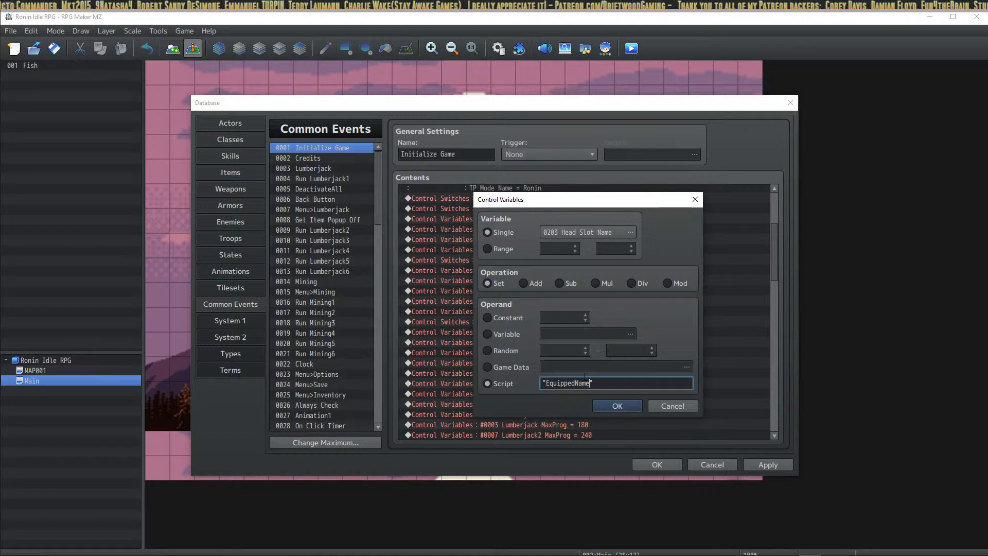
pyautogui.click(597, 407)
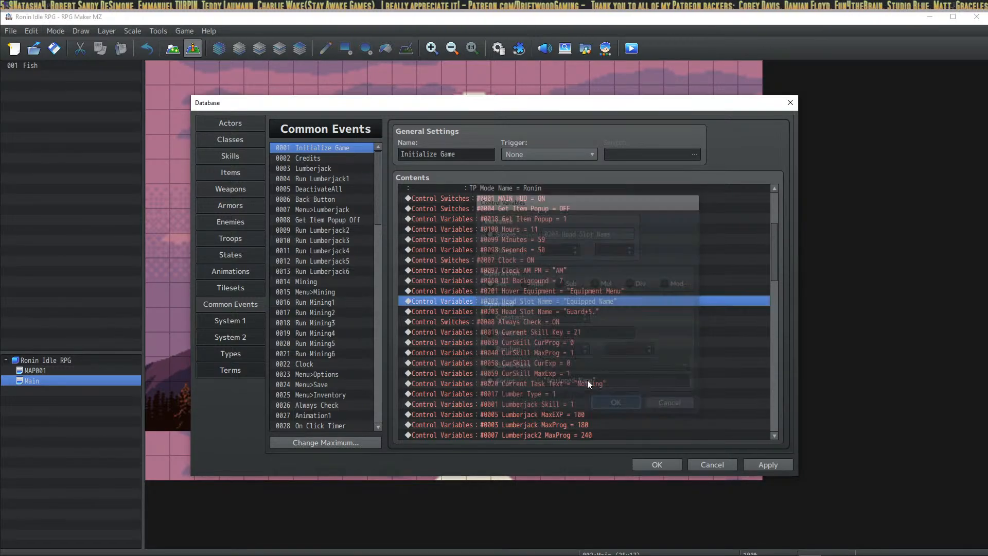
pyautogui.rightClick(566, 311)
pyautogui.click(585, 332)
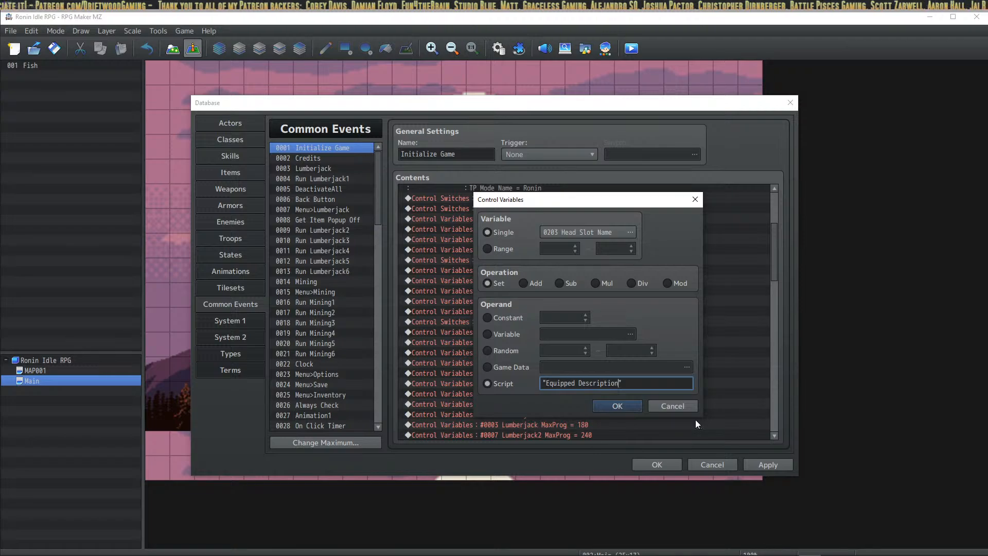
pyautogui.write('.')
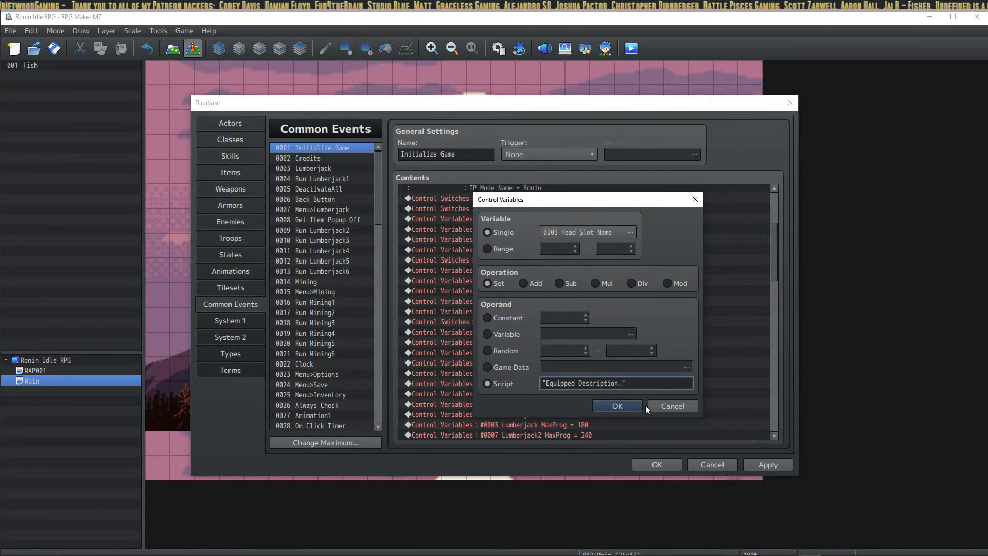
pyautogui.click(617, 405)
pyautogui.click(772, 465)
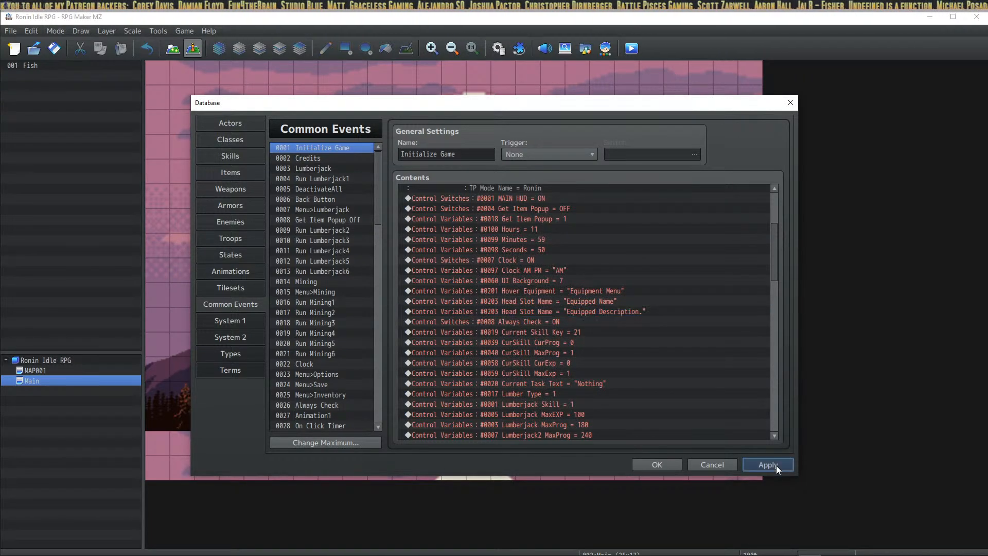
# Step: Close the database with OK, then bring Discord over the playtest's Character Status screen
pyautogui.click(653, 463)
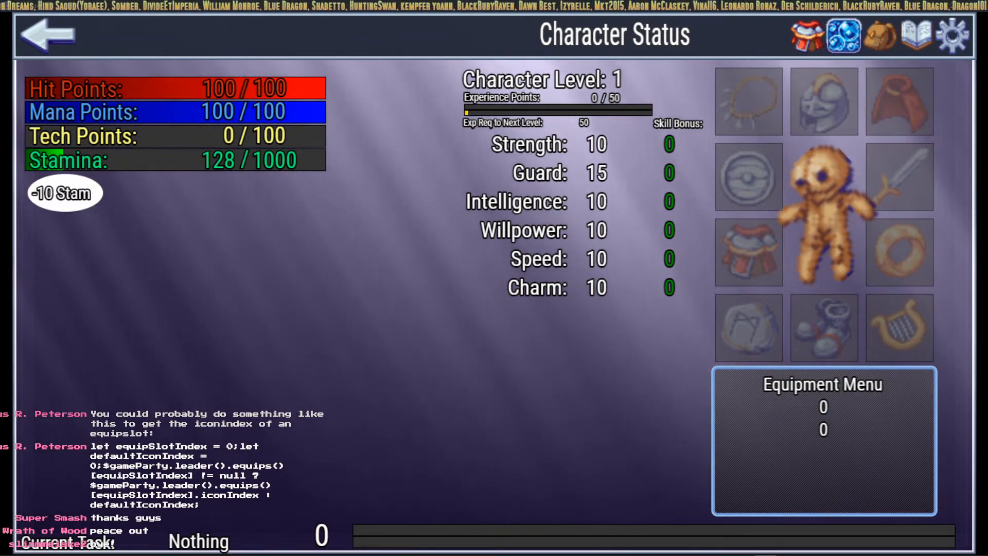
pyautogui.moveTo(304, 555); pyautogui.dragTo(177, 61)
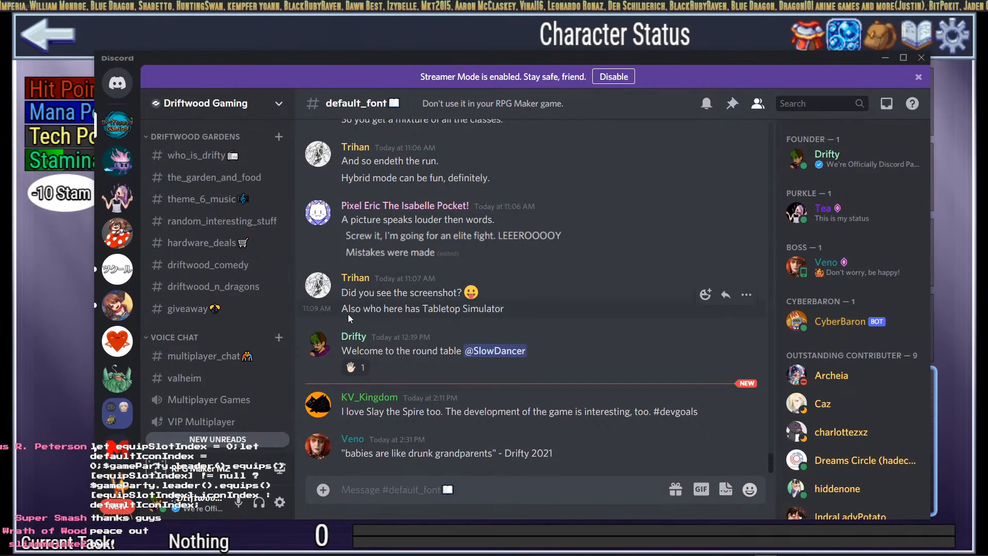
# Step: Post the equip-slot code snippet in #mzmmo_ronin_idle with a 'code idea from' credit to its author
pyautogui.scroll(7, 216, 283)
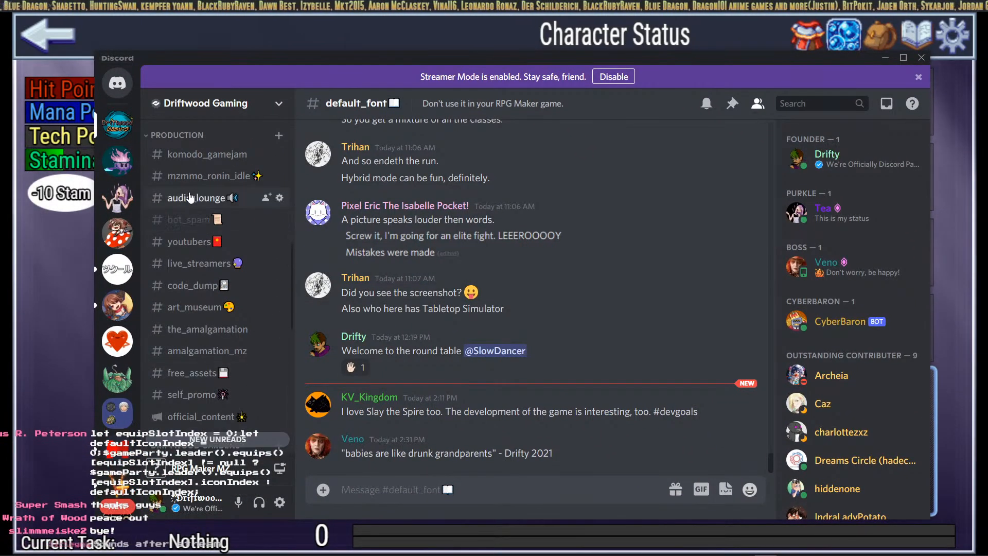
pyautogui.scroll(6, 215, 204)
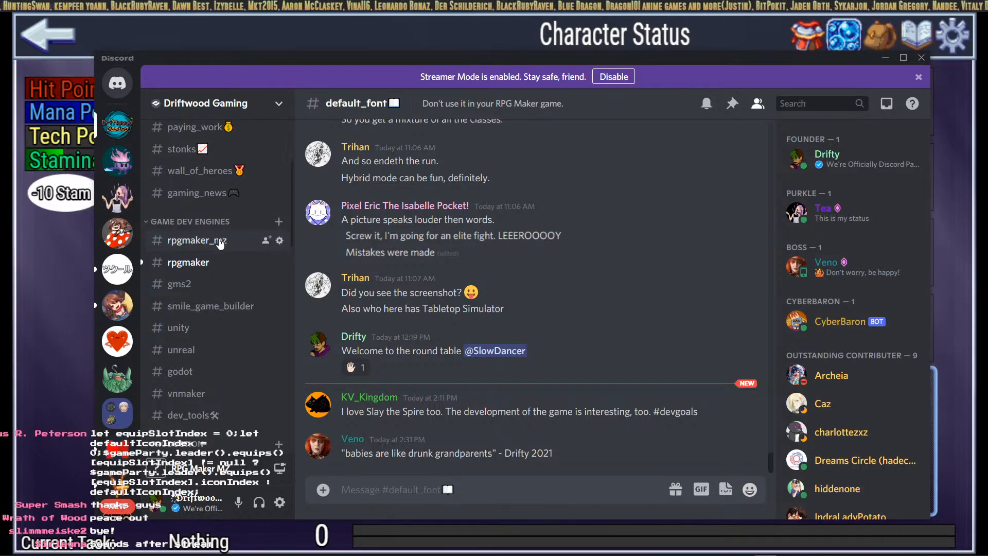
pyautogui.scroll(-5, 221, 241)
pyautogui.click(216, 228)
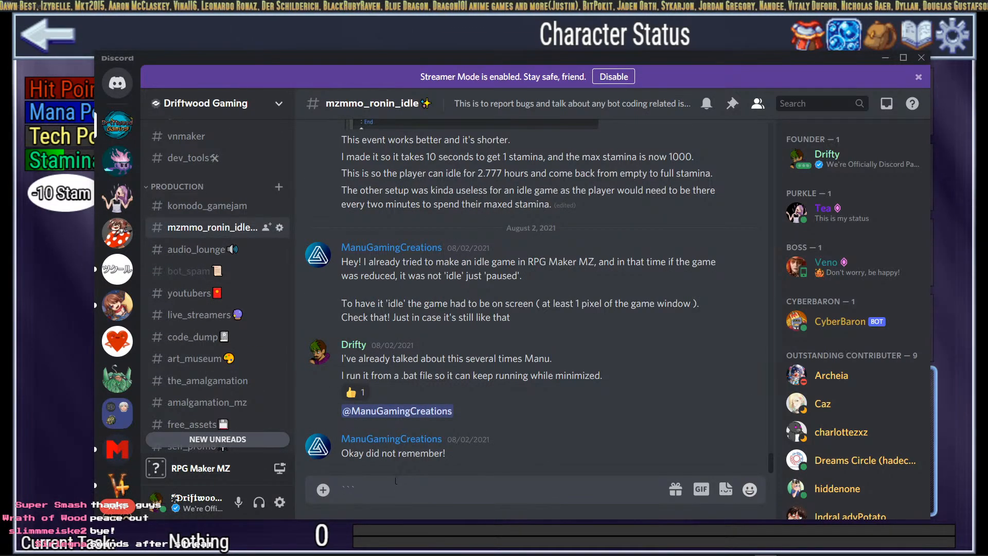
pyautogui.write('let equipSlotIndex = 0;let defaultIconIndex = 0;$gameParty.leader().equips()[equipSlotIndex] != null ? $gameParty.leader().equips()[equipSlotIndex].iconIndex : defaultIconIndex;')
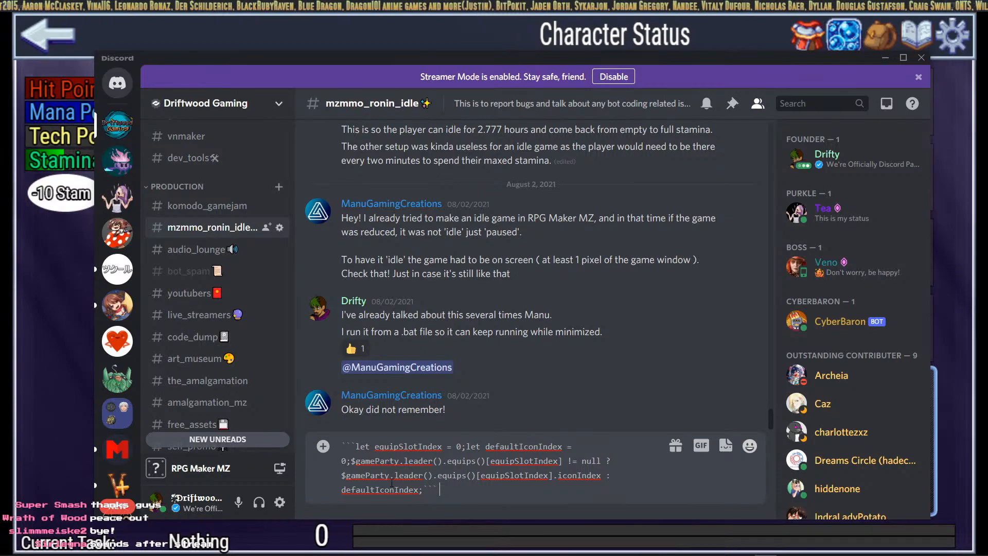
pyautogui.write('code id')
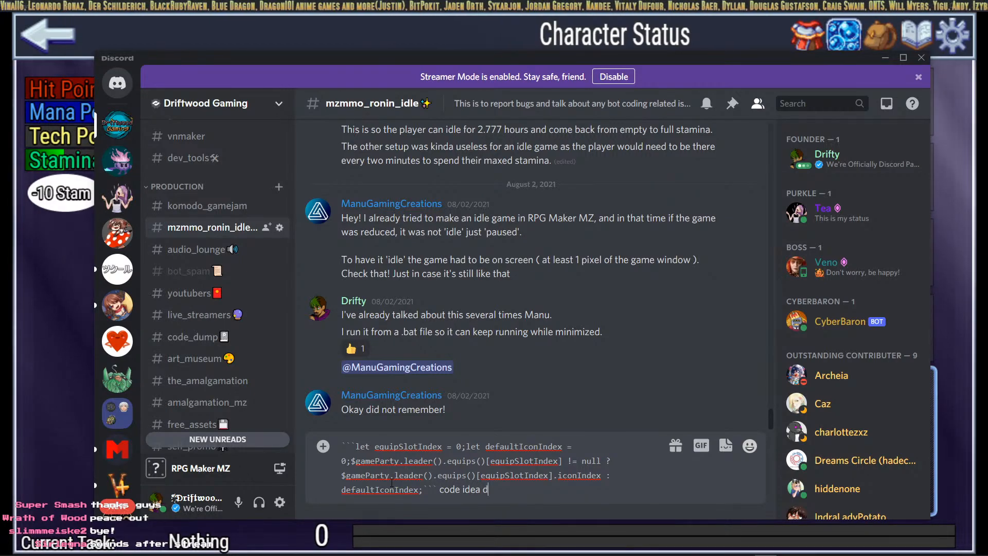
pyautogui.press('Return')
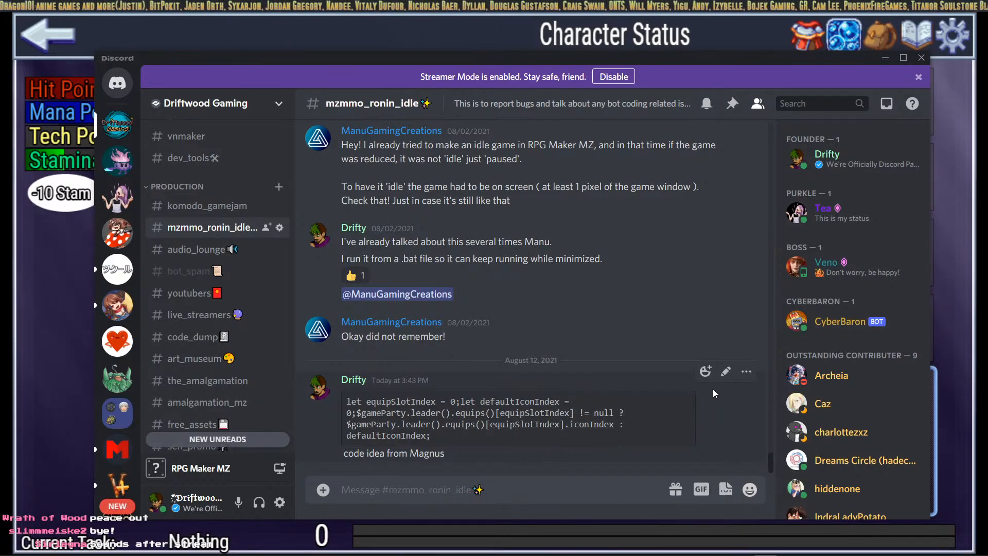
# Step: Edit the message to complete the author's name, then move Discord off the game screen
pyautogui.click(726, 370)
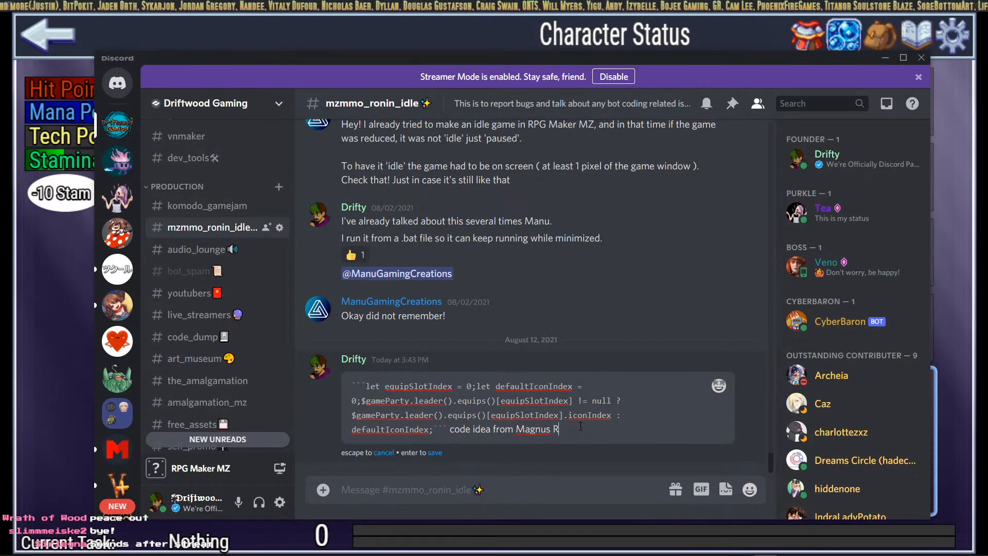
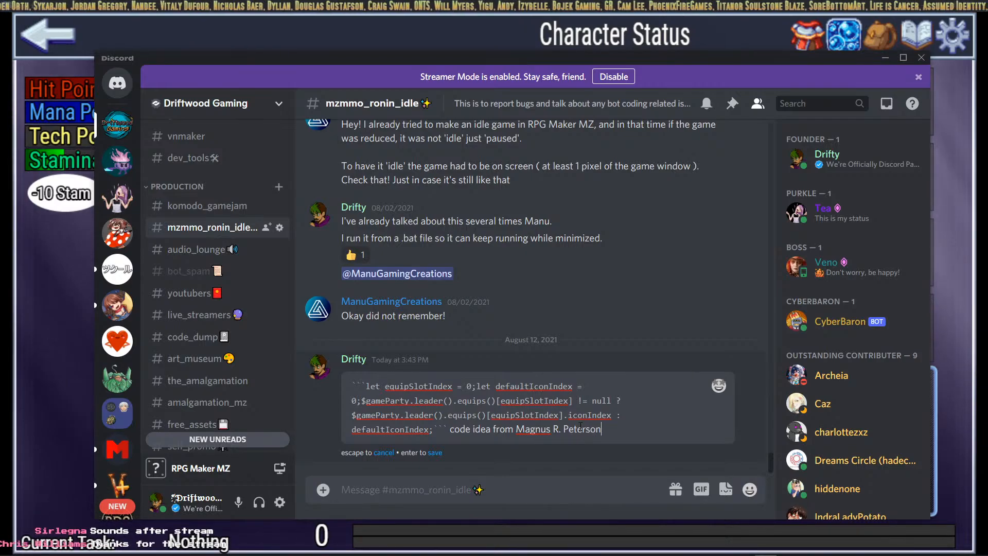
pyautogui.press('Return')
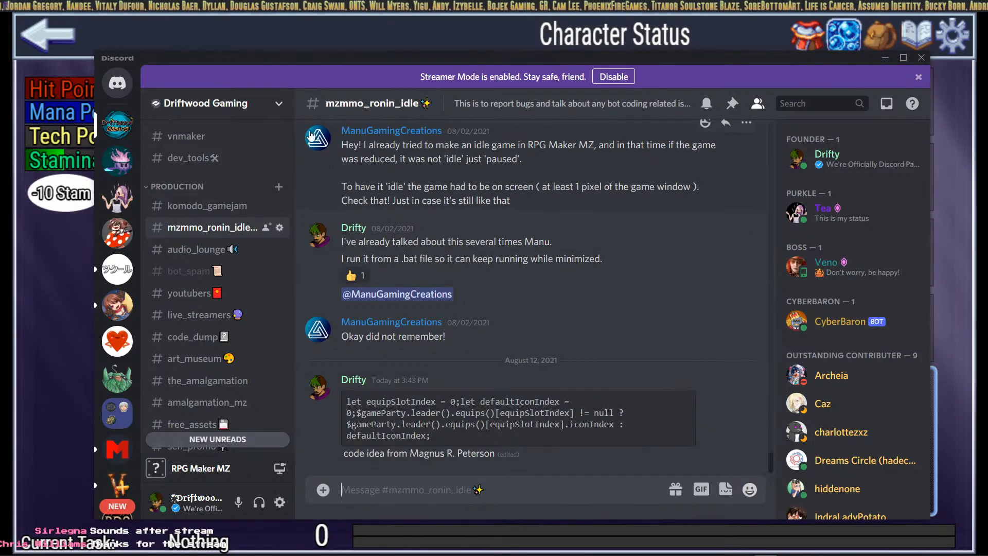
pyautogui.moveTo(227, 59); pyautogui.dragTo(987, 339)
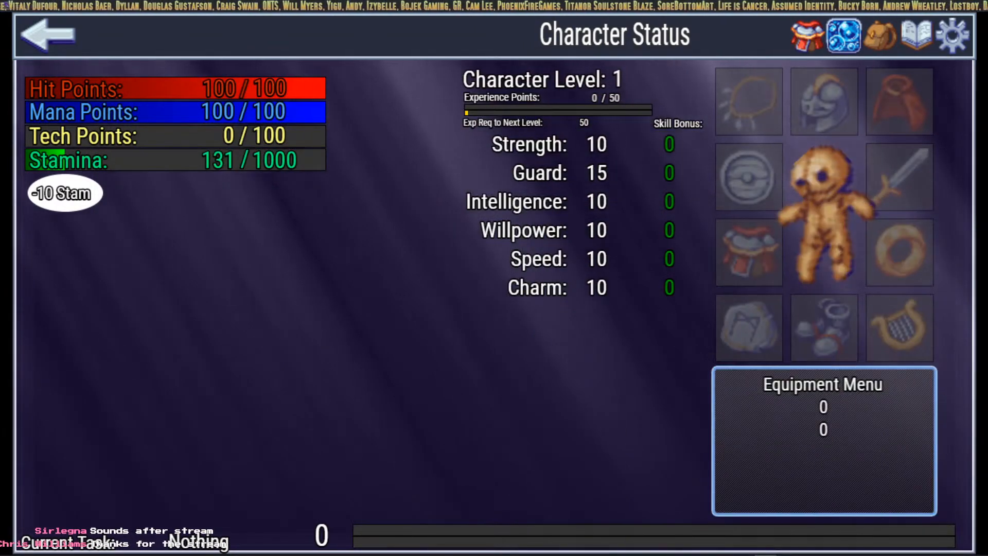